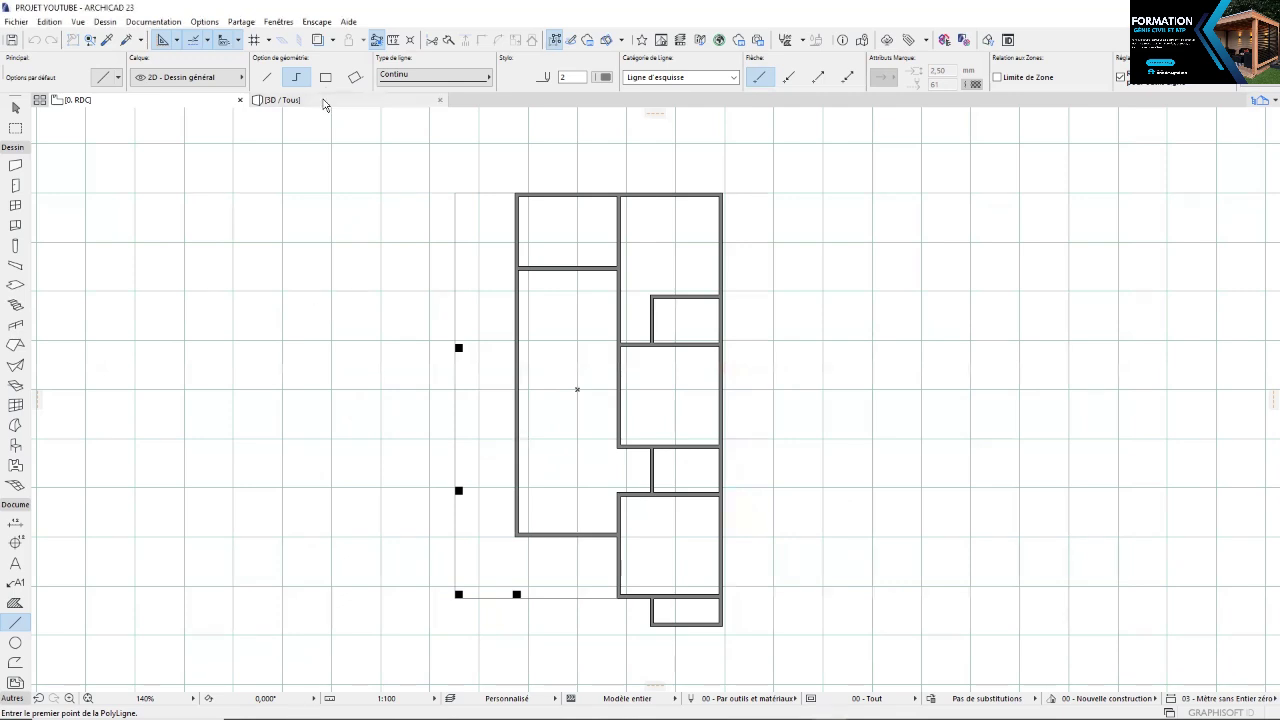
Inspect the walls and columns in the 3D view, and return to the RDC floor plan
{"action": "mouse_move", "coordinate": [305, 106]}
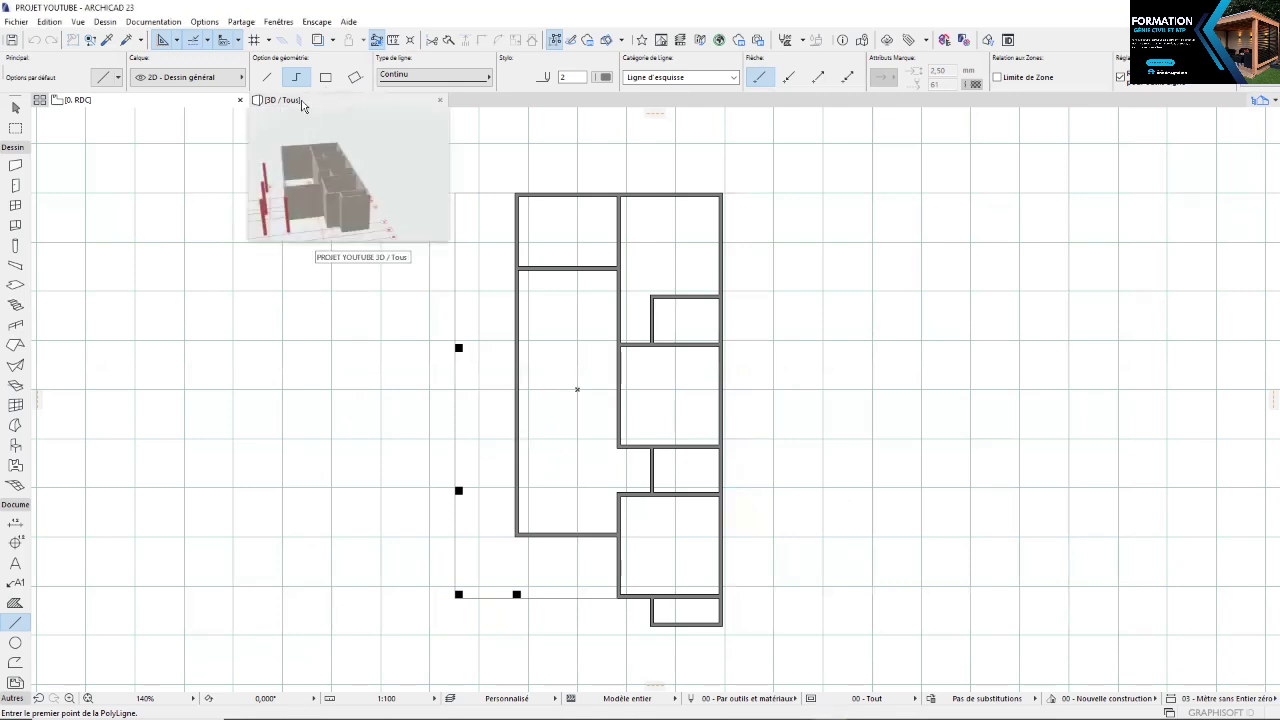
{"action": "key", "text": "F3"}
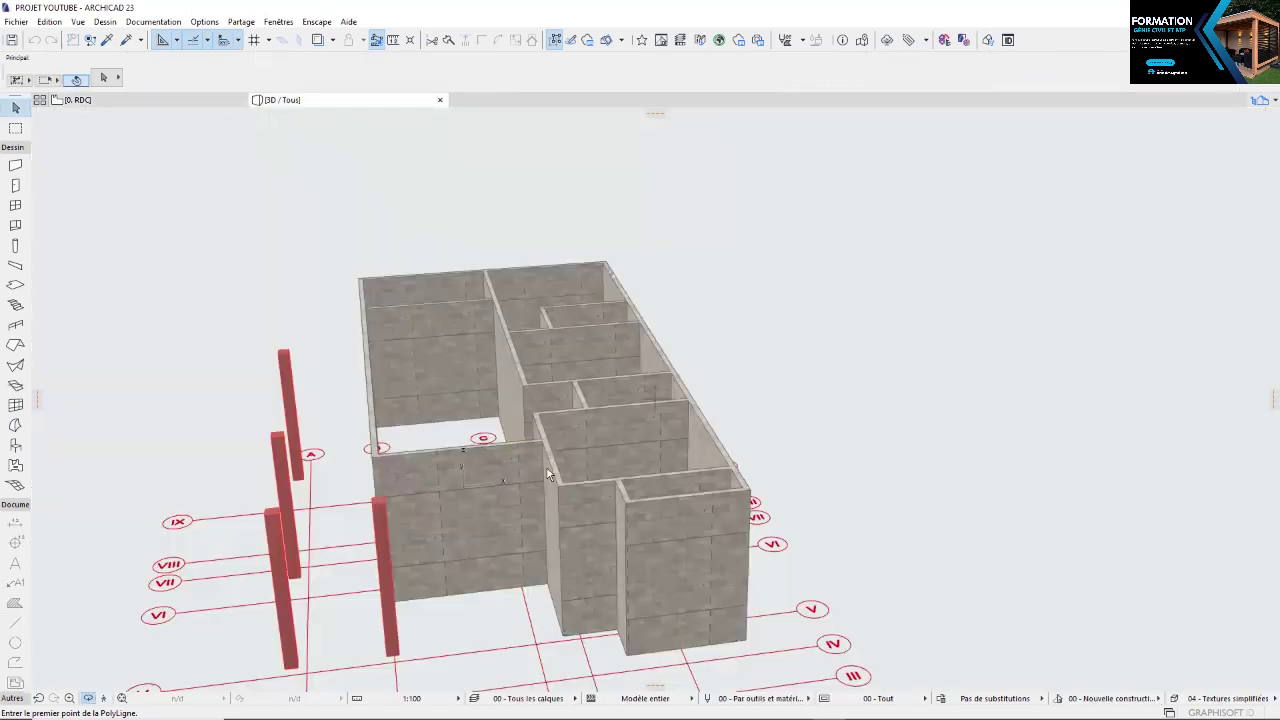
{"action": "left_click", "coordinate": [88, 699]}
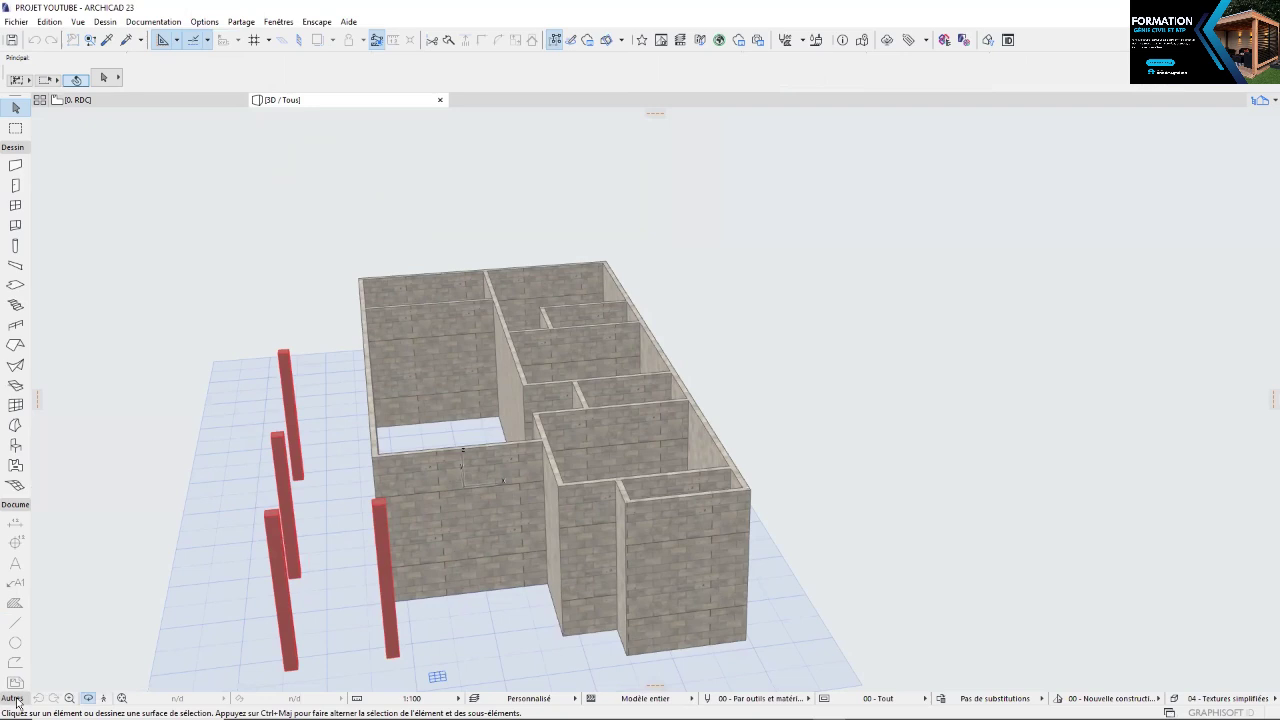
{"action": "left_click_drag", "start_coordinate": [395, 560], "coordinate": [456, 370]}
{"action": "left_click", "coordinate": [171, 103]}
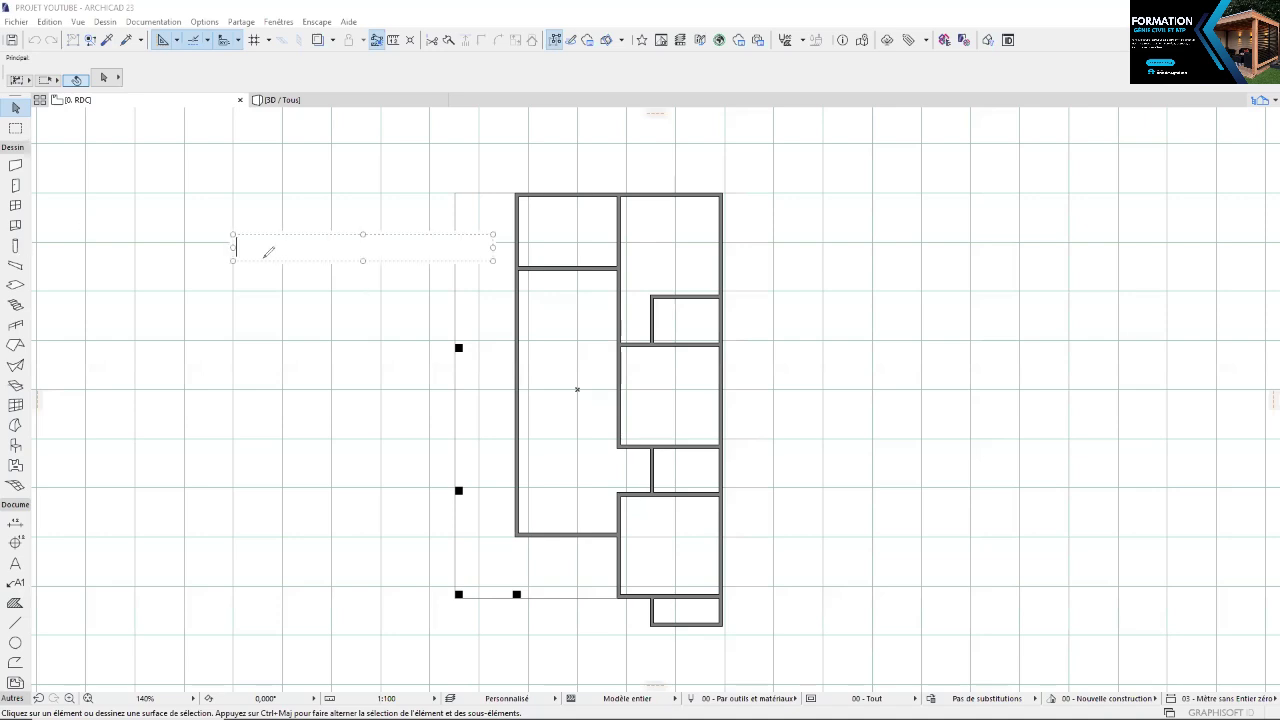
Handwrite the on-screen note "TN = -90 cm" in red across the upper part of the plan
{"action": "mouse_move", "coordinate": [219, 237]}
{"action": "left_mouse_down"}
{"action": "mouse_move", "coordinate": [332, 231]}
{"action": "mouse_move", "coordinate": [285, 306]}
{"action": "left_mouse_up"}
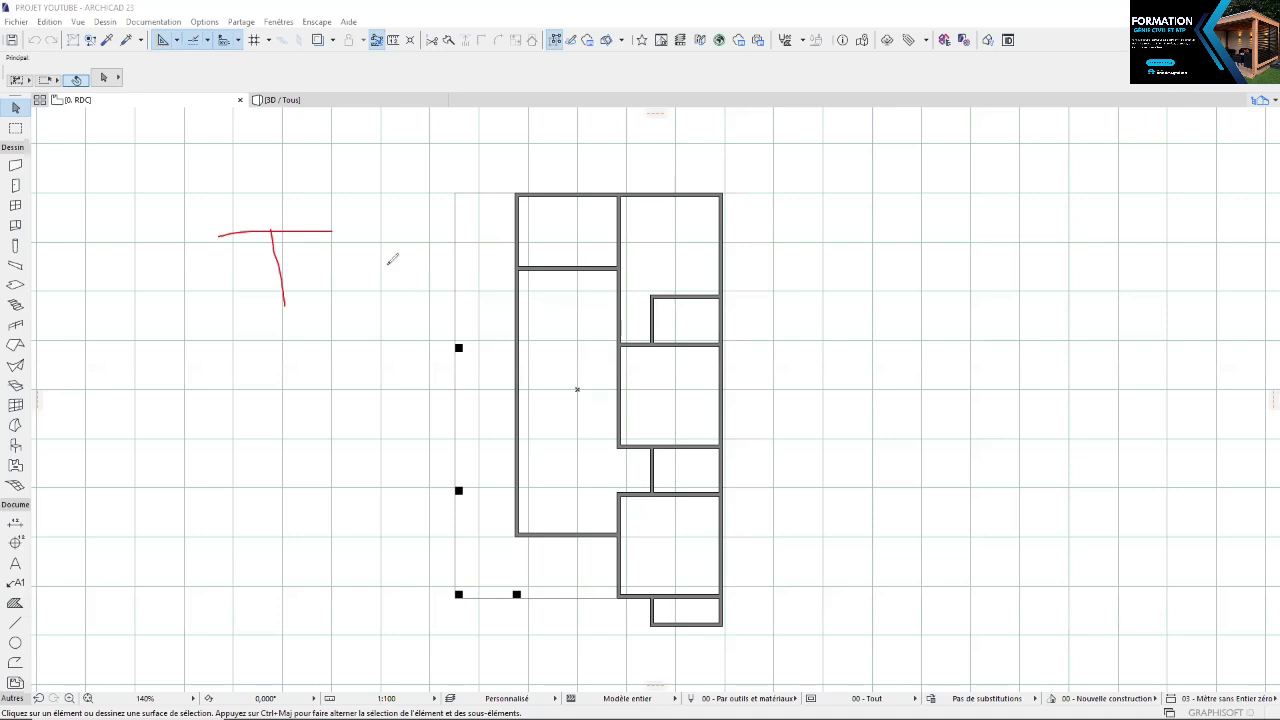
{"action": "left_click_drag", "start_coordinate": [332, 231], "coordinate": [398, 230]}
{"action": "left_click_drag", "start_coordinate": [389, 231], "coordinate": [396, 290]}
{"action": "left_click_drag", "start_coordinate": [392, 240], "coordinate": [463, 293]}
{"action": "left_click_drag", "start_coordinate": [450, 216], "coordinate": [464, 297]}
{"action": "left_click_drag", "start_coordinate": [485, 250], "coordinate": [505, 250]}
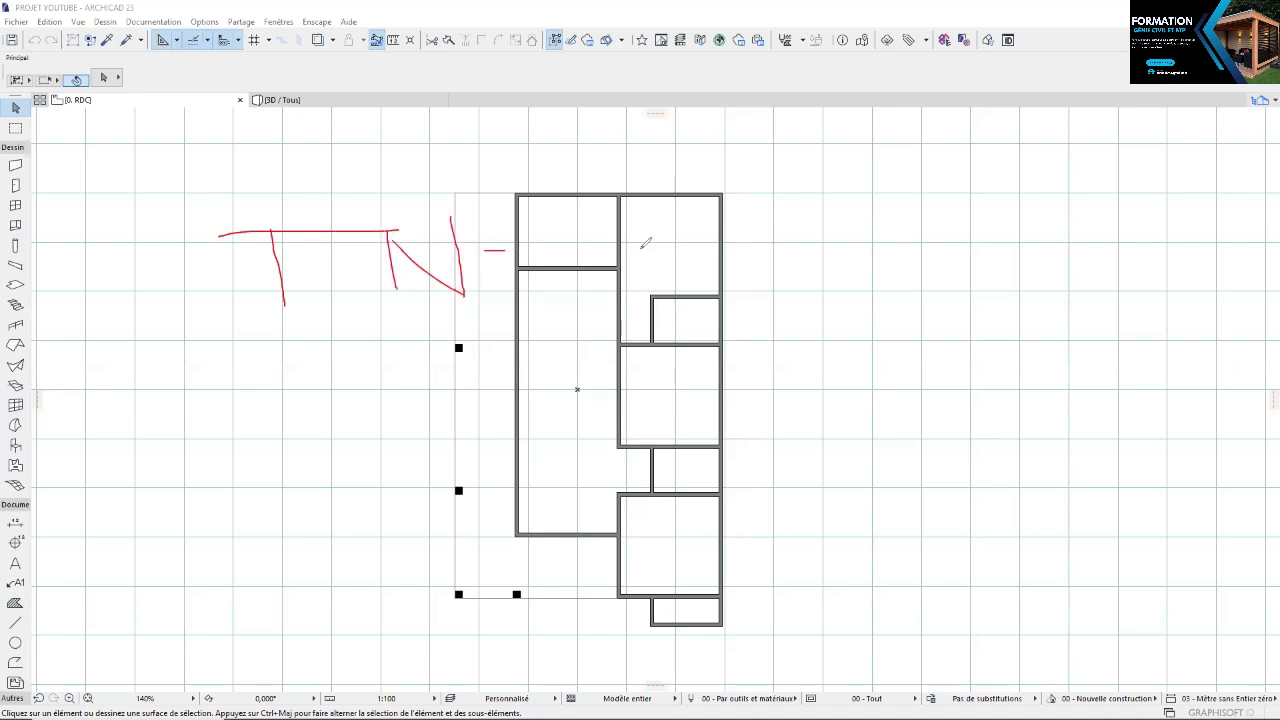
{"action": "left_click_drag", "start_coordinate": [639, 261], "coordinate": [672, 258]}
{"action": "mouse_move", "coordinate": [737, 216]}
{"action": "left_mouse_down"}
{"action": "mouse_move", "coordinate": [751, 223]}
{"action": "mouse_move", "coordinate": [686, 287]}
{"action": "left_mouse_up"}
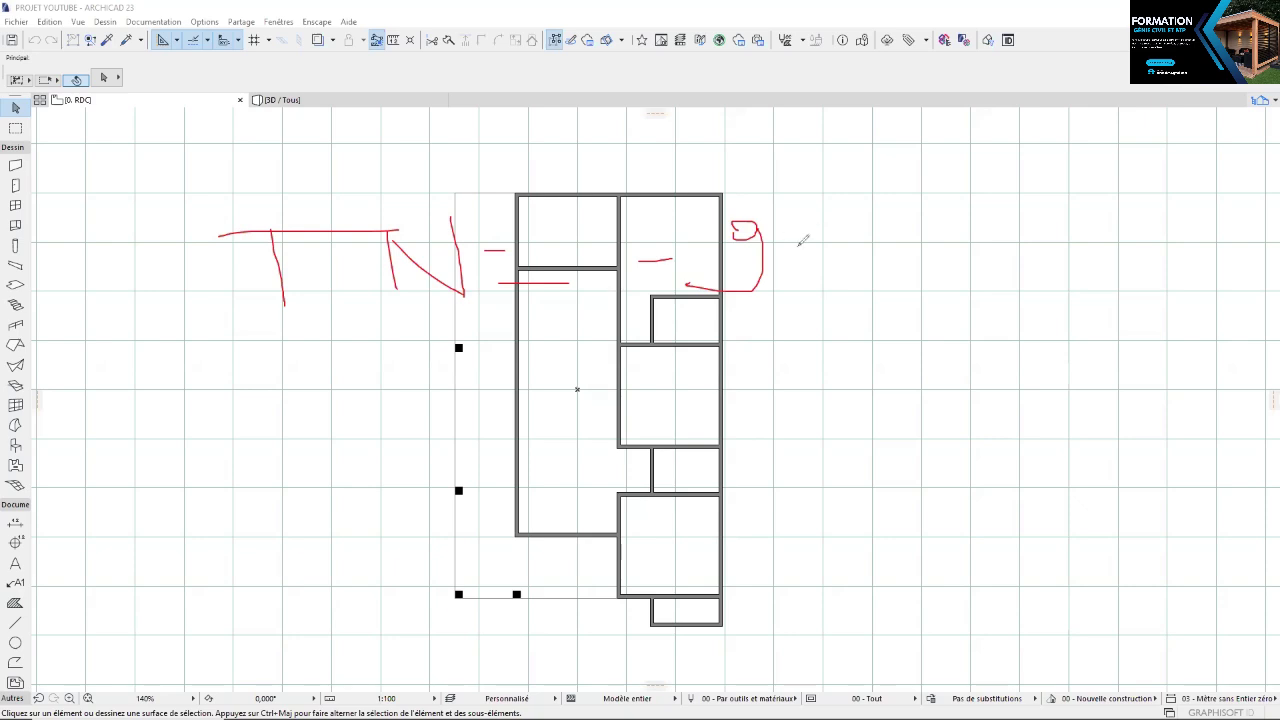
{"action": "left_click_drag", "start_coordinate": [802, 238], "coordinate": [804, 236]}
{"action": "mouse_move", "coordinate": [870, 263]}
{"action": "left_mouse_down"}
{"action": "mouse_move", "coordinate": [898, 293]}
{"action": "mouse_move", "coordinate": [958, 295]}
{"action": "left_mouse_up"}
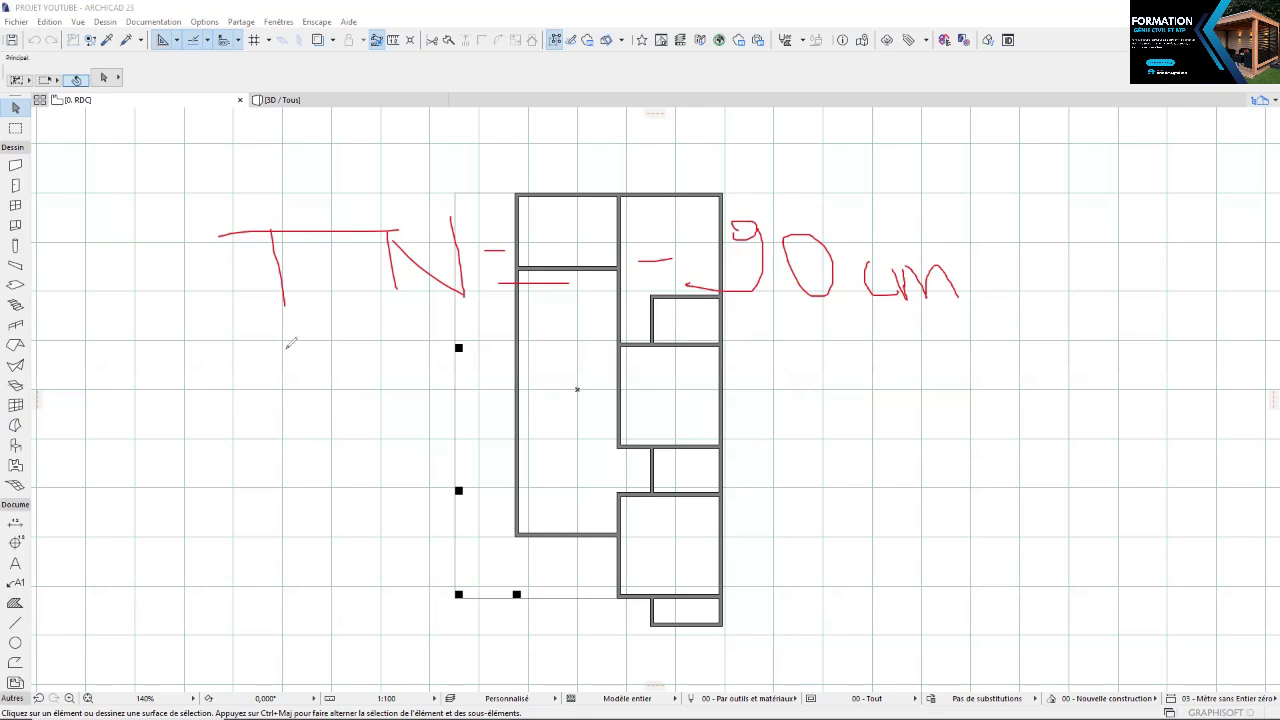
Handwrite the slab thickness note "EpD = 90 cm" in red beneath the TN note
{"action": "left_click_drag", "start_coordinate": [285, 345], "coordinate": [291, 424]}
{"action": "left_click_drag", "start_coordinate": [300, 418], "coordinate": [286, 346]}
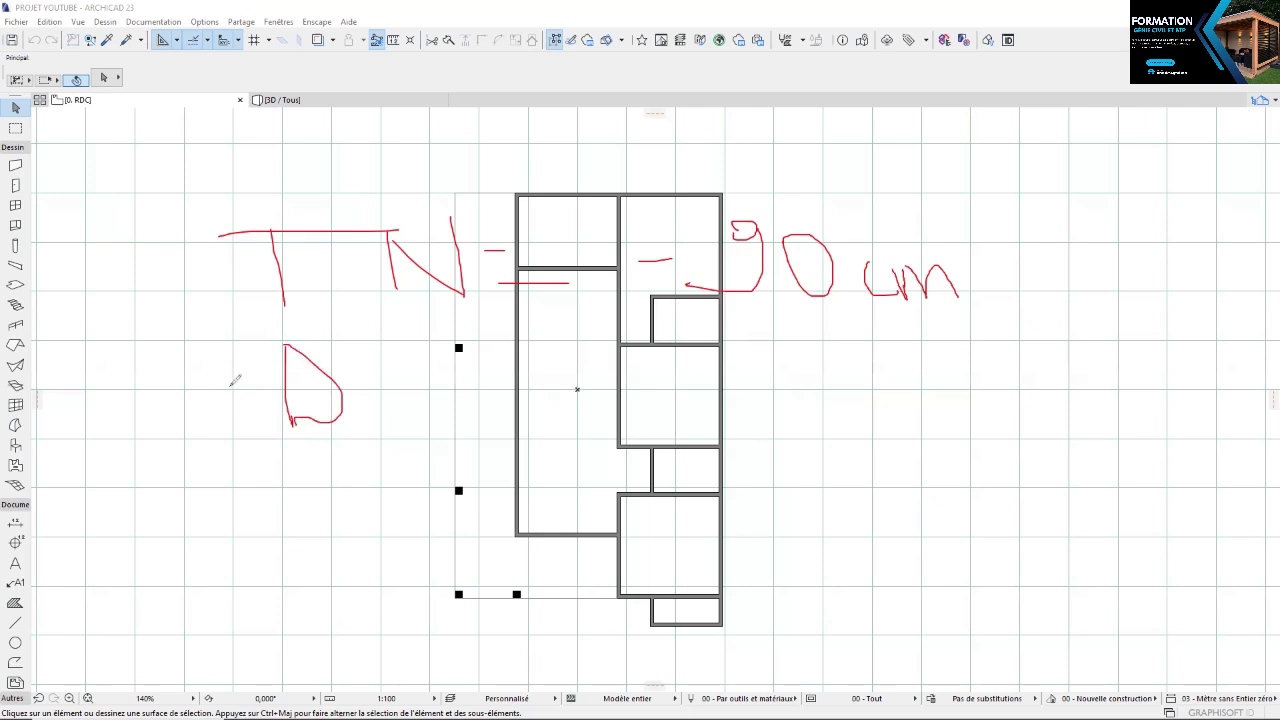
{"action": "mouse_move", "coordinate": [191, 327]}
{"action": "left_mouse_down"}
{"action": "mouse_move", "coordinate": [195, 406]}
{"action": "mouse_move", "coordinate": [230, 417]}
{"action": "left_mouse_up"}
{"action": "left_click_drag", "start_coordinate": [190, 326], "coordinate": [222, 327]}
{"action": "mouse_move", "coordinate": [190, 381]}
{"action": "left_mouse_down"}
{"action": "mouse_move", "coordinate": [235, 385]}
{"action": "mouse_move", "coordinate": [256, 487]}
{"action": "left_mouse_up"}
{"action": "left_click_drag", "start_coordinate": [242, 418], "coordinate": [251, 425]}
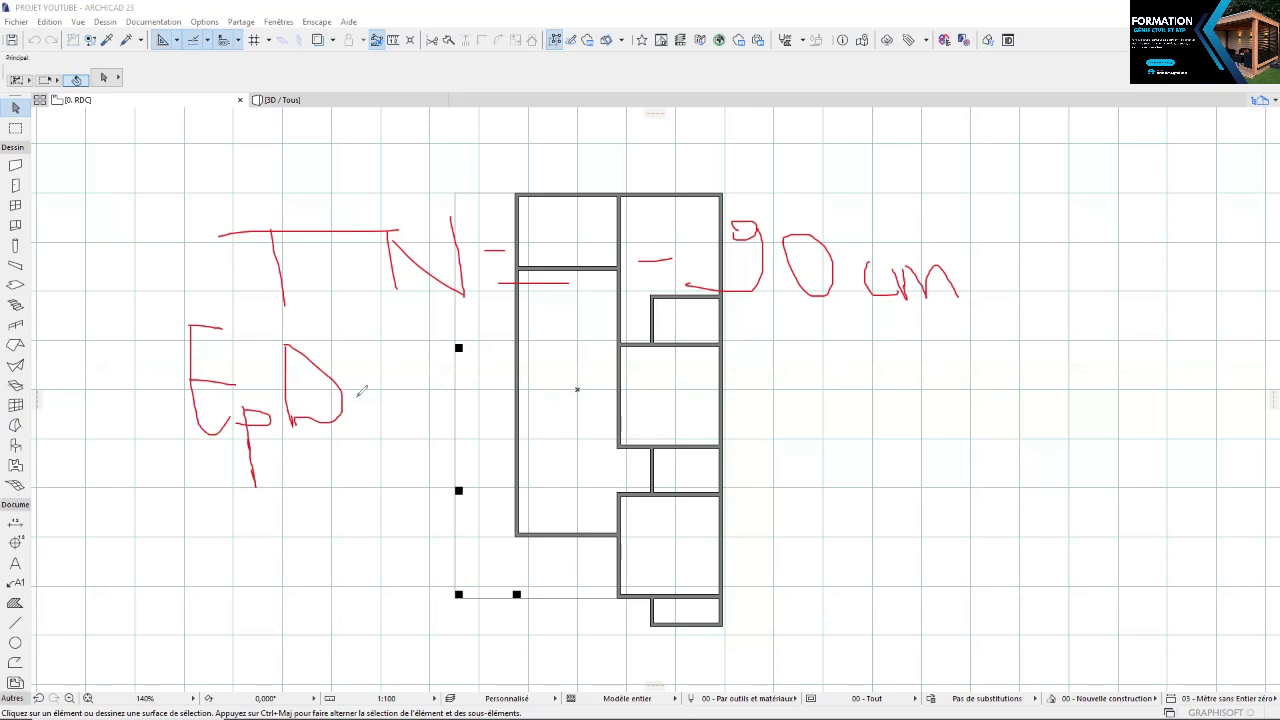
{"action": "left_click_drag", "start_coordinate": [353, 397], "coordinate": [363, 397]}
{"action": "left_click_drag", "start_coordinate": [355, 407], "coordinate": [365, 407]}
{"action": "left_click_drag", "start_coordinate": [398, 364], "coordinate": [396, 408]}
{"action": "left_click_drag", "start_coordinate": [462, 346], "coordinate": [460, 350]}
{"action": "mouse_move", "coordinate": [544, 388]}
{"action": "left_mouse_down"}
{"action": "mouse_move", "coordinate": [588, 412]}
{"action": "mouse_move", "coordinate": [614, 400]}
{"action": "mouse_move", "coordinate": [665, 432]}
{"action": "left_mouse_up"}
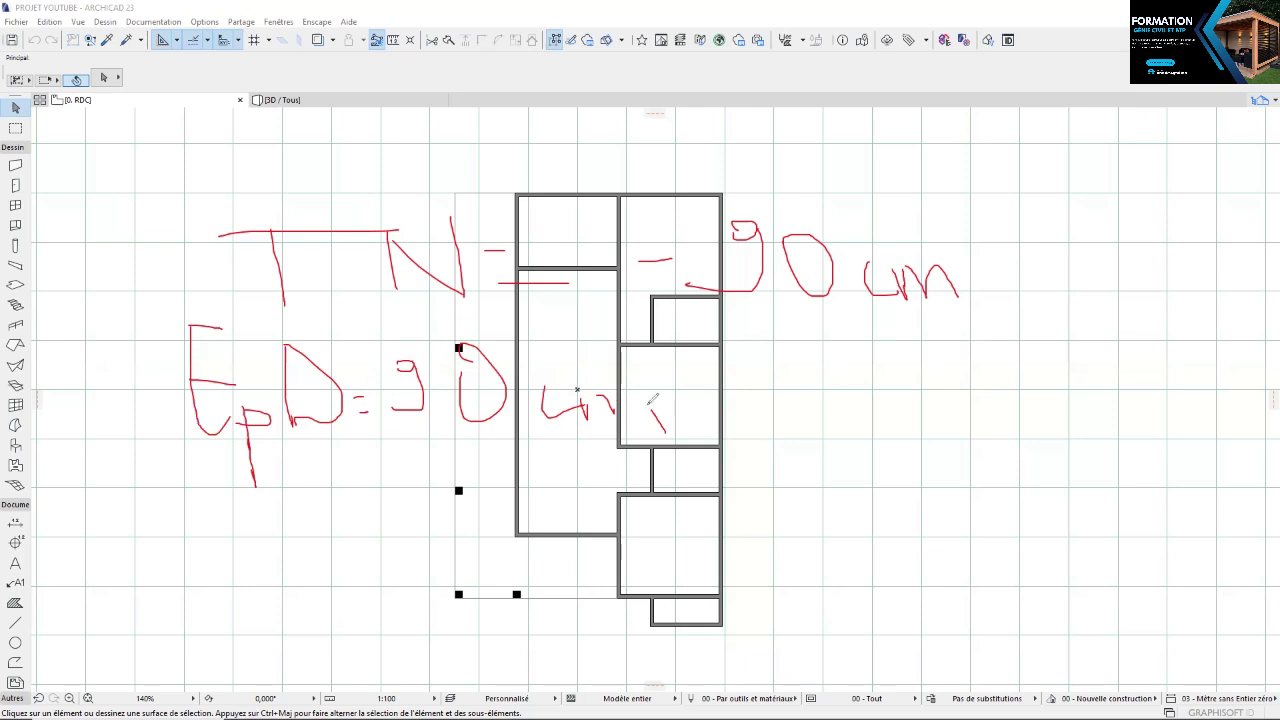
Handwrite the step height note "Perrons = 15 cm" in red beneath the slab thickness note
{"action": "mouse_move", "coordinate": [162, 524]}
{"action": "left_mouse_down"}
{"action": "mouse_move", "coordinate": [176, 633]}
{"action": "mouse_move", "coordinate": [234, 547]}
{"action": "mouse_move", "coordinate": [166, 556]}
{"action": "mouse_move", "coordinate": [273, 603]}
{"action": "left_mouse_up"}
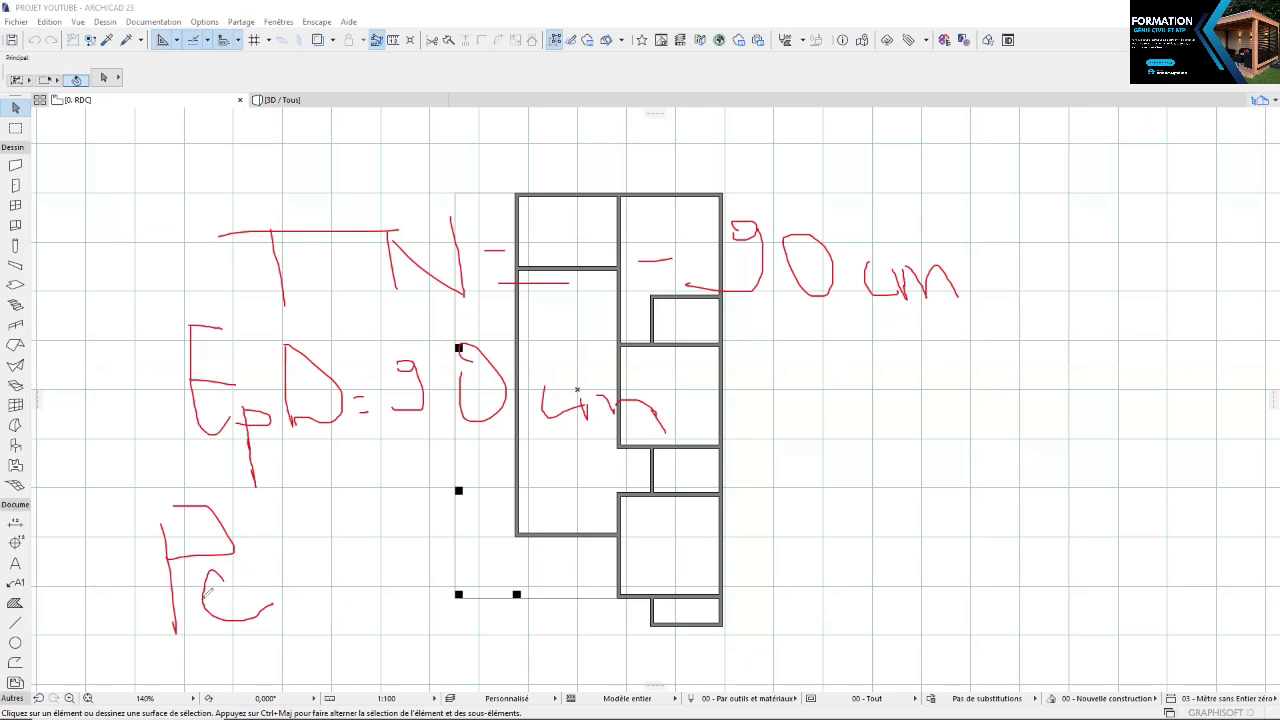
{"action": "mouse_move", "coordinate": [274, 575]}
{"action": "left_mouse_down"}
{"action": "mouse_move", "coordinate": [303, 591]}
{"action": "mouse_move", "coordinate": [304, 578]}
{"action": "mouse_move", "coordinate": [330, 611]}
{"action": "mouse_move", "coordinate": [362, 568]}
{"action": "mouse_move", "coordinate": [410, 607]}
{"action": "left_mouse_up"}
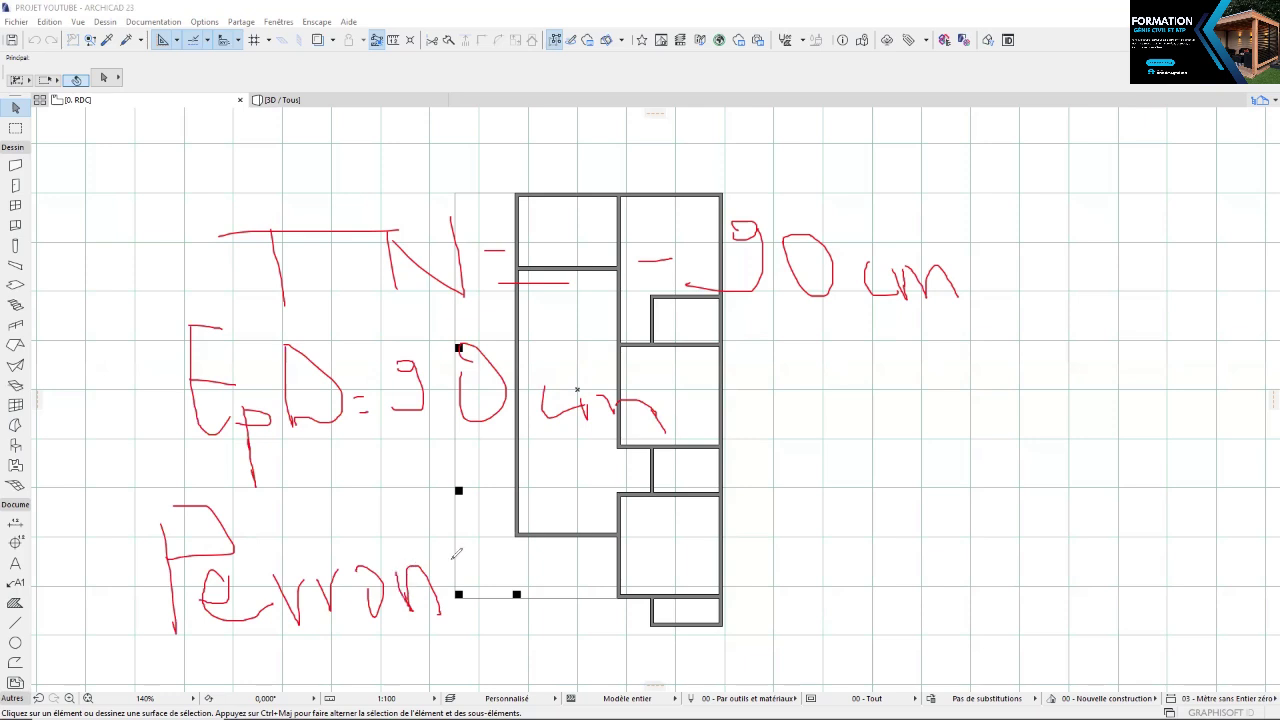
{"action": "mouse_move", "coordinate": [481, 560]}
{"action": "left_mouse_down"}
{"action": "mouse_move", "coordinate": [490, 594]}
{"action": "mouse_move", "coordinate": [472, 598]}
{"action": "left_mouse_up"}
{"action": "mouse_move", "coordinate": [518, 557]}
{"action": "left_mouse_down"}
{"action": "mouse_move", "coordinate": [563, 558]}
{"action": "mouse_move", "coordinate": [570, 580]}
{"action": "mouse_move", "coordinate": [633, 598]}
{"action": "left_mouse_up"}
{"action": "mouse_move", "coordinate": [650, 550]}
{"action": "left_mouse_down"}
{"action": "mouse_move", "coordinate": [703, 587]}
{"action": "mouse_move", "coordinate": [684, 588]}
{"action": "left_mouse_up"}
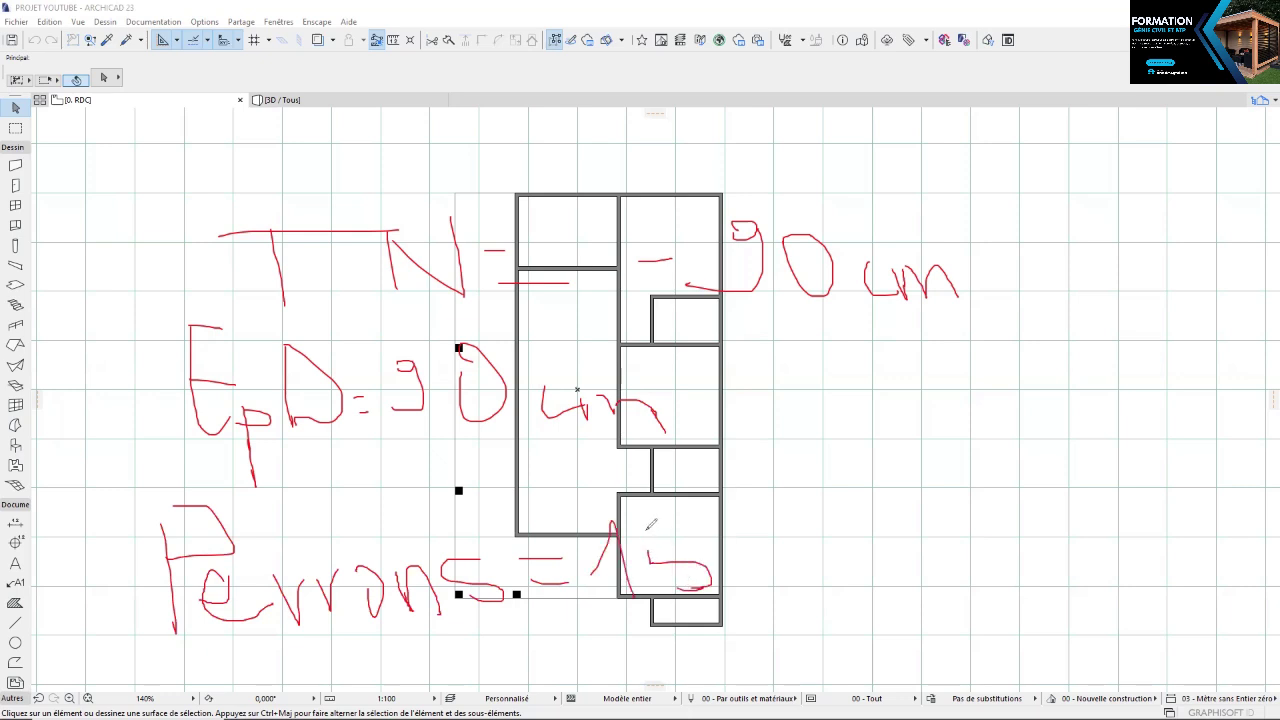
{"action": "left_click_drag", "start_coordinate": [698, 513], "coordinate": [650, 540]}
{"action": "mouse_move", "coordinate": [752, 552]}
{"action": "left_mouse_down"}
{"action": "mouse_move", "coordinate": [760, 581]}
{"action": "mouse_move", "coordinate": [791, 580]}
{"action": "left_mouse_up"}
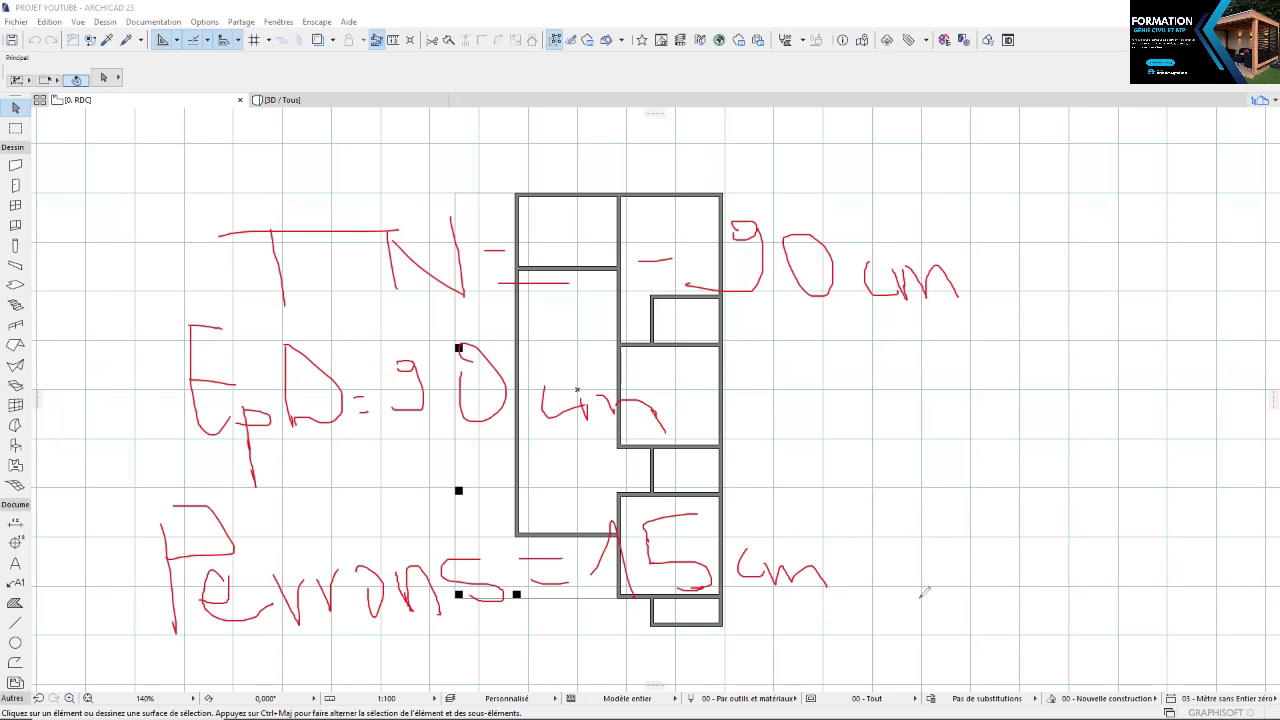
Draw a red outline beside the Perrons note and handwrite "5 marches" in it
{"action": "mouse_move", "coordinate": [925, 593]}
{"action": "left_mouse_down"}
{"action": "mouse_move", "coordinate": [1217, 513]}
{"action": "mouse_move", "coordinate": [1203, 493]}
{"action": "left_mouse_up"}
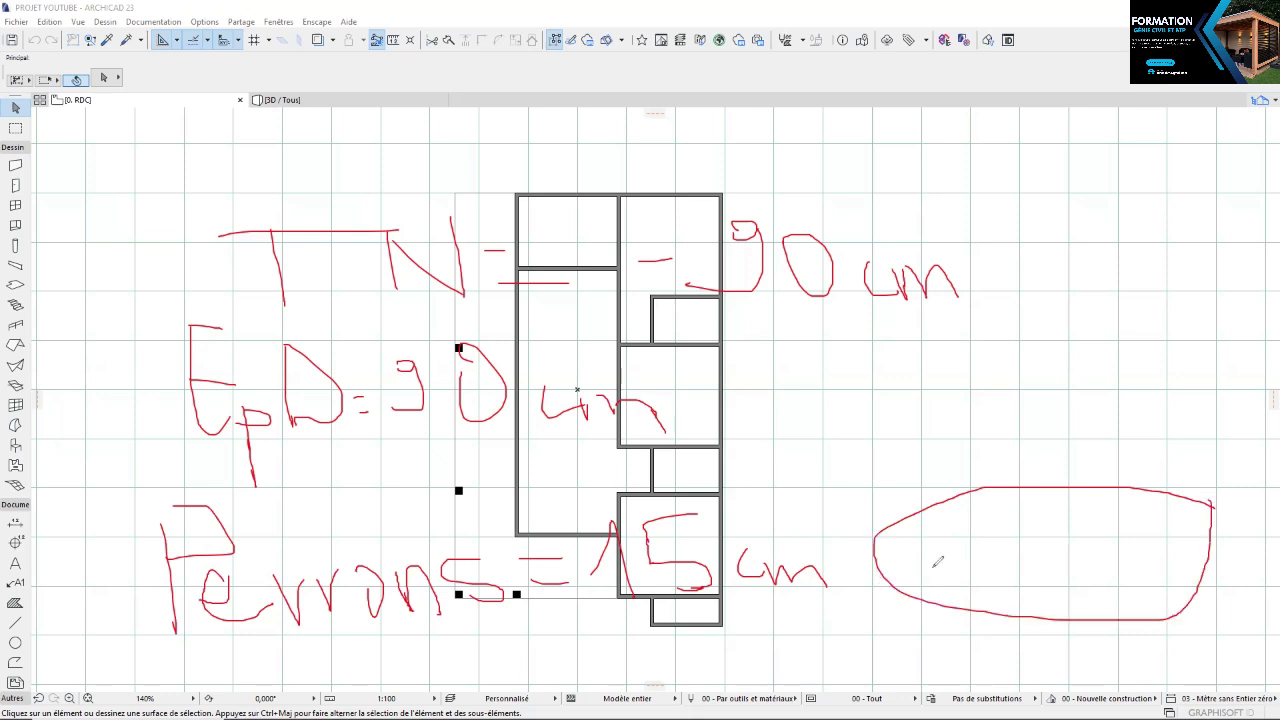
{"action": "left_click_drag", "start_coordinate": [942, 521], "coordinate": [934, 566]}
{"action": "left_click_drag", "start_coordinate": [939, 513], "coordinate": [939, 559]}
{"action": "key", "text": "ctrl+z"}
{"action": "key", "text": "ctrl+z"}
{"action": "left_click_drag", "start_coordinate": [940, 532], "coordinate": [1038, 544]}
{"action": "left_click_drag", "start_coordinate": [942, 530], "coordinate": [998, 515]}
{"action": "mouse_move", "coordinate": [1056, 545]}
{"action": "left_mouse_down"}
{"action": "mouse_move", "coordinate": [1055, 566]}
{"action": "mouse_move", "coordinate": [1068, 540]}
{"action": "mouse_move", "coordinate": [1087, 546]}
{"action": "mouse_move", "coordinate": [1090, 568]}
{"action": "mouse_move", "coordinate": [1151, 568]}
{"action": "mouse_move", "coordinate": [1178, 586]}
{"action": "mouse_move", "coordinate": [1250, 576]}
{"action": "mouse_move", "coordinate": [1256, 600]}
{"action": "left_mouse_up"}
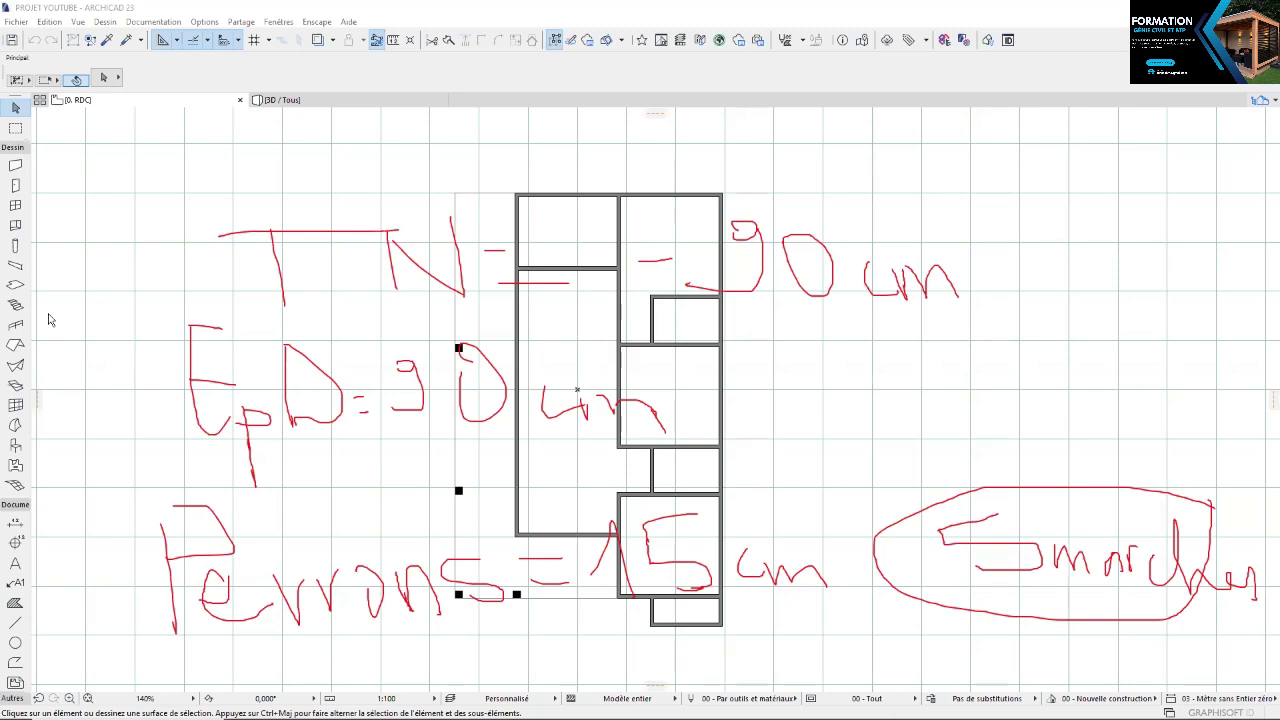
Erase all the red handwritten notes from the plan
{"action": "mouse_move", "coordinate": [243, 427]}
{"action": "left_mouse_down"}
{"action": "mouse_move", "coordinate": [269, 421]}
{"action": "mouse_move", "coordinate": [246, 428]}
{"action": "left_mouse_up"}
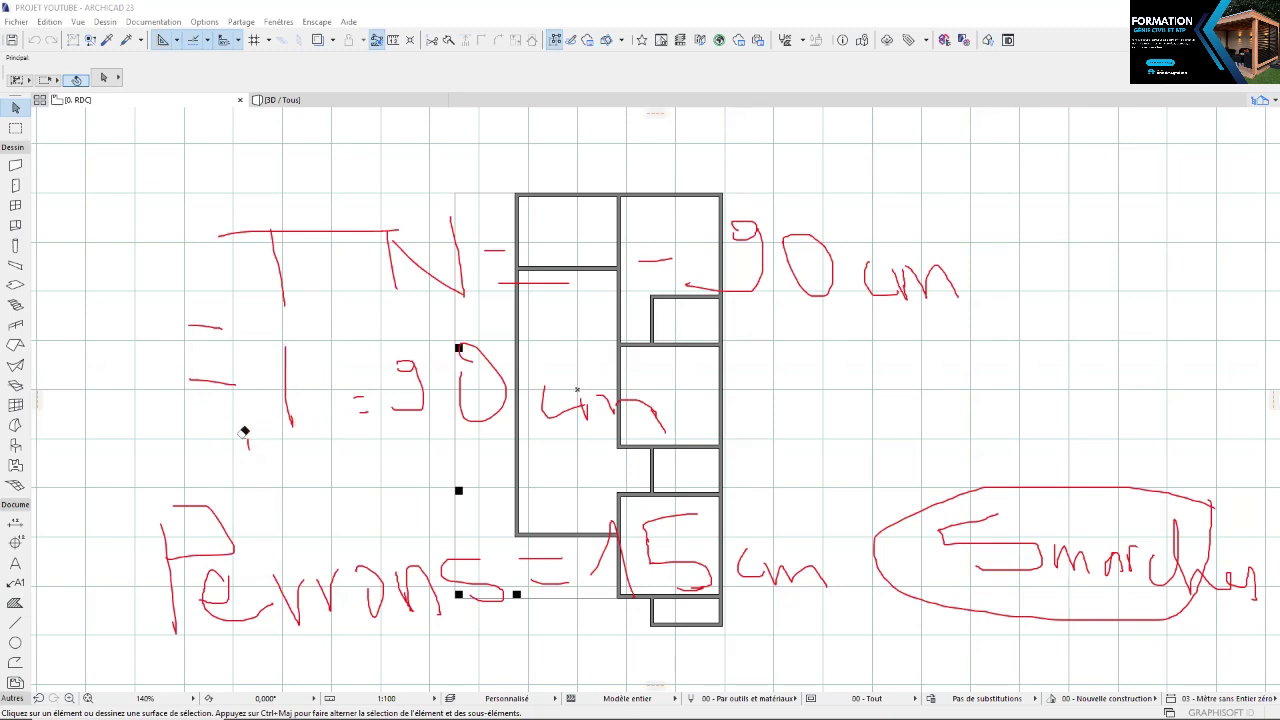
{"action": "left_click_drag", "start_coordinate": [300, 229], "coordinate": [440, 255]}
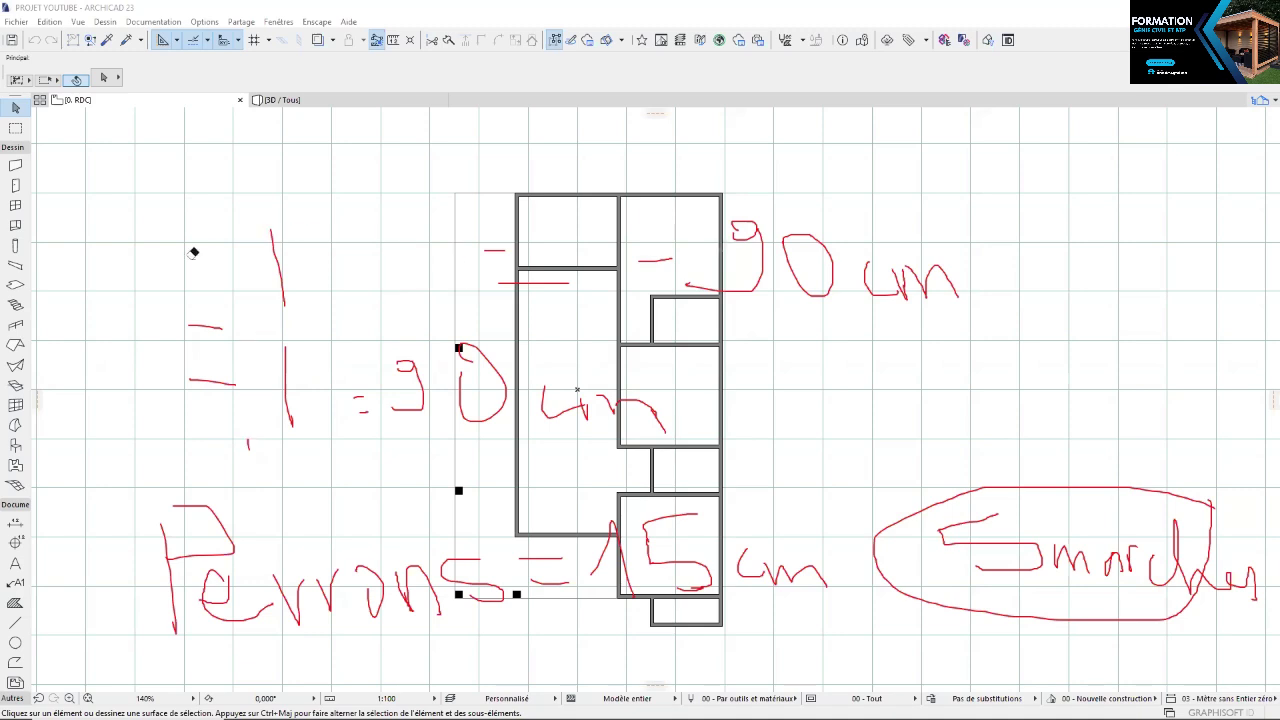
{"action": "mouse_move", "coordinate": [755, 272]}
{"action": "left_mouse_down"}
{"action": "mouse_move", "coordinate": [423, 200]}
{"action": "mouse_move", "coordinate": [271, 257]}
{"action": "left_mouse_up"}
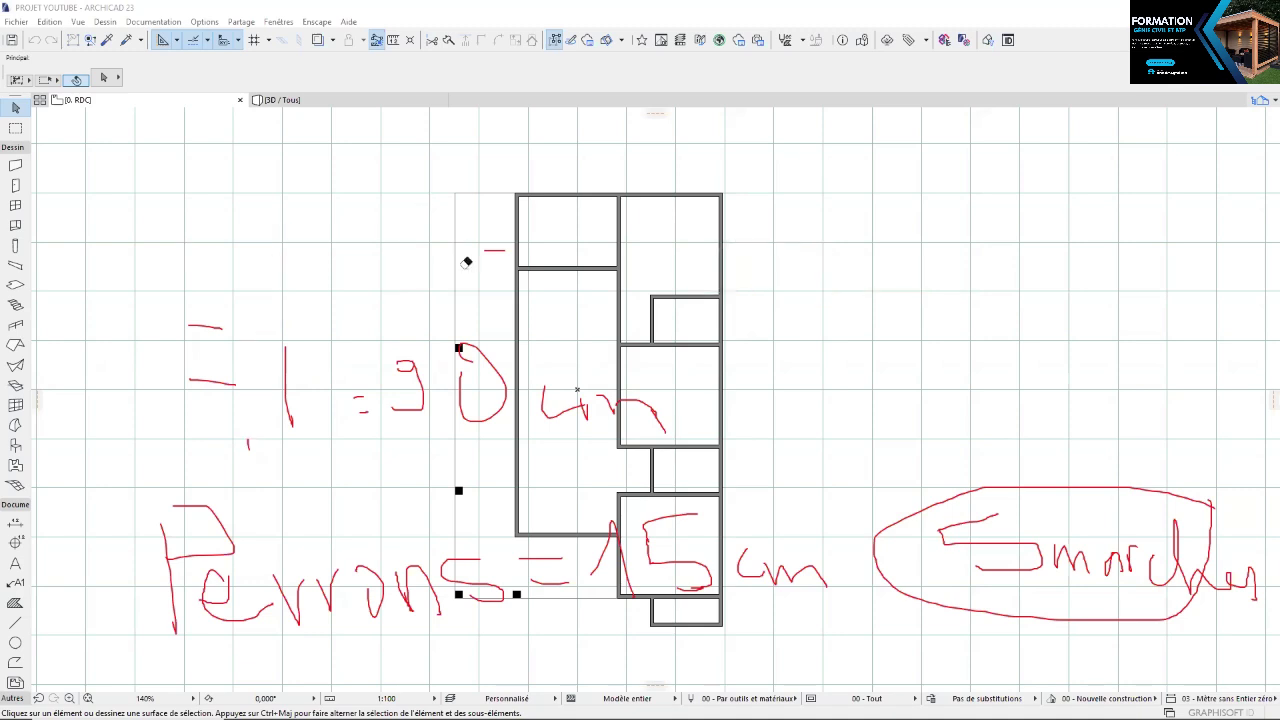
{"action": "left_click_drag", "start_coordinate": [520, 255], "coordinate": [291, 316]}
{"action": "mouse_move", "coordinate": [210, 339]}
{"action": "left_mouse_down"}
{"action": "mouse_move", "coordinate": [263, 449]}
{"action": "mouse_move", "coordinate": [240, 434]}
{"action": "left_mouse_up"}
{"action": "mouse_move", "coordinate": [354, 410]}
{"action": "left_mouse_down"}
{"action": "mouse_move", "coordinate": [706, 409]}
{"action": "mouse_move", "coordinate": [576, 396]}
{"action": "mouse_move", "coordinate": [583, 422]}
{"action": "left_mouse_up"}
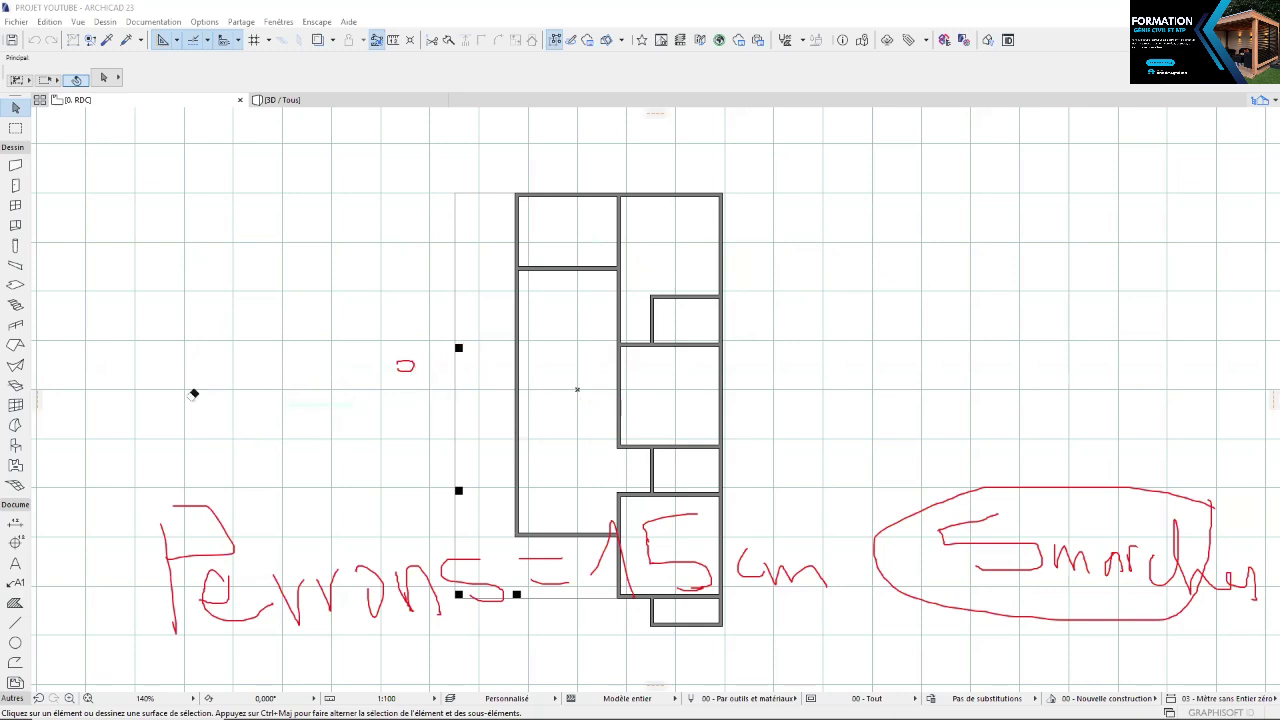
{"action": "left_click", "coordinate": [400, 370]}
{"action": "mouse_move", "coordinate": [376, 601]}
{"action": "left_mouse_down"}
{"action": "mouse_move", "coordinate": [179, 509]}
{"action": "mouse_move", "coordinate": [567, 617]}
{"action": "mouse_move", "coordinate": [519, 575]}
{"action": "left_mouse_up"}
{"action": "mouse_move", "coordinate": [902, 572]}
{"action": "left_mouse_down"}
{"action": "mouse_move", "coordinate": [680, 566]}
{"action": "mouse_move", "coordinate": [577, 537]}
{"action": "mouse_move", "coordinate": [549, 543]}
{"action": "left_mouse_up"}
{"action": "left_click", "coordinate": [518, 556]}
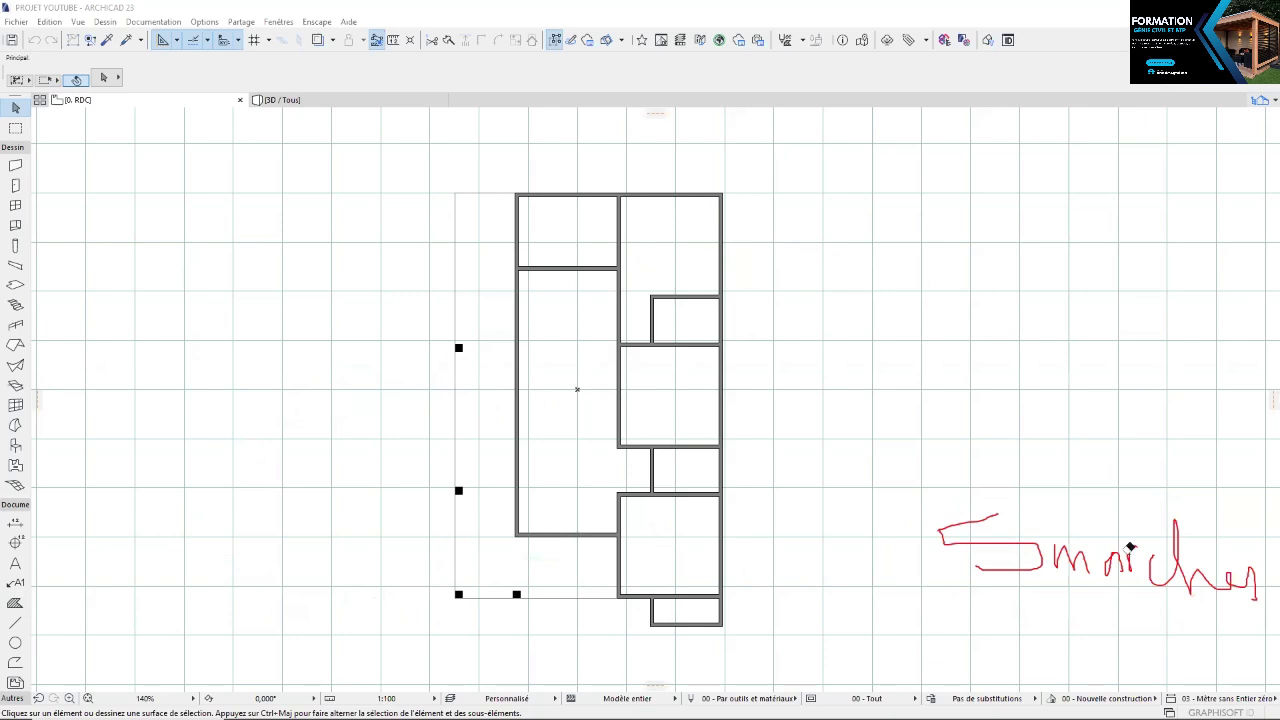
{"action": "left_click_drag", "start_coordinate": [1269, 583], "coordinate": [937, 534]}
{"action": "left_click_drag", "start_coordinate": [1059, 509], "coordinate": [731, 461]}
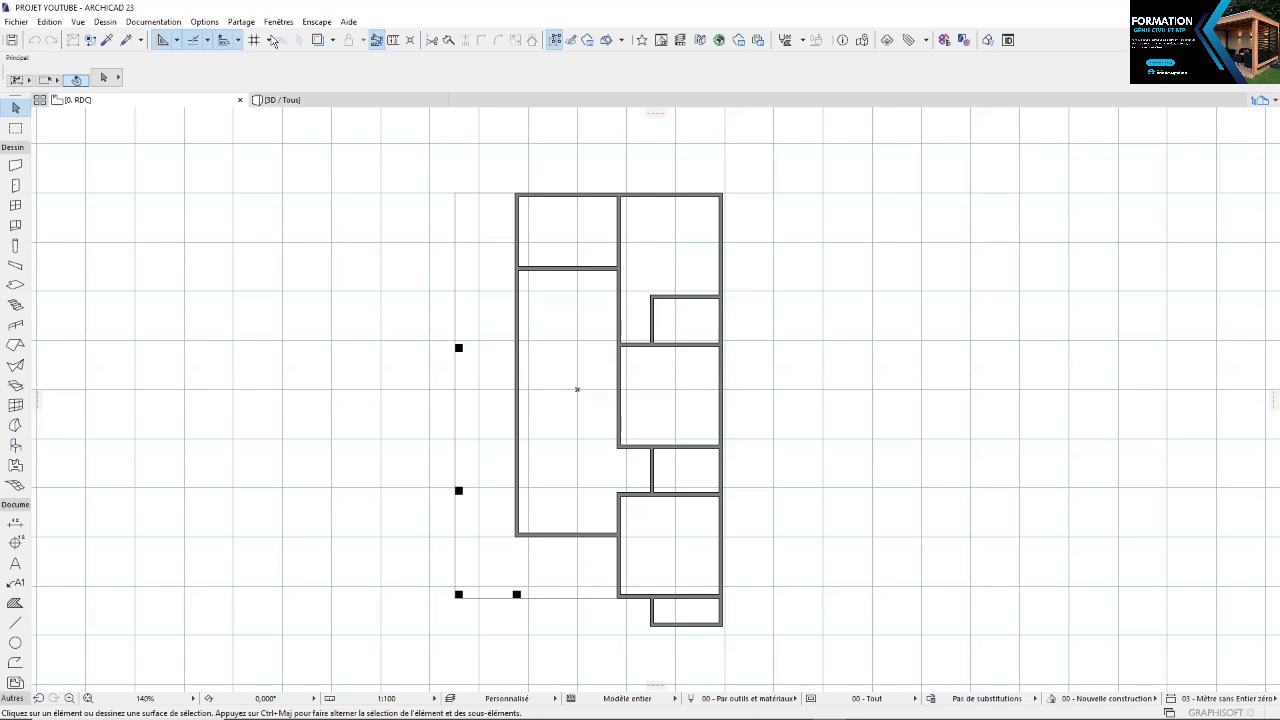
Orbit the 3D model to a lower side view of the building, and return to the RDC floor plan
{"action": "left_click", "coordinate": [282, 100]}
{"action": "middle_click_drag", "start_coordinate": [528, 510], "coordinate": [361, 502], "text": "shift"}
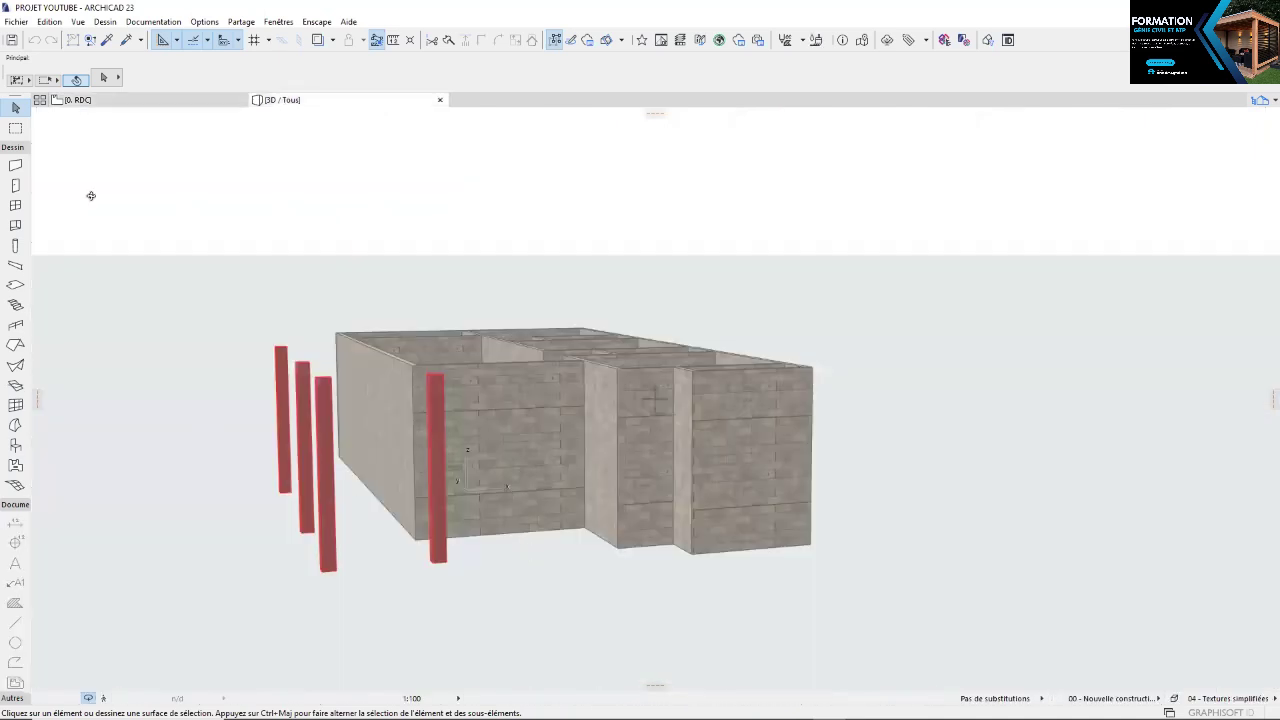
{"action": "key", "text": "F2"}
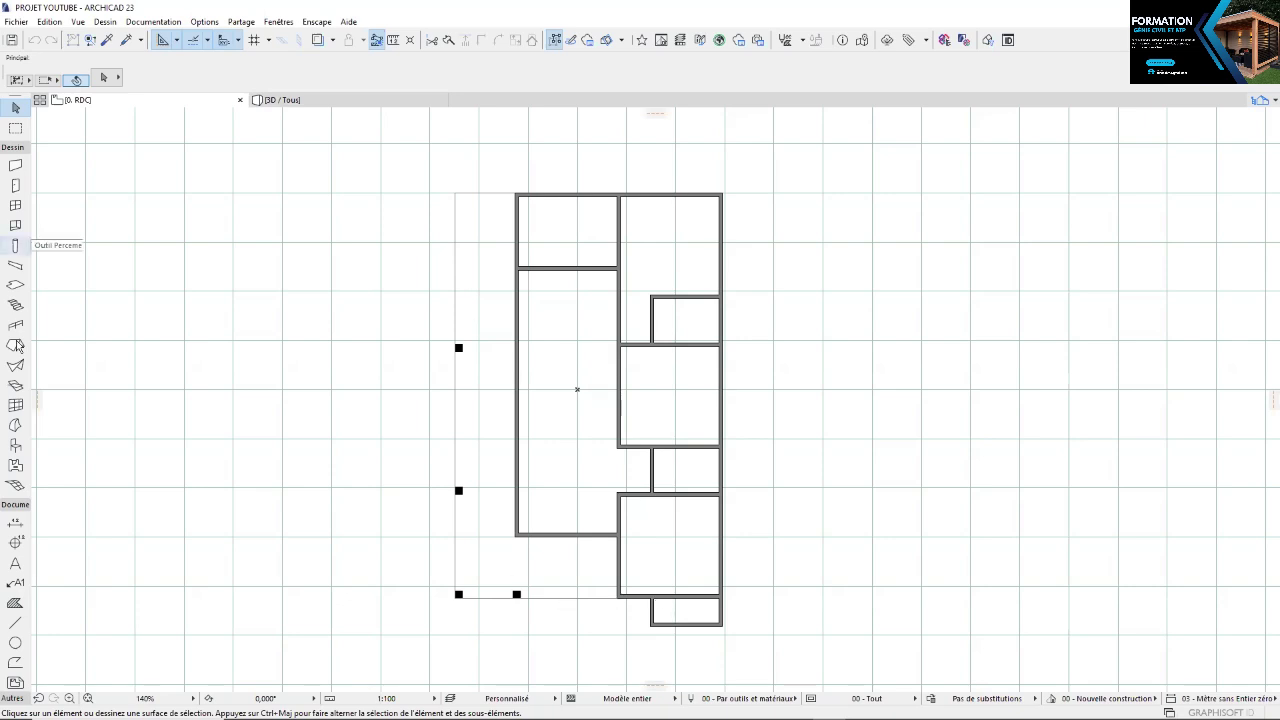
Override the default slab's surfaces: Carrelage - Faïence brune for the top, Brique - Ciment for the edges and Béton - Brut for the bottom
{"action": "left_click", "coordinate": [15, 286]}
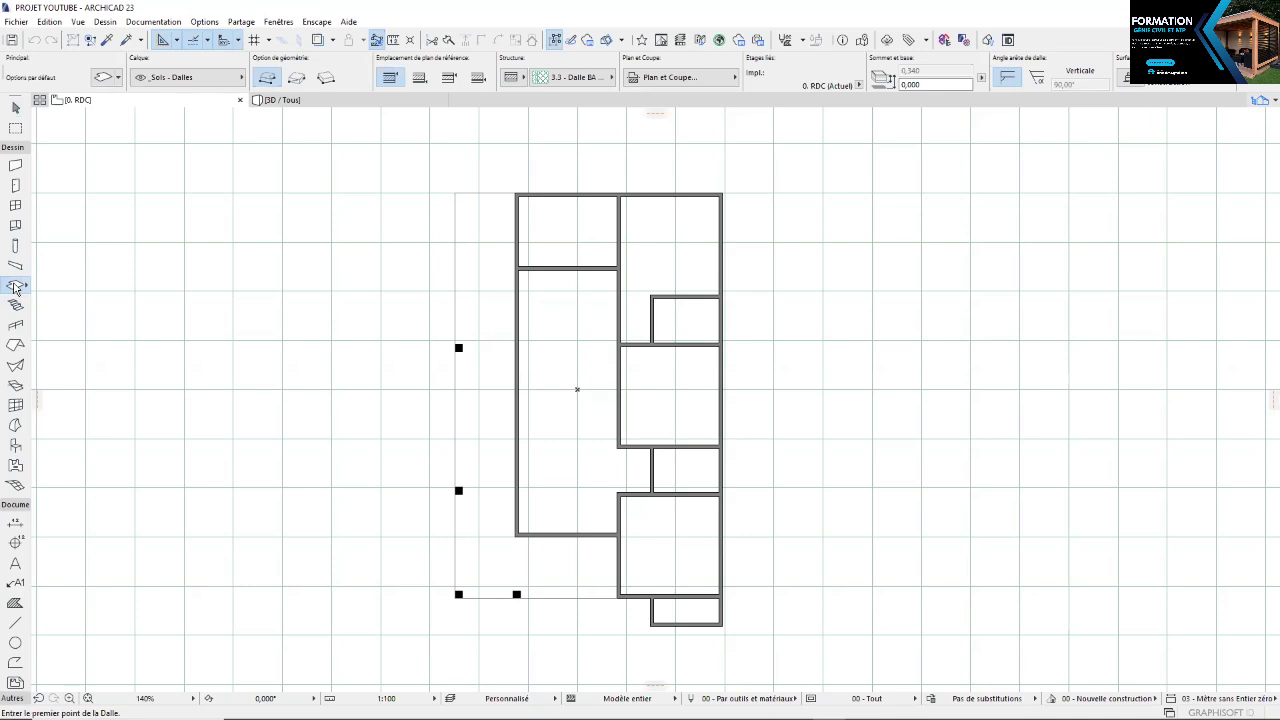
{"action": "key", "text": "ctrl+t"}
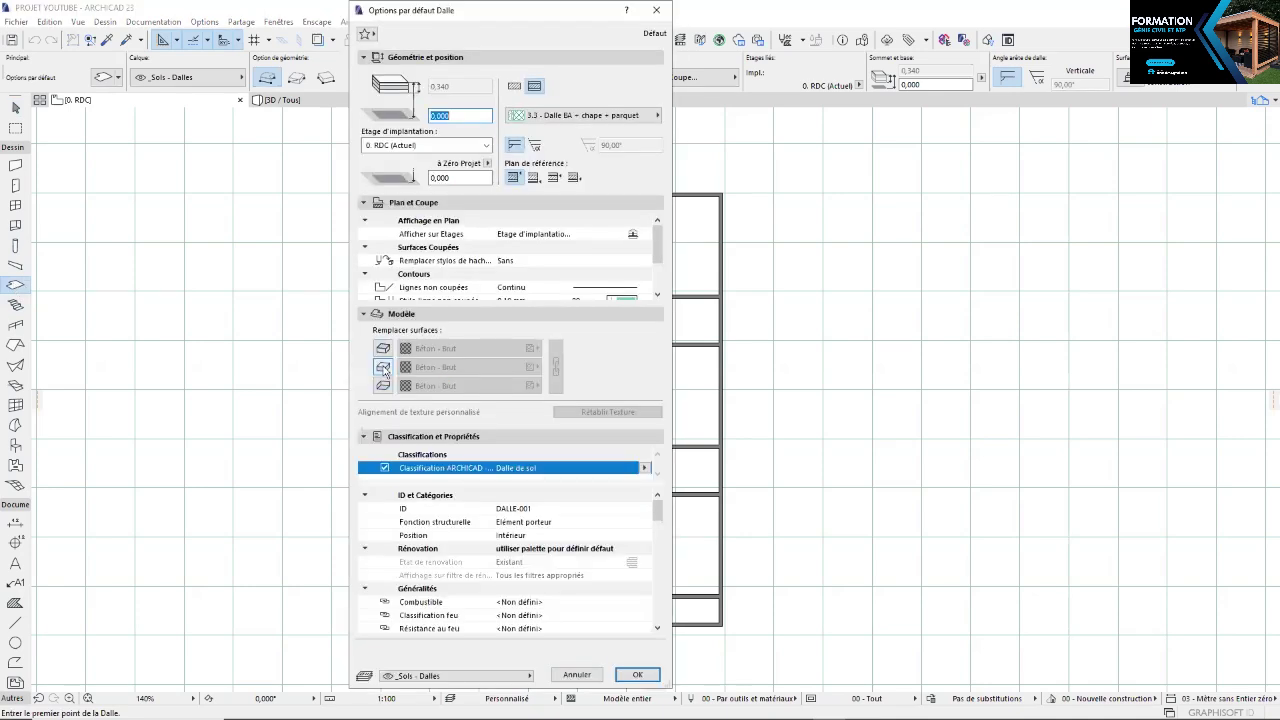
{"action": "left_click", "coordinate": [383, 349]}
{"action": "left_click", "coordinate": [384, 370]}
{"action": "left_click", "coordinate": [383, 385]}
{"action": "left_click", "coordinate": [381, 370]}
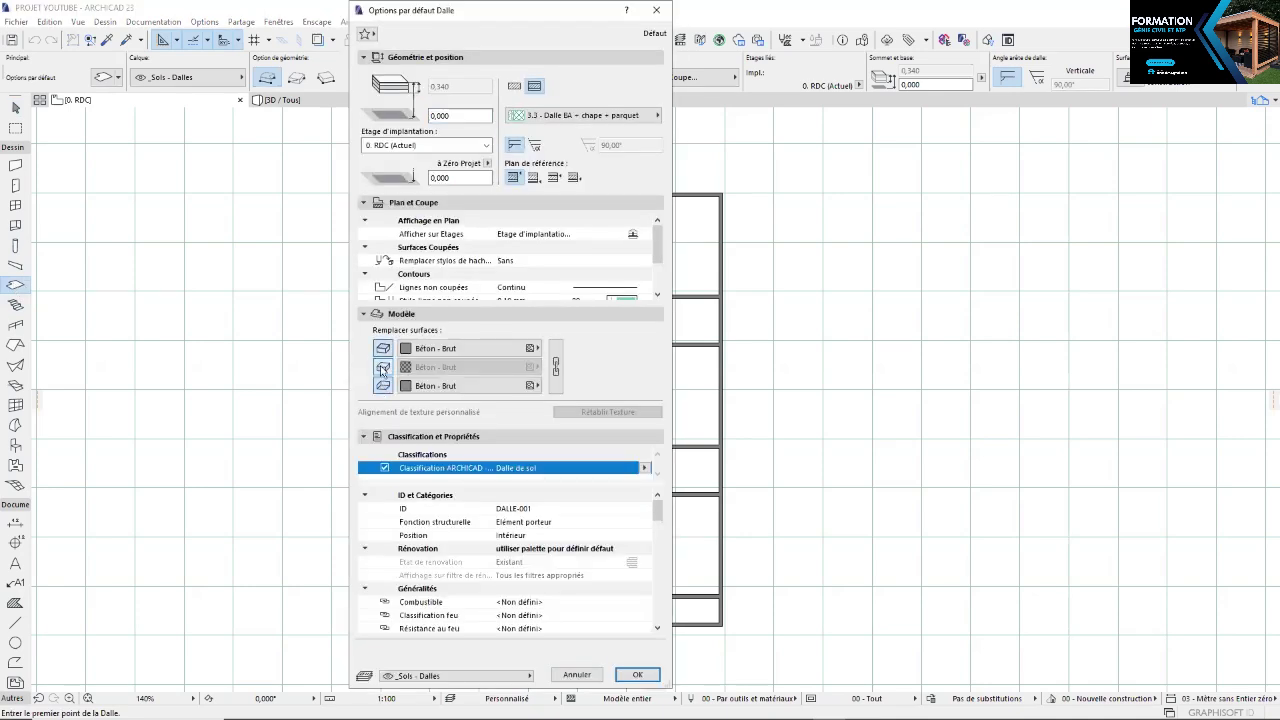
{"action": "left_click", "coordinate": [383, 368]}
{"action": "left_click", "coordinate": [444, 368]}
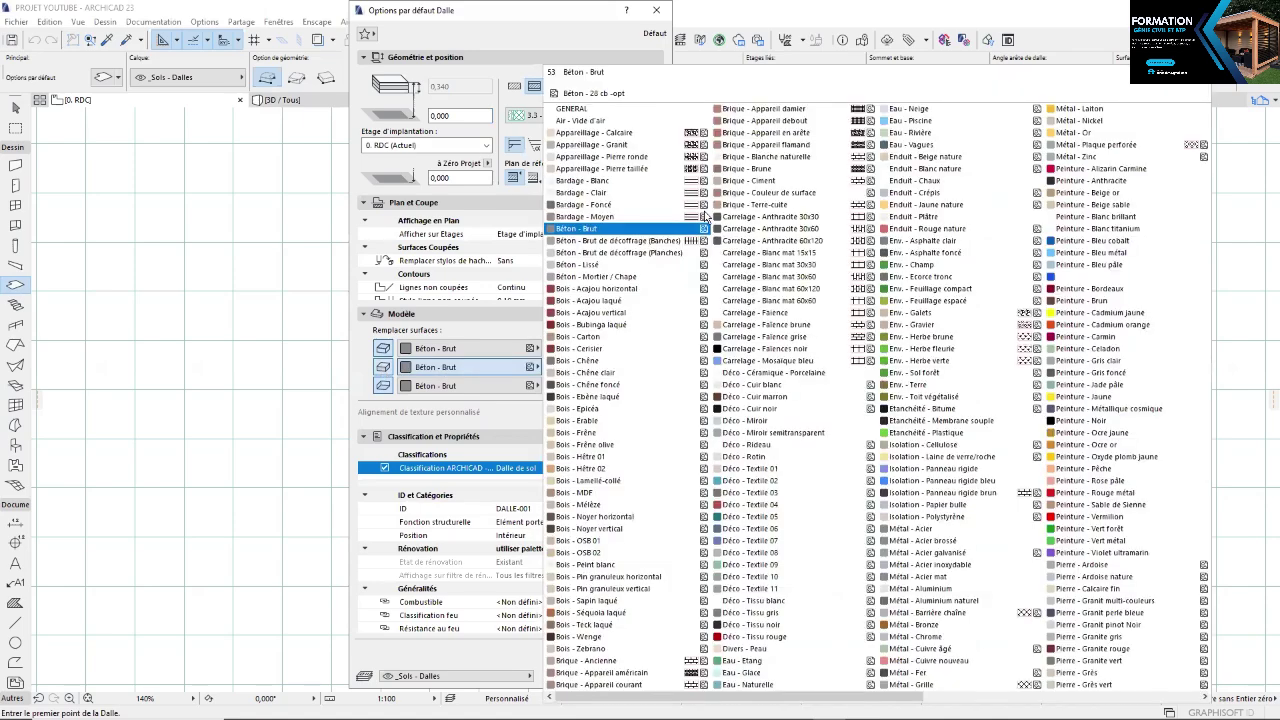
{"action": "left_click", "coordinate": [761, 185]}
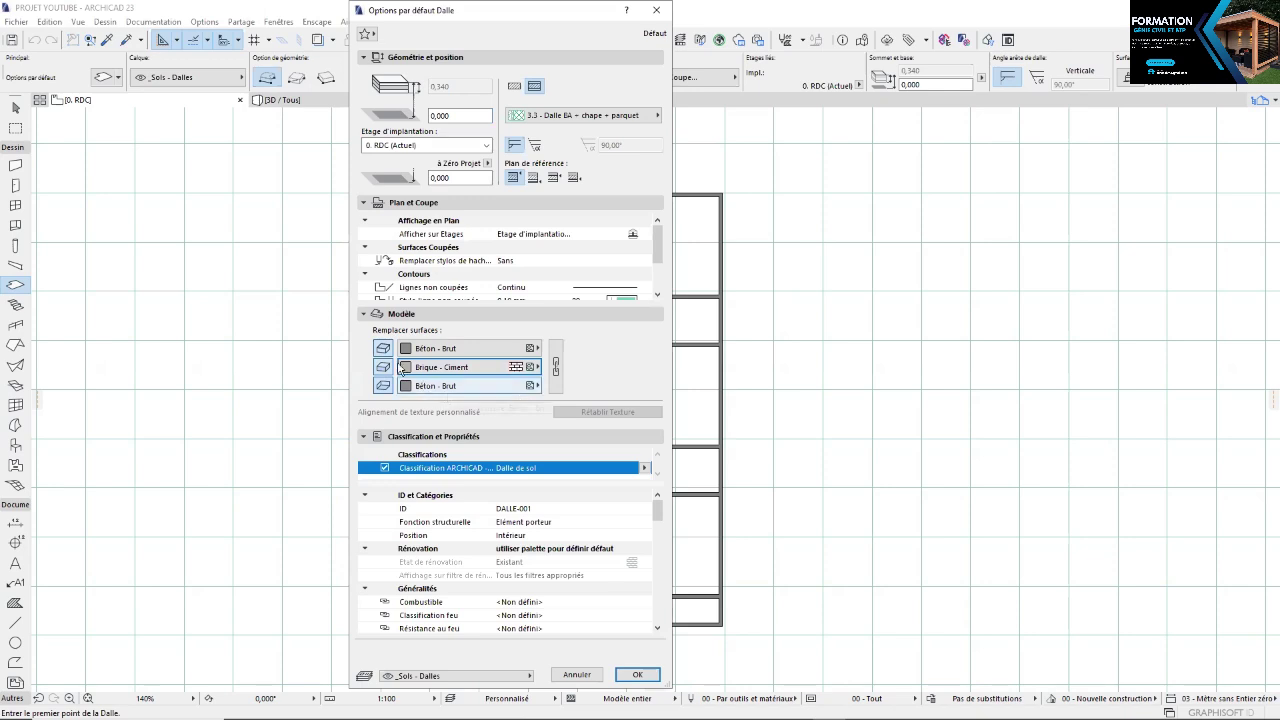
{"action": "left_click", "coordinate": [419, 354]}
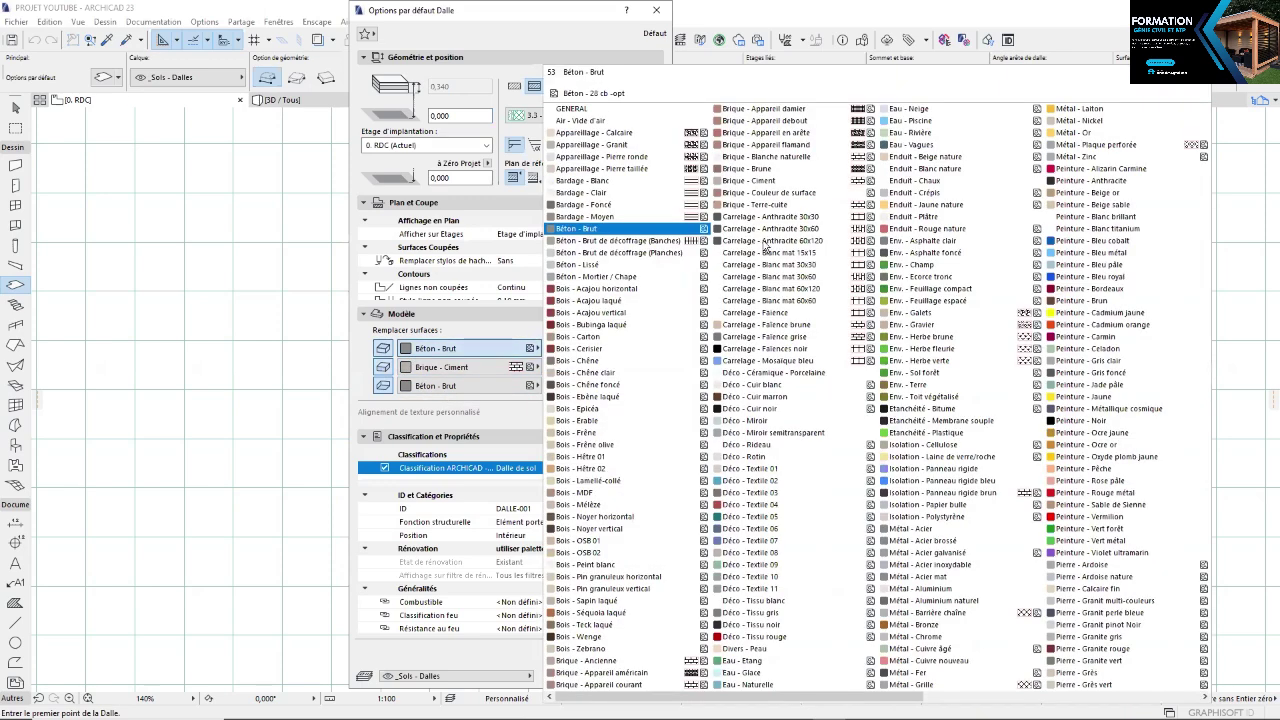
{"action": "left_click", "coordinate": [765, 324]}
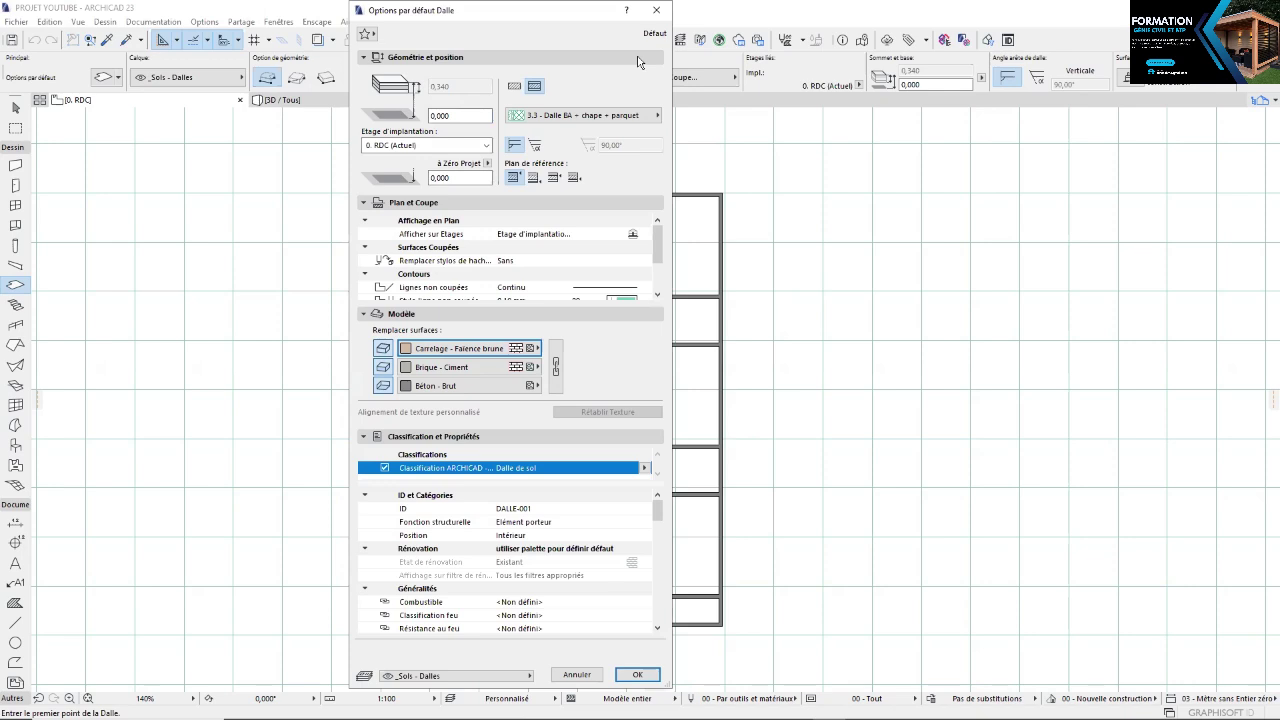
Switch the default slab to a basic Béton armé (Coulé) structure, with both its thickness and its offset from the RDC storey set to 0.900
{"action": "left_click", "coordinate": [403, 58]}
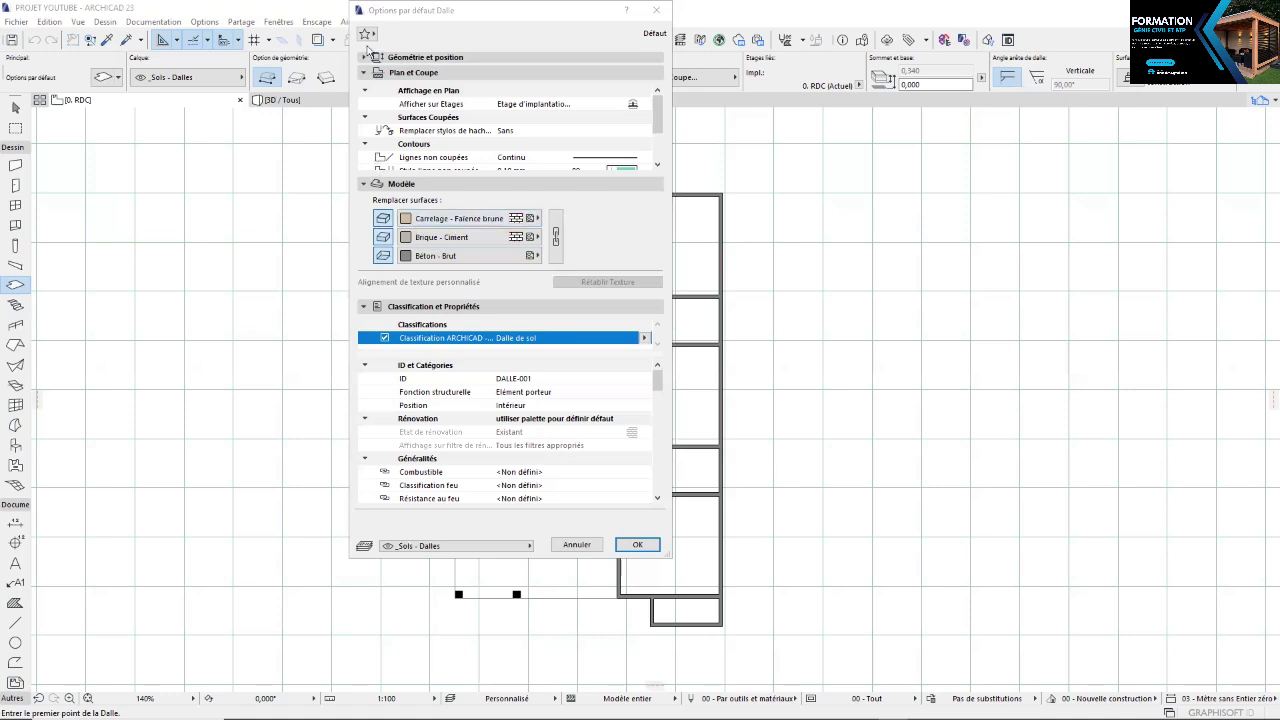
{"action": "left_click", "coordinate": [365, 58]}
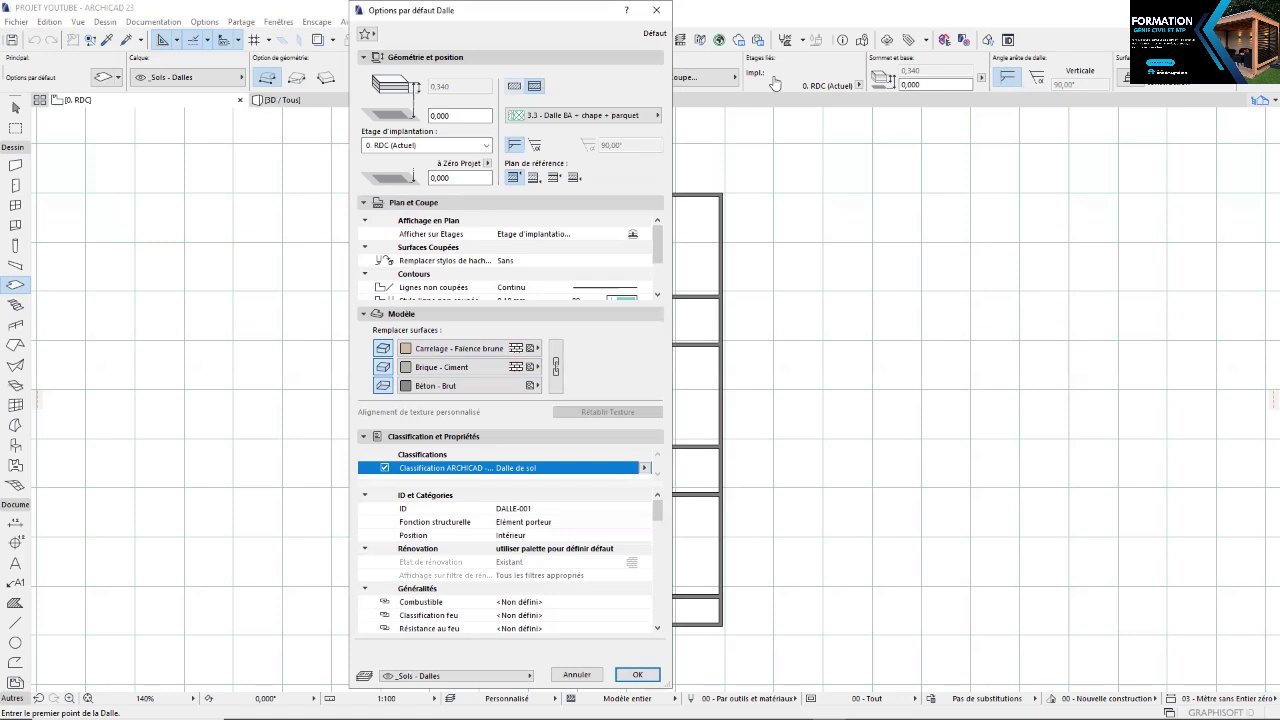
{"action": "left_click", "coordinate": [453, 84]}
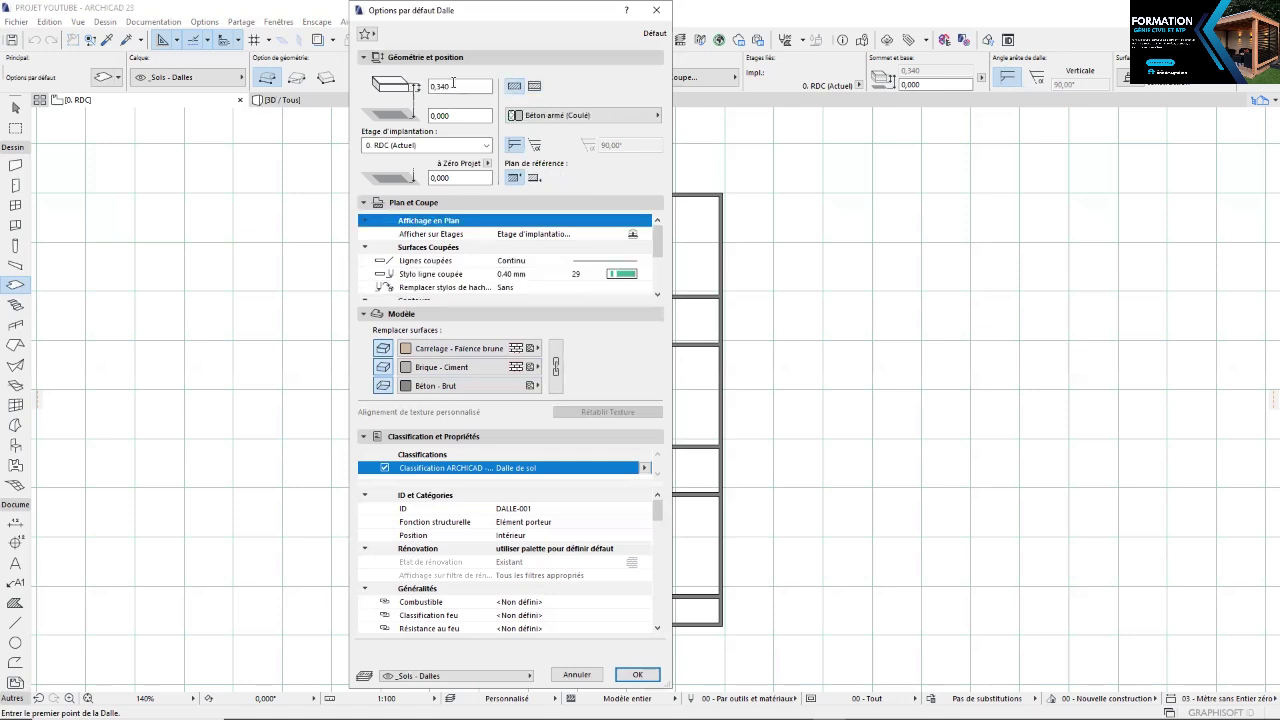
{"action": "left_click", "coordinate": [453, 85]}
{"action": "key", "text": "BackSpace"}
{"action": "left_click", "coordinate": [440, 116]}
{"action": "type", "text": "00"}
{"action": "key", "text": "Tab"}
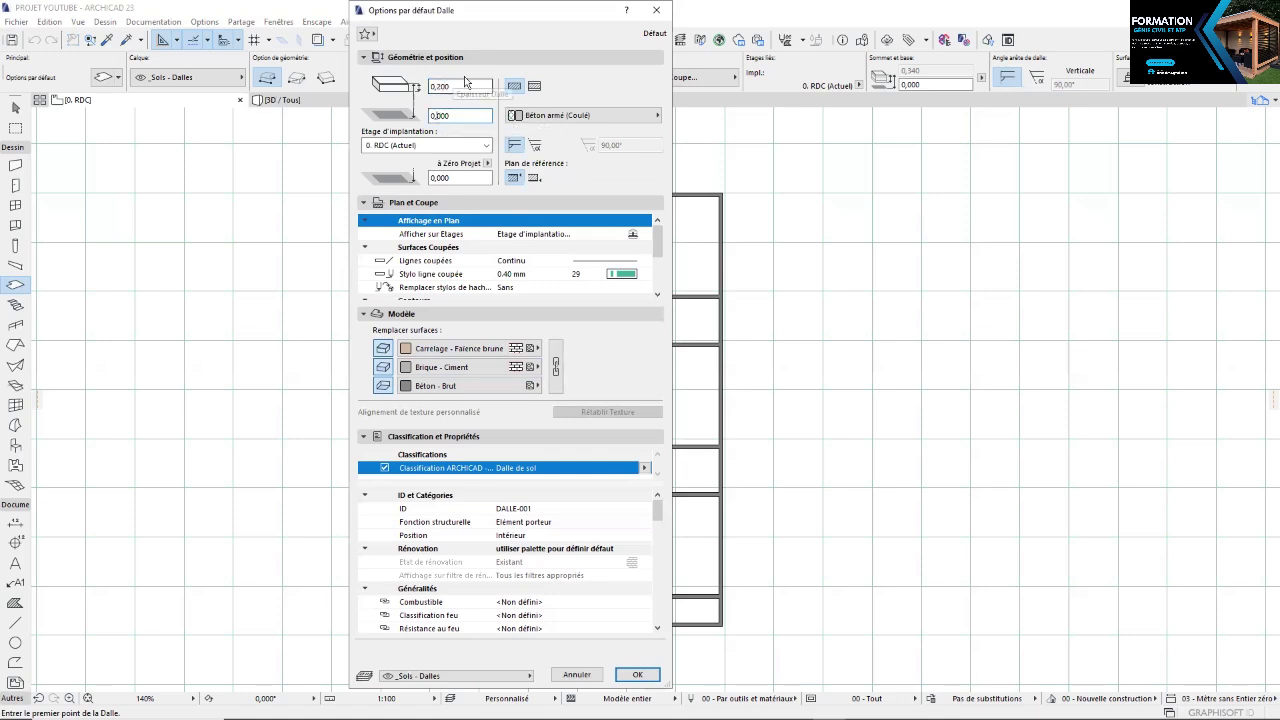
{"action": "key", "text": "BackSpace"}
{"action": "key", "text": "BackSpace"}
{"action": "left_click", "coordinate": [440, 117]}
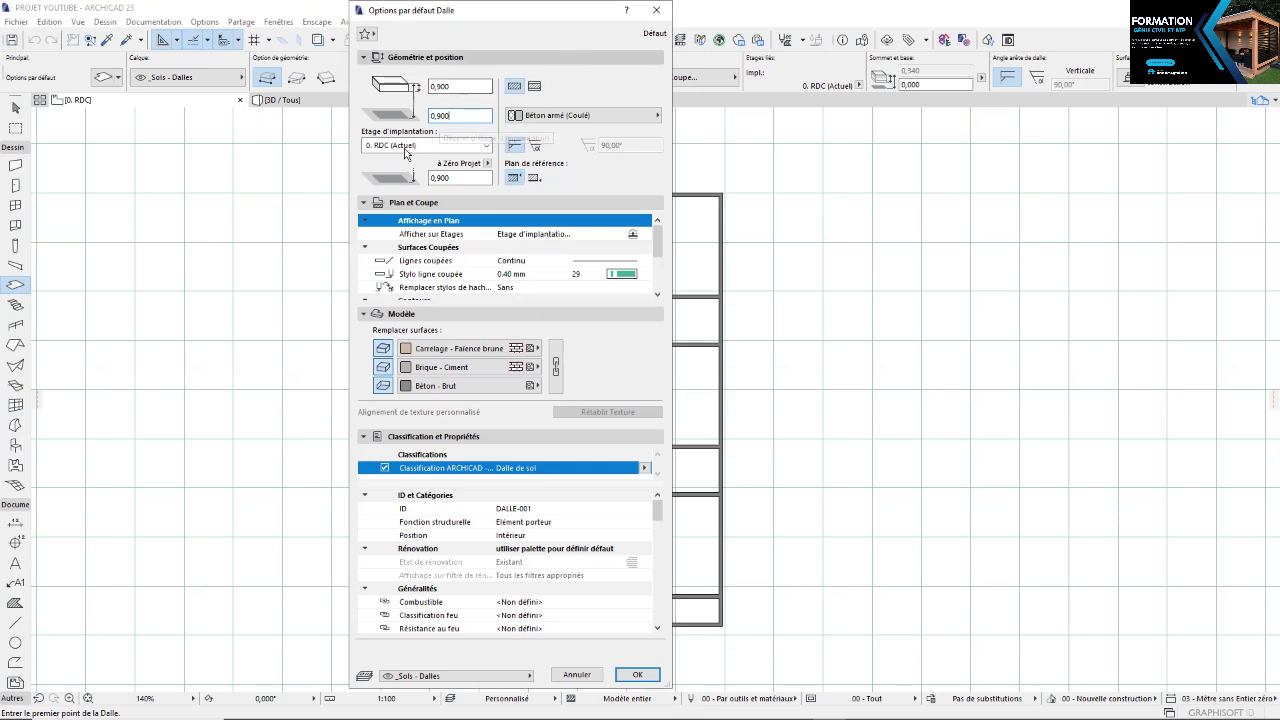
{"action": "left_click", "coordinate": [548, 116]}
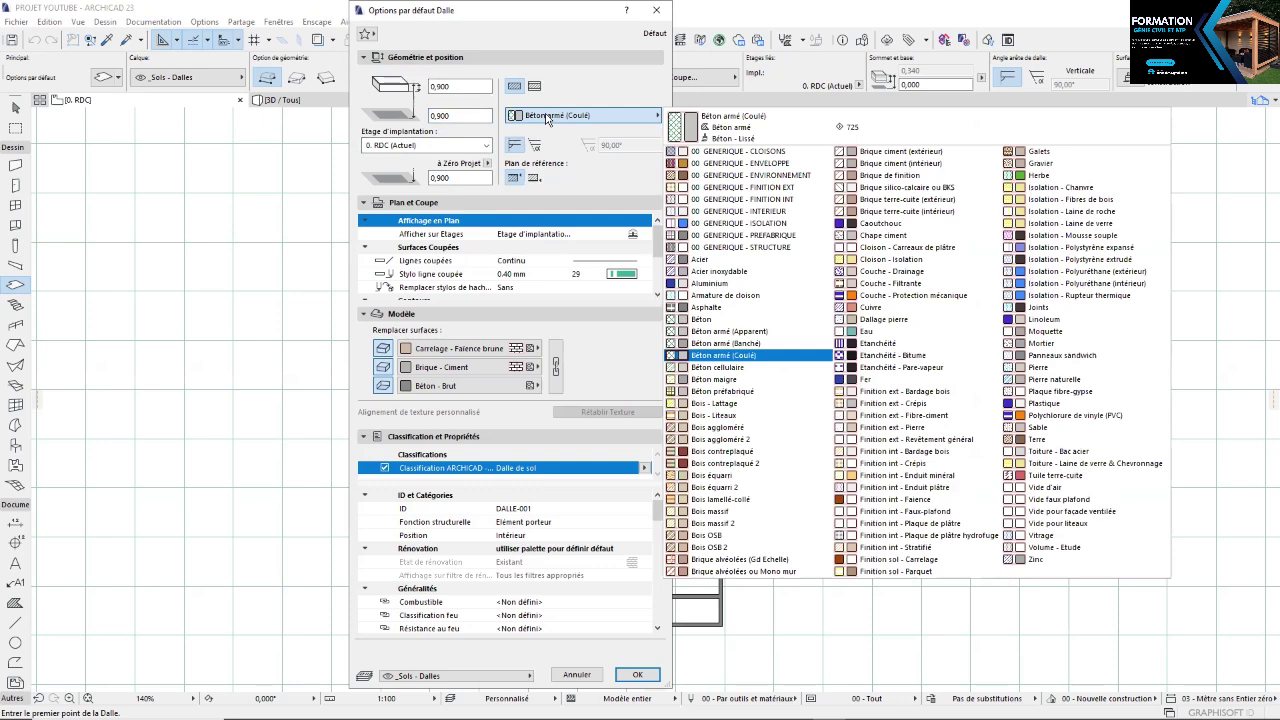
{"action": "left_click", "coordinate": [509, 148]}
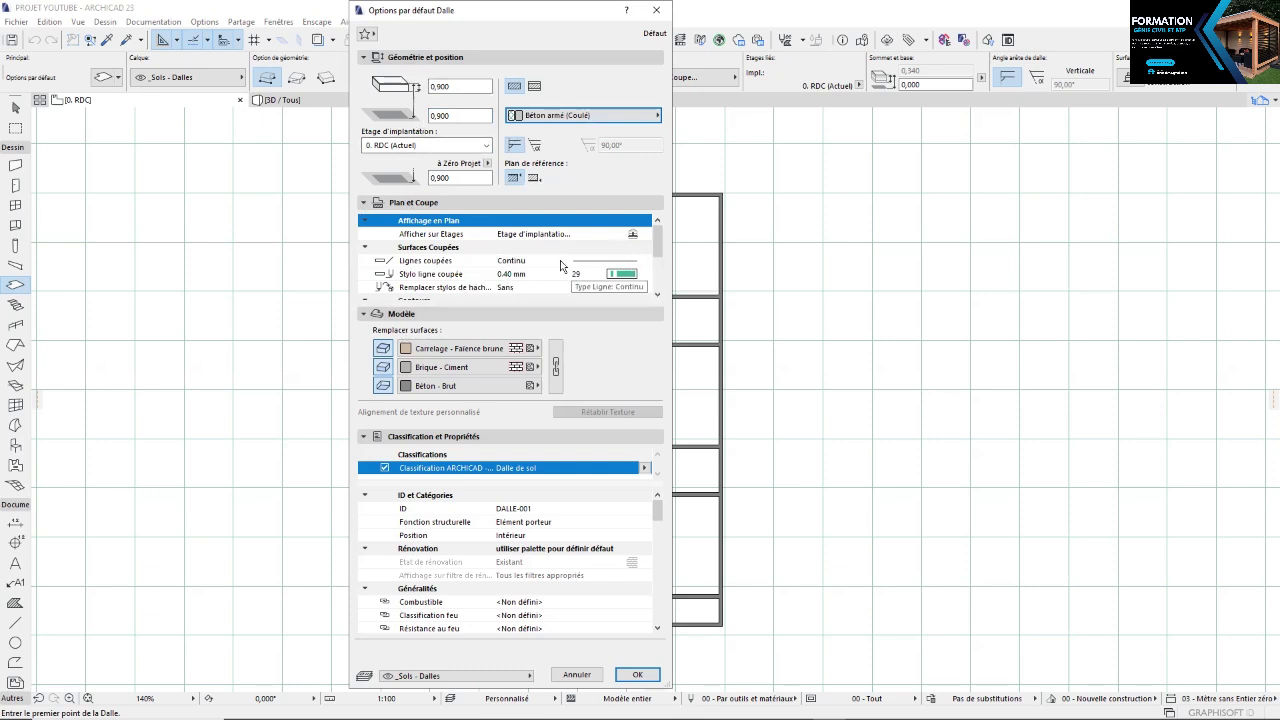
Set the slab's uncut and hidden contour line pens to black 0.01 mm, and apply the default slab settings
{"action": "scroll", "coordinate": [495, 260], "scroll_direction": "down", "scroll_amount": 1}
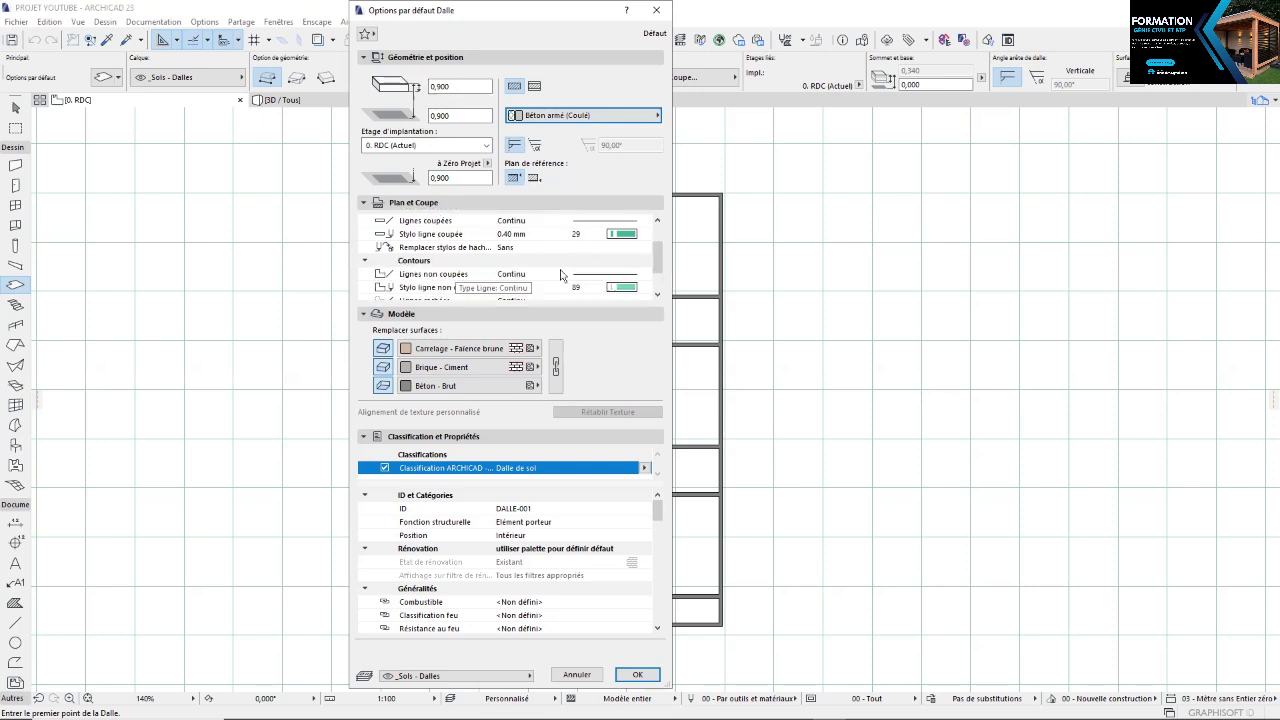
{"action": "scroll", "coordinate": [615, 263], "scroll_direction": "down", "scroll_amount": 1}
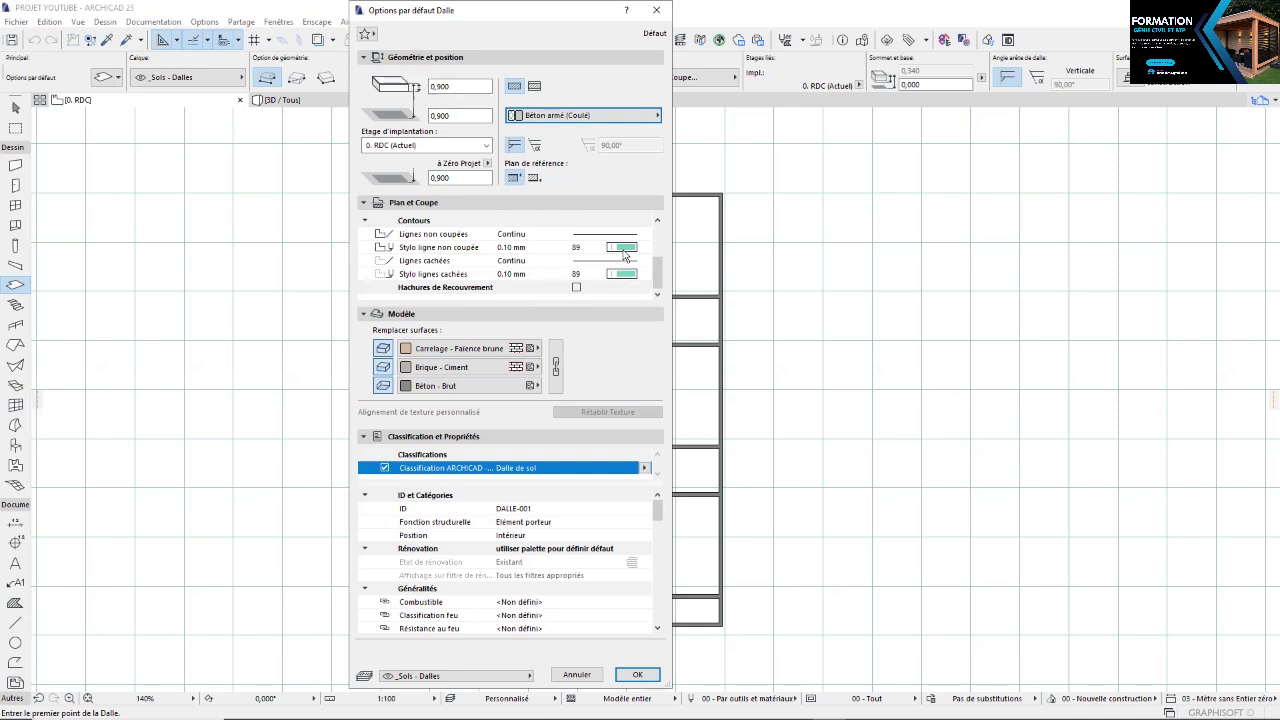
{"action": "left_click", "coordinate": [624, 254]}
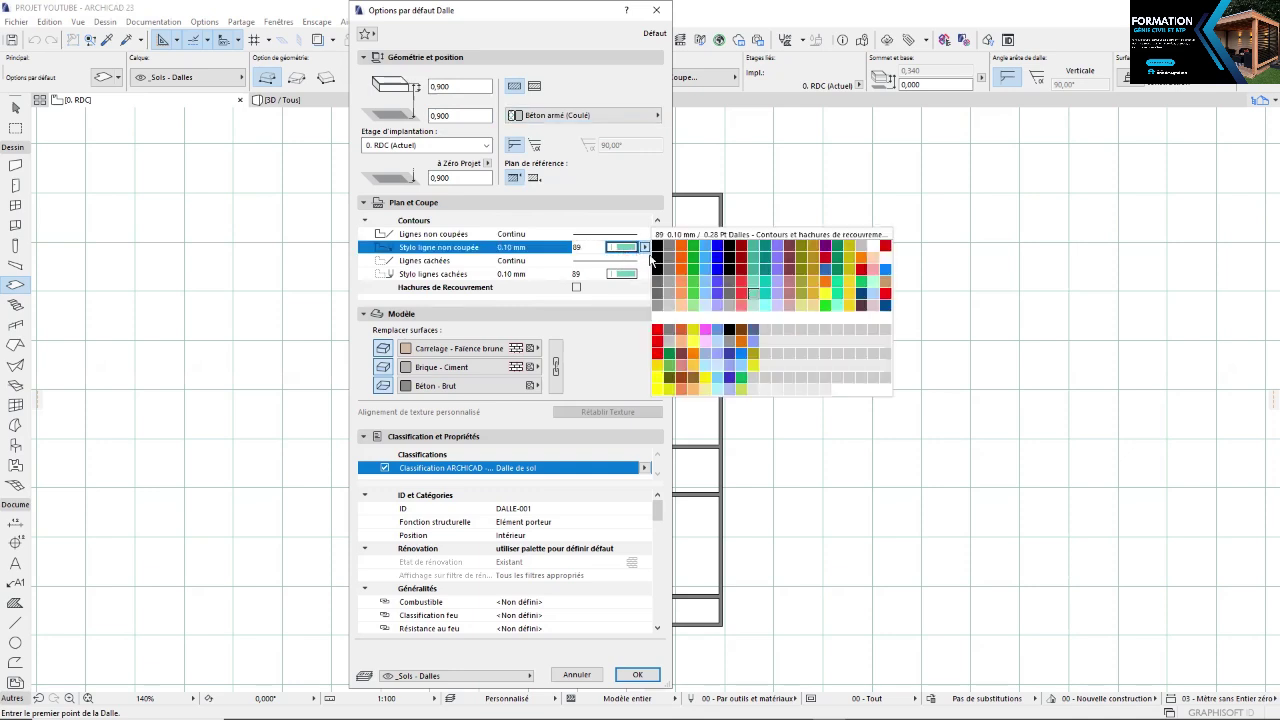
{"action": "left_click", "coordinate": [655, 253]}
{"action": "left_click", "coordinate": [645, 273]}
{"action": "left_click", "coordinate": [579, 287]}
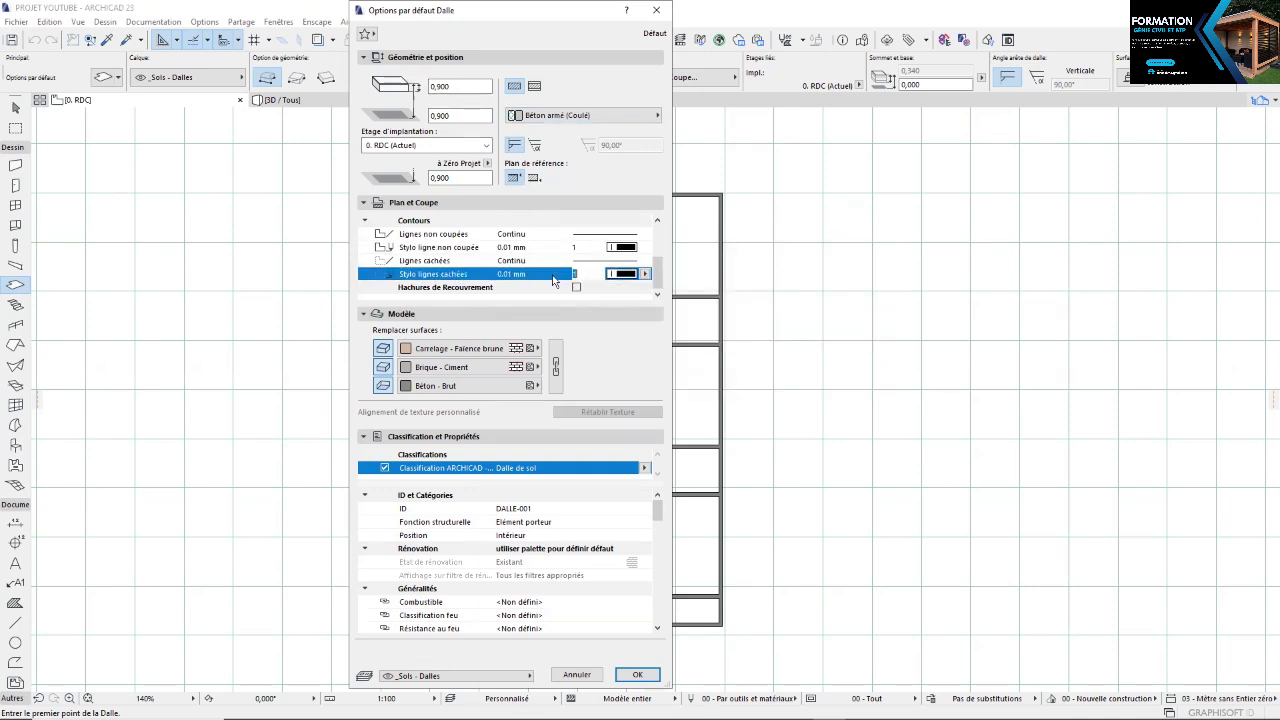
{"action": "scroll", "coordinate": [436, 237], "scroll_direction": "up", "scroll_amount": 1}
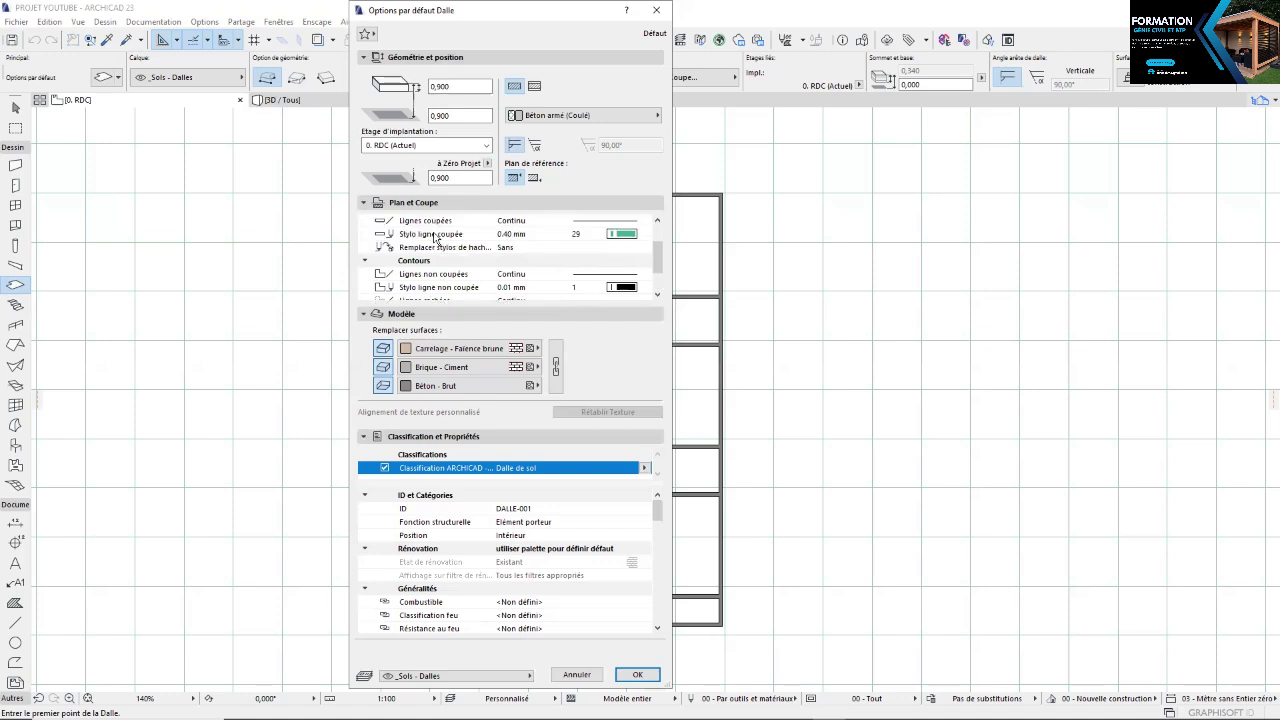
{"action": "scroll", "coordinate": [436, 240], "scroll_direction": "up", "scroll_amount": 2}
{"action": "scroll", "coordinate": [515, 276], "scroll_direction": "up", "scroll_amount": 1}
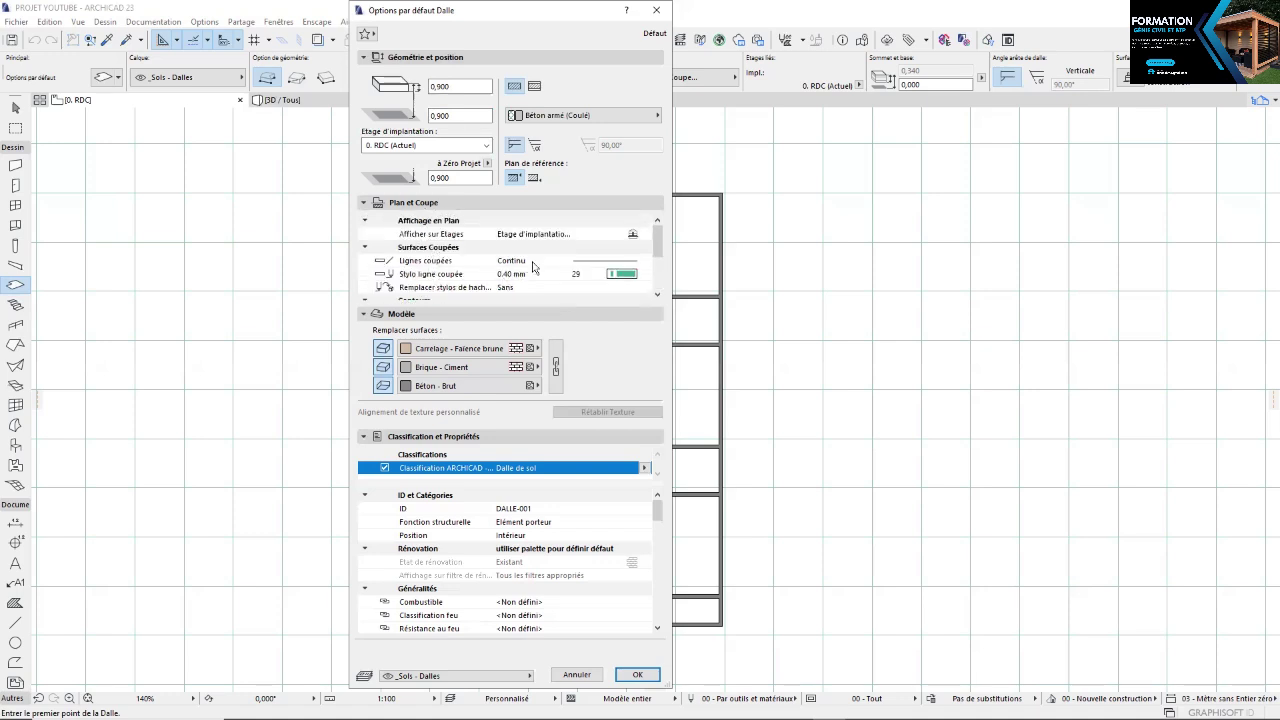
{"action": "scroll", "coordinate": [524, 268], "scroll_direction": "down", "scroll_amount": 3}
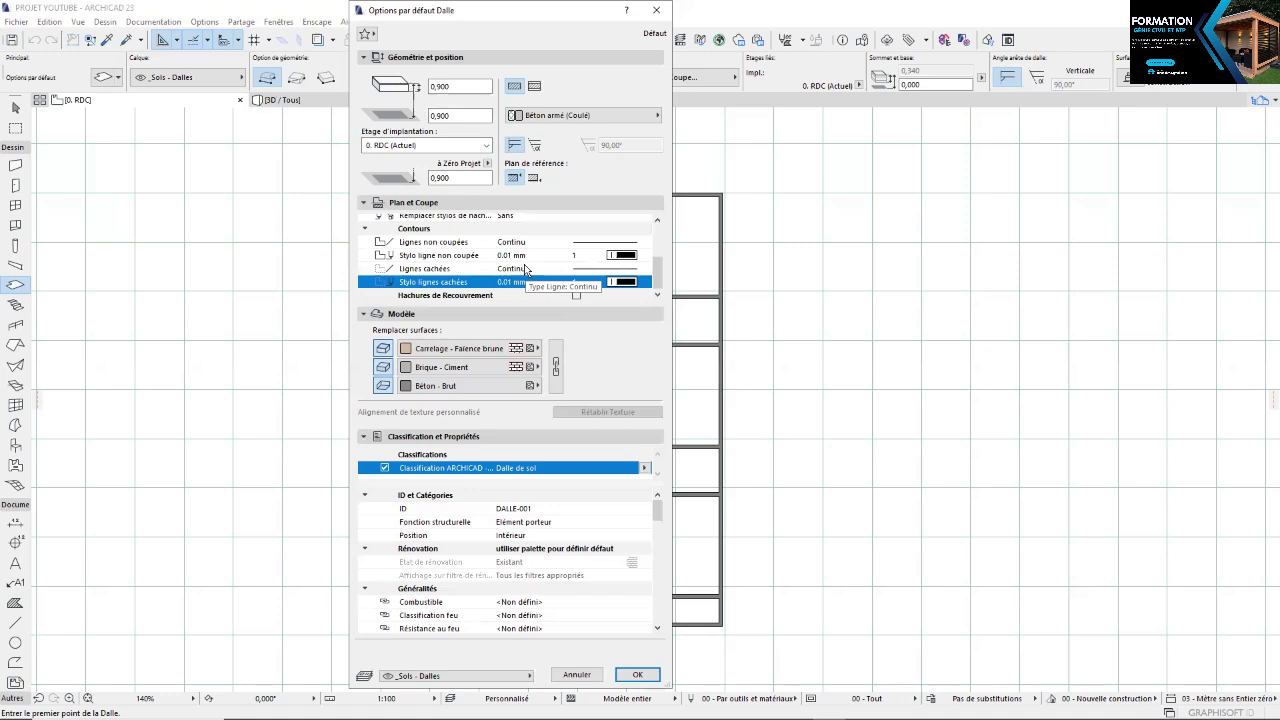
{"action": "scroll", "coordinate": [527, 270], "scroll_direction": "down", "scroll_amount": 1}
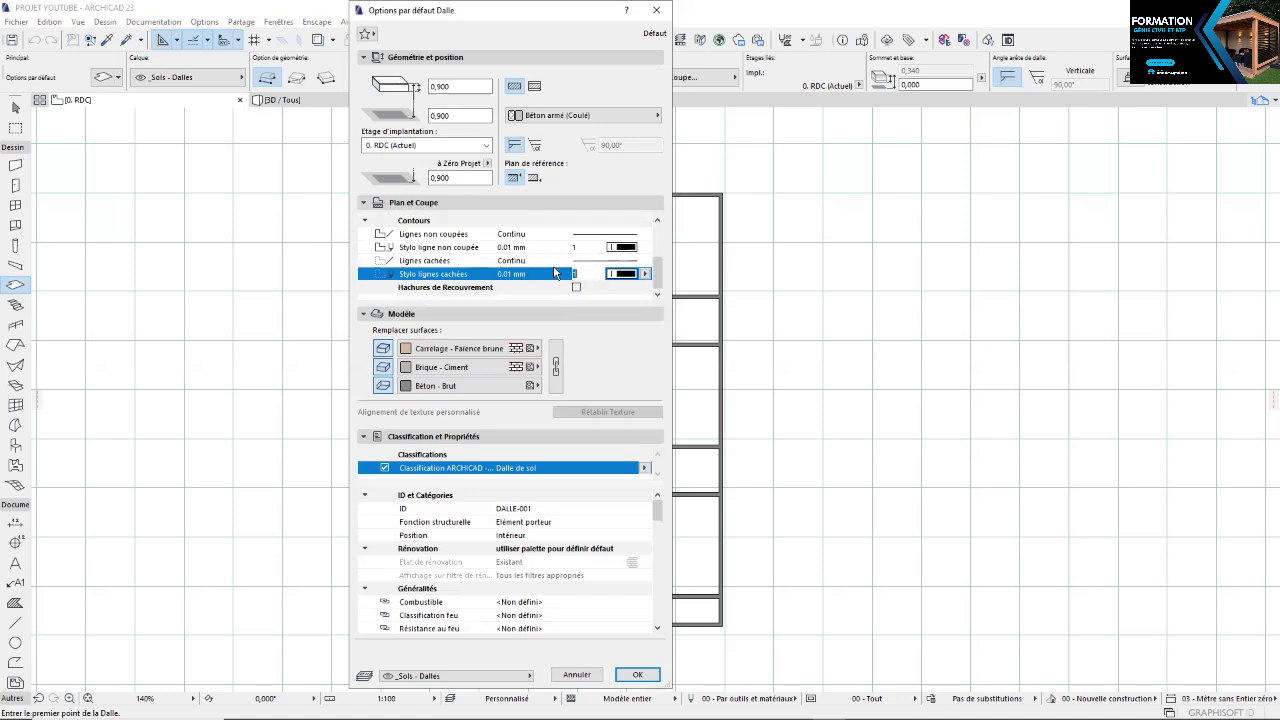
{"action": "left_click", "coordinate": [577, 273]}
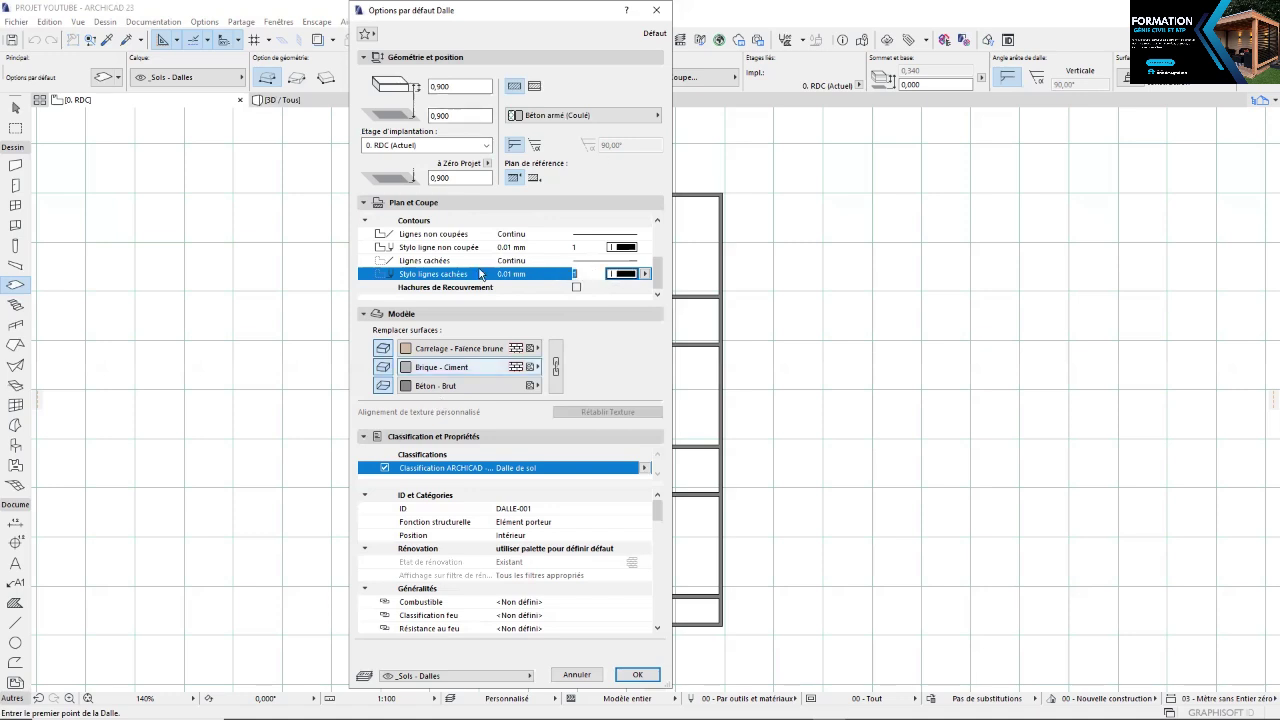
{"action": "left_click", "coordinate": [630, 675]}
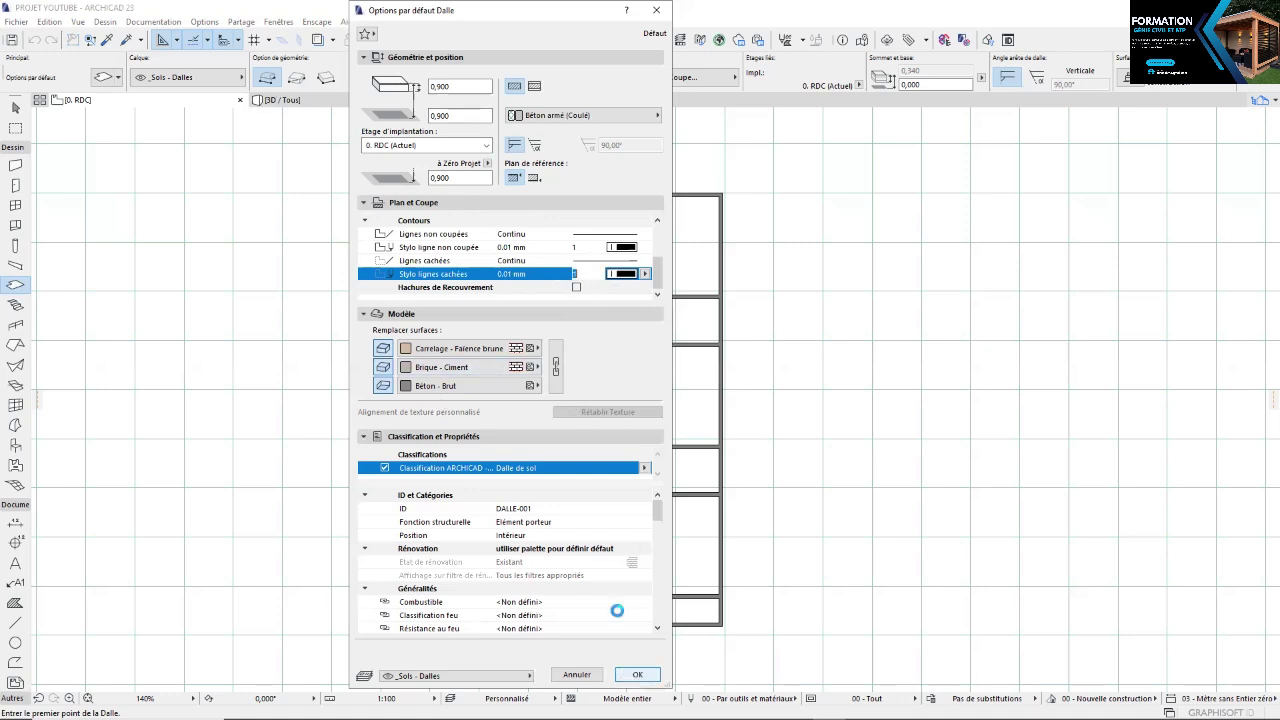
Start the slab outline at the house's inner upper-left corner, following the inner faces of the upper and right walls and around the small lowest room
{"action": "scroll", "coordinate": [720, 195], "scroll_direction": "up", "scroll_amount": 5}
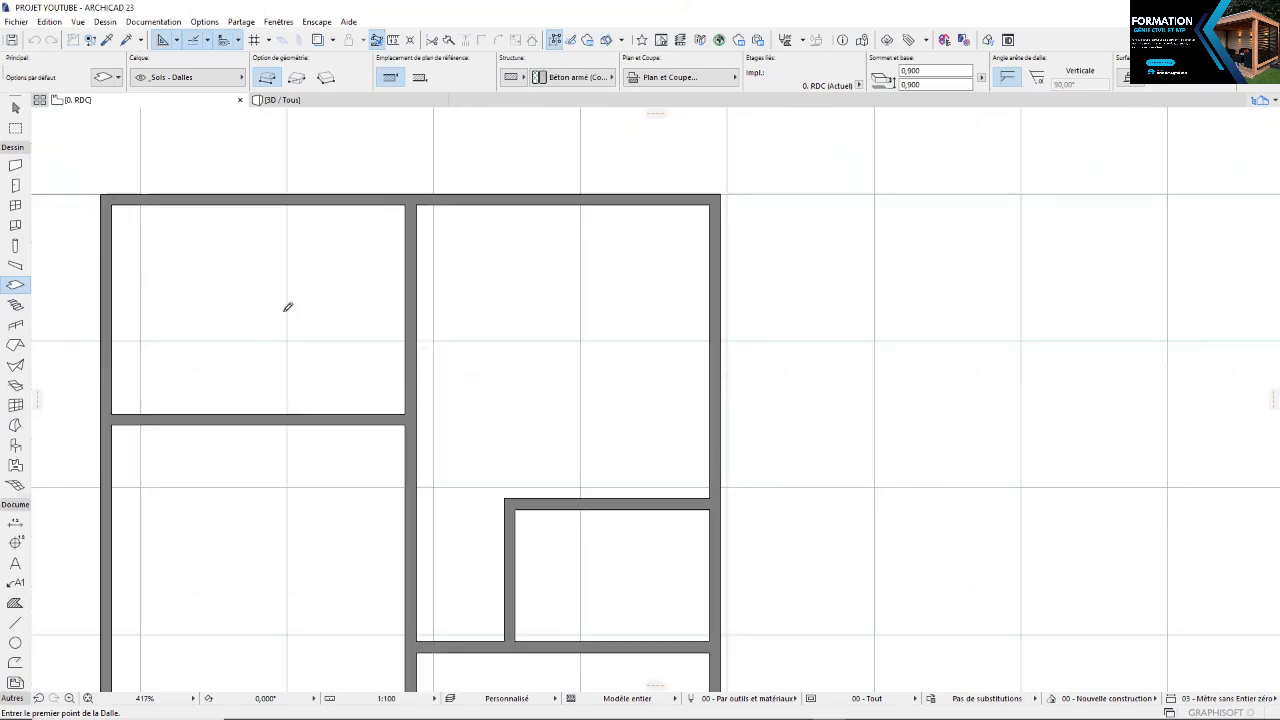
{"action": "left_click", "coordinate": [111, 205]}
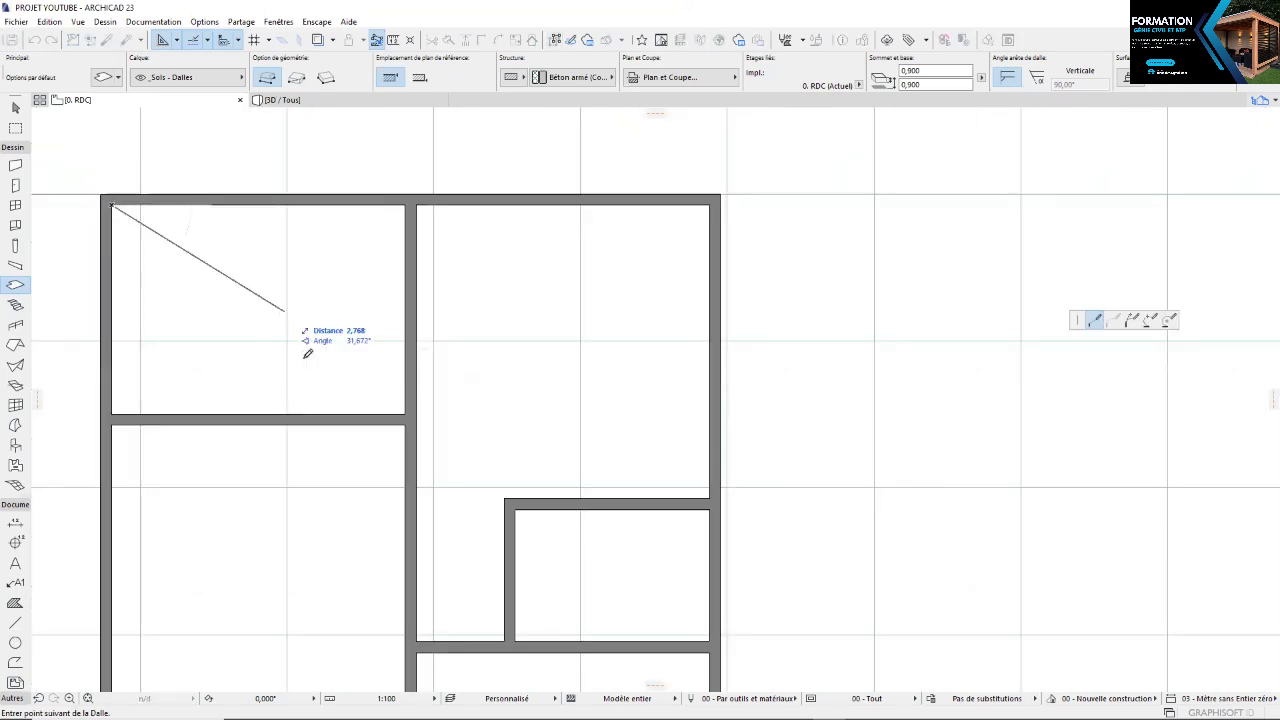
{"action": "left_click", "coordinate": [710, 205]}
{"action": "scroll", "coordinate": [686, 437], "scroll_direction": "down", "scroll_amount": 10}
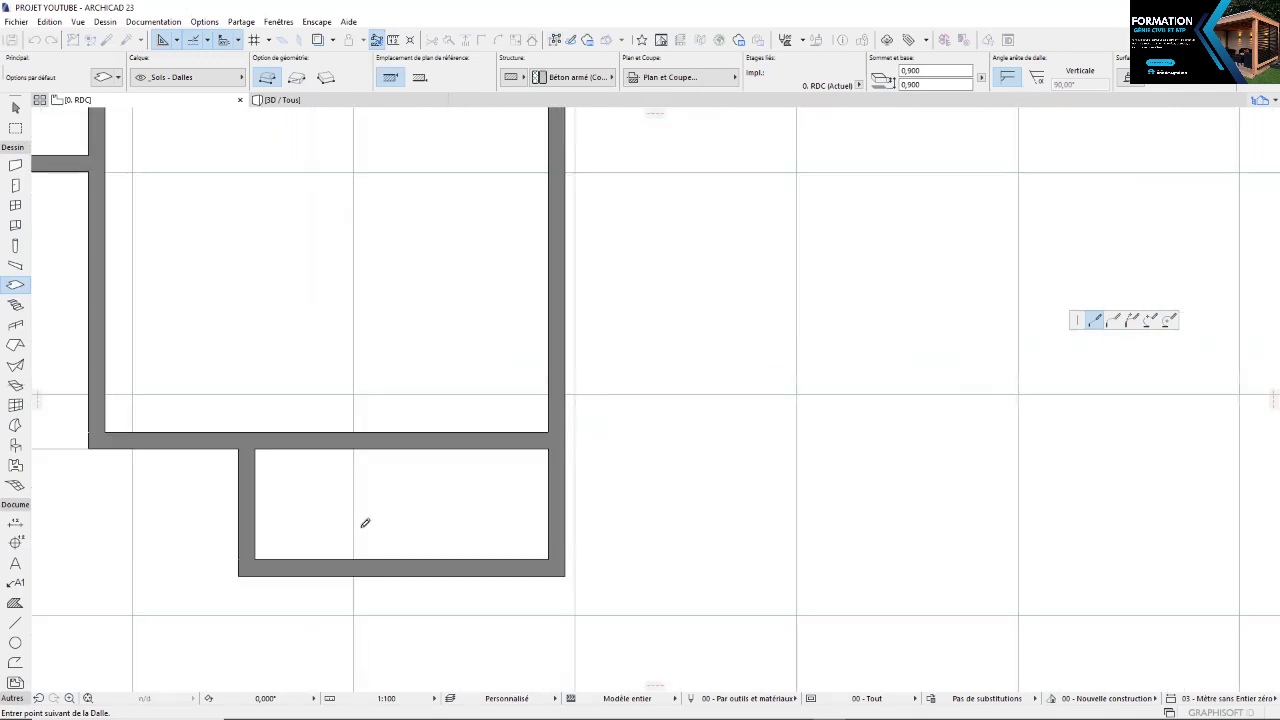
{"action": "left_click", "coordinate": [542, 557]}
{"action": "scroll", "coordinate": [265, 555], "scroll_direction": "up", "scroll_amount": 3}
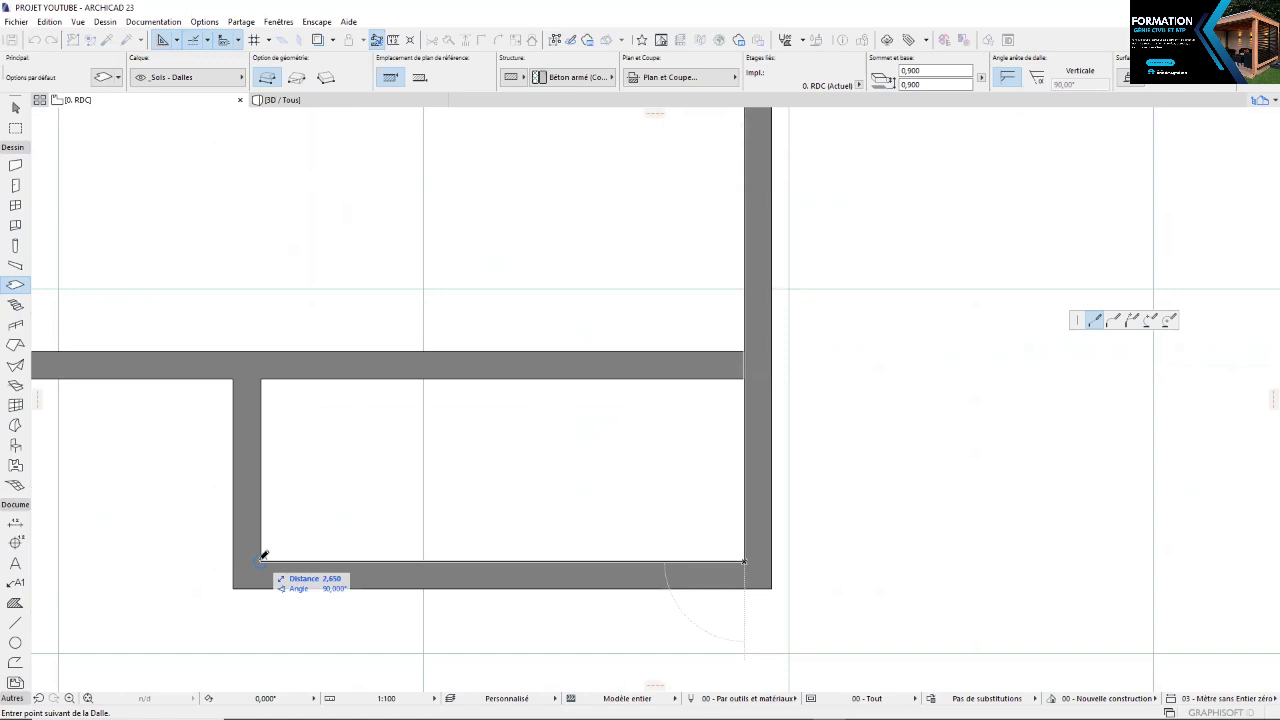
{"action": "left_click", "coordinate": [263, 555]}
{"action": "left_click", "coordinate": [262, 352]}
{"action": "scroll", "coordinate": [262, 352], "scroll_direction": "down", "scroll_amount": 3}
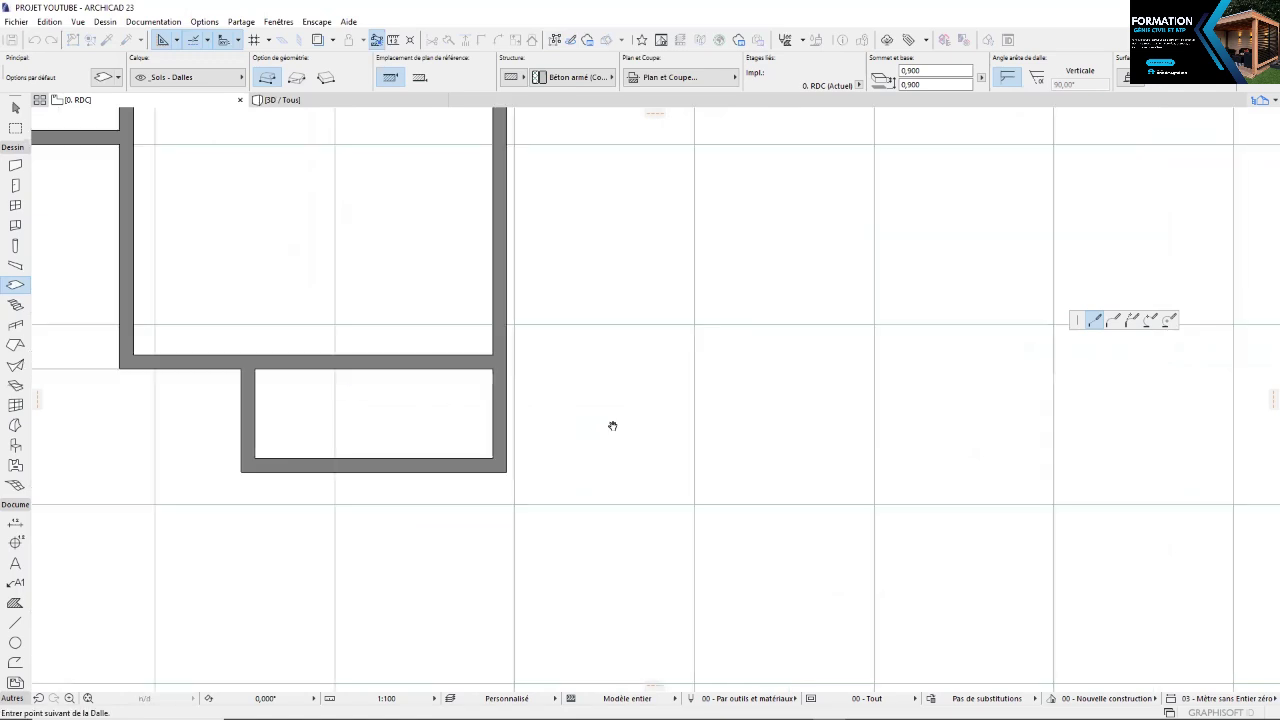
Continue the slab outline along the terrace's outer edges beside the columns, and close it at the starting corner in the upper-left room
{"action": "left_click", "coordinate": [578, 417]}
{"action": "scroll", "coordinate": [631, 468], "scroll_direction": "down", "scroll_amount": 2}
{"action": "scroll", "coordinate": [563, 468], "scroll_direction": "up", "scroll_amount": 4}
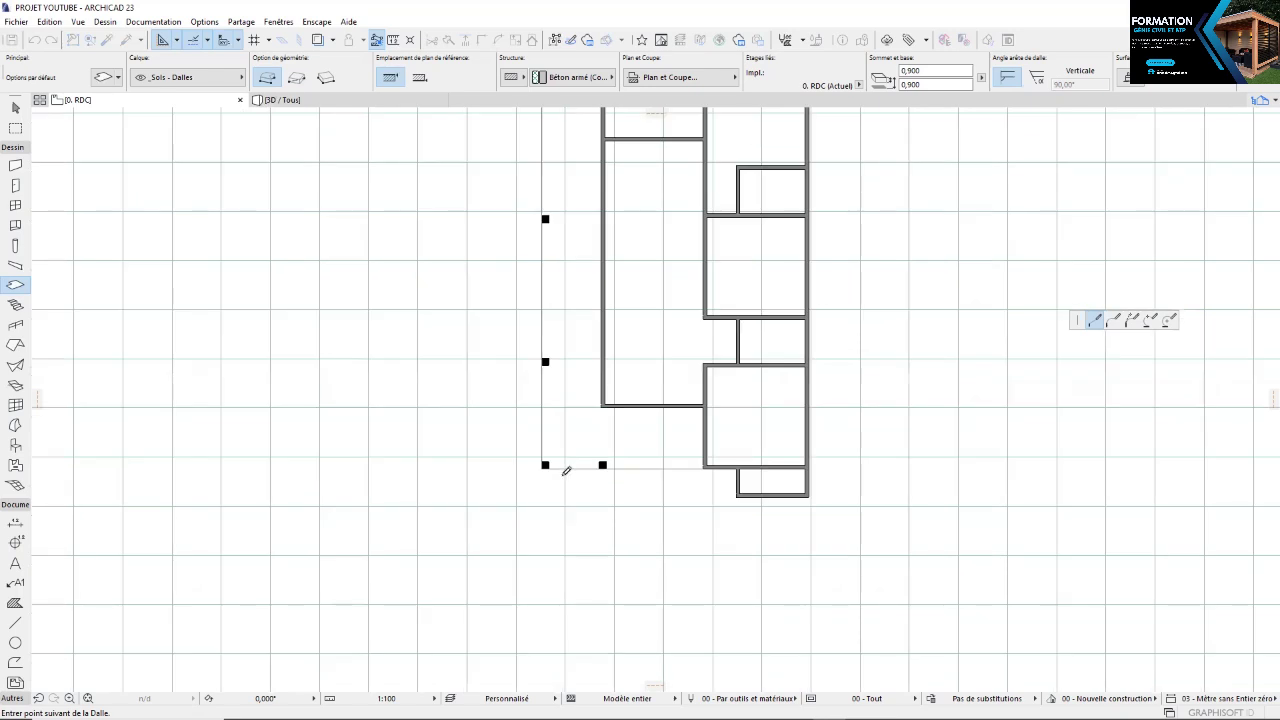
{"action": "left_click", "coordinate": [547, 497]}
{"action": "scroll", "coordinate": [511, 374], "scroll_direction": "down", "scroll_amount": 3}
{"action": "scroll", "coordinate": [443, 330], "scroll_direction": "up", "scroll_amount": 2}
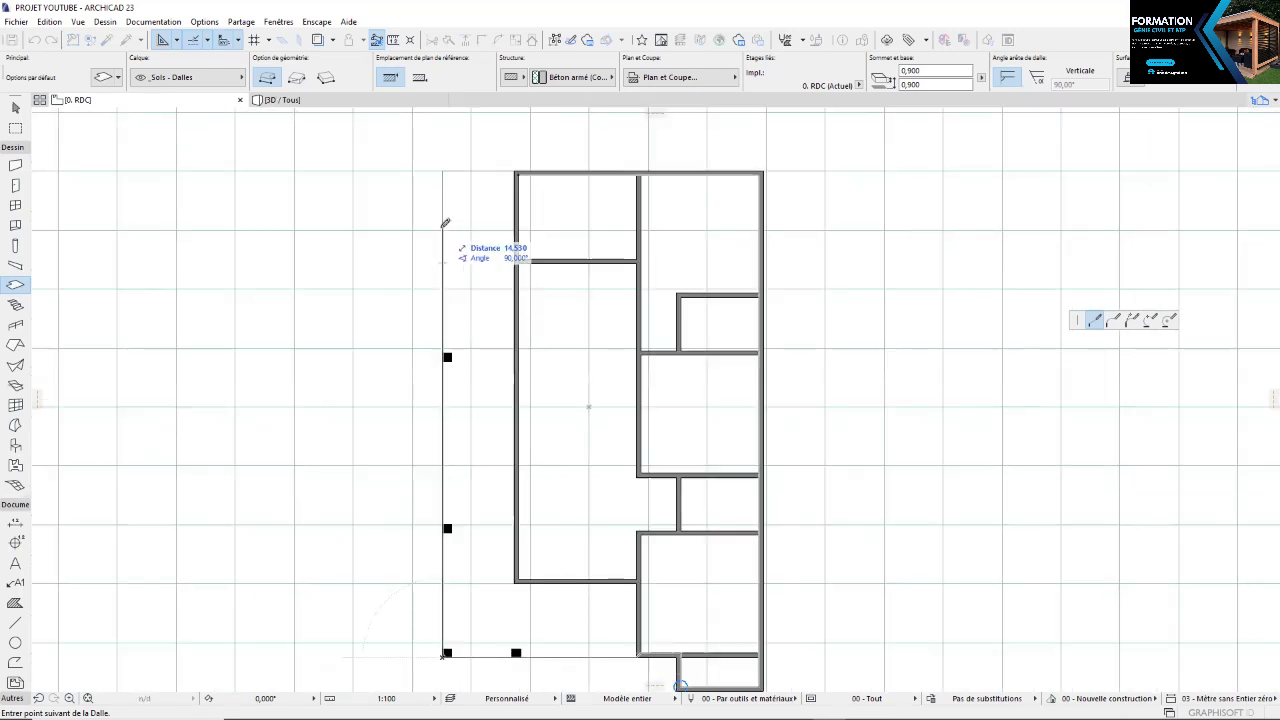
{"action": "scroll", "coordinate": [426, 326], "scroll_direction": "up", "scroll_amount": 2, "text": "shift"}
{"action": "scroll", "coordinate": [427, 330], "scroll_direction": "up", "scroll_amount": 2}
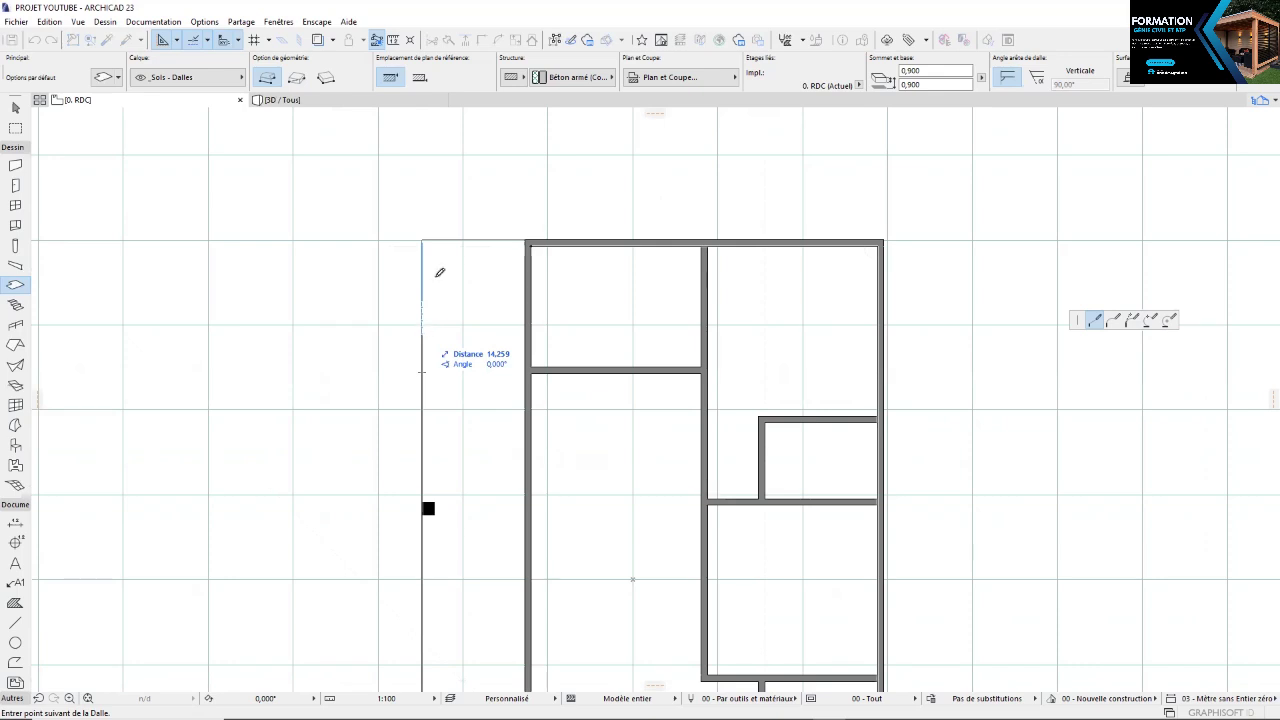
{"action": "left_click", "coordinate": [422, 240]}
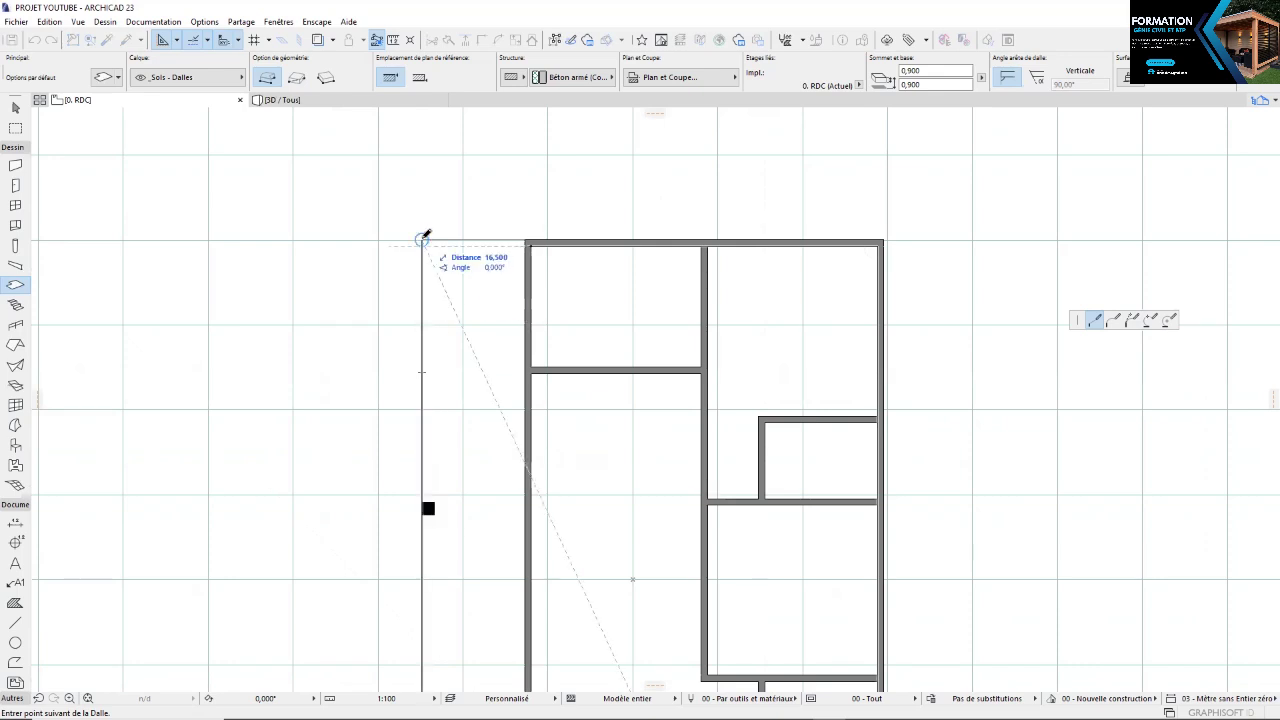
{"action": "scroll", "coordinate": [528, 238], "scroll_direction": "up", "scroll_amount": 5}
{"action": "left_click", "coordinate": [526, 241]}
{"action": "left_click", "coordinate": [527, 242]}
{"action": "scroll", "coordinate": [382, 175], "scroll_direction": "down", "scroll_amount": 8}
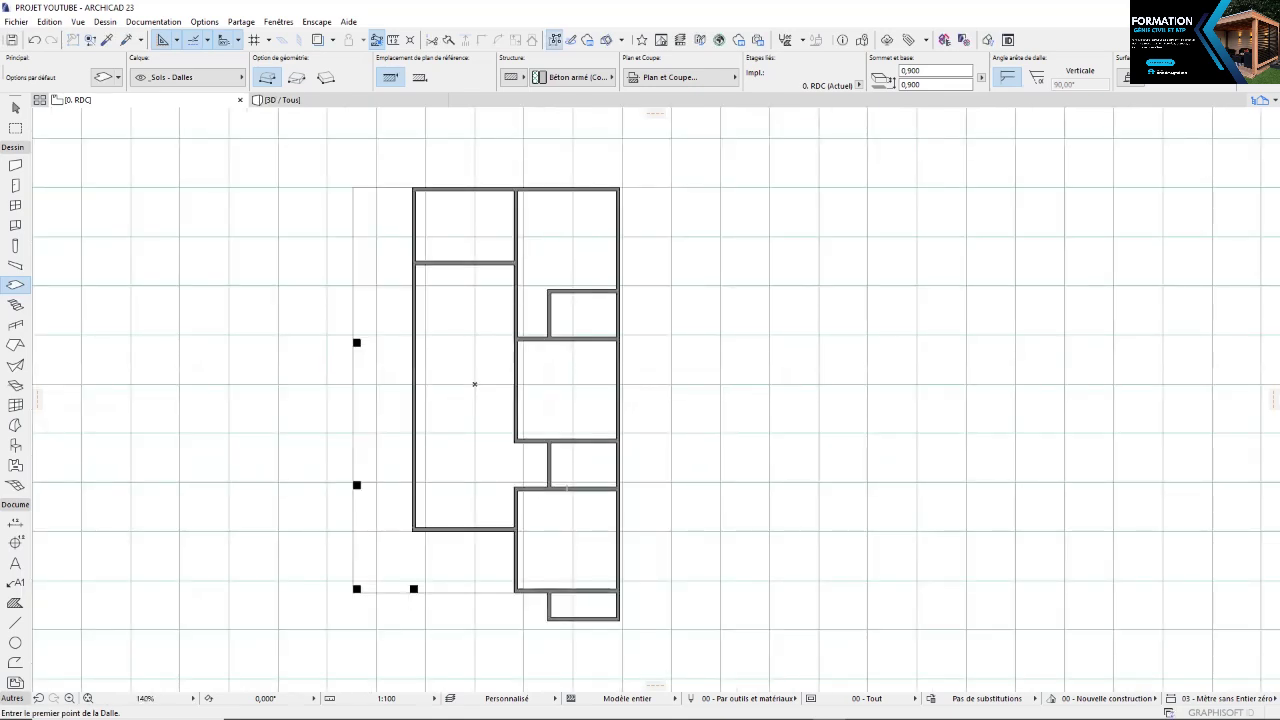
Switch to the image viewer to examine the exterior renderings PLN0086-View01-835x467.jpg and PLN0086-View02-835x467.jpg, and return to the plan
{"action": "key", "text": "alt+Tab"}
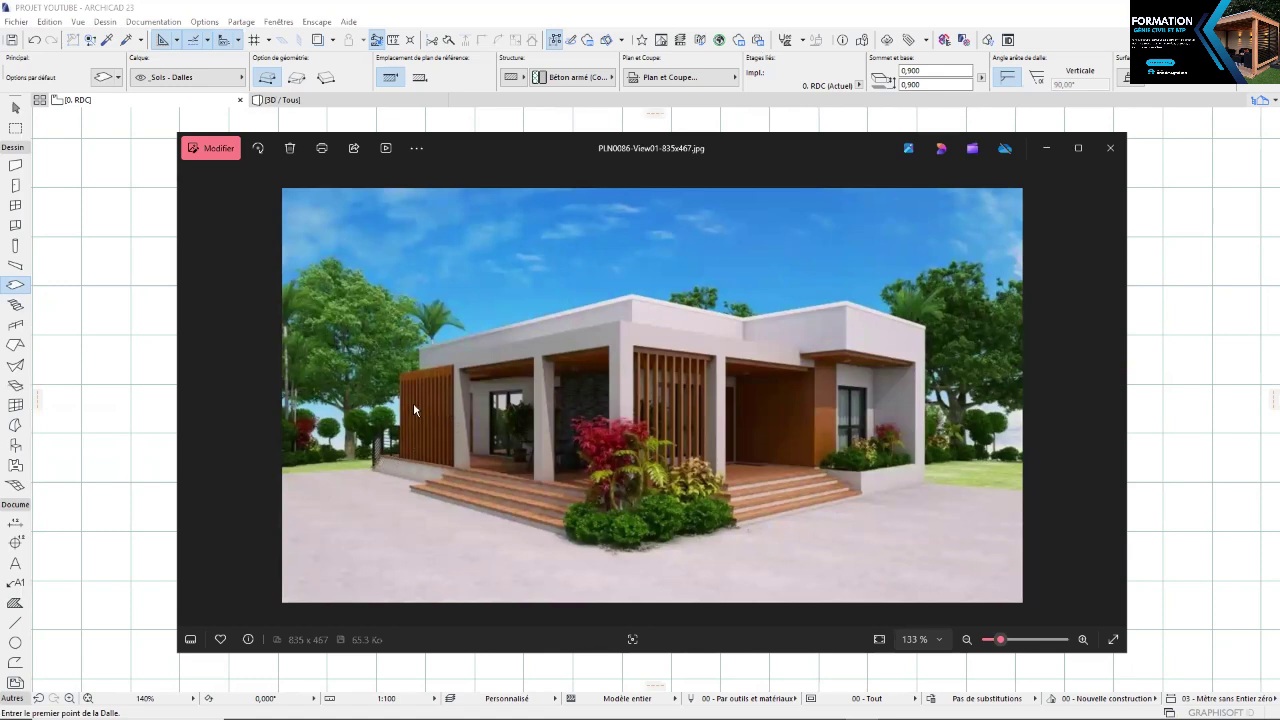
{"action": "left_click", "coordinate": [1111, 400]}
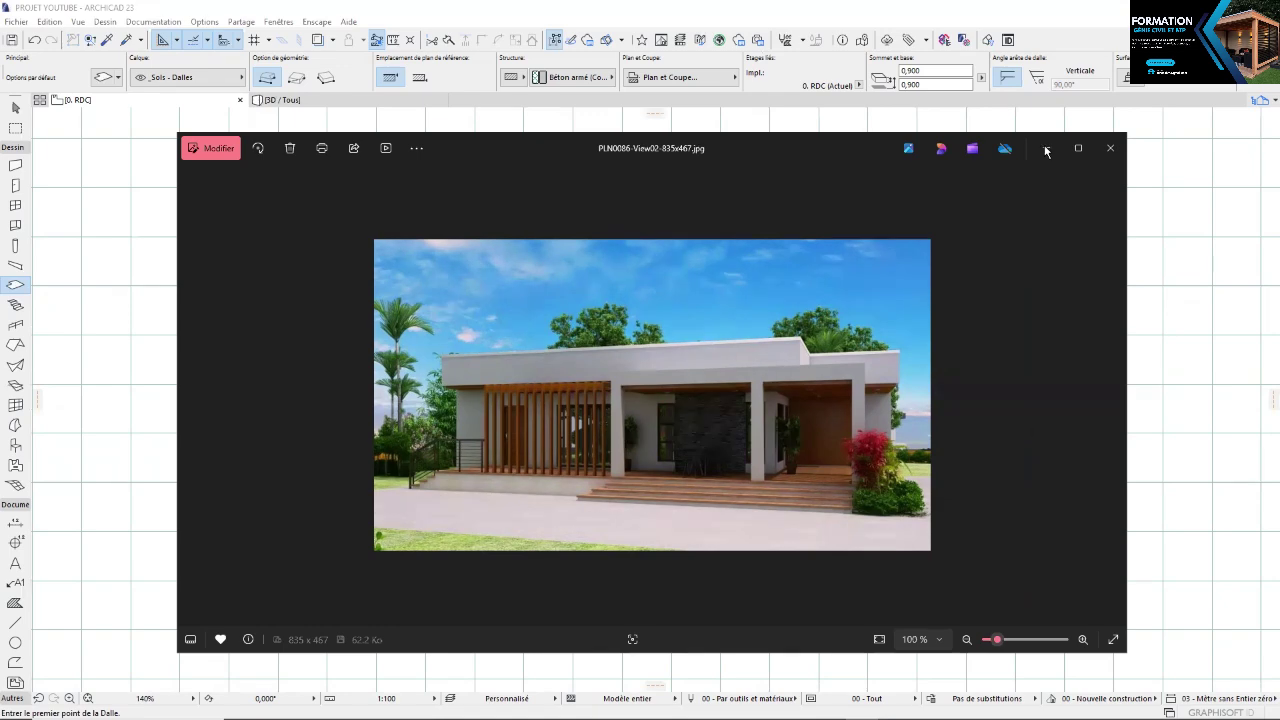
{"action": "left_click", "coordinate": [1110, 148]}
Inspect the slab in 3D around the terrace edges and columns, and return to the RDC floor plan
{"action": "scroll", "coordinate": [414, 300], "scroll_direction": "down", "scroll_amount": 2}
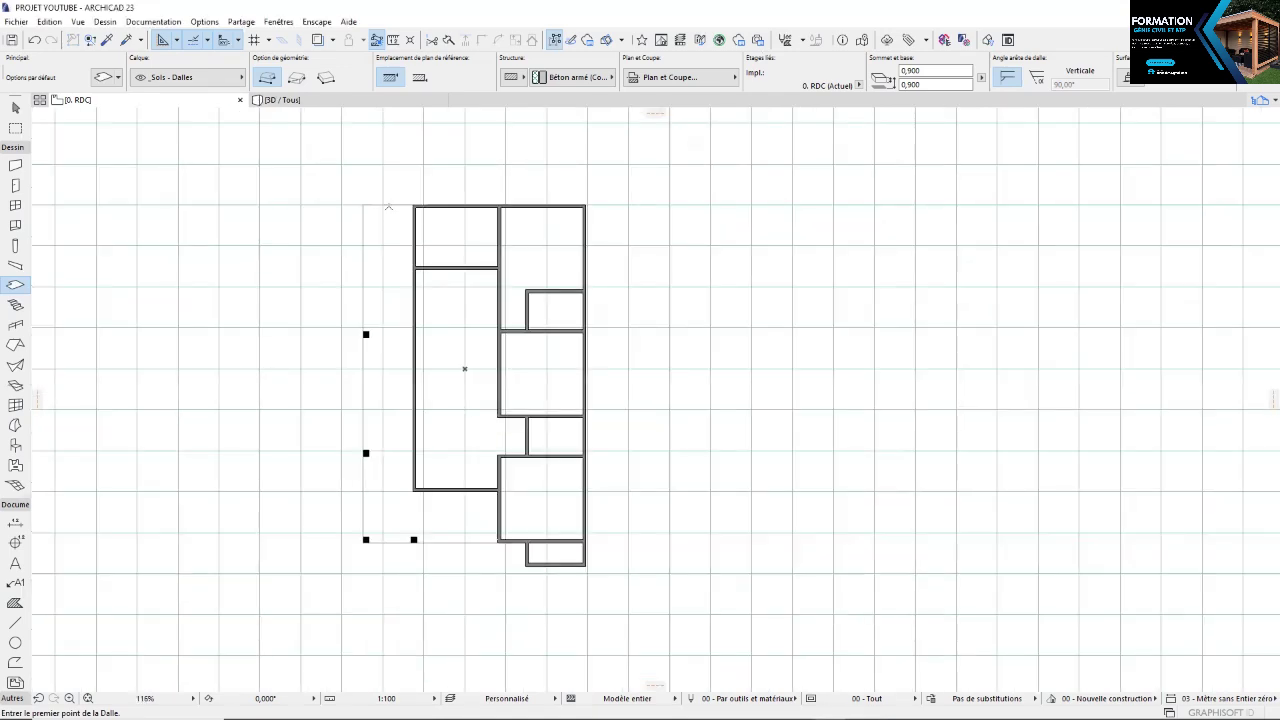
{"action": "key", "text": "F3"}
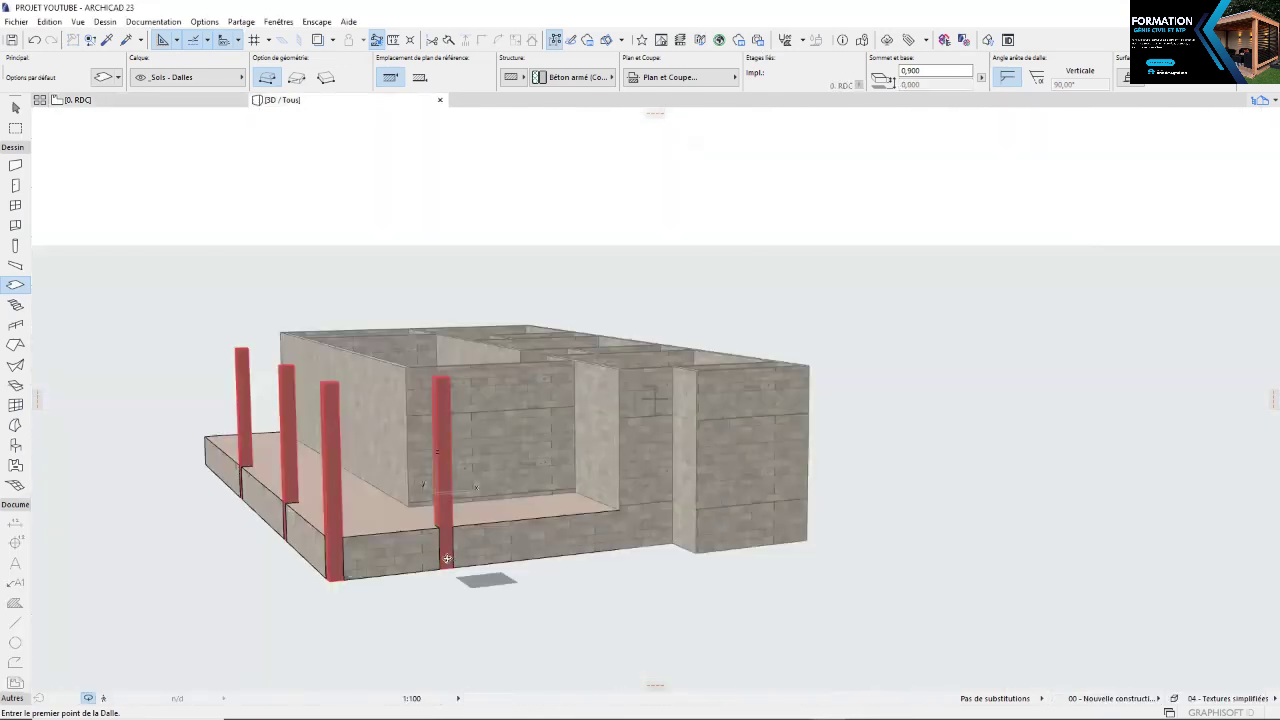
{"action": "scroll", "coordinate": [409, 569], "scroll_direction": "up", "scroll_amount": 5}
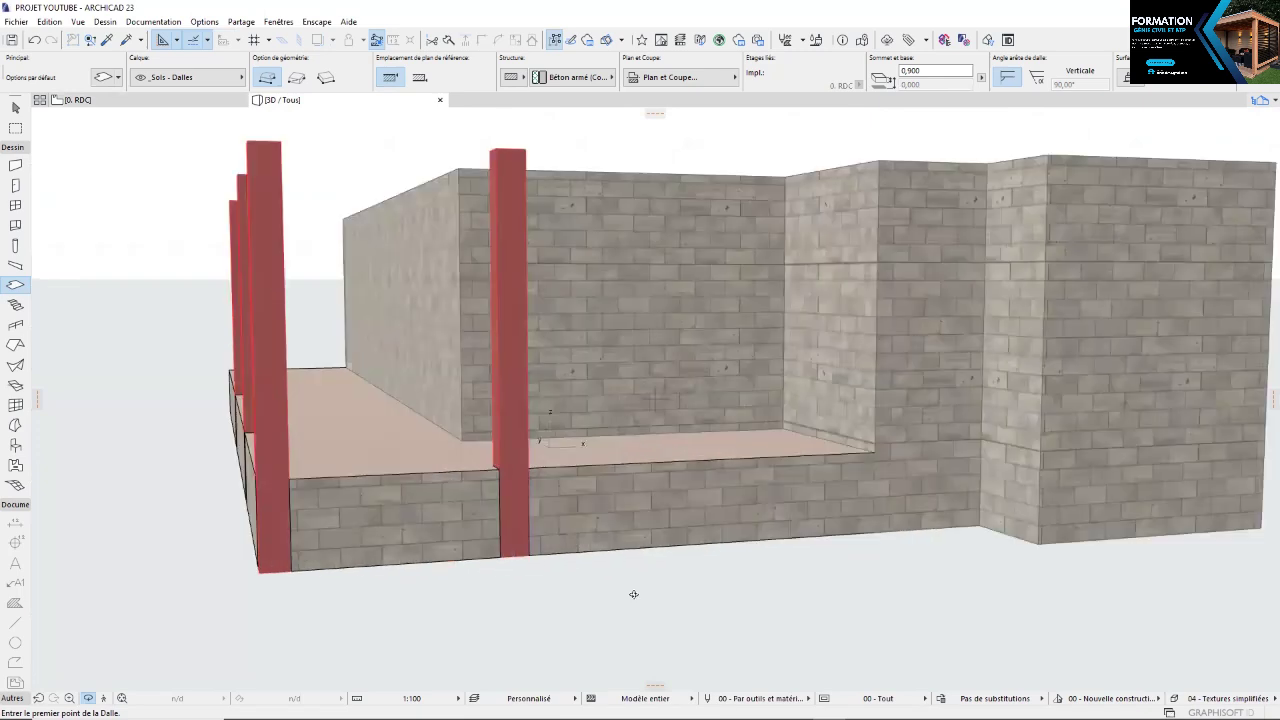
{"action": "scroll", "coordinate": [633, 536], "scroll_direction": "up", "scroll_amount": 2}
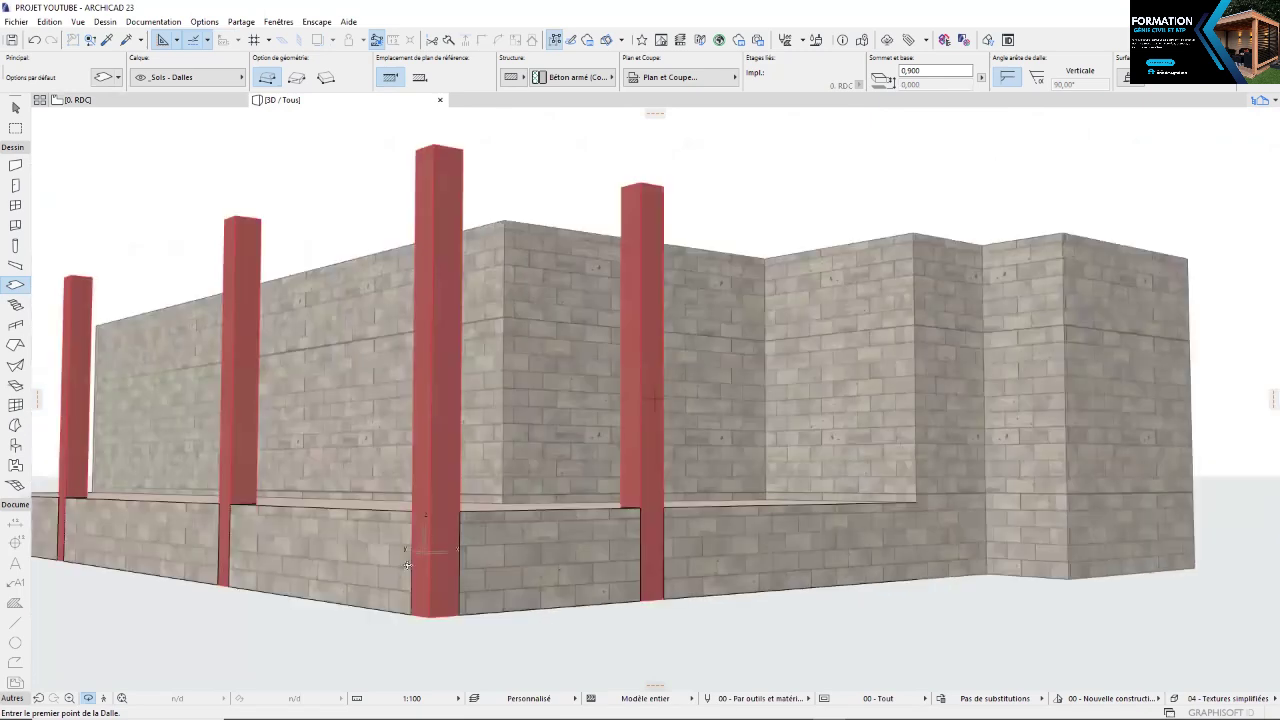
{"action": "scroll", "coordinate": [600, 552], "scroll_direction": "down", "scroll_amount": 1}
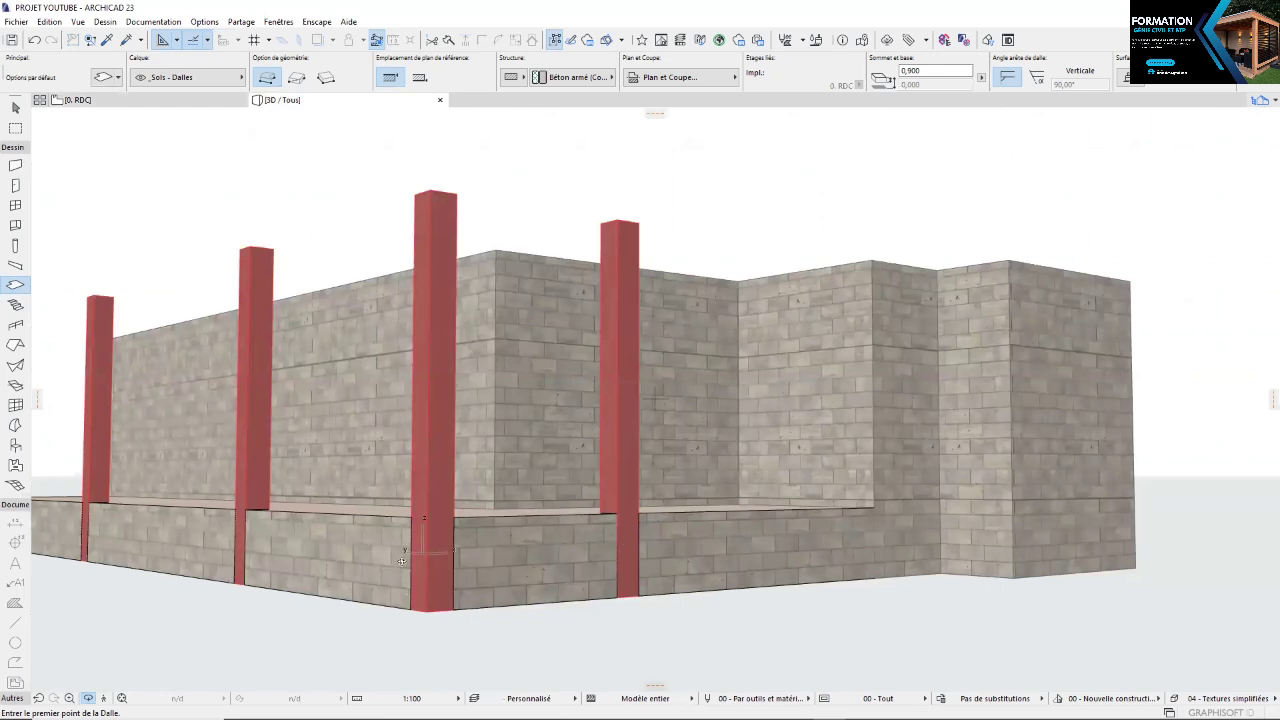
{"action": "left_click", "coordinate": [168, 102]}
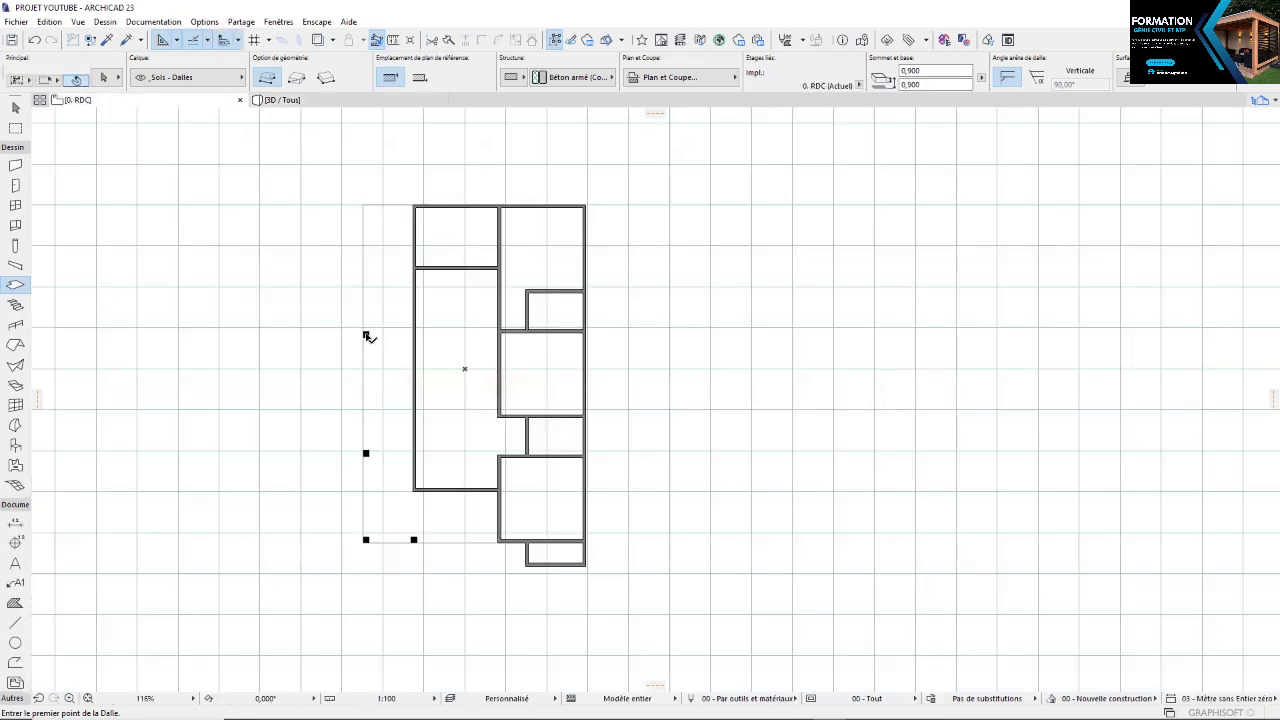
Select the four terrace columns and set their height to 3.2 m and base elevation to 0.9 m
{"action": "left_click", "coordinate": [366, 335], "text": "shift"}
{"action": "left_click", "coordinate": [366, 453], "text": "shift"}
{"action": "left_click", "coordinate": [366, 540], "text": "shift"}
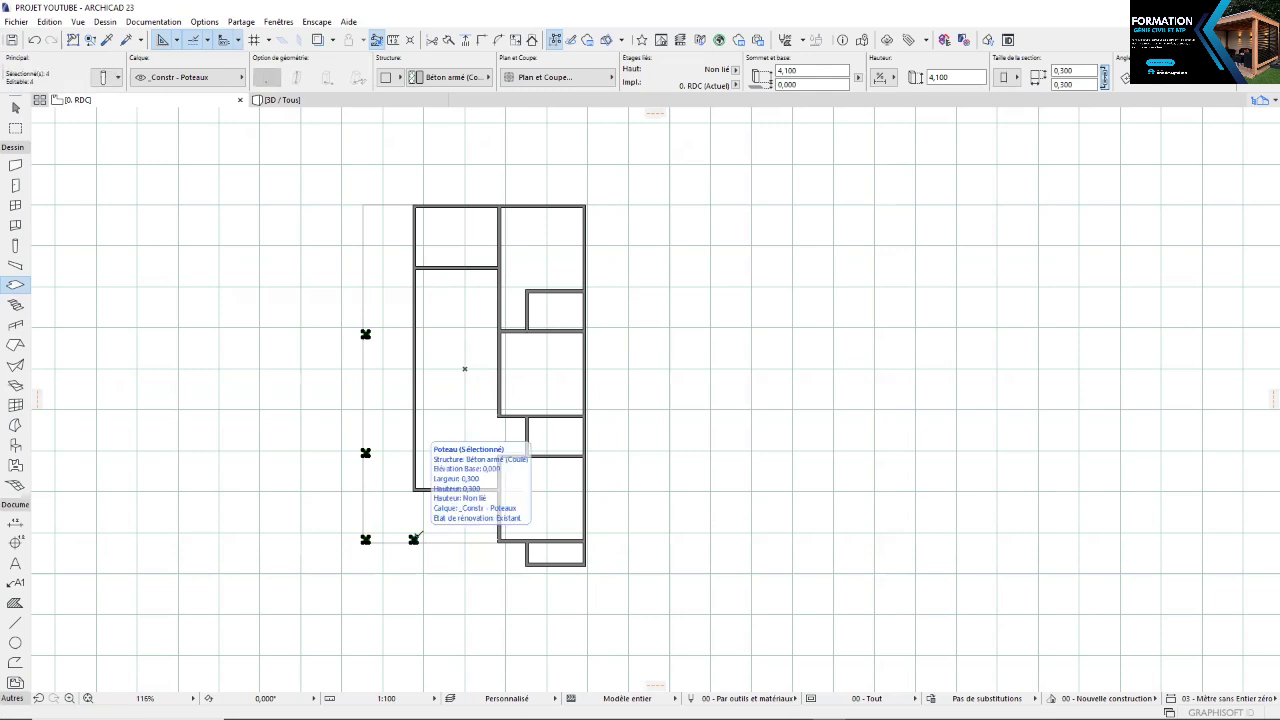
{"action": "key", "text": "ctrl+t"}
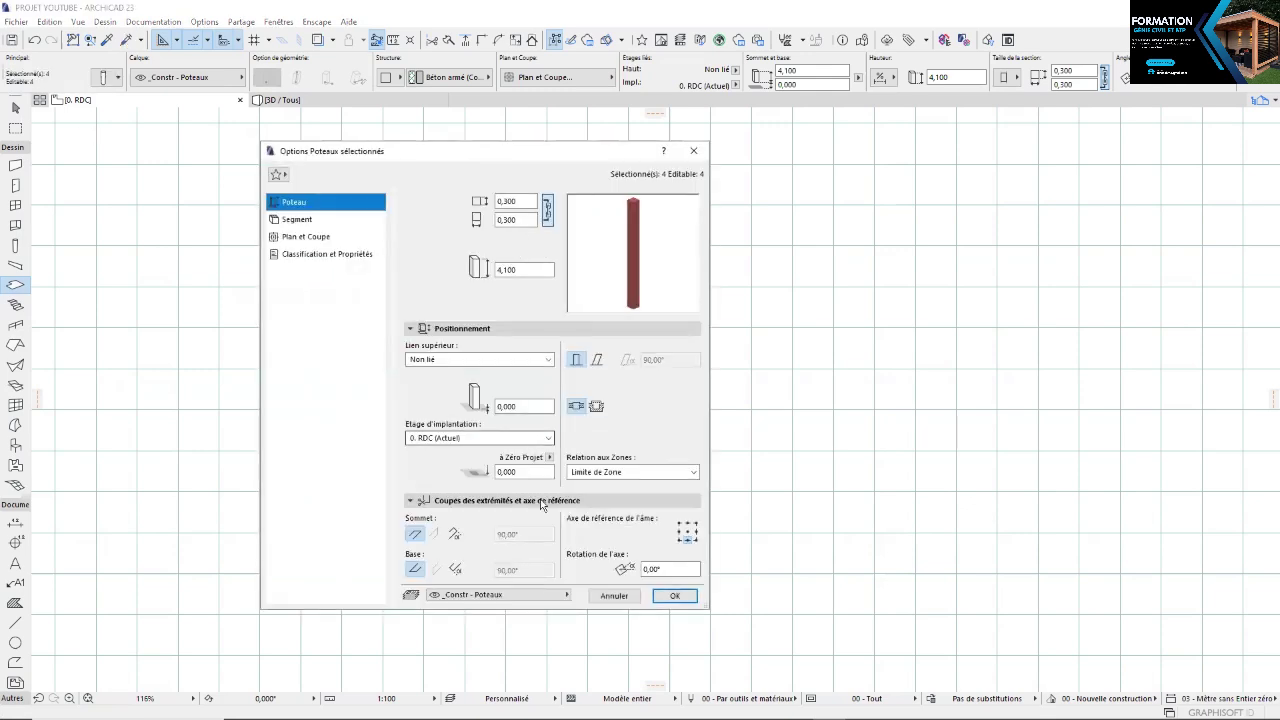
{"action": "left_click", "coordinate": [516, 272]}
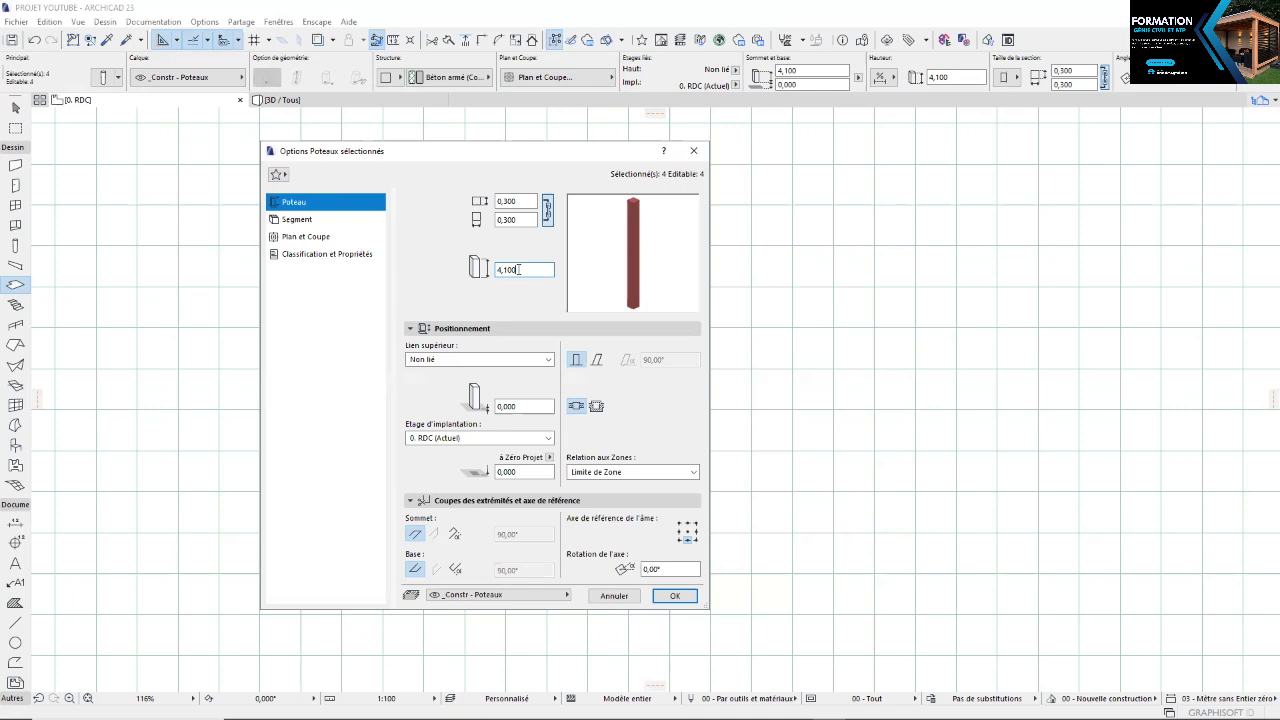
{"action": "left_click_drag", "start_coordinate": [518, 269], "coordinate": [436, 268]}
{"action": "type", "text": "3,2"}
{"action": "left_click", "coordinate": [506, 407]}
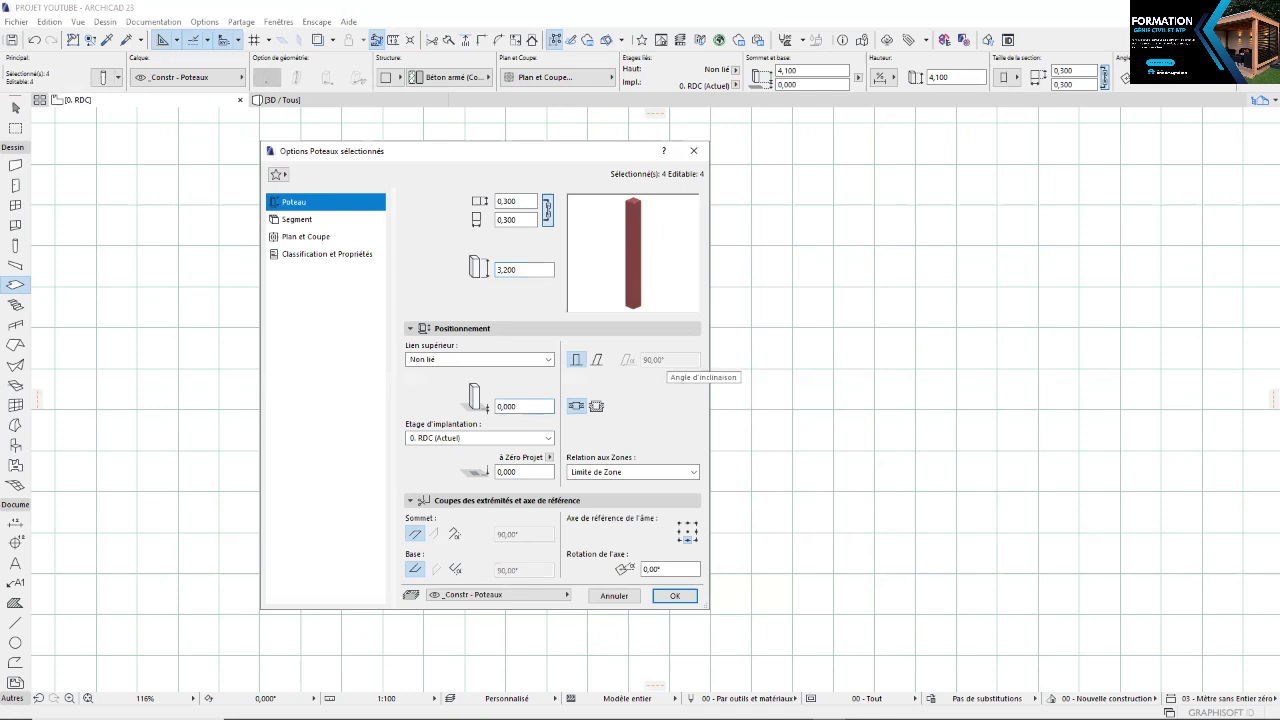
{"action": "left_click", "coordinate": [675, 595]}
Inspect the terrace columns' bases against the slab in 3D and return to the RDC floor plan
{"action": "left_click", "coordinate": [330, 100]}
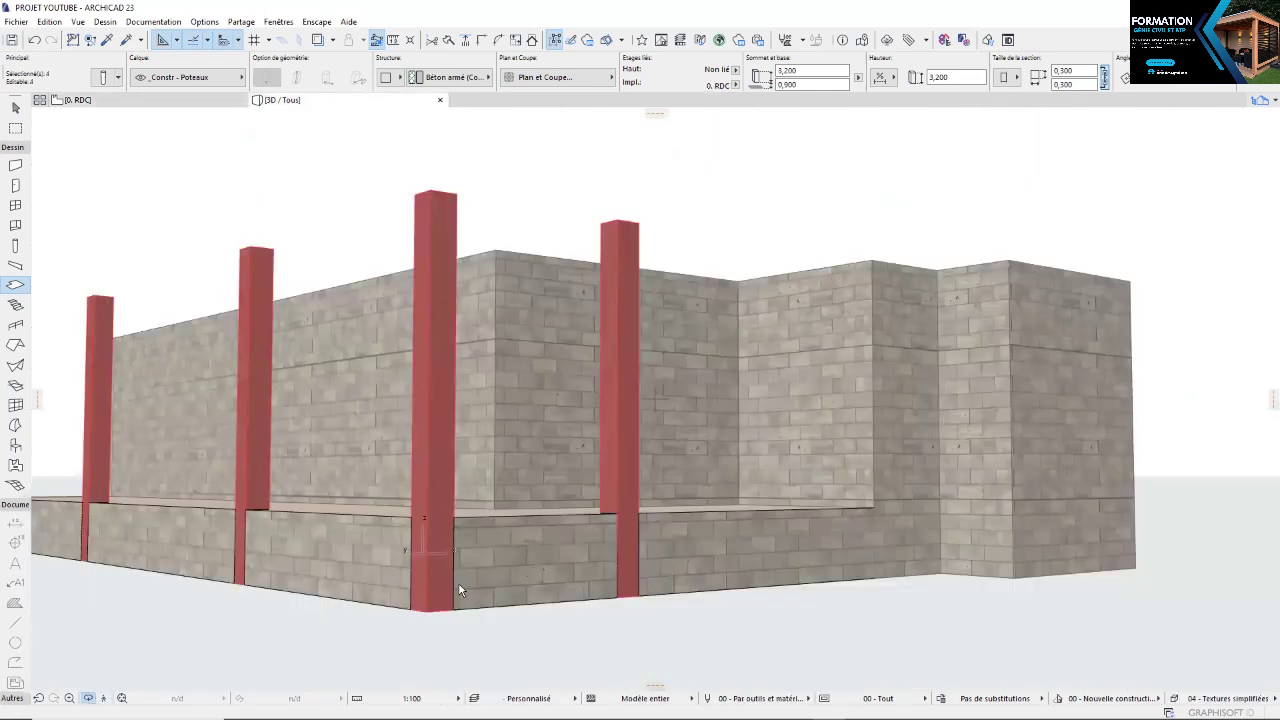
{"action": "key", "text": "Escape"}
{"action": "middle_click_drag", "start_coordinate": [448, 562], "coordinate": [407, 583], "text": "shift"}
{"action": "scroll", "coordinate": [585, 550], "scroll_direction": "down", "scroll_amount": 1}
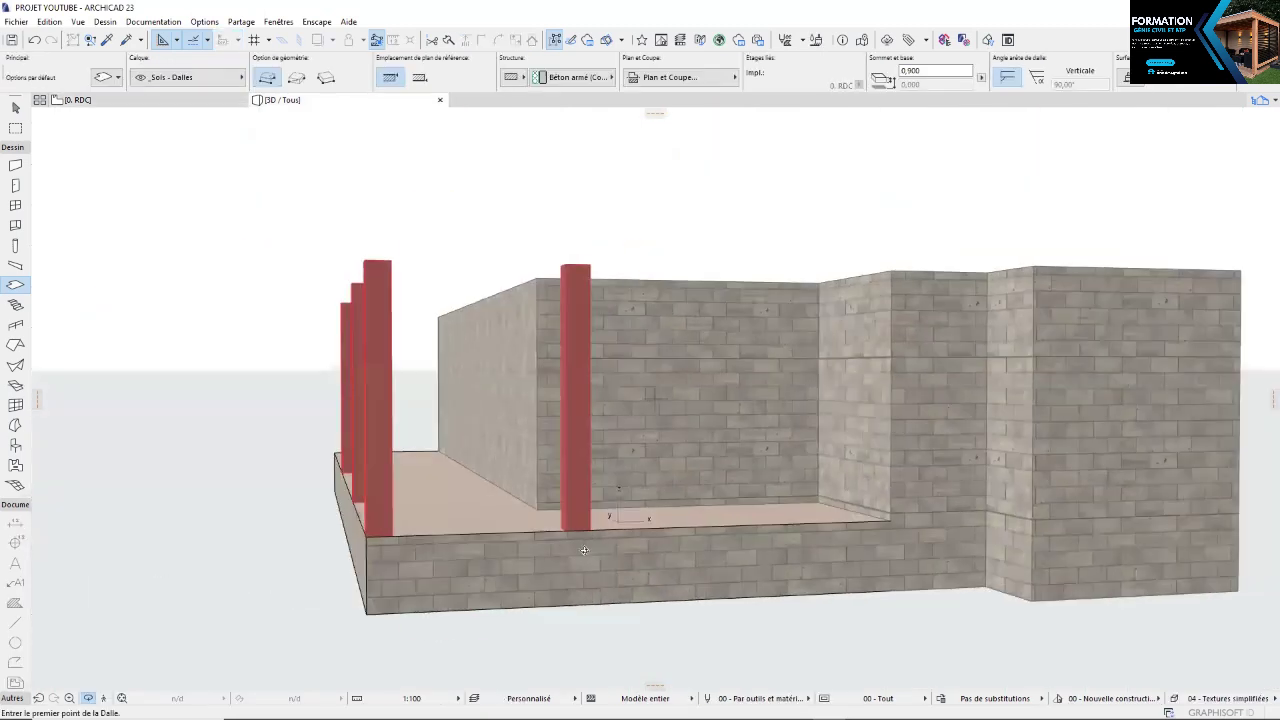
{"action": "middle_click_drag", "start_coordinate": [585, 550], "coordinate": [488, 580], "text": "shift"}
{"action": "scroll", "coordinate": [577, 552], "scroll_direction": "down", "scroll_amount": 1}
{"action": "scroll", "coordinate": [549, 573], "scroll_direction": "down", "scroll_amount": 3}
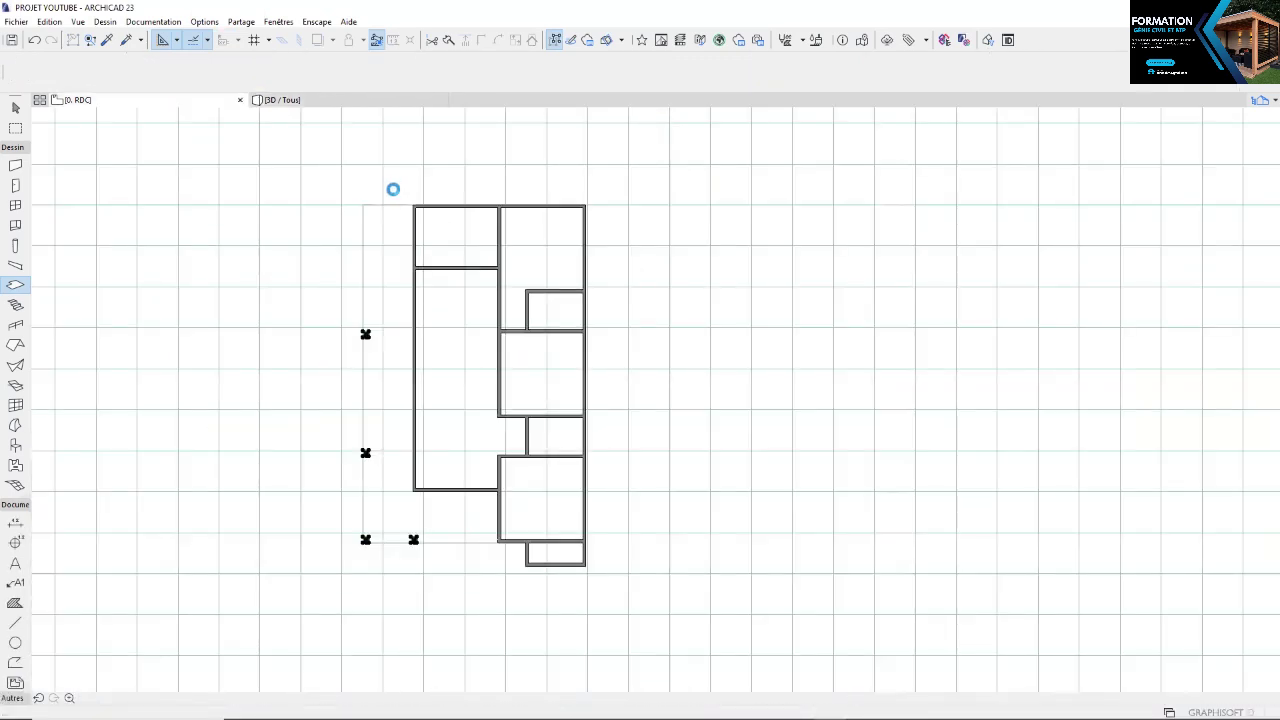
Select the line along the terrace's upper edge and open the duplication options for it
{"action": "scroll", "coordinate": [392, 192], "scroll_direction": "up", "scroll_amount": 3}
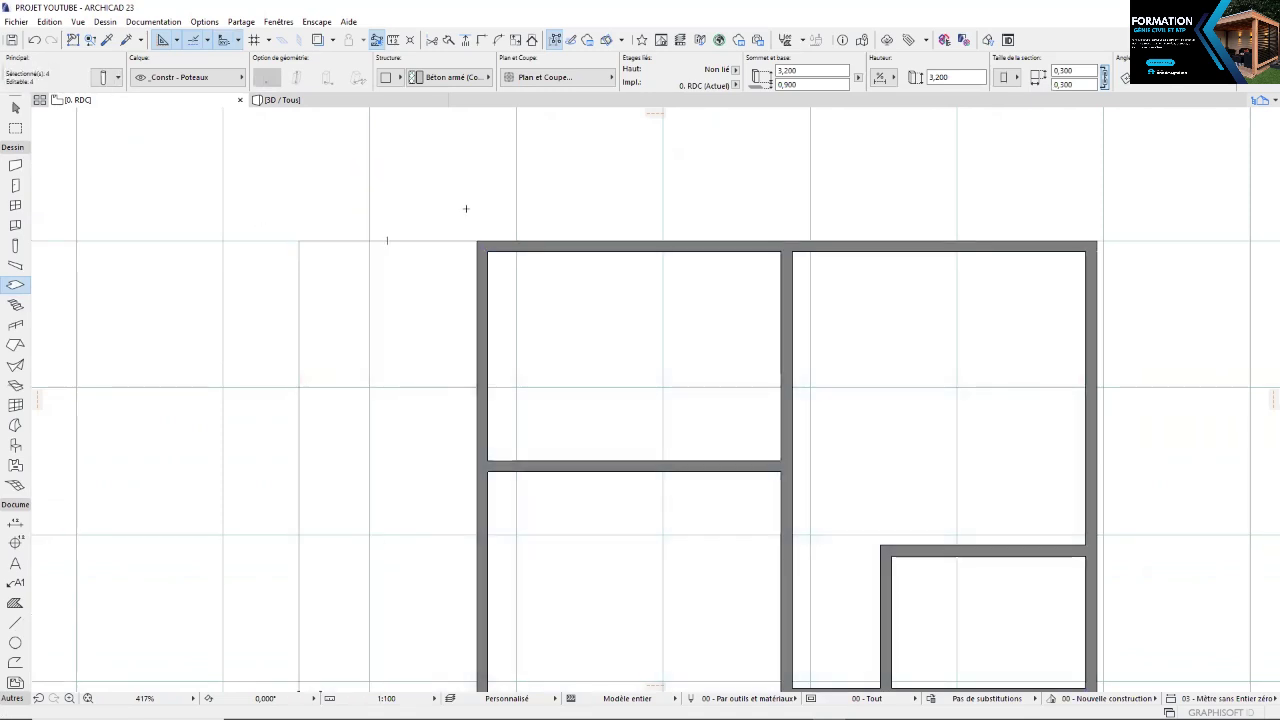
{"action": "left_click", "coordinate": [15, 622]}
{"action": "scroll", "coordinate": [296, 239], "scroll_direction": "up", "scroll_amount": 3}
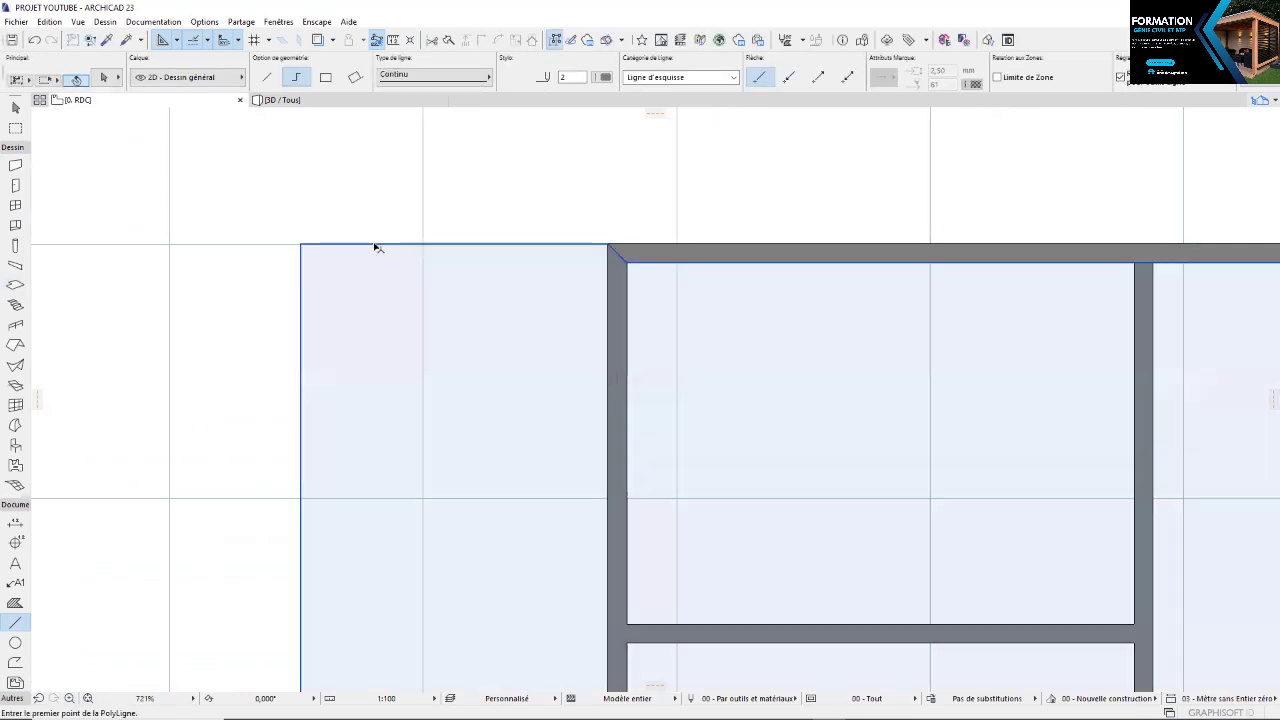
{"action": "left_click", "coordinate": [375, 245], "text": "shift"}
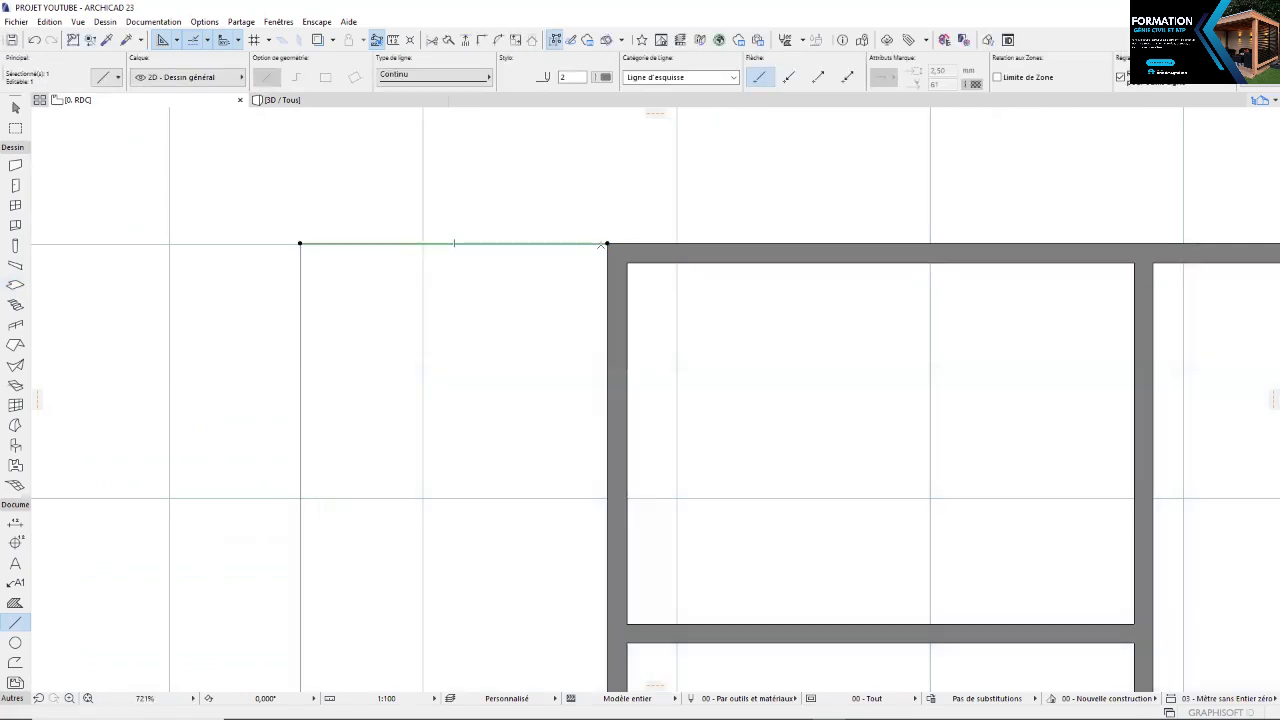
{"action": "right_click", "coordinate": [596, 244]}
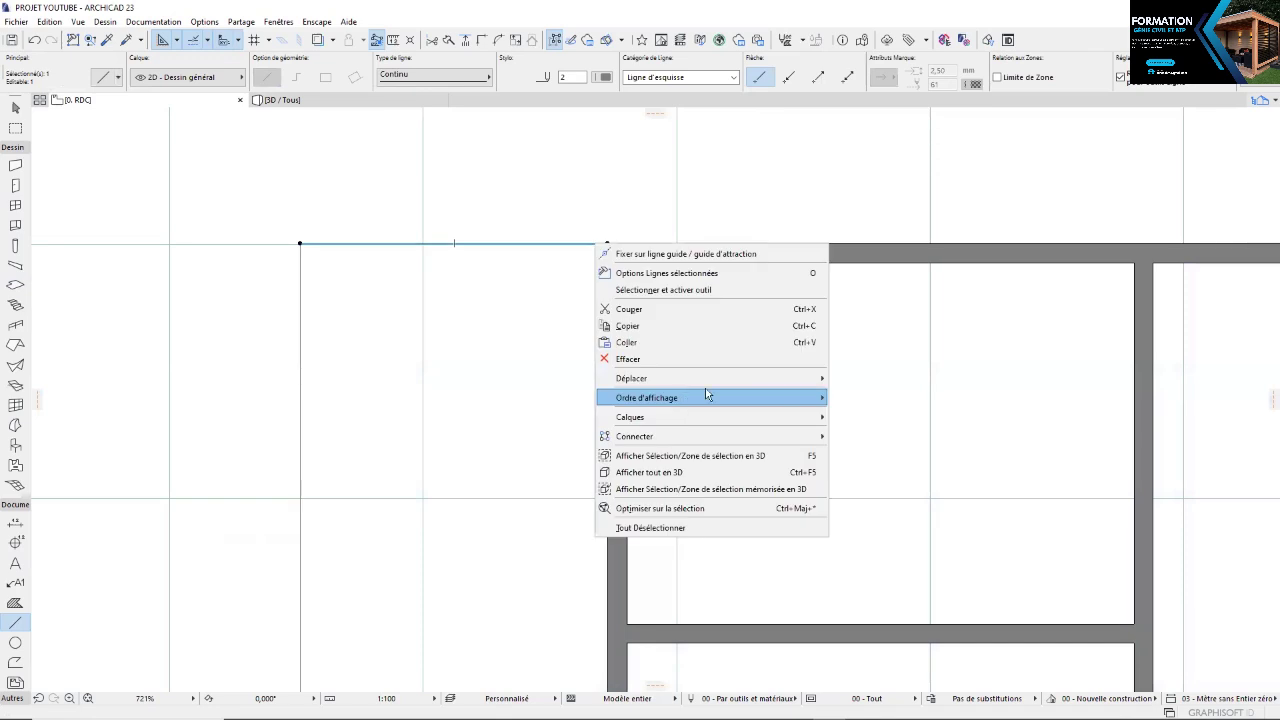
{"action": "mouse_move", "coordinate": [722, 379]}
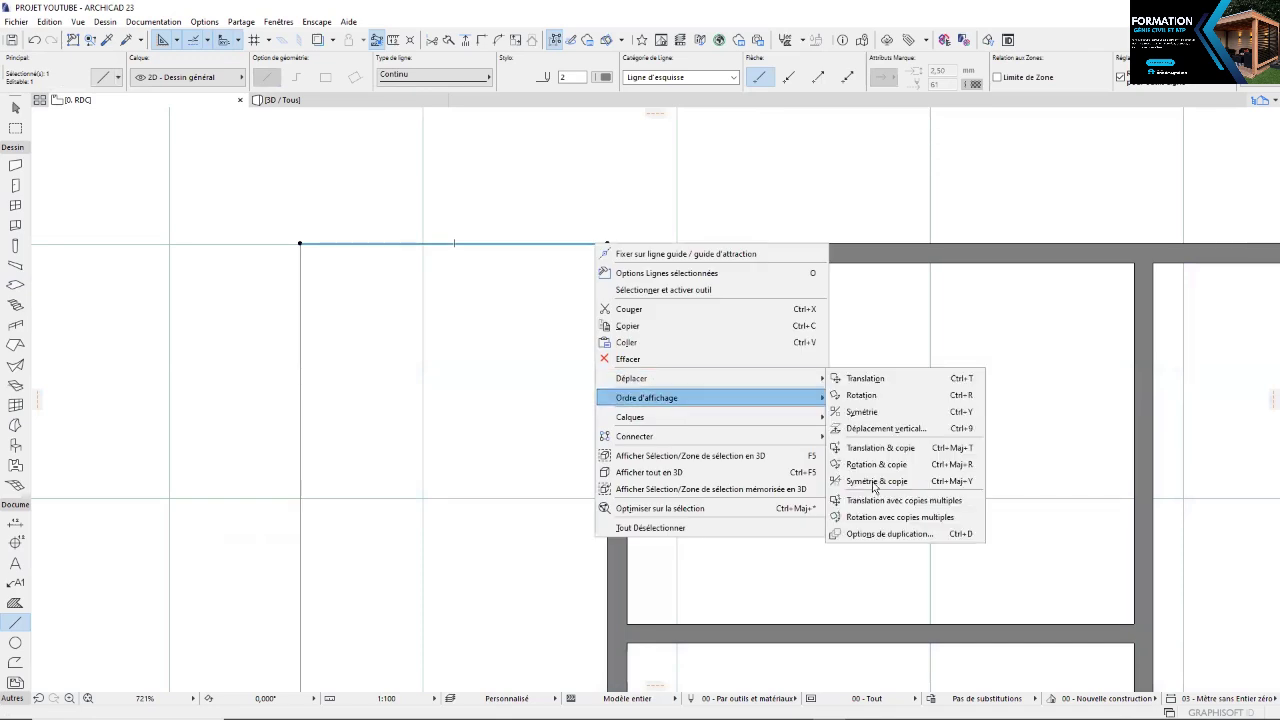
{"action": "left_click", "coordinate": [890, 534]}
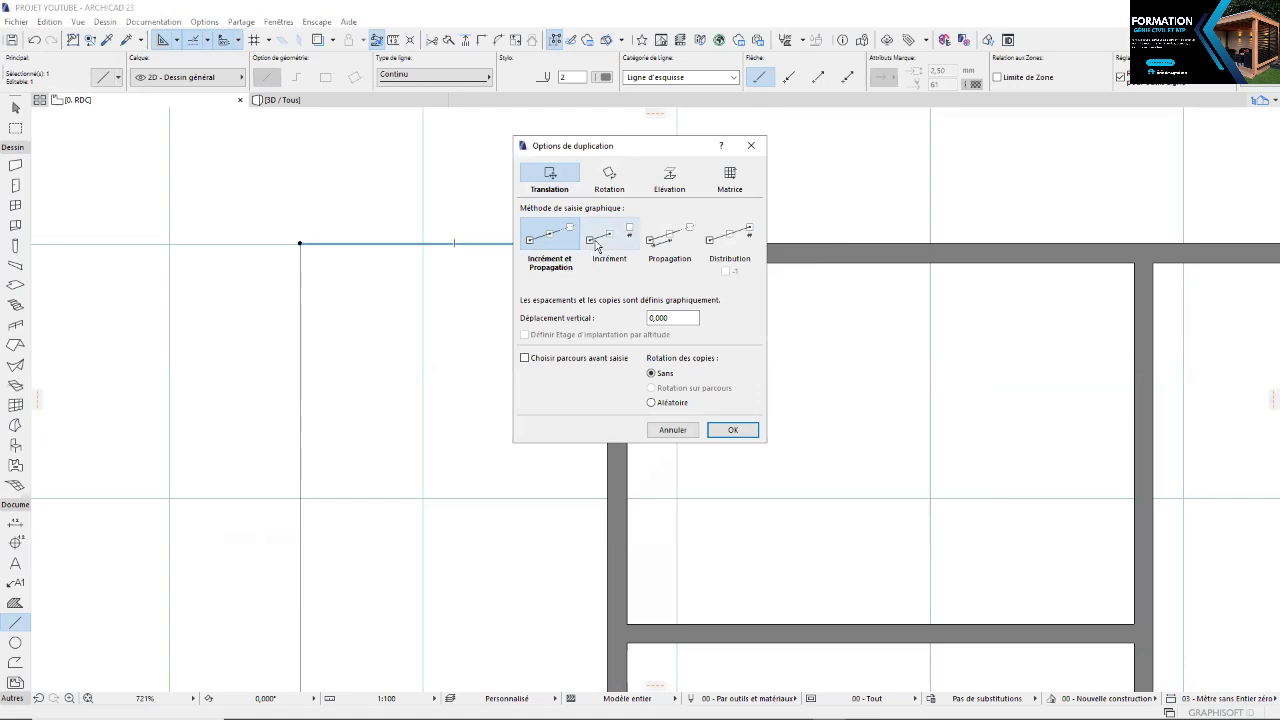
Configure the duplication as a translation by Propagation with 0.3 m spacing
{"action": "left_click", "coordinate": [611, 238]}
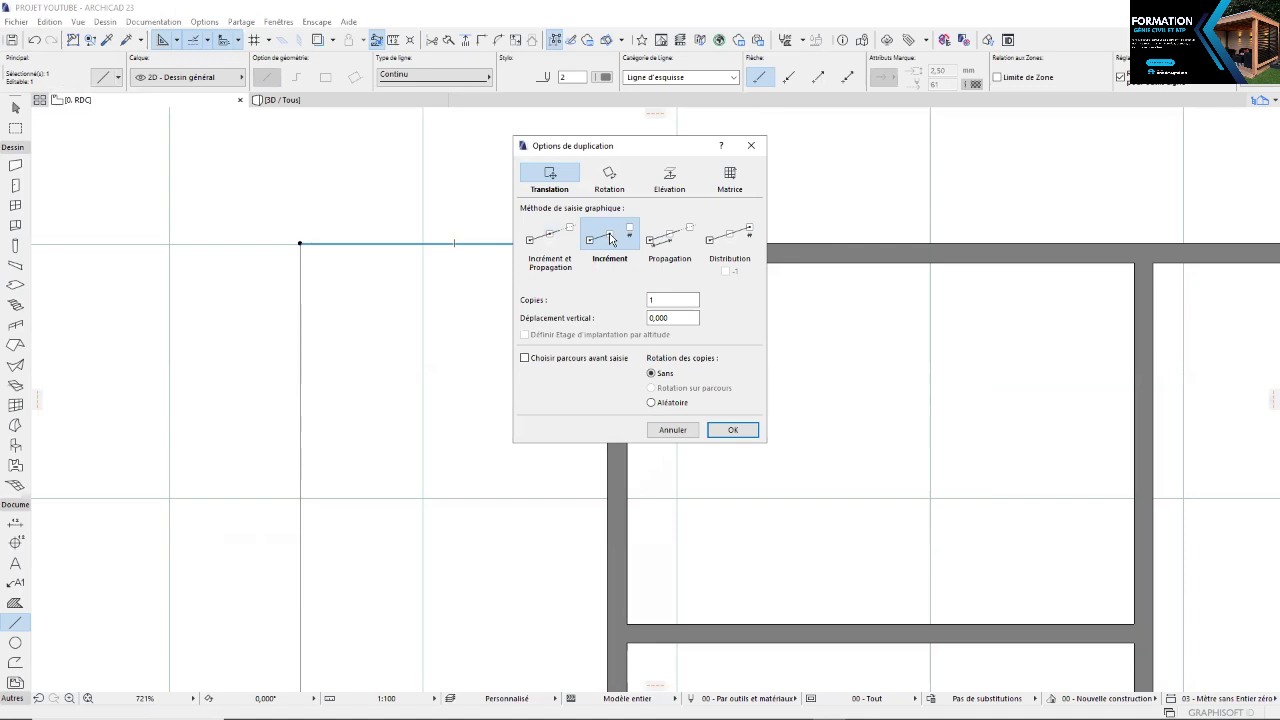
{"action": "left_click", "coordinate": [663, 238]}
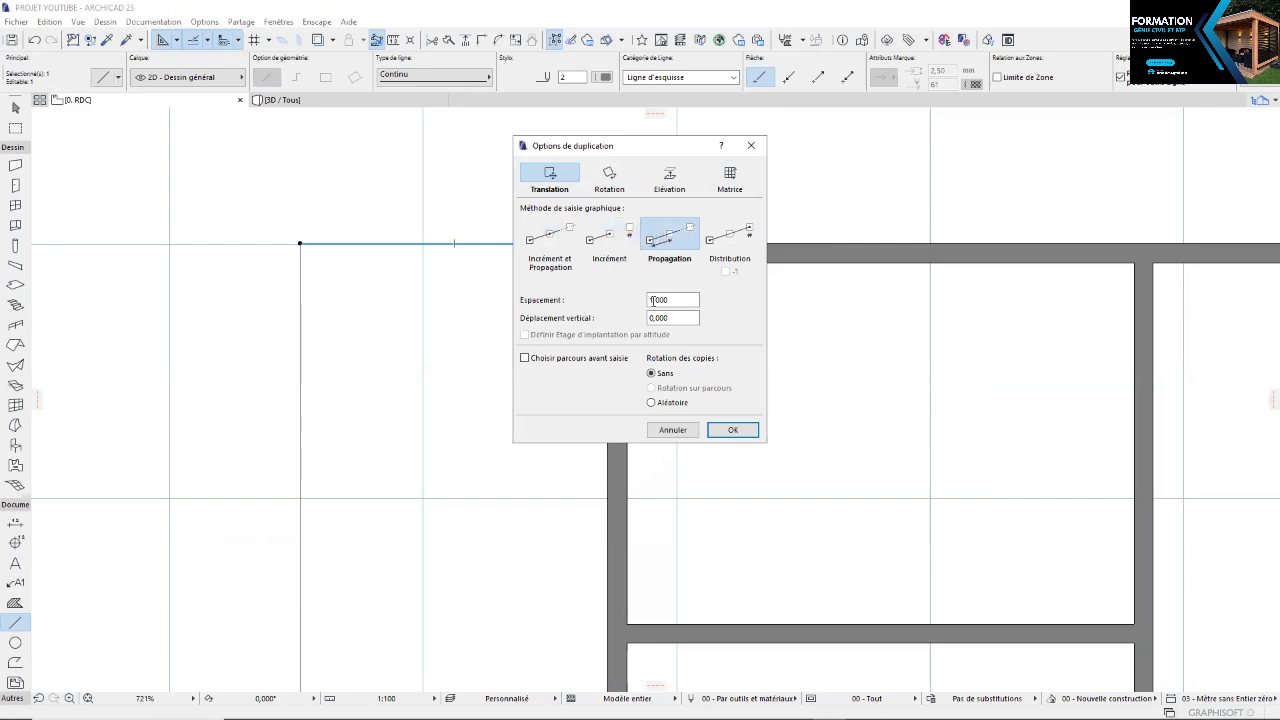
{"action": "left_click", "coordinate": [660, 300]}
{"action": "type", "text": "0,3"}
{"action": "left_click", "coordinate": [738, 223]}
{"action": "left_click", "coordinate": [735, 240]}
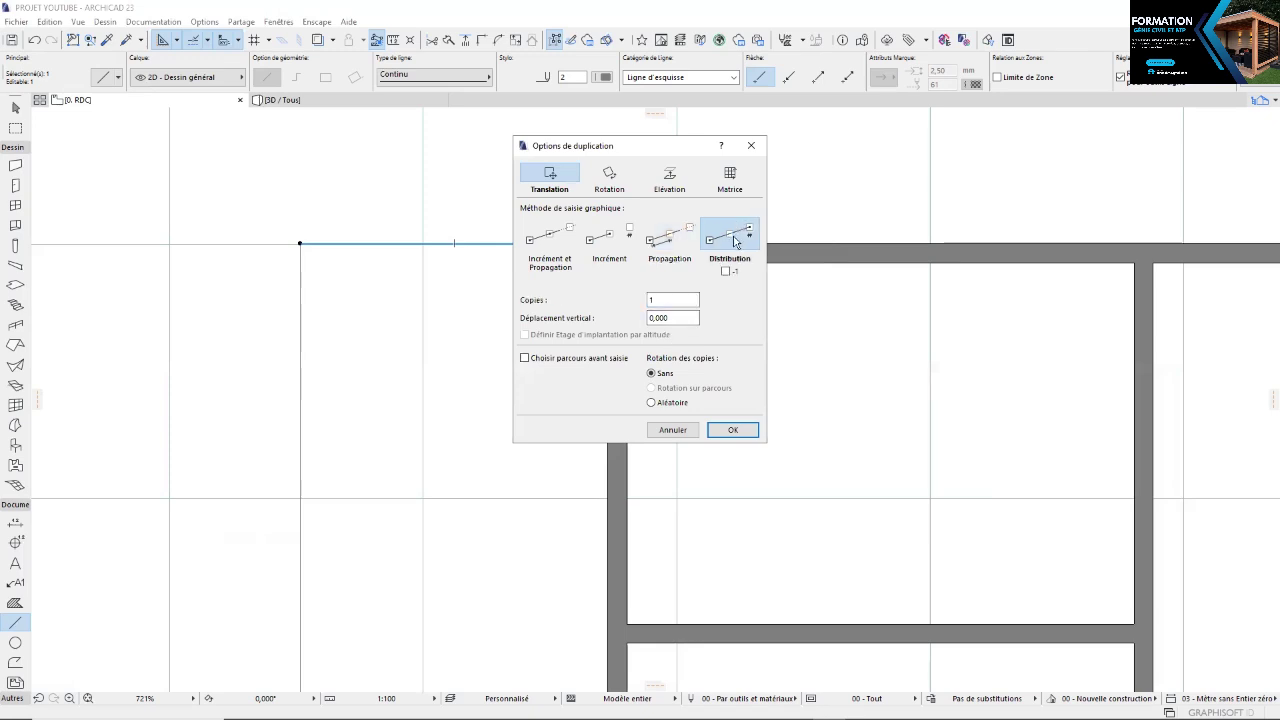
{"action": "left_click", "coordinate": [676, 245]}
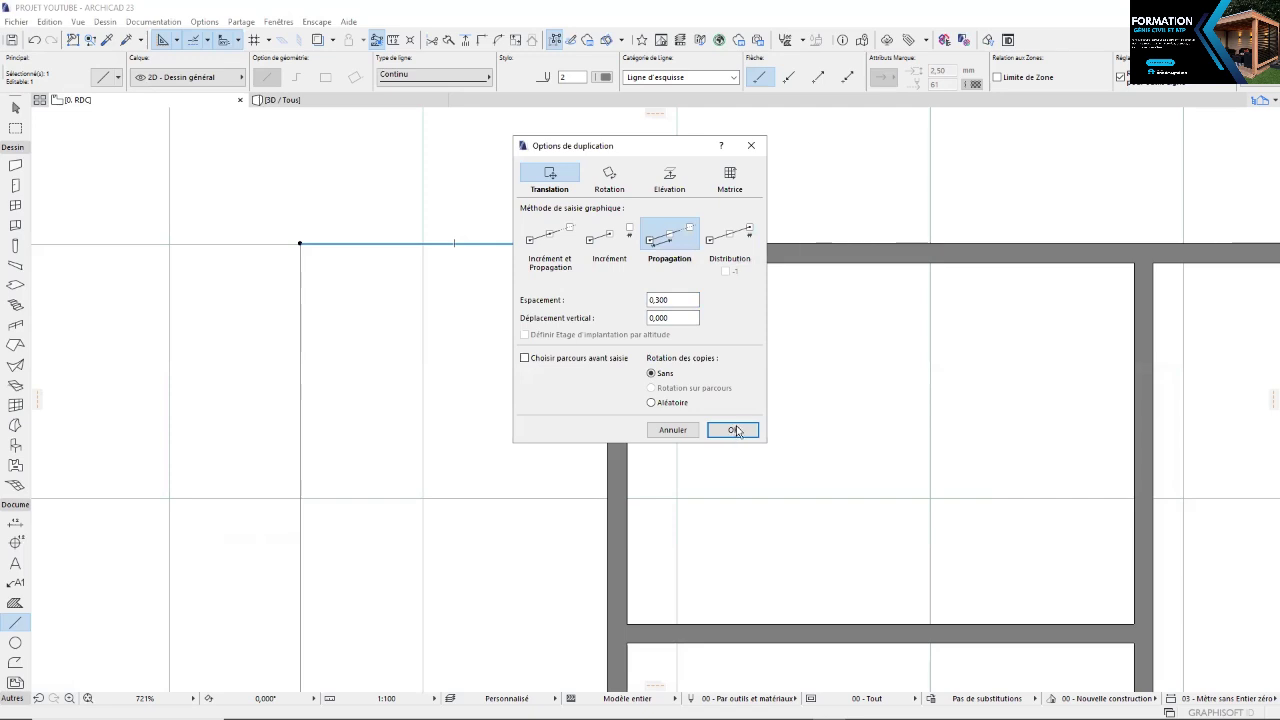
{"action": "key", "text": "Return"}
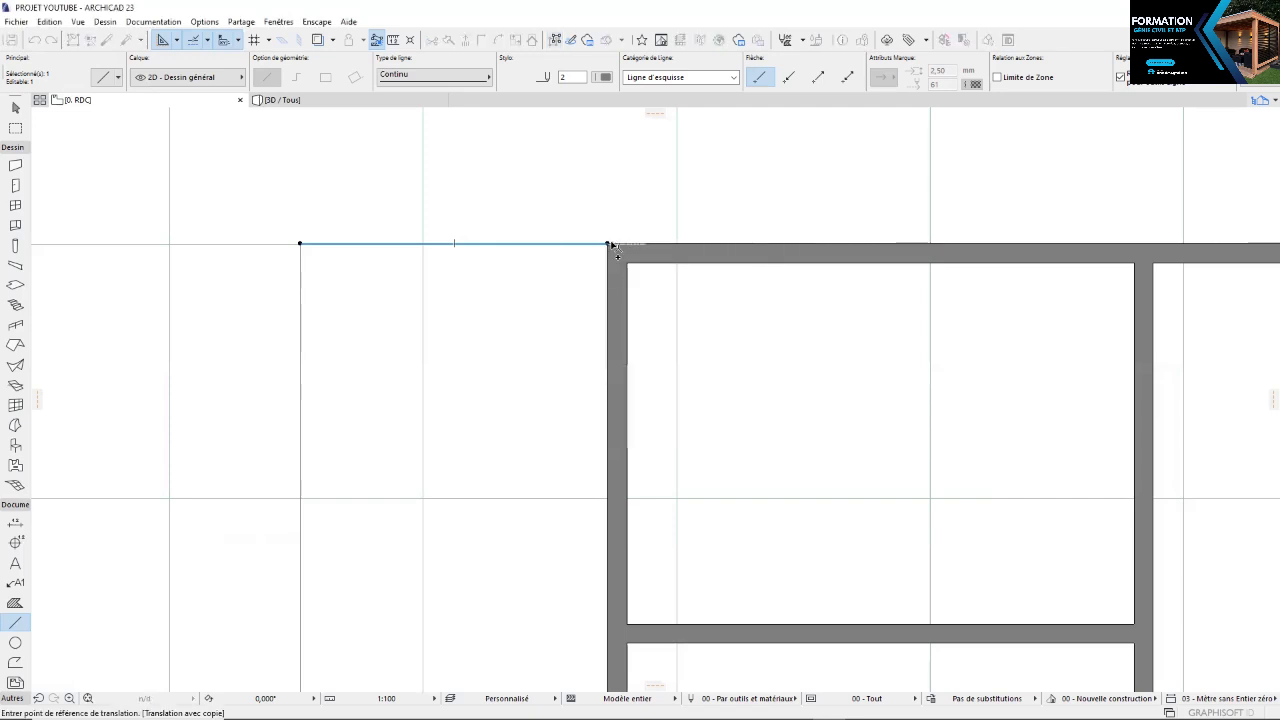
Place the line copies from the wall's outer upper-left corner downward along the wall over about 2.17 m
{"action": "left_click", "coordinate": [608, 243]}
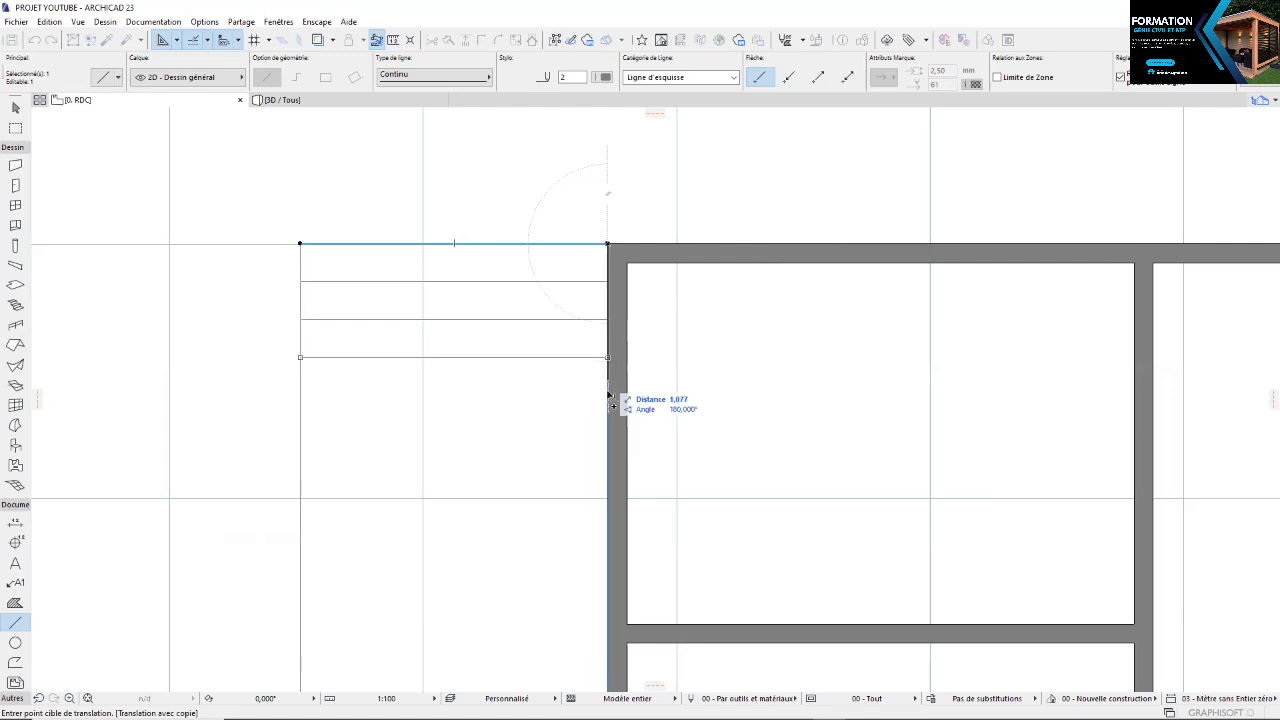
{"action": "left_click", "coordinate": [610, 487]}
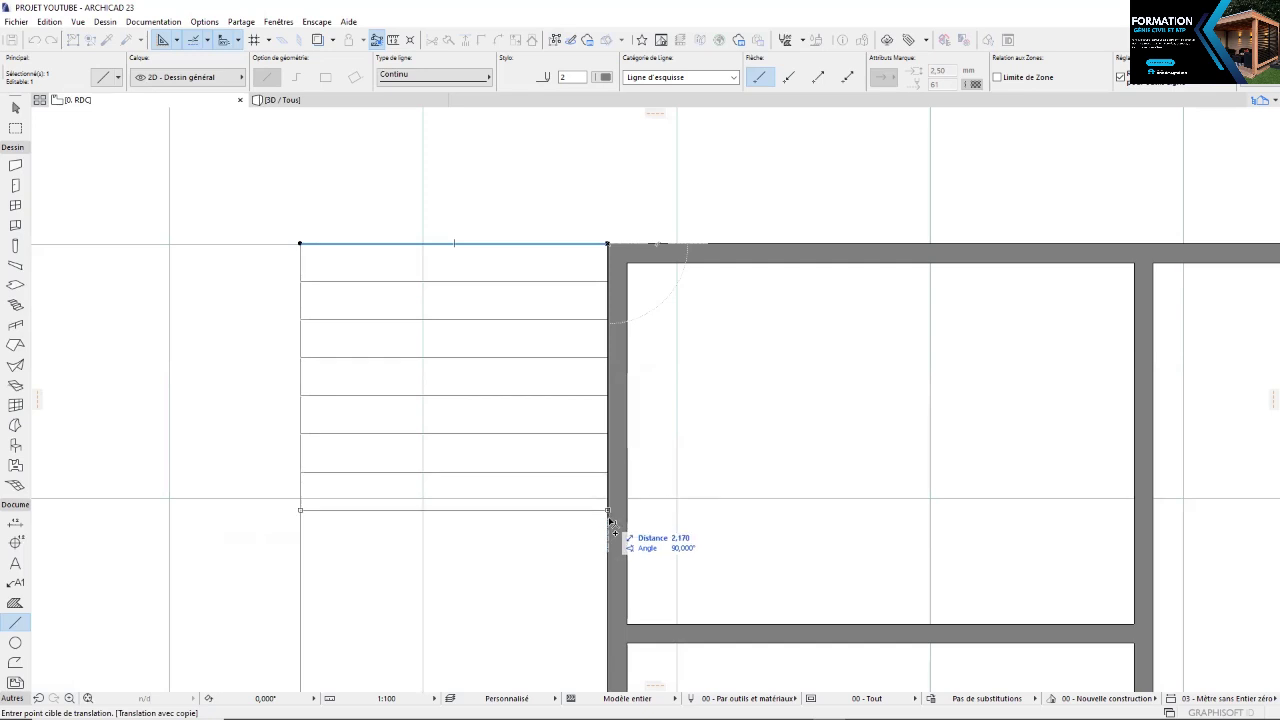
{"action": "left_click", "coordinate": [609, 521]}
{"action": "key", "text": "Escape"}
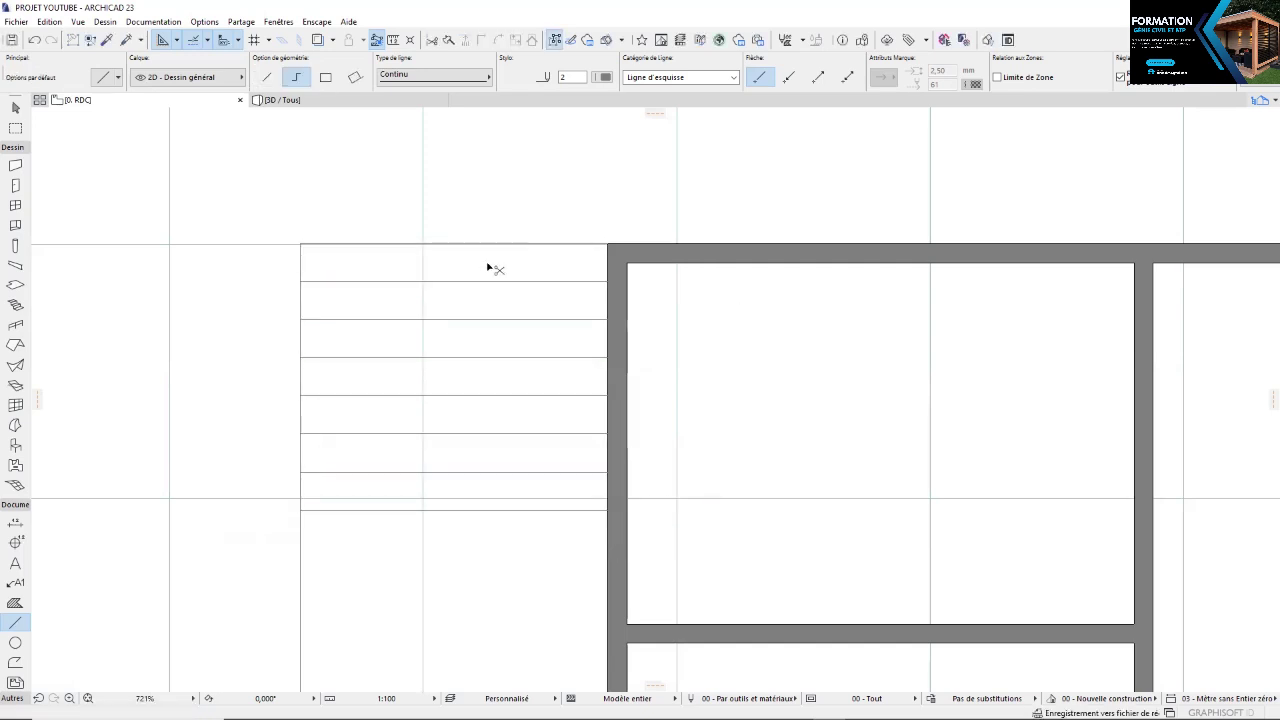
Delete the original line on the terrace's upper edge and the first copy below it
{"action": "left_click", "coordinate": [491, 244], "text": "shift"}
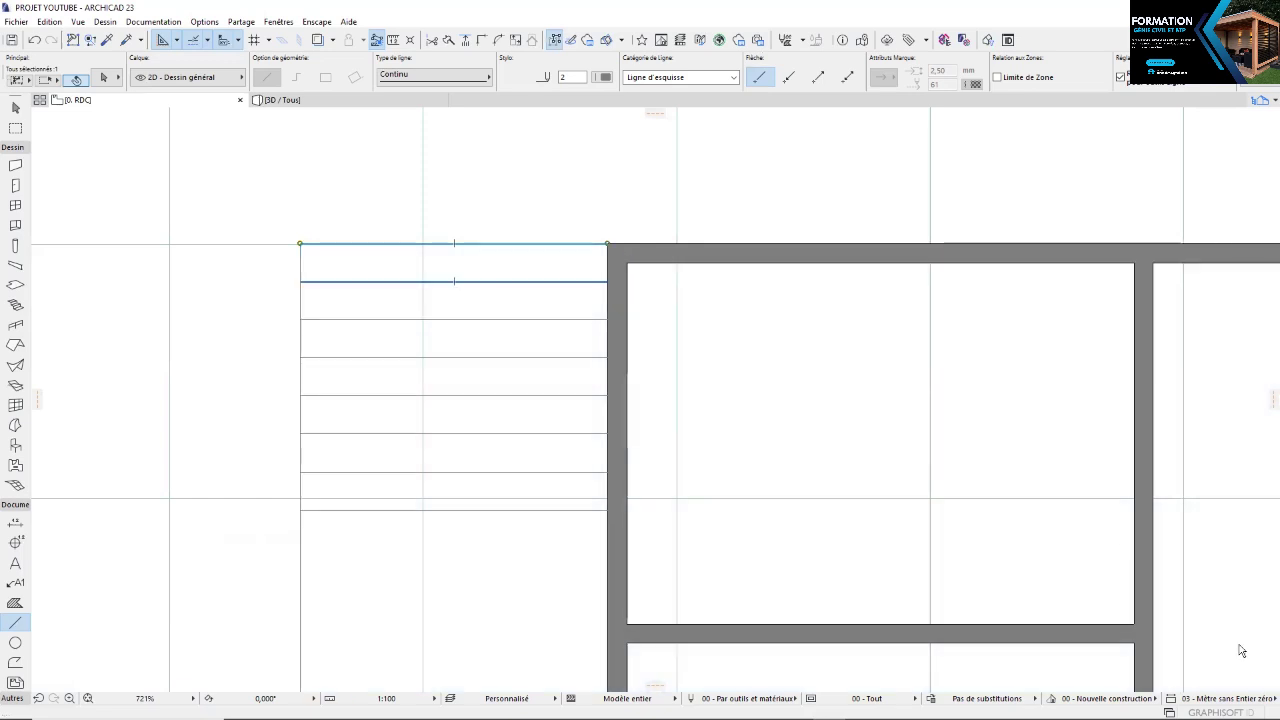
{"action": "left_click", "coordinate": [527, 281], "text": "shift"}
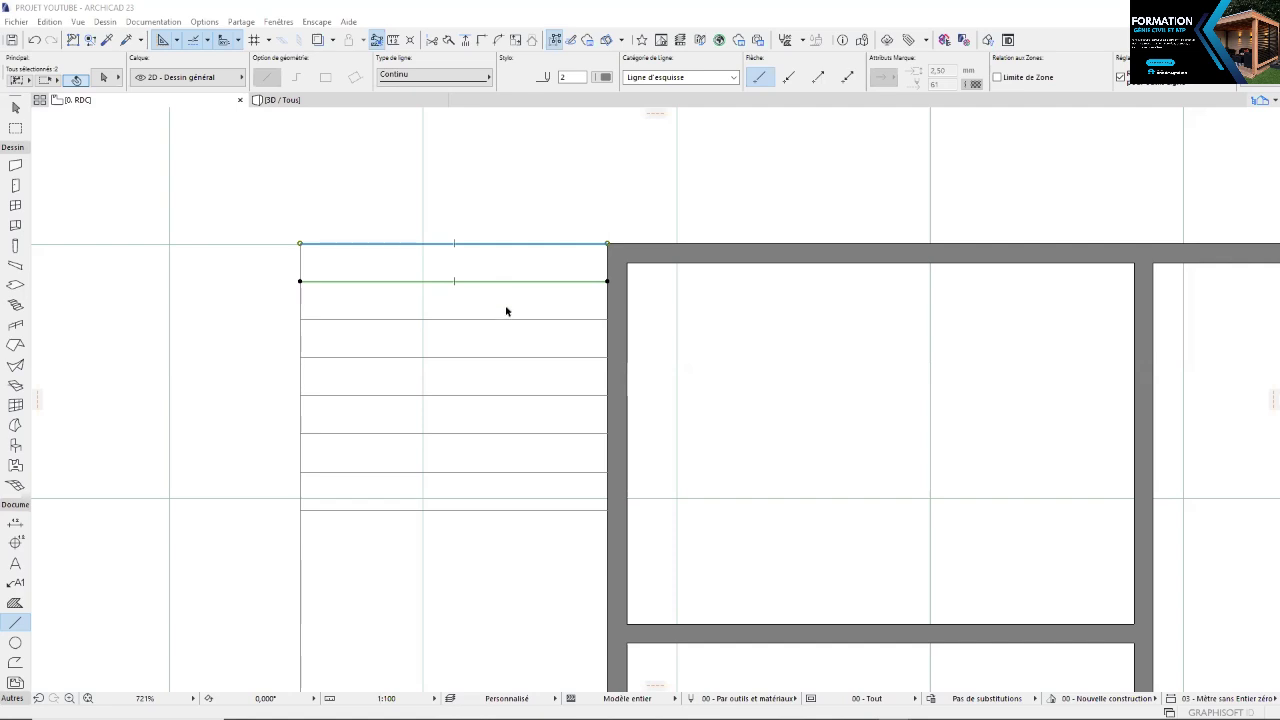
{"action": "key", "text": "Delete"}
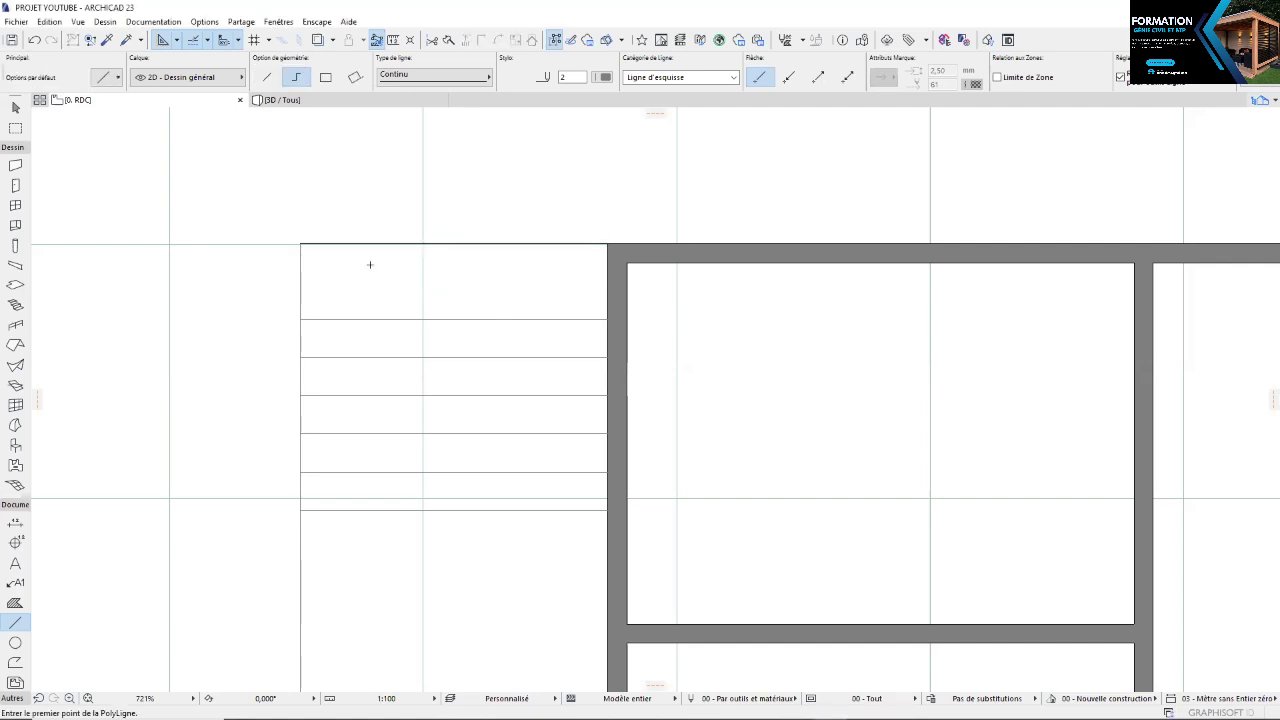
Move the slab's two upper terrace corners down level with the upper wall's inner face, and check the edge in 3D
{"action": "left_click", "coordinate": [322, 243], "text": "shift"}
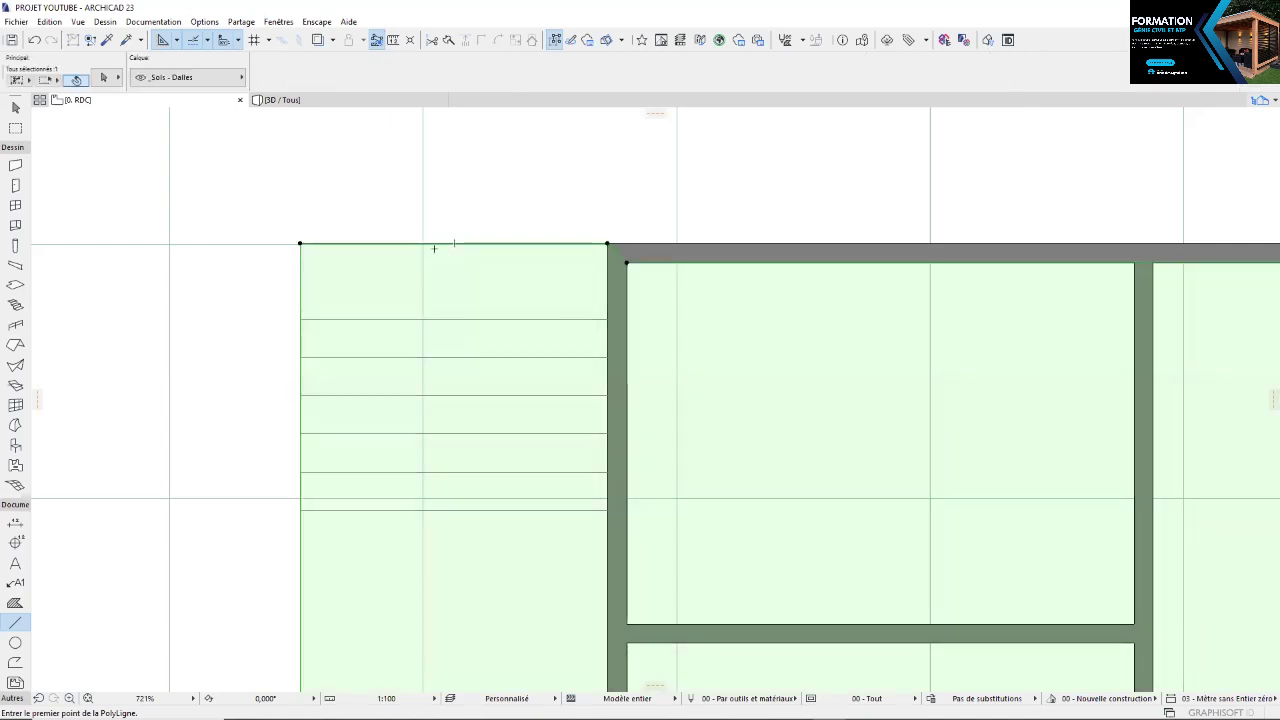
{"action": "left_click", "coordinate": [607, 242]}
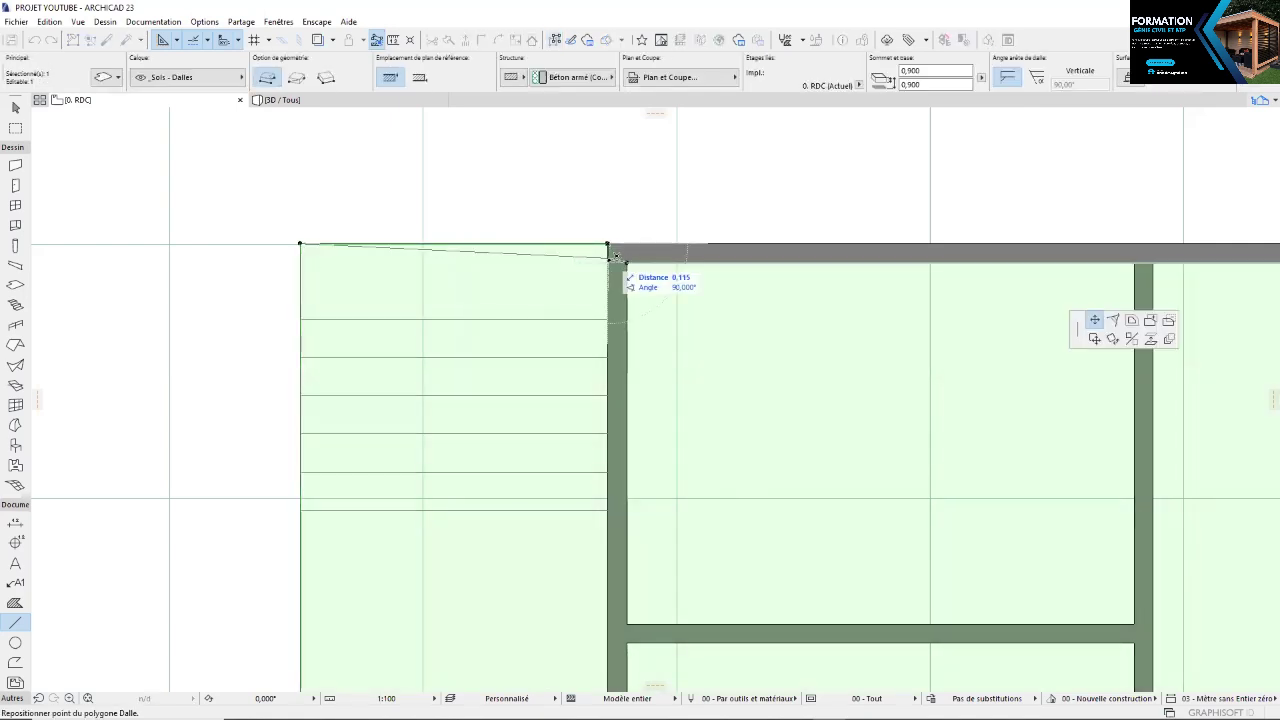
{"action": "left_click", "coordinate": [607, 262]}
{"action": "left_click", "coordinate": [301, 244]}
{"action": "left_click", "coordinate": [301, 262]}
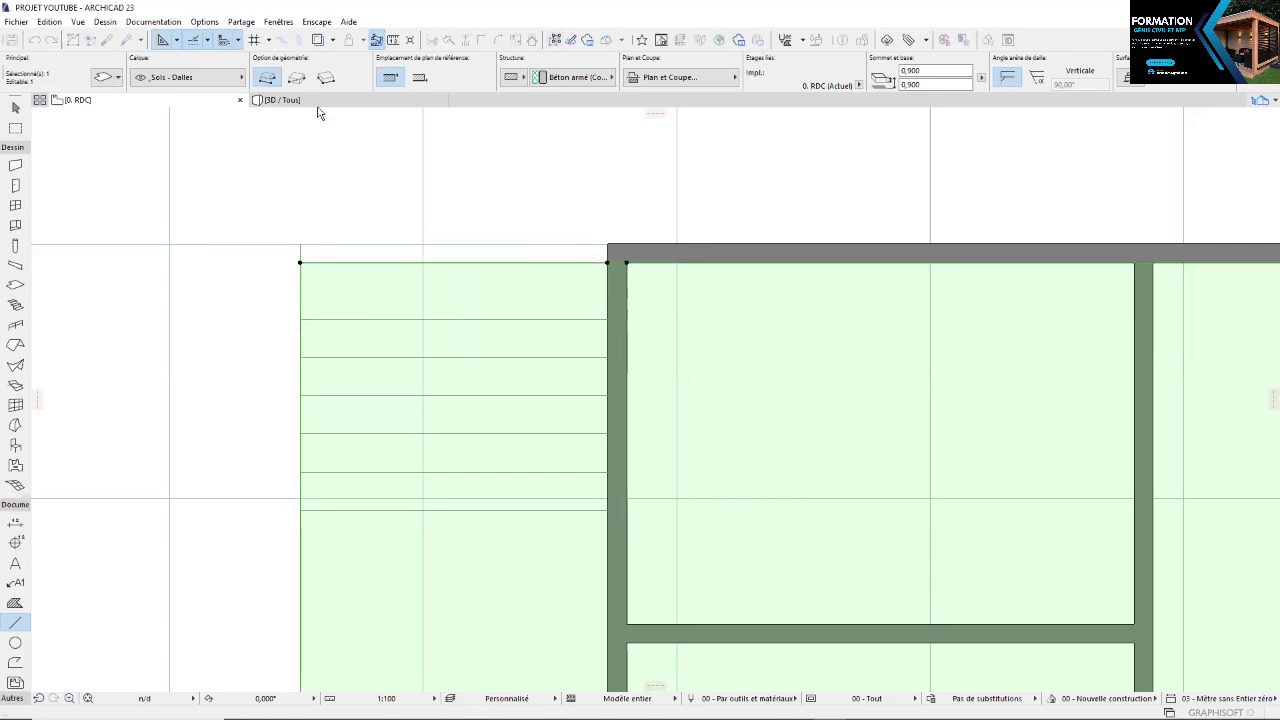
{"action": "left_click", "coordinate": [316, 104]}
{"action": "key", "text": "Escape"}
{"action": "middle_click_drag", "start_coordinate": [405, 522], "coordinate": [530, 583], "text": "shift"}
{"action": "middle_click_drag", "start_coordinate": [237, 166], "coordinate": [160, 130], "text": "shift"}
{"action": "left_click", "coordinate": [78, 100]}
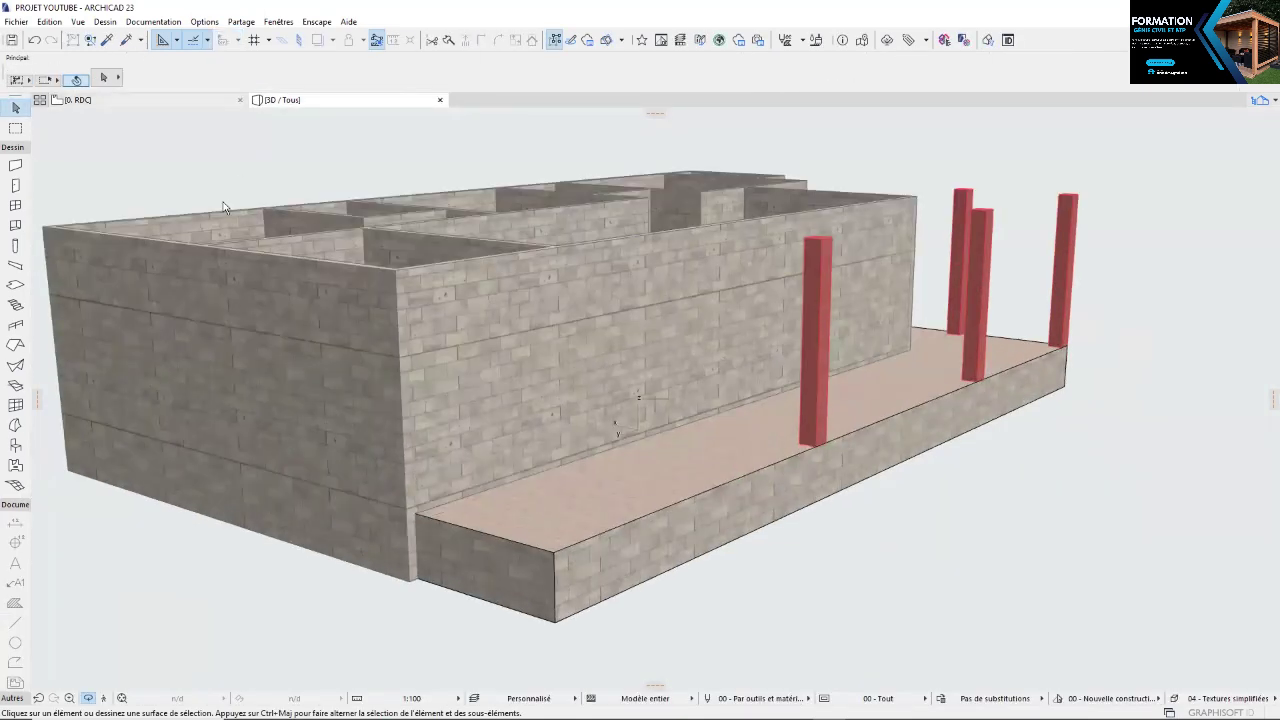
Offset the slab's upper terrace edge down to the lowest copied line, and check the shortened terrace in 3D
{"action": "left_click", "coordinate": [460, 265]}
{"action": "left_click", "coordinate": [460, 265]}
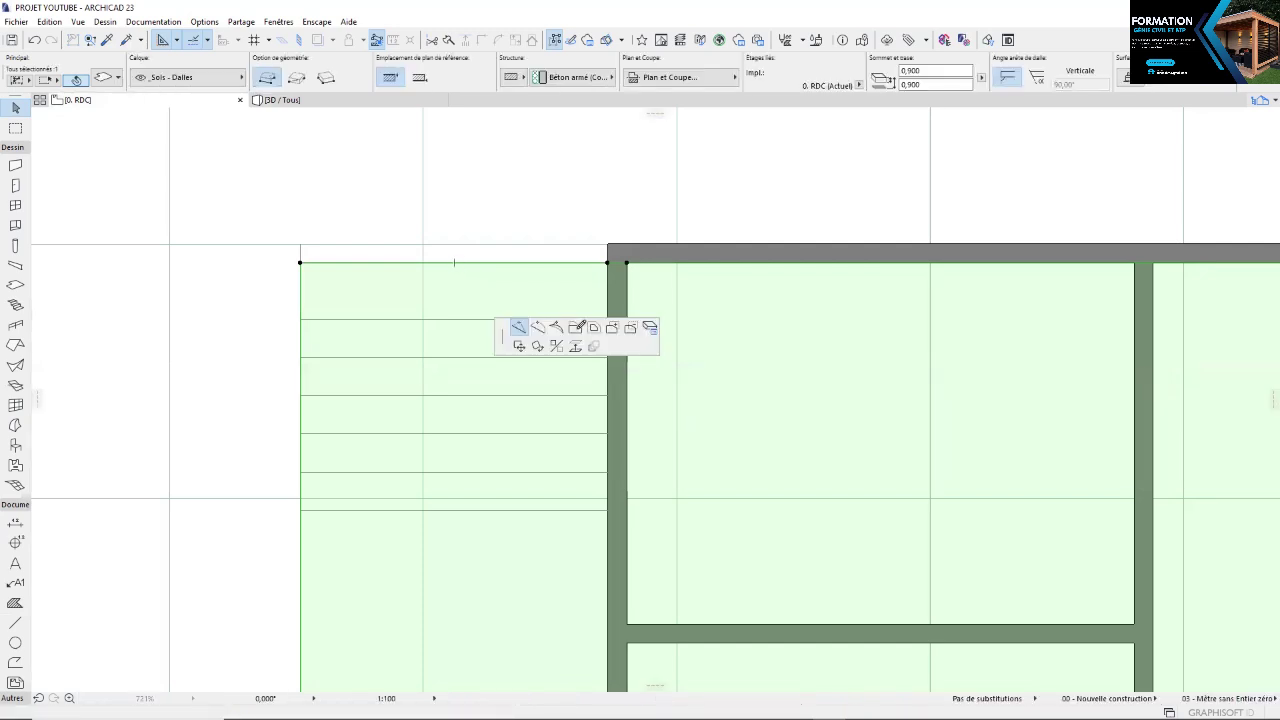
{"action": "left_click", "coordinate": [578, 323]}
{"action": "left_click", "coordinate": [496, 498]}
{"action": "left_click", "coordinate": [284, 100]}
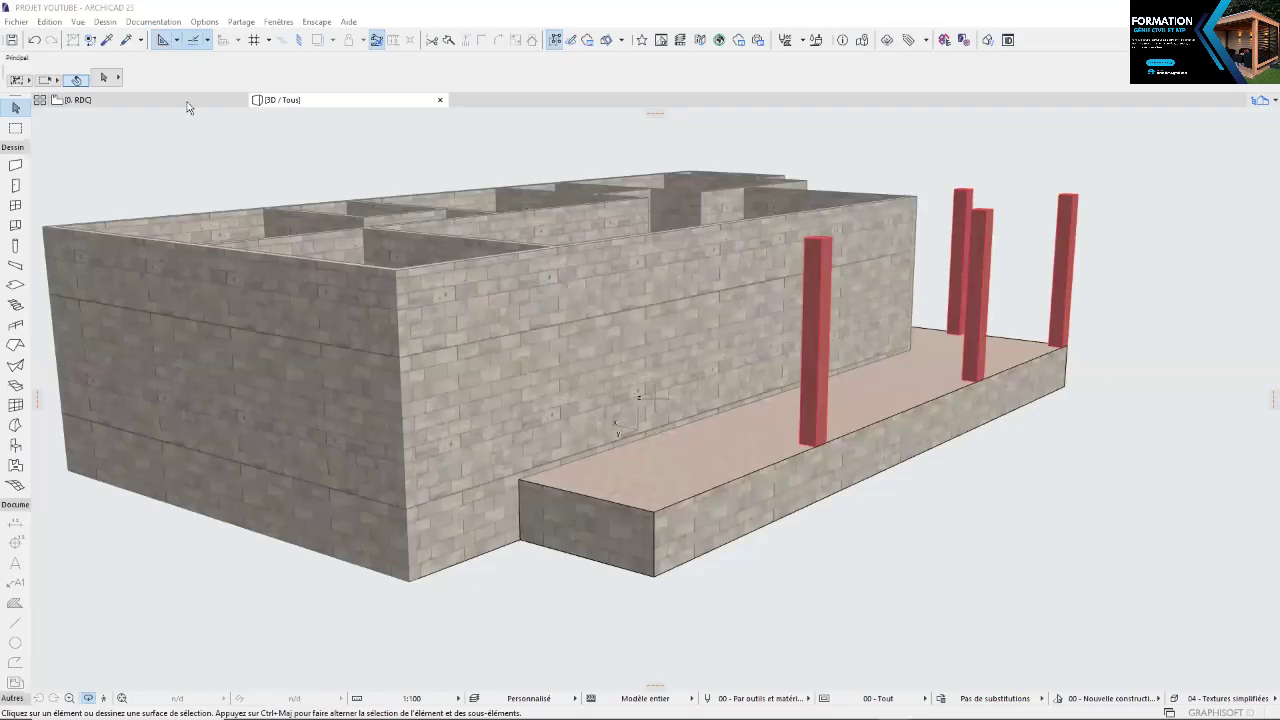
{"action": "mouse_move", "coordinate": [190, 104]}
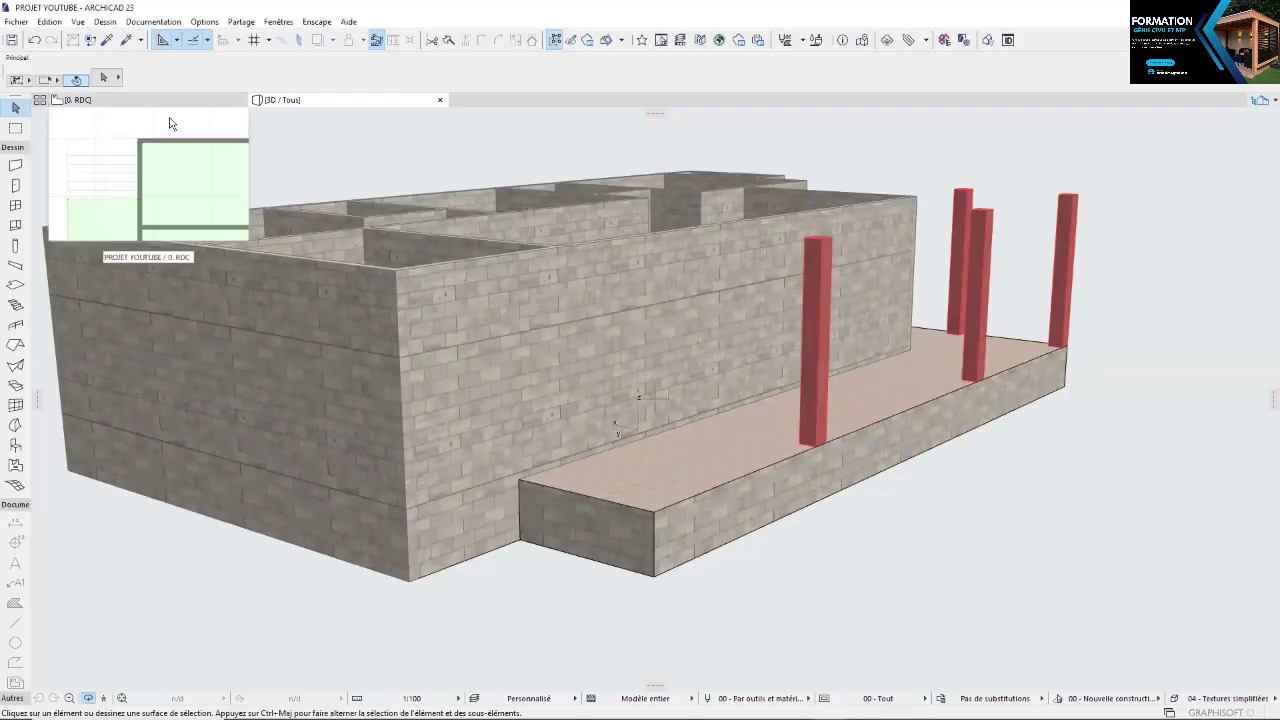
{"action": "left_click", "coordinate": [163, 101]}
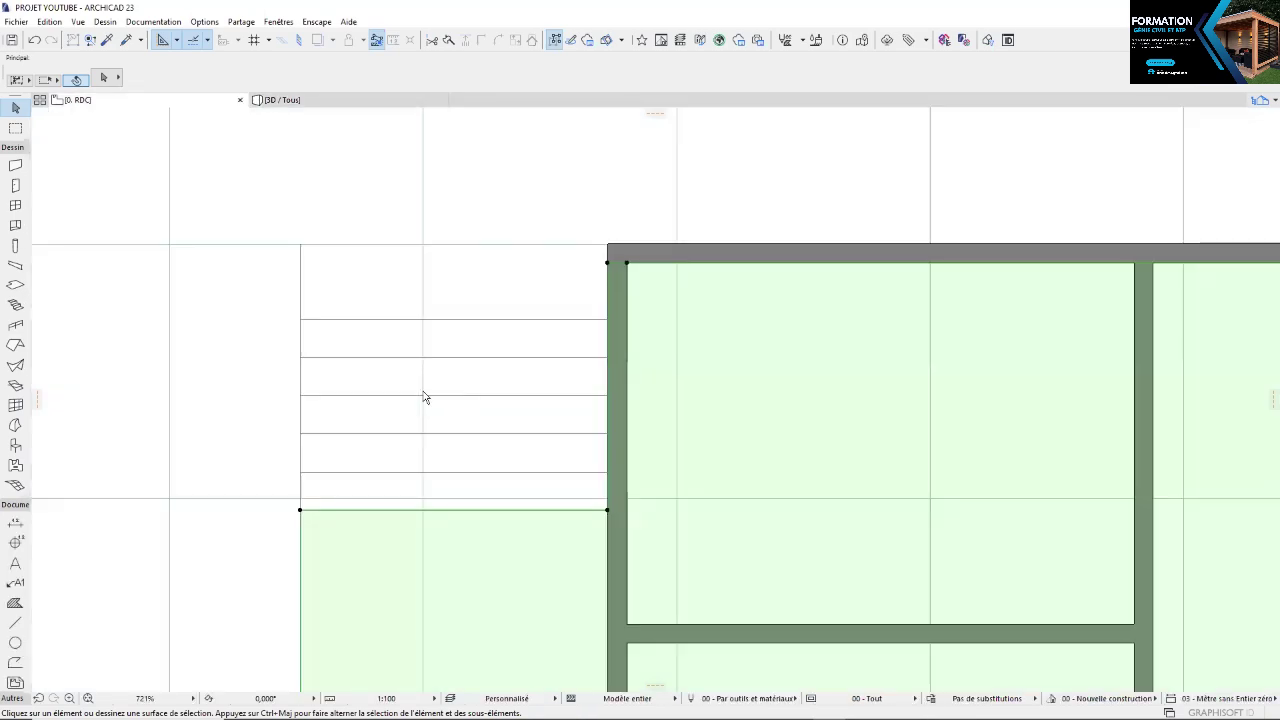
{"action": "left_click", "coordinate": [255, 437]}
Set the slab default thickness and elevation to 0.750 m, and fill the strip next to the terrace edge as the uppermost step
{"action": "scroll", "coordinate": [318, 460], "scroll_direction": "up", "scroll_amount": 2}
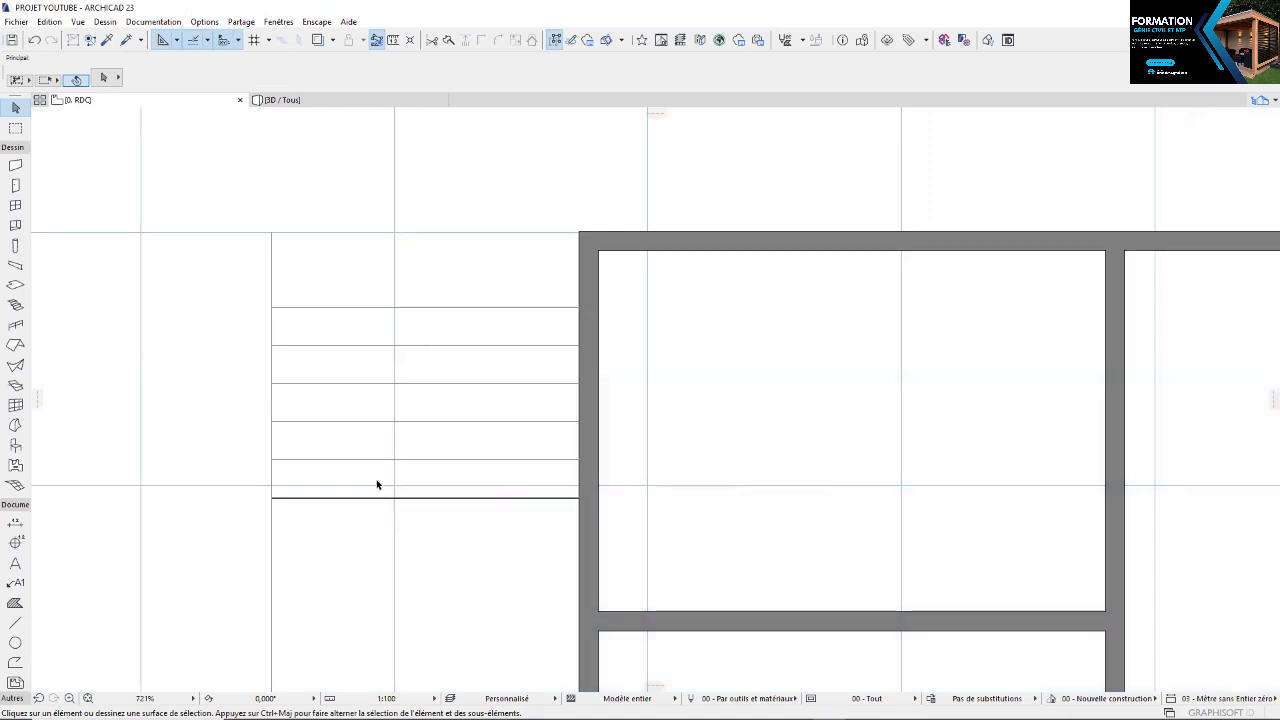
{"action": "left_click", "coordinate": [15, 286]}
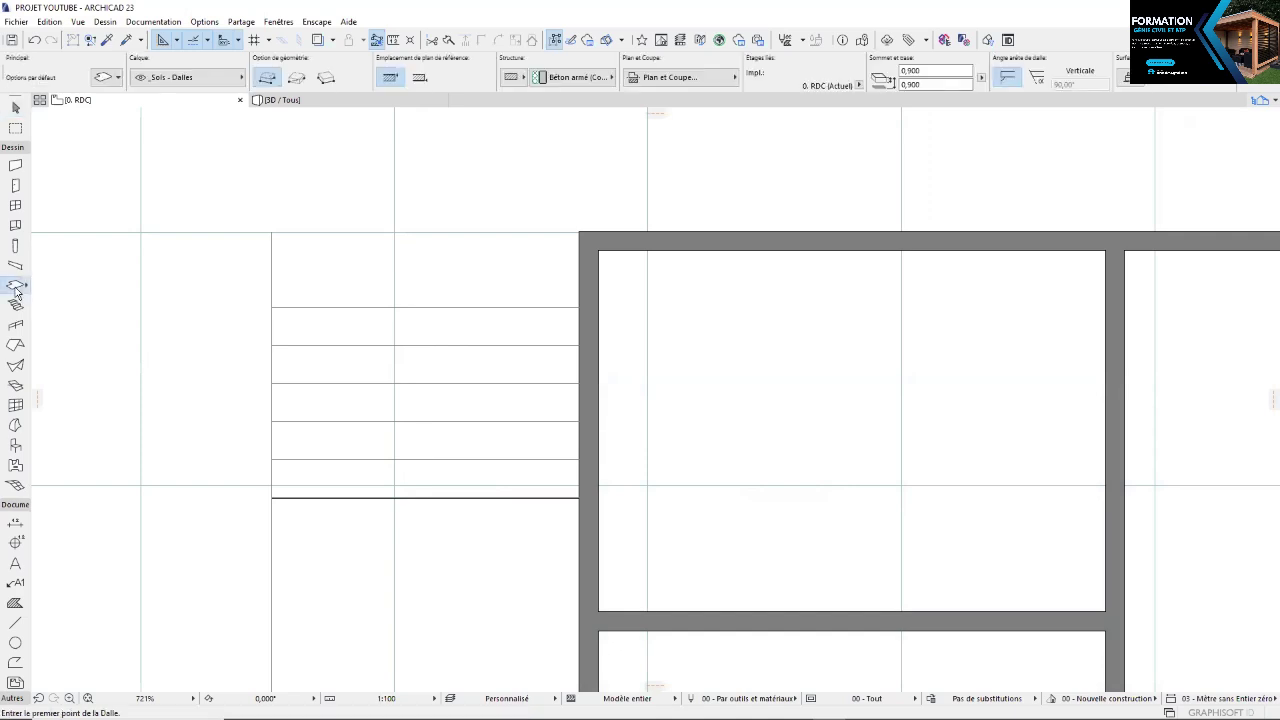
{"action": "key", "text": "ctrl+t"}
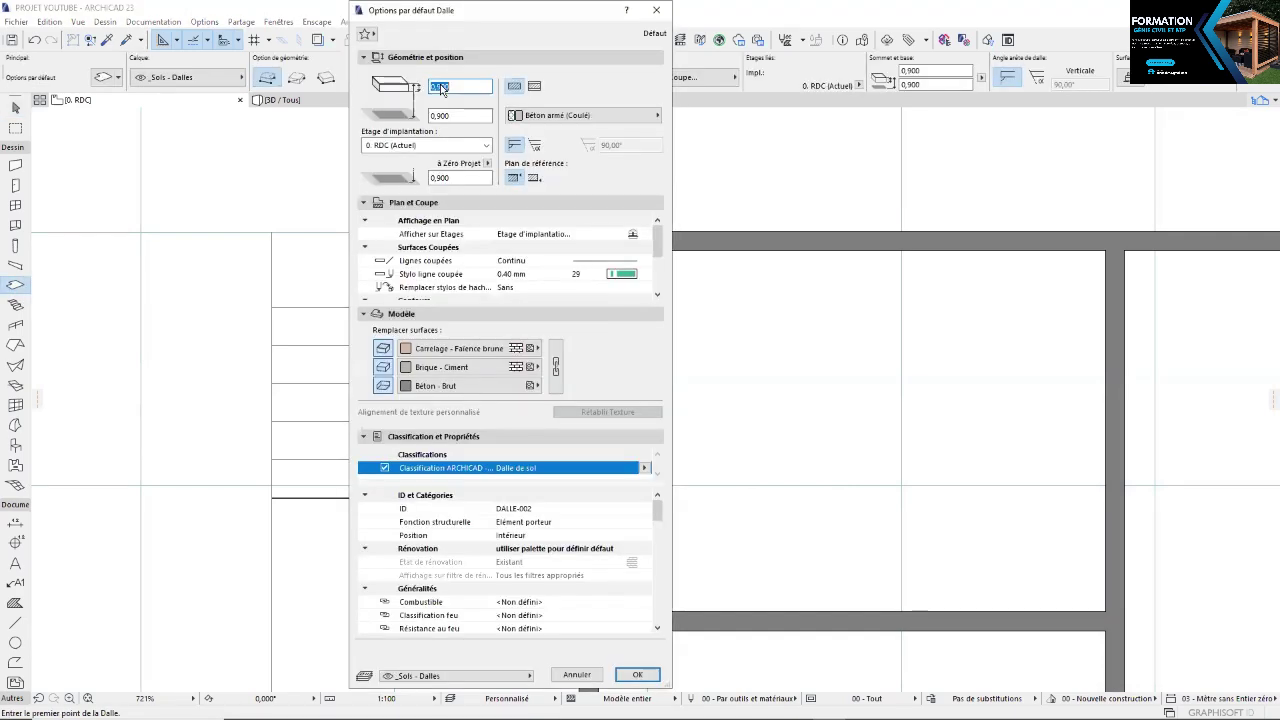
{"action": "left_click", "coordinate": [469, 86]}
{"action": "key", "text": "Delete"}
{"action": "type", "text": "75"}
{"action": "key", "text": "Tab"}
{"action": "type", "text": "0,7500"}
{"action": "left_click", "coordinate": [637, 676]}
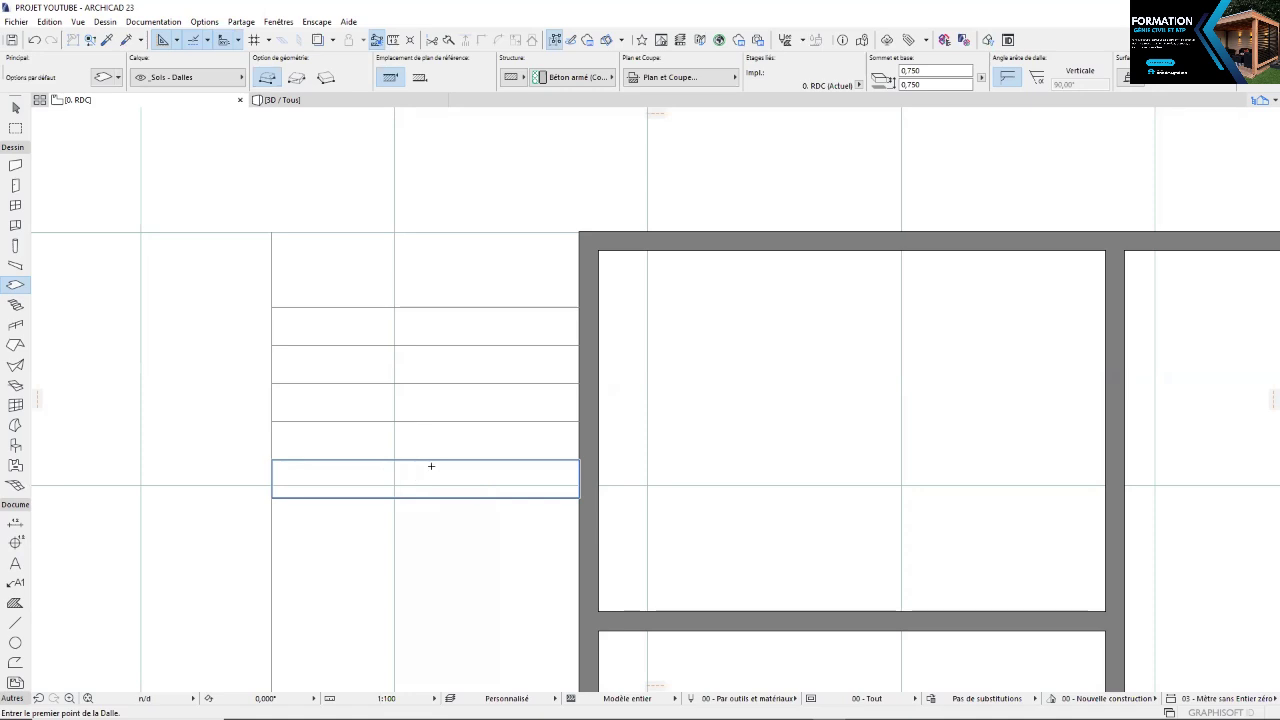
{"action": "left_click", "coordinate": [430, 466]}
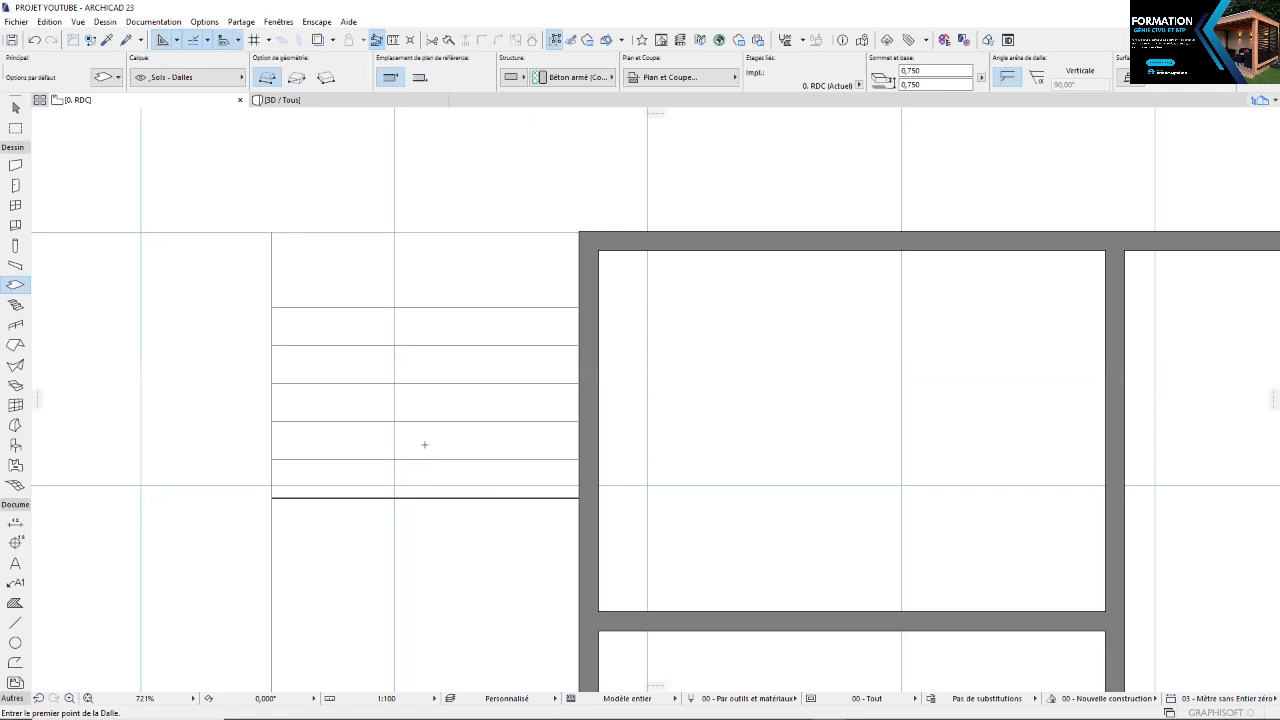
Set the slab default thickness and elevation to 0.600 m, and fill the second strip from the terrace as a step
{"action": "double_click", "coordinate": [15, 286]}
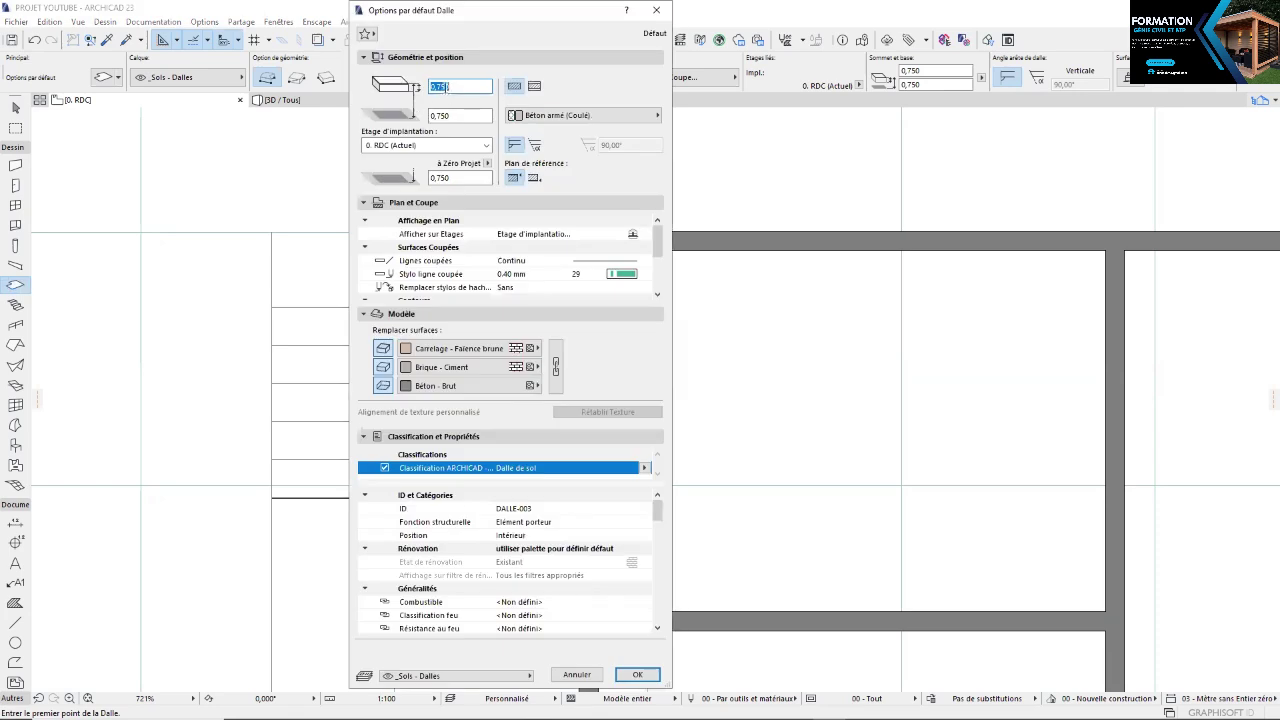
{"action": "type", "text": "0,70"}
{"action": "left_click", "coordinate": [458, 114]}
{"action": "key", "text": "BackSpace"}
{"action": "key", "text": "BackSpace"}
{"action": "type", "text": "60"}
{"action": "left_click", "coordinate": [637, 674]}
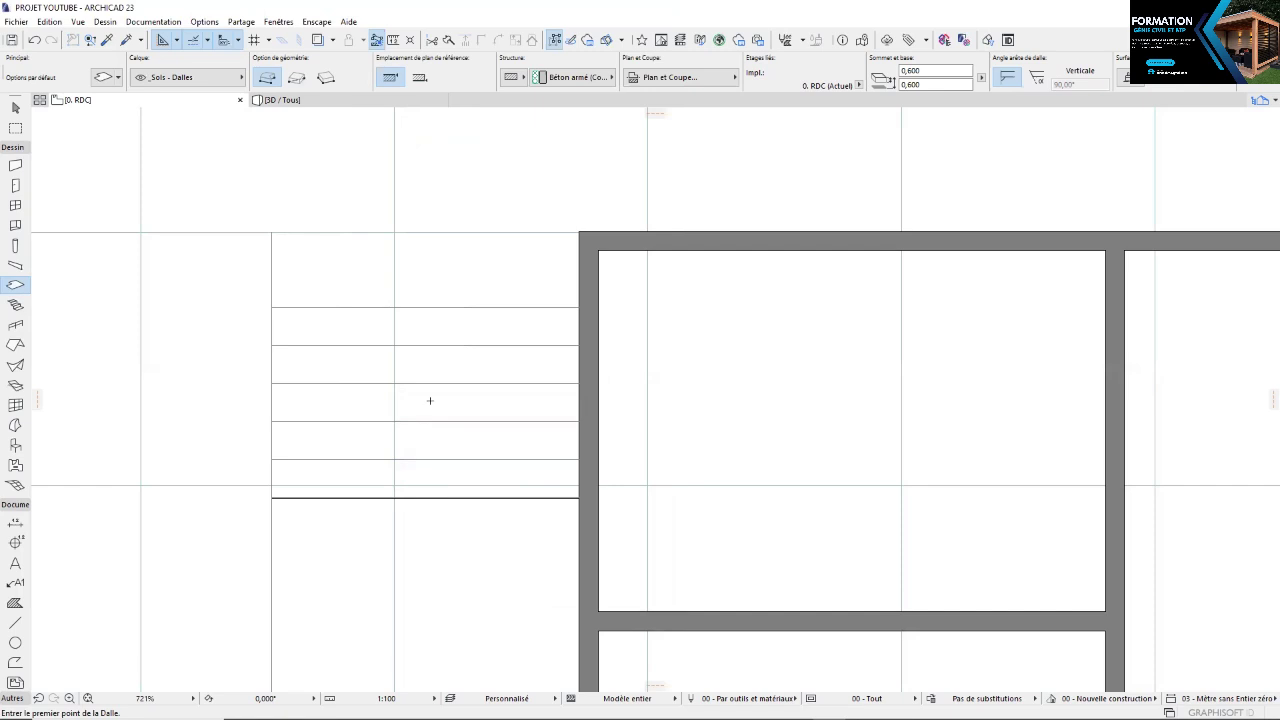
Set the slab default thickness and elevation to 0.450 m, and fill the third strip from the terrace as a step
{"action": "double_click", "coordinate": [15, 285]}
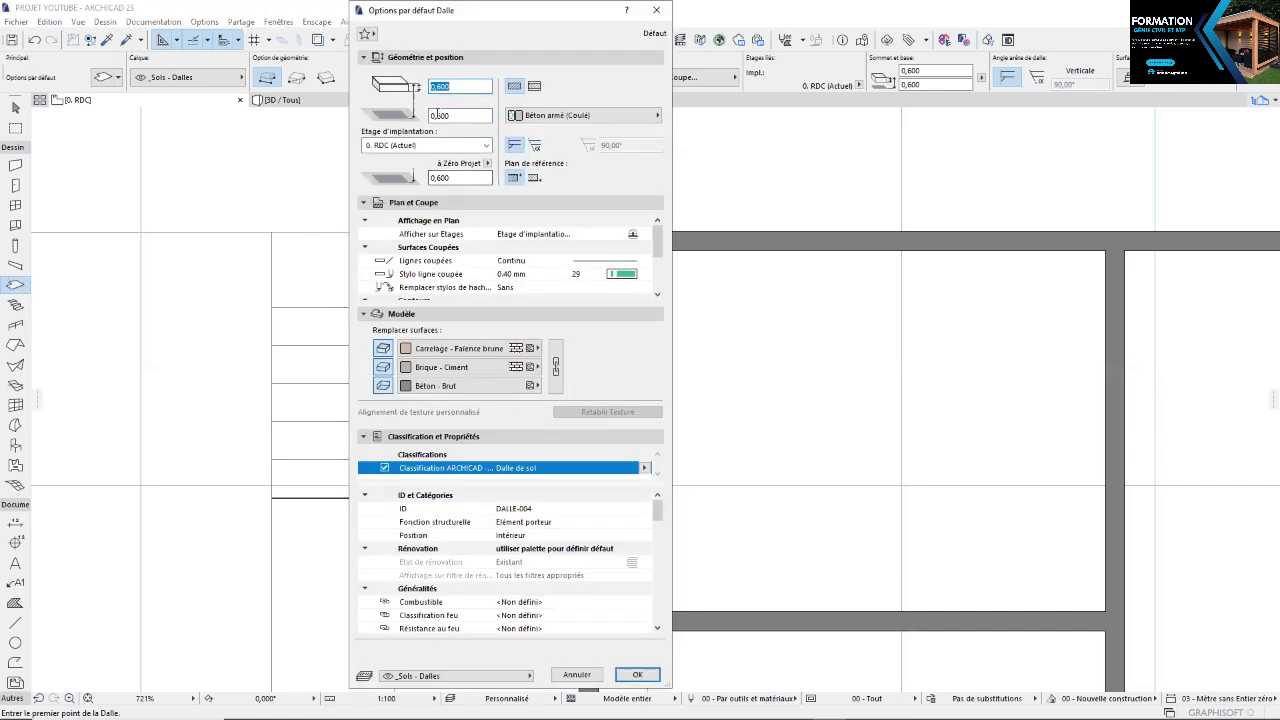
{"action": "left_click", "coordinate": [445, 115]}
{"action": "type", "text": "45"}
{"action": "left_click", "coordinate": [444, 87]}
{"action": "key", "text": "BackSpace"}
{"action": "type", "text": "45"}
{"action": "left_click", "coordinate": [637, 675]}
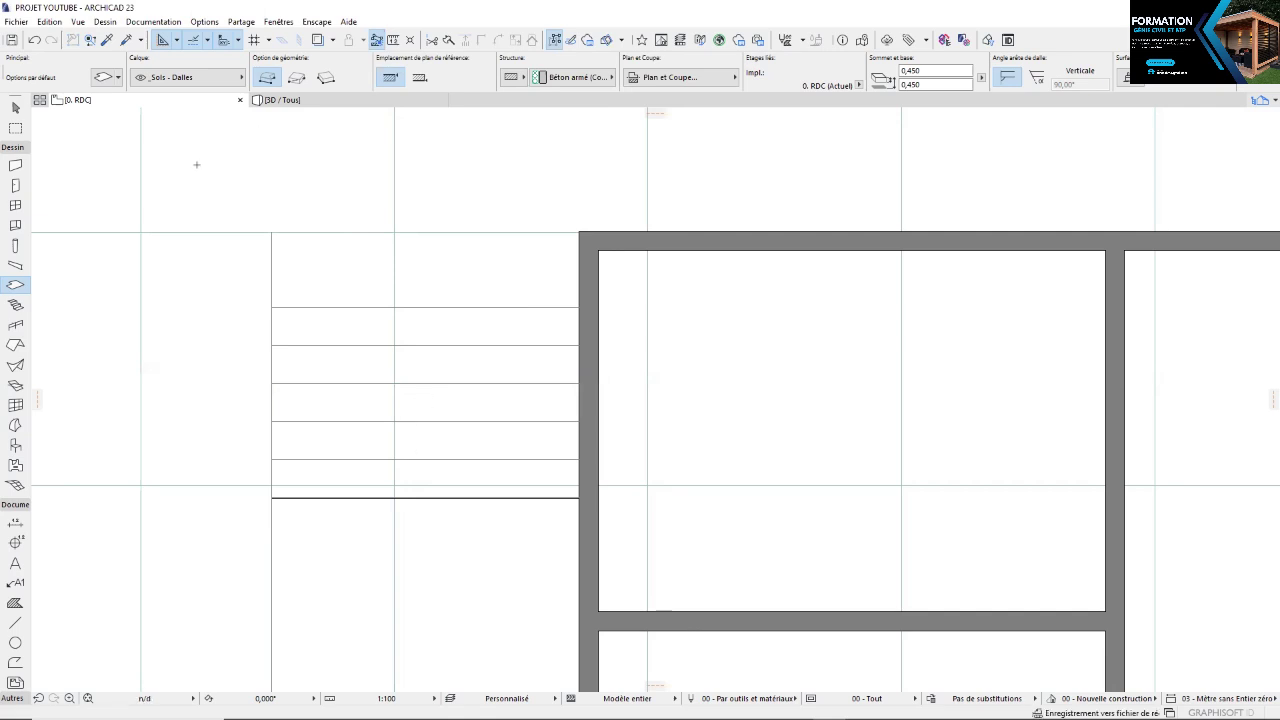
Set the slab default thickness and elevation to 0.300 m, and fill the fourth strip from the terrace as a step
{"action": "double_click", "coordinate": [15, 287]}
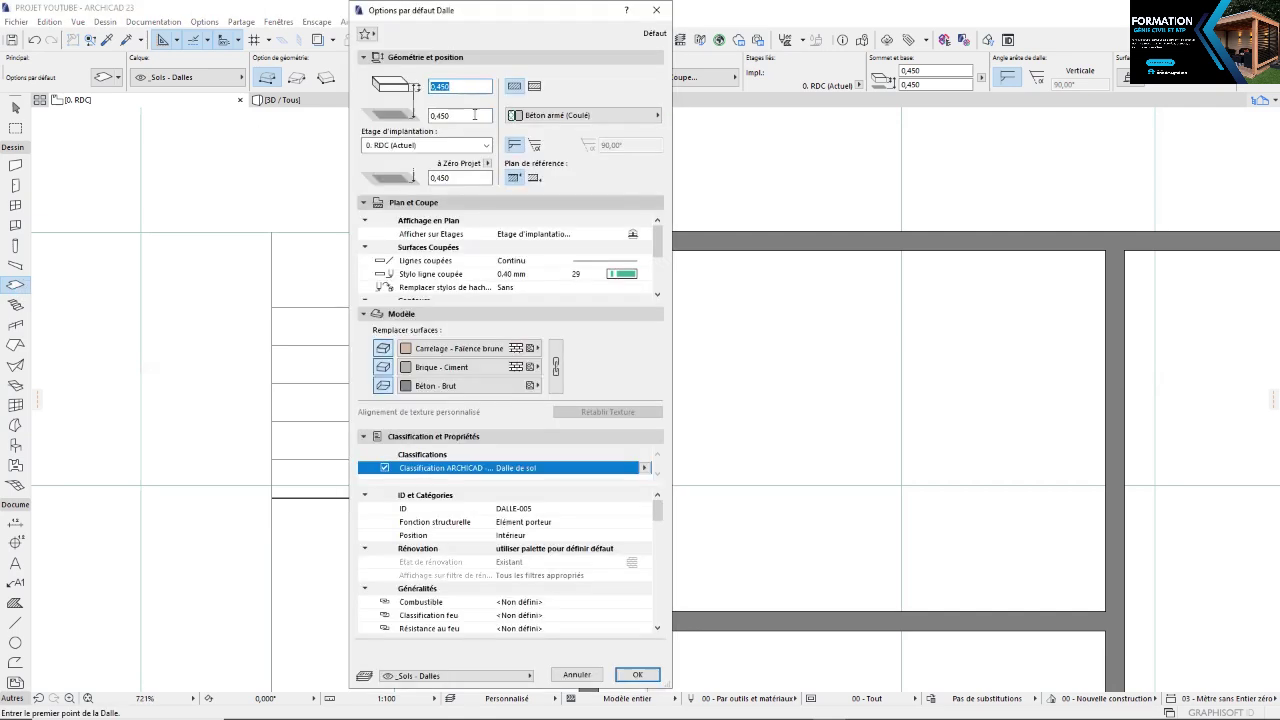
{"action": "left_click", "coordinate": [459, 87]}
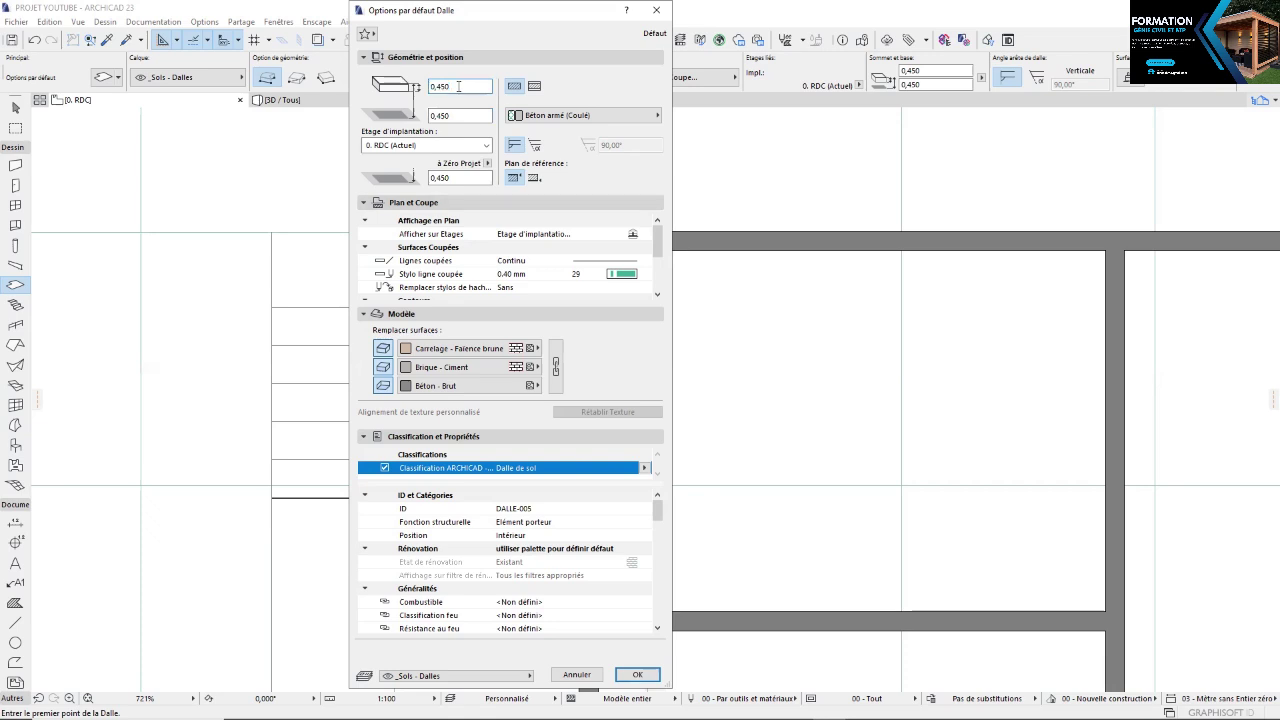
{"action": "key", "text": "BackSpace"}
{"action": "key", "text": "BackSpace"}
{"action": "key", "text": "BackSpace"}
{"action": "type", "text": "3"}
{"action": "left_click", "coordinate": [466, 118]}
{"action": "key", "text": "BackSpace"}
{"action": "key", "text": "BackSpace"}
{"action": "key", "text": "BackSpace"}
{"action": "type", "text": "300"}
{"action": "left_click", "coordinate": [648, 672]}
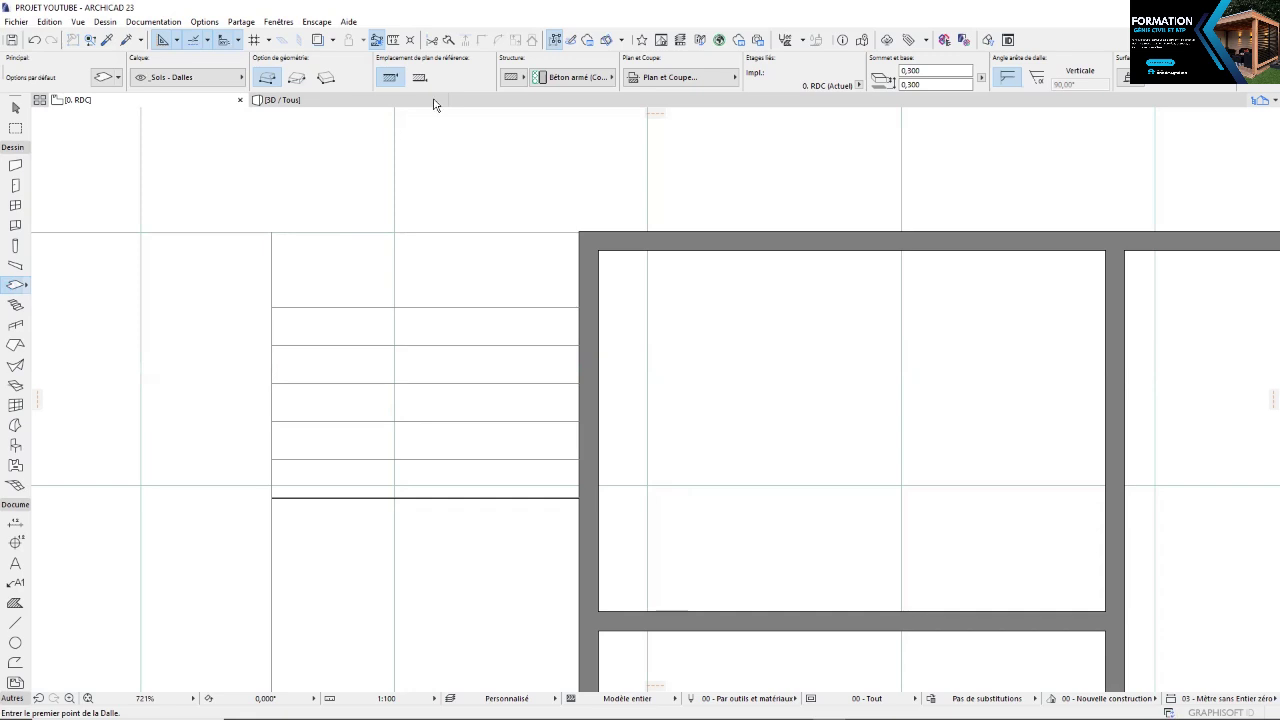
Set the slab default thickness and elevation to 0.150 m, and fill the outermost strip as the lowest step
{"action": "key", "text": "ctrl+t"}
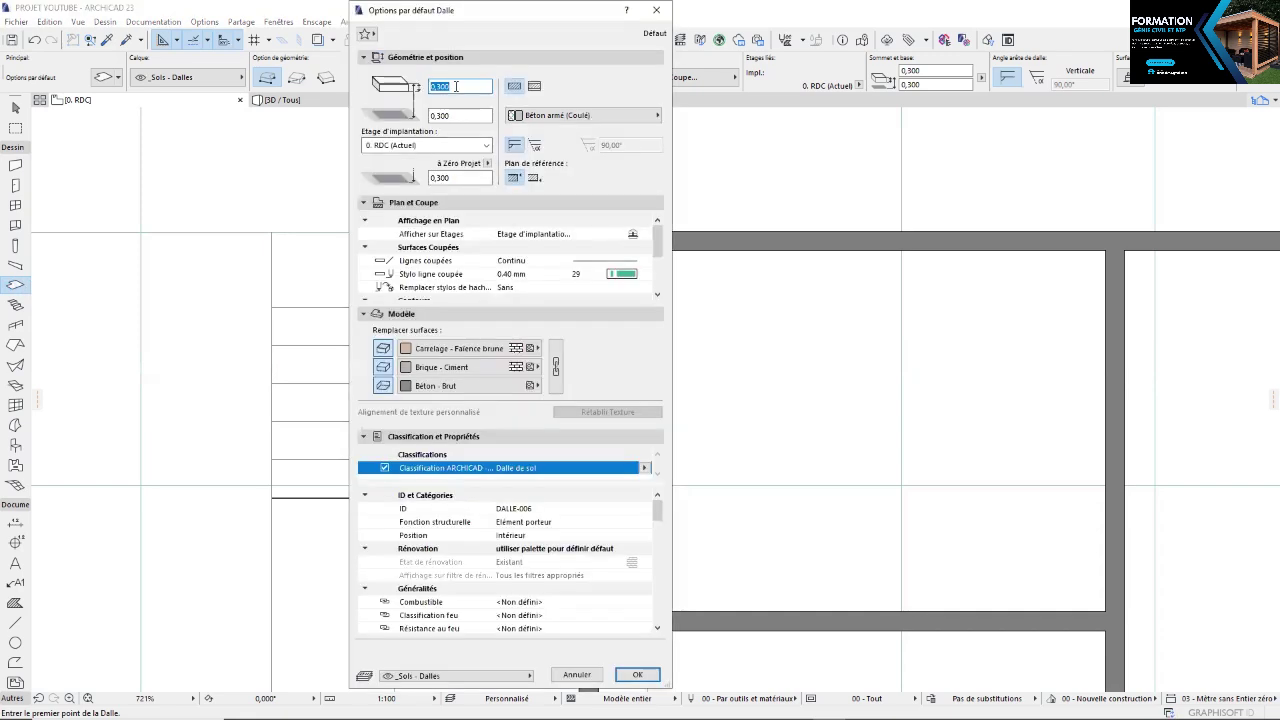
{"action": "type", "text": "0,3"}
{"action": "key", "text": "BackSpace"}
{"action": "type", "text": "15"}
{"action": "left_click", "coordinate": [457, 116]}
{"action": "key", "text": "BackSpace"}
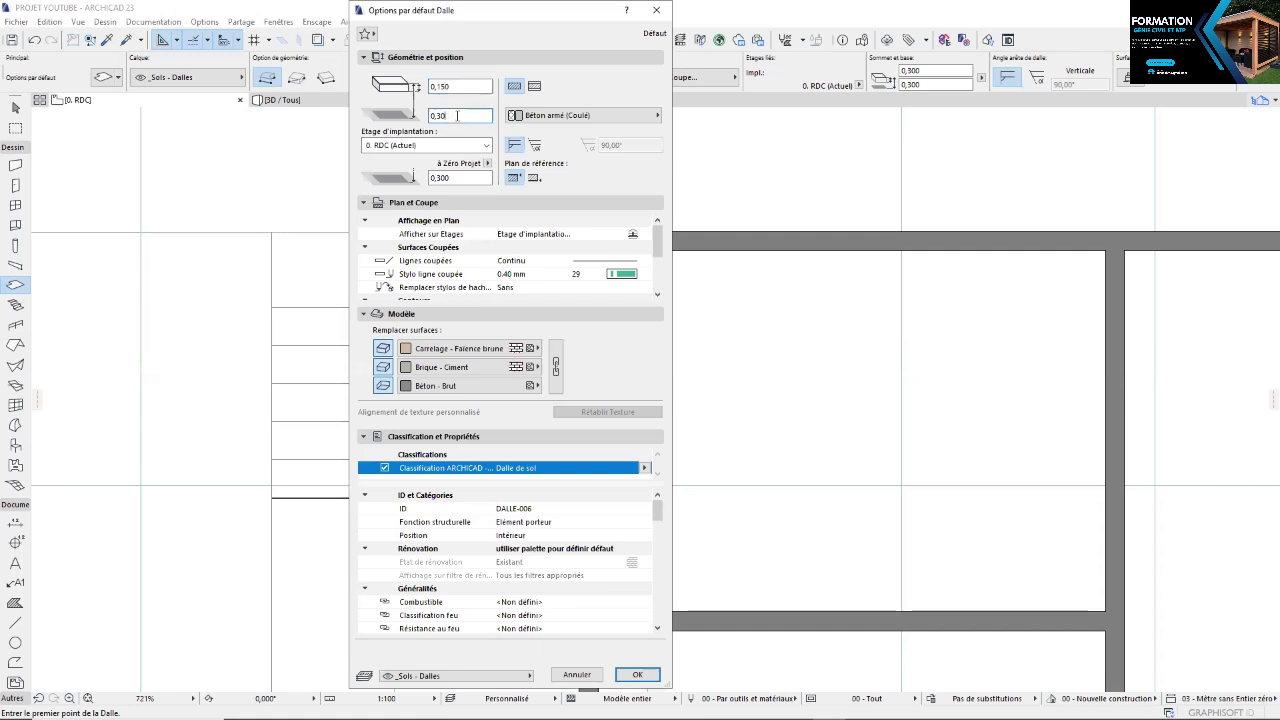
{"action": "key", "text": "BackSpace"}
{"action": "key", "text": "BackSpace"}
{"action": "type", "text": "15"}
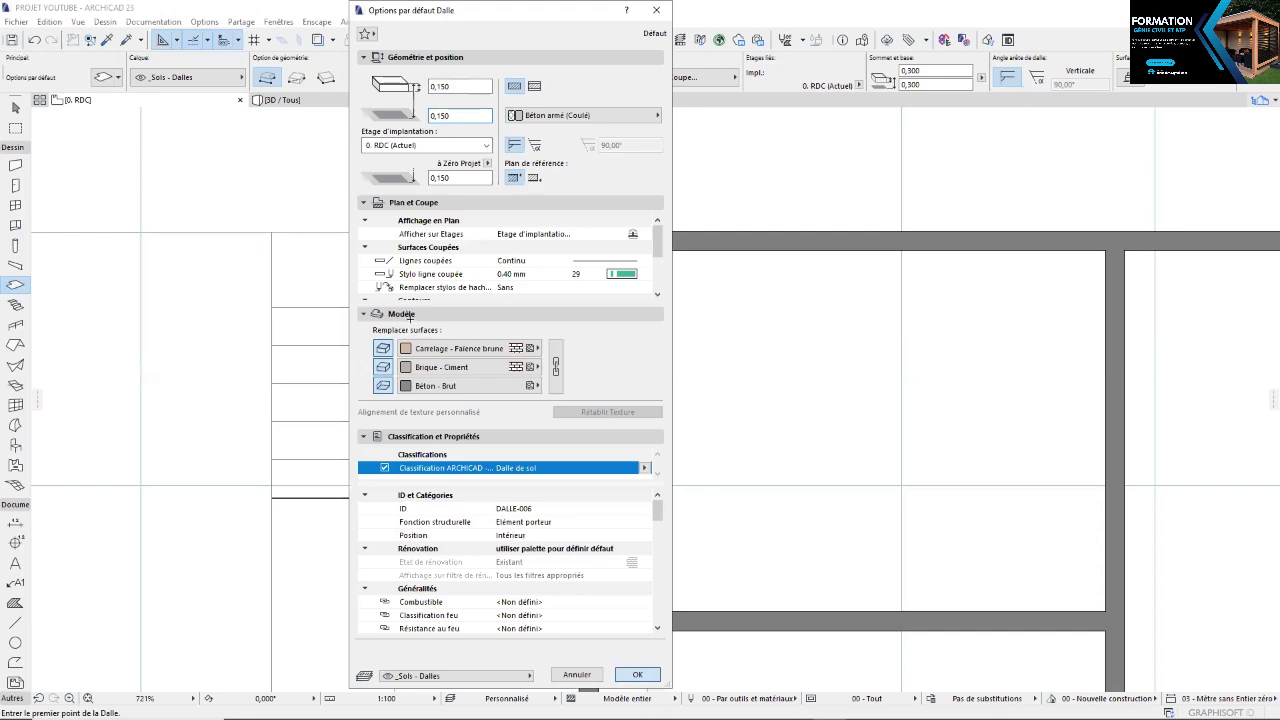
{"action": "key", "text": "Return"}
Examine the entrance steps and their junction with the terrace in 3D
{"action": "left_click", "coordinate": [320, 101]}
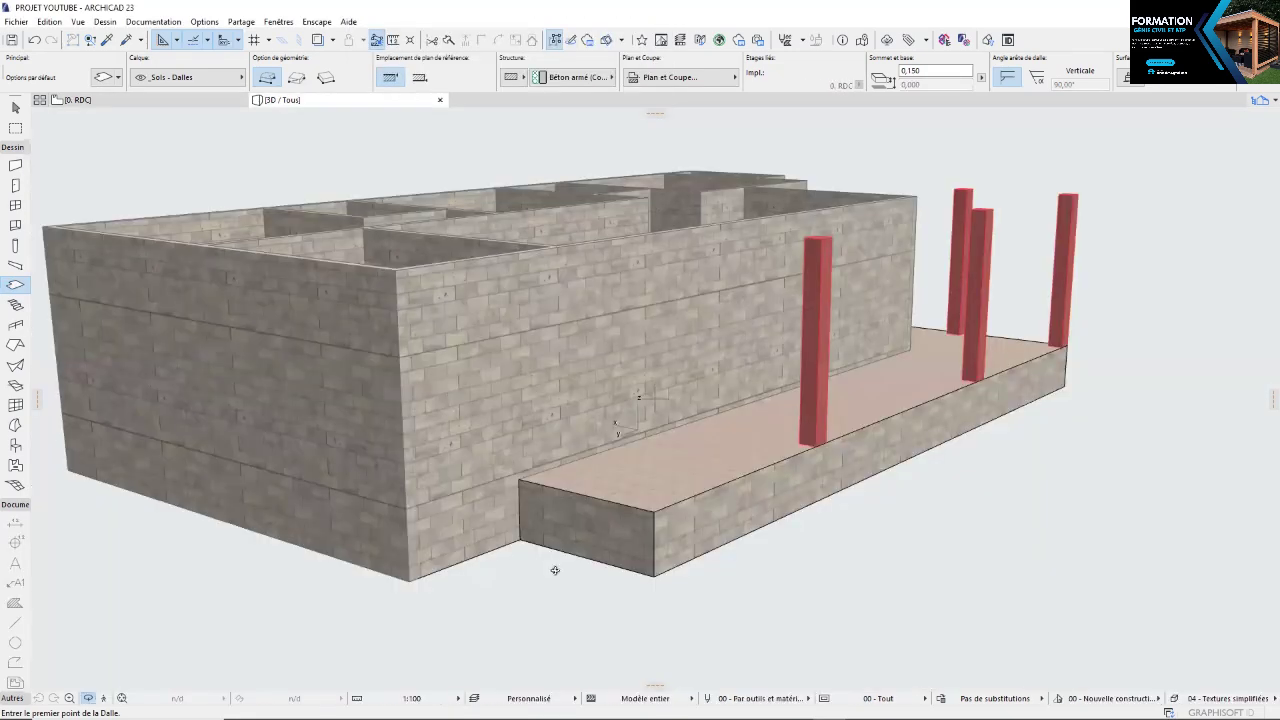
{"action": "scroll", "coordinate": [632, 553], "scroll_direction": "up", "scroll_amount": 3}
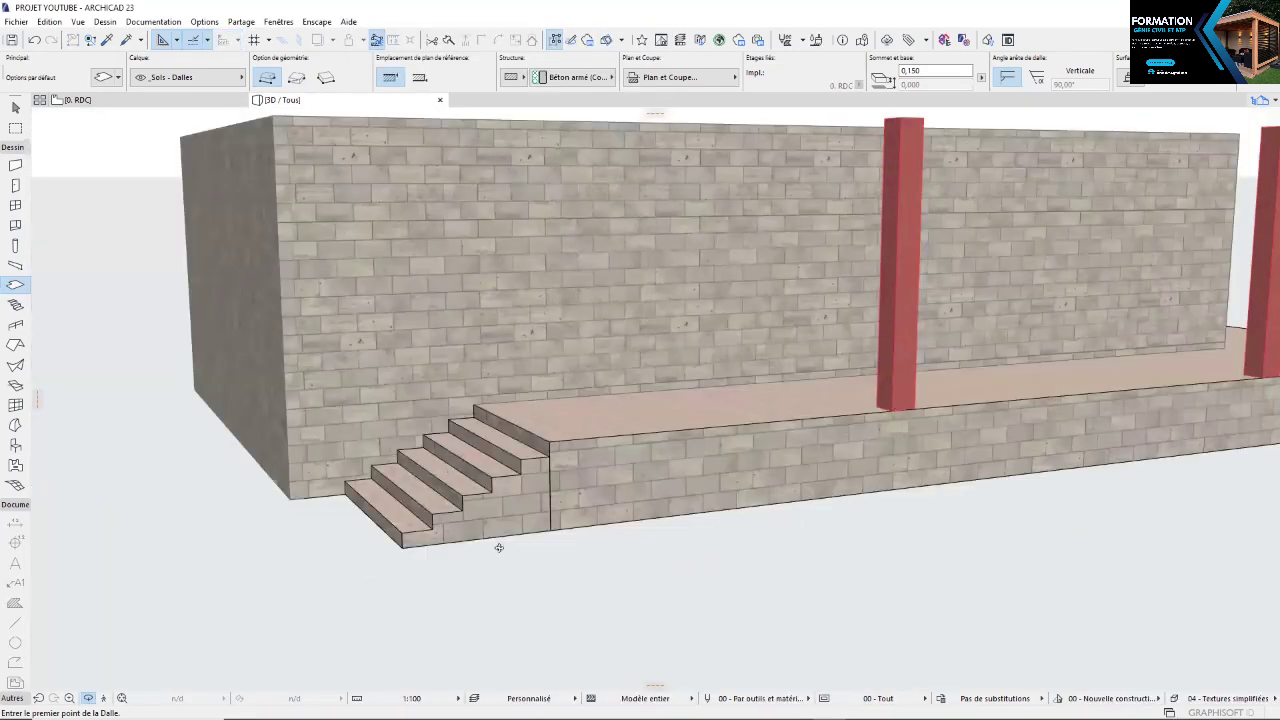
{"action": "scroll", "coordinate": [605, 536], "scroll_direction": "down", "scroll_amount": 5}
{"action": "scroll", "coordinate": [754, 505], "scroll_direction": "up", "scroll_amount": 5}
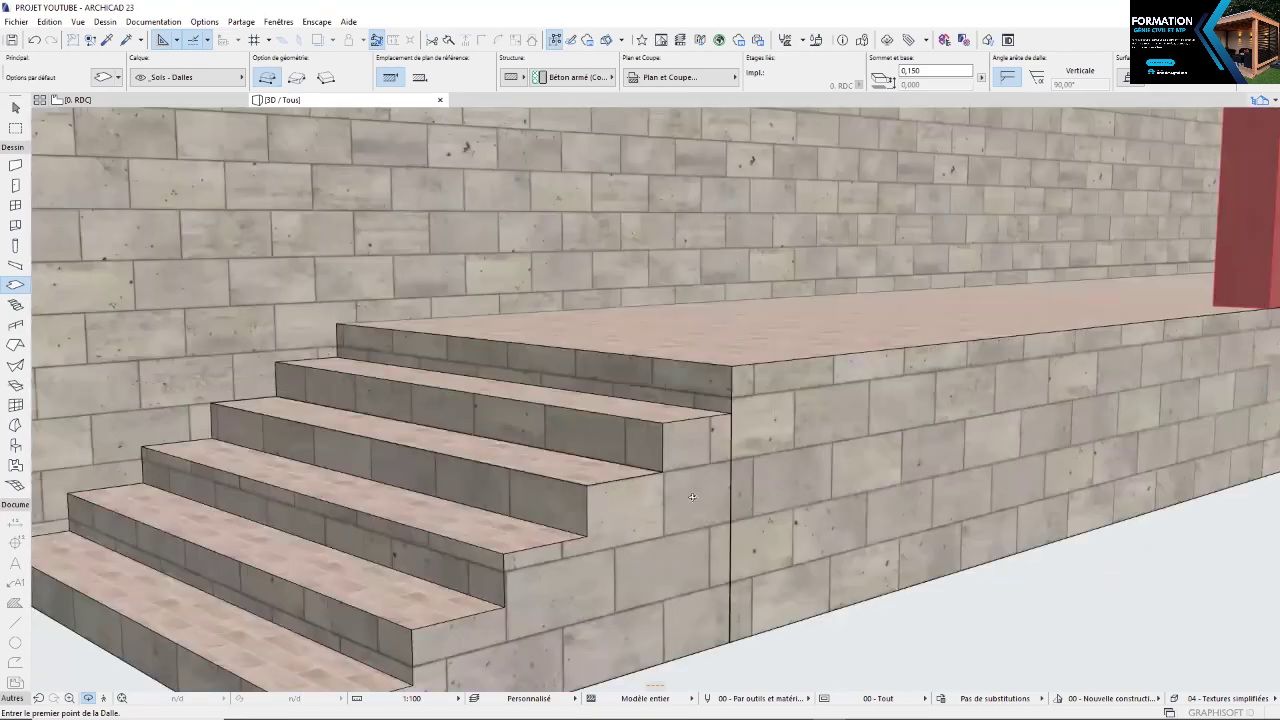
{"action": "scroll", "coordinate": [667, 528], "scroll_direction": "down", "scroll_amount": 4}
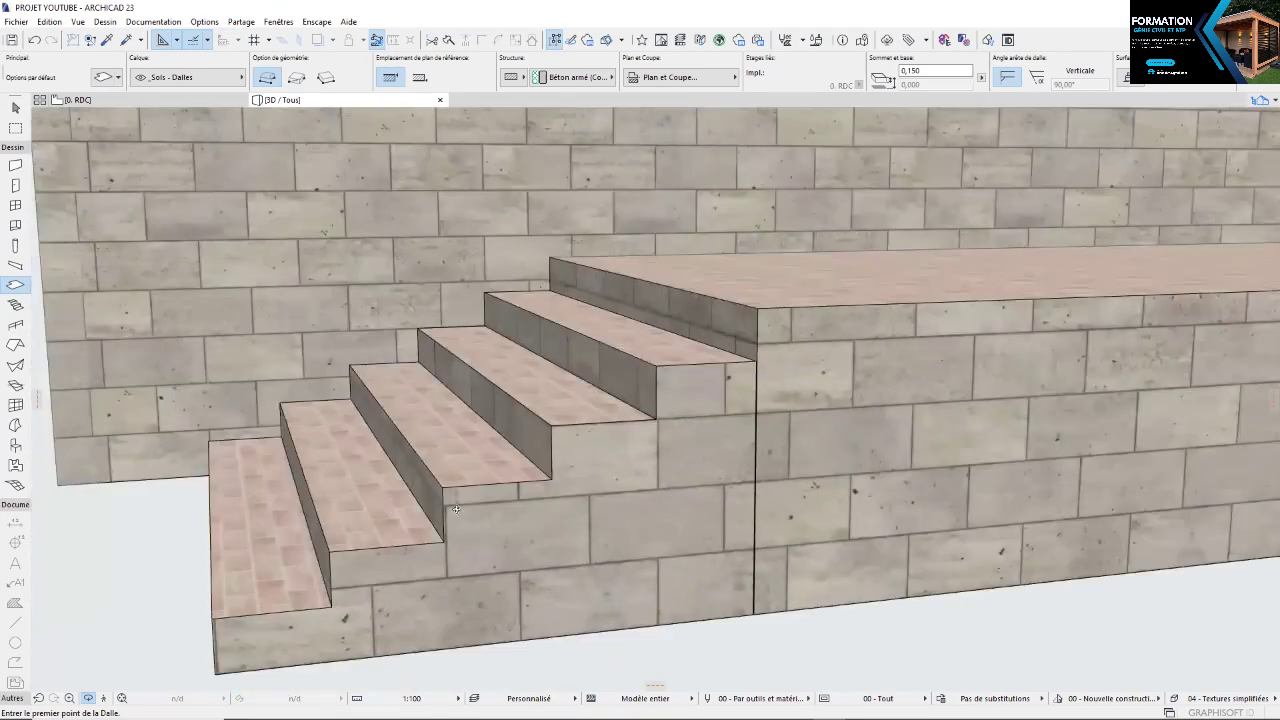
{"action": "scroll", "coordinate": [328, 529], "scroll_direction": "up", "scroll_amount": 2}
{"action": "scroll", "coordinate": [287, 581], "scroll_direction": "down", "scroll_amount": 2}
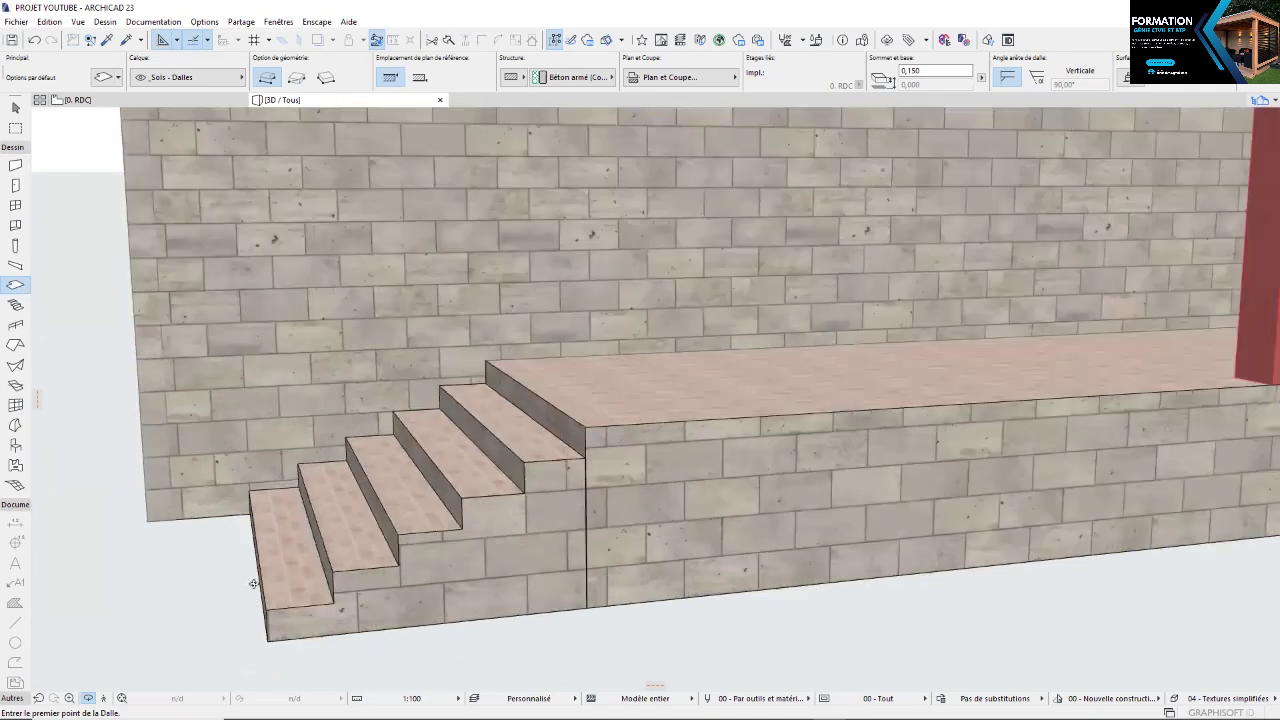
{"action": "scroll", "coordinate": [259, 588], "scroll_direction": "down", "scroll_amount": 5}
{"action": "middle_click_drag", "start_coordinate": [385, 580], "coordinate": [360, 551], "text": "shift"}
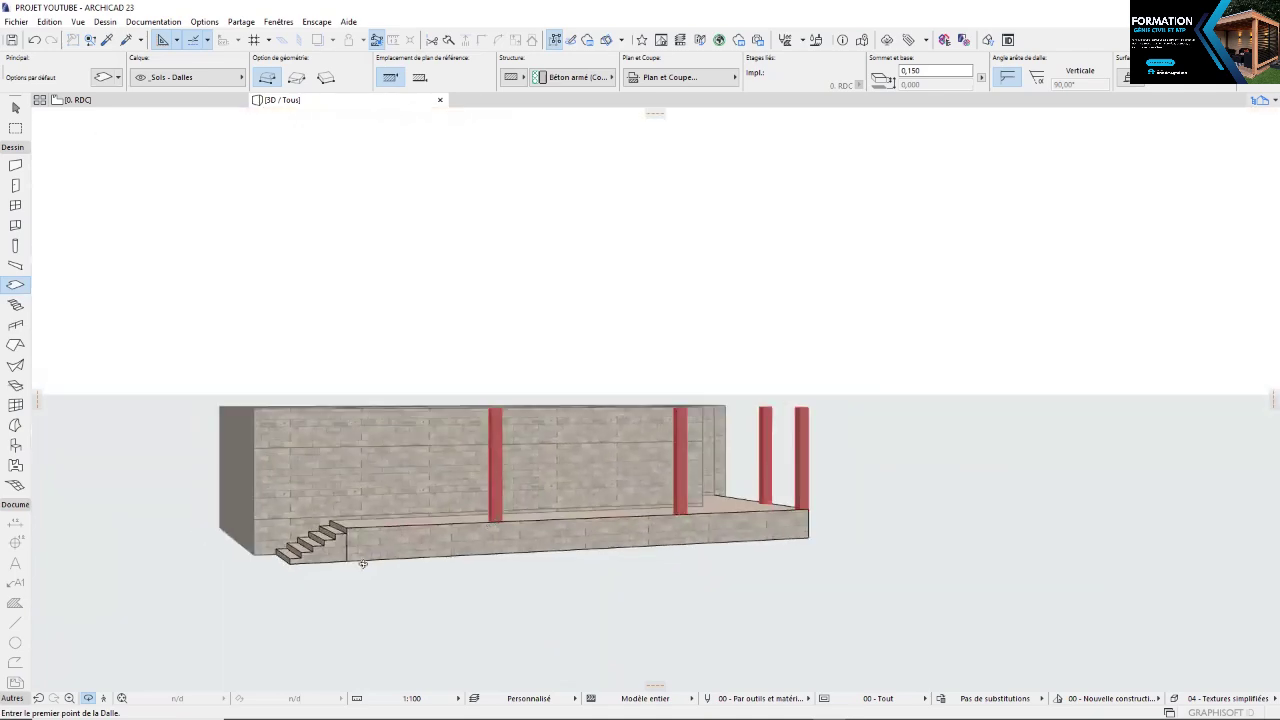
Return to the RDC plan, then switch to the Photos viewer and examine the terrace steps in the View02 and View03 reference renderings
{"action": "left_click", "coordinate": [212, 104]}
{"action": "scroll", "coordinate": [470, 426], "scroll_direction": "down", "scroll_amount": 6}
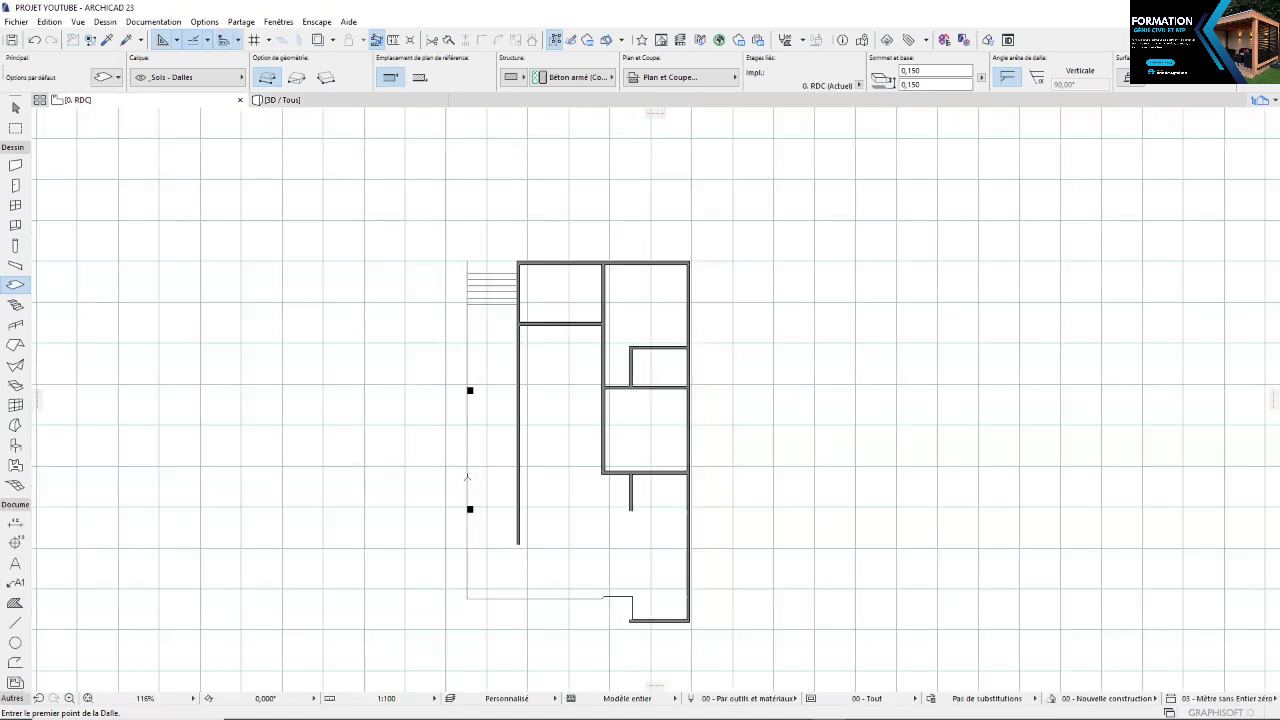
{"action": "scroll", "coordinate": [467, 478], "scroll_direction": "down", "scroll_amount": 2}
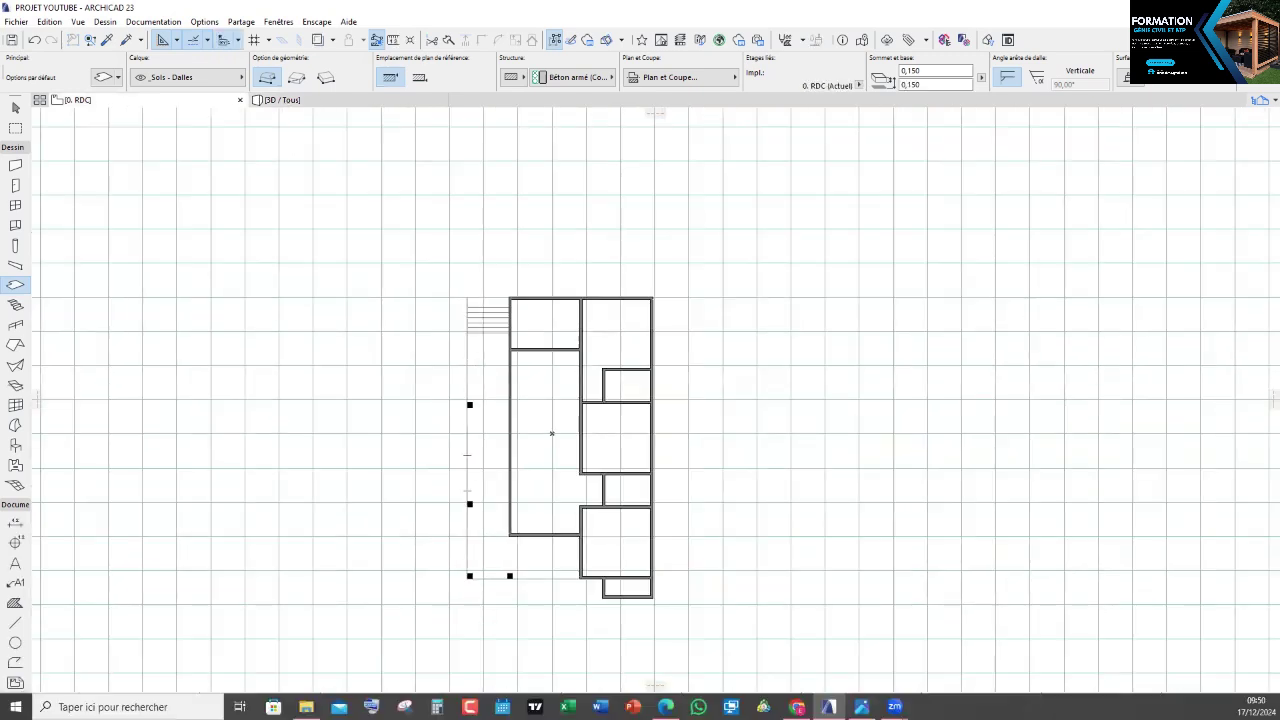
{"action": "left_click", "coordinate": [861, 707]}
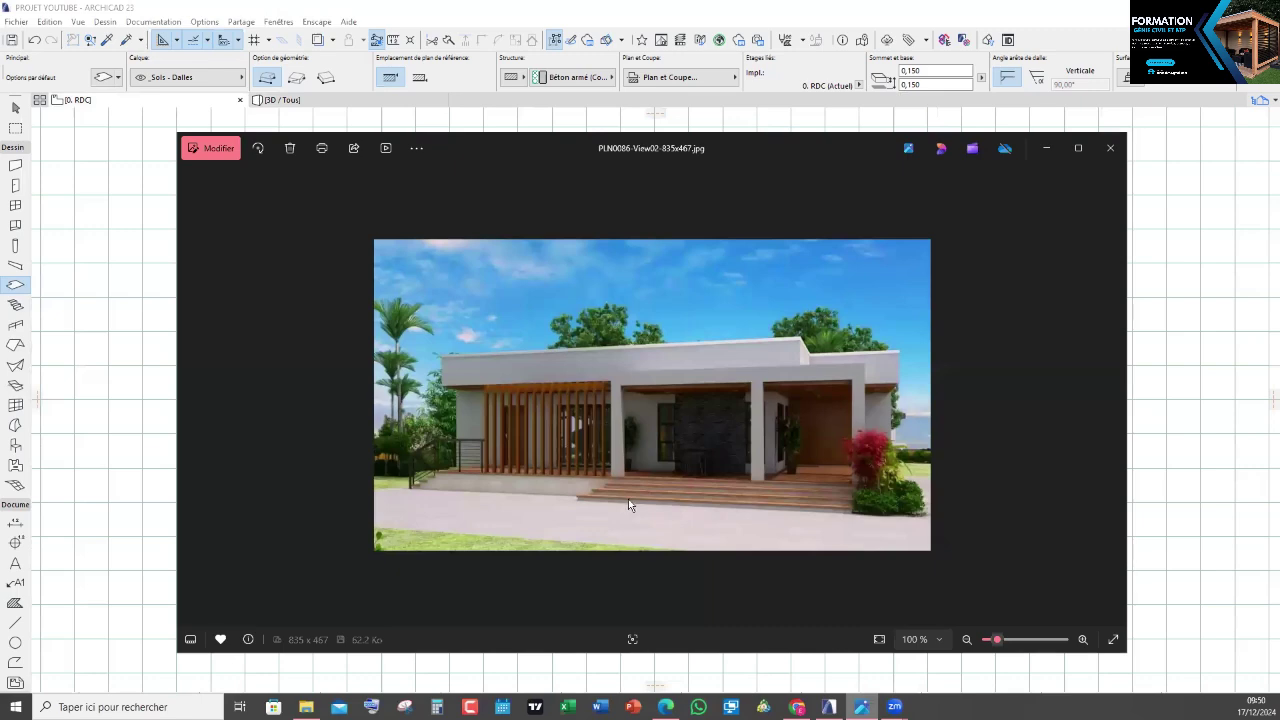
{"action": "scroll", "coordinate": [815, 584], "scroll_direction": "up", "scroll_amount": 2}
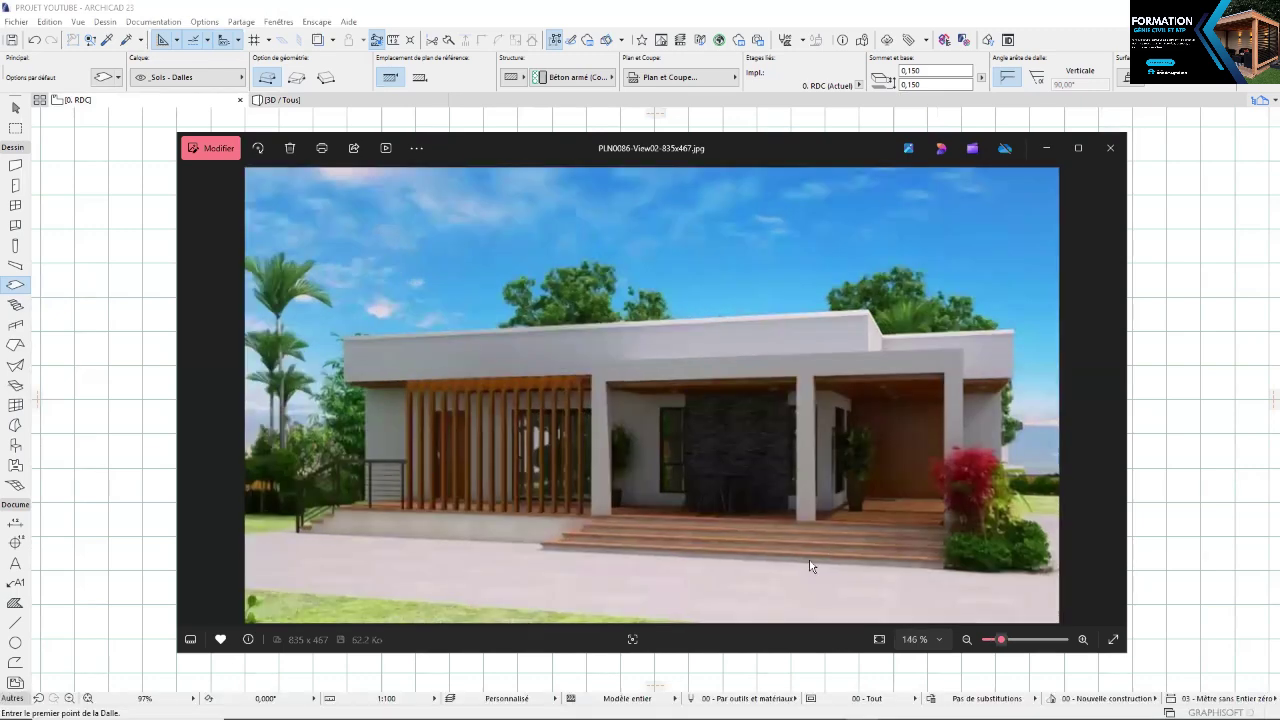
{"action": "scroll", "coordinate": [809, 565], "scroll_direction": "up", "scroll_amount": 3}
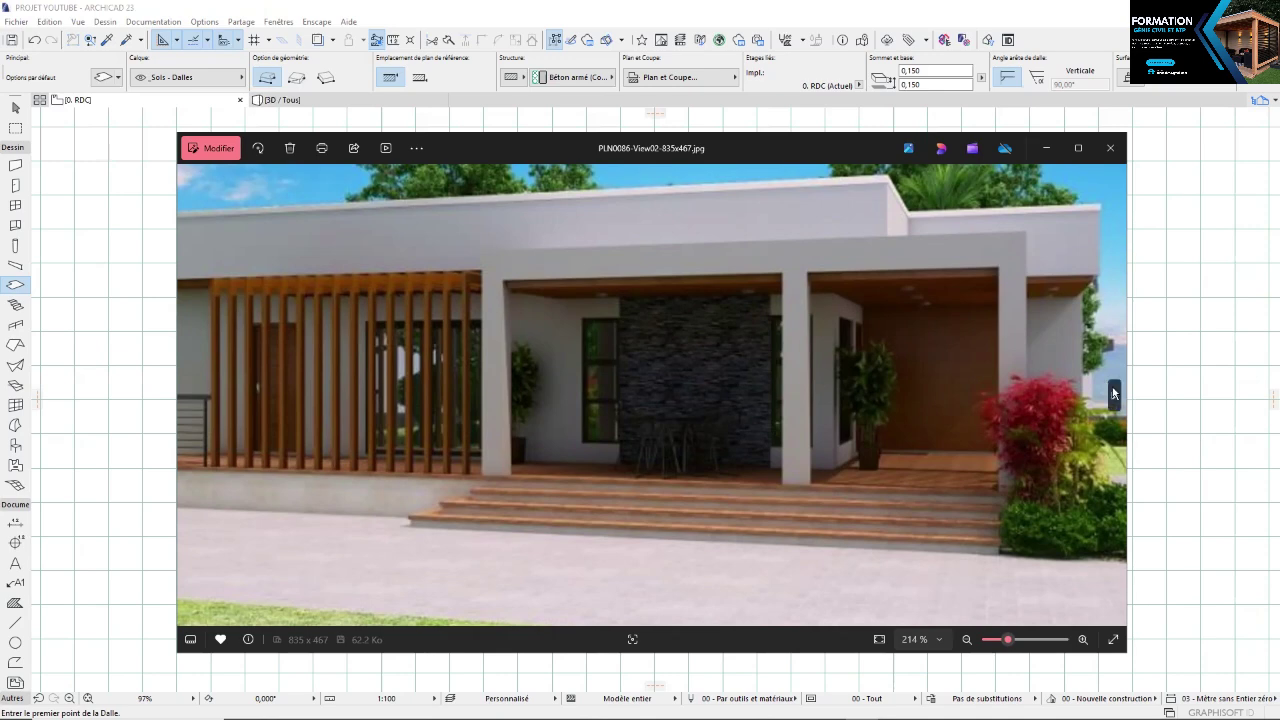
{"action": "left_click", "coordinate": [1113, 392]}
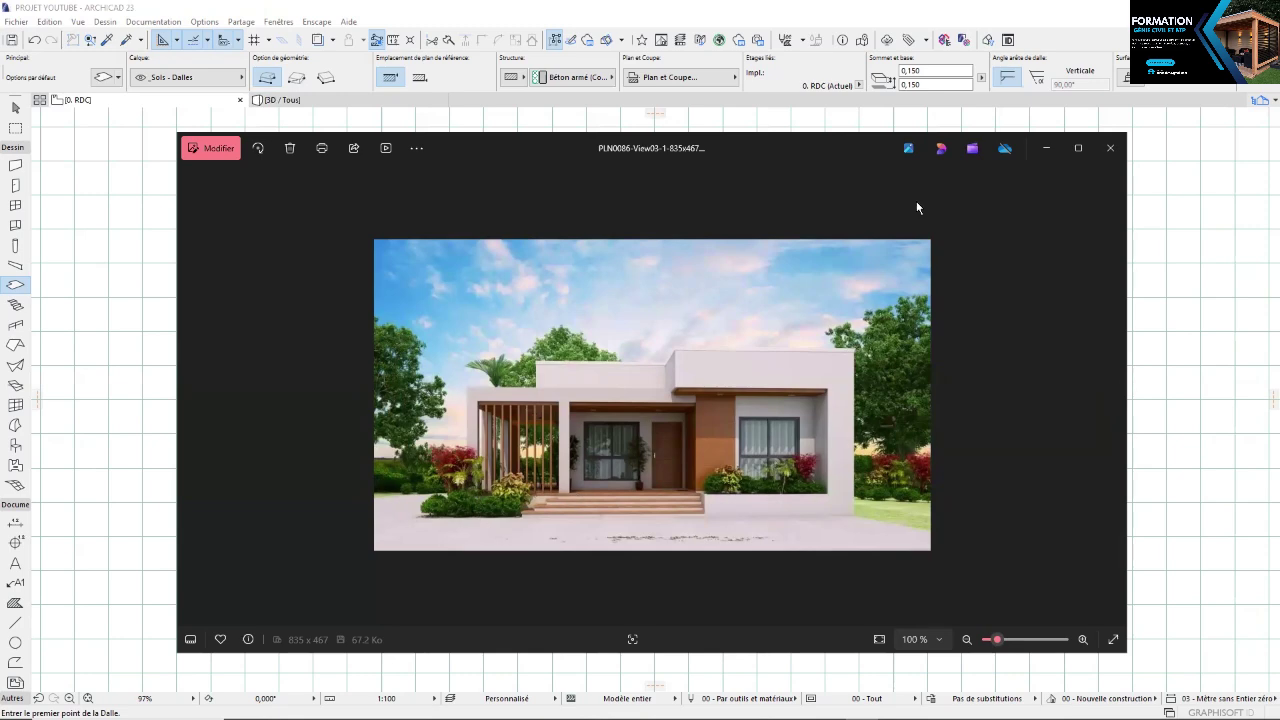
{"action": "left_click", "coordinate": [1046, 149]}
Draw a line along the terrace's outer long edge from its lower corner up to the lower outer corner of the uppermost column
{"action": "scroll", "coordinate": [380, 600], "scroll_direction": "up", "scroll_amount": 2}
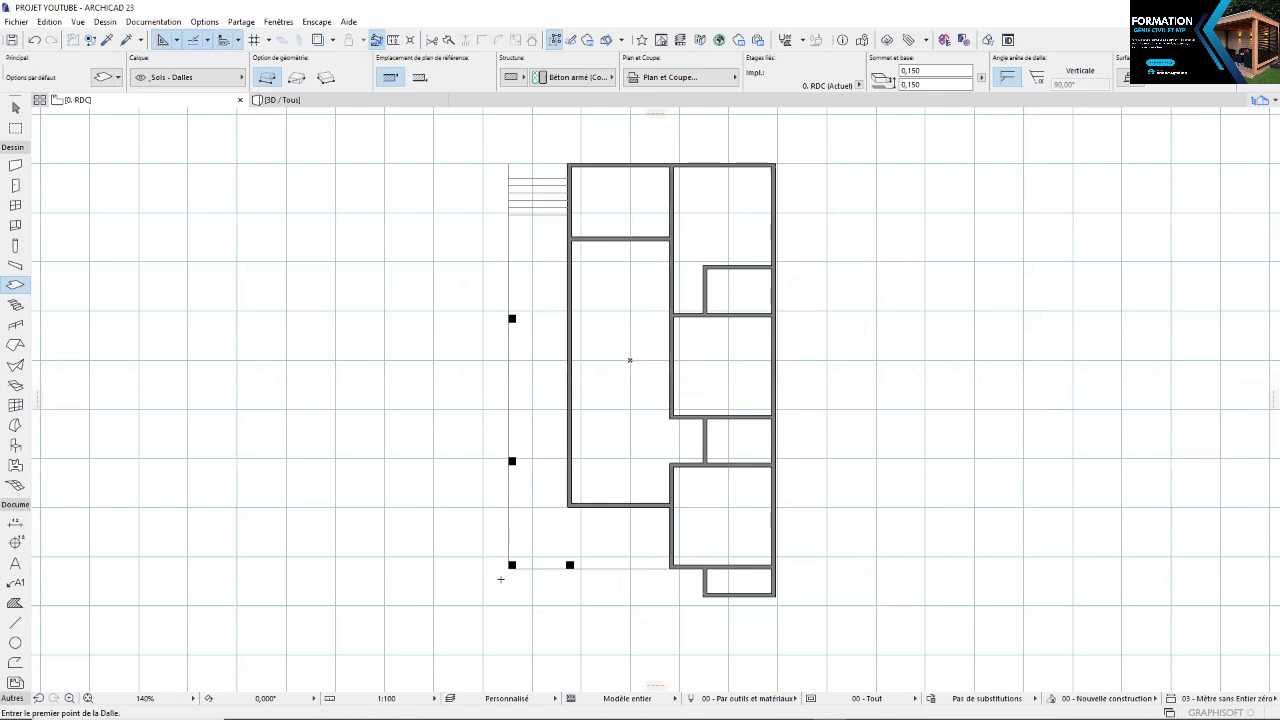
{"action": "scroll", "coordinate": [475, 513], "scroll_direction": "up", "scroll_amount": 1}
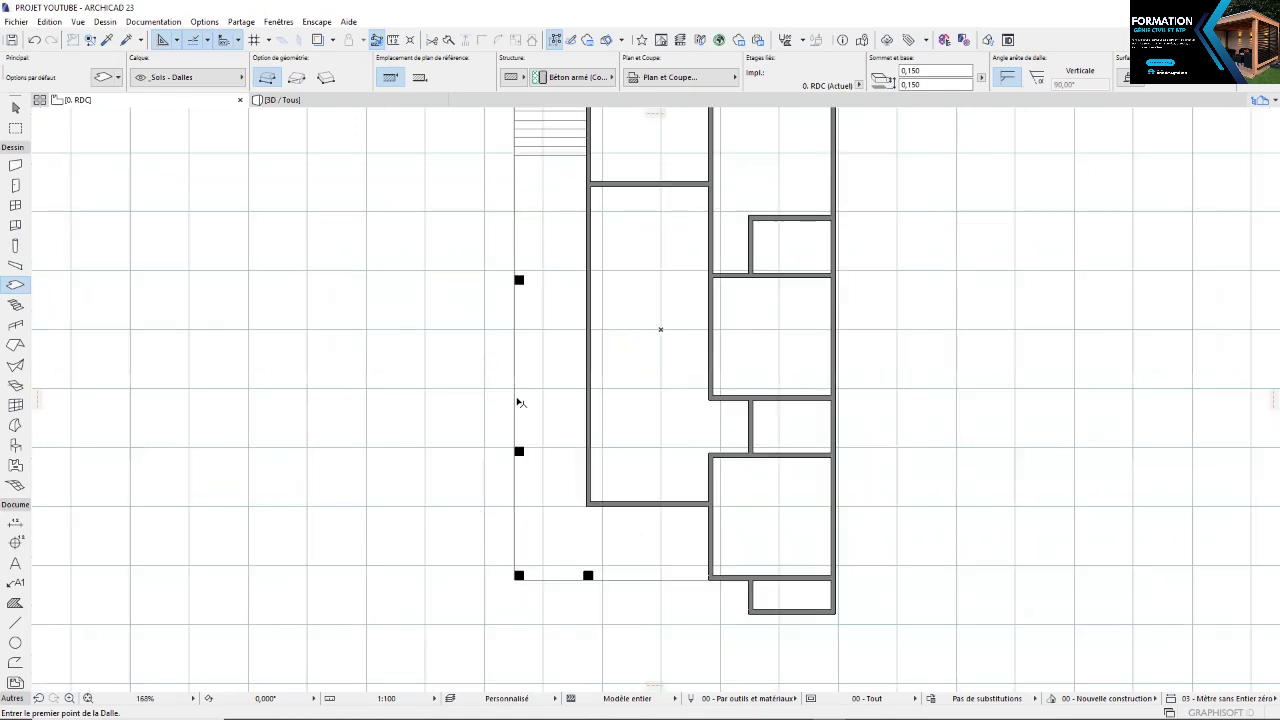
{"action": "left_click", "coordinate": [15, 622]}
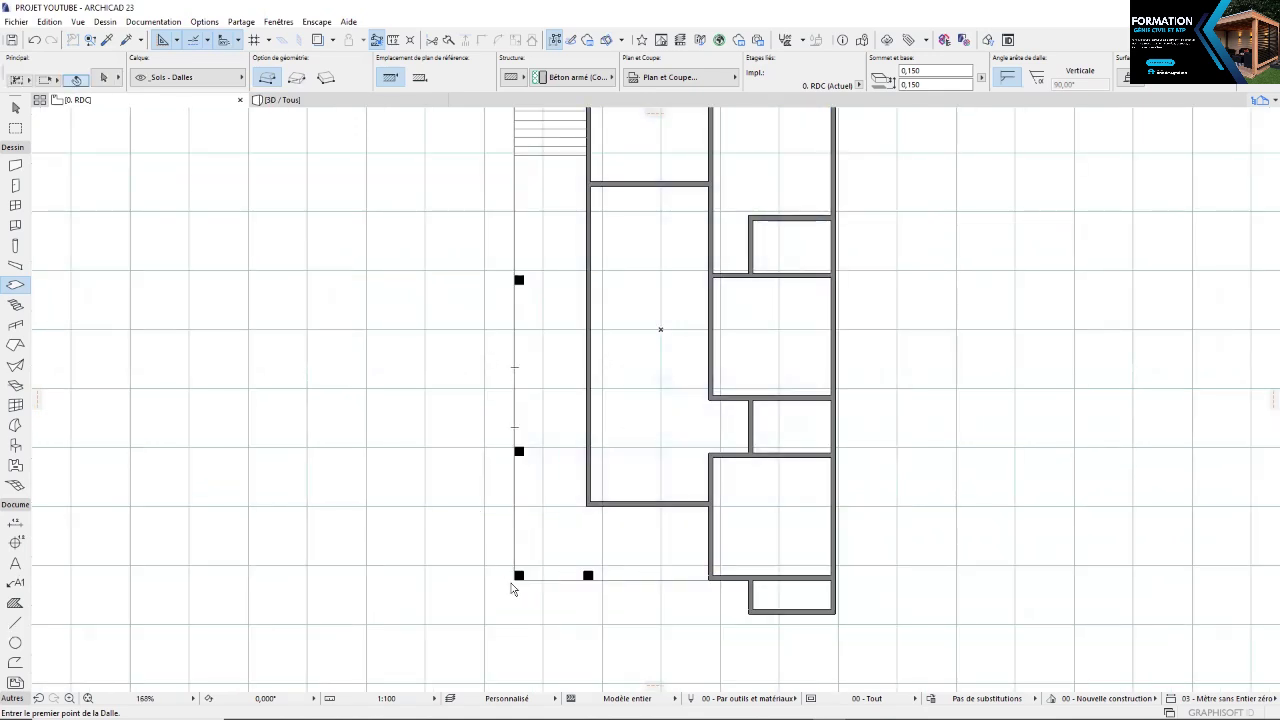
{"action": "left_click", "coordinate": [518, 576]}
{"action": "scroll", "coordinate": [518, 282], "scroll_direction": "up", "scroll_amount": 7}
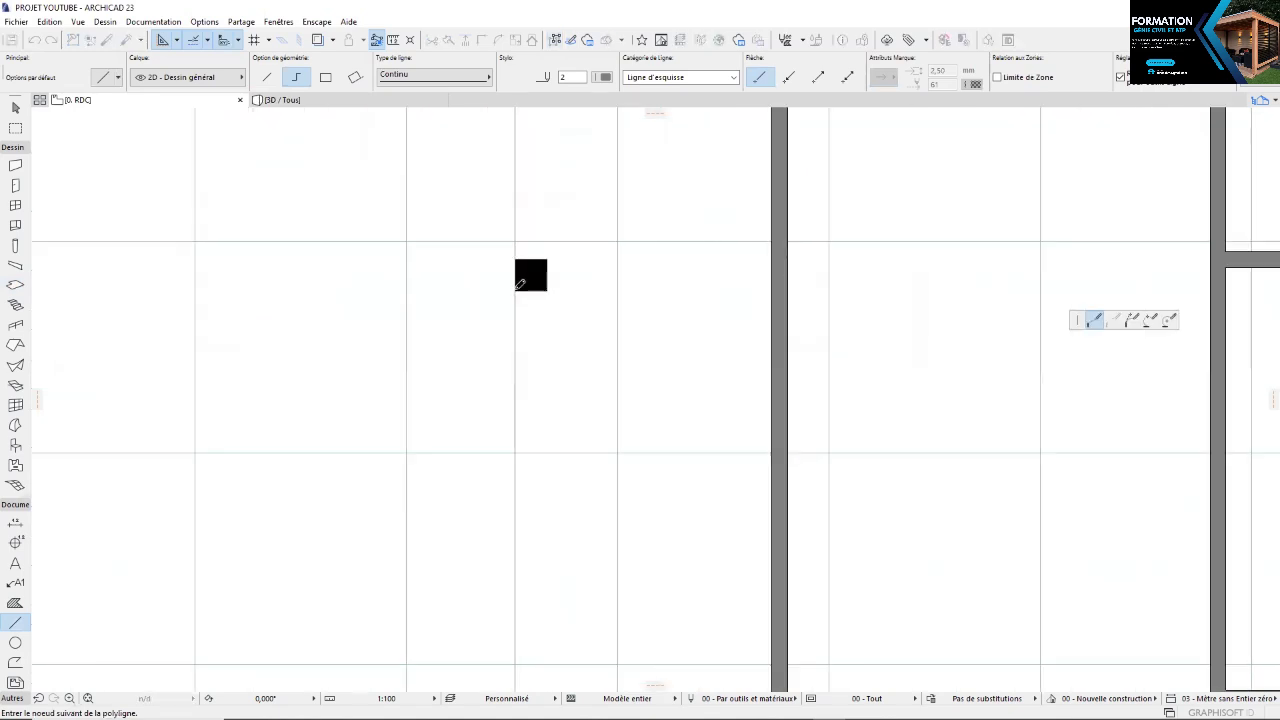
{"action": "double_click", "coordinate": [517, 286]}
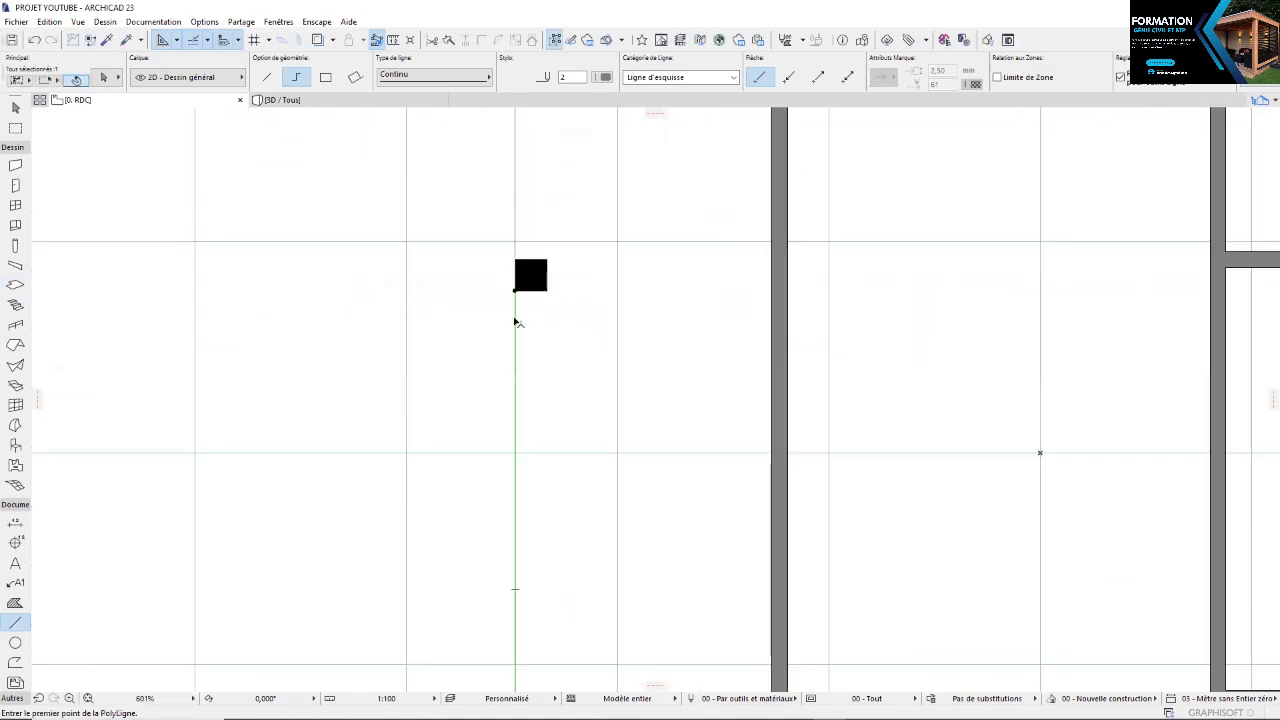
Duplicate the line outward from the terrace with propagated copies at 0.30 m spacing to make five parallel step lines
{"action": "right_click", "coordinate": [515, 325]}
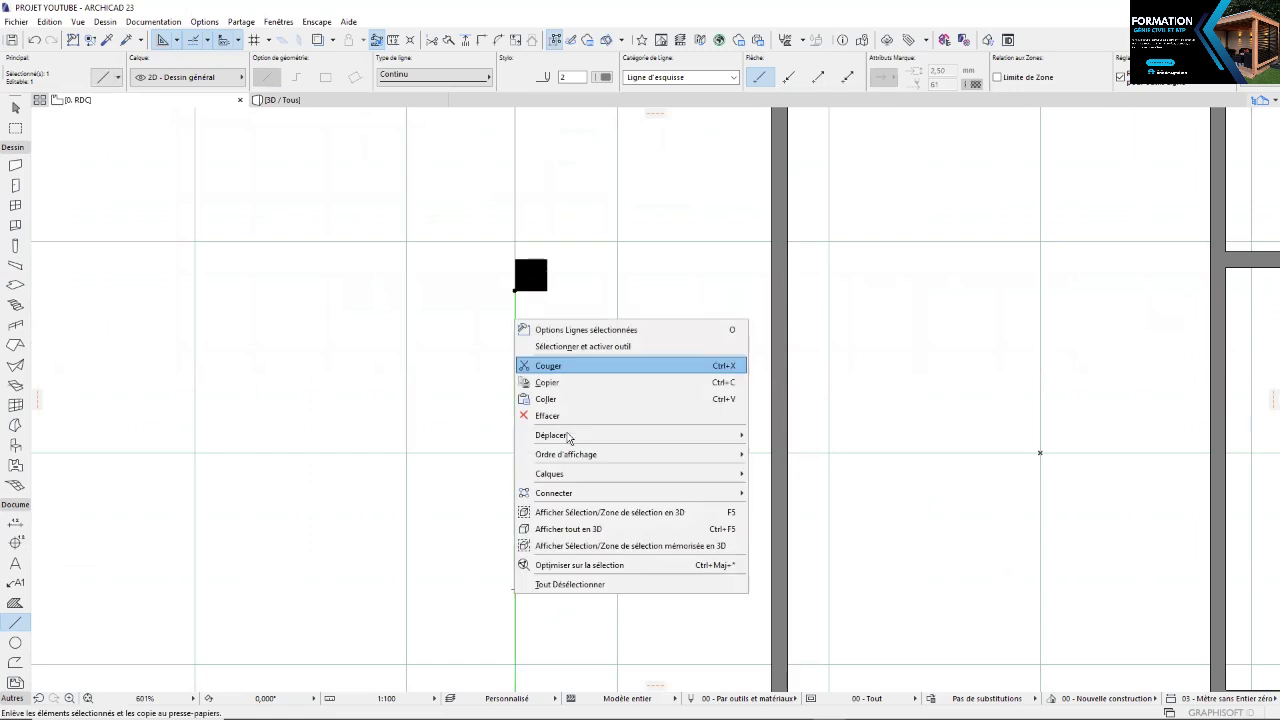
{"action": "mouse_move", "coordinate": [651, 435]}
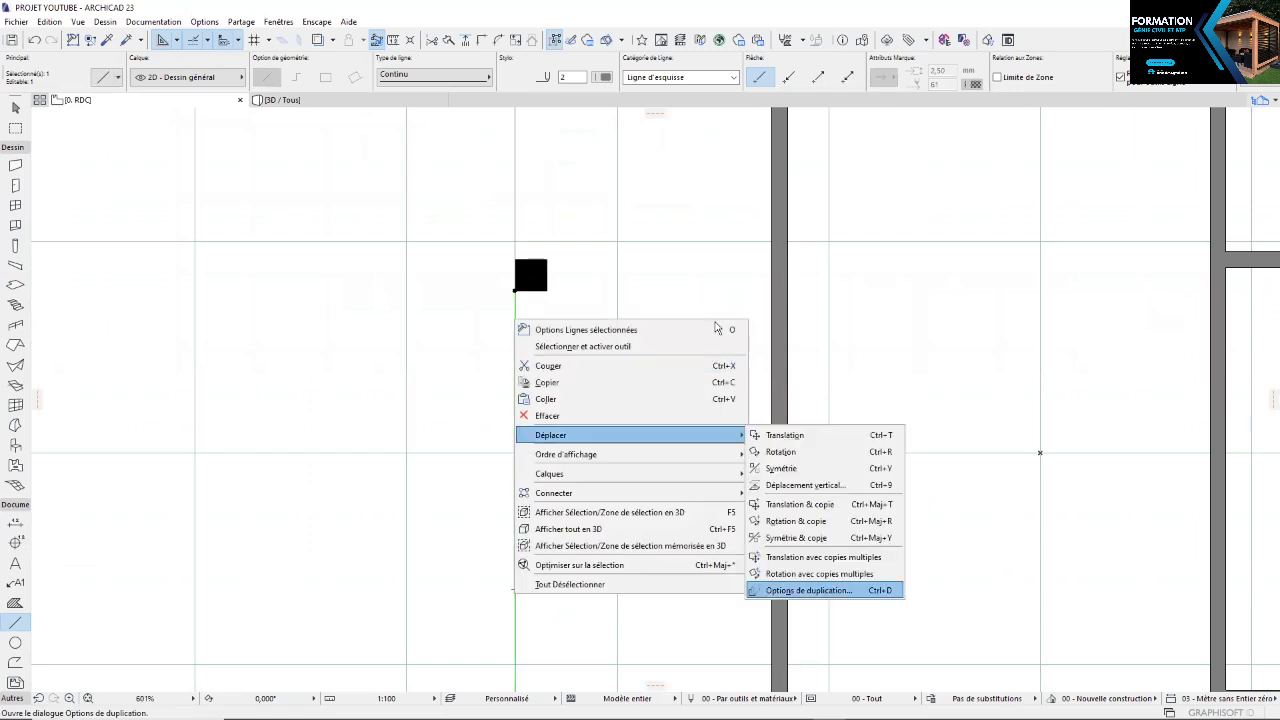
{"action": "left_click", "coordinate": [830, 592]}
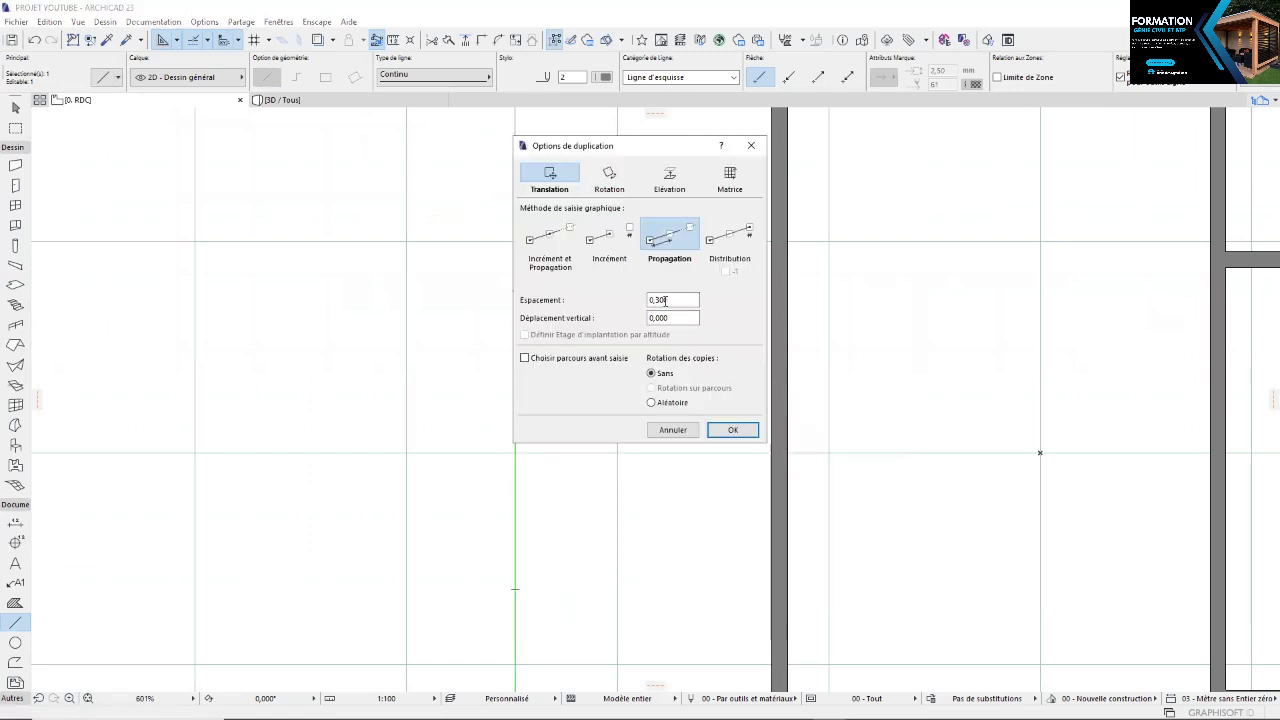
{"action": "left_click", "coordinate": [733, 430]}
{"action": "left_click", "coordinate": [516, 292]}
{"action": "scroll", "coordinate": [546, 534], "scroll_direction": "down", "scroll_amount": 3}
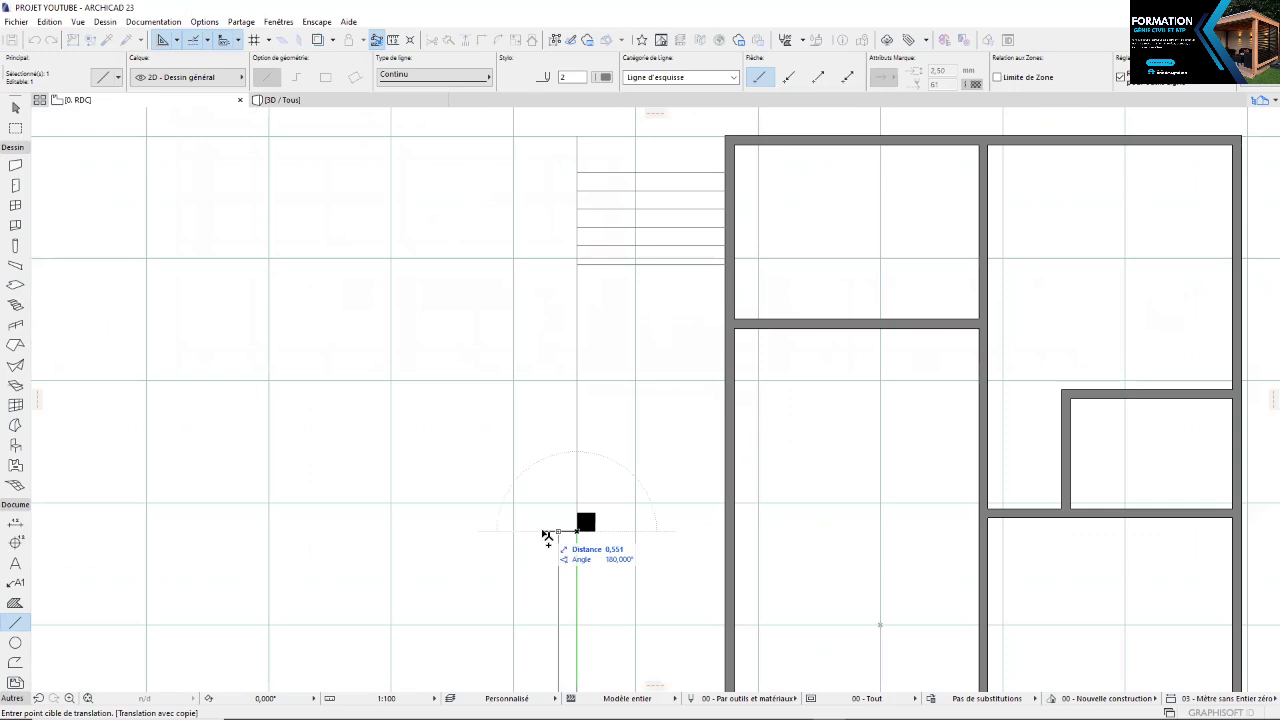
{"action": "middle_click_drag", "start_coordinate": [543, 529], "coordinate": [543, 306]}
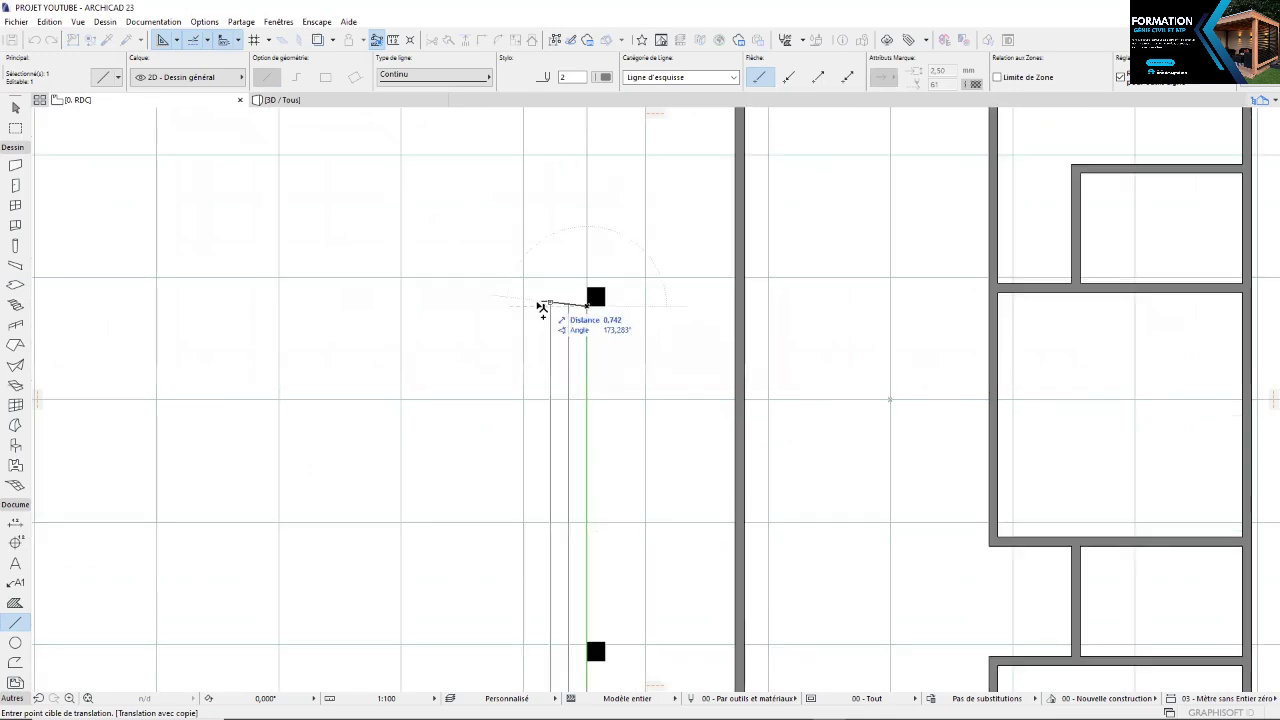
{"action": "left_click", "coordinate": [480, 306]}
{"action": "scroll", "coordinate": [478, 320], "scroll_direction": "down", "scroll_amount": 2}
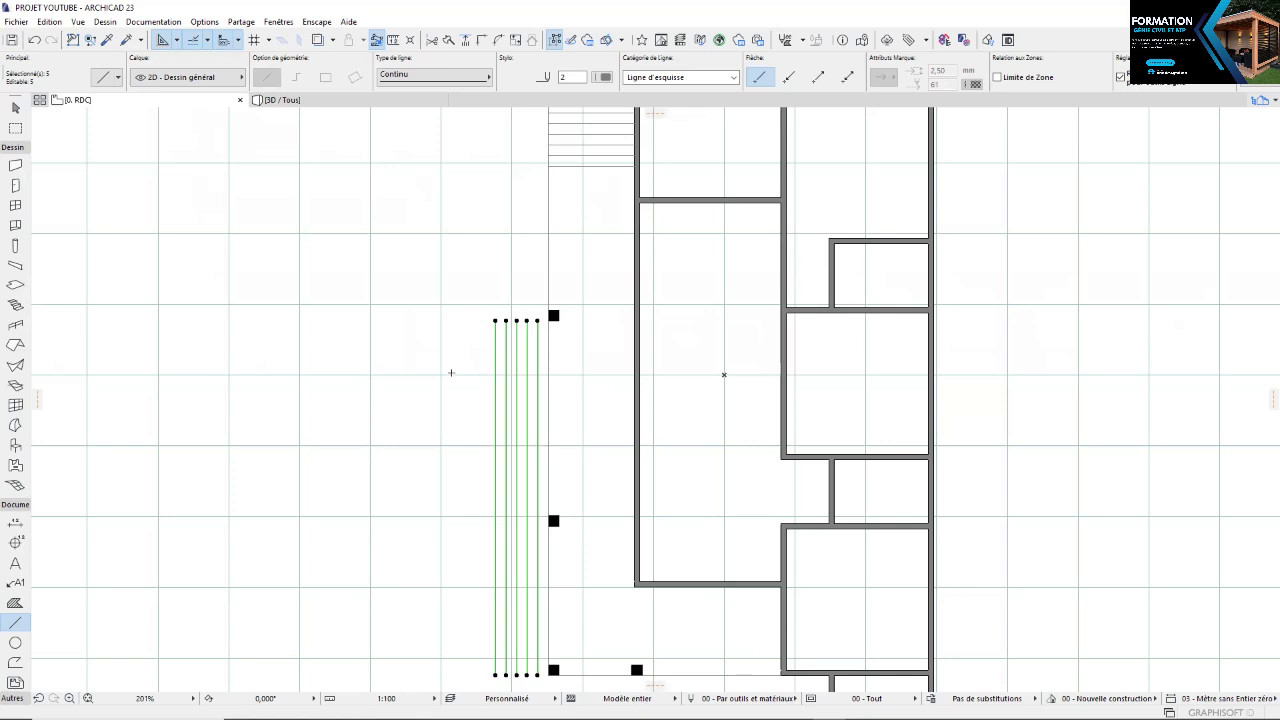
{"action": "key", "text": "Escape"}
Join the first step line to the uppermost column with a short line, and duplicate it five times towards the entrance steps at equal spacing
{"action": "scroll", "coordinate": [460, 500], "scroll_direction": "down", "scroll_amount": 2}
{"action": "scroll", "coordinate": [534, 551], "scroll_direction": "up", "scroll_amount": 5}
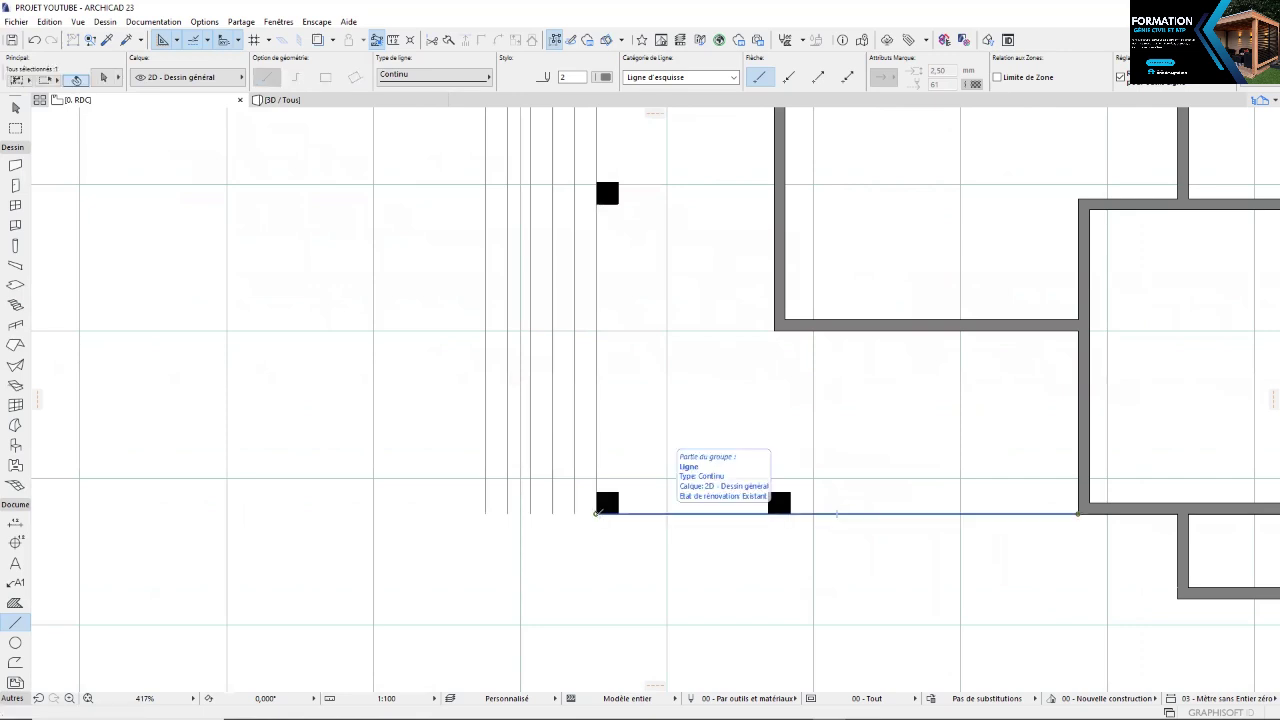
{"action": "middle_click_drag", "start_coordinate": [508, 145], "coordinate": [528, 383]}
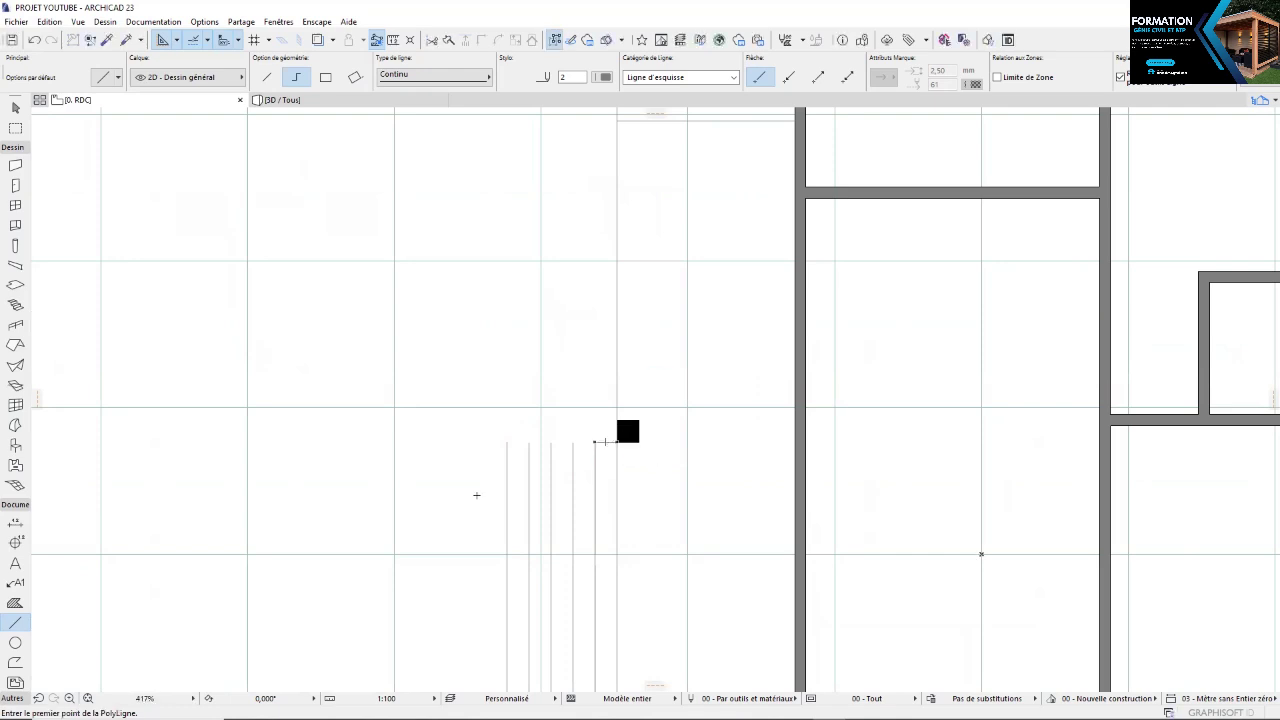
{"action": "scroll", "coordinate": [605, 444], "scroll_direction": "up", "scroll_amount": 4}
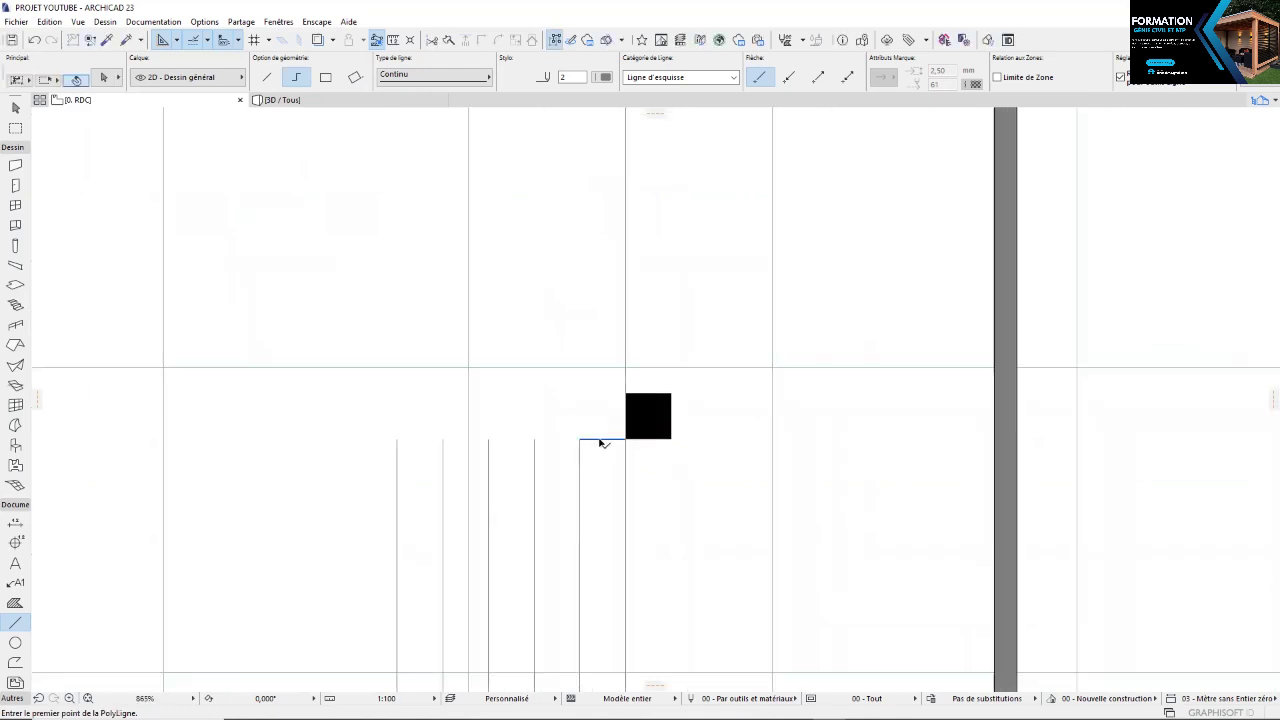
{"action": "left_click", "coordinate": [601, 440], "text": "shift"}
{"action": "right_click", "coordinate": [600, 440]}
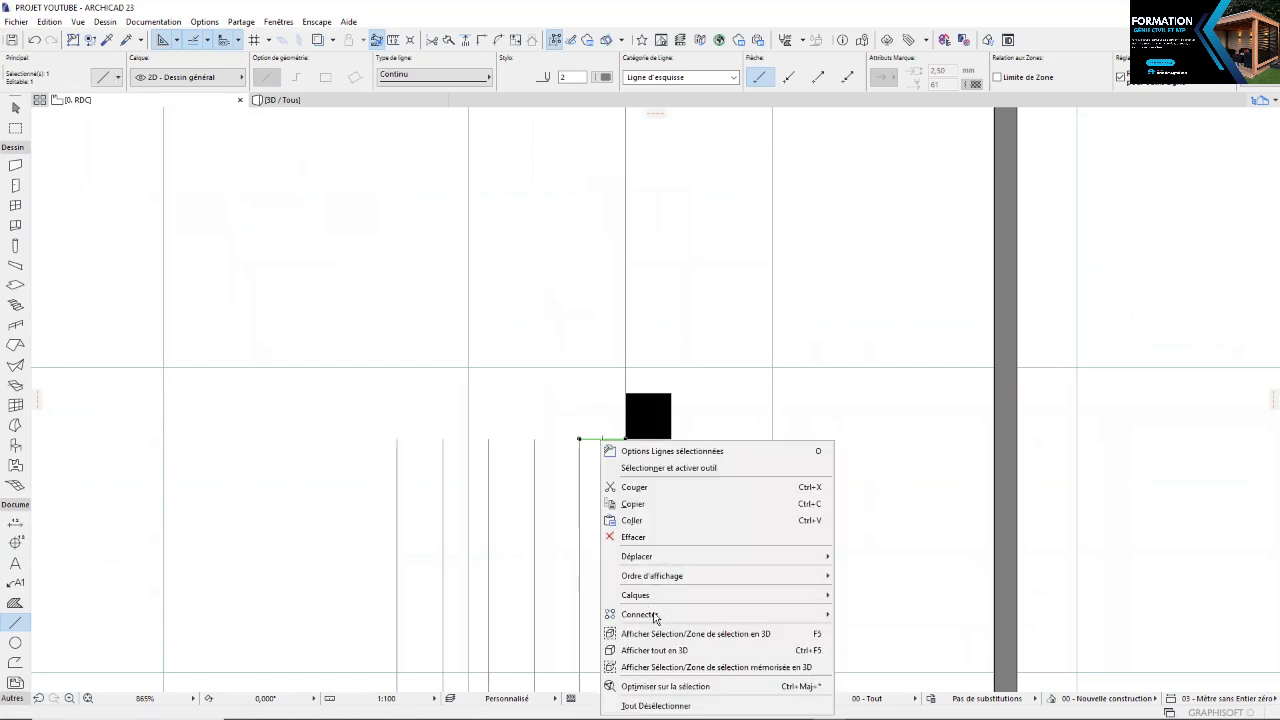
{"action": "mouse_move", "coordinate": [659, 558]}
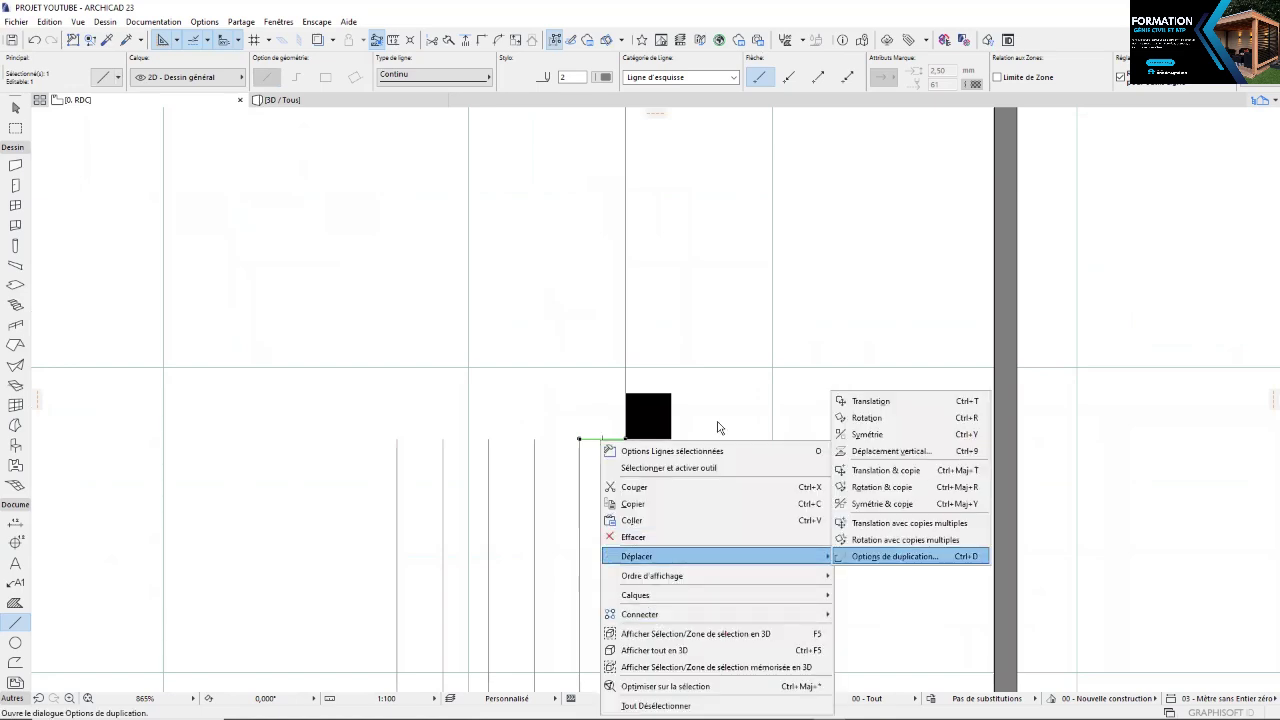
{"action": "left_click", "coordinate": [900, 554]}
{"action": "key", "text": "Return"}
{"action": "left_click", "coordinate": [625, 439]}
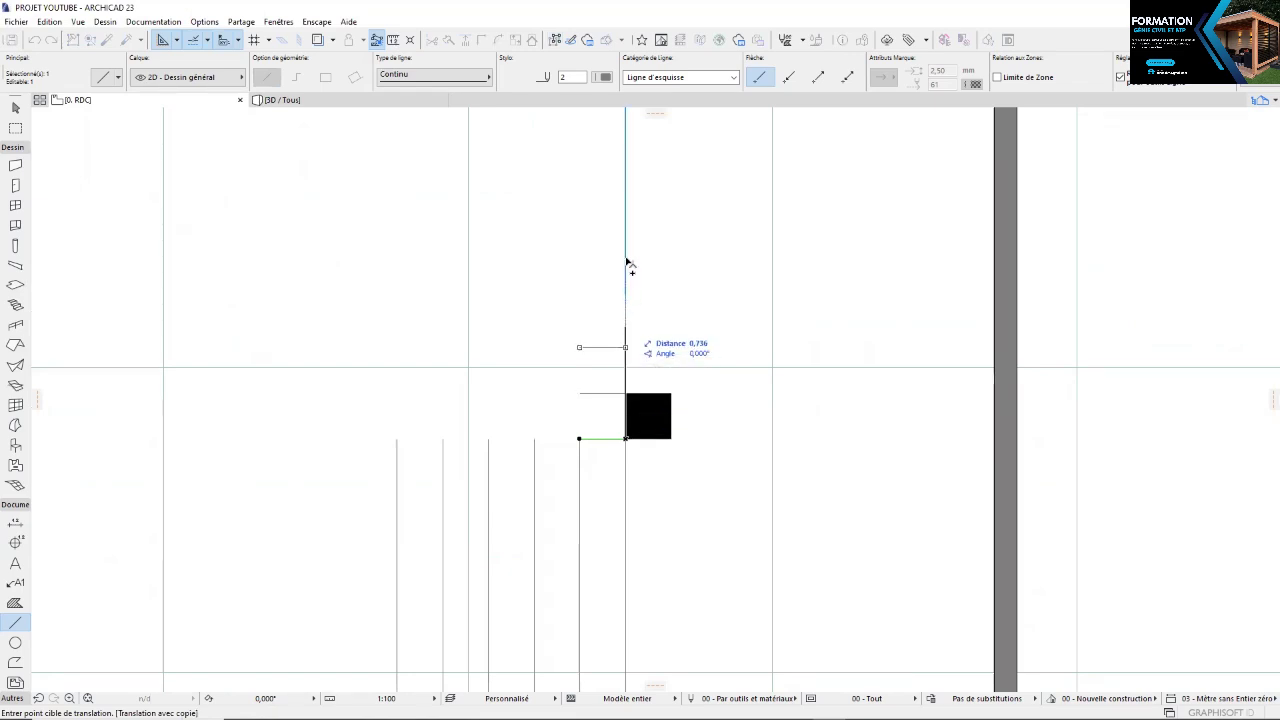
{"action": "left_click", "coordinate": [627, 211]}
{"action": "key", "text": "Escape"}
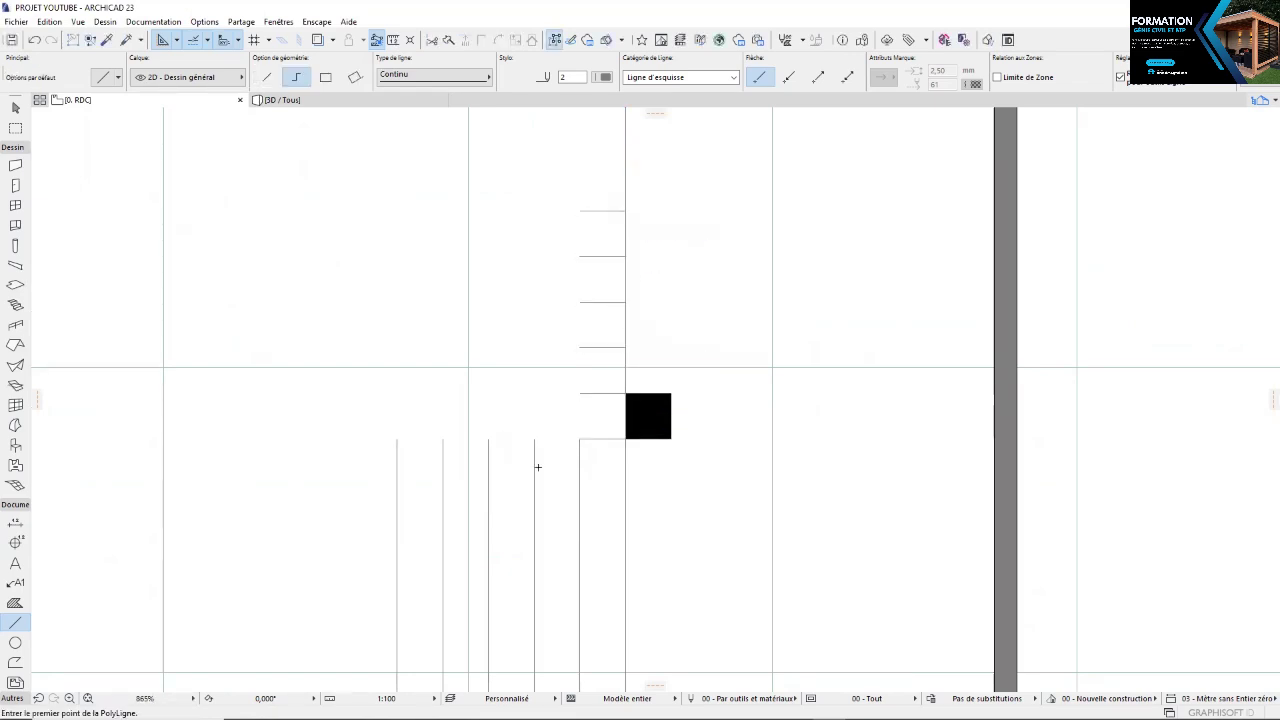
Join the copied short lines with the four outer step lines into square corners, and delete the surplus uppermost short line
{"action": "left_click", "coordinate": [580, 393]}
{"action": "left_click", "coordinate": [534, 393]}
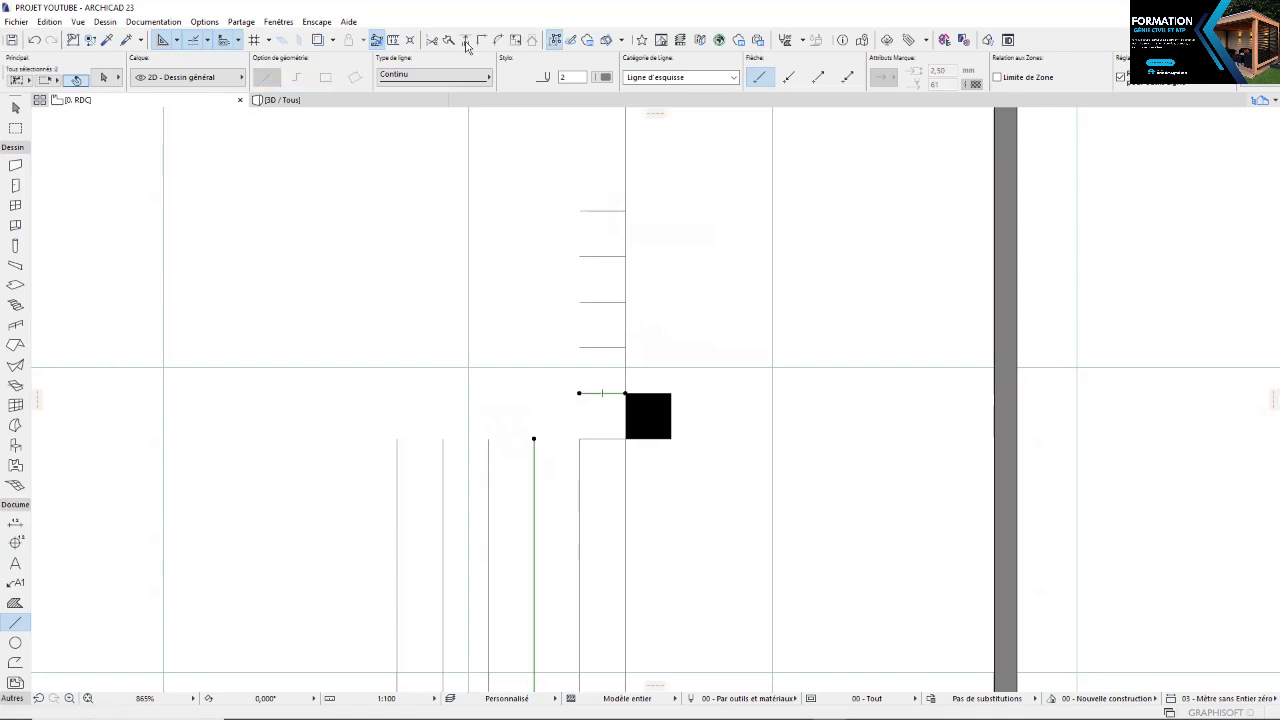
{"action": "double_click", "coordinate": [534, 438]}
{"action": "left_click", "coordinate": [603, 347], "text": "shift"}
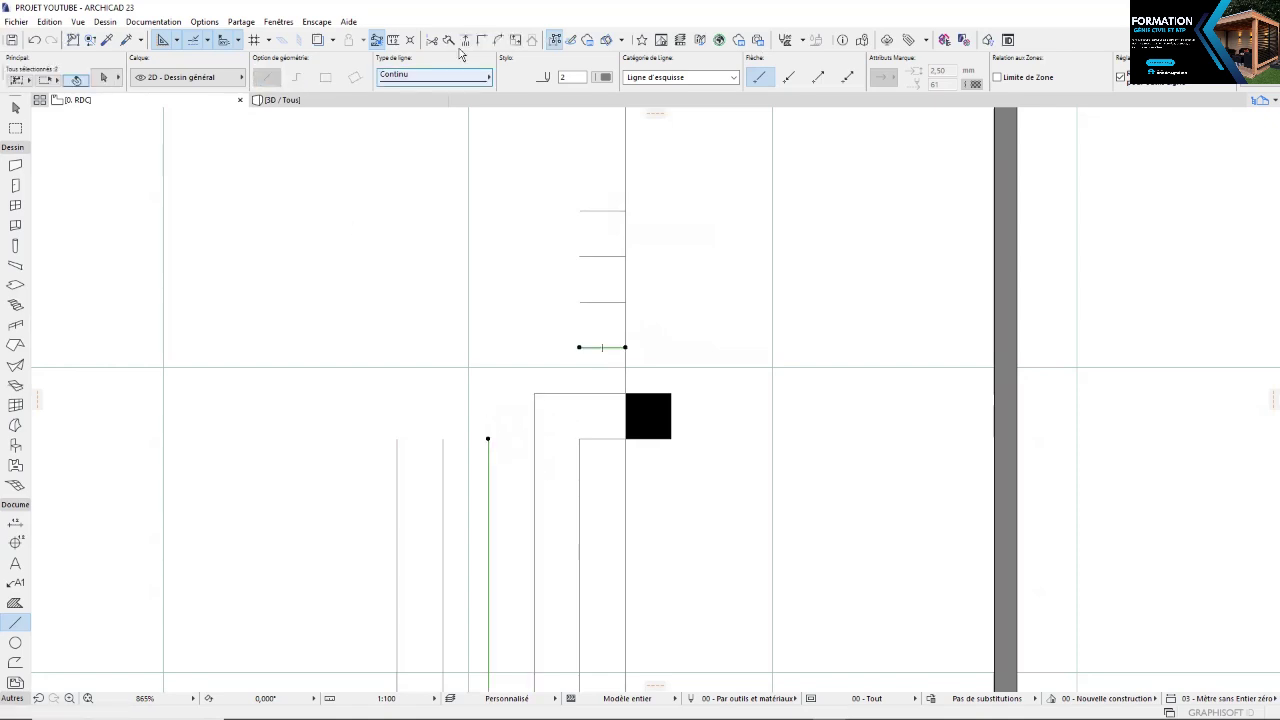
{"action": "left_click", "coordinate": [480, 41]}
{"action": "left_click", "coordinate": [443, 450]}
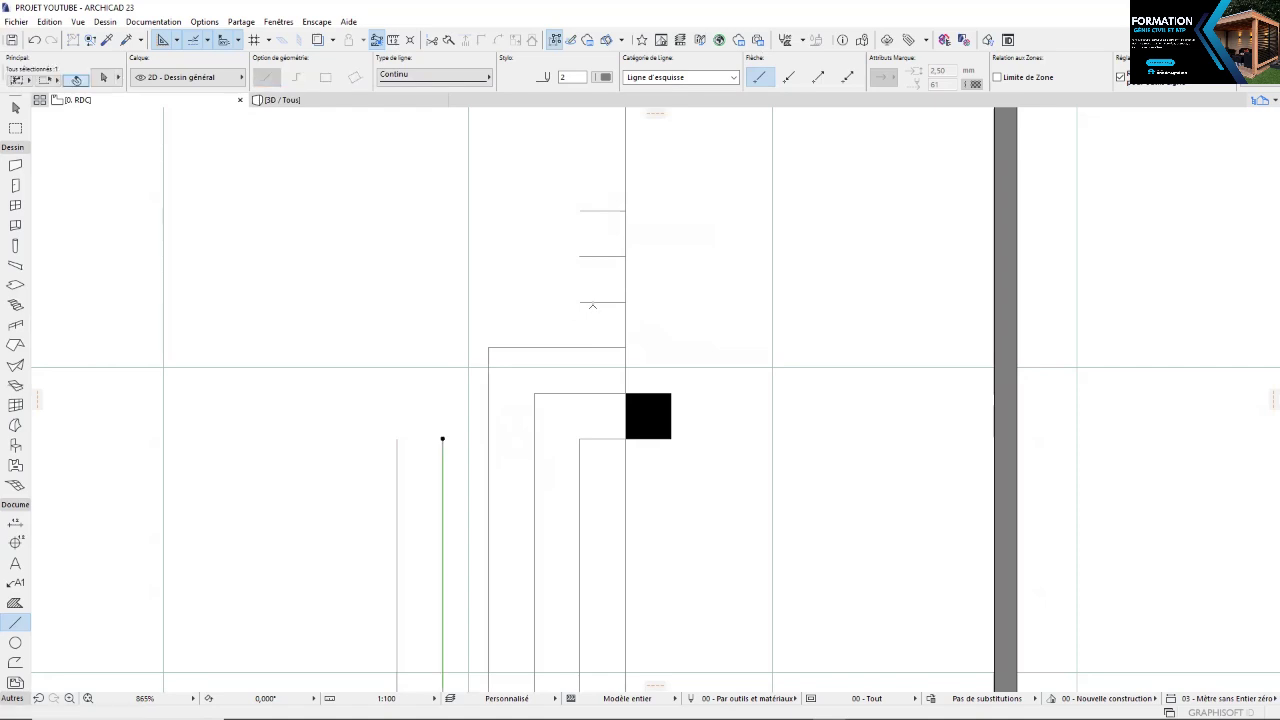
{"action": "left_click", "coordinate": [480, 41]}
{"action": "left_click", "coordinate": [397, 449]}
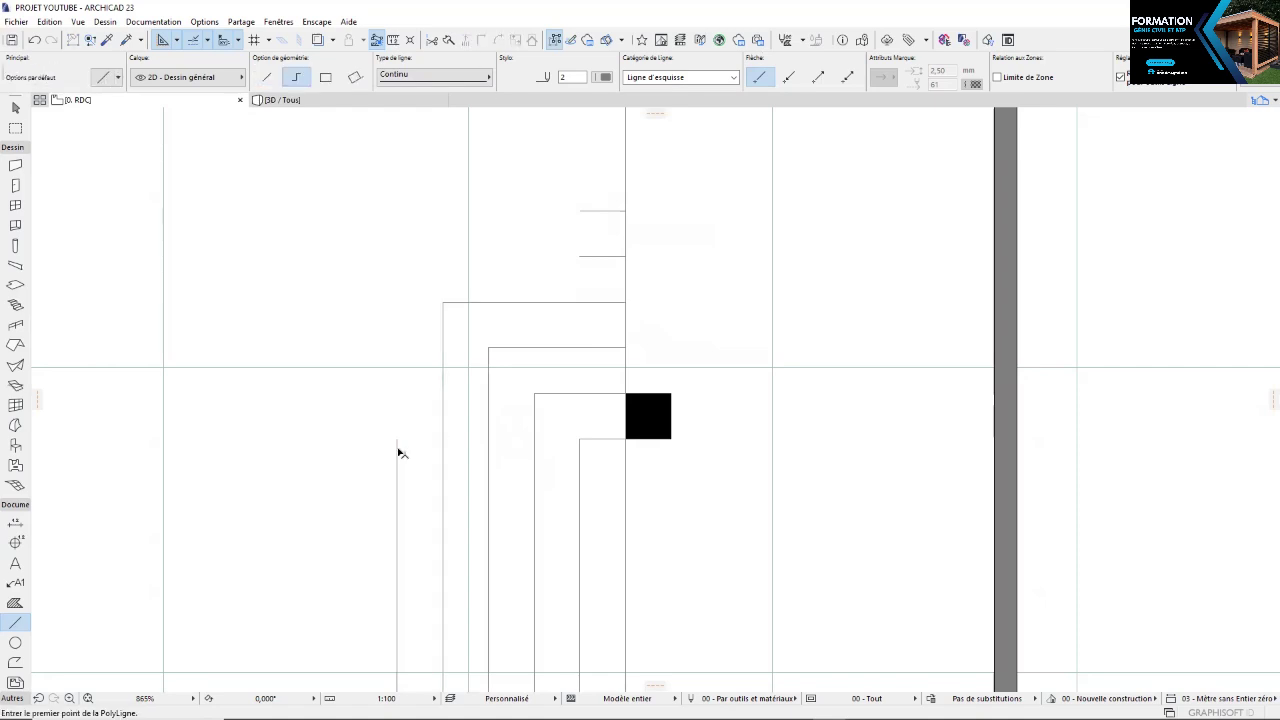
{"action": "left_click", "coordinate": [600, 256], "text": "shift"}
{"action": "left_click", "coordinate": [480, 41]}
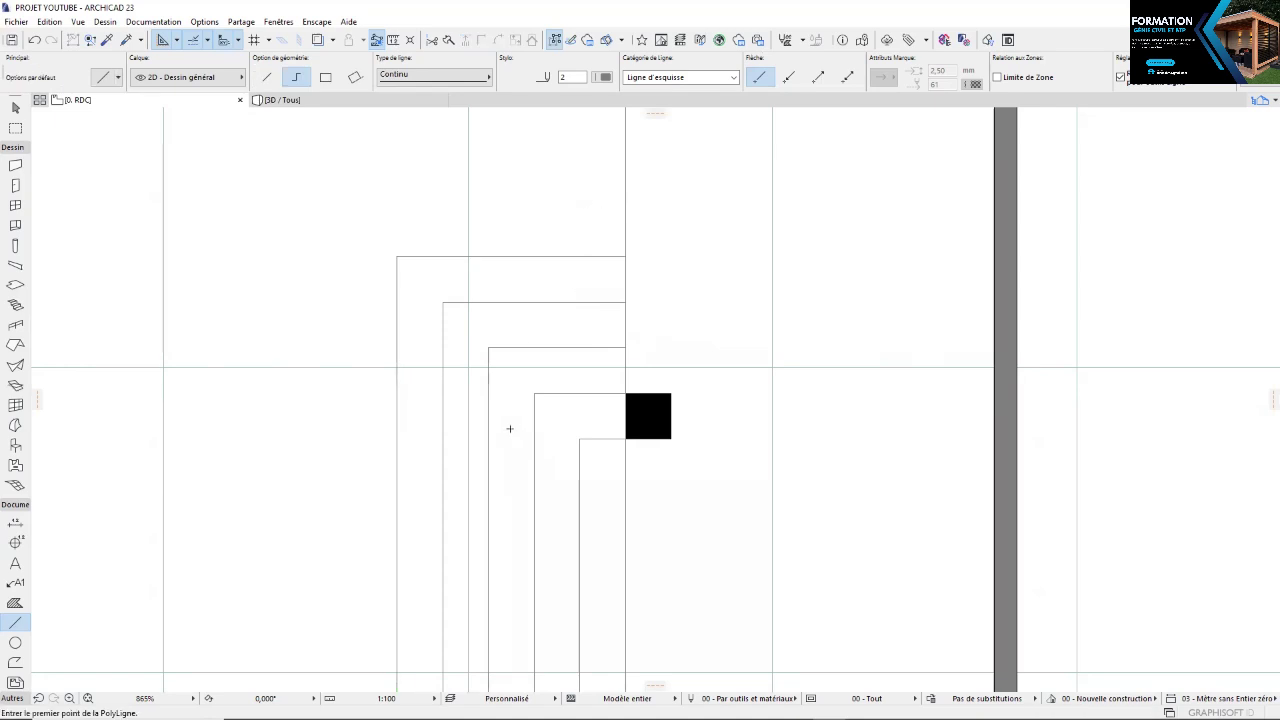
Fill the five terrace step strips with slabs using the highest entrance step's 0.750 m settings, and view them in 3D
{"action": "scroll", "coordinate": [514, 556], "scroll_direction": "down", "scroll_amount": 4}
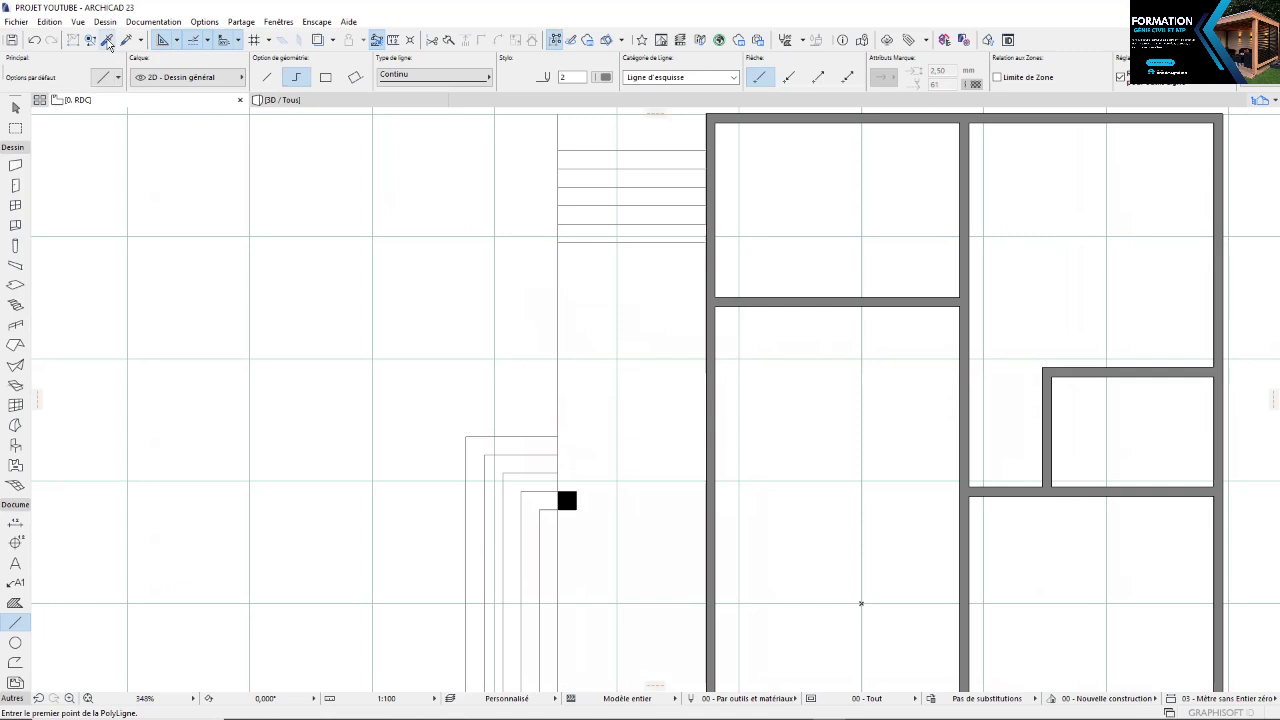
{"action": "left_click", "coordinate": [107, 41]}
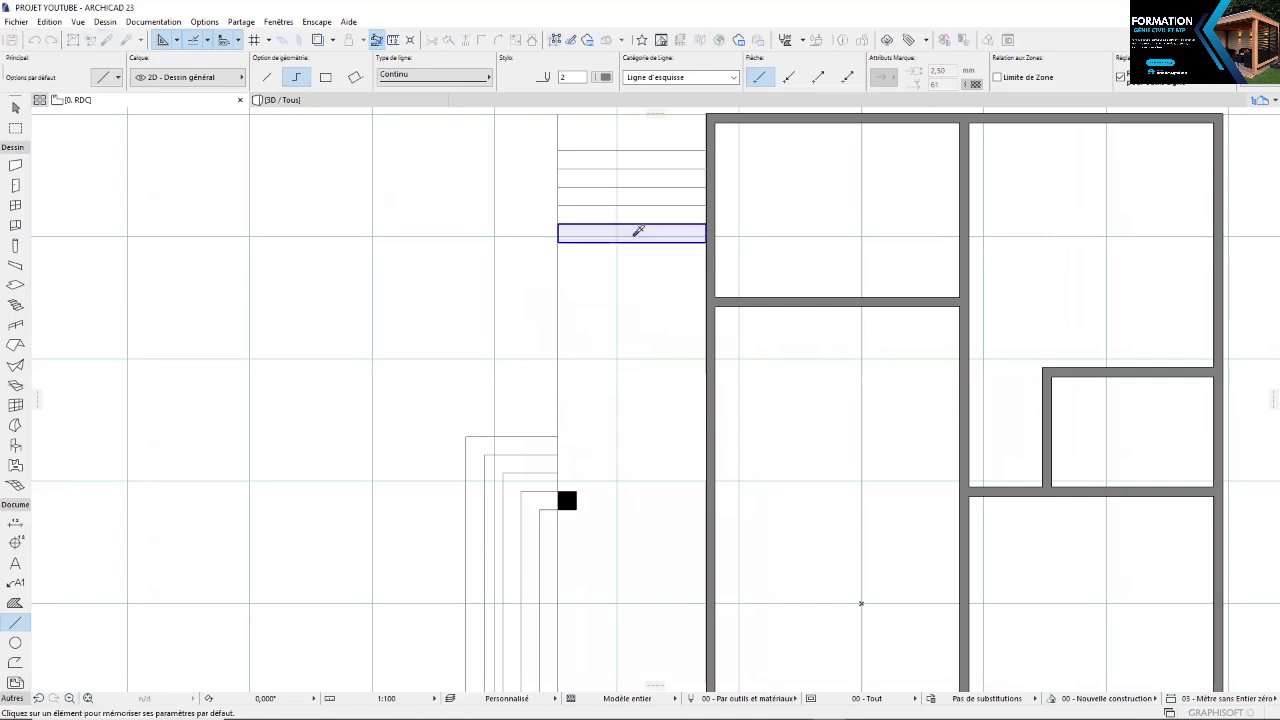
{"action": "left_click", "coordinate": [638, 231]}
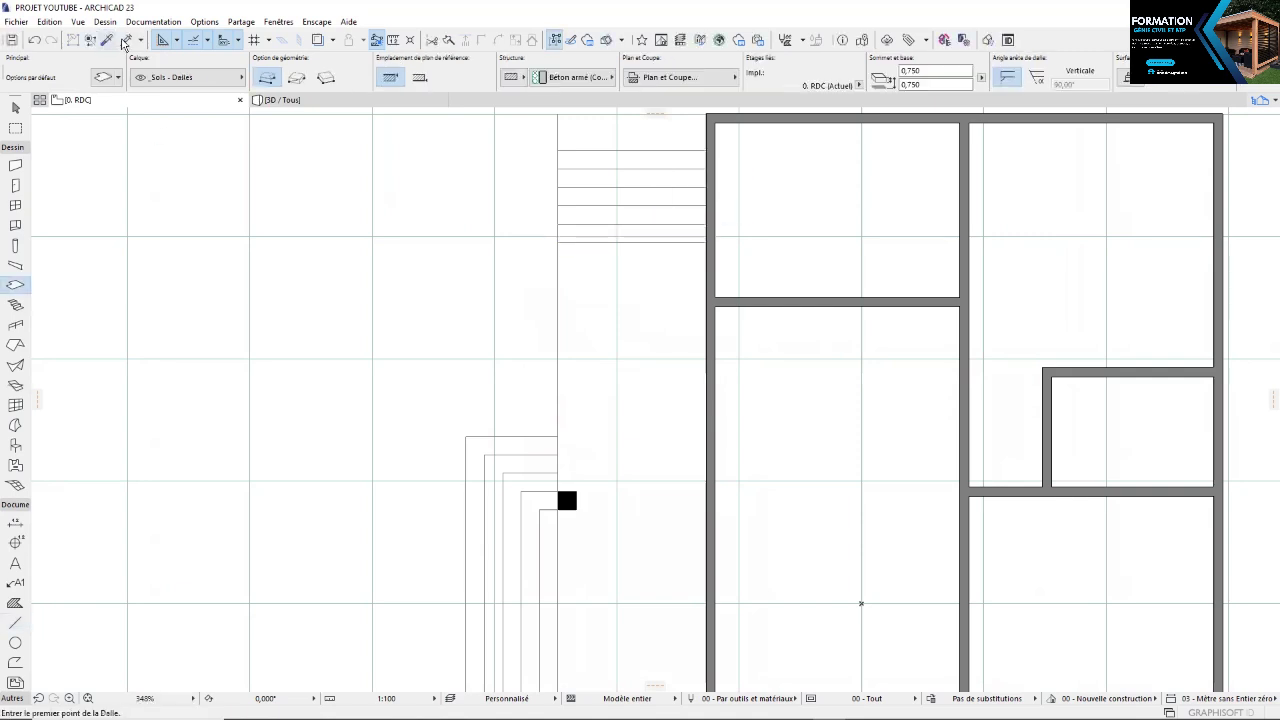
{"action": "left_click", "coordinate": [560, 538]}
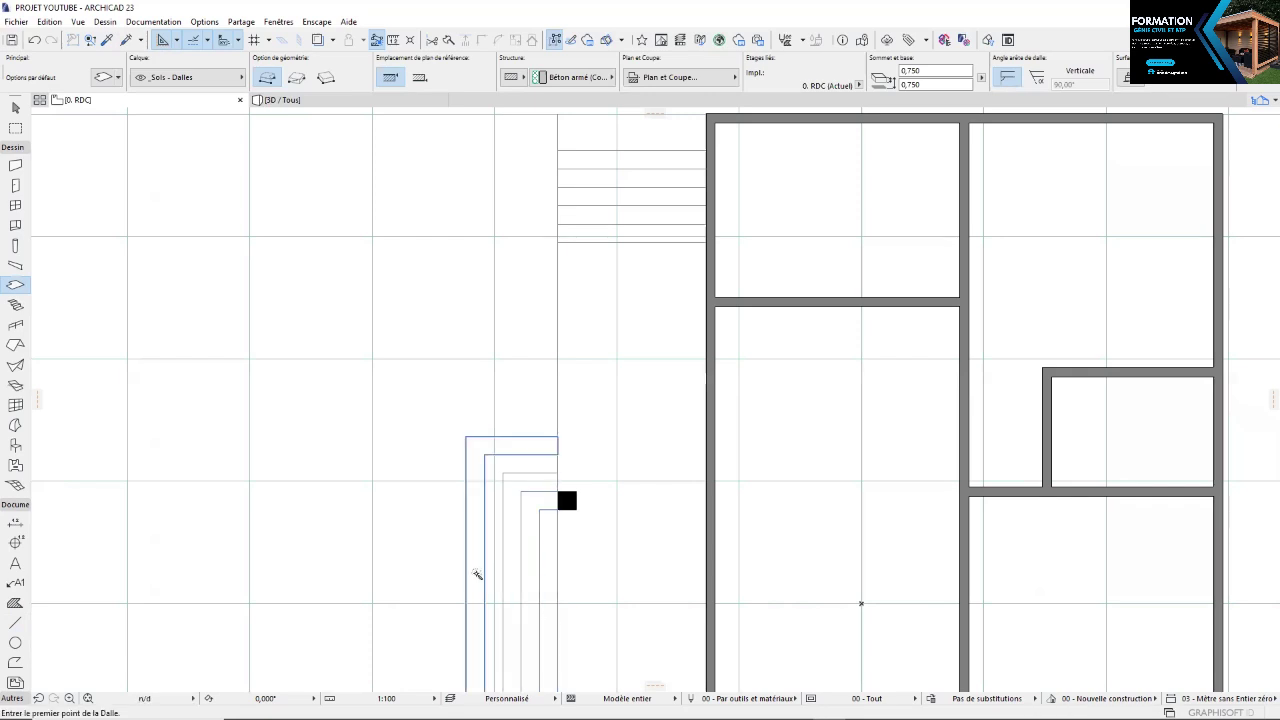
{"action": "left_click", "coordinate": [348, 104]}
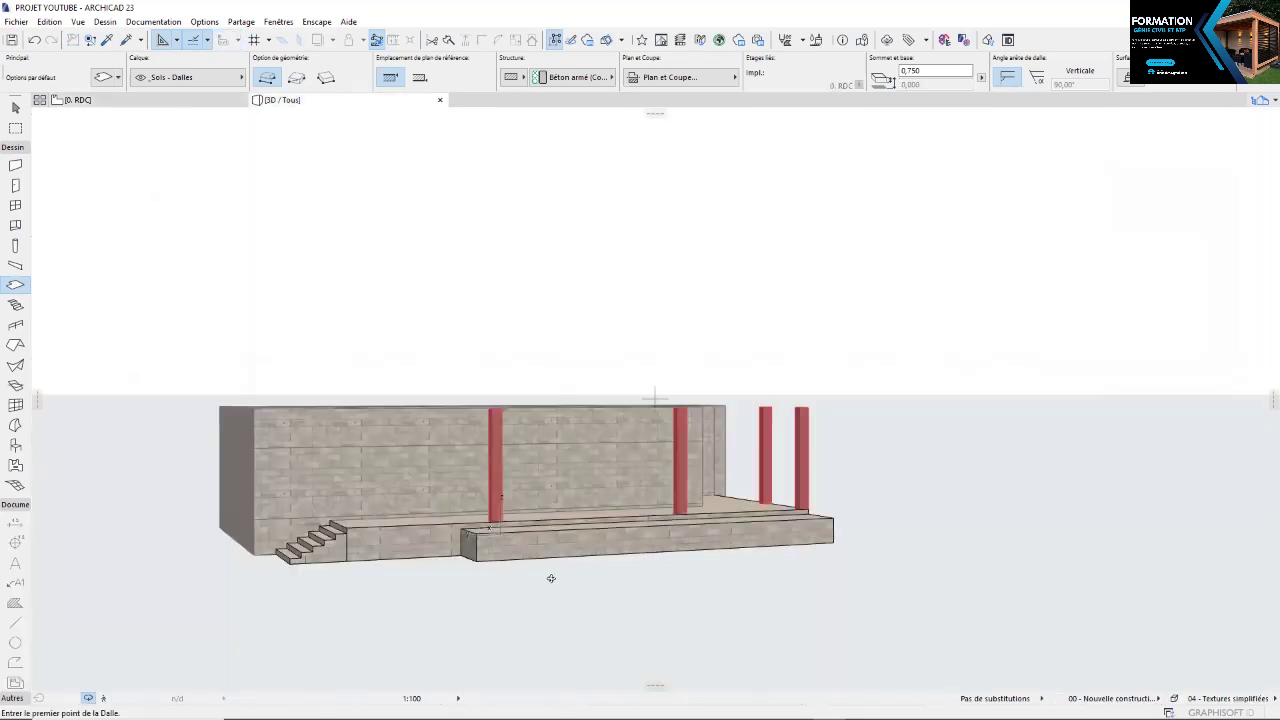
{"action": "left_click_drag", "start_coordinate": [559, 589], "coordinate": [559, 612]}
{"action": "scroll", "coordinate": [559, 612], "scroll_direction": "up", "scroll_amount": 3}
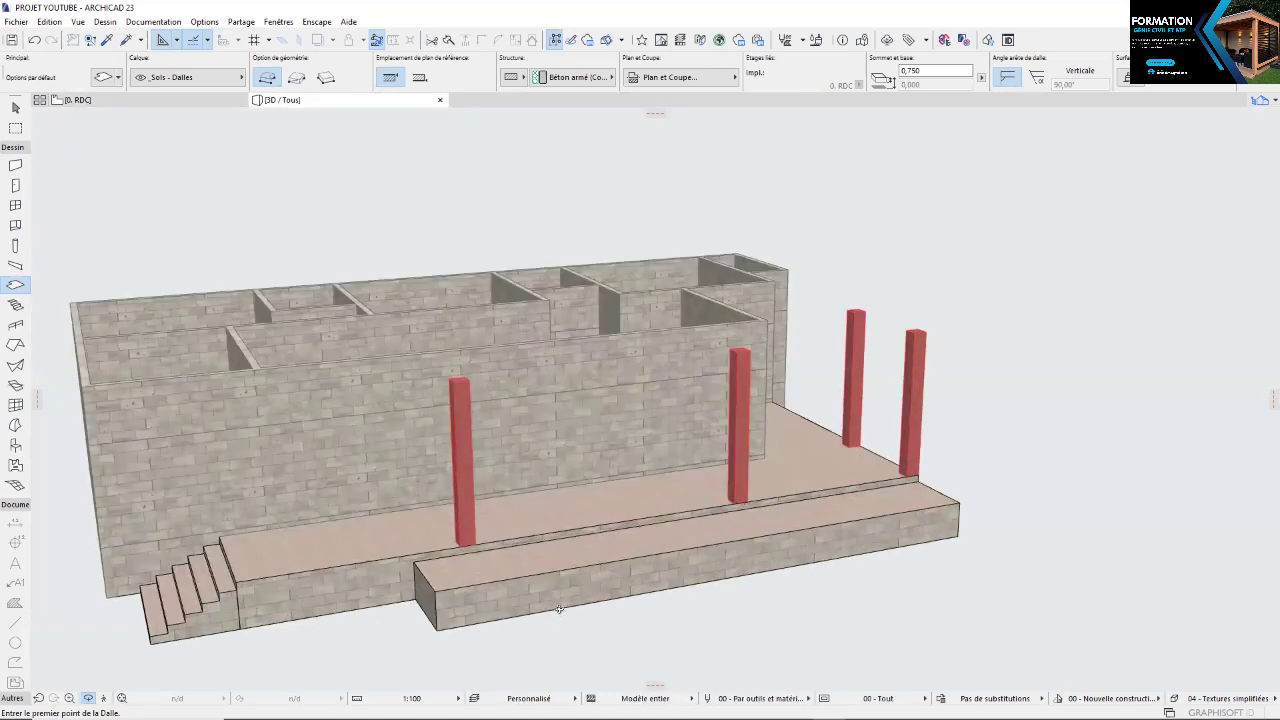
In the RDC plan, transfer the entrance steps' slab settings to the matching terrace strips, descending outward from 0.600 m to 0.150 m
{"action": "left_click", "coordinate": [218, 99]}
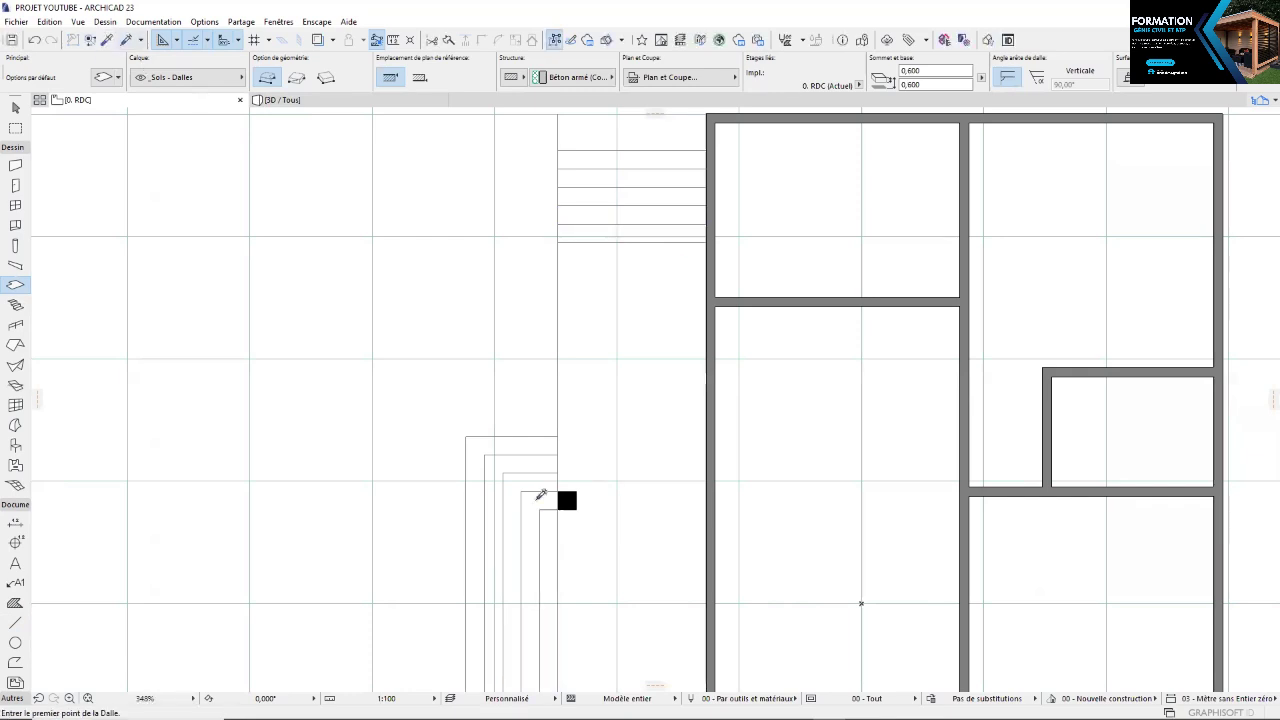
{"action": "left_click", "coordinate": [106, 43]}
{"action": "left_click", "coordinate": [629, 196]}
{"action": "left_click", "coordinate": [107, 40]}
{"action": "left_click", "coordinate": [616, 177]}
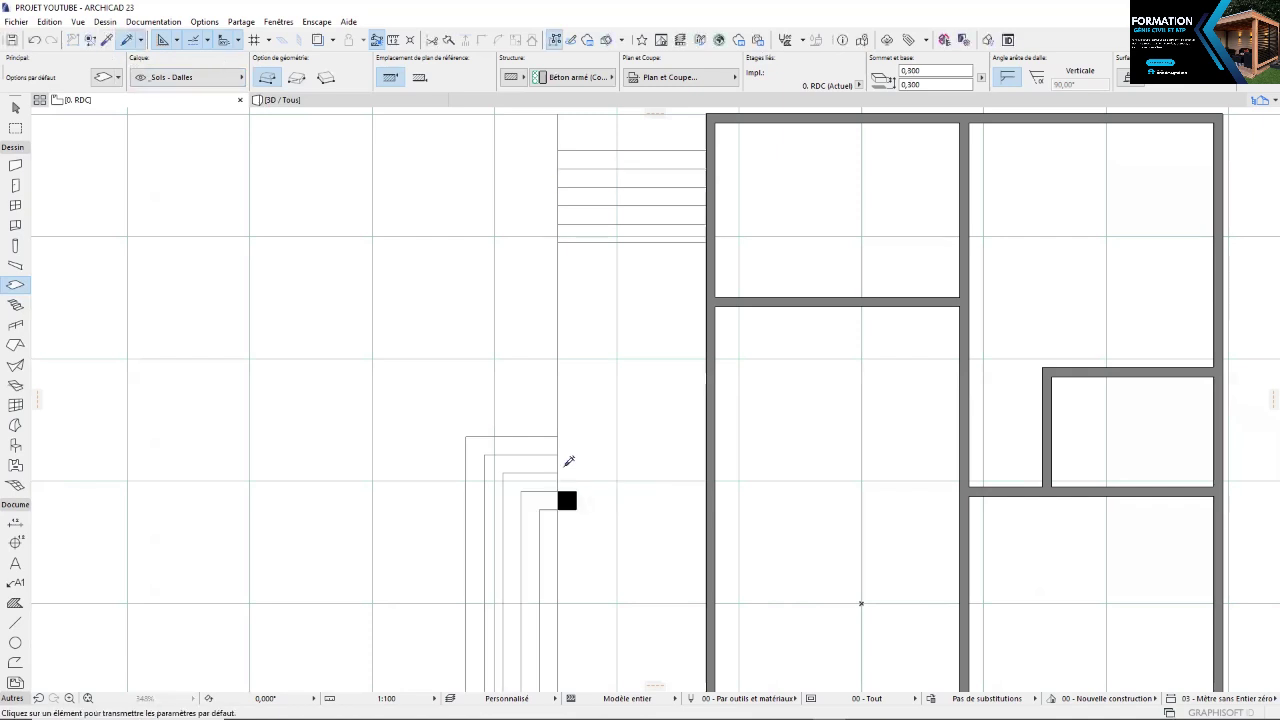
{"action": "left_click", "coordinate": [110, 41]}
{"action": "left_click", "coordinate": [610, 161]}
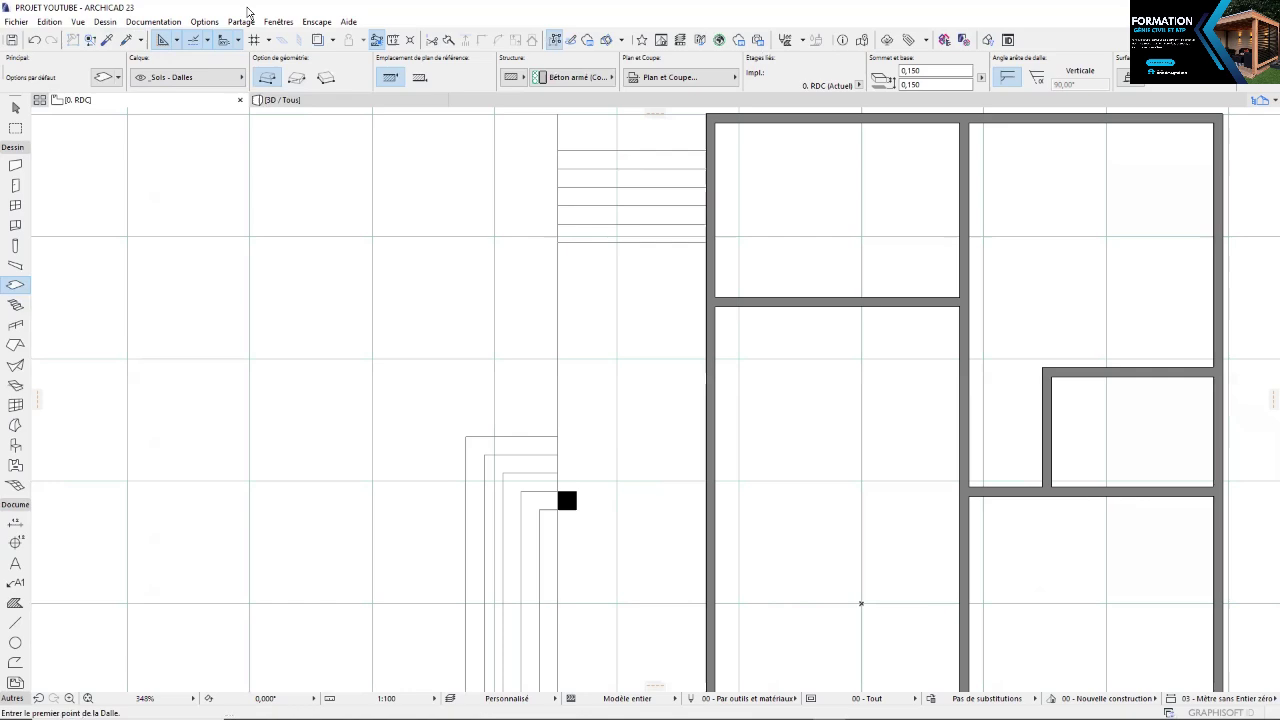
{"action": "left_click", "coordinate": [130, 41]}
{"action": "left_click", "coordinate": [508, 446]}
Examine the terrace steps and the terrace's lower end in 3D from several sides
{"action": "key", "text": "F3"}
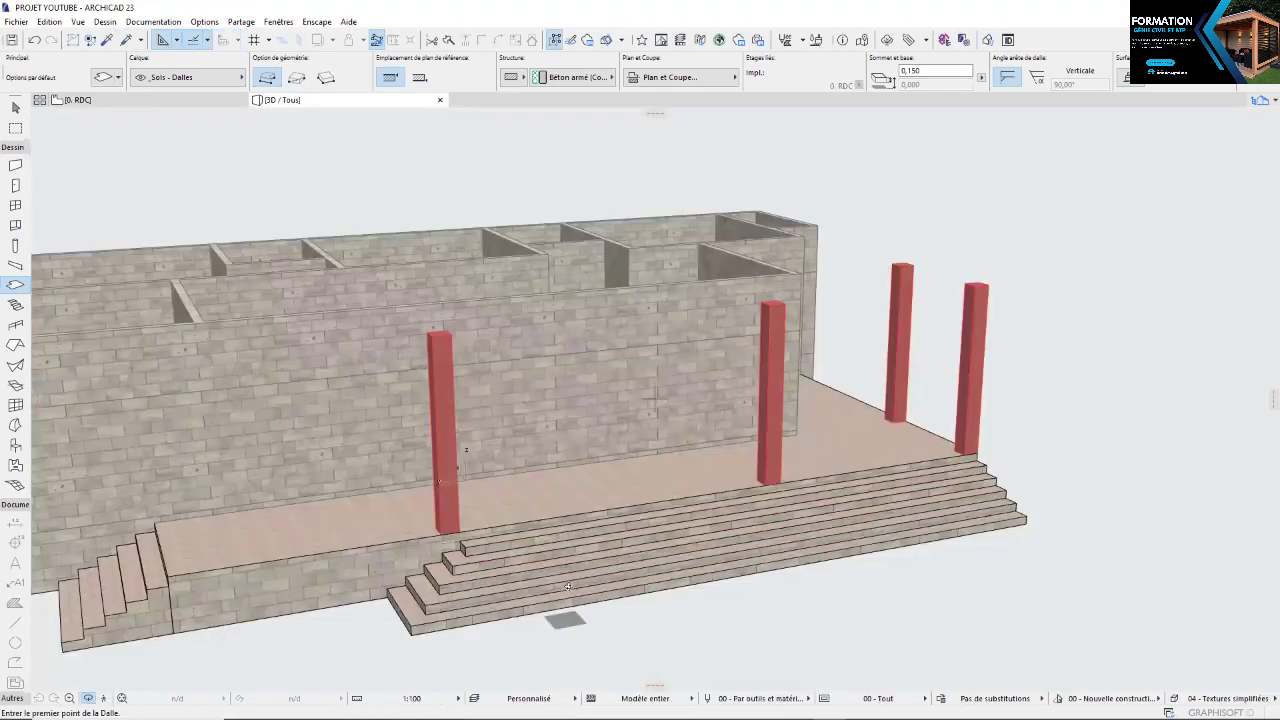
{"action": "middle_click_drag", "start_coordinate": [573, 590], "coordinate": [459, 606], "text": "shift"}
{"action": "scroll", "coordinate": [409, 574], "scroll_direction": "down", "scroll_amount": 3}
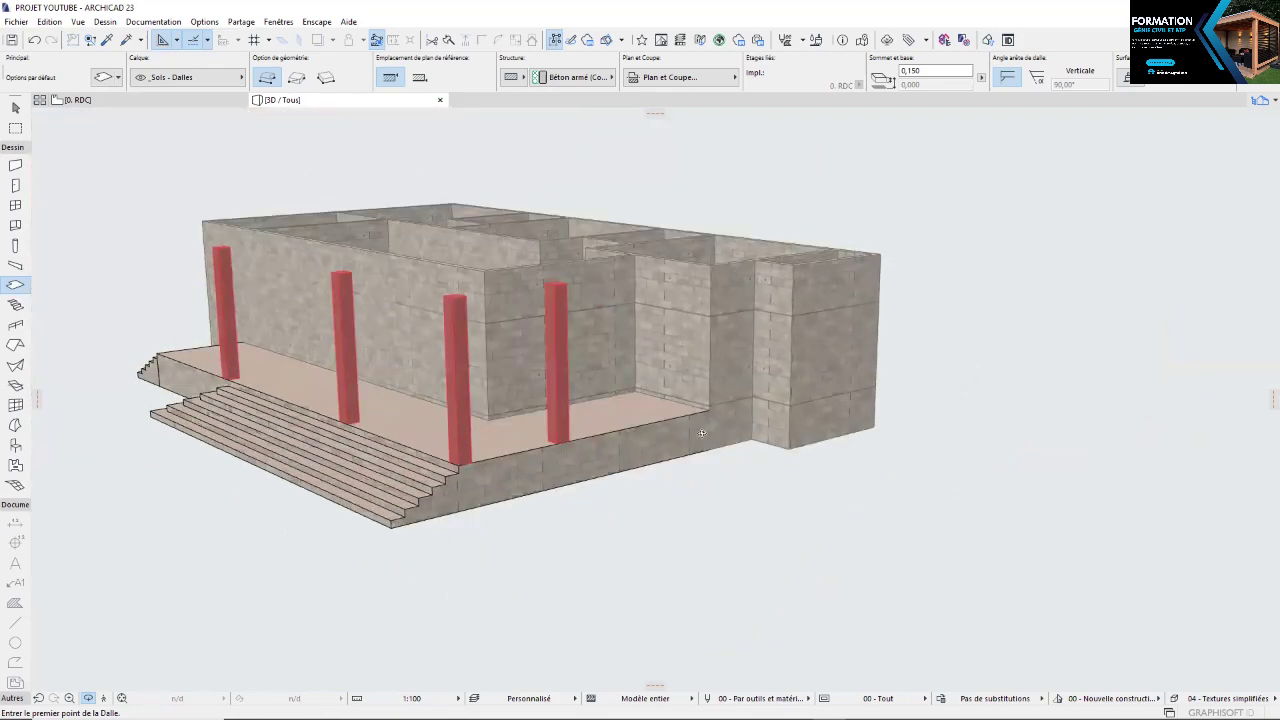
{"action": "middle_click_drag", "start_coordinate": [702, 434], "coordinate": [707, 500]}
{"action": "middle_click_drag", "start_coordinate": [521, 500], "coordinate": [717, 514], "text": "shift"}
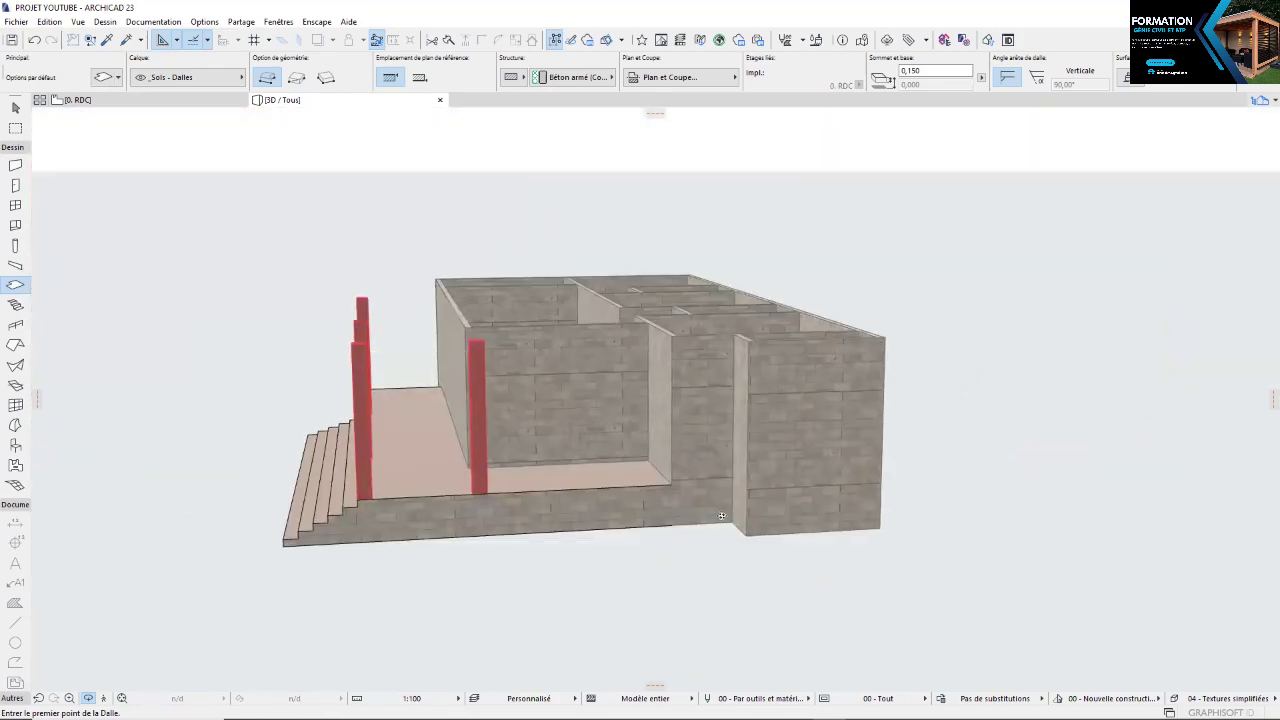
{"action": "middle_click_drag", "start_coordinate": [628, 540], "coordinate": [650, 537], "text": "shift"}
Return to the terrace's lower end in the RDC plan, then switch to the Photos viewer and examine the steps in the View03 rendering
{"action": "left_click", "coordinate": [145, 104]}
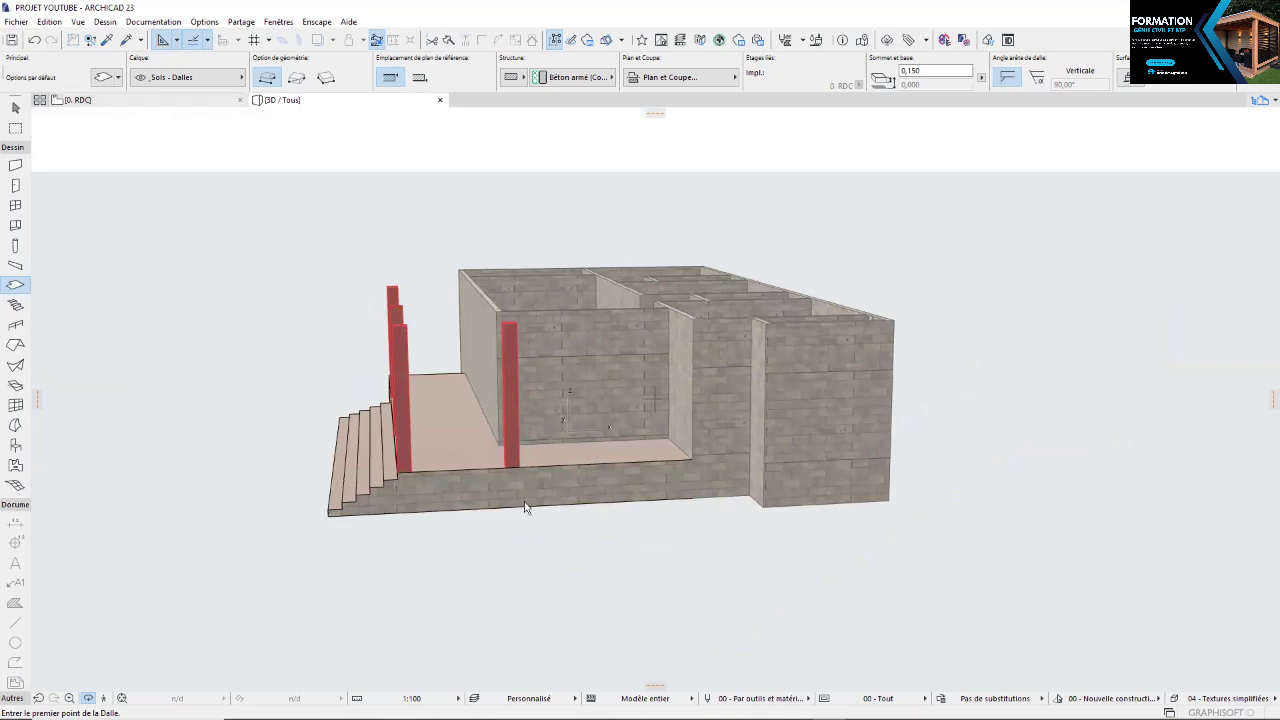
{"action": "middle_click_drag", "start_coordinate": [500, 505], "coordinate": [467, 236]}
{"action": "scroll", "coordinate": [467, 236], "scroll_direction": "down", "scroll_amount": 3}
{"action": "middle_click_drag", "start_coordinate": [430, 675], "coordinate": [322, 554]}
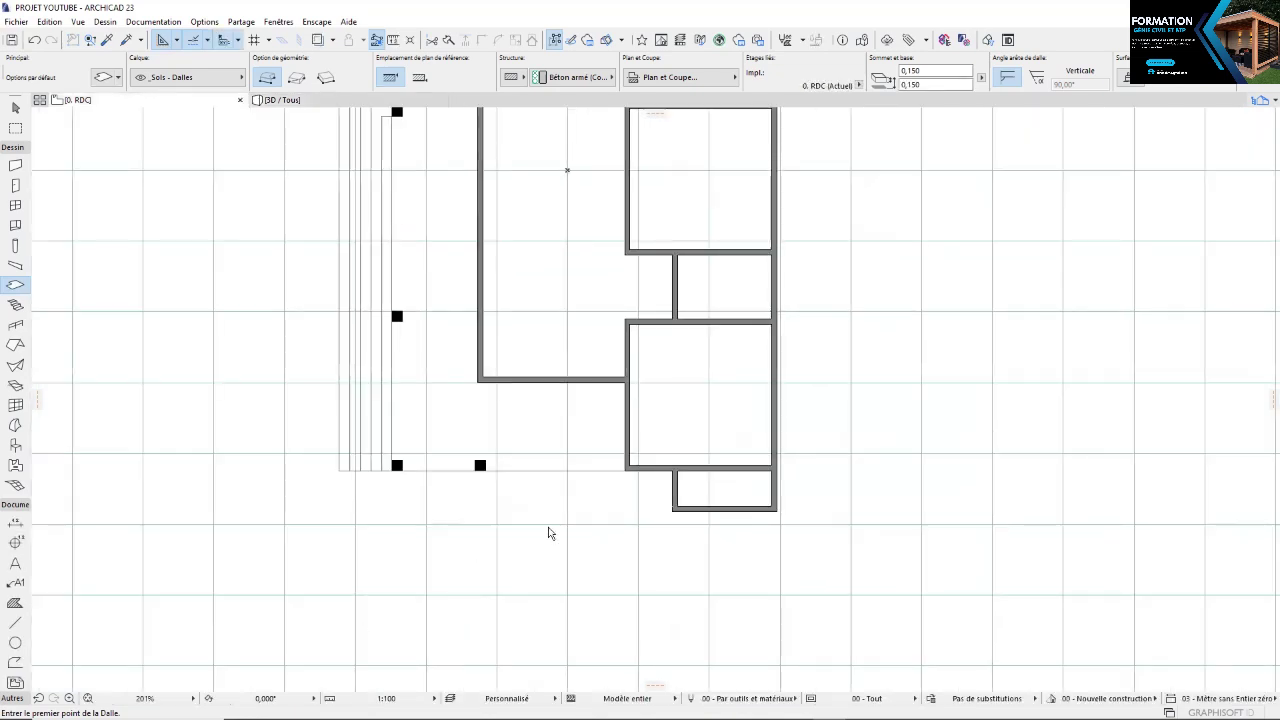
{"action": "key", "text": "alt+Tab"}
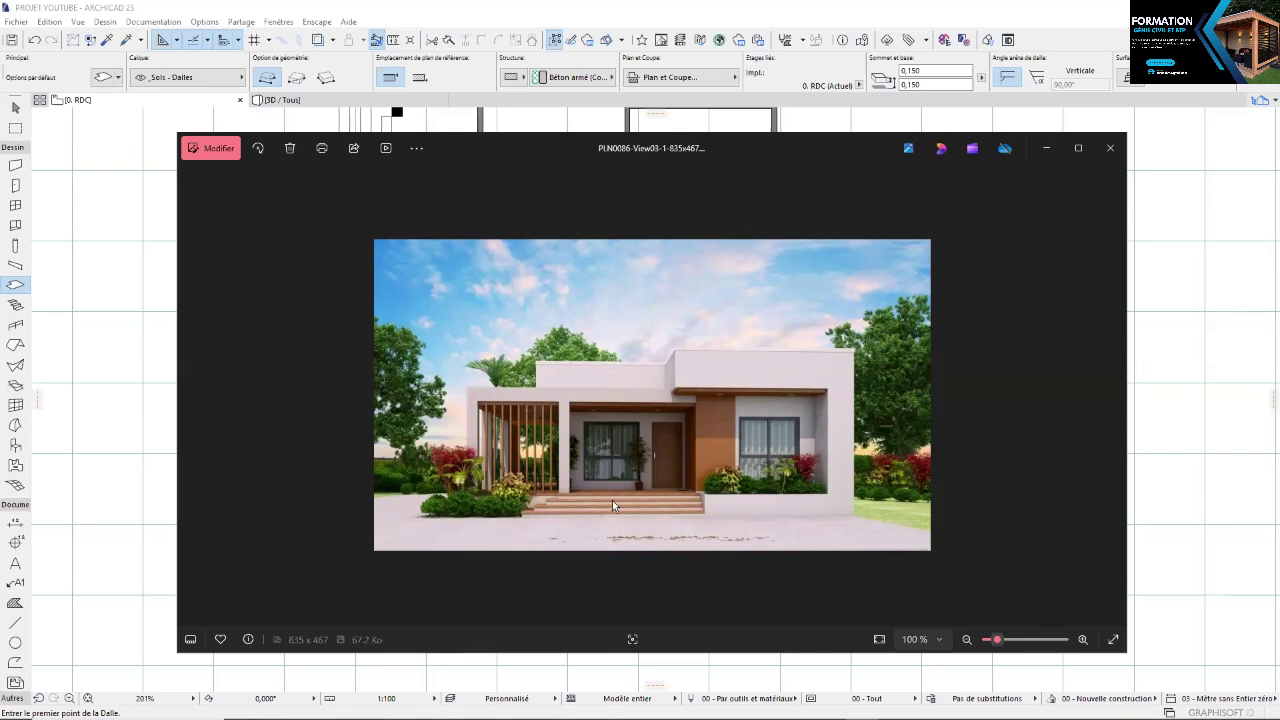
{"action": "left_click", "coordinate": [1045, 148]}
Draw a line along the terrace's lower edge from the house wall corner to the lower corner of the nearest column, and select it
{"action": "scroll", "coordinate": [480, 483], "scroll_direction": "up", "scroll_amount": 3}
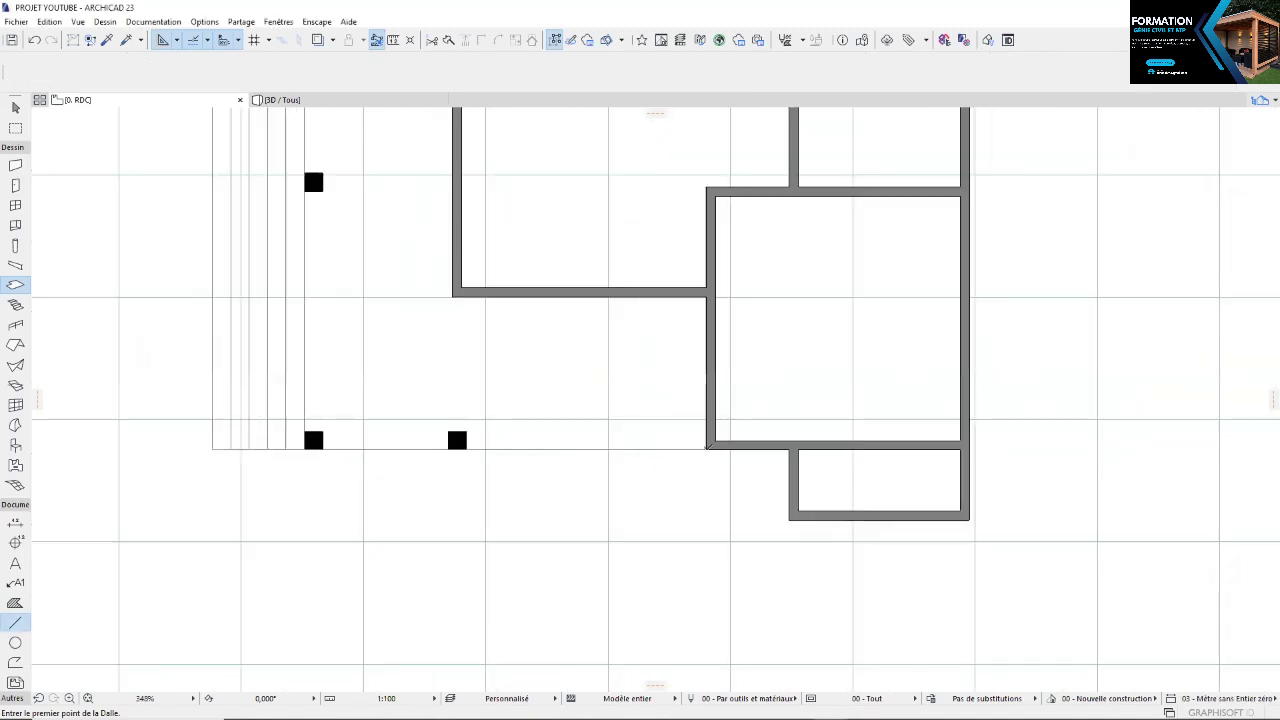
{"action": "left_click", "coordinate": [706, 449]}
{"action": "double_click", "coordinate": [466, 449]}
{"action": "left_click", "coordinate": [653, 451], "text": "shift"}
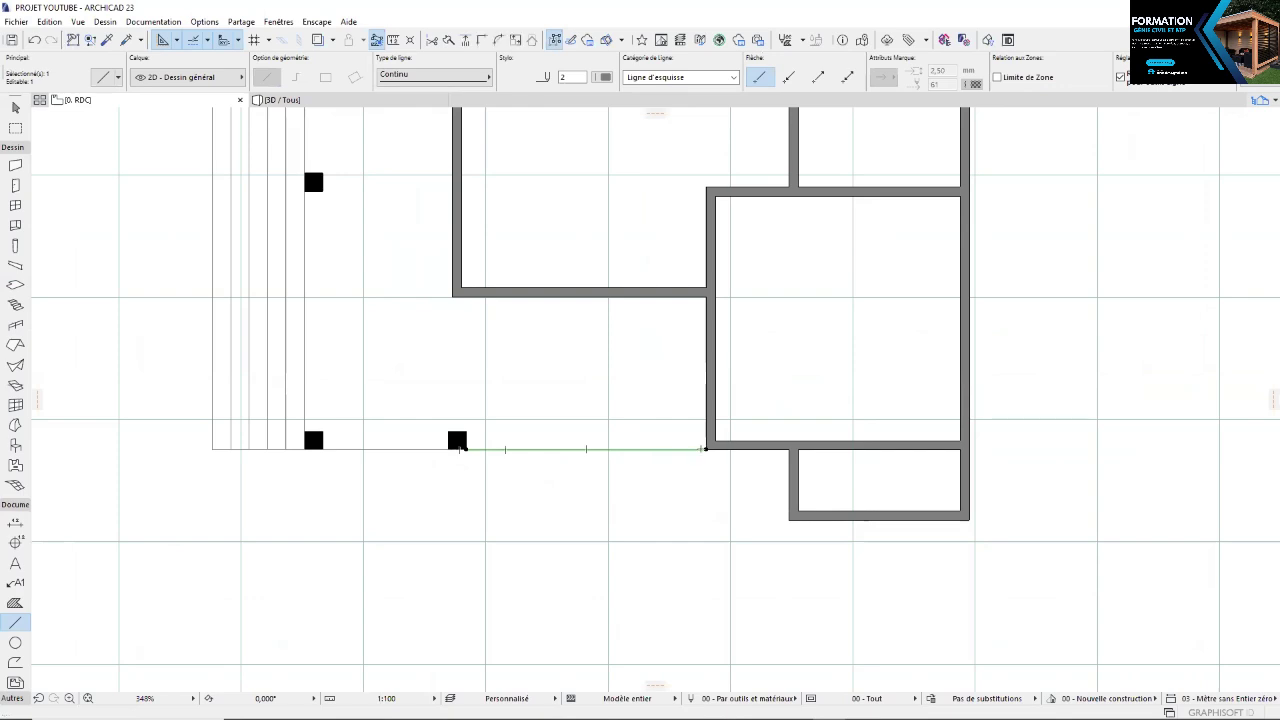
Multiply the selected terrace-edge line outward into five parallel copies using the Propagation method with 0.300 m spacing
{"action": "right_click", "coordinate": [702, 449]}
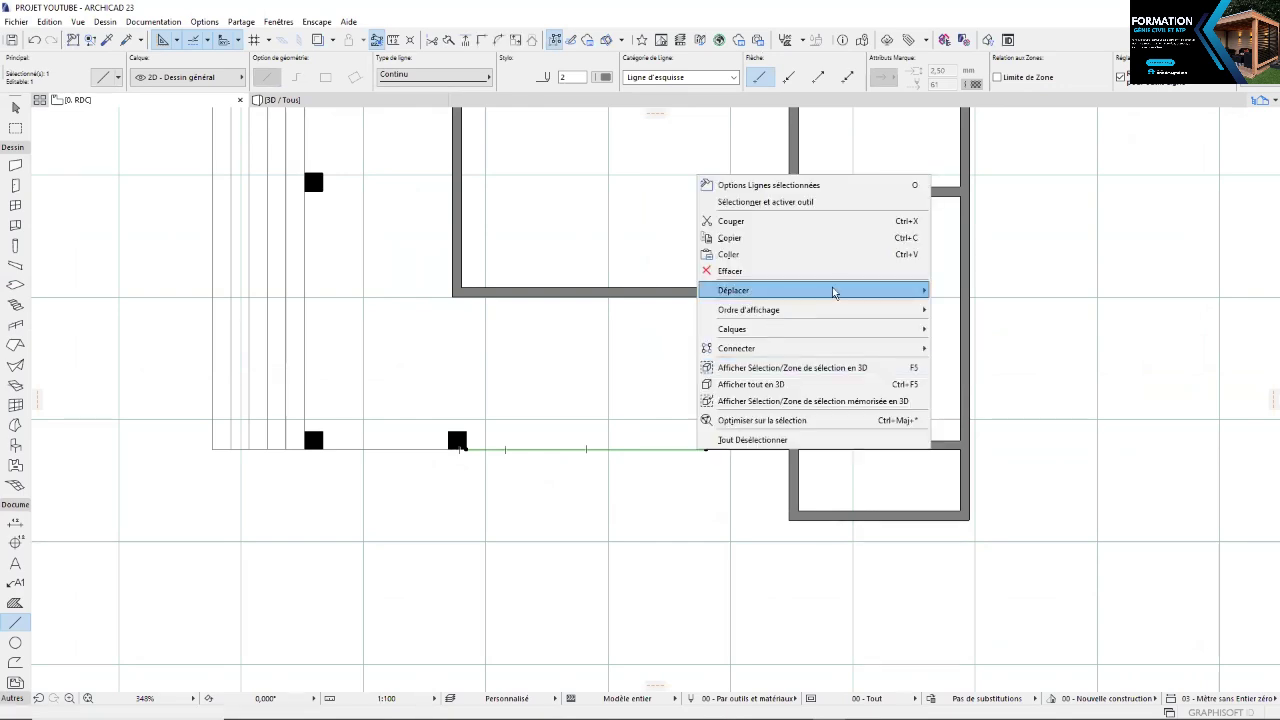
{"action": "mouse_move", "coordinate": [832, 290]}
{"action": "left_click", "coordinate": [990, 446]}
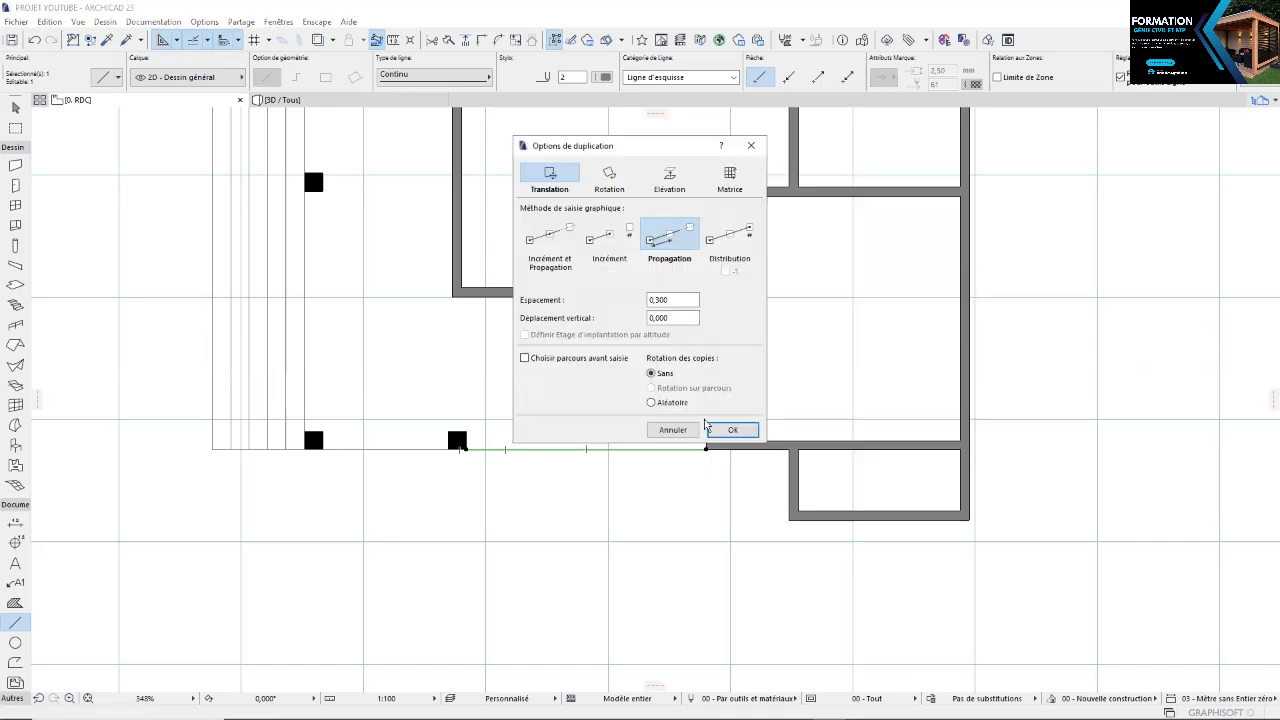
{"action": "left_click", "coordinate": [731, 431]}
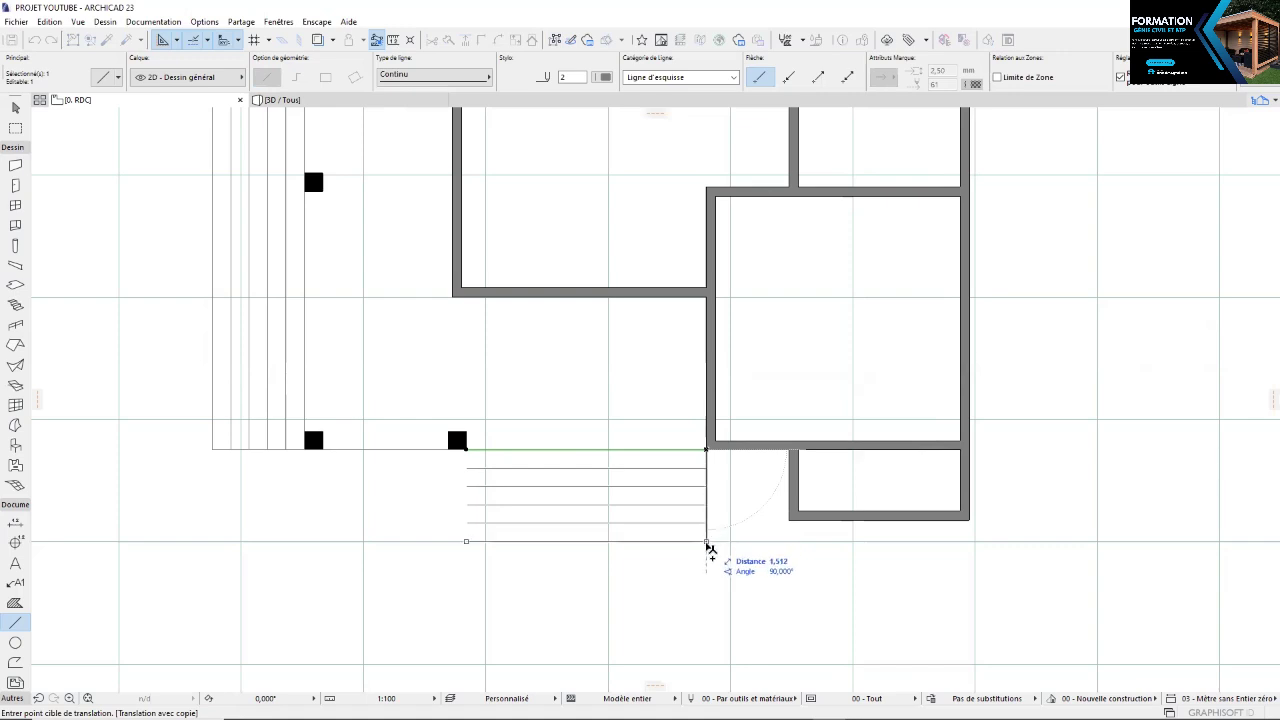
{"action": "left_click", "coordinate": [706, 541]}
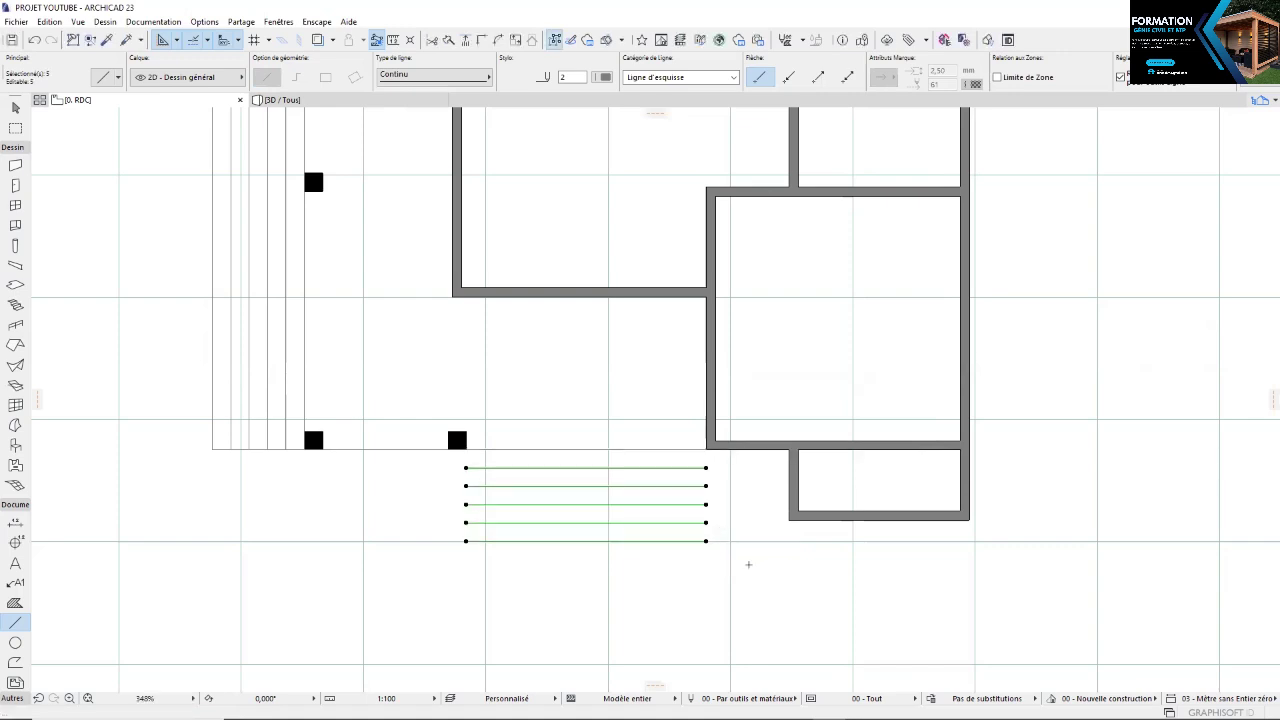
{"action": "key", "text": "Escape"}
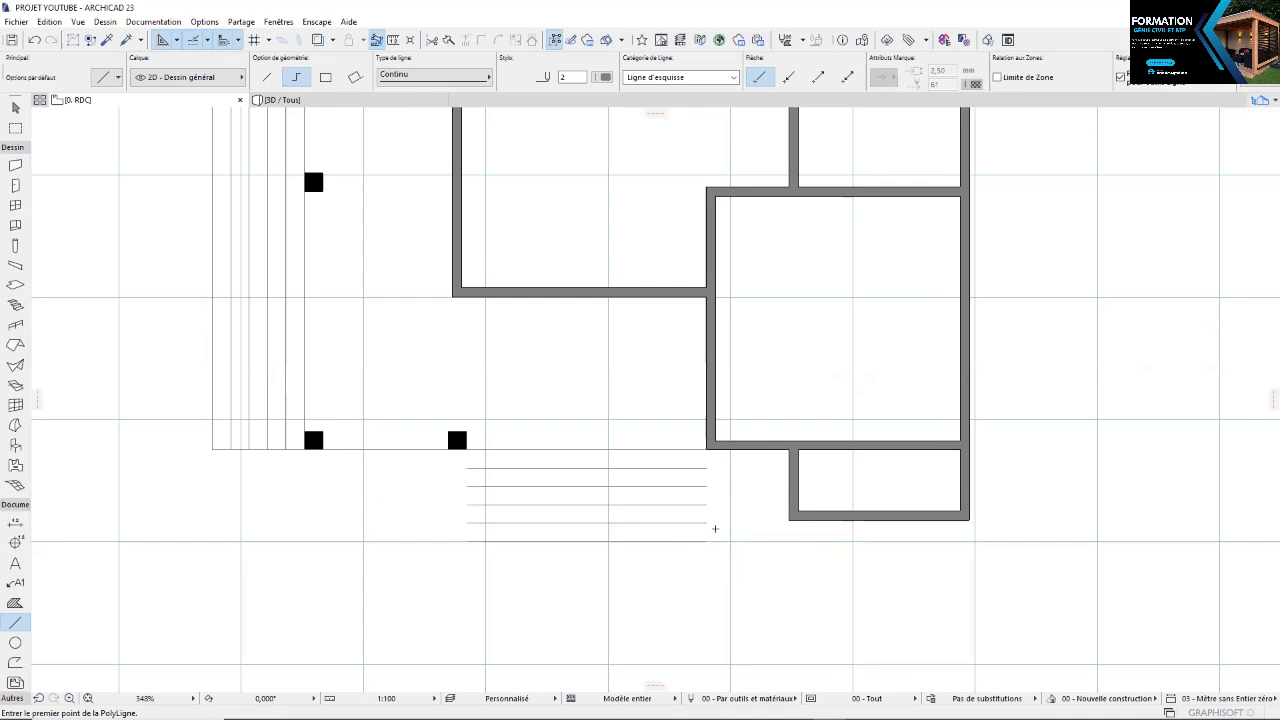
Move the small projecting room's lower wall outward until its outer face aligns with the outermost step line, and rejoin it to both side walls
{"action": "left_click", "coordinate": [845, 516], "text": "shift"}
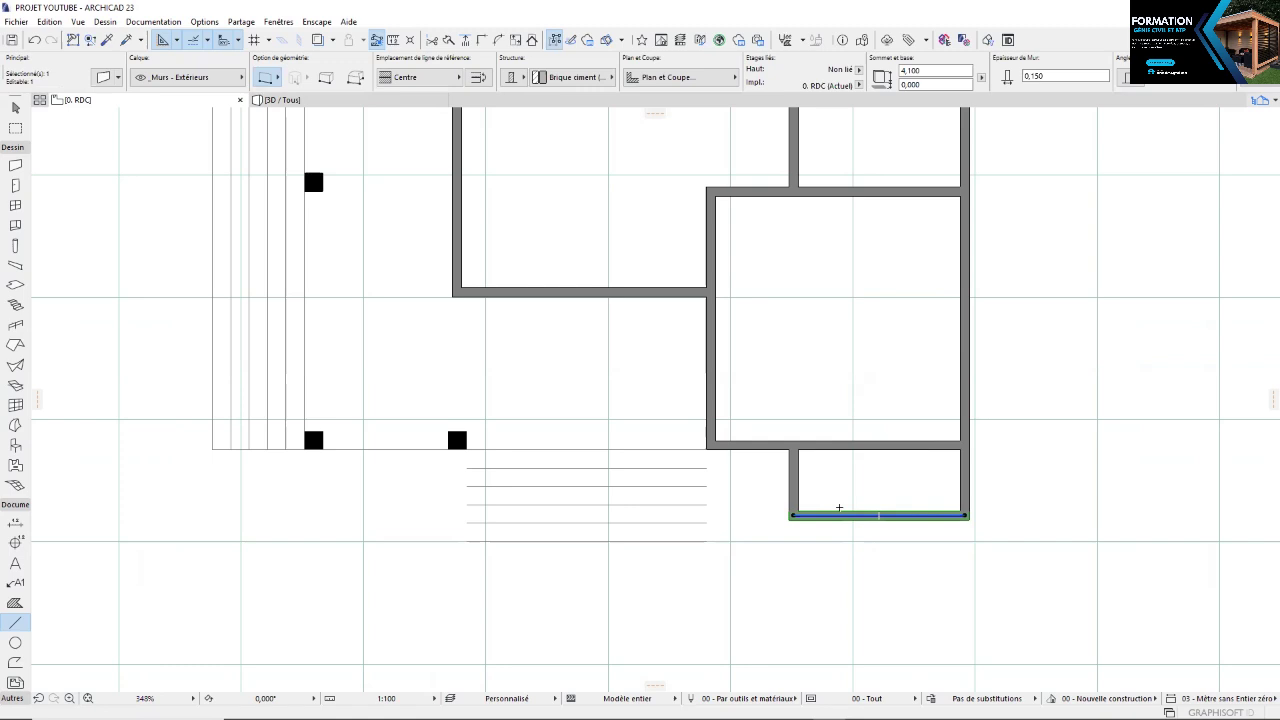
{"action": "key", "text": "ctrl+d"}
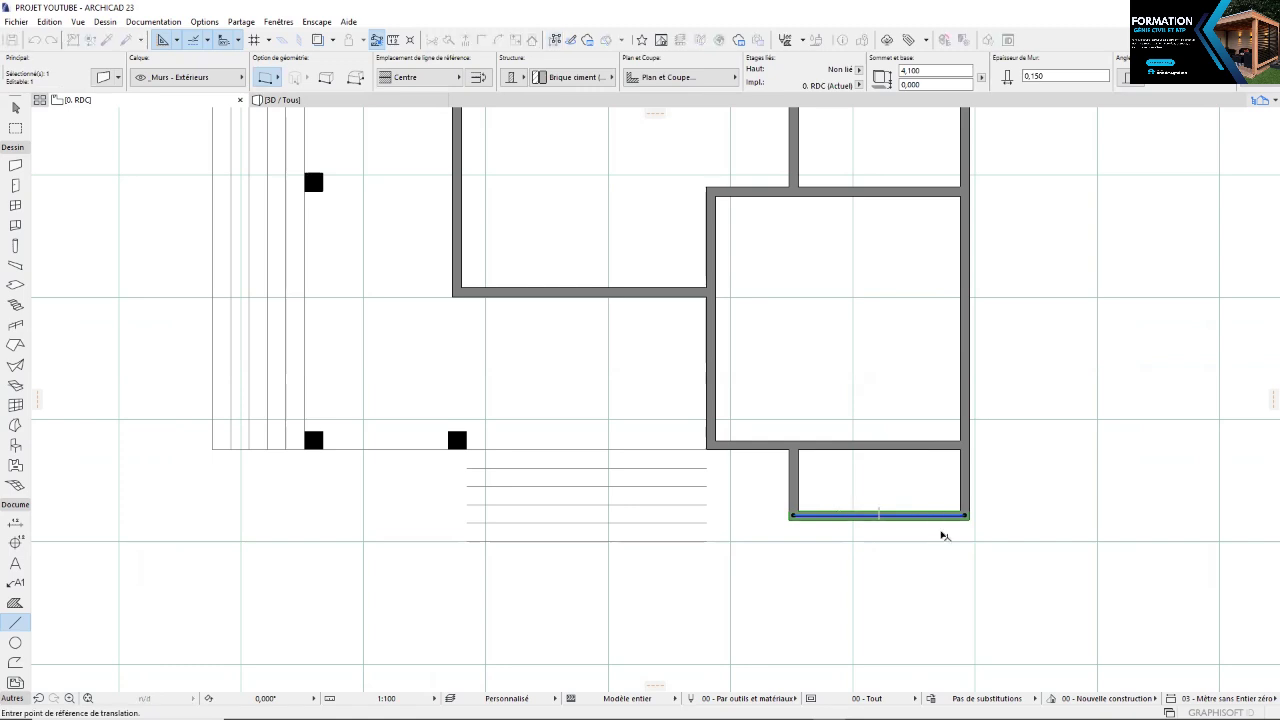
{"action": "scroll", "coordinate": [943, 534], "scroll_direction": "up", "scroll_amount": 3}
{"action": "left_click", "coordinate": [982, 505]}
{"action": "left_click", "coordinate": [986, 548]}
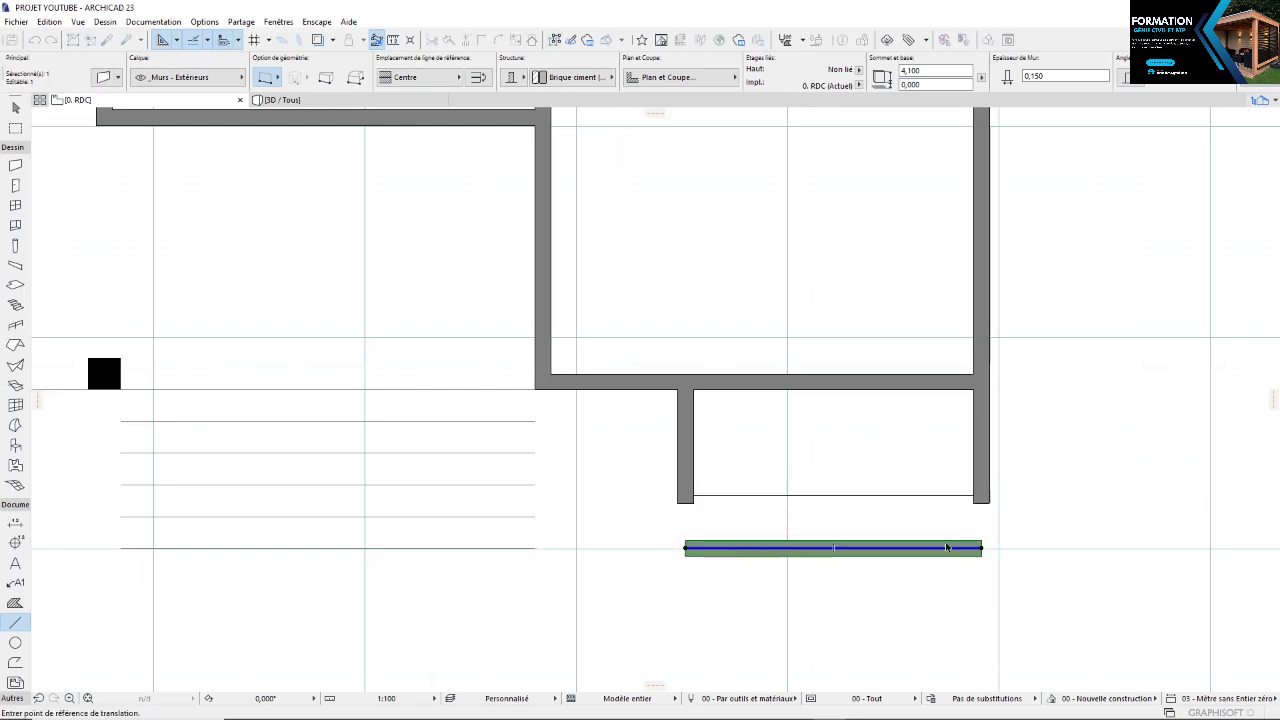
{"action": "left_click_drag", "start_coordinate": [951, 550], "coordinate": [950, 542]}
{"action": "left_click", "coordinate": [990, 500], "text": "shift"}
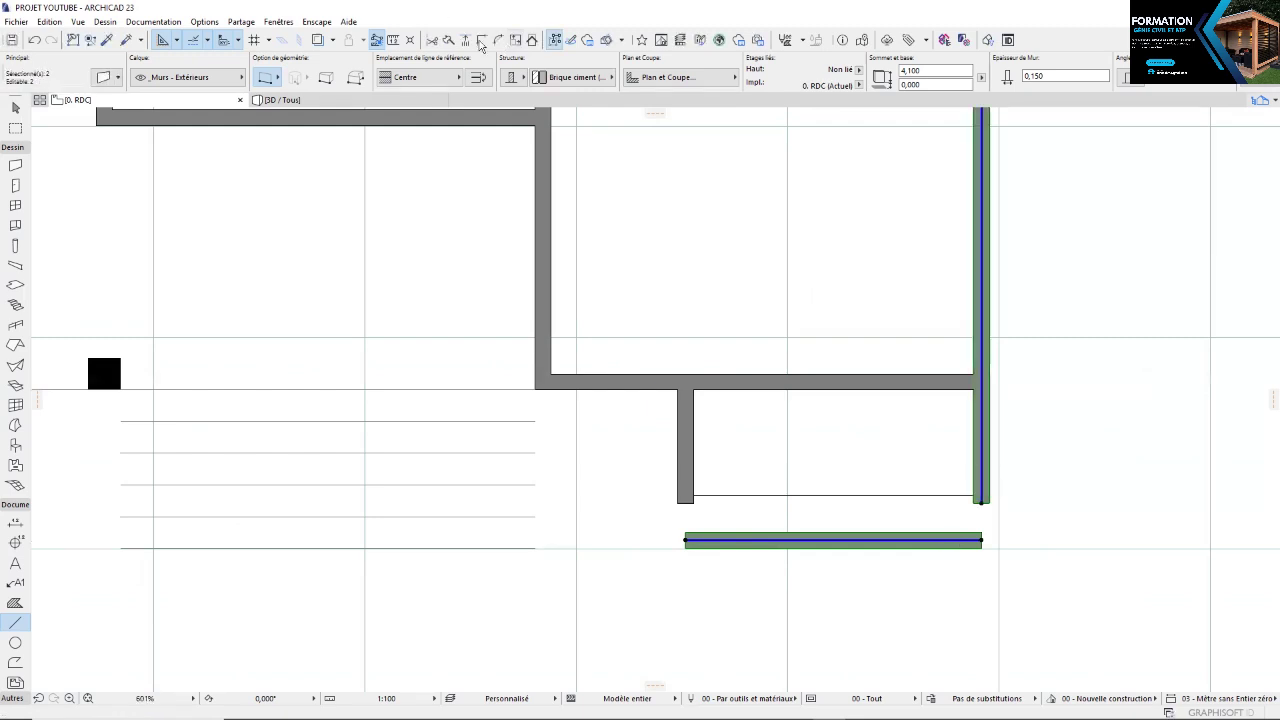
{"action": "left_click", "coordinate": [483, 40]}
{"action": "left_click", "coordinate": [480, 39]}
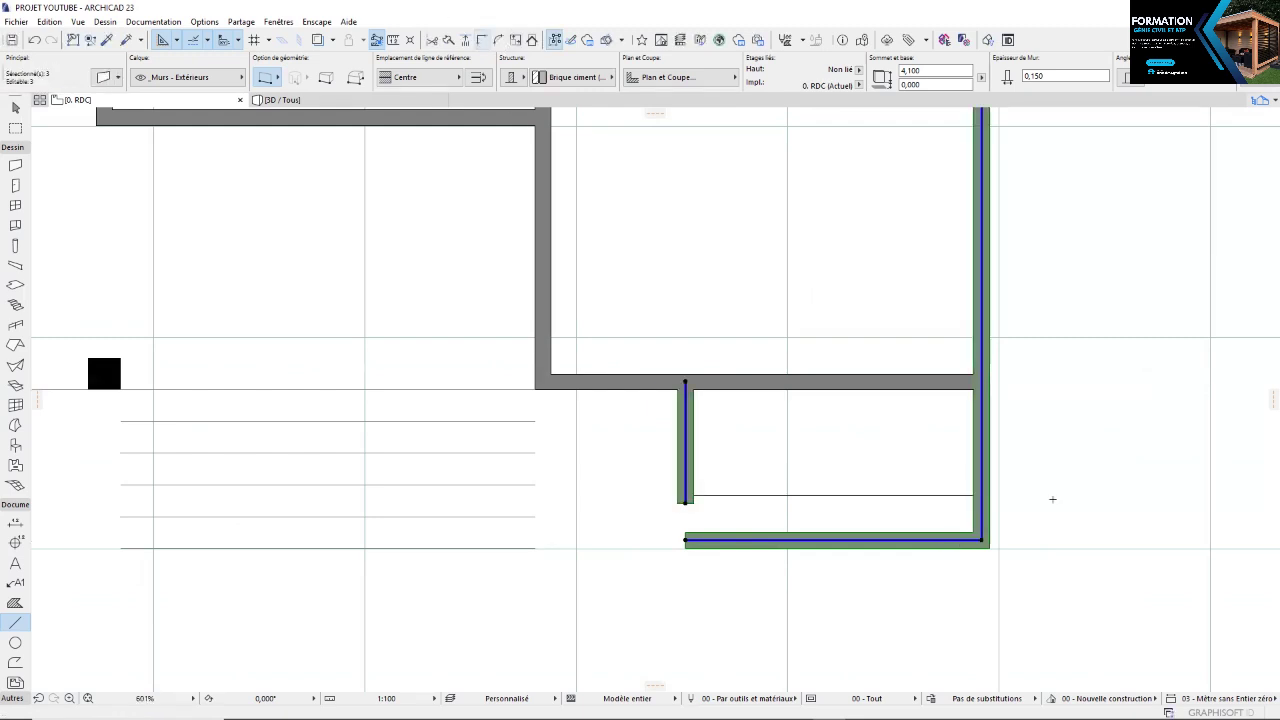
{"action": "key", "text": "Escape"}
Stretch the slab's edge inside the small projecting room to the inner face of the moved wall
{"action": "left_click", "coordinate": [838, 496], "text": "shift"}
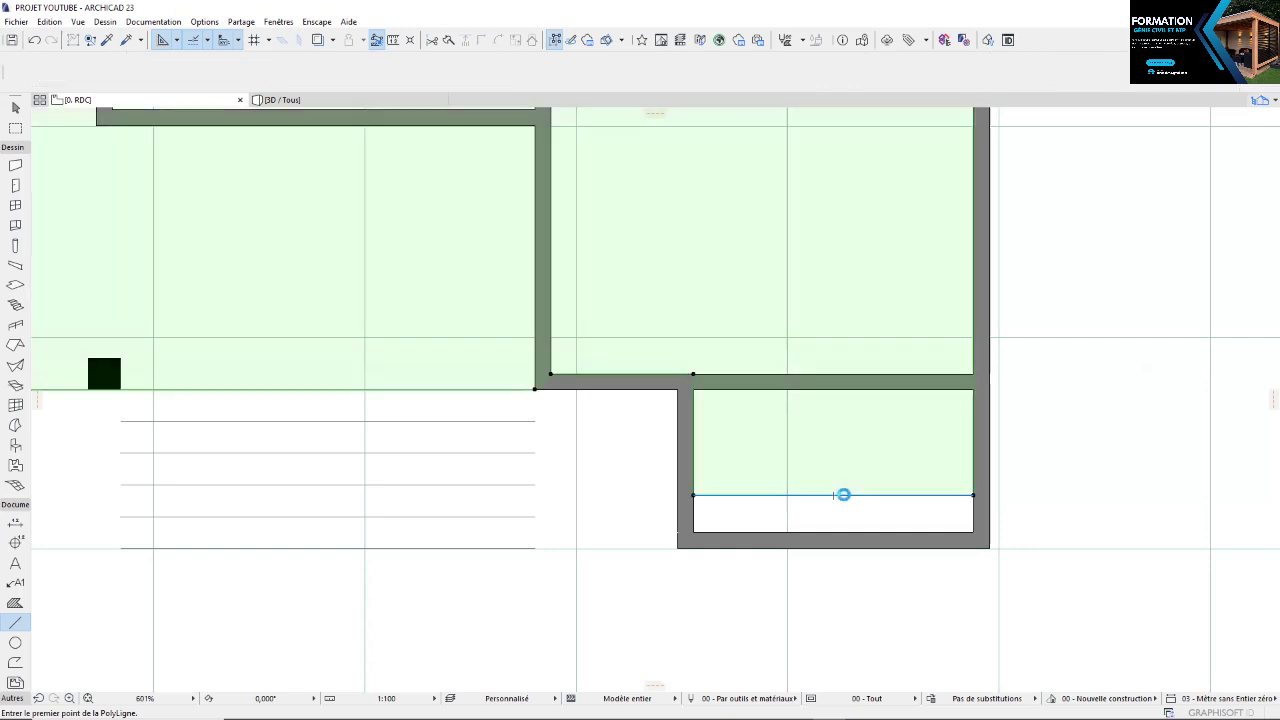
{"action": "left_click", "coordinate": [843, 495]}
{"action": "left_click", "coordinate": [846, 532]}
{"action": "key", "text": "Escape"}
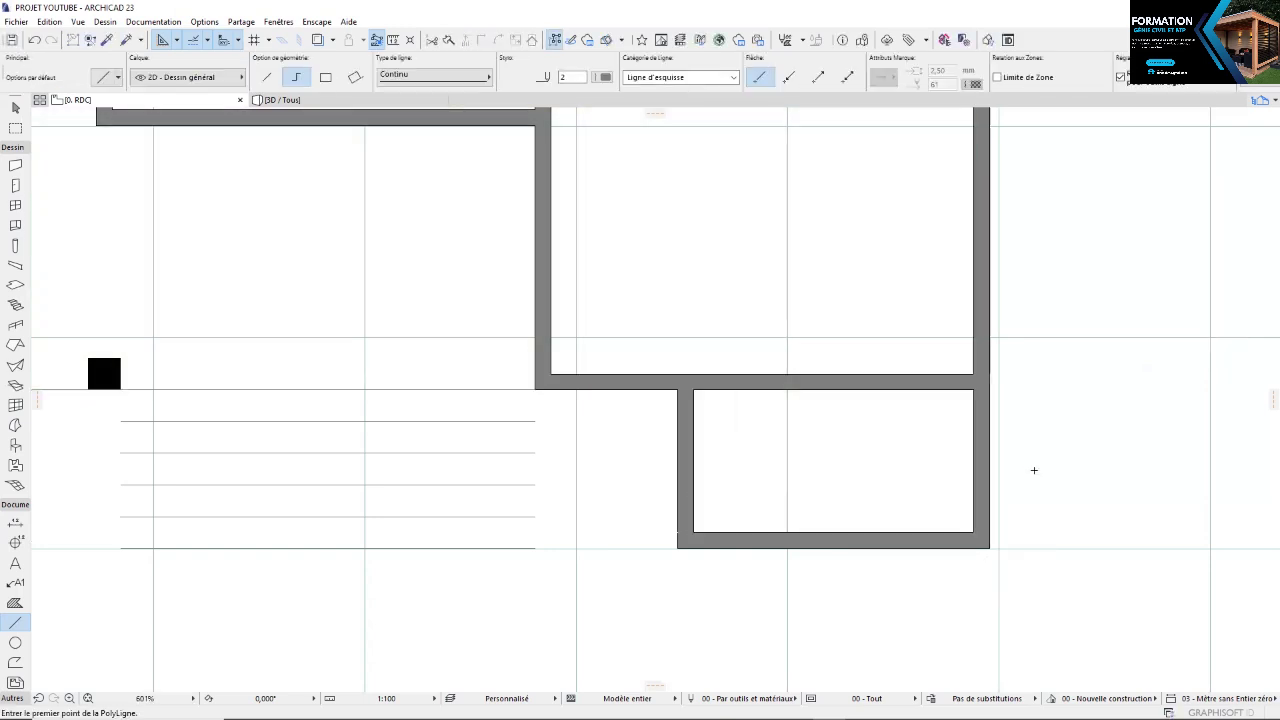
Draw a short line from the column's lower corner down to the first step line and multiply it into four copies along the terrace edge, 0.300 m apart
{"action": "scroll", "coordinate": [436, 473], "scroll_direction": "down", "scroll_amount": 3}
{"action": "scroll", "coordinate": [364, 436], "scroll_direction": "up", "scroll_amount": 3}
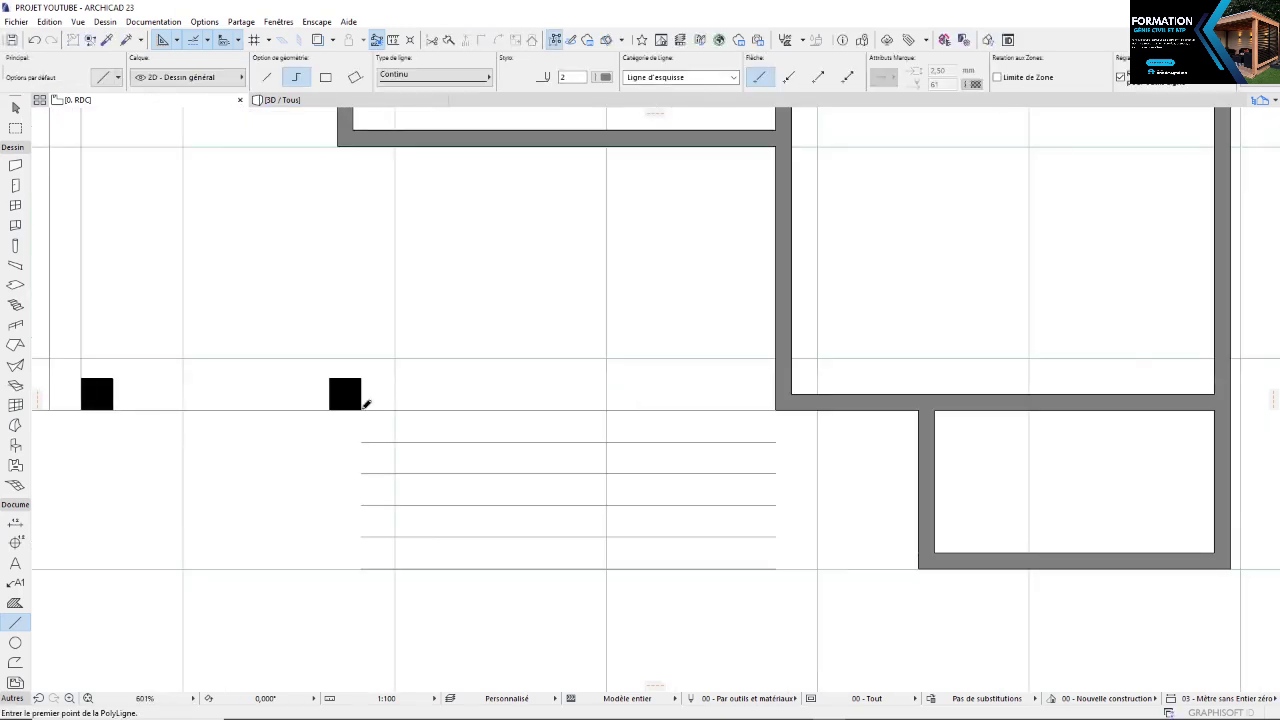
{"action": "right_click", "coordinate": [362, 427]}
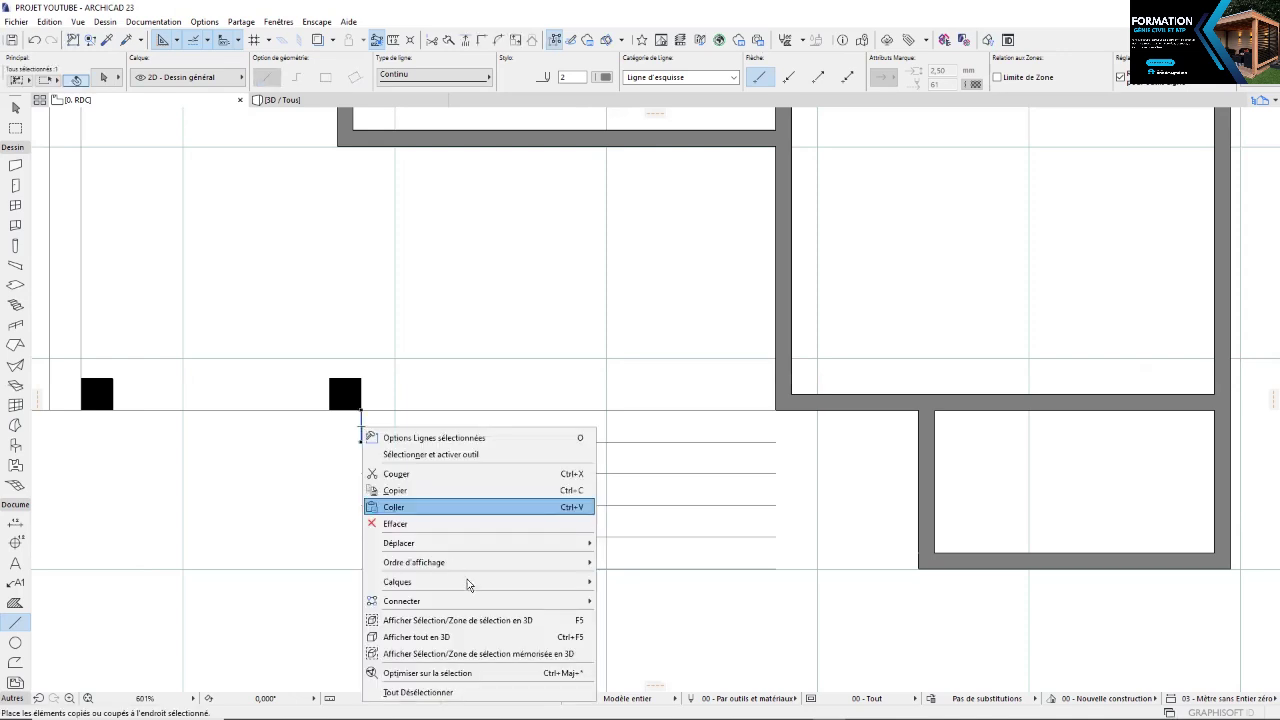
{"action": "mouse_move", "coordinate": [497, 546]}
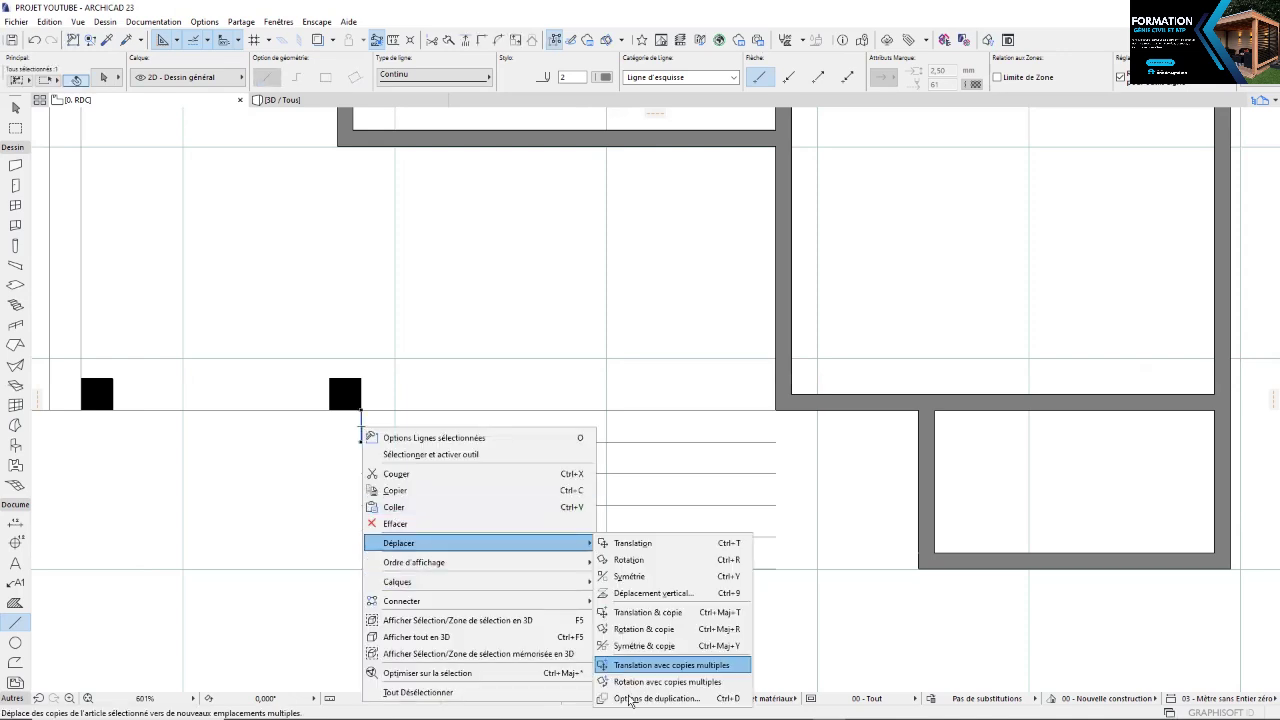
{"action": "left_click", "coordinate": [629, 698]}
{"action": "left_click", "coordinate": [737, 429]}
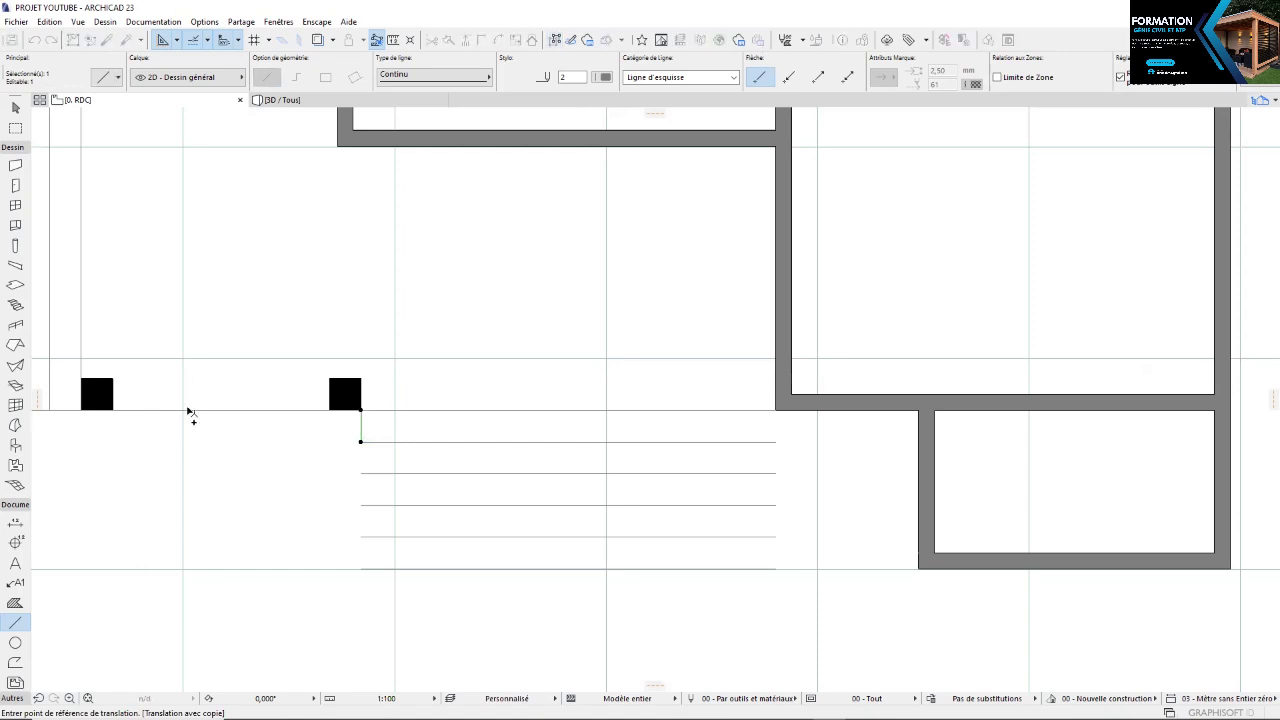
{"action": "left_click", "coordinate": [361, 410]}
{"action": "type", "text": "1.282"}
{"action": "key", "text": "Return"}
Join the second and third step lines to their matching short side lines to form square corners
{"action": "left_click", "coordinate": [388, 474], "text": "shift"}
{"action": "left_click", "coordinate": [330, 429], "text": "shift"}
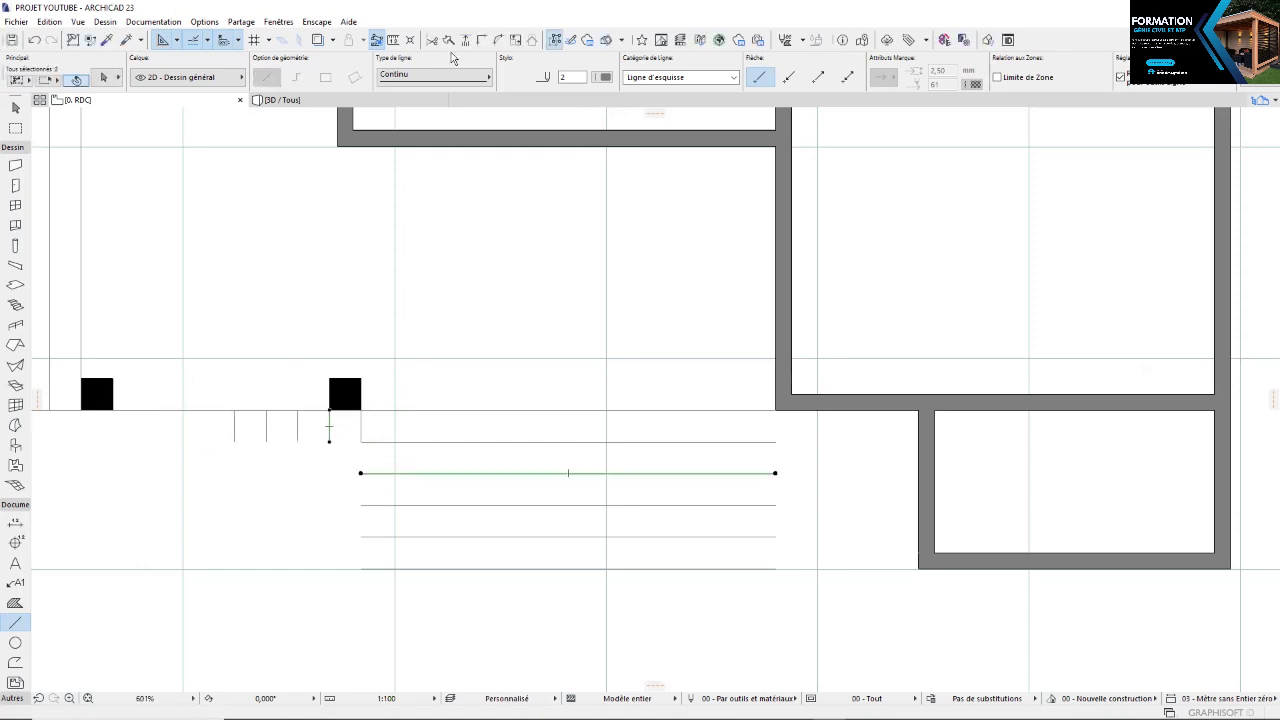
{"action": "left_click", "coordinate": [482, 40]}
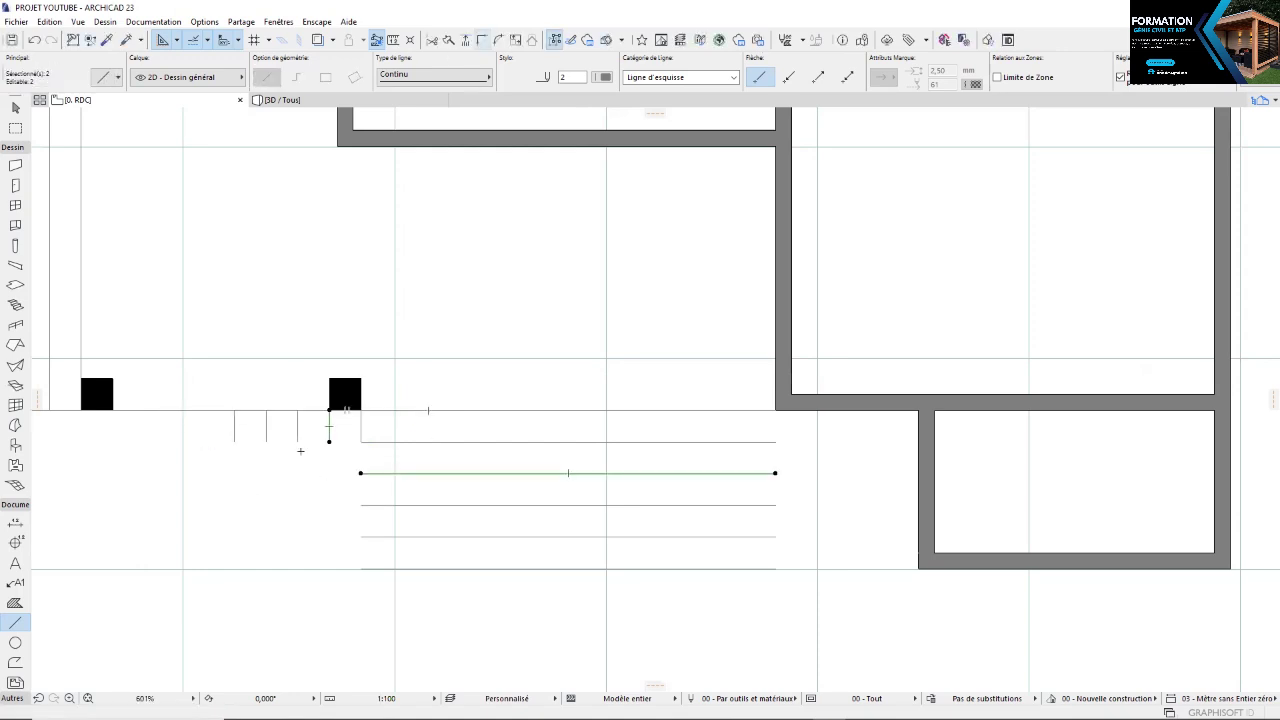
{"action": "left_click", "coordinate": [371, 505], "text": "shift"}
{"action": "left_click", "coordinate": [298, 434], "text": "shift"}
{"action": "left_click", "coordinate": [480, 42]}
{"action": "key", "text": "Escape"}
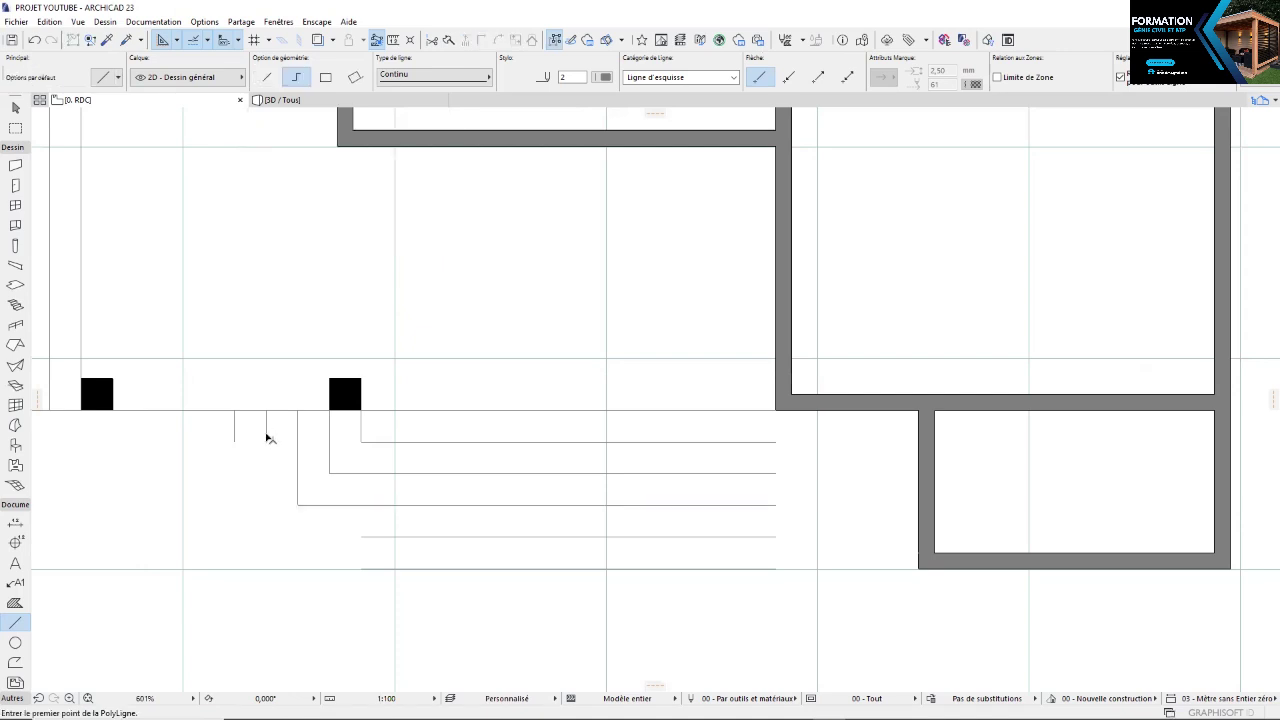
Join the fourth and outermost step lines to their matching short side lines to form square corners
{"action": "left_click", "coordinate": [267, 437], "text": "shift"}
{"action": "left_click", "coordinate": [470, 537], "text": "shift"}
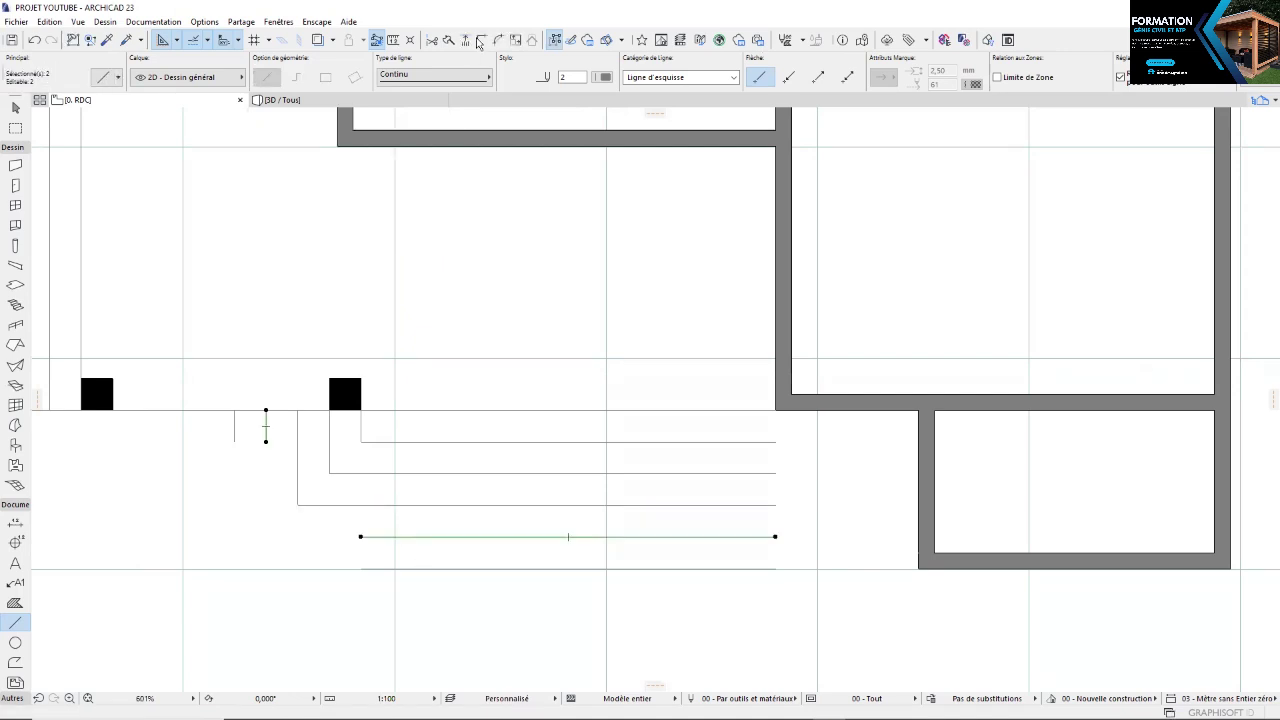
{"action": "left_click", "coordinate": [482, 40]}
{"action": "key", "text": "Escape"}
{"action": "left_click", "coordinate": [386, 569], "text": "shift"}
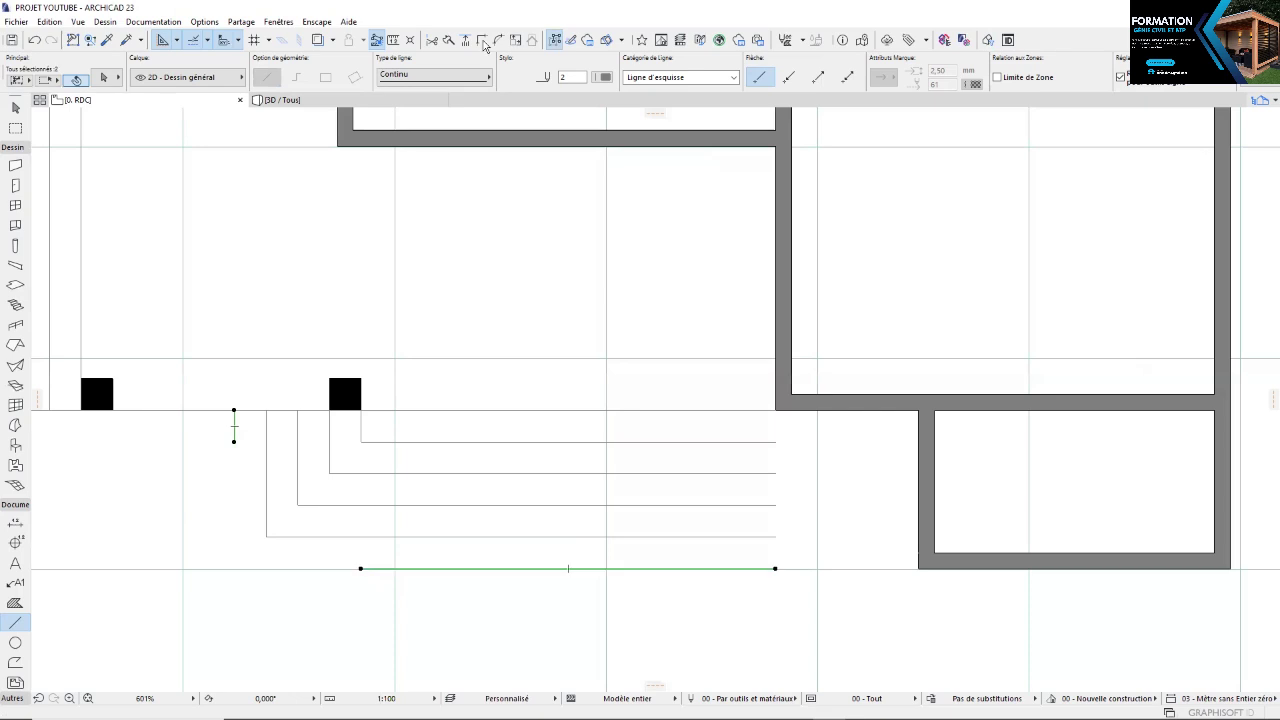
{"action": "left_click", "coordinate": [482, 40]}
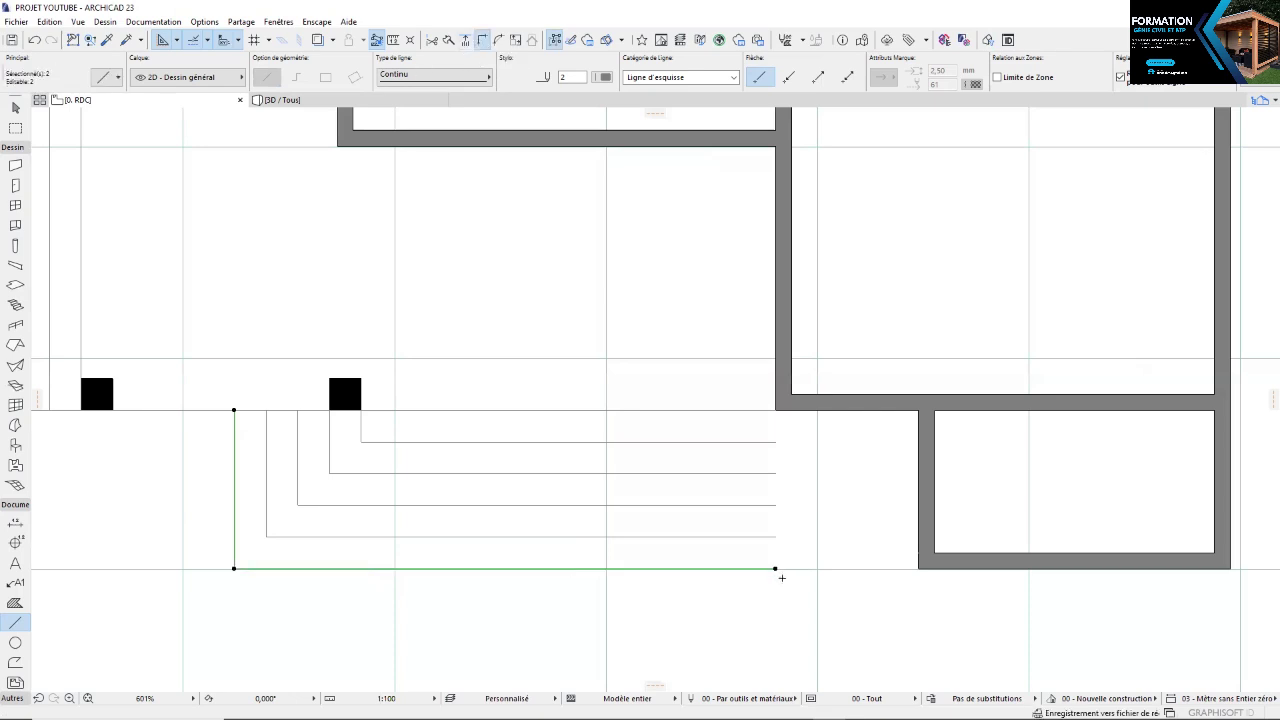
{"action": "key", "text": "Escape"}
Close the house-side end of the steps with a line from the house wall corner to the end of the outermost step line
{"action": "left_click", "coordinate": [776, 410]}
{"action": "double_click", "coordinate": [776, 569]}
{"action": "scroll", "coordinate": [525, 484], "scroll_direction": "down", "scroll_amount": 5}
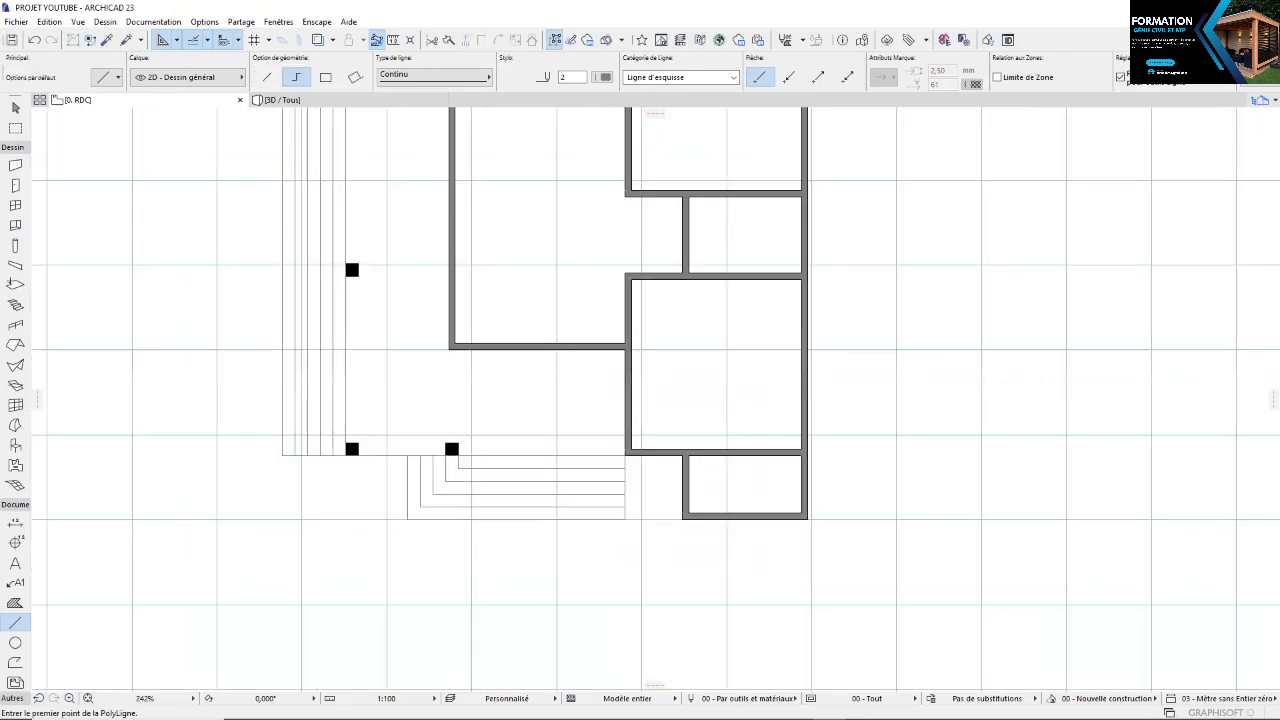
Create slabs in the L-shaped step strips with the Slab tool and magic wand
{"action": "left_click", "coordinate": [15, 285]}
{"action": "scroll", "coordinate": [510, 508], "scroll_direction": "up", "scroll_amount": 7}
{"action": "key", "text": "space"}
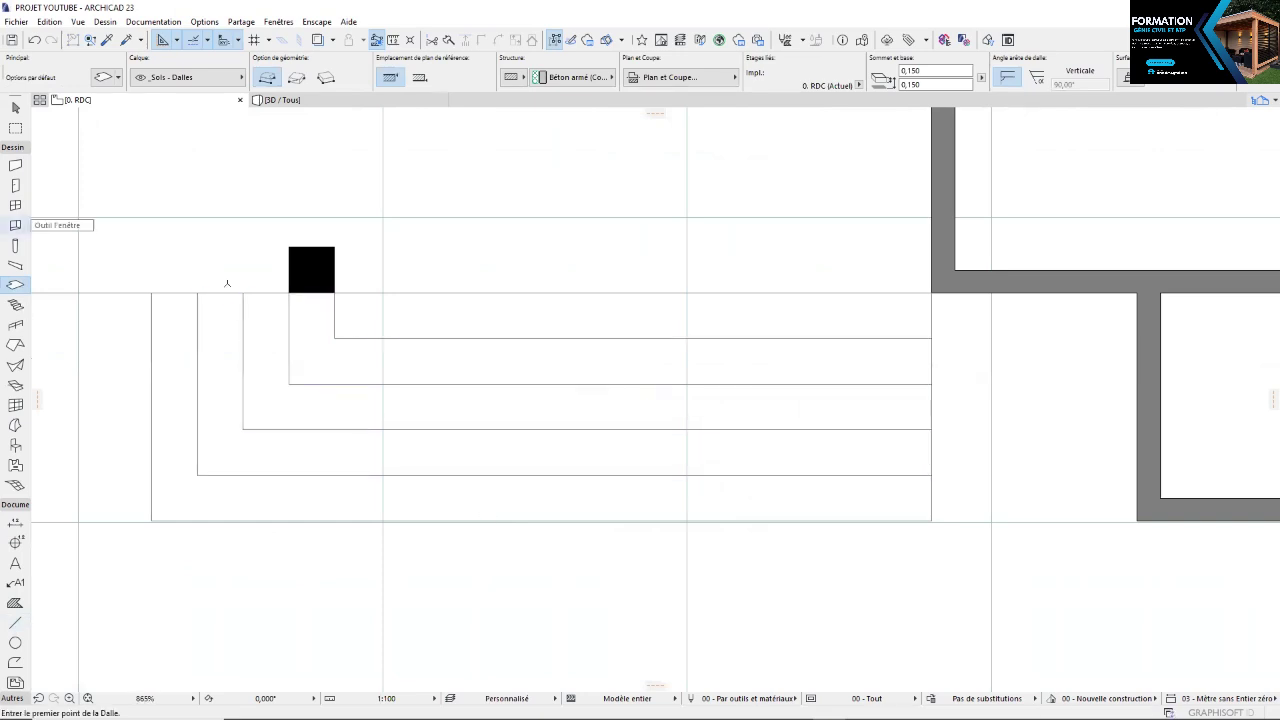
Transfer the long-side step slabs' settings to the matching L-shaped strips, descending outward from 0.750 m to 0.150 m
{"action": "scroll", "coordinate": [243, 316], "scroll_direction": "down", "scroll_amount": 2}
{"action": "left_click", "coordinate": [107, 42]}
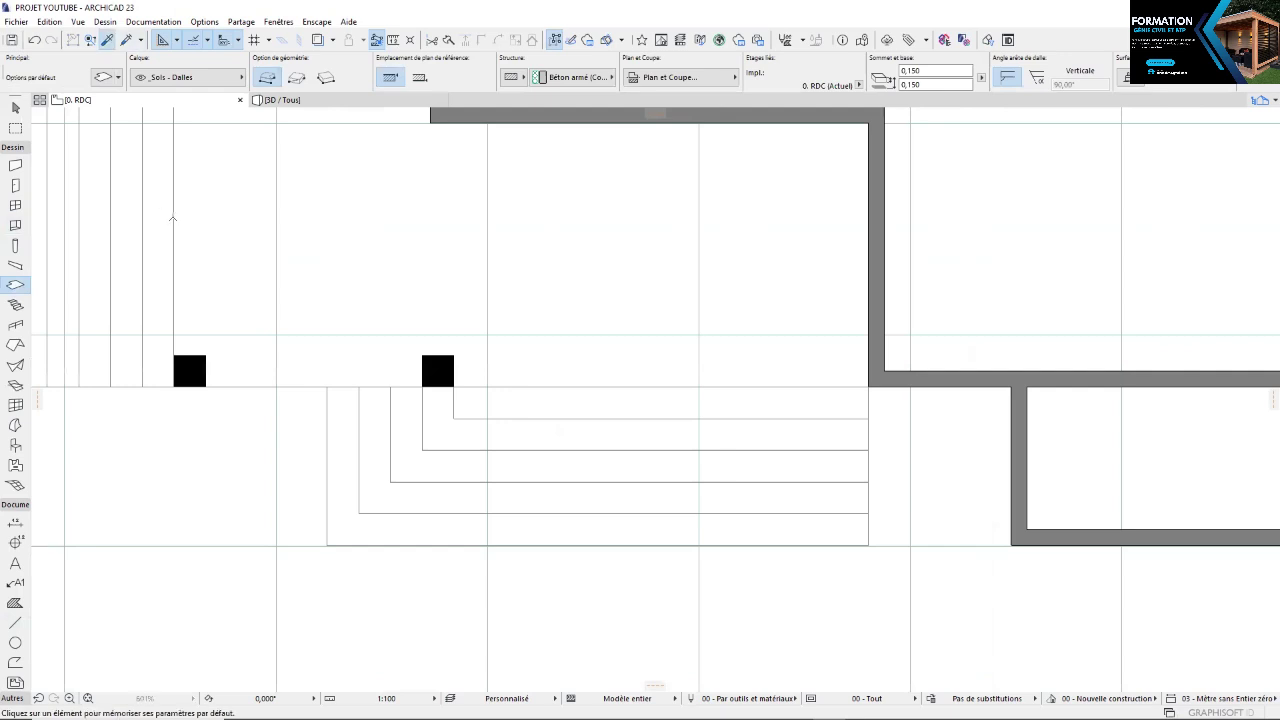
{"action": "left_click", "coordinate": [432, 388]}
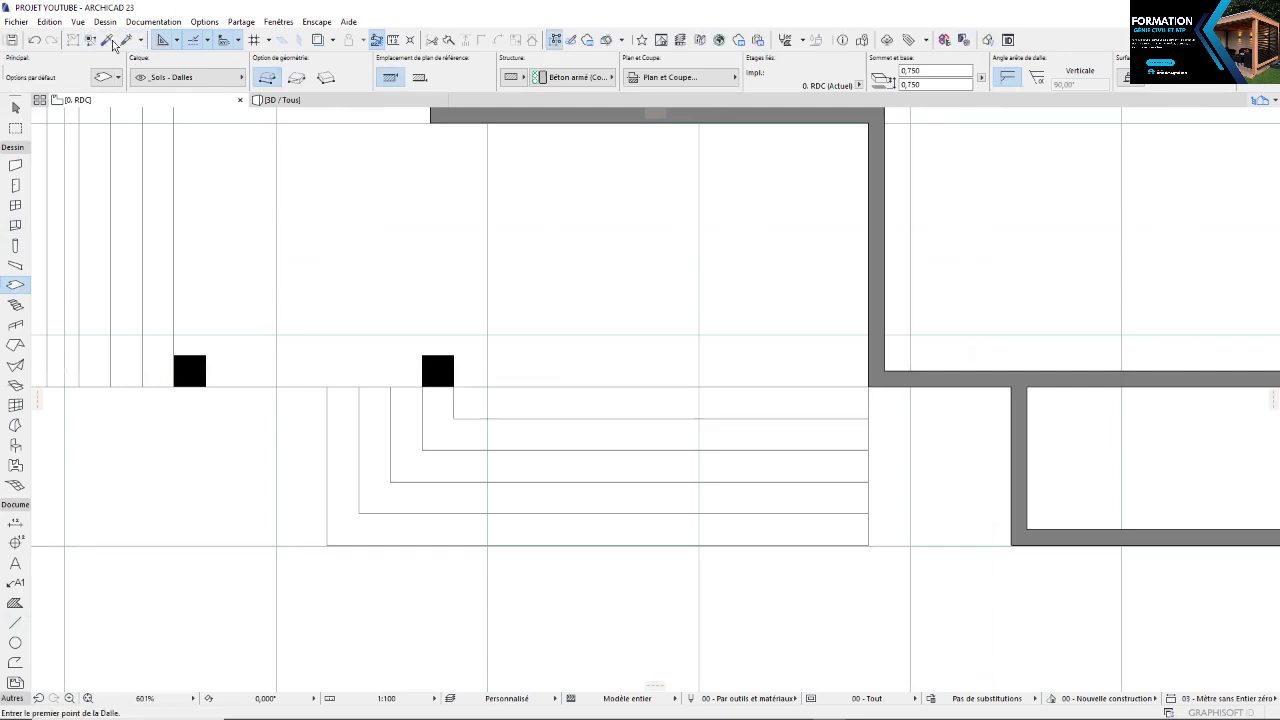
{"action": "left_click", "coordinate": [126, 40]}
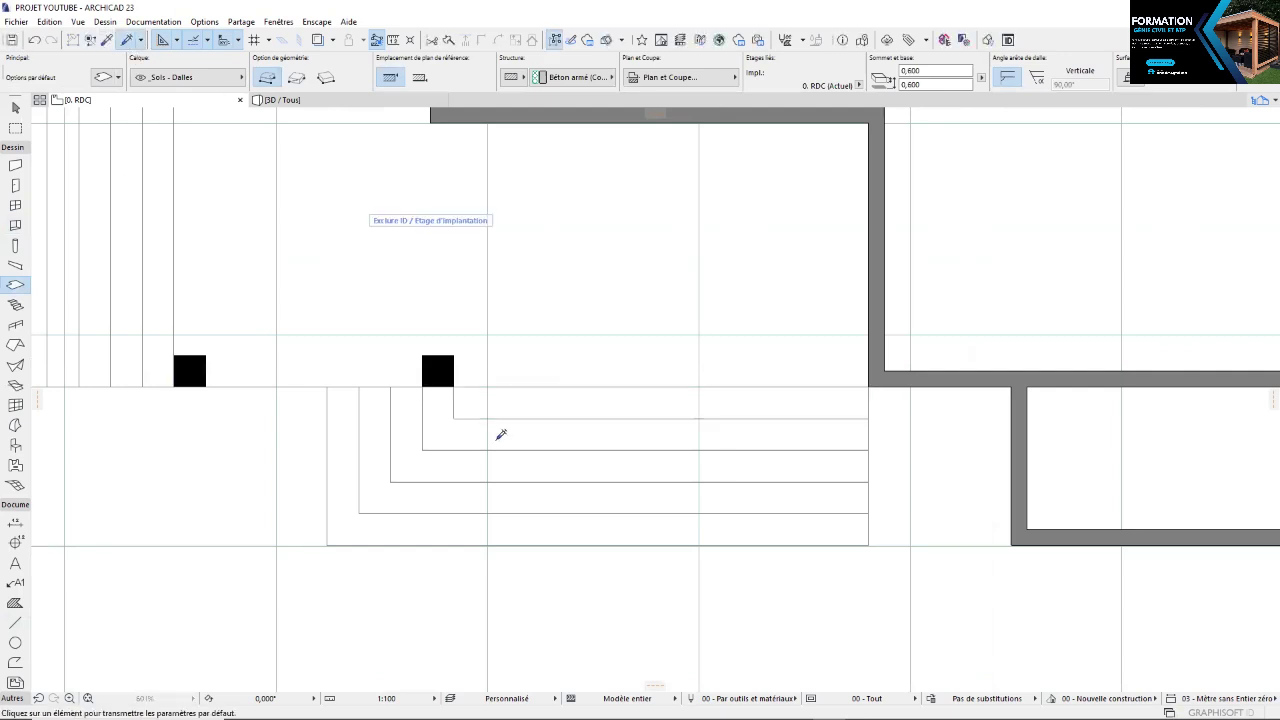
{"action": "left_click", "coordinate": [492, 435]}
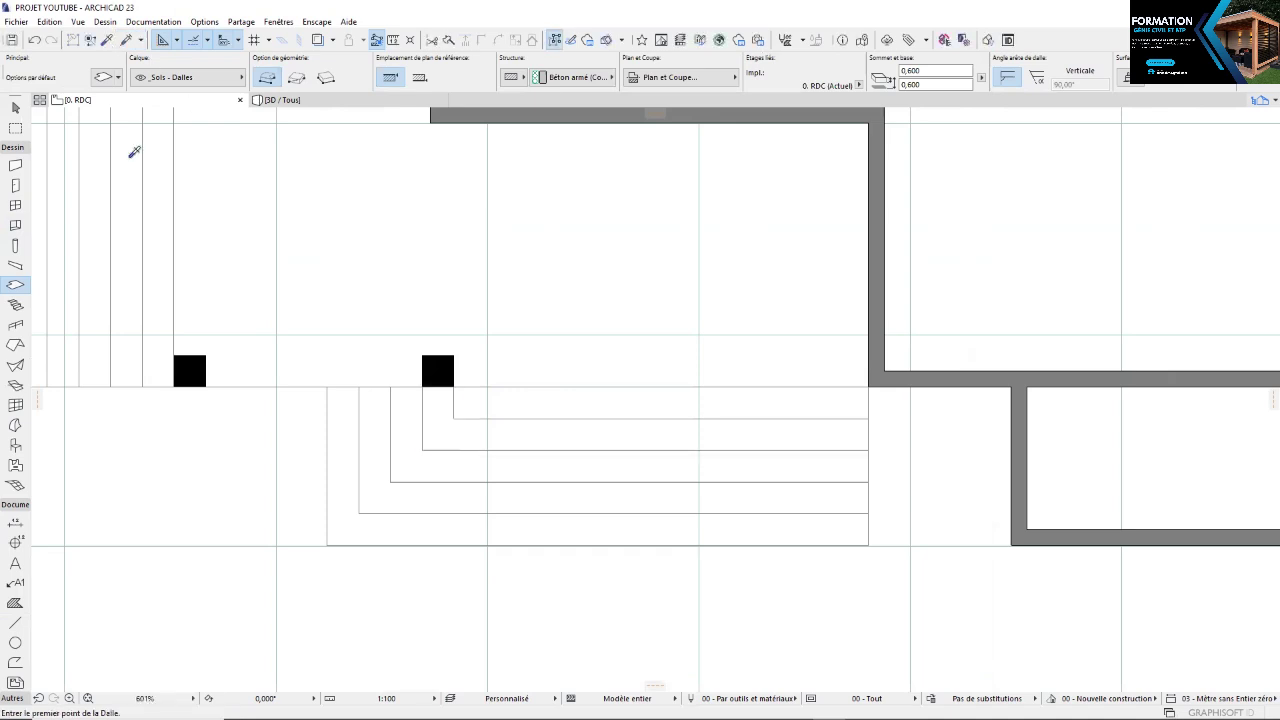
{"action": "left_click", "coordinate": [486, 471]}
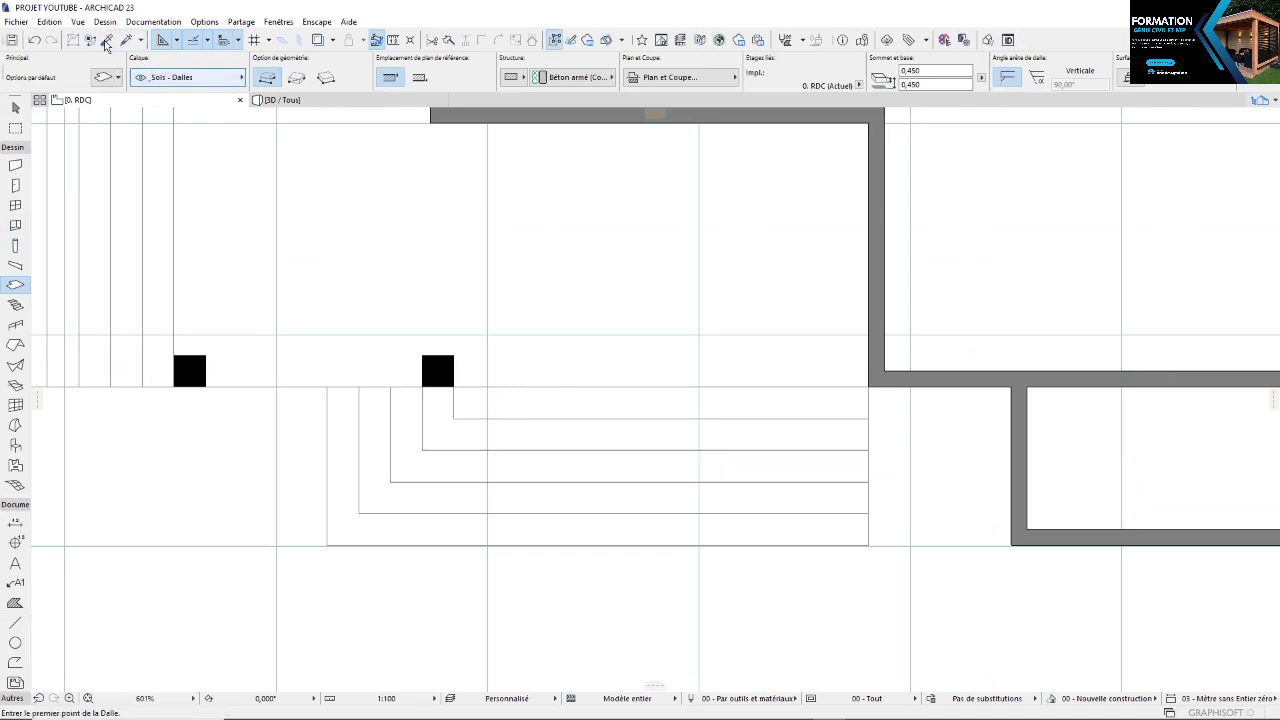
{"action": "key", "text": "Escape"}
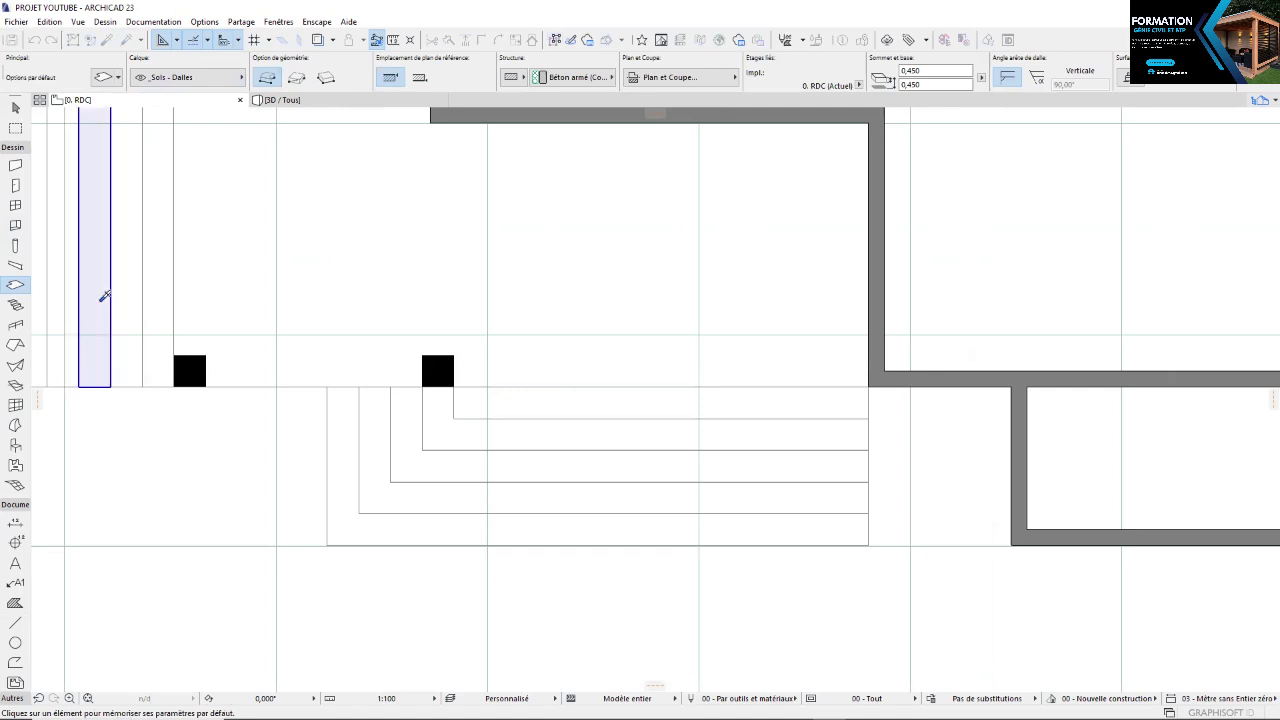
{"action": "left_click", "coordinate": [474, 474], "text": "alt"}
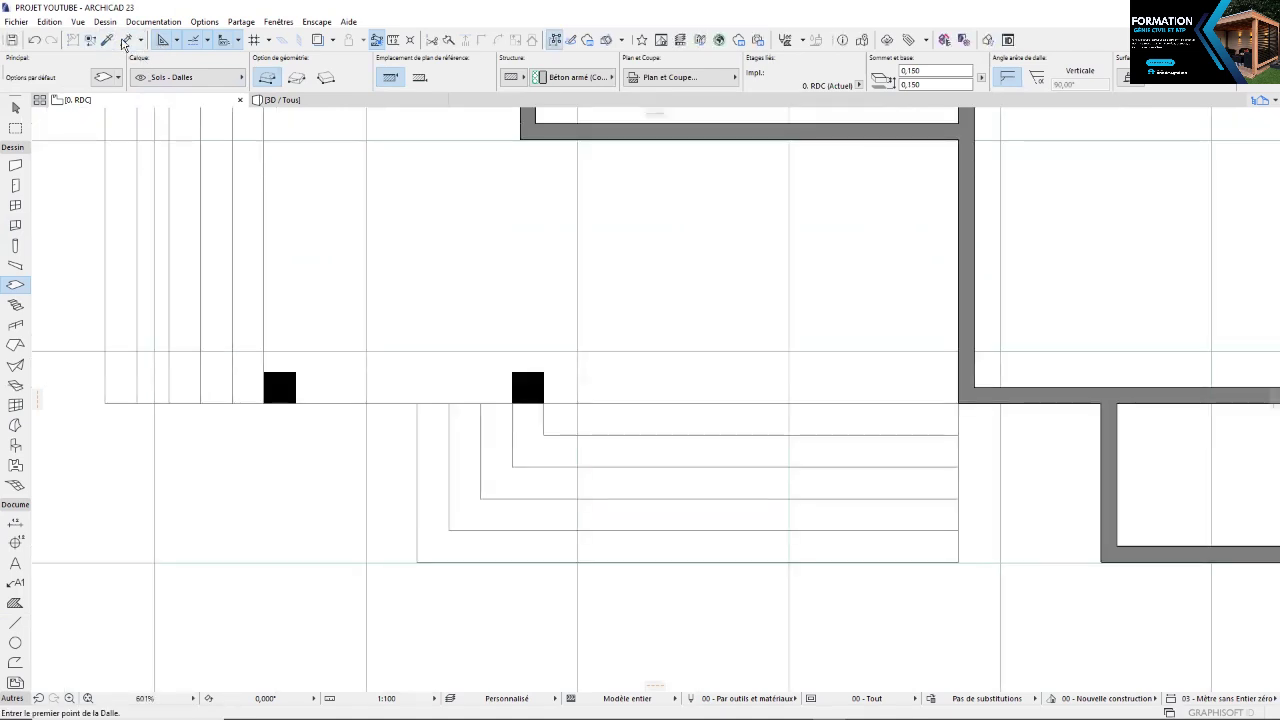
{"action": "left_click", "coordinate": [482, 548], "text": "alt"}
Examine the new L-shaped steps at the terrace's lower edge in the 3D view
{"action": "key", "text": "F3"}
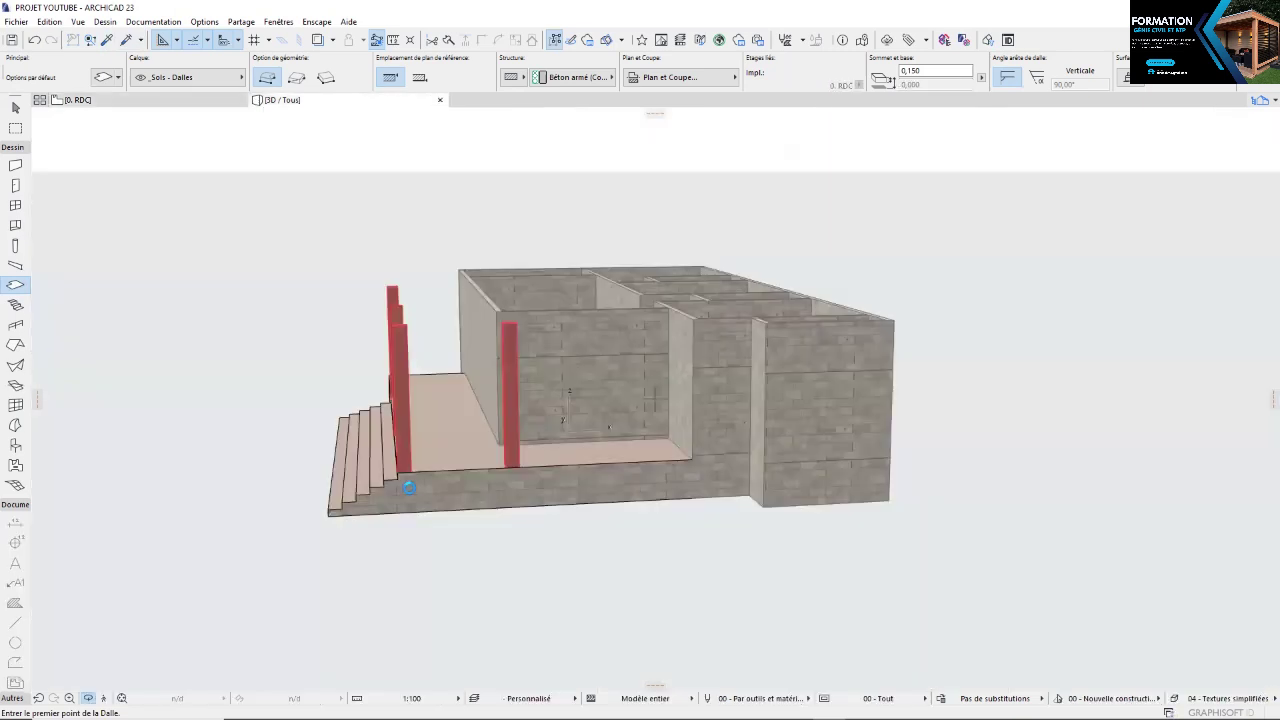
{"action": "scroll", "coordinate": [536, 546], "scroll_direction": "up", "scroll_amount": 3}
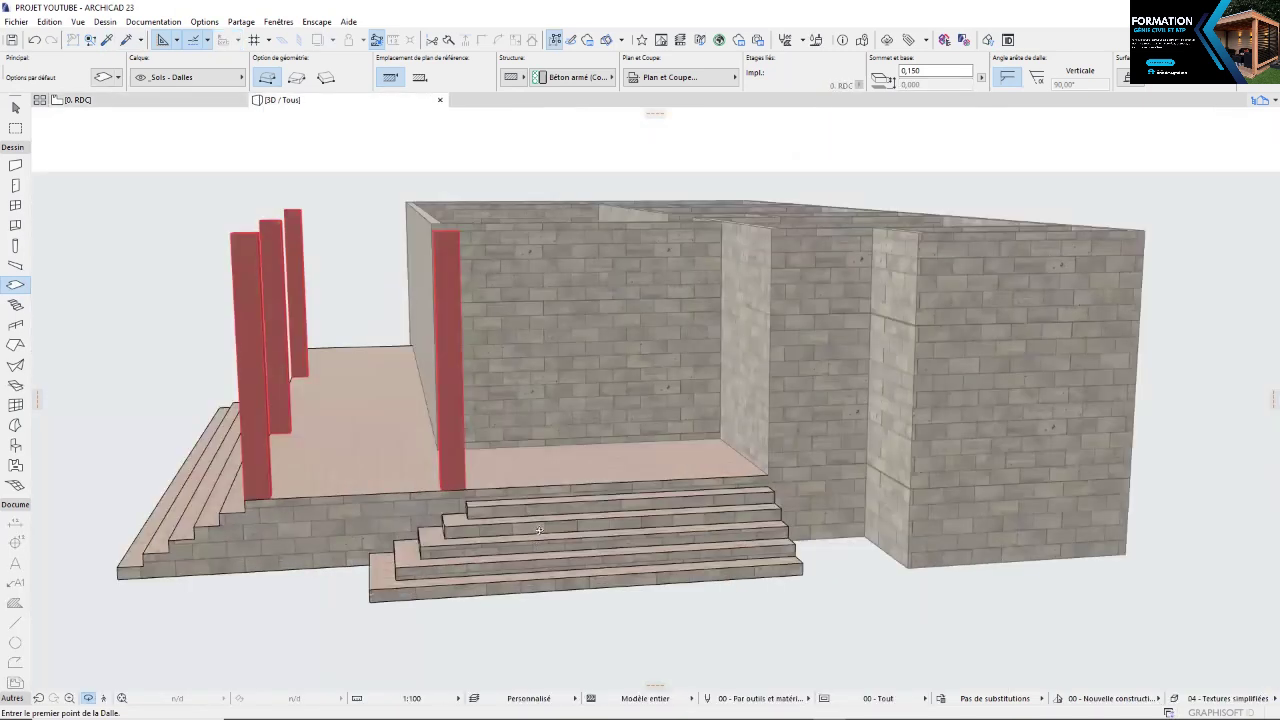
{"action": "scroll", "coordinate": [538, 530], "scroll_direction": "down", "scroll_amount": 5}
Set the default exterior wall height to 0.150 m in the RDC plan
{"action": "key", "text": "F2"}
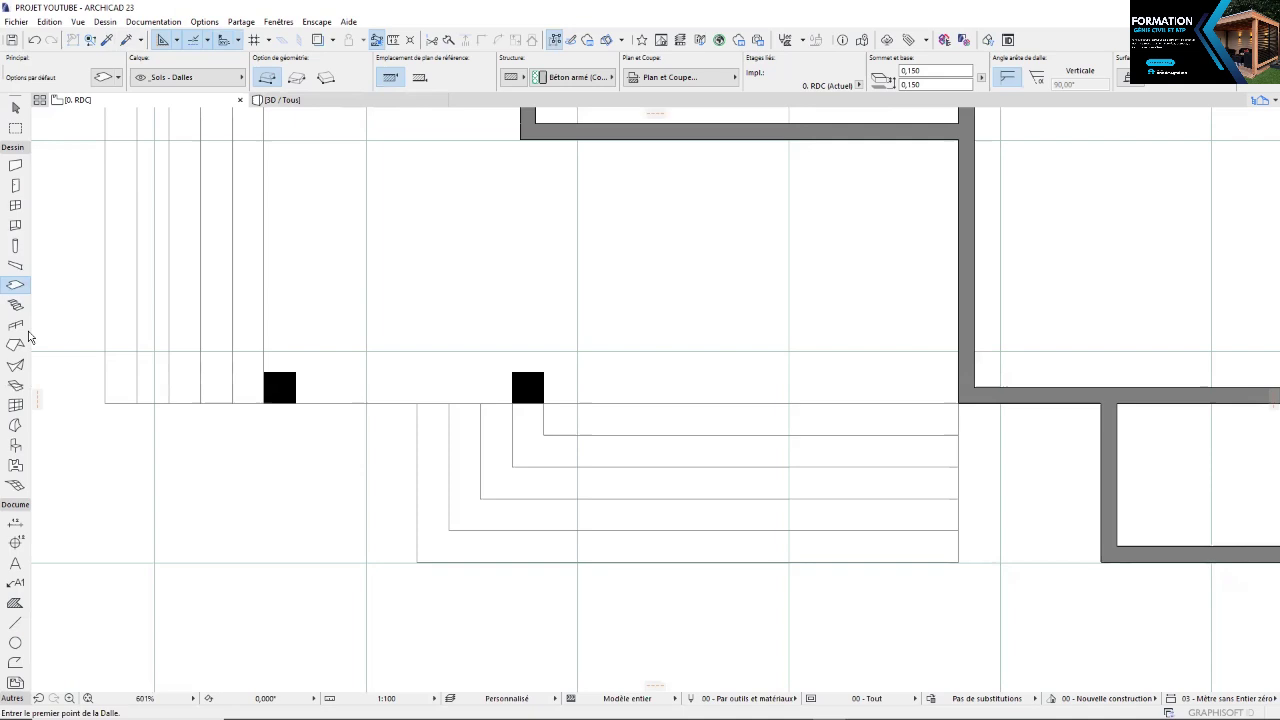
{"action": "left_click", "coordinate": [15, 168]}
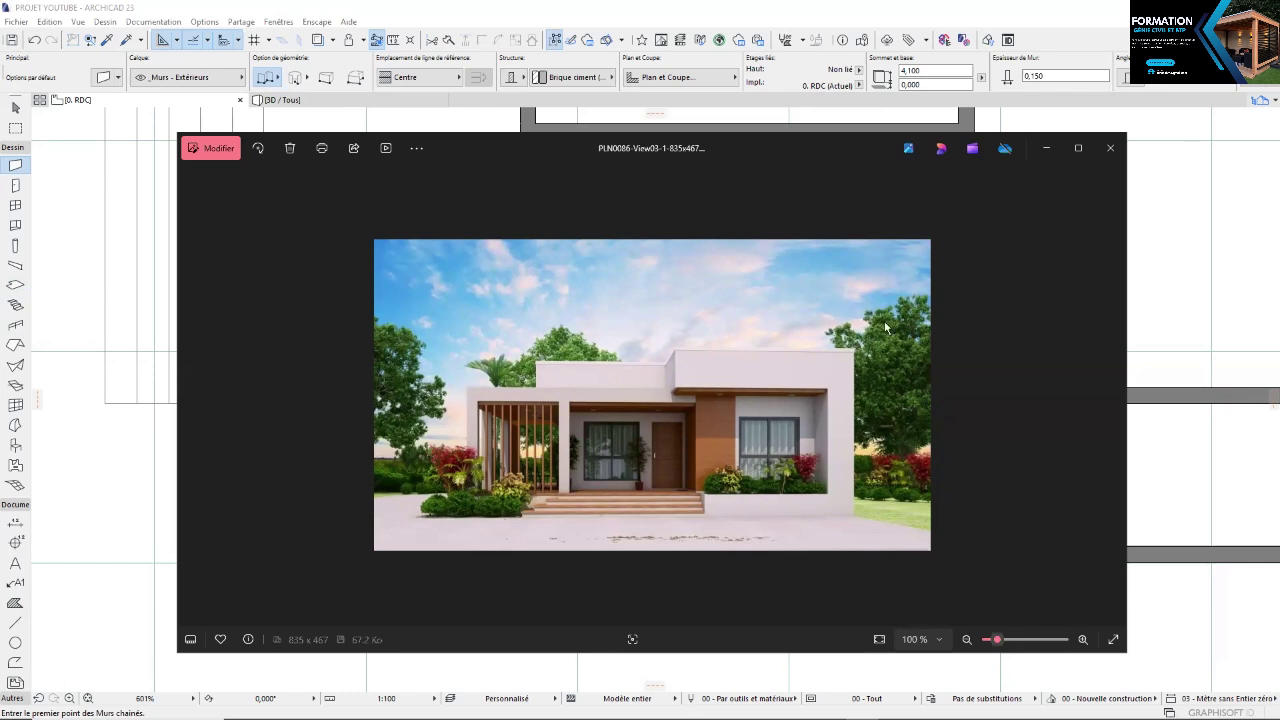
{"action": "left_click", "coordinate": [1046, 148]}
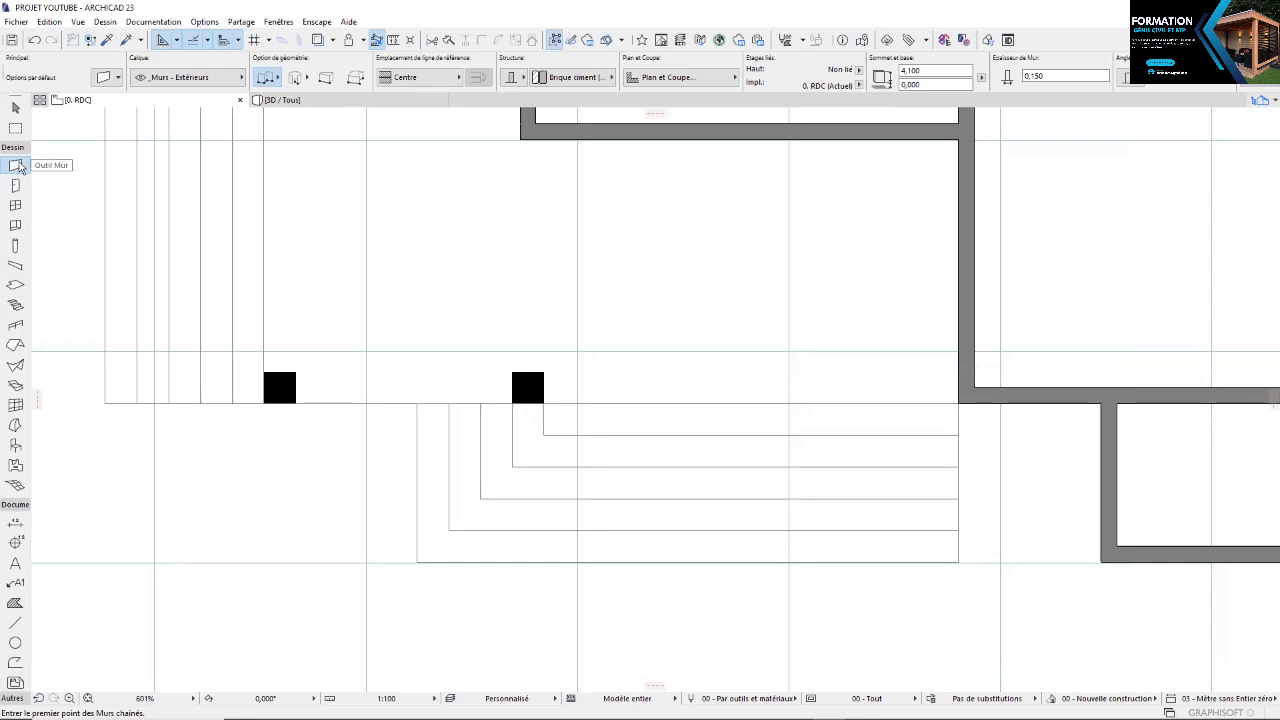
{"action": "key", "text": "ctrl+t"}
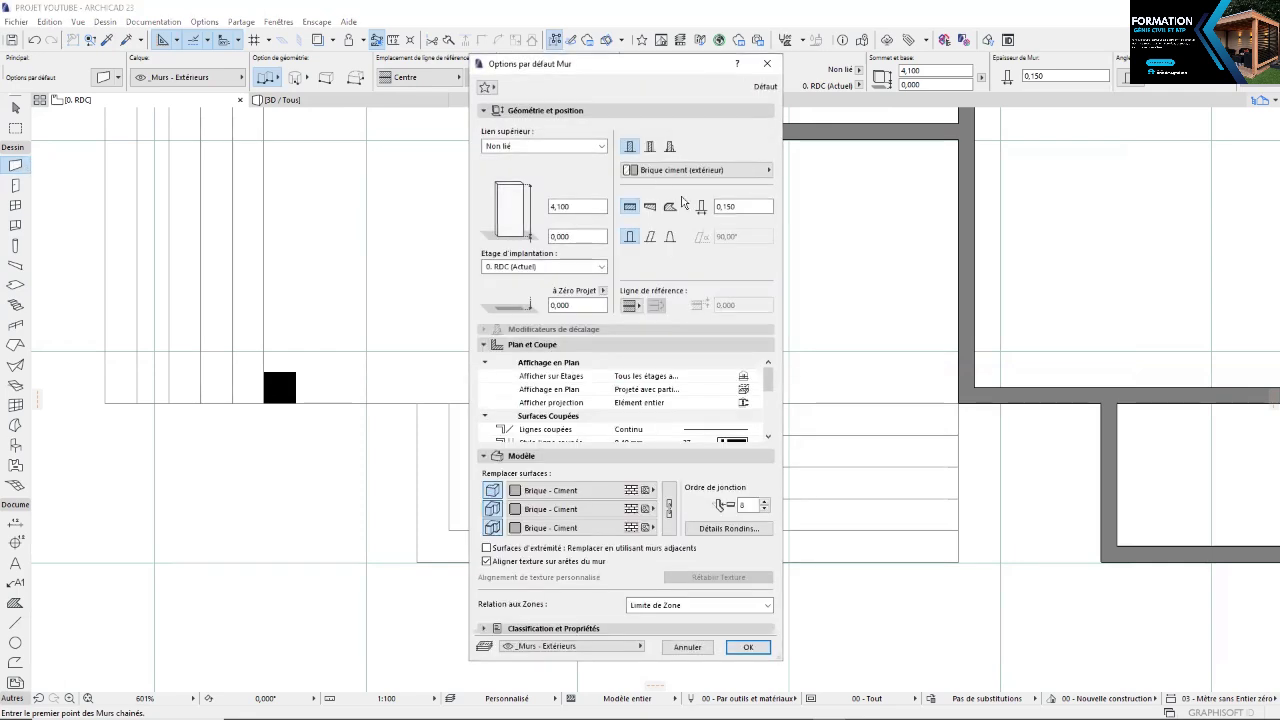
{"action": "type", "text": "0,150"}
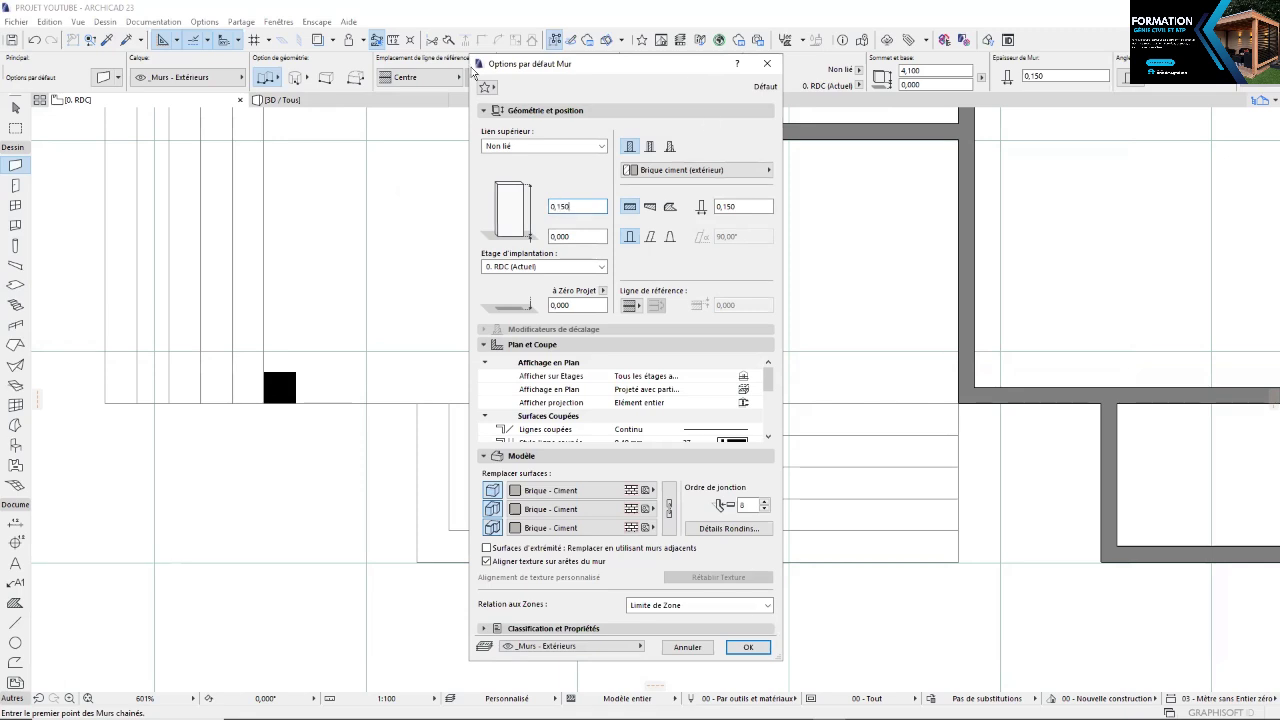
{"action": "left_click_drag", "start_coordinate": [474, 67], "coordinate": [255, 65]}
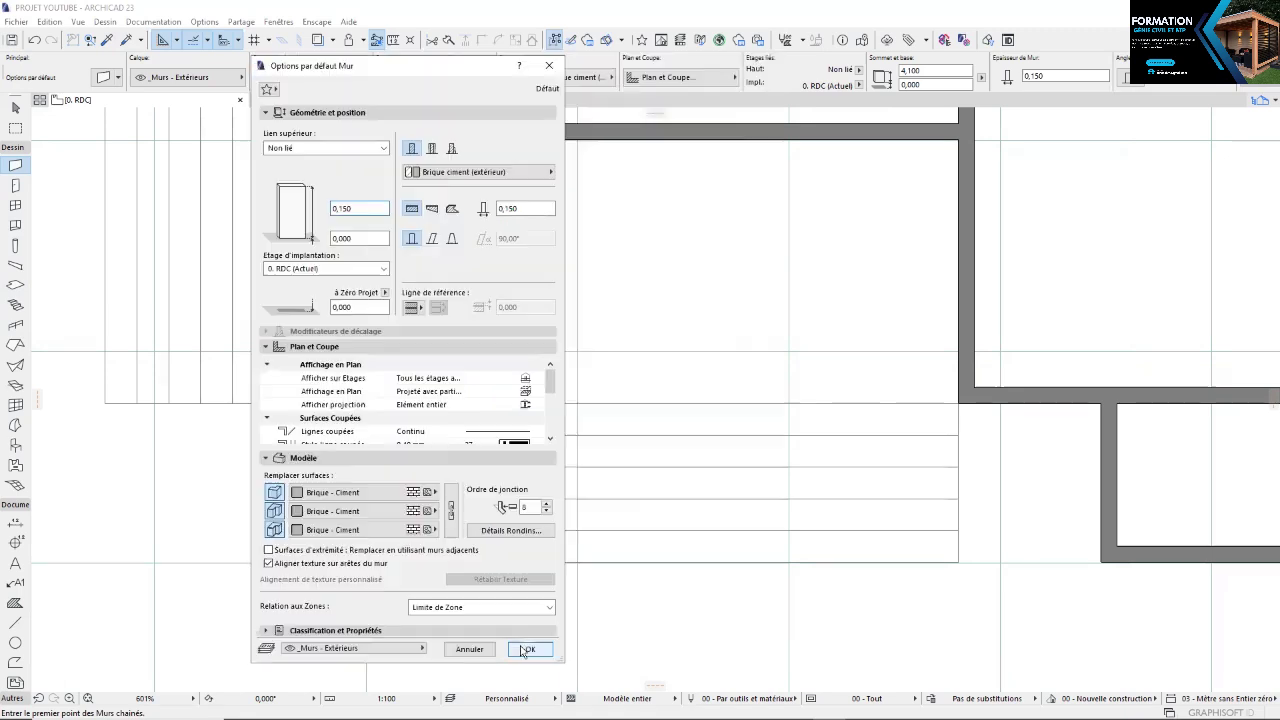
{"action": "left_click", "coordinate": [529, 647]}
Draw the low planter wall from the outermost L-shaped step corner around to the long-side steps' outer corner, with its reference line on Face extérieure
{"action": "left_click", "coordinate": [418, 561]}
{"action": "left_click", "coordinate": [443, 84]}
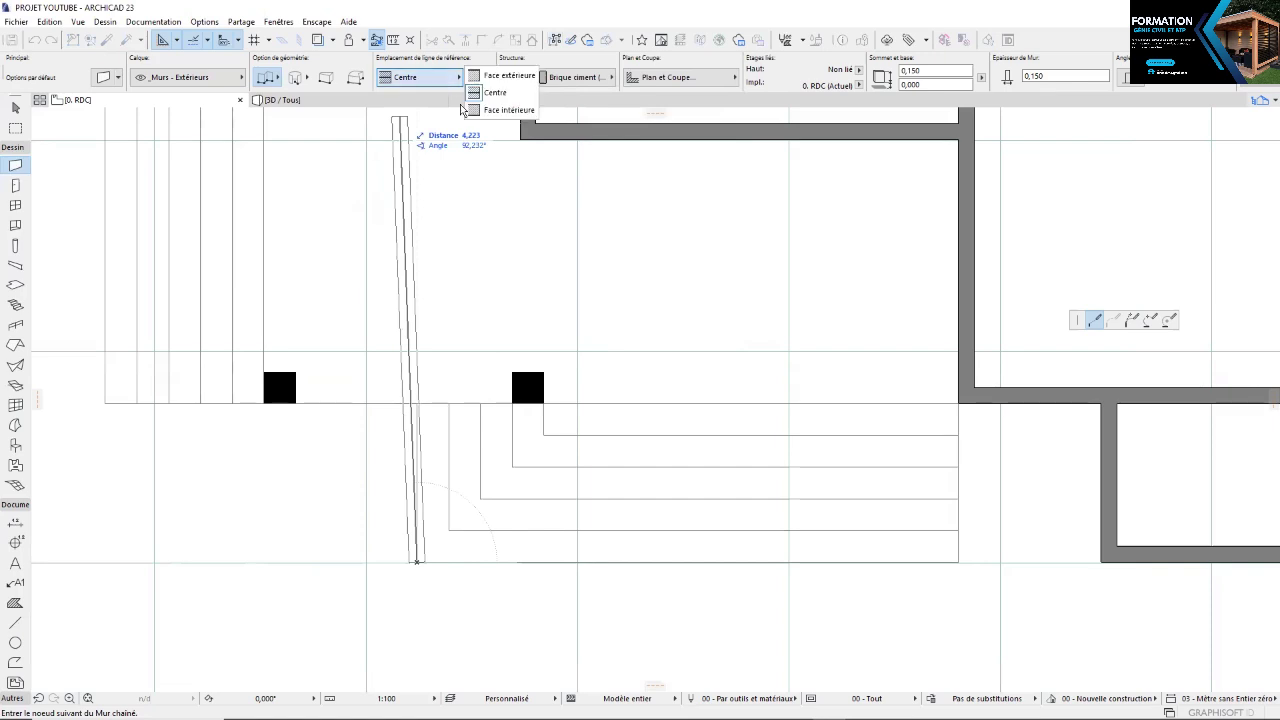
{"action": "left_click", "coordinate": [486, 84]}
{"action": "middle_click_drag", "start_coordinate": [254, 592], "coordinate": [457, 545]}
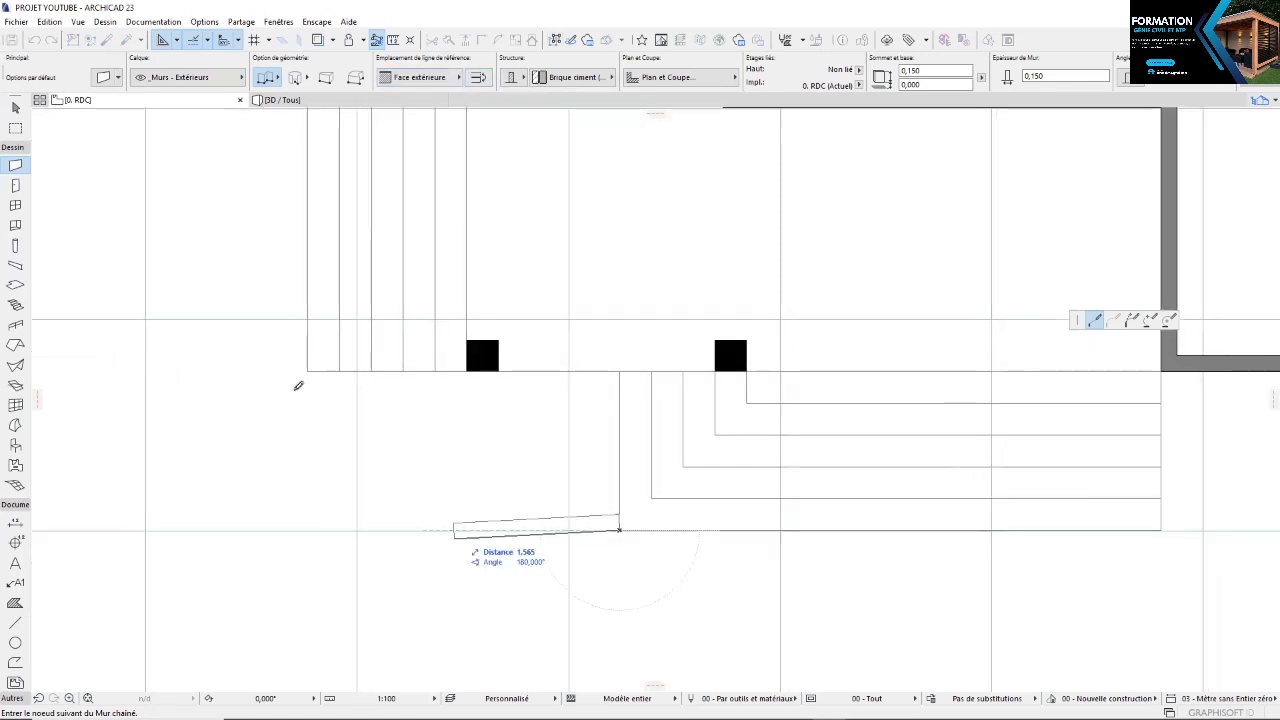
{"action": "left_click", "coordinate": [311, 368], "text": "shift"}
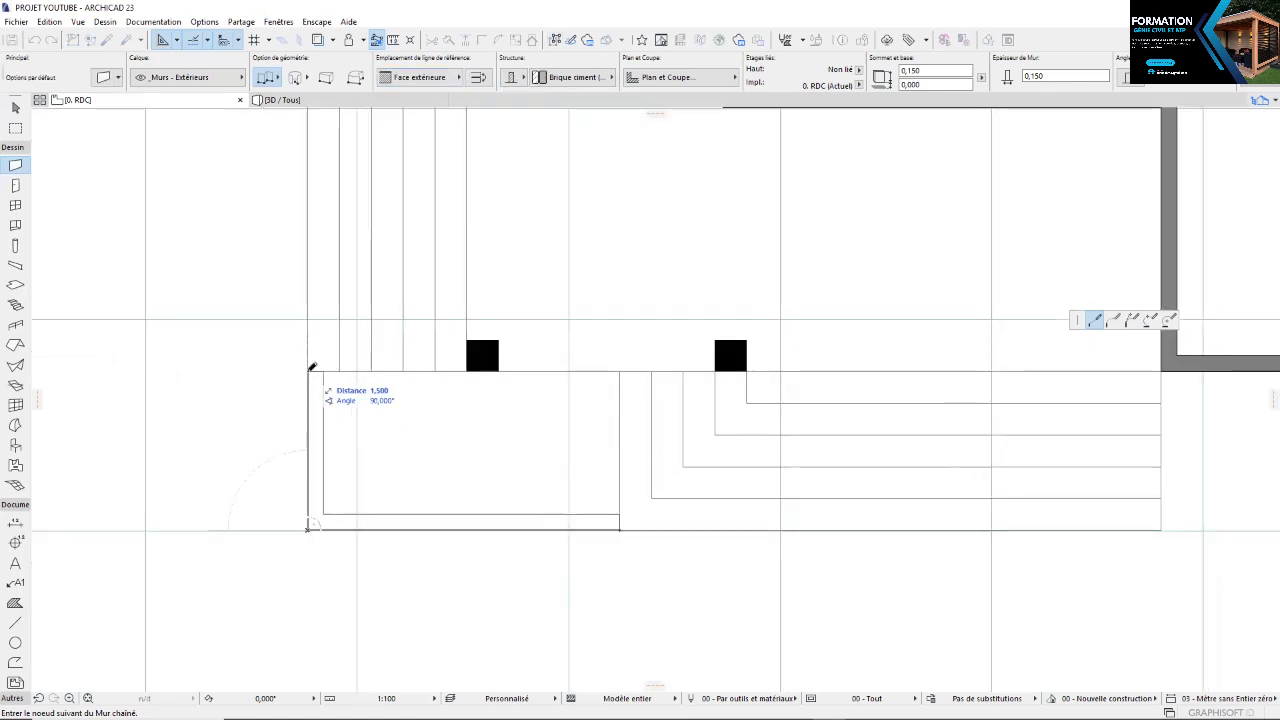
{"action": "double_click", "coordinate": [309, 368]}
Set the default exterior wall height to 0.960 m
{"action": "scroll", "coordinate": [760, 514], "scroll_direction": "down", "scroll_amount": 3}
{"action": "middle_click_drag", "start_coordinate": [760, 514], "coordinate": [713, 533]}
{"action": "key", "text": "ctrl+t"}
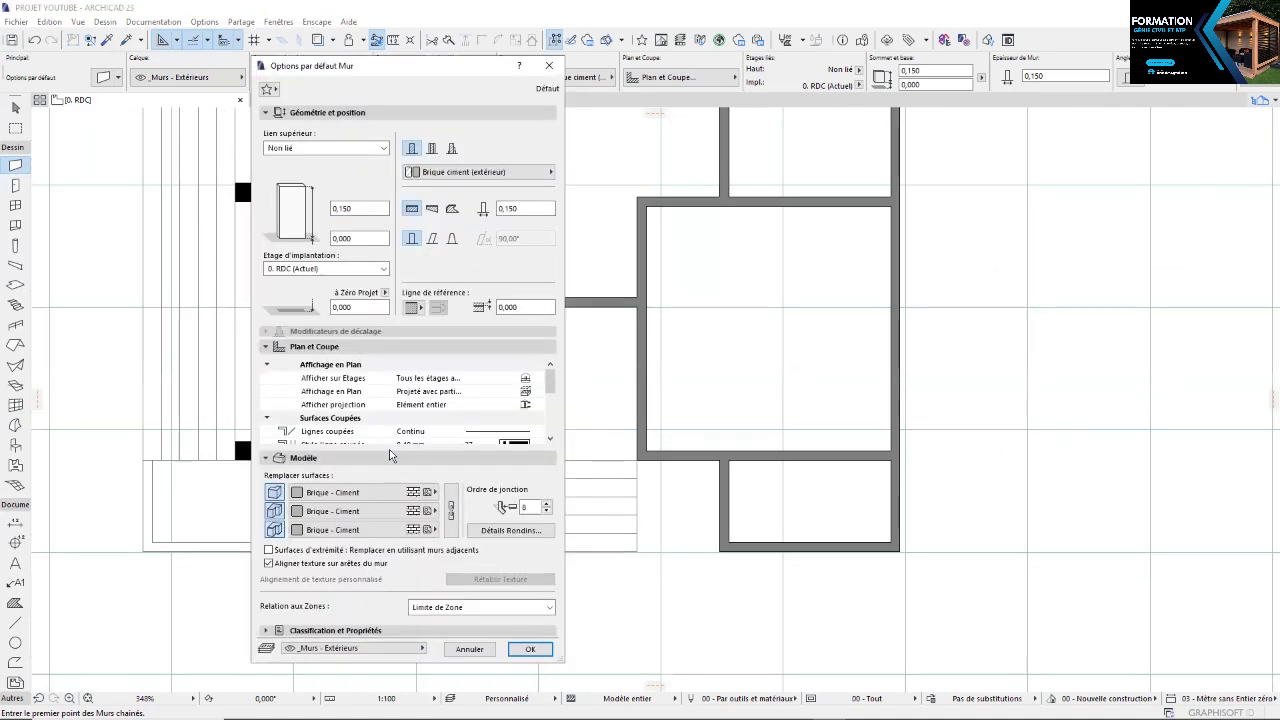
{"action": "left_click", "coordinate": [343, 208]}
{"action": "type", "text": "96"}
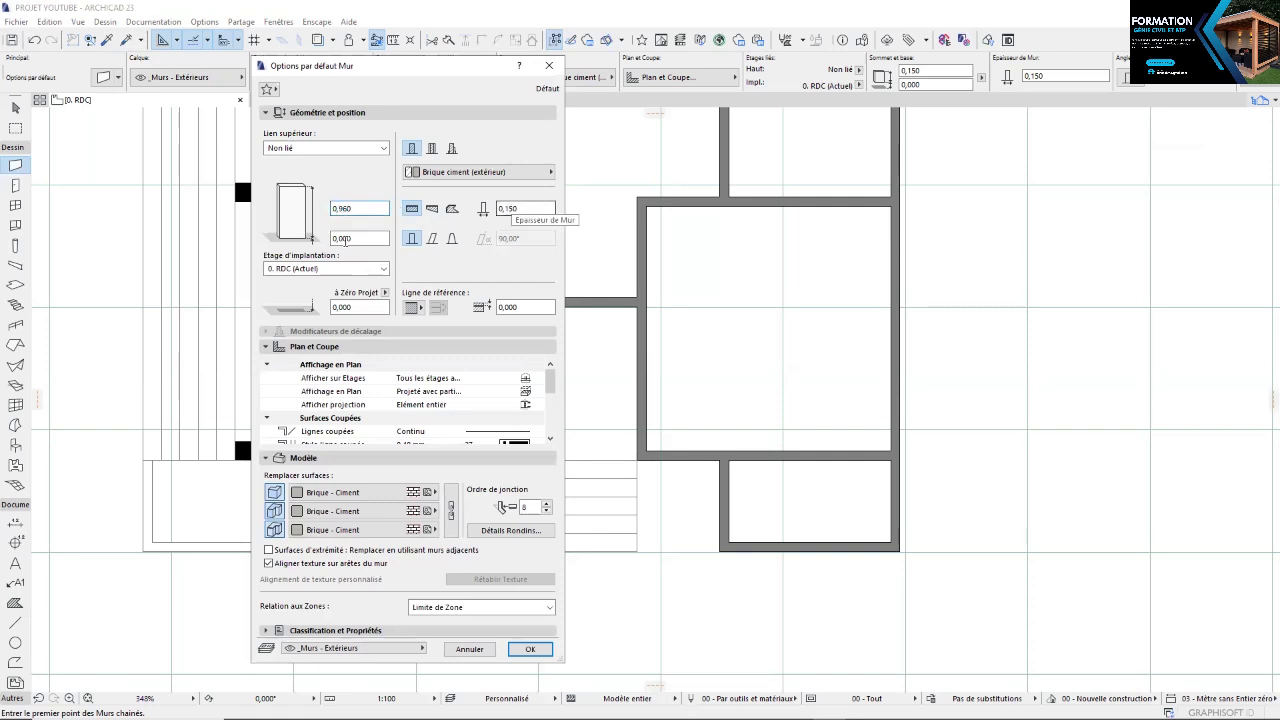
{"action": "left_click", "coordinate": [536, 647]}
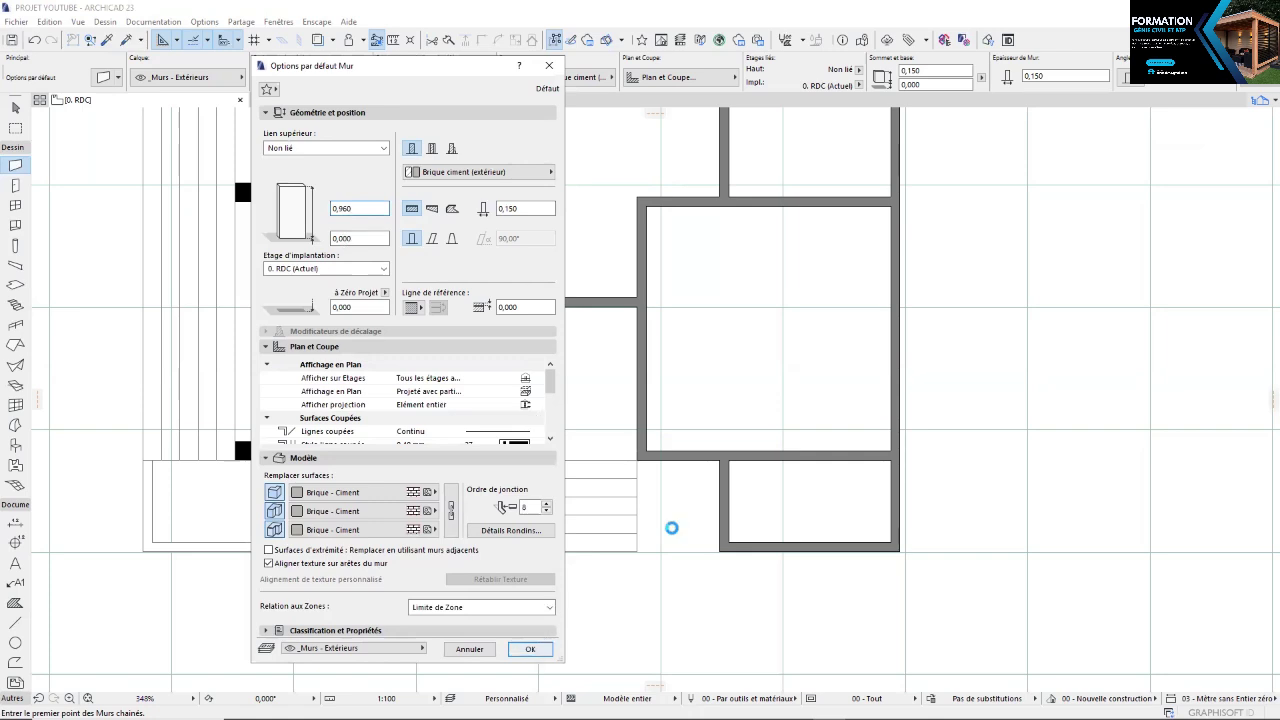
Draw an L-shaped wall from the house corner along the end of the steps and across to the projecting room, with the reference side flipped
{"action": "scroll", "coordinate": [632, 458], "scroll_direction": "up", "scroll_amount": 3}
{"action": "left_click", "coordinate": [631, 453]}
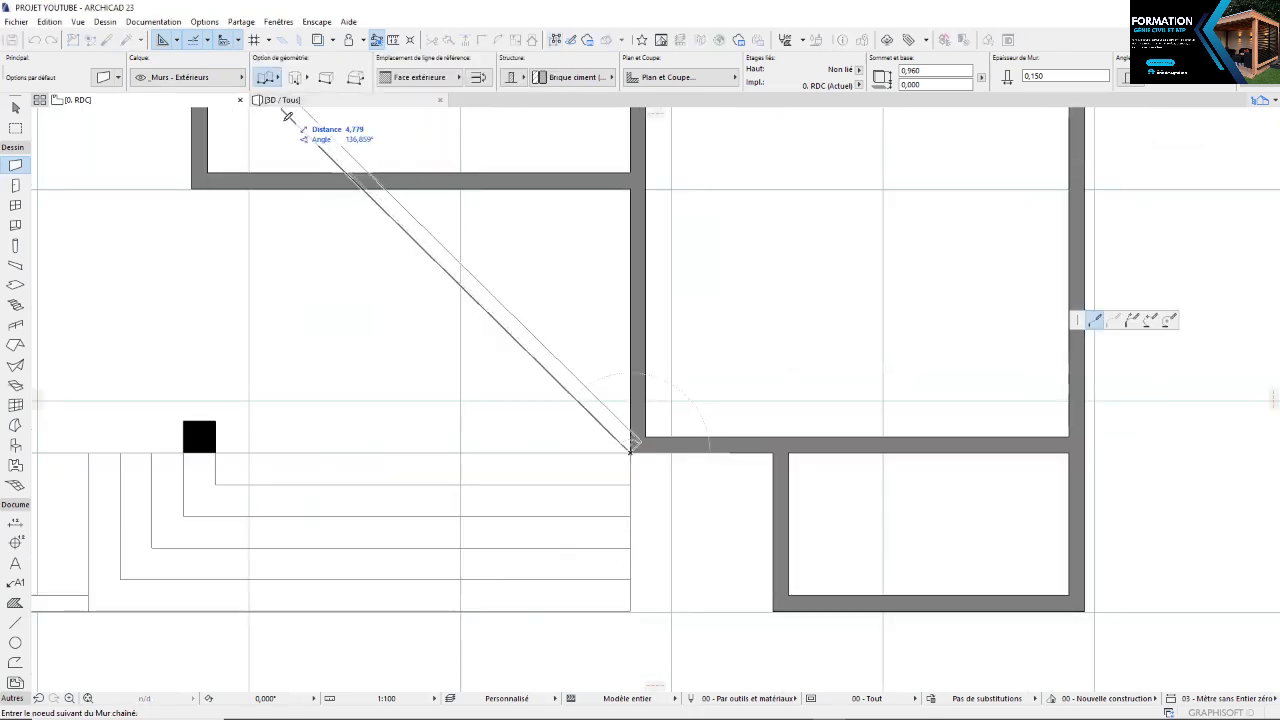
{"action": "left_click", "coordinate": [478, 78]}
{"action": "scroll", "coordinate": [635, 608], "scroll_direction": "up", "scroll_amount": 1}
{"action": "middle_click_drag", "start_coordinate": [635, 608], "coordinate": [609, 413]}
{"action": "left_click", "coordinate": [604, 417]}
{"action": "double_click", "coordinate": [775, 417]}
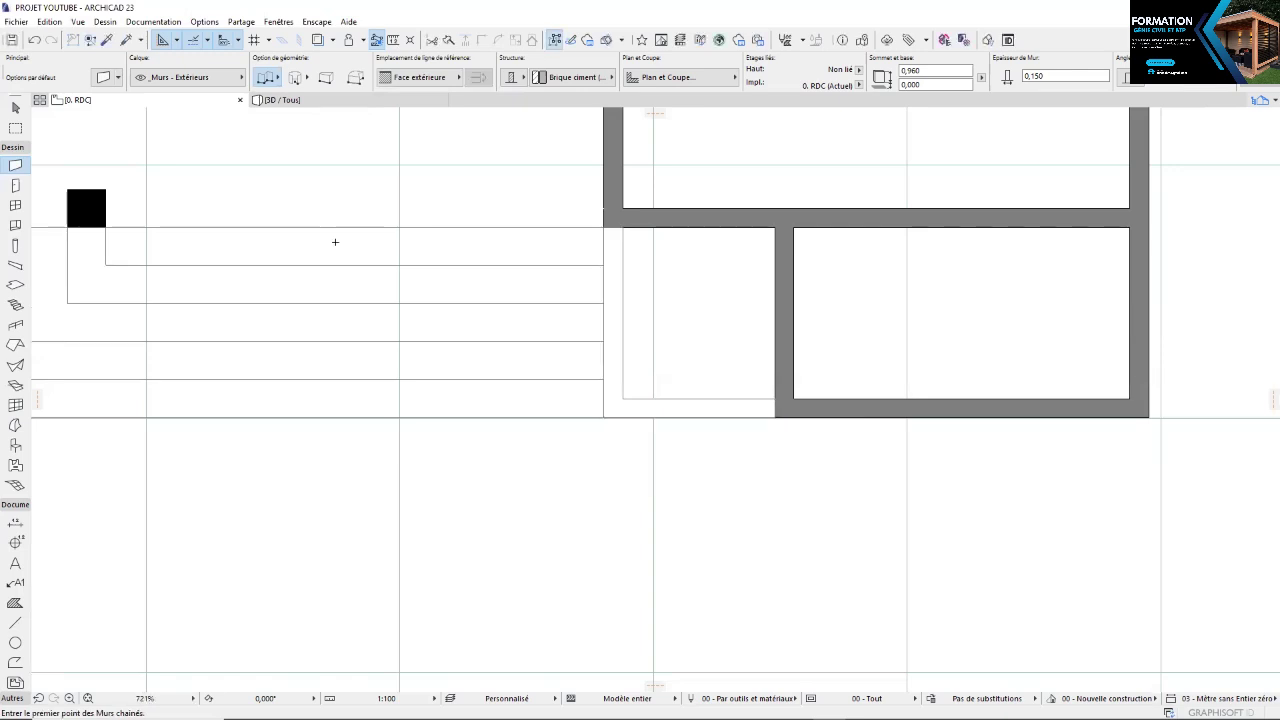
Examine the two new planter walls beside the L-shaped steps in the 3D view
{"action": "scroll", "coordinate": [365, 285], "scroll_direction": "down", "scroll_amount": 4}
{"action": "left_click", "coordinate": [322, 101]}
{"action": "middle_click_drag", "start_coordinate": [492, 635], "coordinate": [796, 558], "text": "shift"}
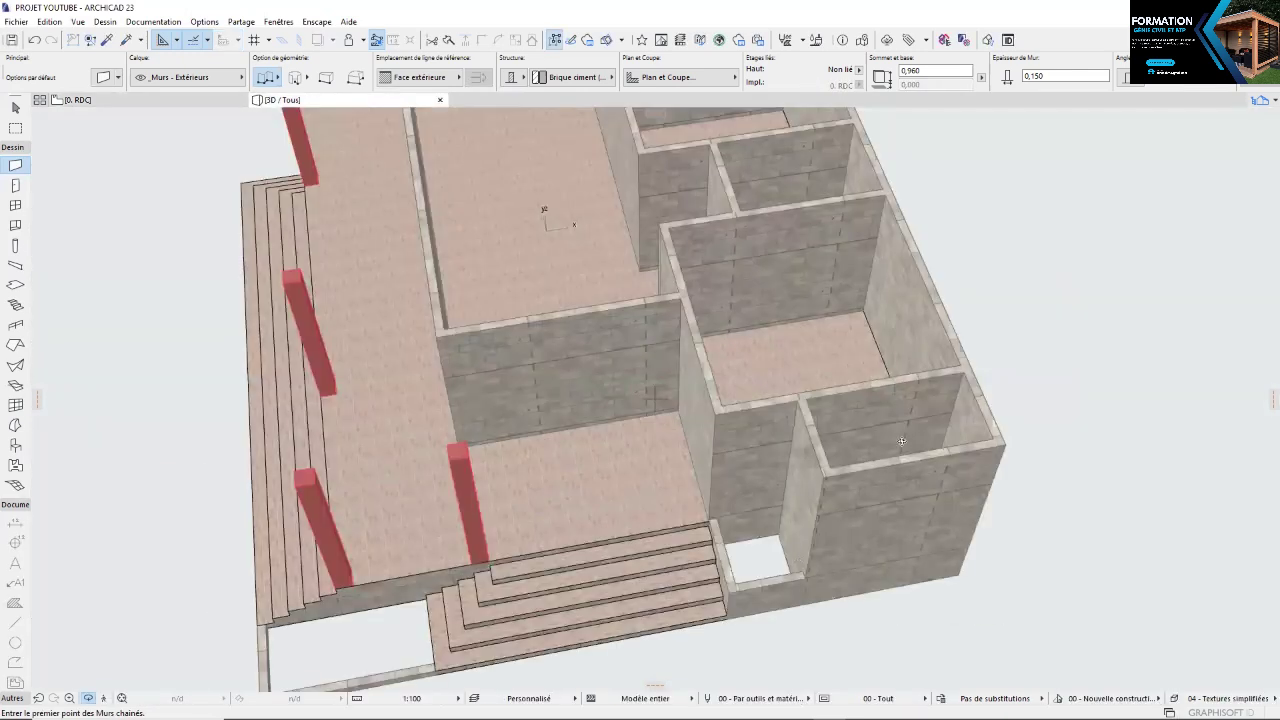
{"action": "middle_click_drag", "start_coordinate": [741, 439], "coordinate": [687, 364]}
{"action": "middle_click_drag", "start_coordinate": [269, 578], "coordinate": [424, 550]}
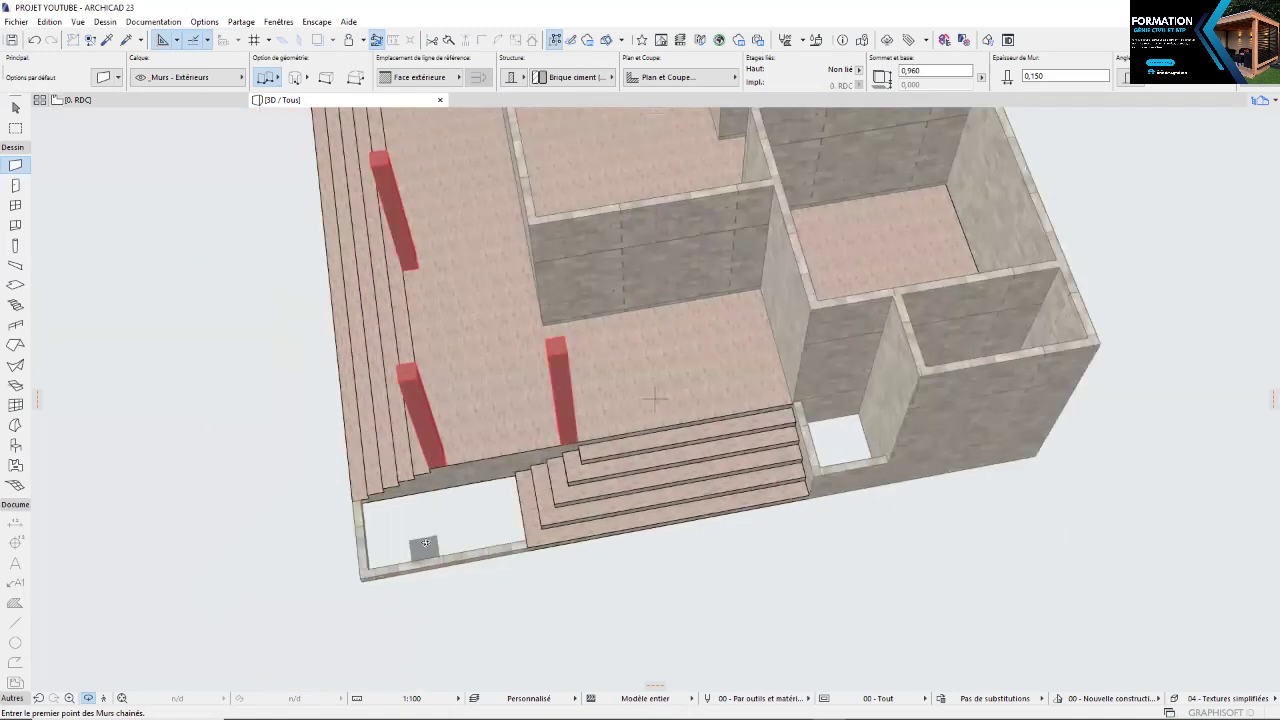
{"action": "scroll", "coordinate": [425, 543], "scroll_direction": "up", "scroll_amount": 2}
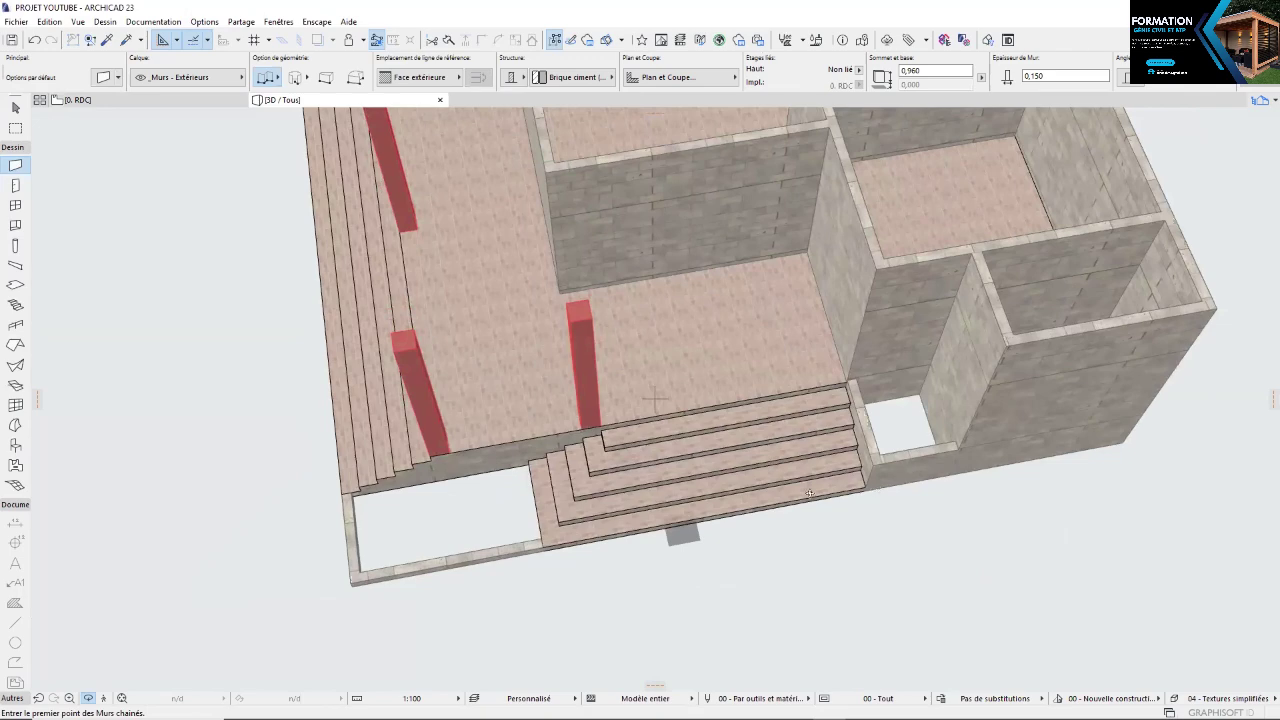
{"action": "left_click_drag", "start_coordinate": [810, 494], "coordinate": [786, 447]}
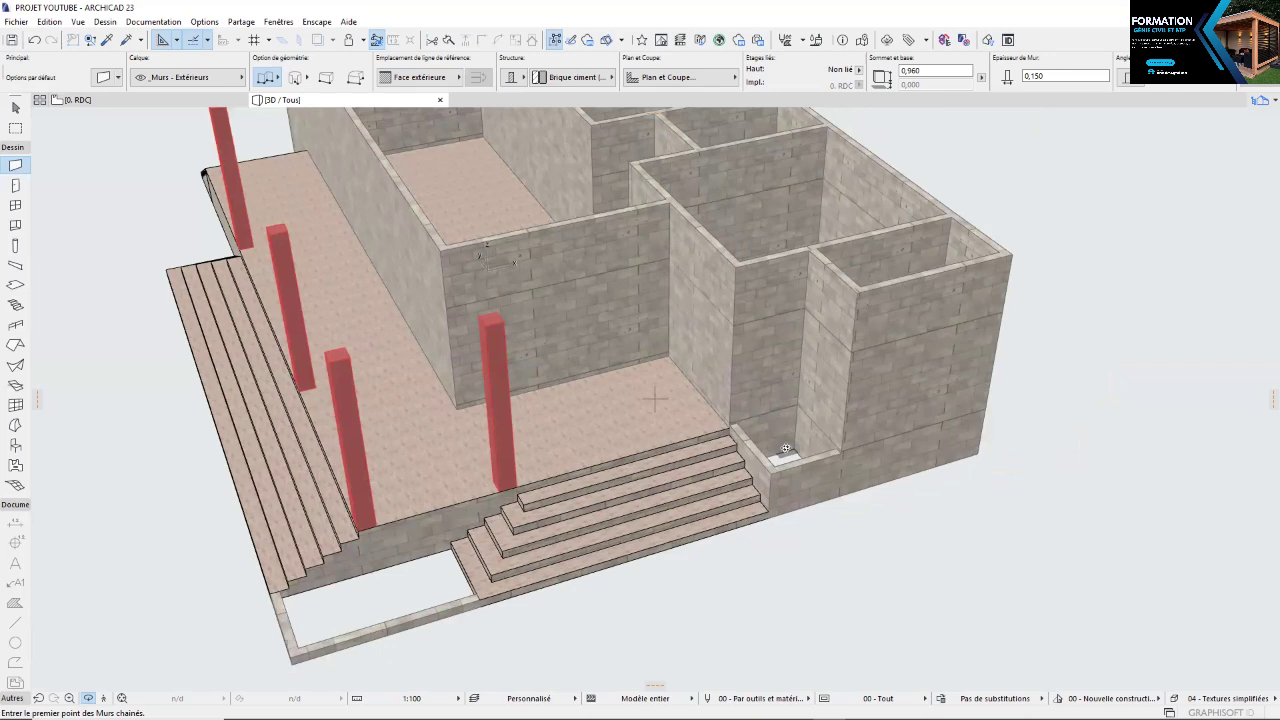
{"action": "left_click_drag", "start_coordinate": [359, 536], "coordinate": [372, 490]}
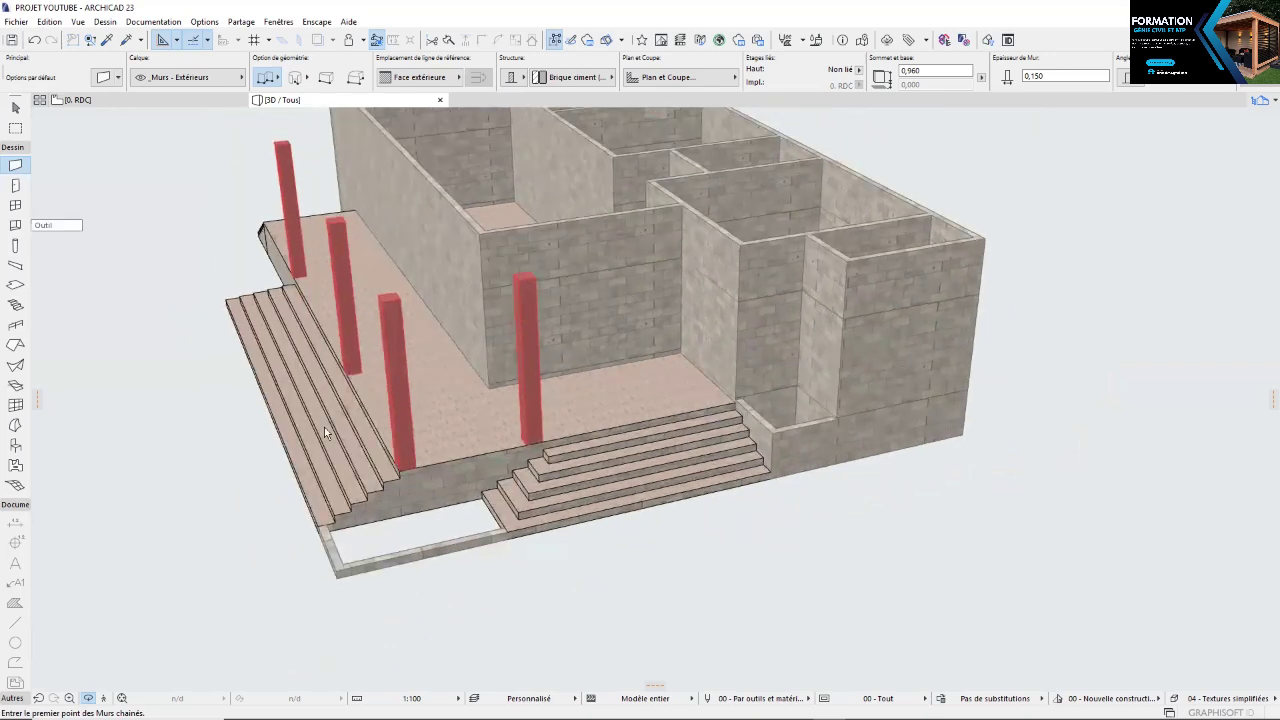
Set the default slab thickness and its elevation to 0.130 m for the low planter's fill
{"action": "key", "text": "F2"}
{"action": "scroll", "coordinate": [412, 410], "scroll_direction": "up", "scroll_amount": 6}
{"action": "scroll", "coordinate": [15, 287], "scroll_direction": "up", "scroll_amount": 1}
{"action": "left_click", "coordinate": [15, 285]}
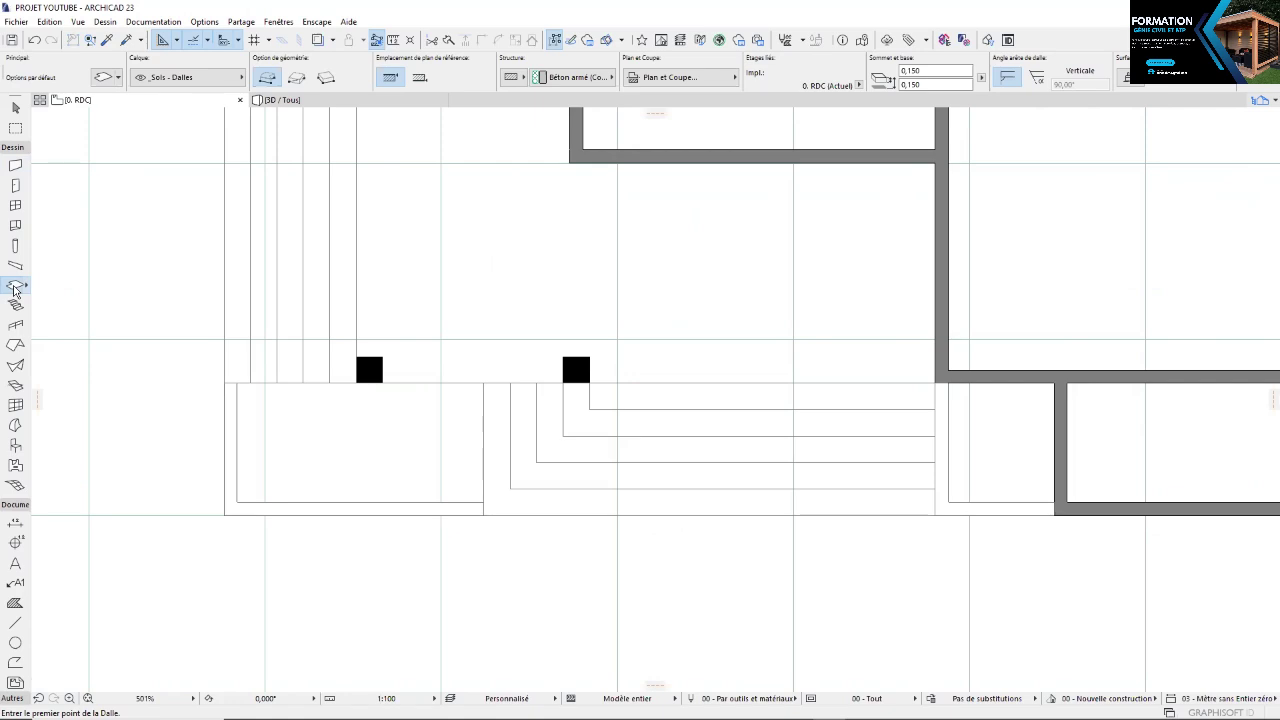
{"action": "double_click", "coordinate": [16, 285]}
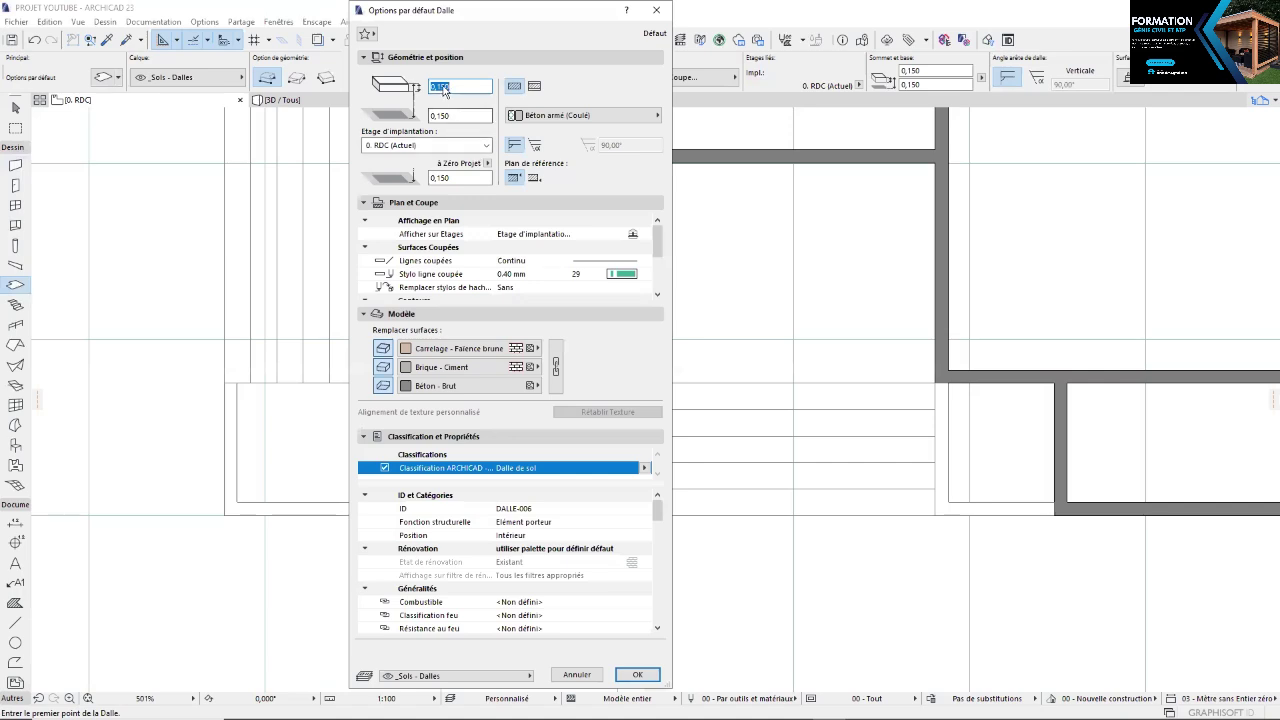
{"action": "left_click", "coordinate": [446, 87]}
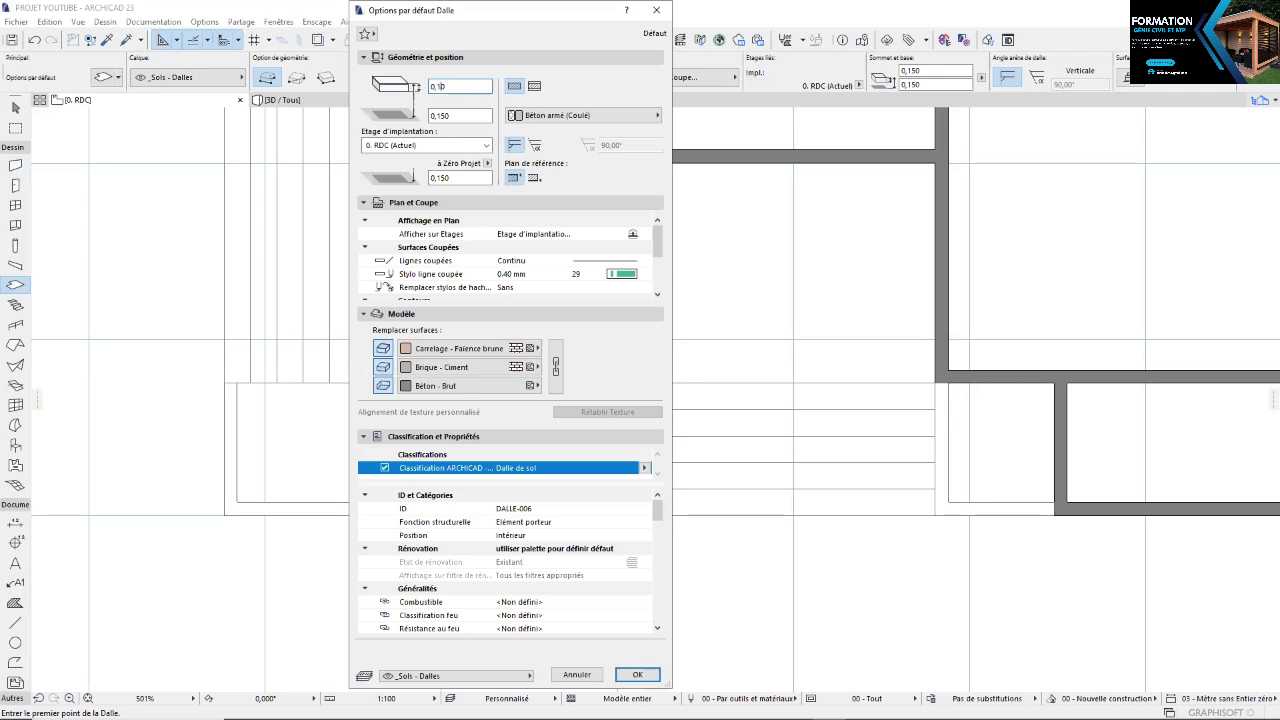
{"action": "type", "text": "0013"}
{"action": "key", "text": "BackSpace"}
{"action": "key", "text": "BackSpace"}
{"action": "type", "text": "3"}
{"action": "left_click", "coordinate": [449, 115]}
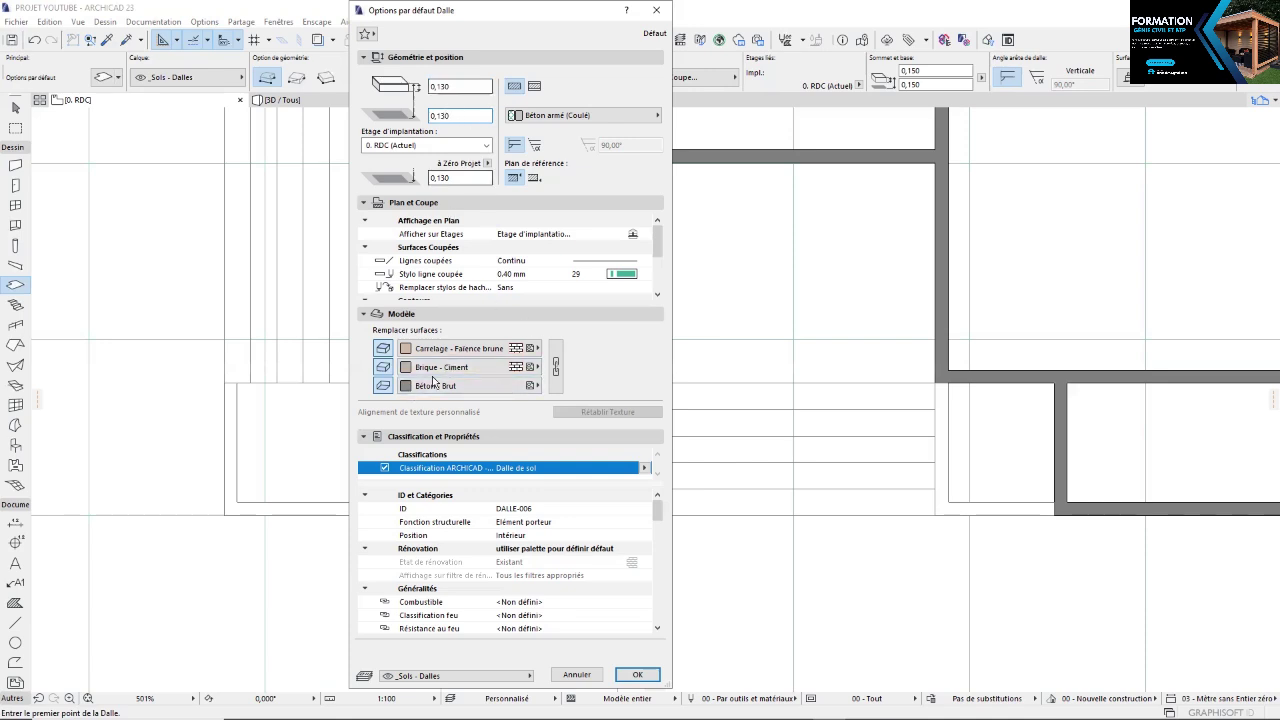
Assign the Env. - Herbe verte surface to the top of the default slab
{"action": "left_click", "coordinate": [437, 353]}
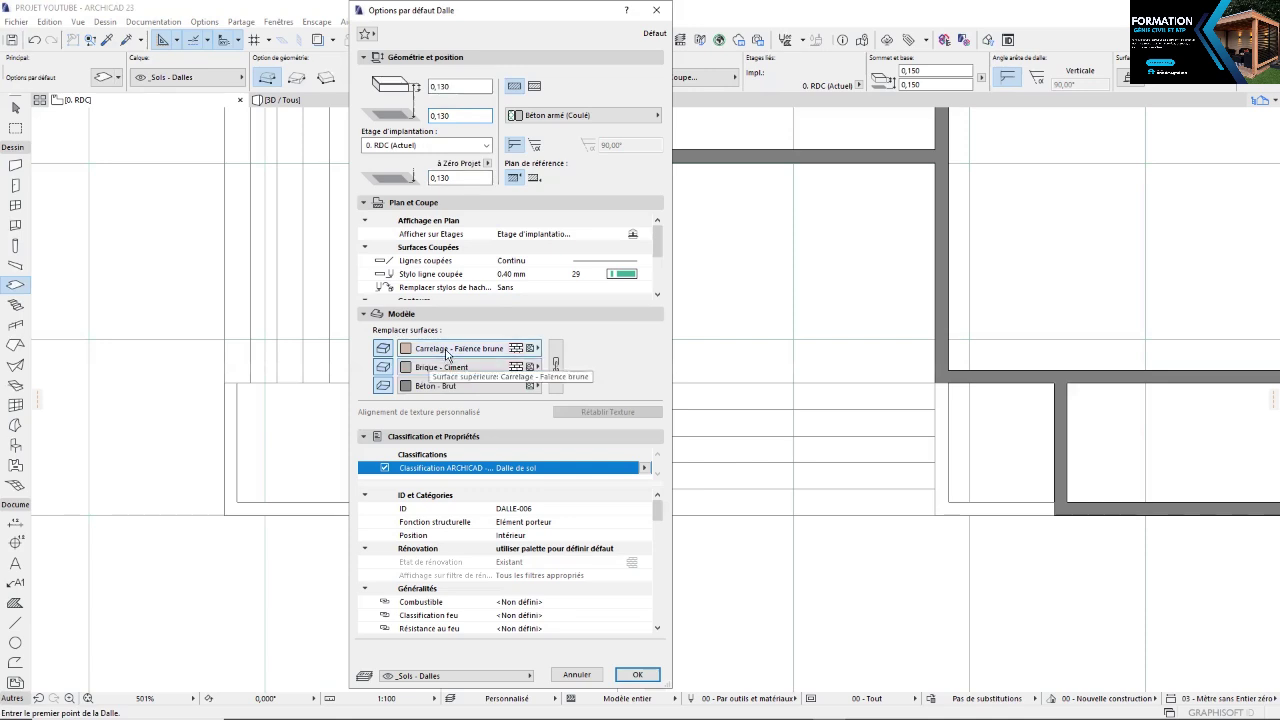
{"action": "left_click", "coordinate": [447, 354]}
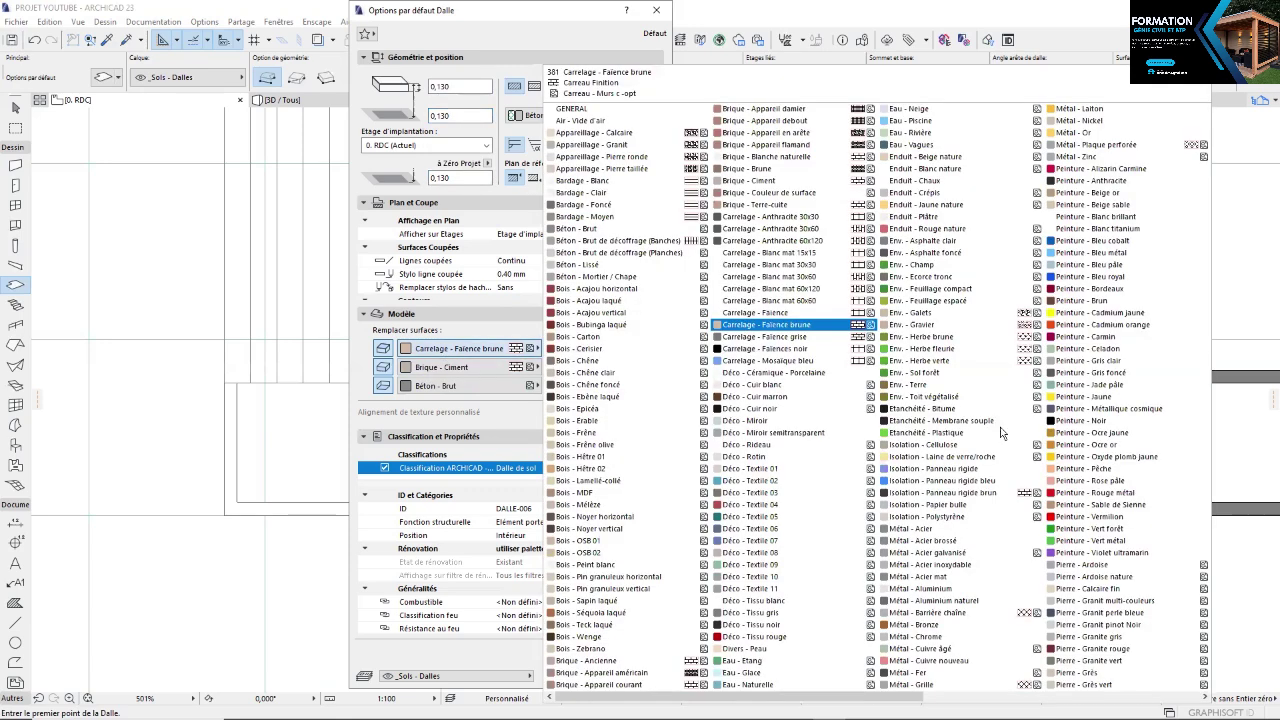
{"action": "left_click", "coordinate": [942, 366]}
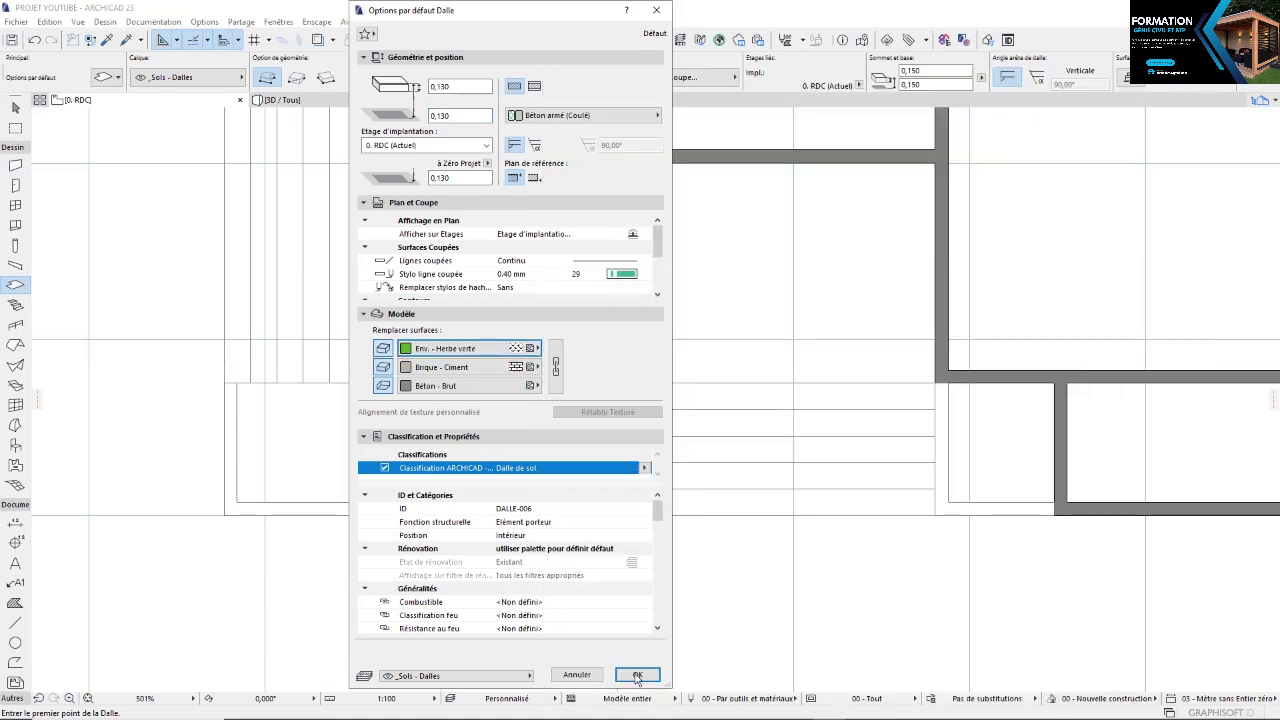
{"action": "left_click", "coordinate": [637, 676]}
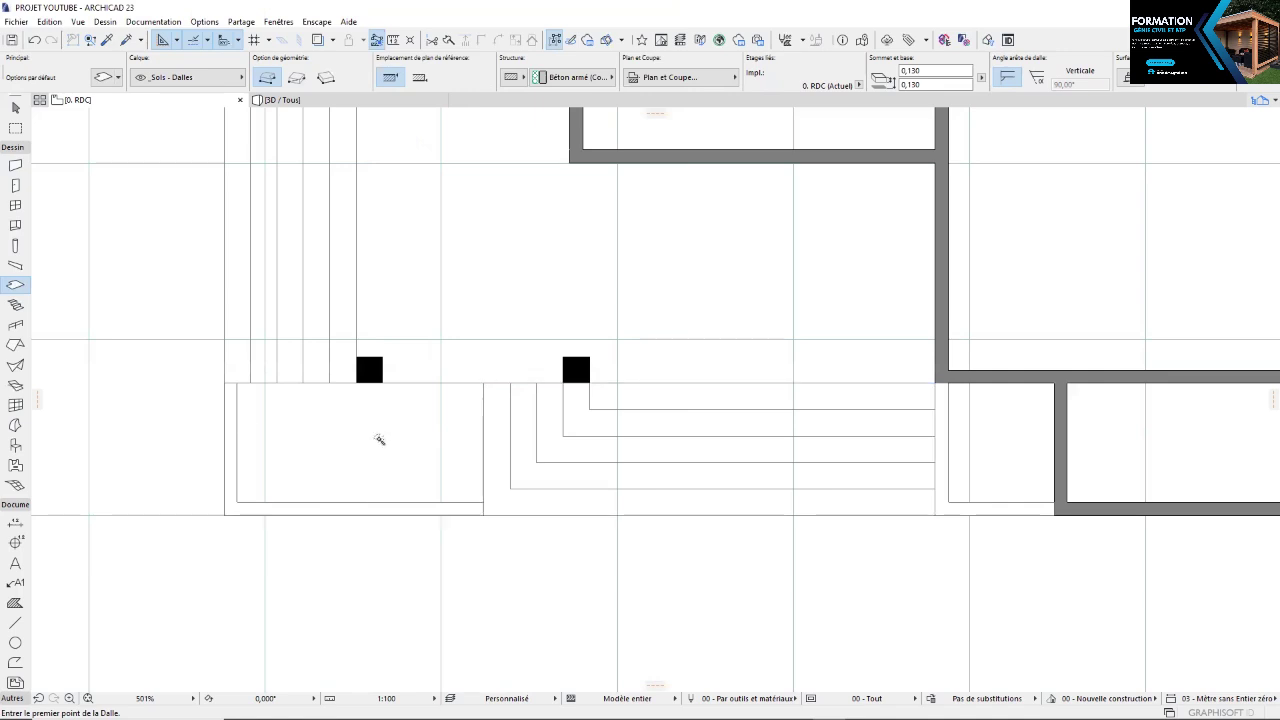
Create a rectangular grass slab filling the low planter between the two flights of steps
{"action": "left_click", "coordinate": [380, 443]}
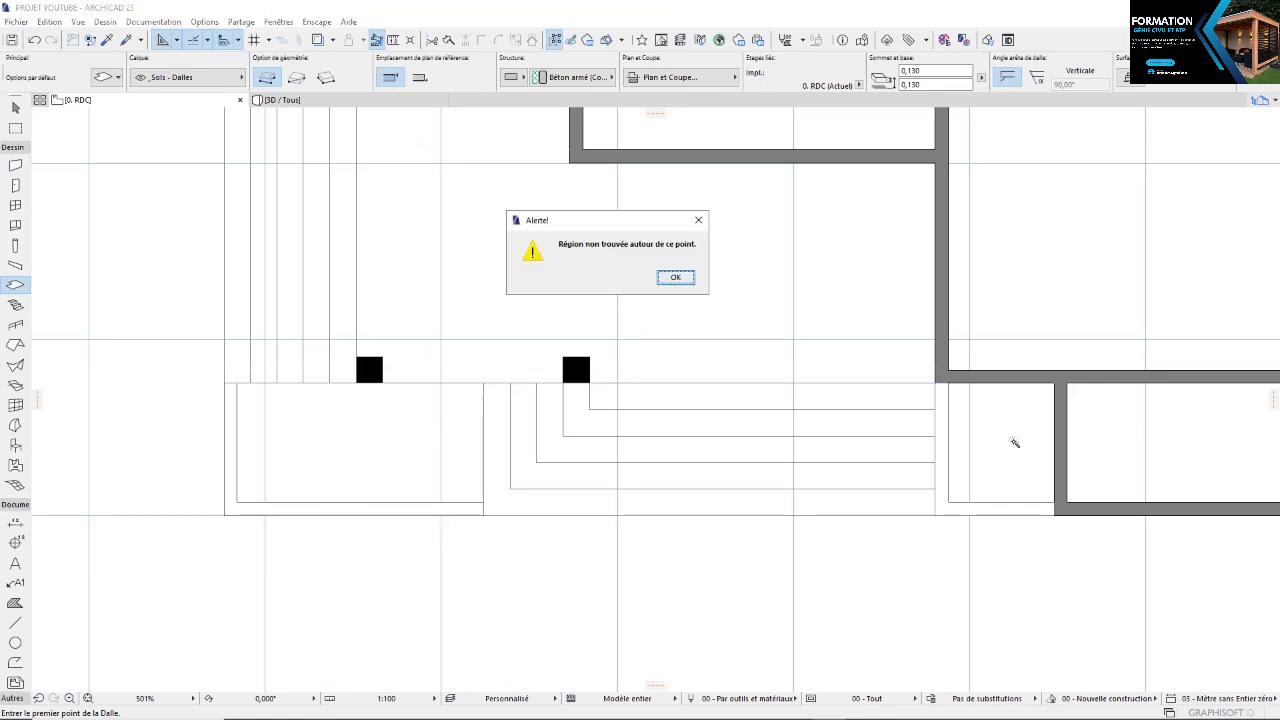
{"action": "key", "text": "Return"}
{"action": "scroll", "coordinate": [252, 397], "scroll_direction": "up", "scroll_amount": 1}
{"action": "left_click", "coordinate": [229, 377]}
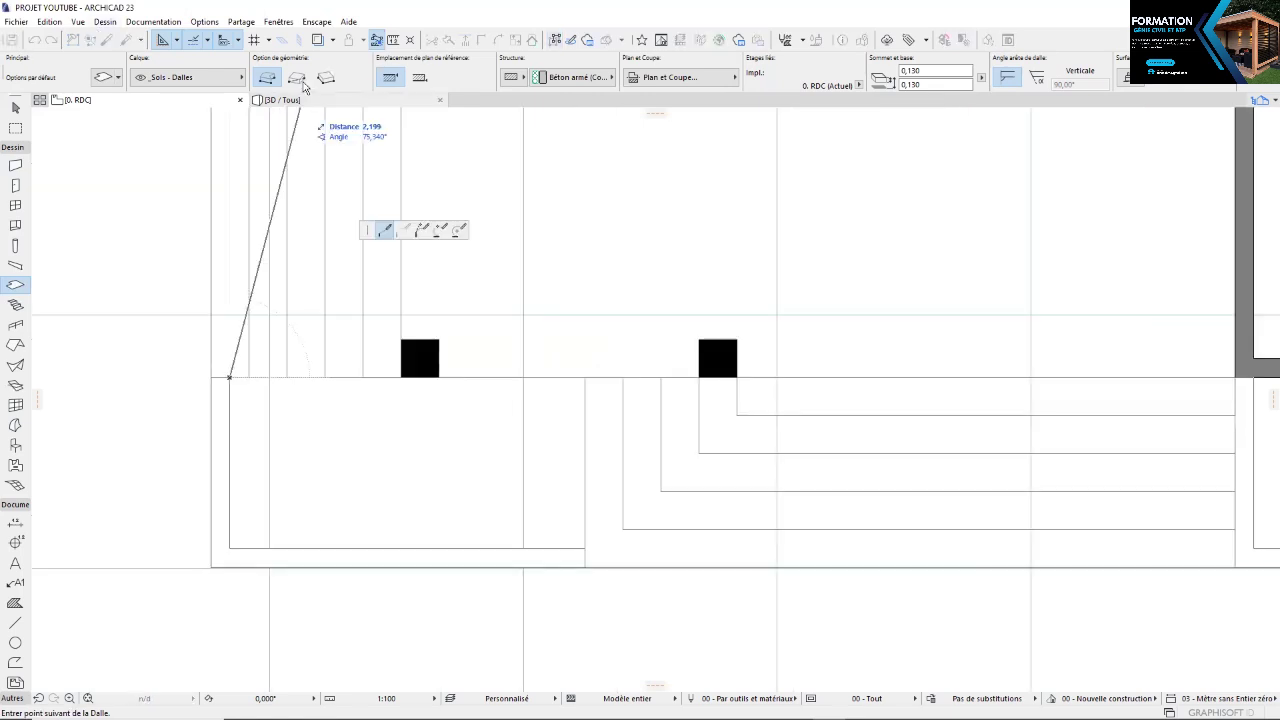
{"action": "left_click", "coordinate": [298, 79]}
{"action": "left_click", "coordinate": [586, 545]}
{"action": "scroll", "coordinate": [553, 515], "scroll_direction": "down", "scroll_amount": 2}
{"action": "scroll", "coordinate": [976, 489], "scroll_direction": "up", "scroll_amount": 1}
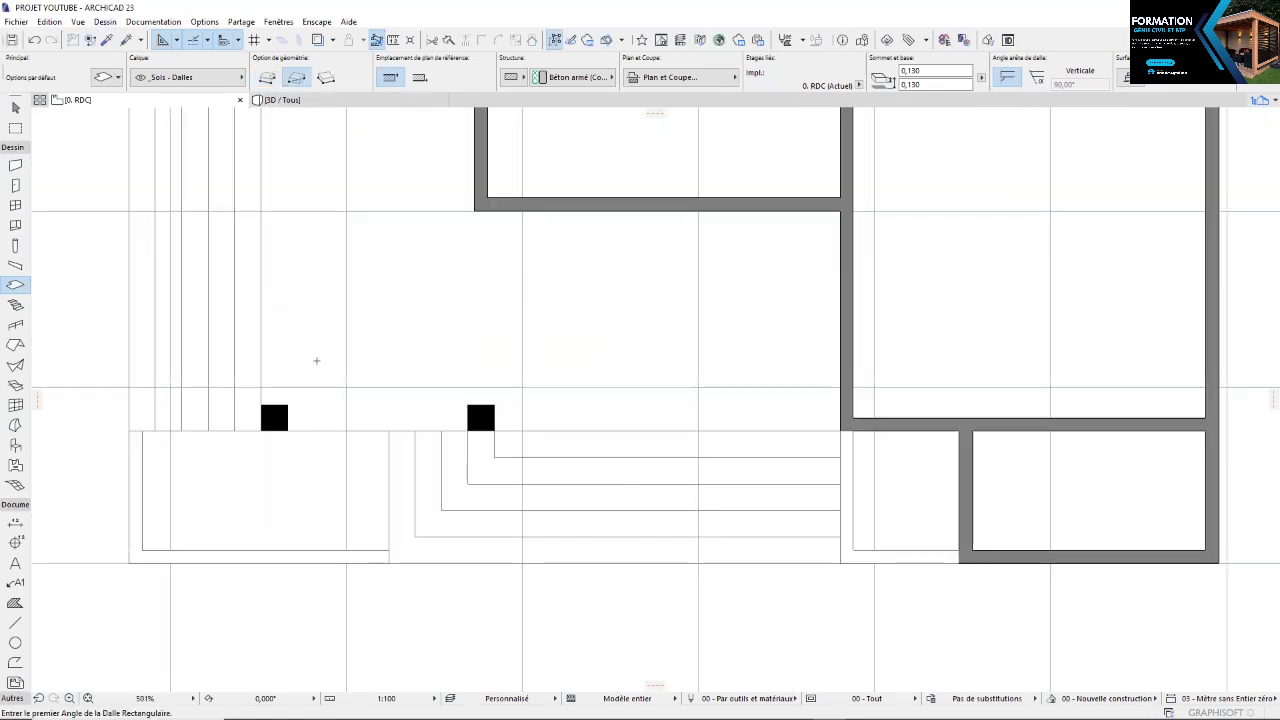
{"action": "left_click", "coordinate": [340, 101]}
{"action": "scroll", "coordinate": [418, 536], "scroll_direction": "up", "scroll_amount": 2}
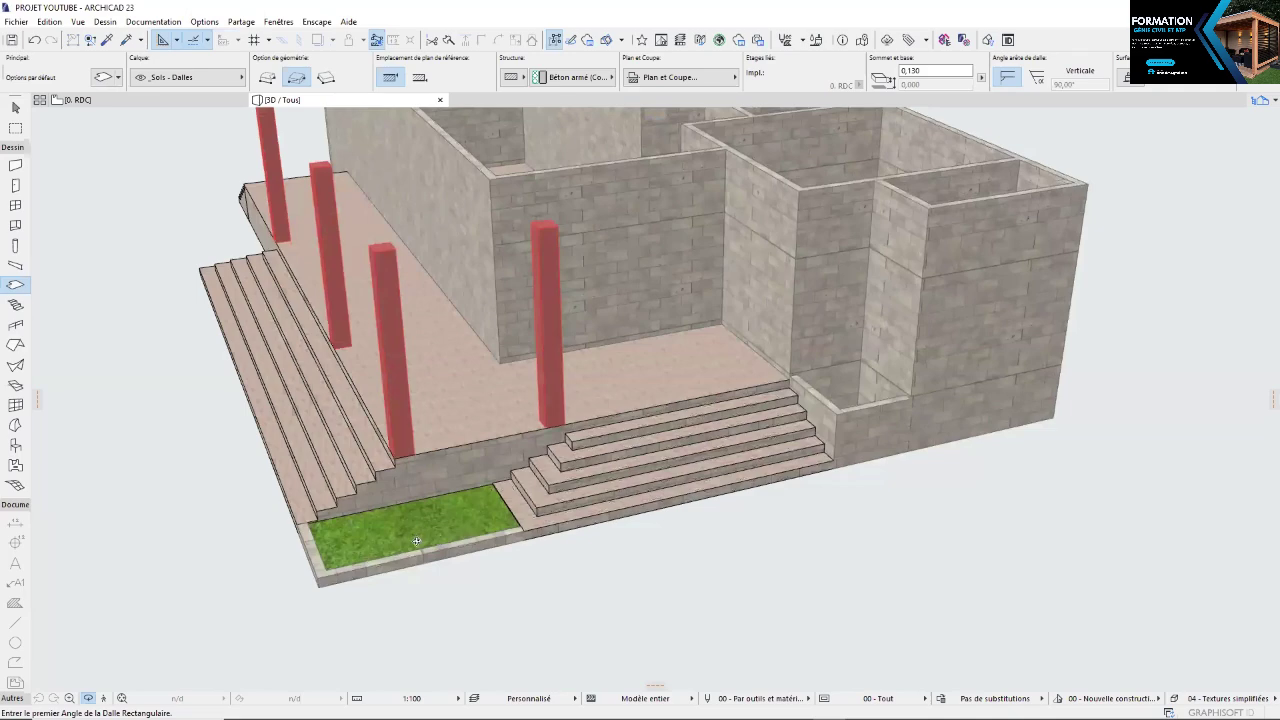
{"action": "scroll", "coordinate": [417, 541], "scroll_direction": "up", "scroll_amount": 2}
{"action": "scroll", "coordinate": [476, 517], "scroll_direction": "down", "scroll_amount": 2}
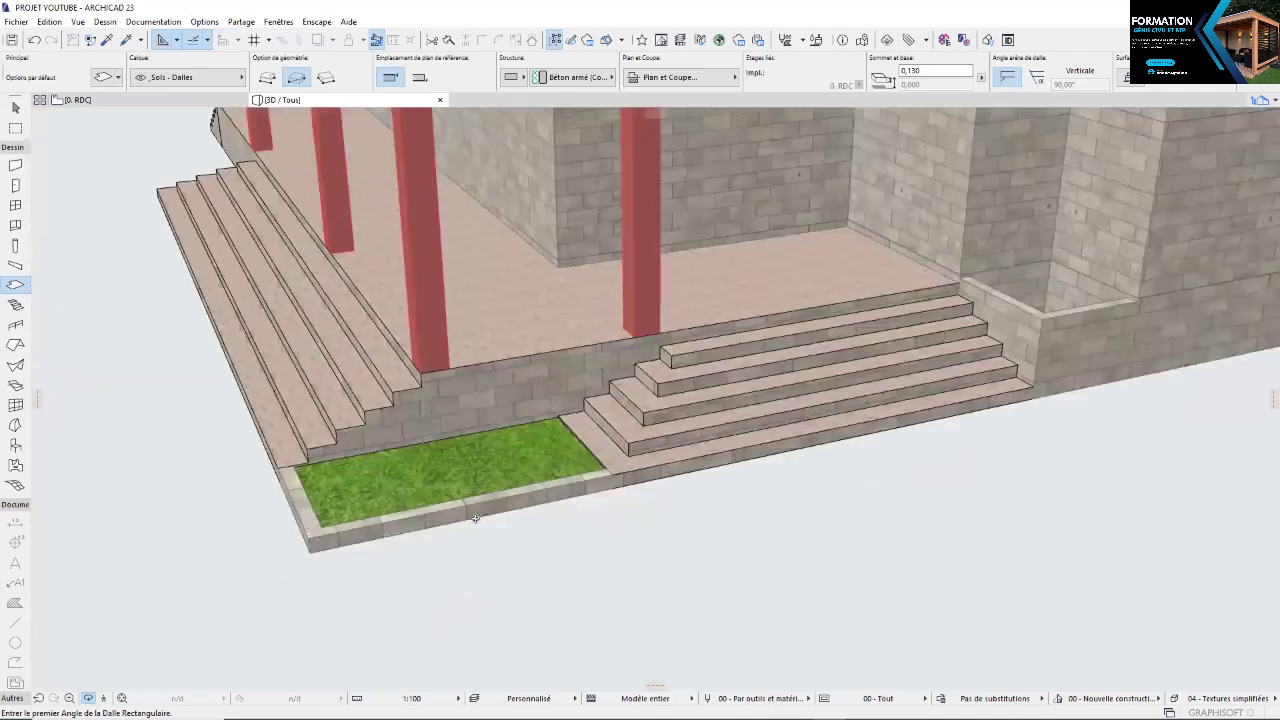
{"action": "scroll", "coordinate": [476, 517], "scroll_direction": "down", "scroll_amount": 3}
Set the default slab thickness and its elevation to 0.850 m on the RDC plan for the raised planter's fill
{"action": "key", "text": "F2"}
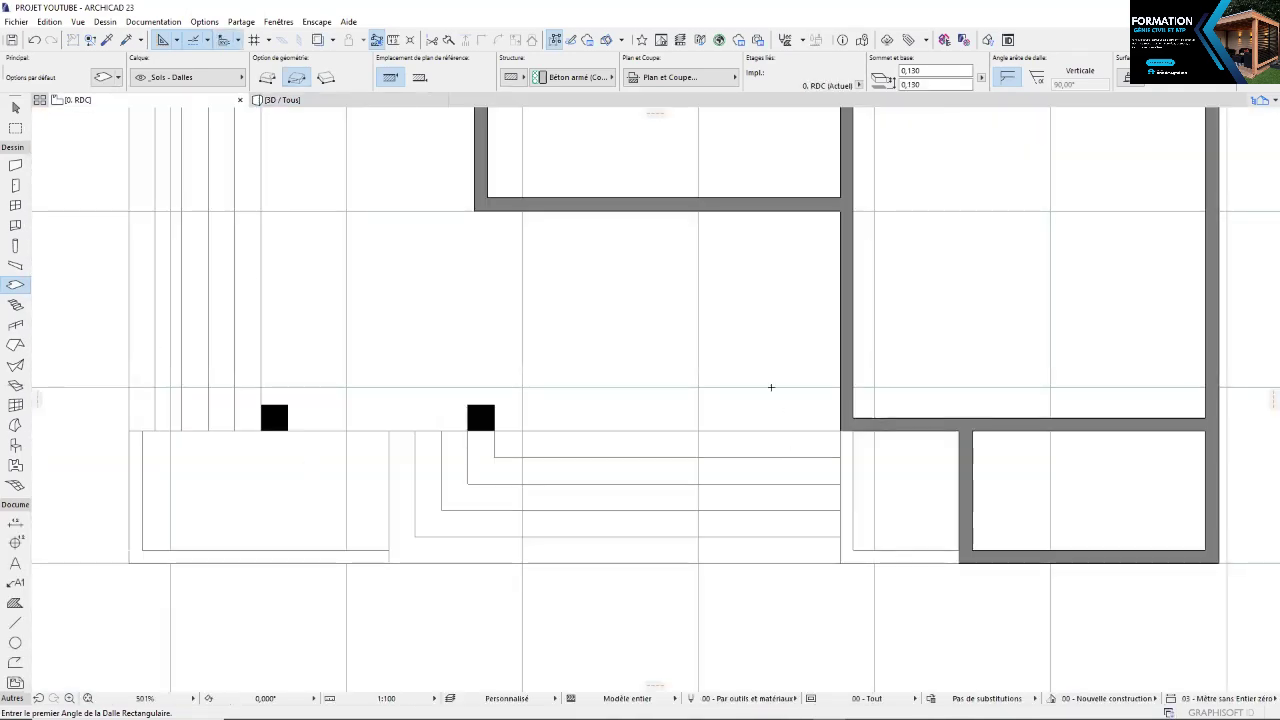
{"action": "double_click", "coordinate": [15, 288]}
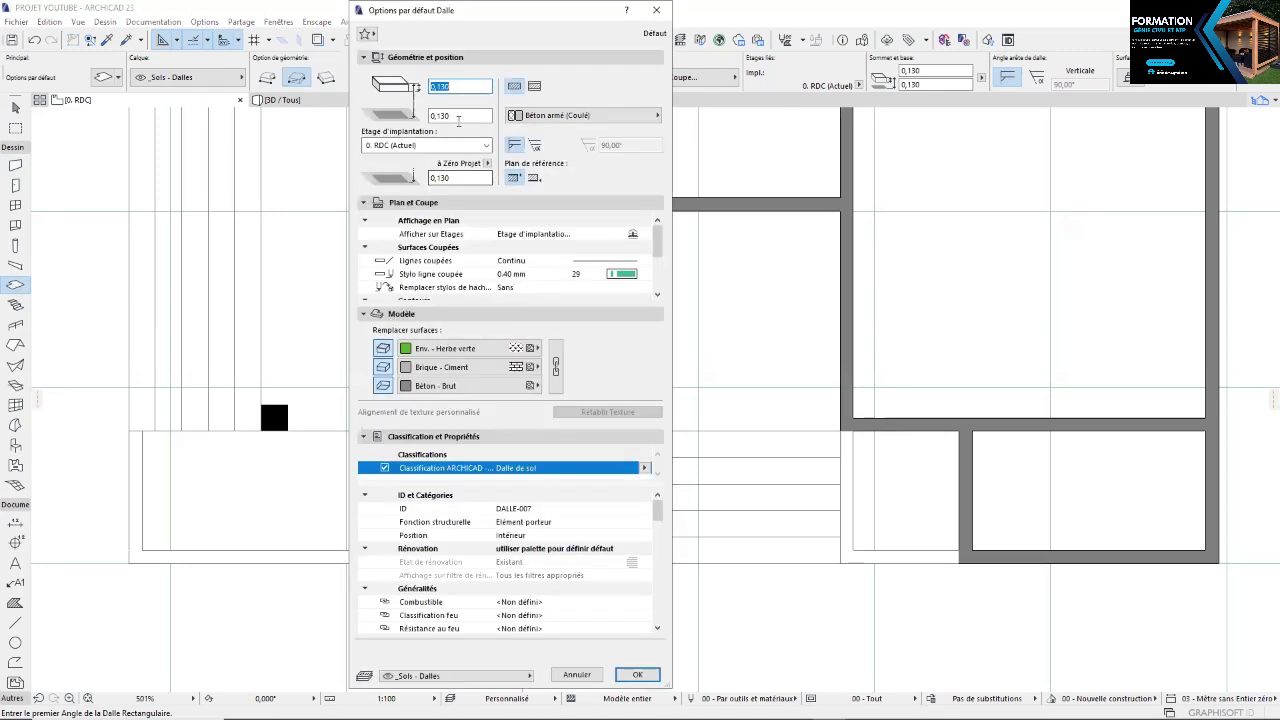
{"action": "left_click", "coordinate": [447, 117]}
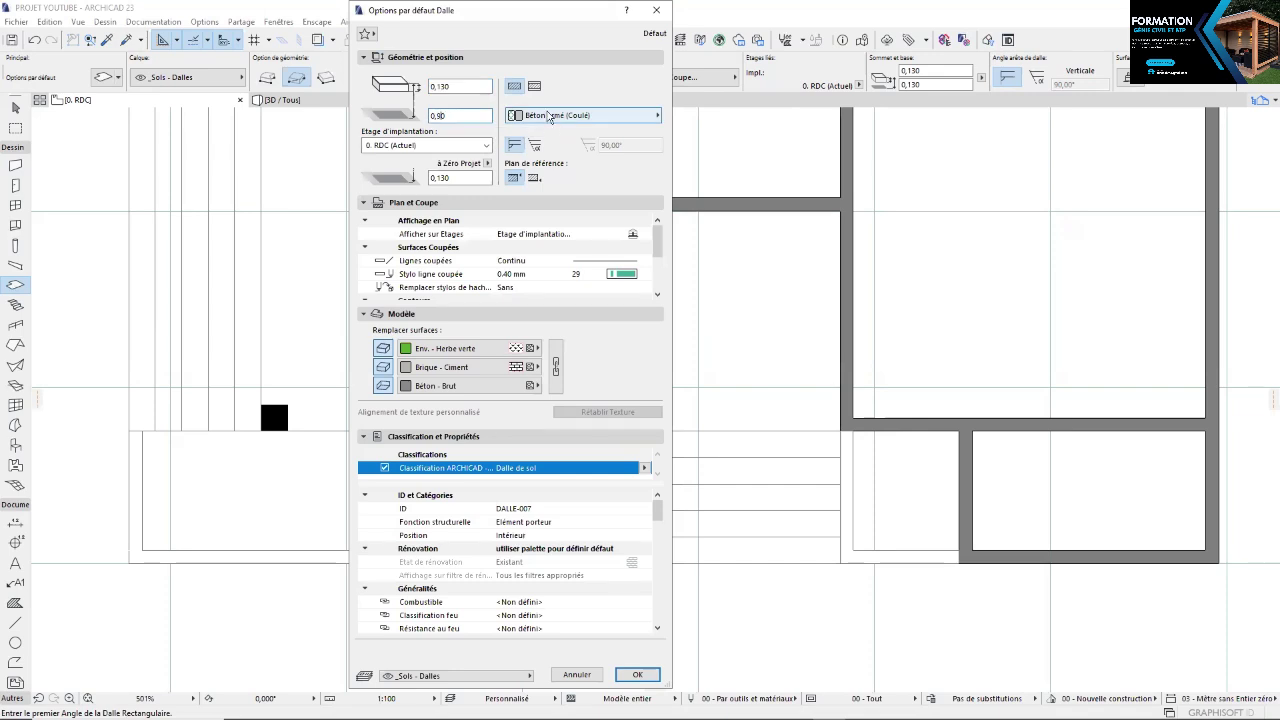
{"action": "type", "text": "0,9"}
{"action": "left_click", "coordinate": [446, 85]}
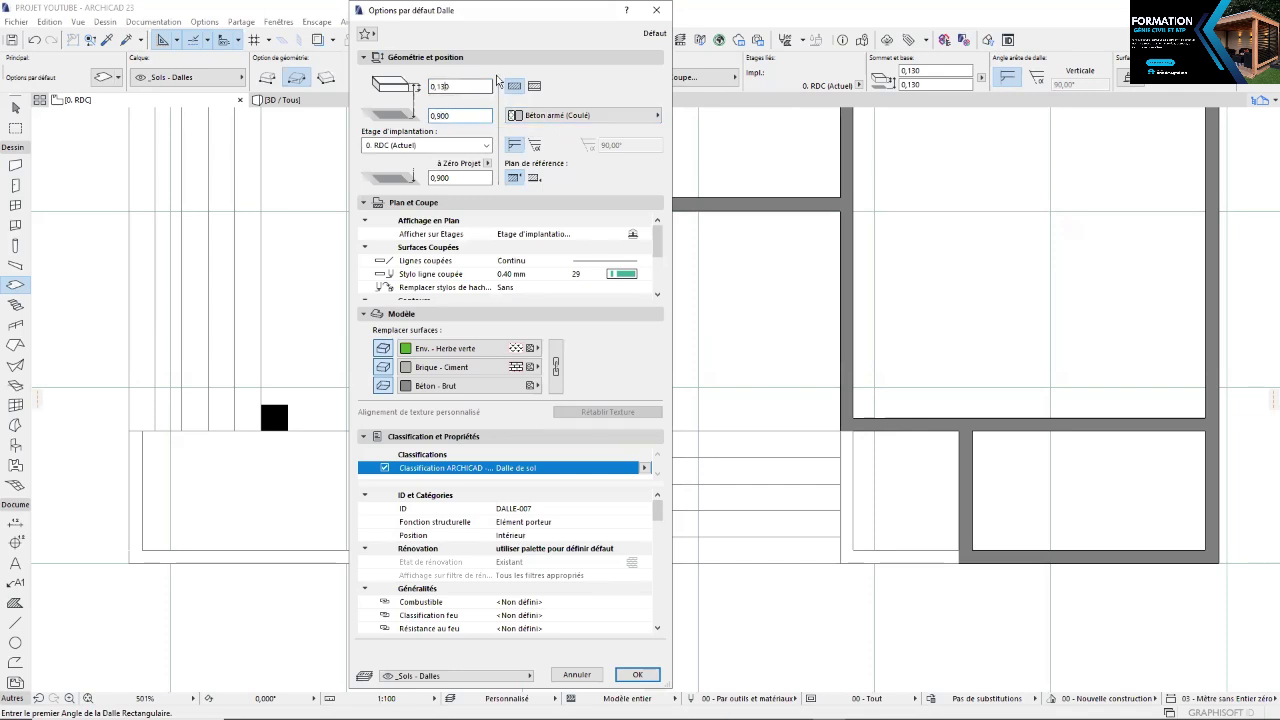
{"action": "key", "text": "BackSpace"}
{"action": "key", "text": "BackSpace"}
{"action": "type", "text": "850"}
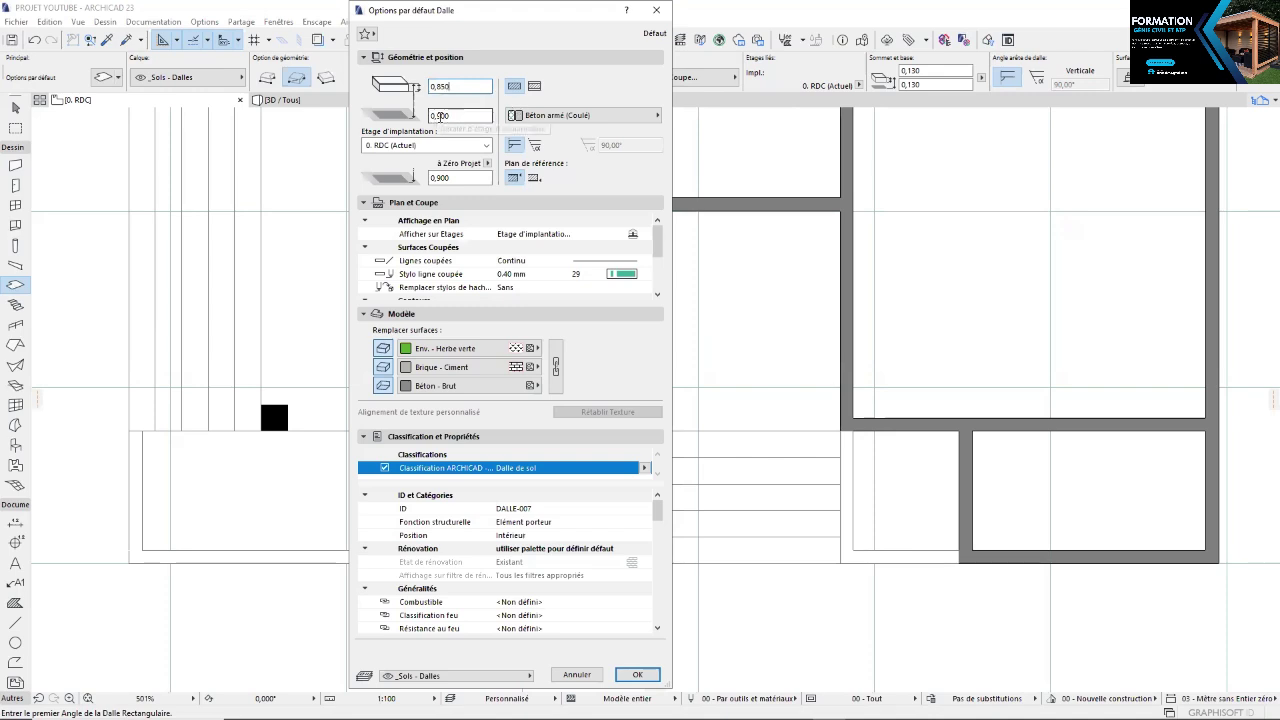
{"action": "key", "text": "Tab"}
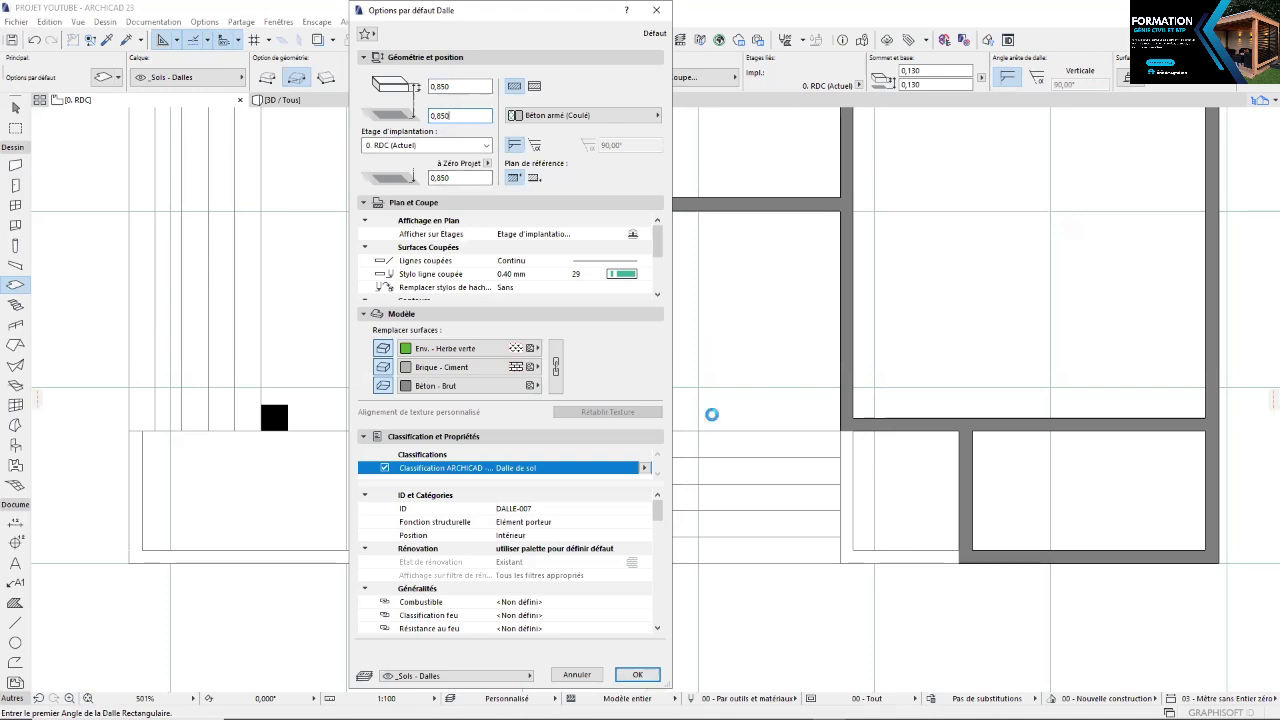
{"action": "key", "text": "Return"}
Create a rectangular grass slab filling the raised planter between the L-shaped steps and the projecting room's wall
{"action": "left_click", "coordinate": [853, 431]}
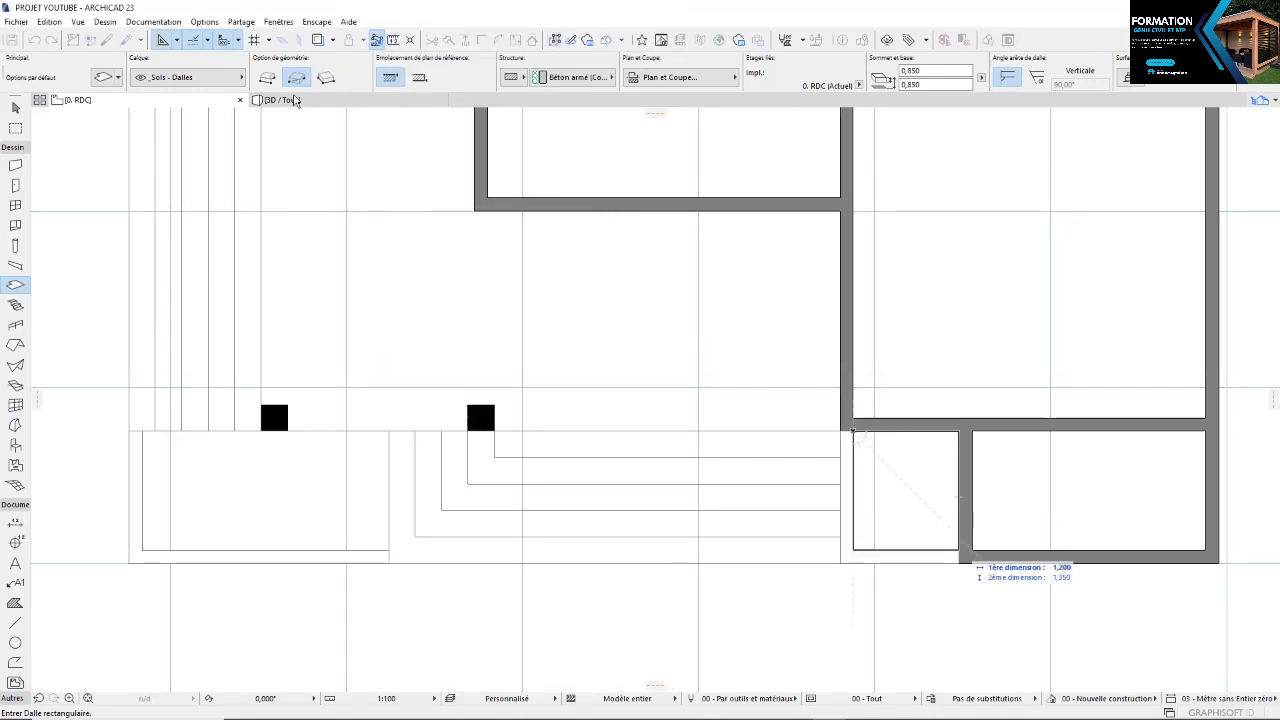
{"action": "left_click", "coordinate": [958, 550]}
{"action": "key", "text": "F3"}
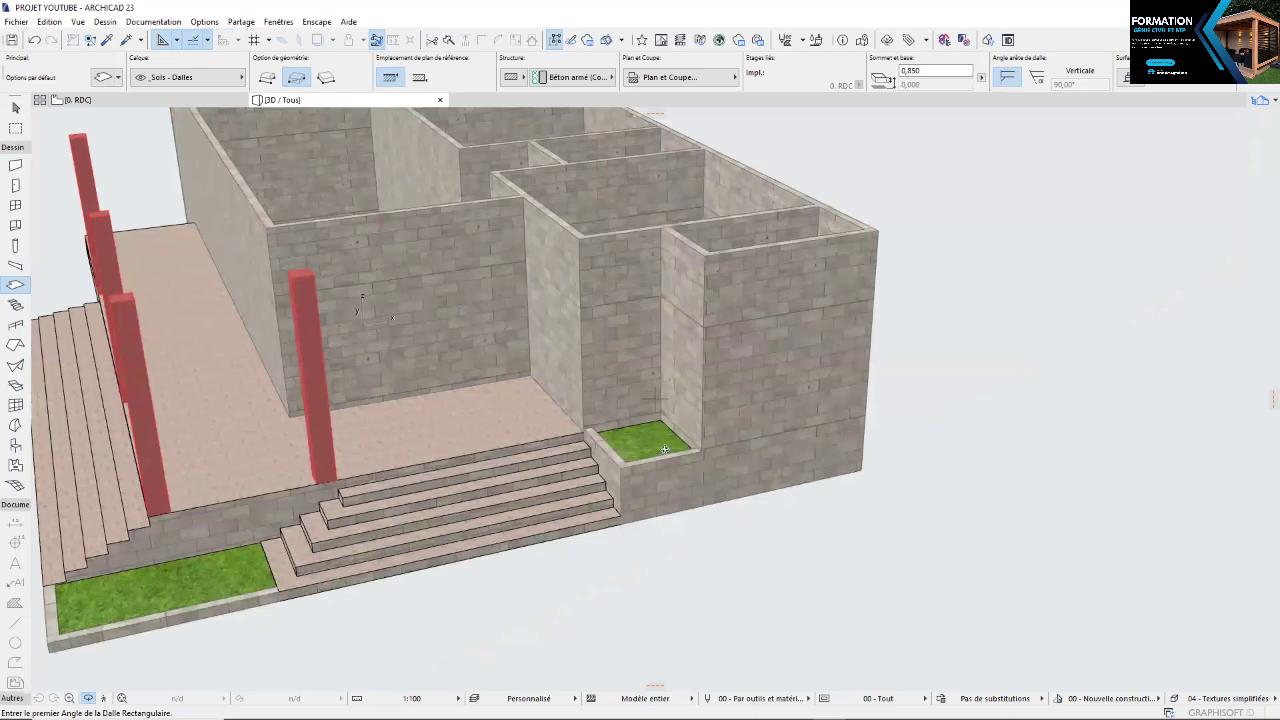
Examine the raised and low planters' grass fills and the whole house from several angles in the 3D view
{"action": "scroll", "coordinate": [662, 448], "scroll_direction": "up", "scroll_amount": 3}
{"action": "scroll", "coordinate": [537, 446], "scroll_direction": "up", "scroll_amount": 4}
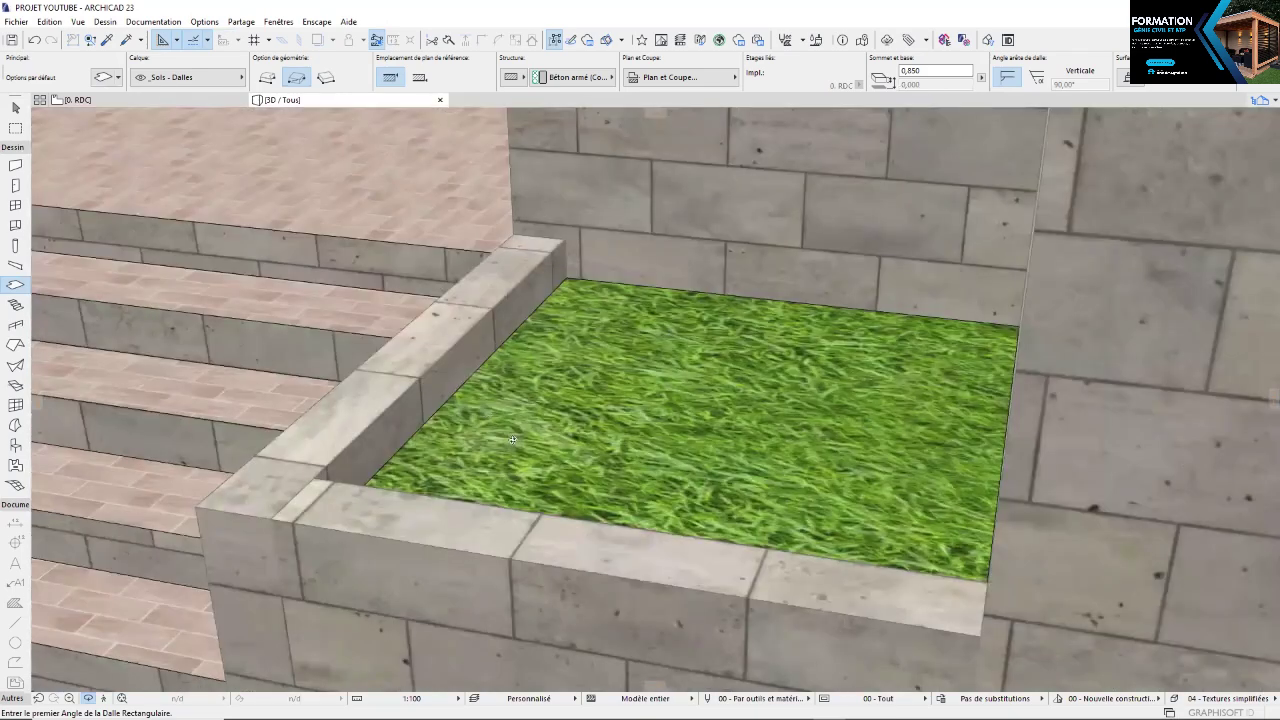
{"action": "scroll", "coordinate": [520, 453], "scroll_direction": "down", "scroll_amount": 3}
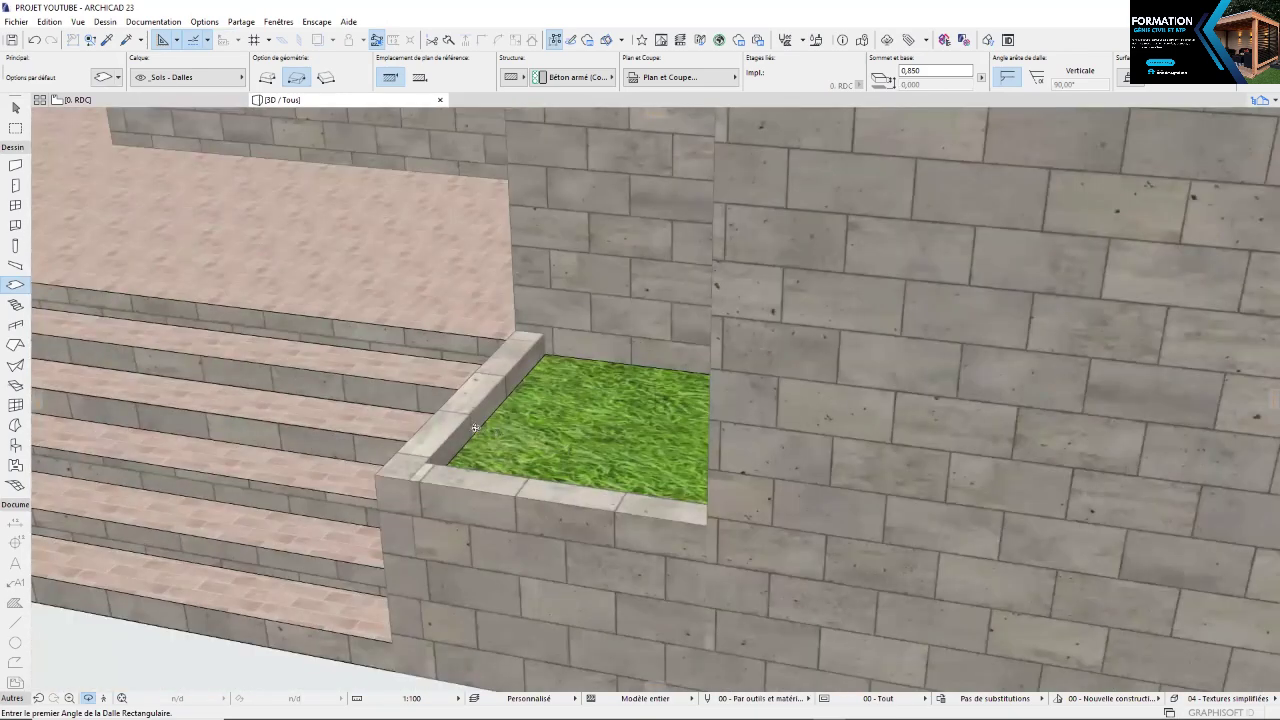
{"action": "scroll", "coordinate": [474, 428], "scroll_direction": "up", "scroll_amount": 8}
{"action": "scroll", "coordinate": [474, 428], "scroll_direction": "down", "scroll_amount": 4}
{"action": "scroll", "coordinate": [468, 452], "scroll_direction": "down", "scroll_amount": 5}
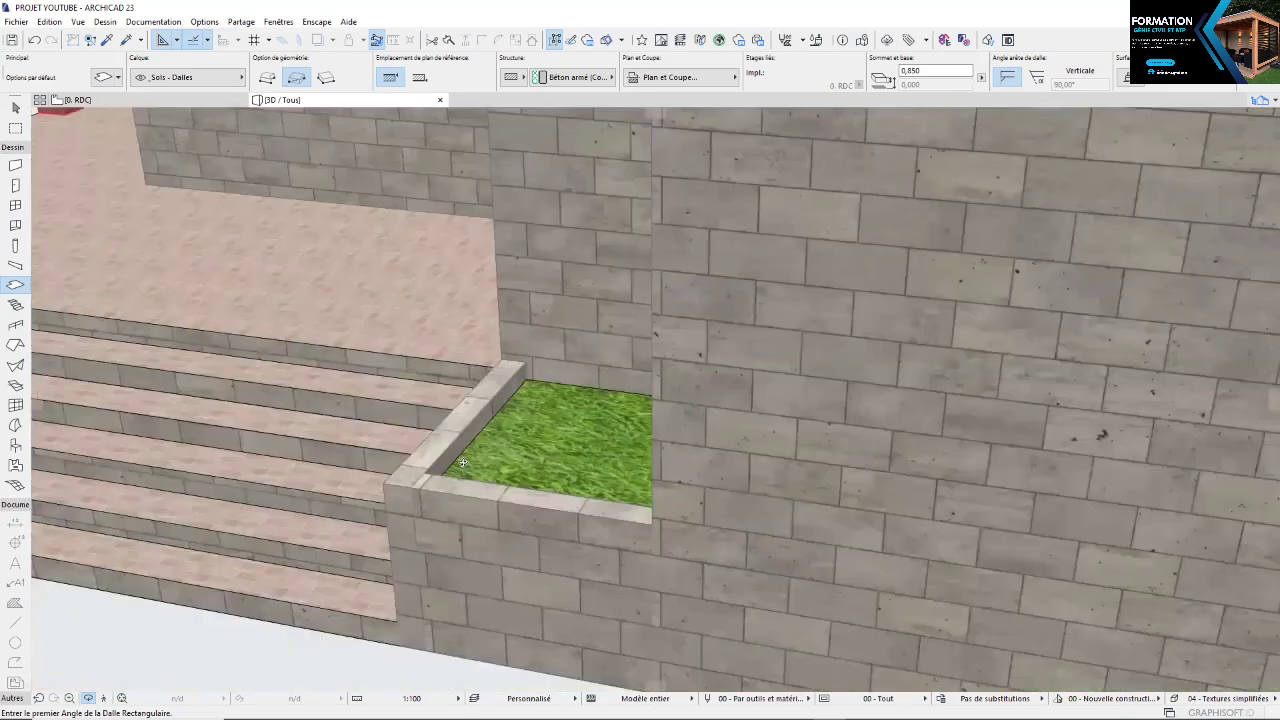
{"action": "scroll", "coordinate": [72, 446], "scroll_direction": "up", "scroll_amount": 5}
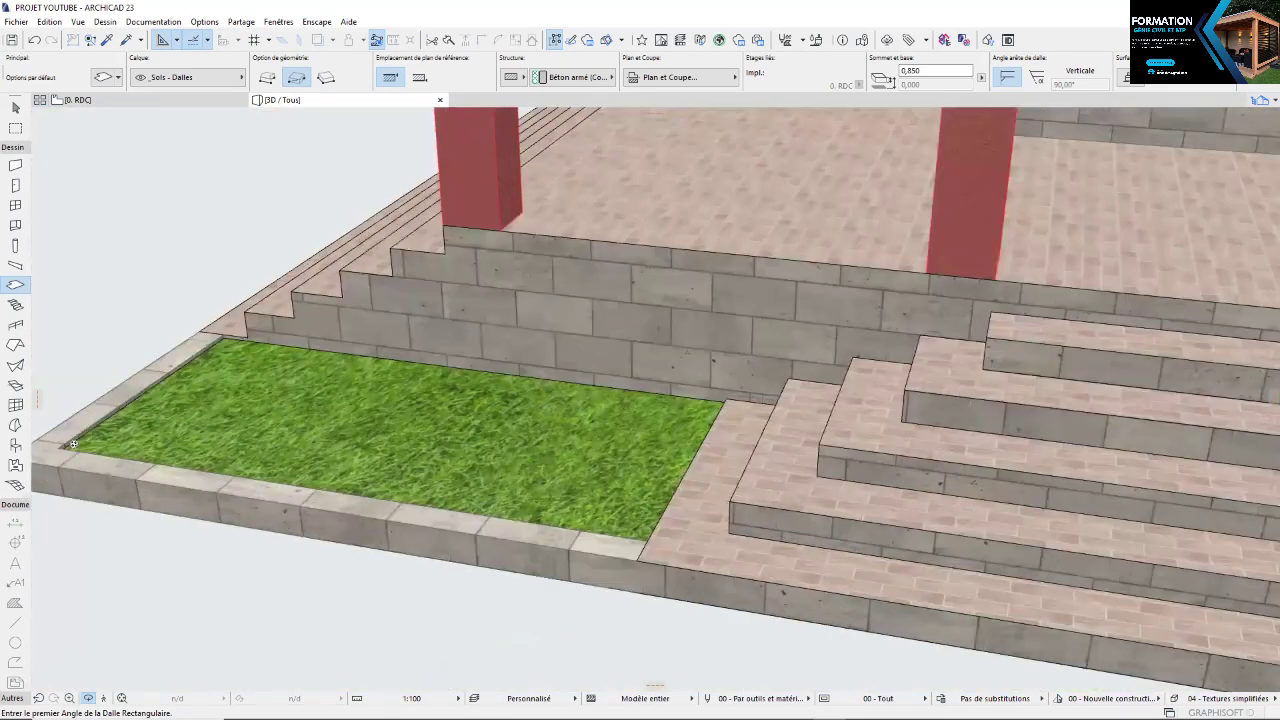
{"action": "scroll", "coordinate": [356, 420], "scroll_direction": "up", "scroll_amount": 1}
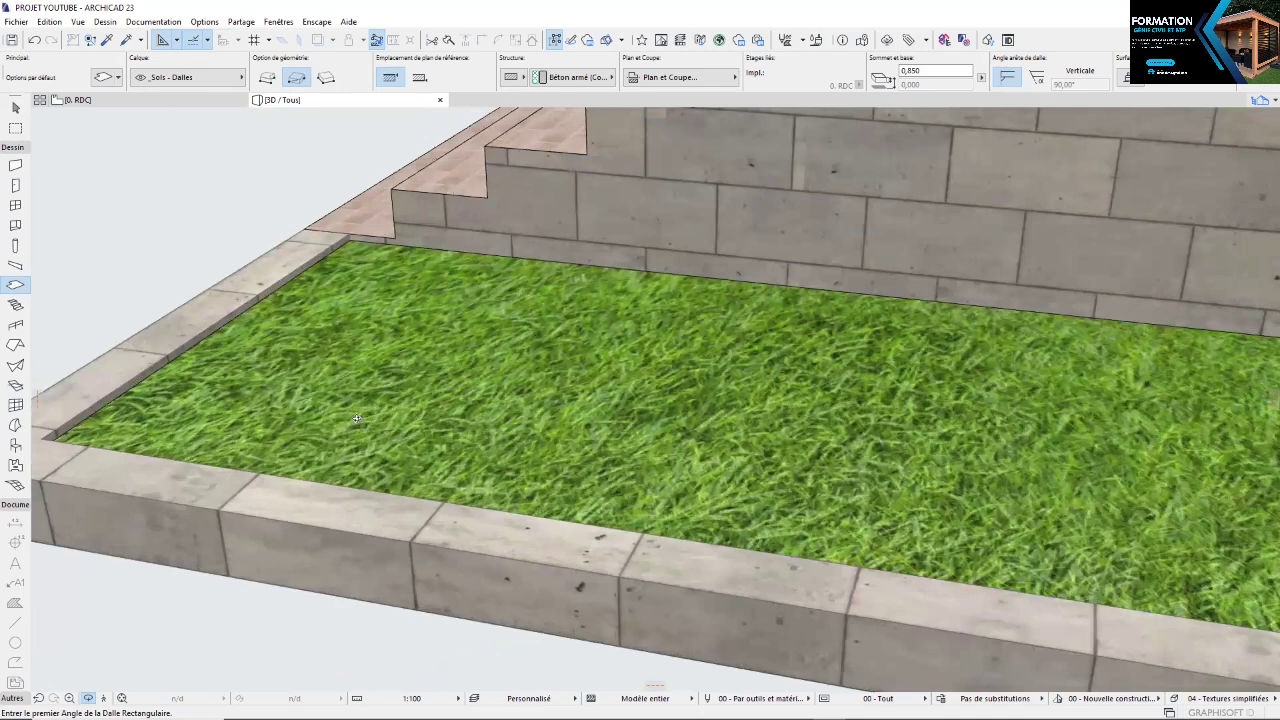
{"action": "scroll", "coordinate": [355, 419], "scroll_direction": "down", "scroll_amount": 8}
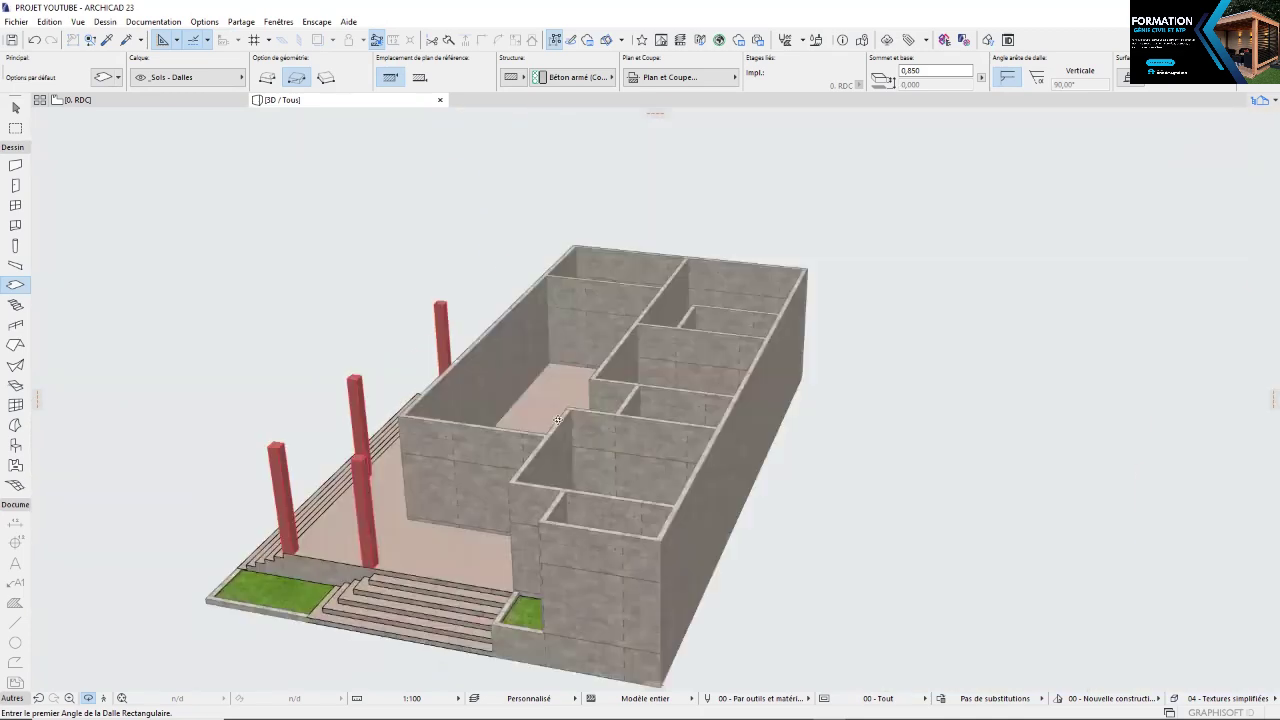
{"action": "middle_click_drag", "start_coordinate": [557, 420], "coordinate": [520, 510], "text": "shift"}
{"action": "middle_click_drag", "start_coordinate": [637, 492], "coordinate": [178, 457]}
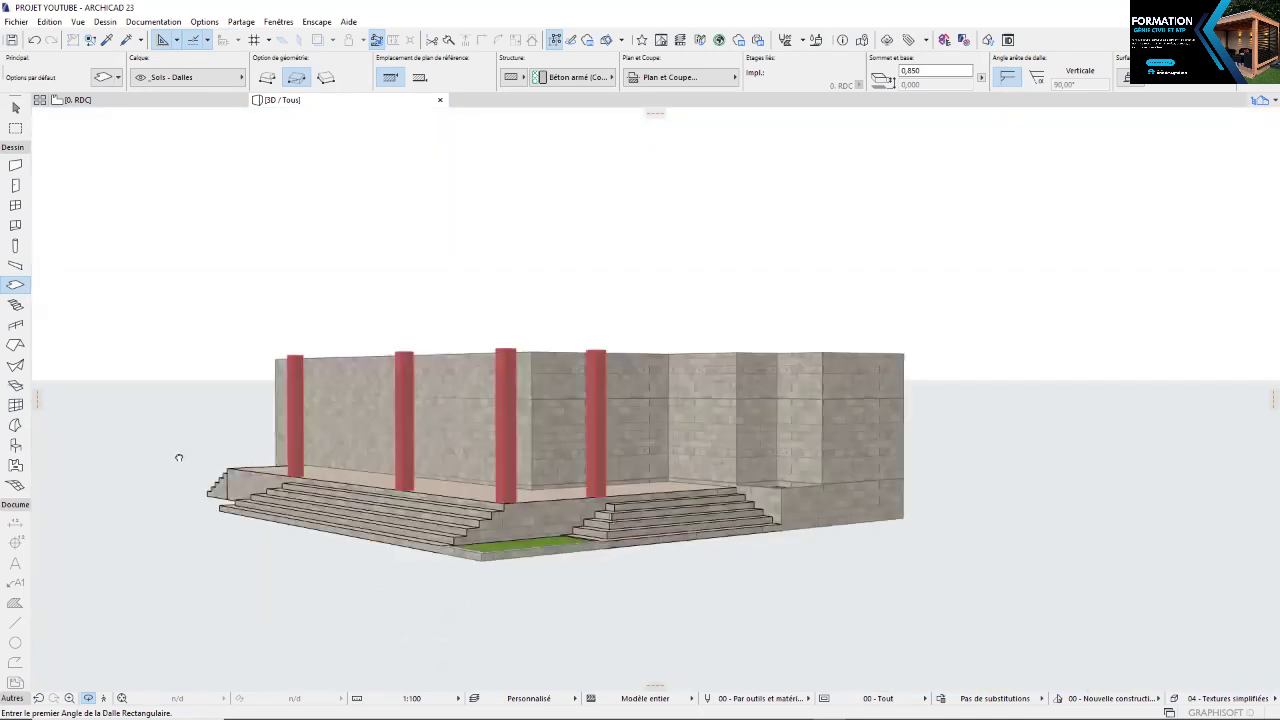
{"action": "middle_click_drag", "start_coordinate": [681, 478], "coordinate": [149, 107], "text": "shift"}
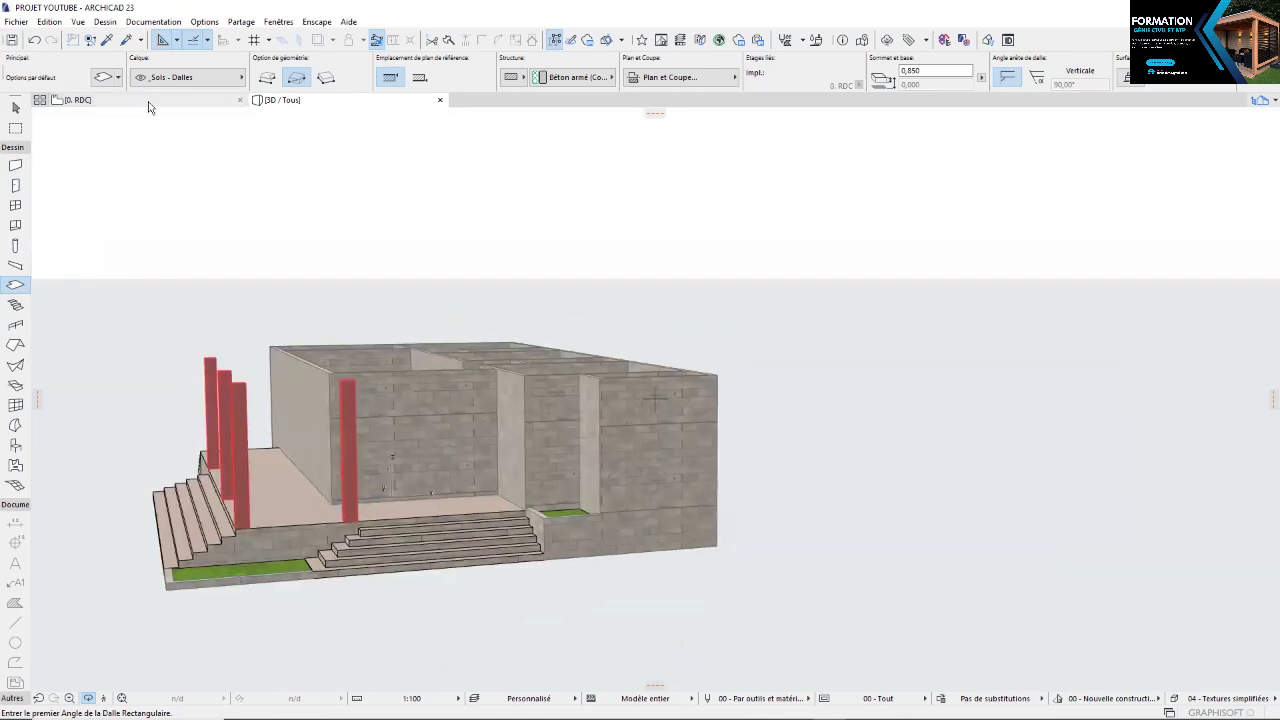
Handwrite the heading "Portes =" in red over the terrace area of the RDC plan, redoing the badly drawn letters
{"action": "left_click", "coordinate": [149, 102]}
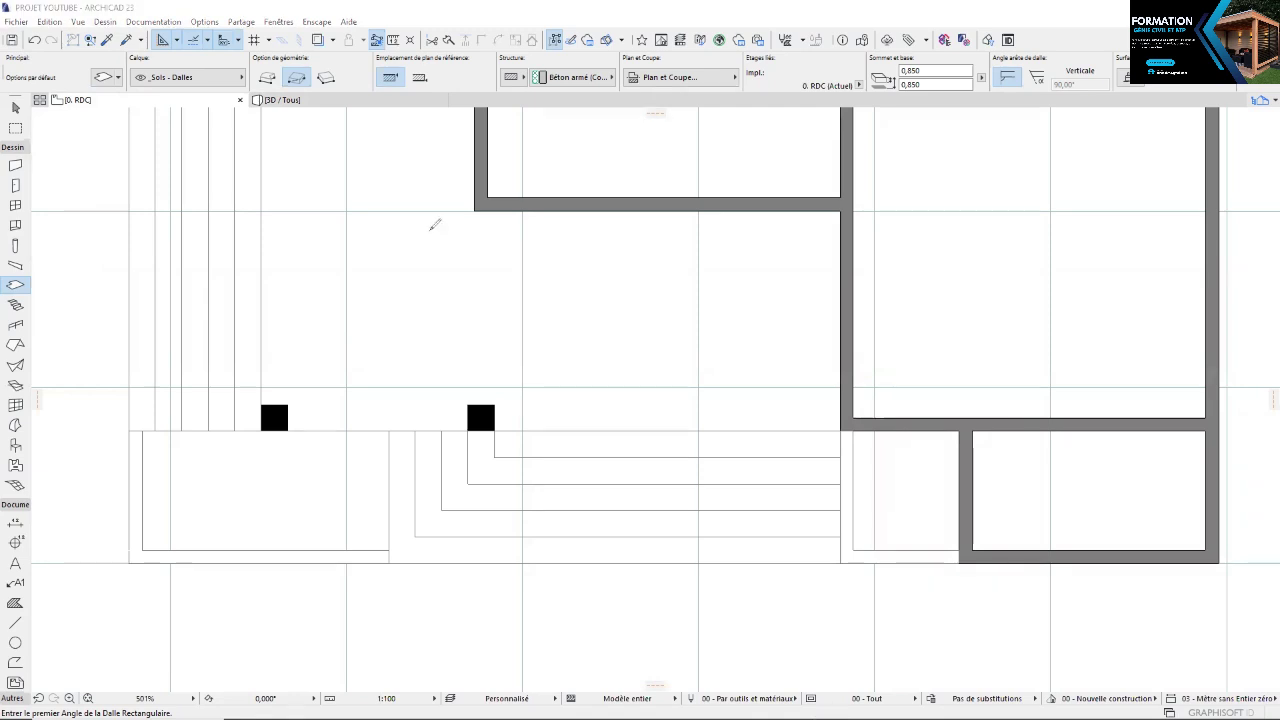
{"action": "left_click_drag", "start_coordinate": [317, 171], "coordinate": [317, 267]}
{"action": "mouse_move", "coordinate": [296, 170]}
{"action": "left_mouse_down"}
{"action": "mouse_move", "coordinate": [379, 196]}
{"action": "mouse_move", "coordinate": [358, 240]}
{"action": "mouse_move", "coordinate": [417, 237]}
{"action": "mouse_move", "coordinate": [426, 191]}
{"action": "mouse_move", "coordinate": [418, 250]}
{"action": "mouse_move", "coordinate": [452, 215]}
{"action": "mouse_move", "coordinate": [481, 263]}
{"action": "left_mouse_up"}
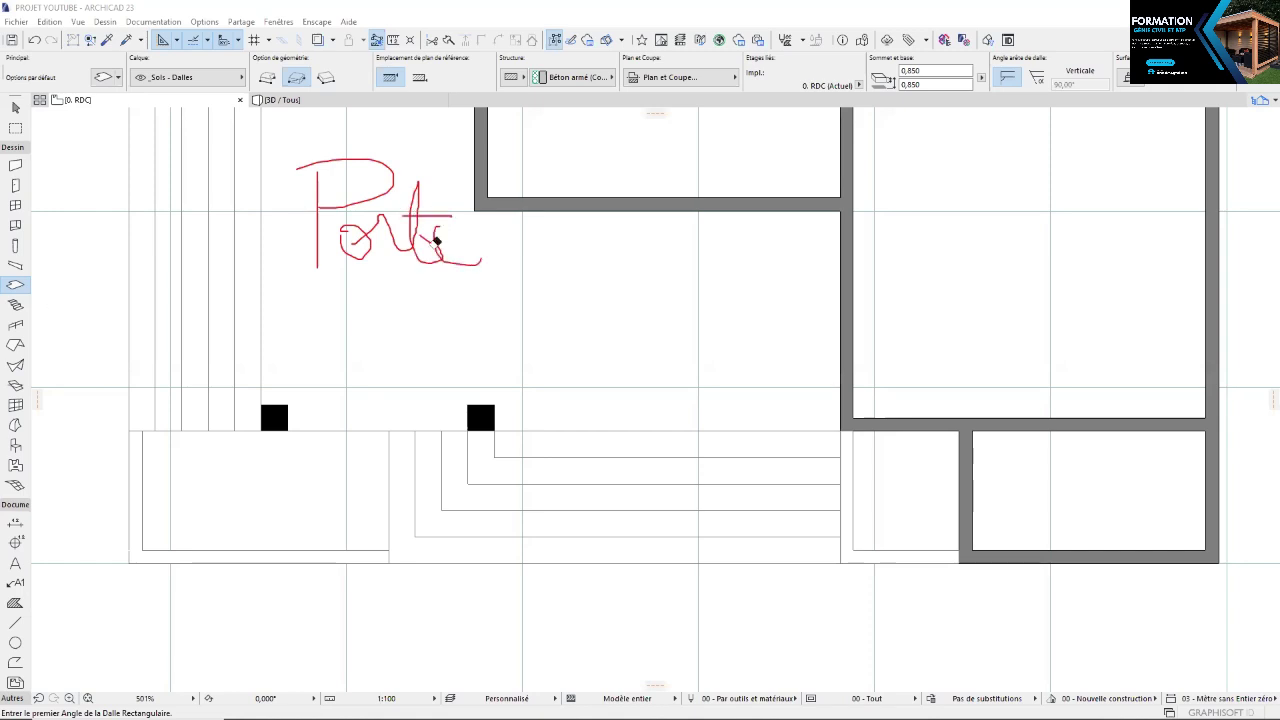
{"action": "key", "text": "ctrl+z"}
{"action": "key", "text": "ctrl+z"}
{"action": "key", "text": "ctrl+z"}
{"action": "key", "text": "ctrl+z"}
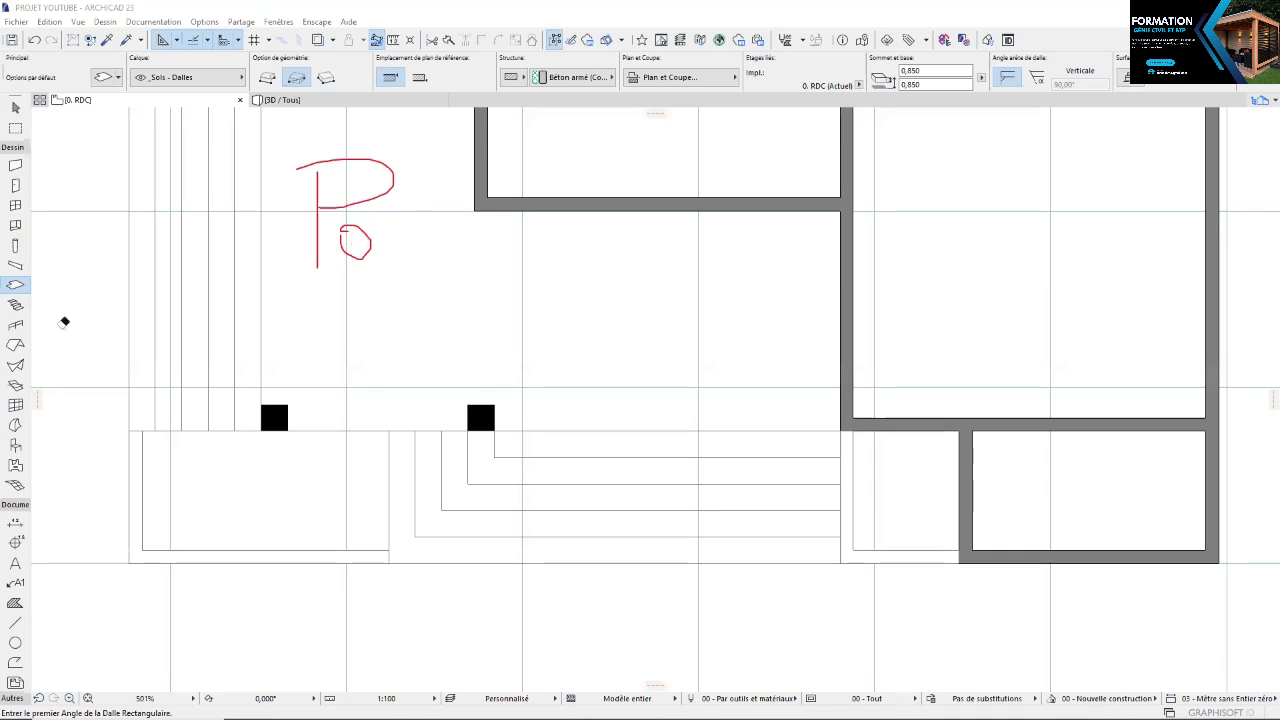
{"action": "left_click_drag", "start_coordinate": [378, 229], "coordinate": [395, 258]}
{"action": "mouse_move", "coordinate": [425, 203]}
{"action": "left_mouse_down"}
{"action": "mouse_move", "coordinate": [457, 255]}
{"action": "mouse_move", "coordinate": [454, 224]}
{"action": "mouse_move", "coordinate": [492, 255]}
{"action": "mouse_move", "coordinate": [577, 260]}
{"action": "mouse_move", "coordinate": [645, 224]}
{"action": "mouse_move", "coordinate": [657, 245]}
{"action": "left_mouse_up"}
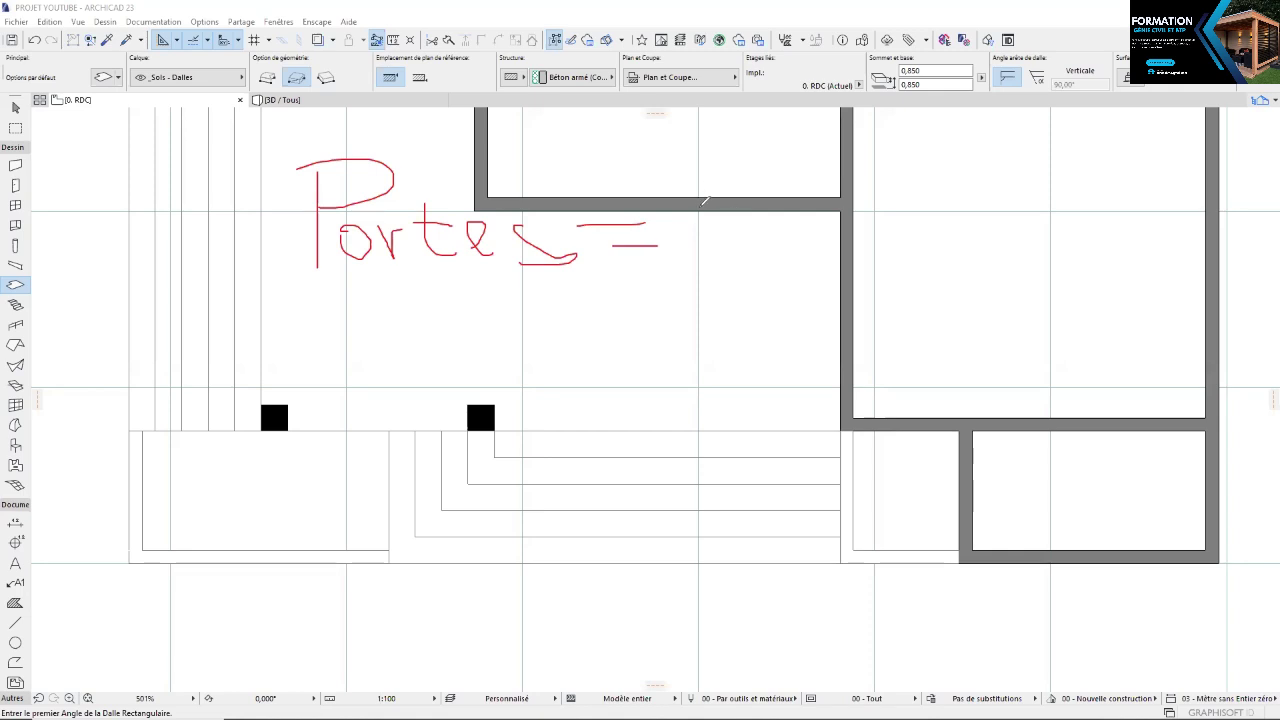
Complete the handwritten door note with the height value "2.20m (Hauteur)"
{"action": "left_click_drag", "start_coordinate": [697, 192], "coordinate": [712, 255]}
{"action": "left_click_drag", "start_coordinate": [743, 200], "coordinate": [757, 246]}
{"action": "mouse_move", "coordinate": [770, 197]}
{"action": "left_mouse_down"}
{"action": "mouse_move", "coordinate": [792, 204]}
{"action": "mouse_move", "coordinate": [808, 238]}
{"action": "mouse_move", "coordinate": [864, 250]}
{"action": "left_mouse_up"}
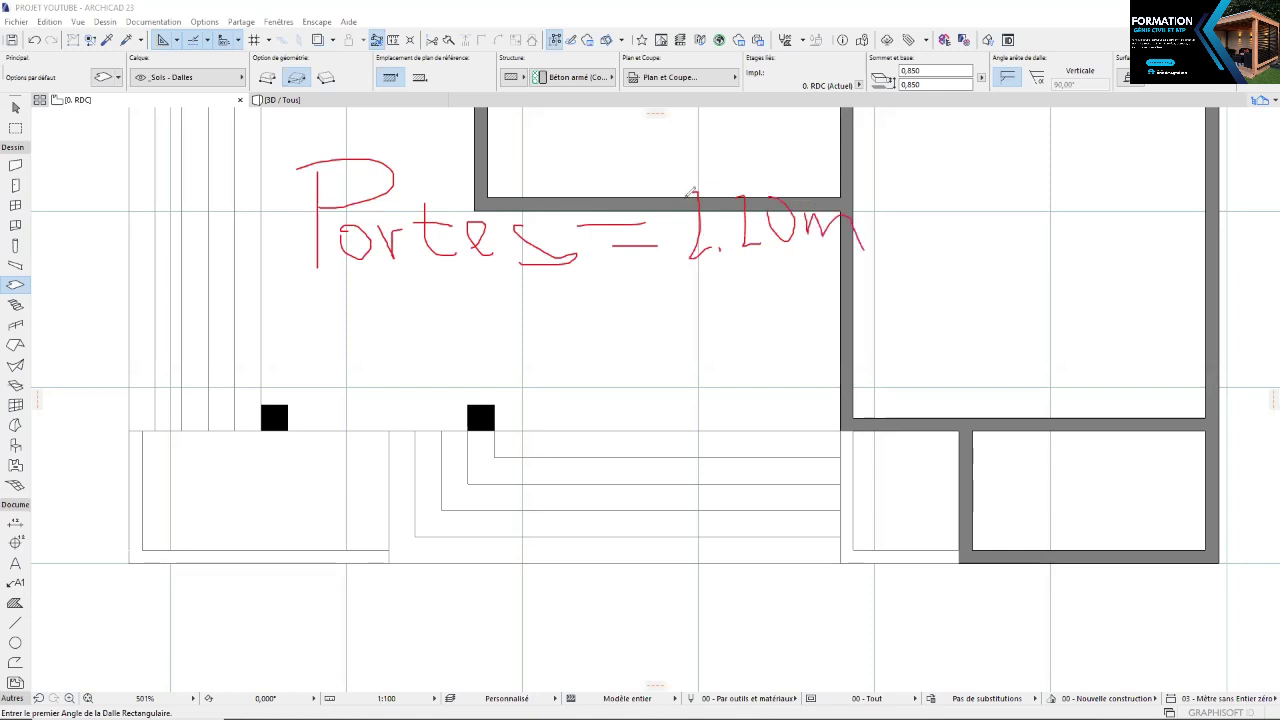
{"action": "left_click_drag", "start_coordinate": [680, 192], "coordinate": [745, 199]}
{"action": "left_click_drag", "start_coordinate": [735, 251], "coordinate": [767, 243]}
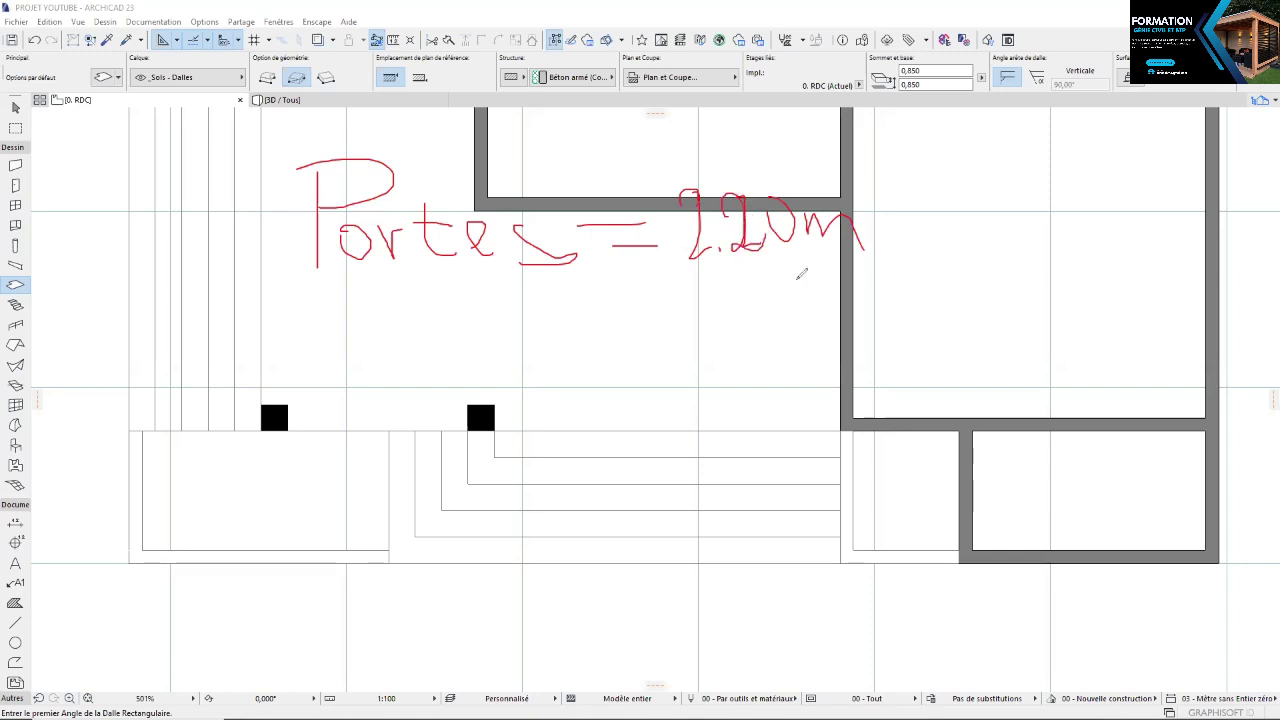
{"action": "mouse_move", "coordinate": [858, 230]}
{"action": "left_mouse_down"}
{"action": "mouse_move", "coordinate": [914, 203]}
{"action": "mouse_move", "coordinate": [916, 257]}
{"action": "left_mouse_up"}
{"action": "key", "text": "ctrl+z"}
{"action": "left_click_drag", "start_coordinate": [884, 183], "coordinate": [910, 259]}
{"action": "left_click_drag", "start_coordinate": [926, 206], "coordinate": [937, 247]}
{"action": "mouse_move", "coordinate": [970, 200]}
{"action": "left_mouse_down"}
{"action": "mouse_move", "coordinate": [976, 255]}
{"action": "mouse_move", "coordinate": [972, 232]}
{"action": "mouse_move", "coordinate": [1041, 253]}
{"action": "mouse_move", "coordinate": [1052, 212]}
{"action": "mouse_move", "coordinate": [1081, 238]}
{"action": "mouse_move", "coordinate": [1164, 248]}
{"action": "left_mouse_up"}
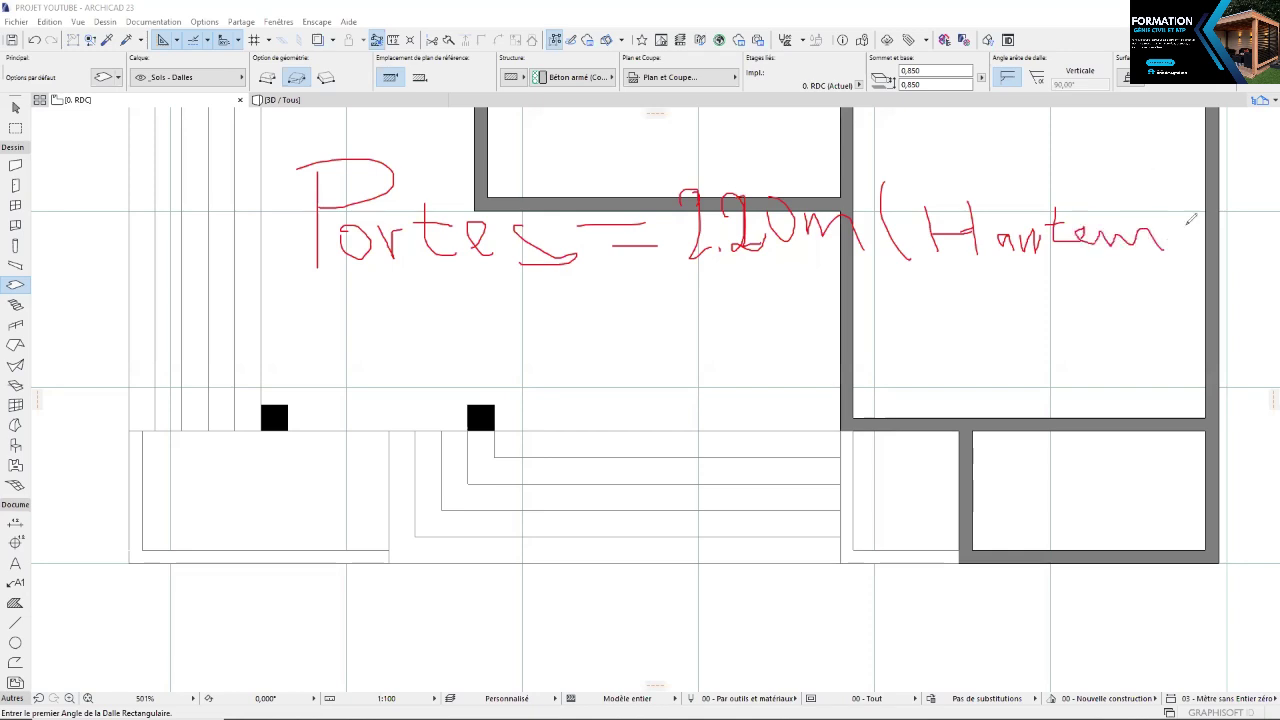
{"action": "left_click_drag", "start_coordinate": [1147, 180], "coordinate": [1184, 272]}
Handwrite the standard door width "l = 90 cm" beneath the door height note
{"action": "mouse_move", "coordinate": [391, 297]}
{"action": "left_mouse_down"}
{"action": "mouse_move", "coordinate": [382, 335]}
{"action": "mouse_move", "coordinate": [407, 270]}
{"action": "mouse_move", "coordinate": [443, 364]}
{"action": "left_mouse_up"}
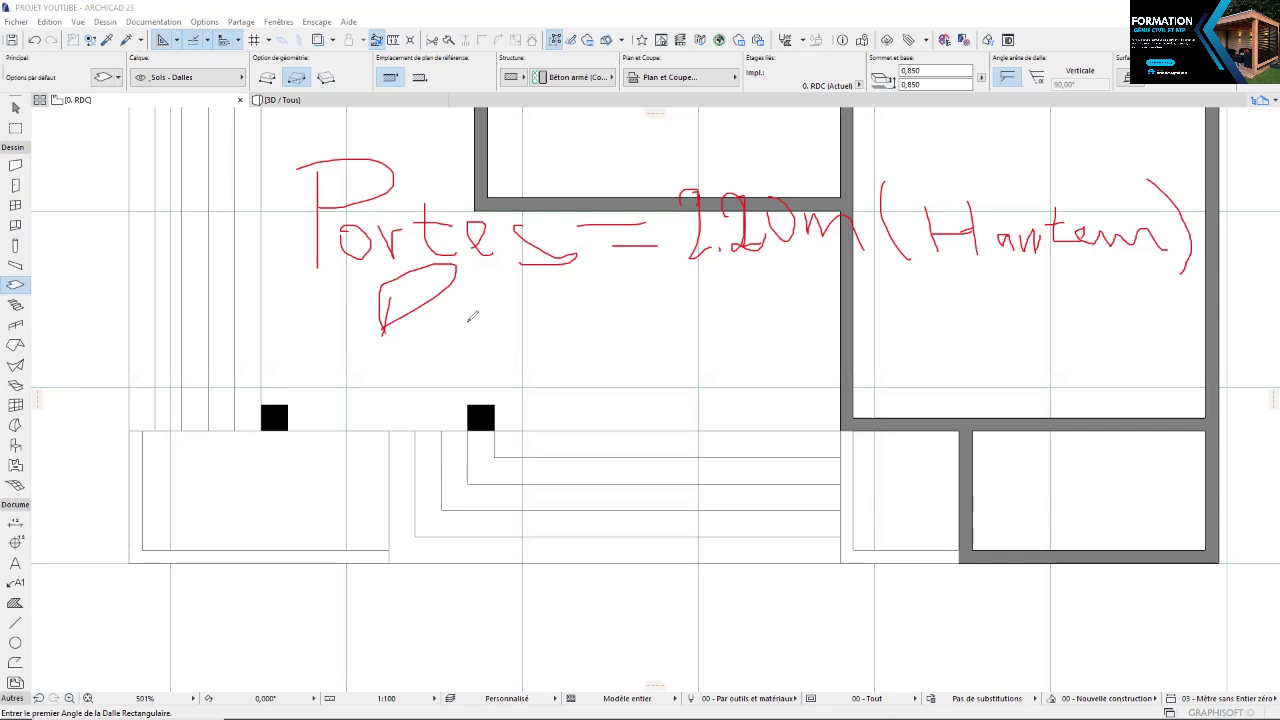
{"action": "mouse_move", "coordinate": [466, 322]}
{"action": "left_mouse_down"}
{"action": "mouse_move", "coordinate": [503, 319]}
{"action": "mouse_move", "coordinate": [506, 351]}
{"action": "left_mouse_up"}
{"action": "left_click_drag", "start_coordinate": [563, 288], "coordinate": [594, 306]}
{"action": "left_click_drag", "start_coordinate": [597, 284], "coordinate": [602, 352]}
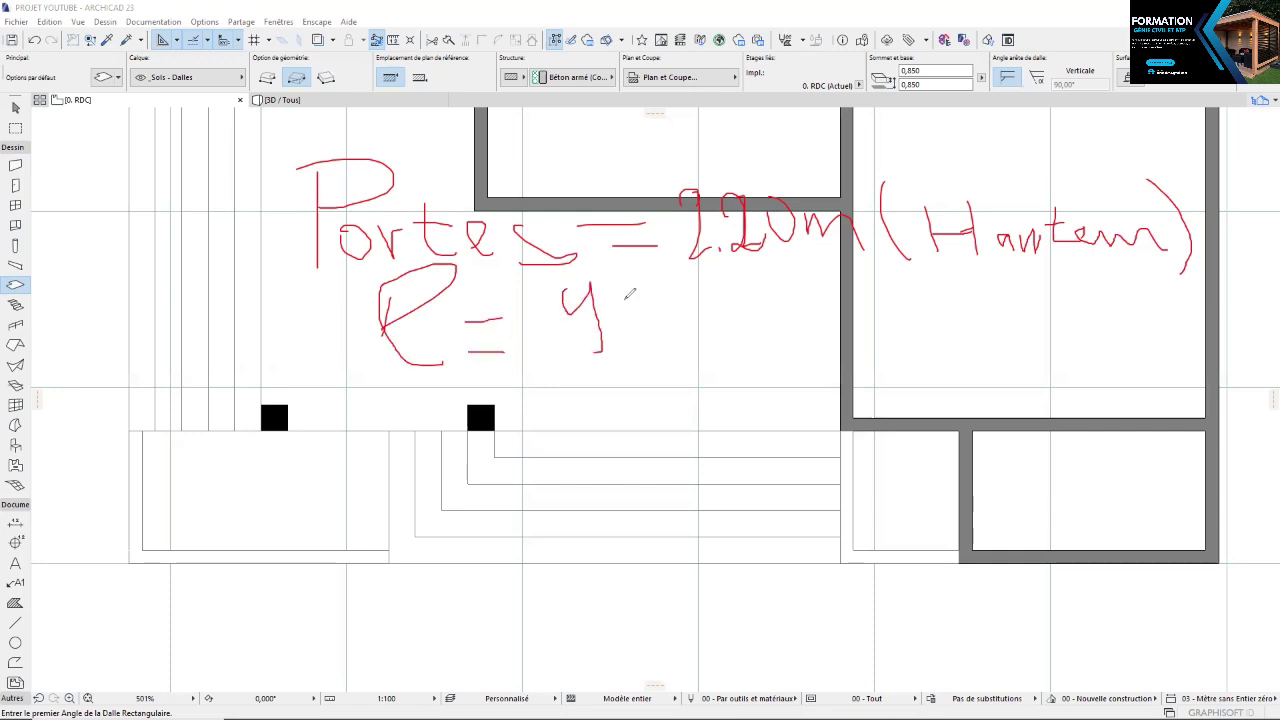
{"action": "mouse_move", "coordinate": [620, 300]}
{"action": "left_mouse_down"}
{"action": "mouse_move", "coordinate": [646, 300]}
{"action": "mouse_move", "coordinate": [700, 346]}
{"action": "left_mouse_up"}
{"action": "left_click_drag", "start_coordinate": [704, 336], "coordinate": [762, 350]}
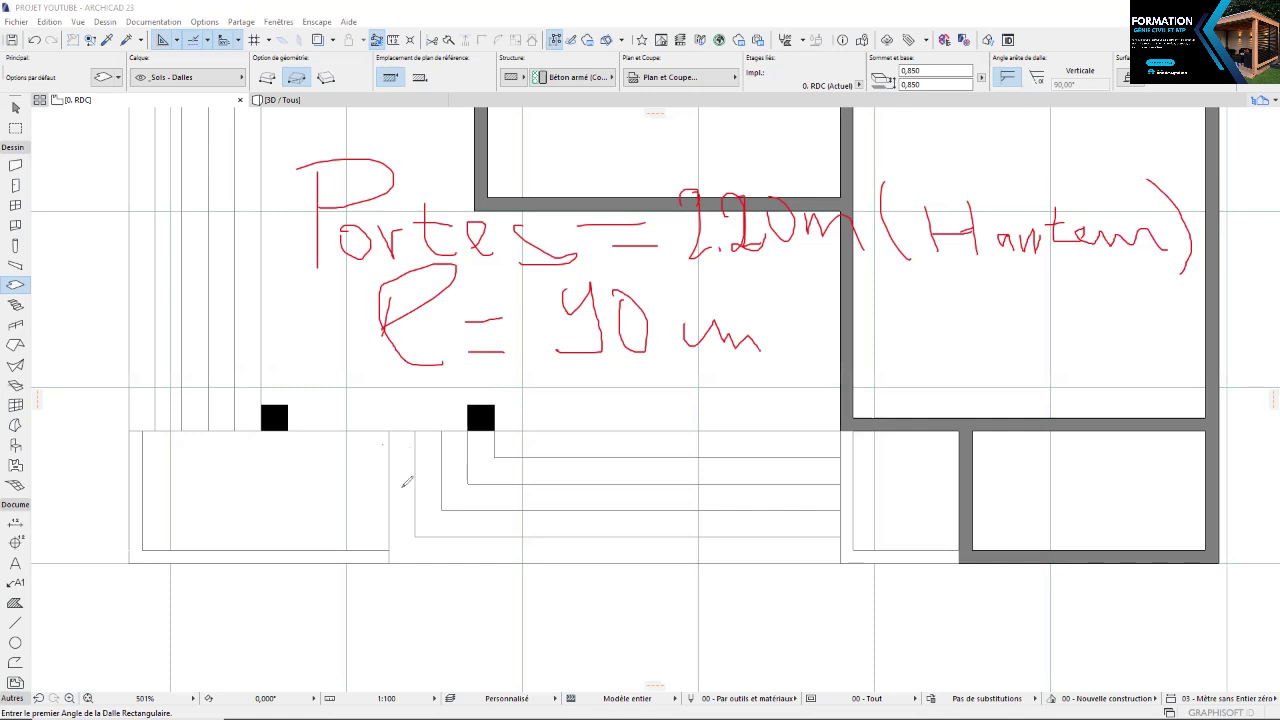
Handwrite the toilet door width "Toil = l = 70 cm" beneath the standard door width
{"action": "mouse_move", "coordinate": [401, 489]}
{"action": "left_mouse_down"}
{"action": "mouse_move", "coordinate": [402, 420]}
{"action": "mouse_move", "coordinate": [426, 413]}
{"action": "left_mouse_up"}
{"action": "mouse_move", "coordinate": [447, 466]}
{"action": "left_mouse_down"}
{"action": "mouse_move", "coordinate": [477, 477]}
{"action": "mouse_move", "coordinate": [502, 462]}
{"action": "mouse_move", "coordinate": [513, 404]}
{"action": "left_mouse_up"}
{"action": "left_click", "coordinate": [474, 442]}
{"action": "left_click_drag", "start_coordinate": [497, 472], "coordinate": [536, 492]}
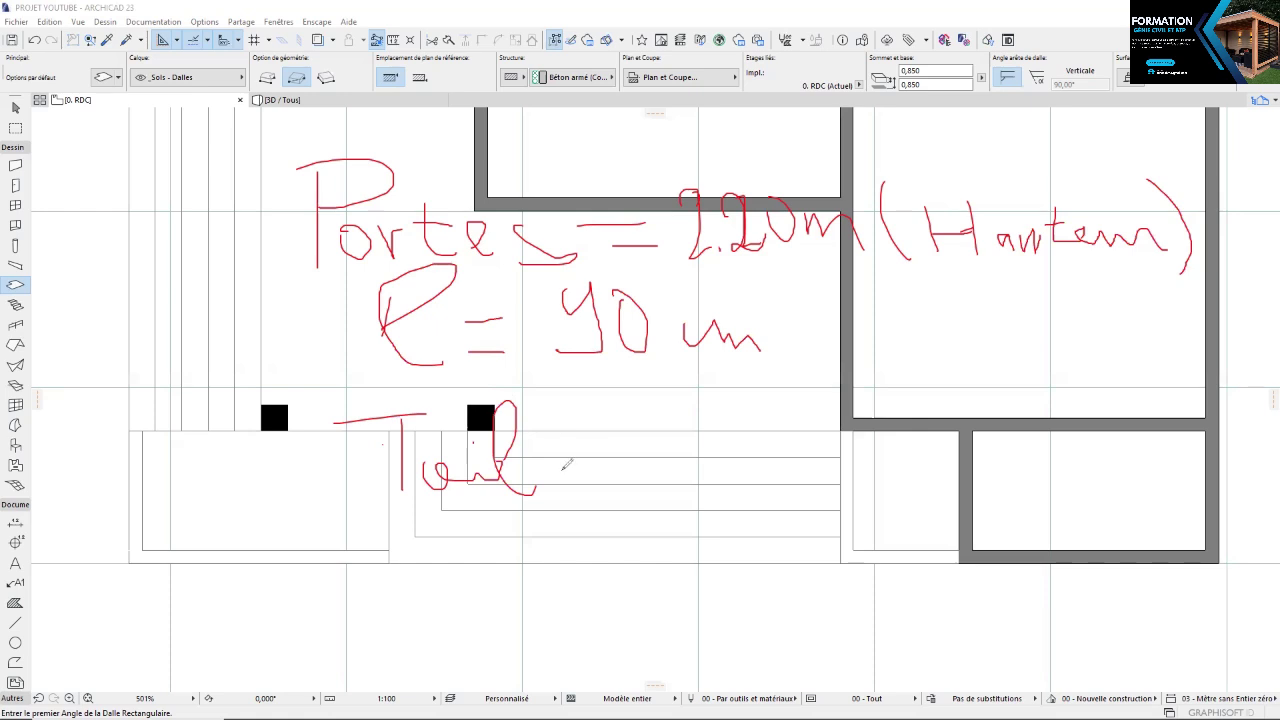
{"action": "left_click_drag", "start_coordinate": [579, 442], "coordinate": [591, 441]}
{"action": "mouse_move", "coordinate": [638, 397]}
{"action": "left_mouse_down"}
{"action": "mouse_move", "coordinate": [660, 464]}
{"action": "mouse_move", "coordinate": [728, 446]}
{"action": "mouse_move", "coordinate": [746, 469]}
{"action": "left_mouse_up"}
{"action": "mouse_move", "coordinate": [750, 410]}
{"action": "left_mouse_down"}
{"action": "mouse_move", "coordinate": [785, 488]}
{"action": "mouse_move", "coordinate": [814, 446]}
{"action": "mouse_move", "coordinate": [858, 484]}
{"action": "left_mouse_up"}
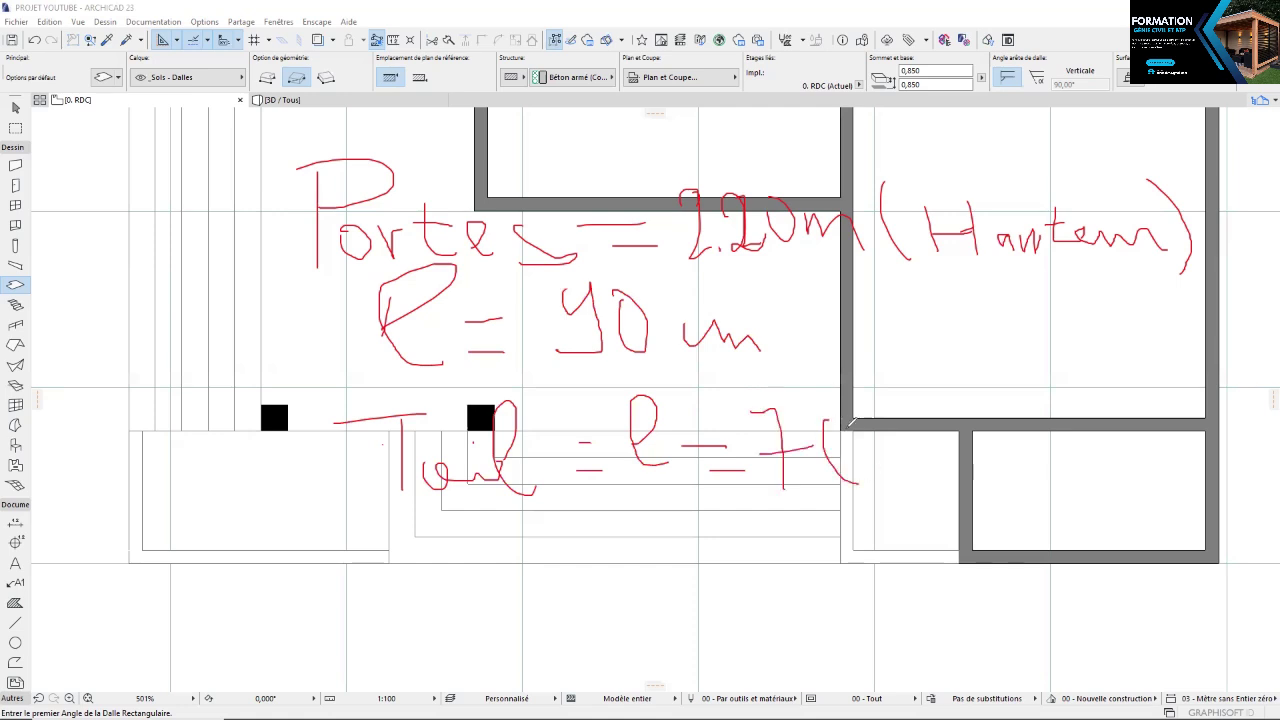
{"action": "left_click_drag", "start_coordinate": [850, 420], "coordinate": [856, 484]}
{"action": "mouse_move", "coordinate": [933, 447]}
{"action": "left_mouse_down"}
{"action": "mouse_move", "coordinate": [933, 463]}
{"action": "mouse_move", "coordinate": [1005, 466]}
{"action": "left_mouse_up"}
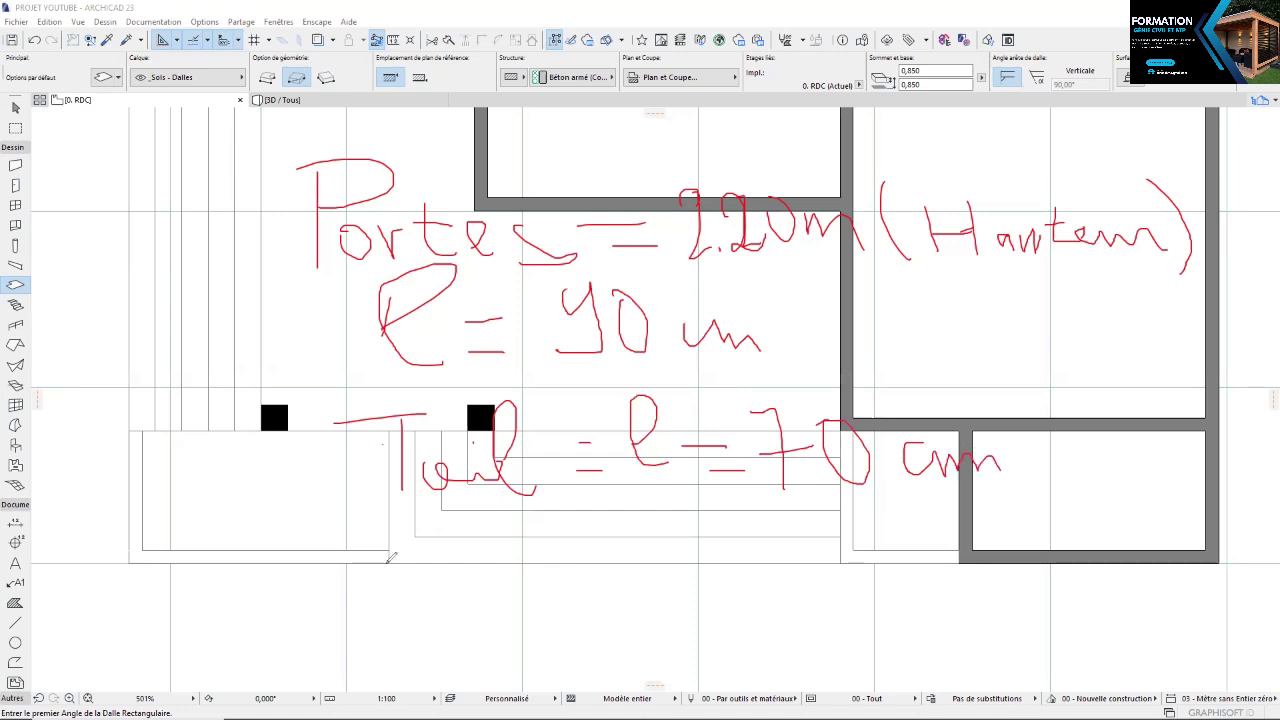
Handwrite a "2 Battants" line with the double-leaf door width beneath the toilet door note
{"action": "mouse_move", "coordinate": [378, 530]}
{"action": "left_mouse_down"}
{"action": "mouse_move", "coordinate": [380, 580]}
{"action": "mouse_move", "coordinate": [414, 584]}
{"action": "left_mouse_up"}
{"action": "left_click_drag", "start_coordinate": [438, 530], "coordinate": [437, 585]}
{"action": "left_click_drag", "start_coordinate": [438, 533], "coordinate": [500, 570]}
{"action": "mouse_move", "coordinate": [536, 562]}
{"action": "left_mouse_down"}
{"action": "mouse_move", "coordinate": [540, 578]}
{"action": "mouse_move", "coordinate": [588, 582]}
{"action": "mouse_move", "coordinate": [593, 544]}
{"action": "mouse_move", "coordinate": [593, 582]}
{"action": "left_mouse_up"}
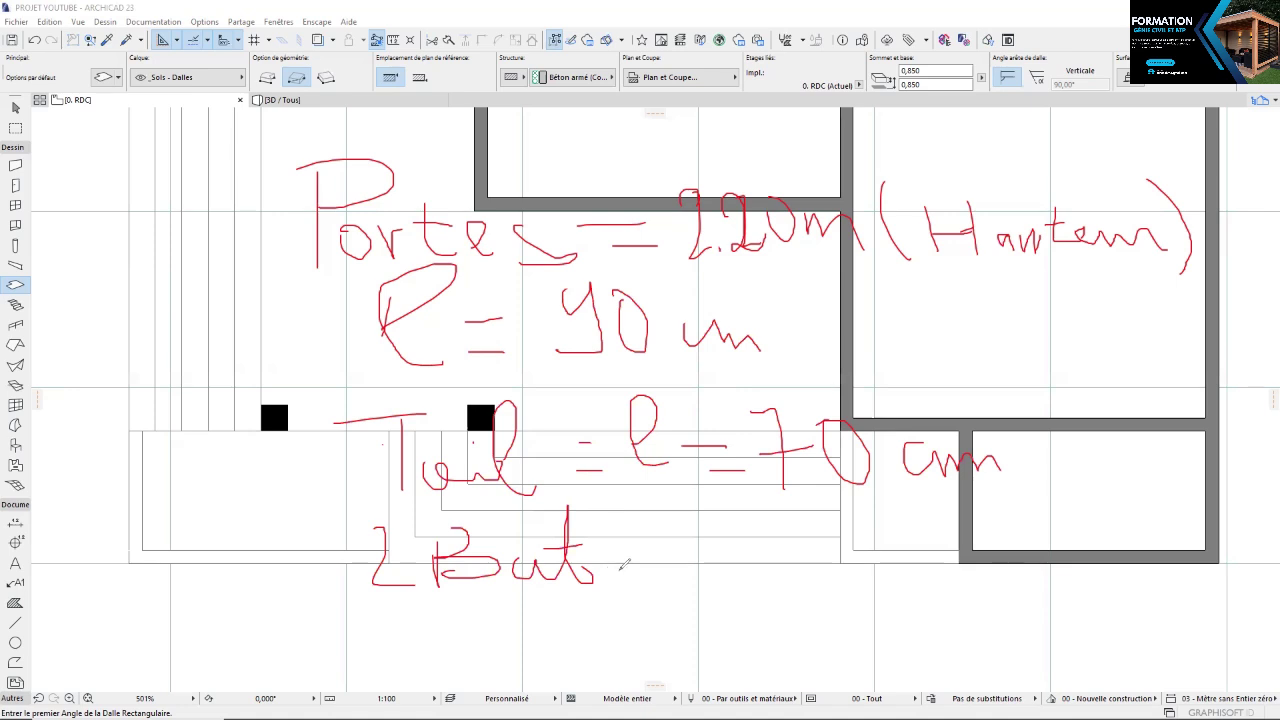
{"action": "mouse_move", "coordinate": [606, 508]}
{"action": "left_mouse_down"}
{"action": "mouse_move", "coordinate": [620, 577]}
{"action": "mouse_move", "coordinate": [636, 541]}
{"action": "left_mouse_up"}
{"action": "mouse_move", "coordinate": [648, 558]}
{"action": "left_mouse_down"}
{"action": "mouse_move", "coordinate": [646, 572]}
{"action": "mouse_move", "coordinate": [683, 577]}
{"action": "left_mouse_up"}
{"action": "mouse_move", "coordinate": [688, 480]}
{"action": "left_mouse_down"}
{"action": "mouse_move", "coordinate": [733, 577]}
{"action": "mouse_move", "coordinate": [729, 547]}
{"action": "mouse_move", "coordinate": [728, 572]}
{"action": "left_mouse_up"}
{"action": "mouse_move", "coordinate": [766, 549]}
{"action": "left_mouse_down"}
{"action": "mouse_move", "coordinate": [808, 547]}
{"action": "mouse_move", "coordinate": [818, 566]}
{"action": "left_mouse_up"}
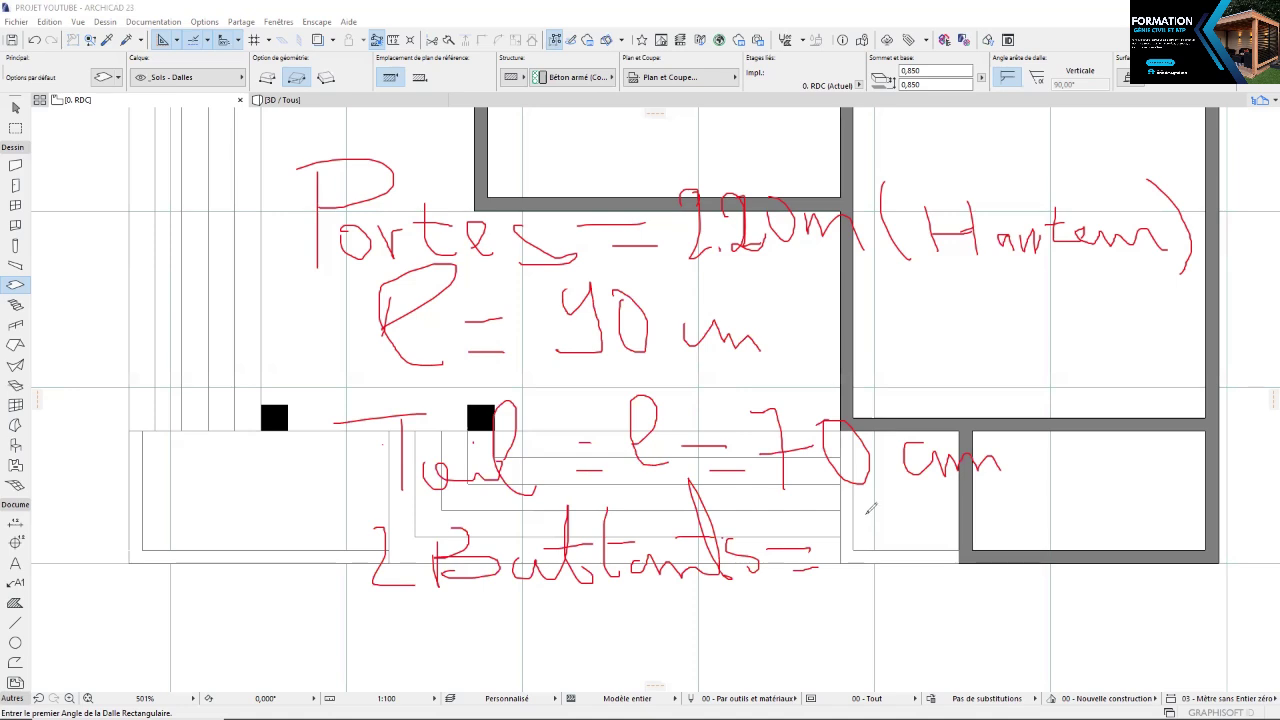
{"action": "mouse_move", "coordinate": [857, 547]}
{"action": "left_mouse_down"}
{"action": "mouse_move", "coordinate": [879, 501]}
{"action": "mouse_move", "coordinate": [885, 552]}
{"action": "mouse_move", "coordinate": [918, 565]}
{"action": "left_mouse_up"}
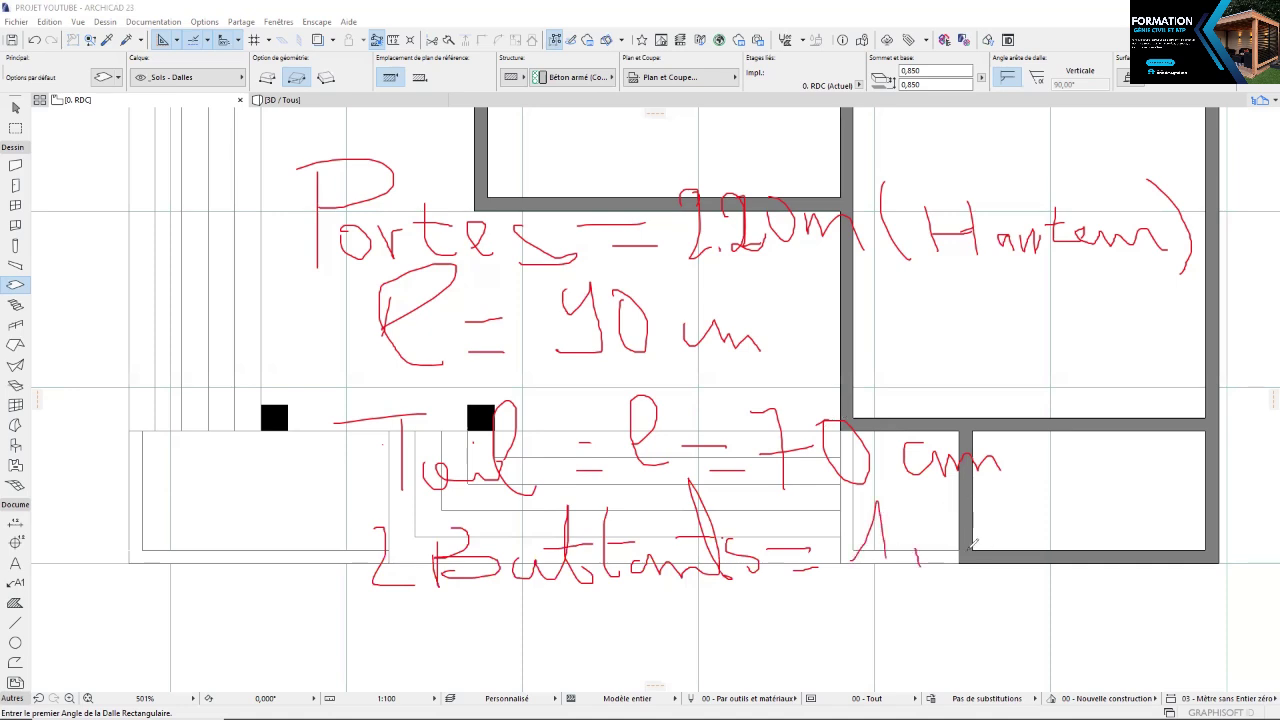
{"action": "mouse_move", "coordinate": [958, 492]}
{"action": "left_mouse_down"}
{"action": "mouse_move", "coordinate": [984, 546]}
{"action": "mouse_move", "coordinate": [998, 512]}
{"action": "mouse_move", "coordinate": [1032, 536]}
{"action": "mouse_move", "coordinate": [1098, 548]}
{"action": "mouse_move", "coordinate": [1108, 530]}
{"action": "mouse_move", "coordinate": [1150, 544]}
{"action": "left_mouse_up"}
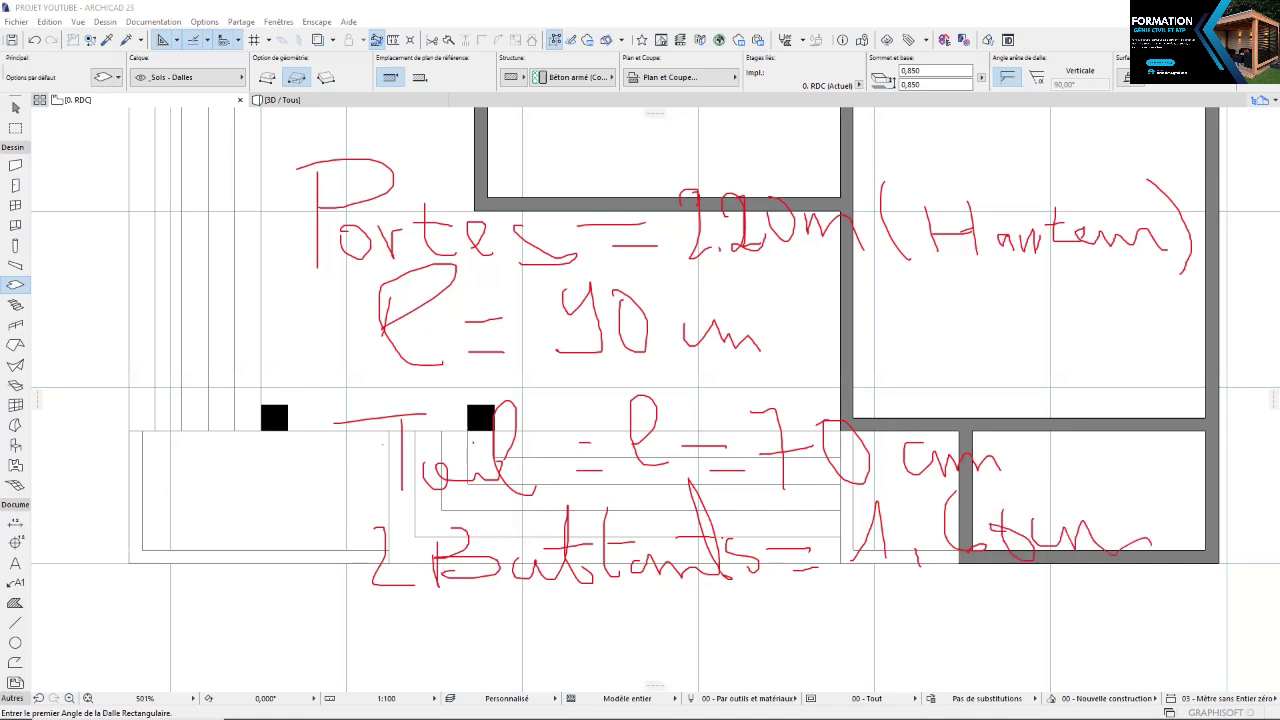
Erase all the red handwritten door notes from the plan
{"action": "mouse_move", "coordinate": [375, 307]}
{"action": "left_mouse_down"}
{"action": "mouse_move", "coordinate": [1083, 261]}
{"action": "mouse_move", "coordinate": [1143, 233]}
{"action": "mouse_move", "coordinate": [859, 245]}
{"action": "mouse_move", "coordinate": [984, 238]}
{"action": "mouse_move", "coordinate": [627, 297]}
{"action": "mouse_move", "coordinate": [661, 229]}
{"action": "mouse_move", "coordinate": [423, 285]}
{"action": "left_mouse_up"}
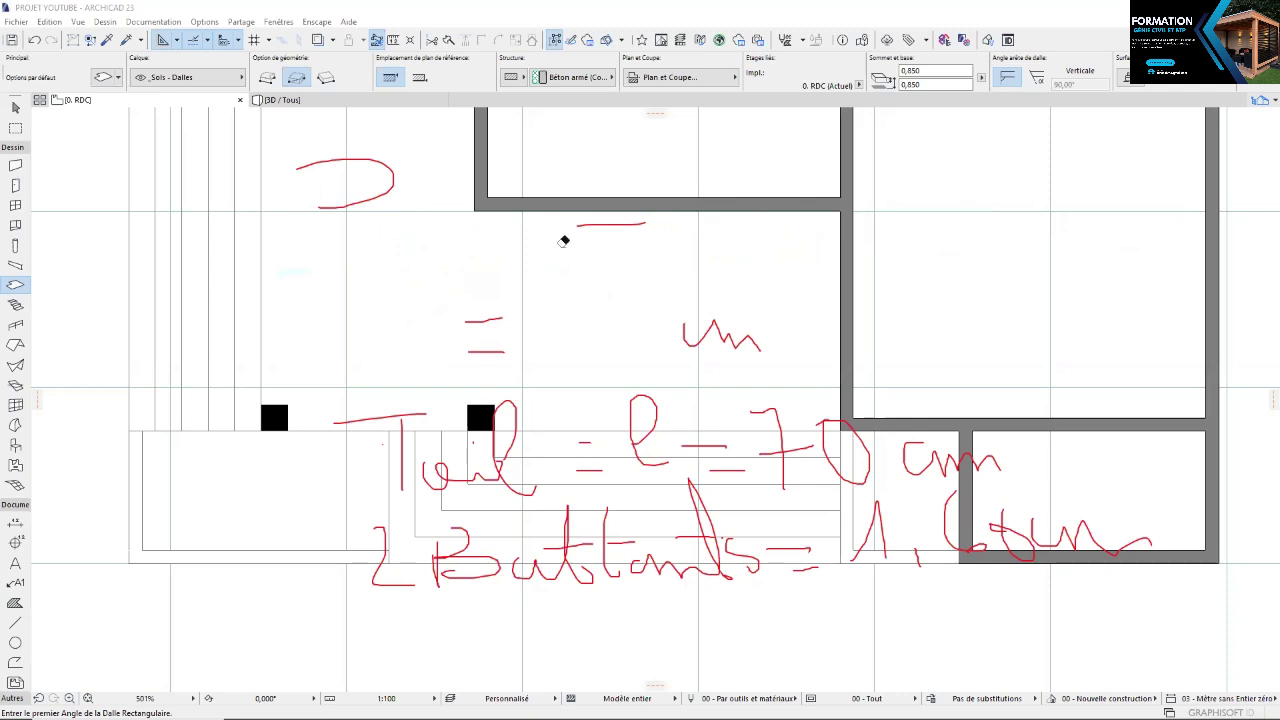
{"action": "mouse_move", "coordinate": [394, 185]}
{"action": "left_mouse_down"}
{"action": "mouse_move", "coordinate": [429, 200]}
{"action": "mouse_move", "coordinate": [808, 543]}
{"action": "mouse_move", "coordinate": [1082, 541]}
{"action": "mouse_move", "coordinate": [899, 513]}
{"action": "mouse_move", "coordinate": [686, 449]}
{"action": "mouse_move", "coordinate": [720, 500]}
{"action": "mouse_move", "coordinate": [663, 486]}
{"action": "mouse_move", "coordinate": [750, 471]}
{"action": "mouse_move", "coordinate": [700, 446]}
{"action": "mouse_move", "coordinate": [993, 451]}
{"action": "mouse_move", "coordinate": [798, 547]}
{"action": "mouse_move", "coordinate": [674, 526]}
{"action": "mouse_move", "coordinate": [379, 568]}
{"action": "mouse_move", "coordinate": [379, 421]}
{"action": "mouse_move", "coordinate": [364, 419]}
{"action": "mouse_move", "coordinate": [385, 445]}
{"action": "mouse_move", "coordinate": [470, 336]}
{"action": "mouse_move", "coordinate": [512, 350]}
{"action": "mouse_move", "coordinate": [486, 318]}
{"action": "mouse_move", "coordinate": [673, 298]}
{"action": "mouse_move", "coordinate": [748, 343]}
{"action": "mouse_move", "coordinate": [391, 471]}
{"action": "left_mouse_up"}
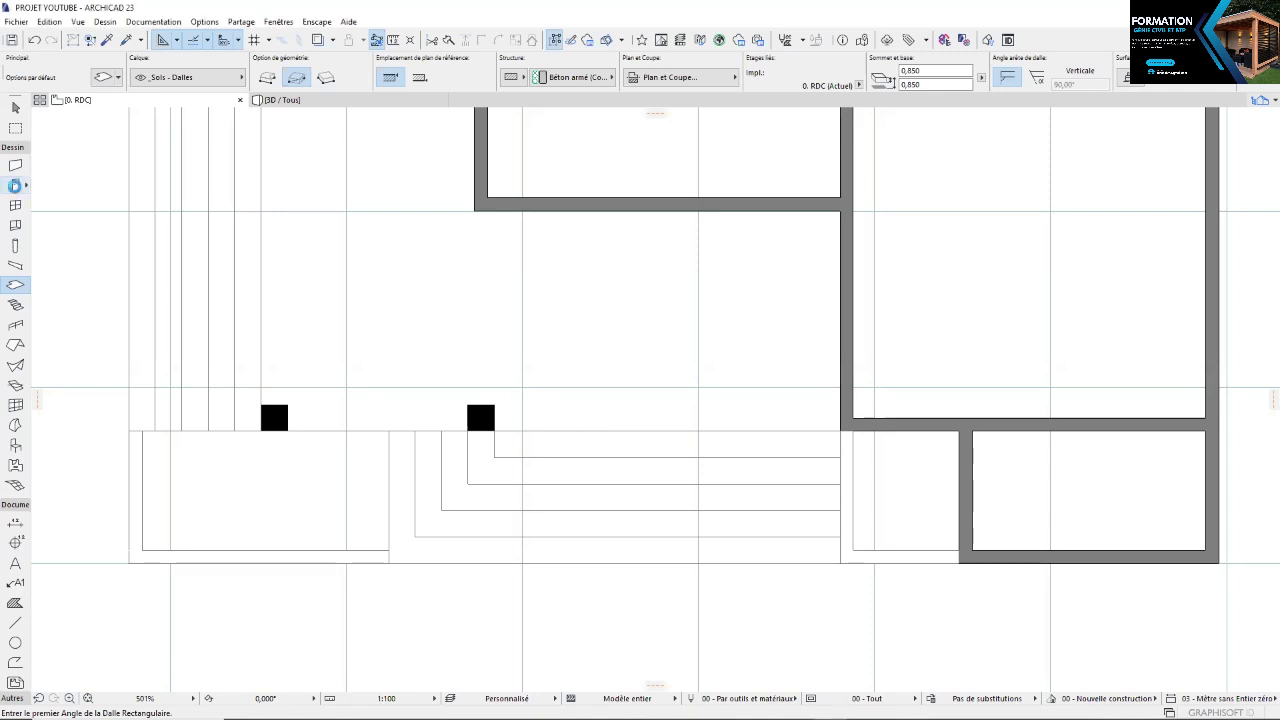
Open the default settings of the Door tool
{"action": "key", "text": "ctrl+t"}
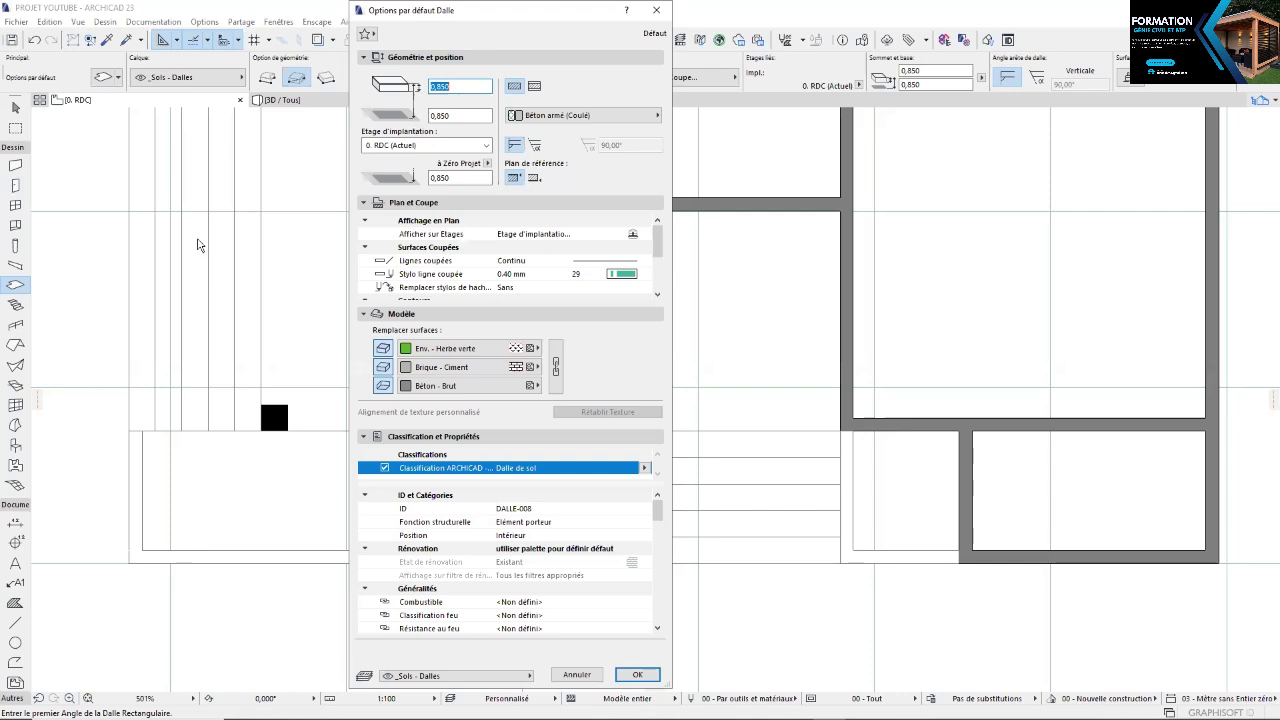
{"action": "left_click", "coordinate": [656, 11]}
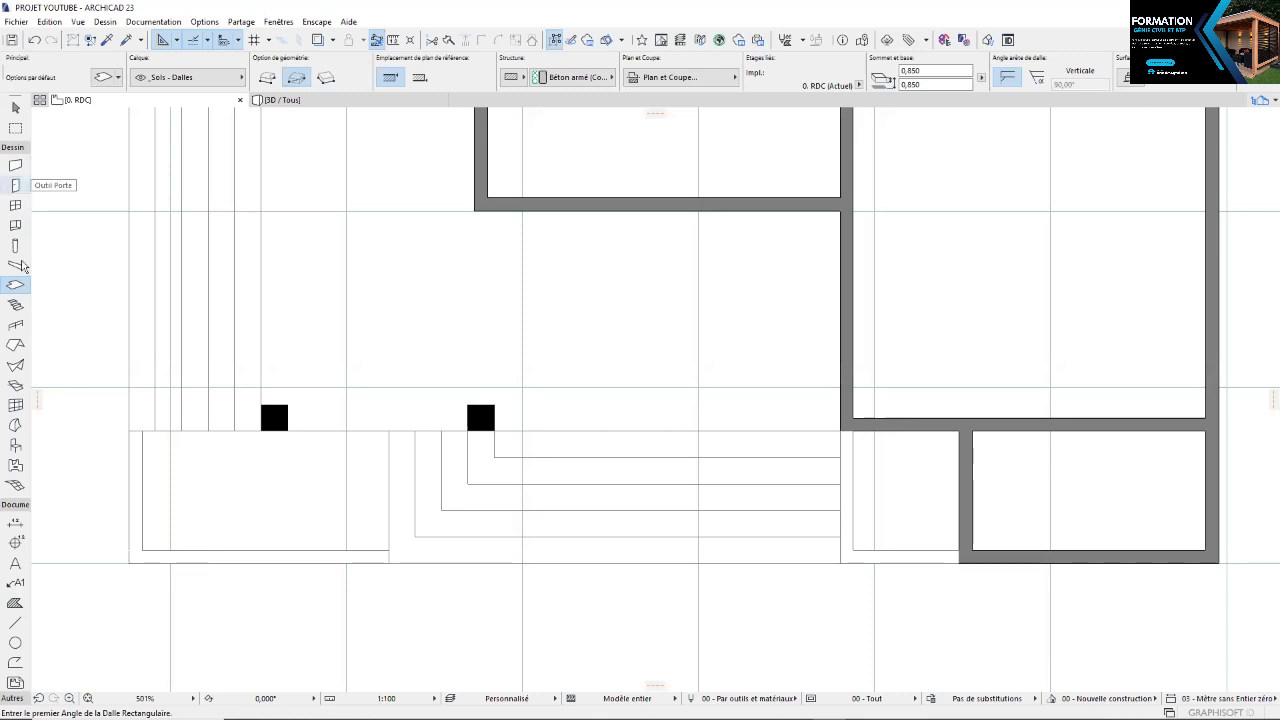
{"action": "left_click", "coordinate": [15, 186]}
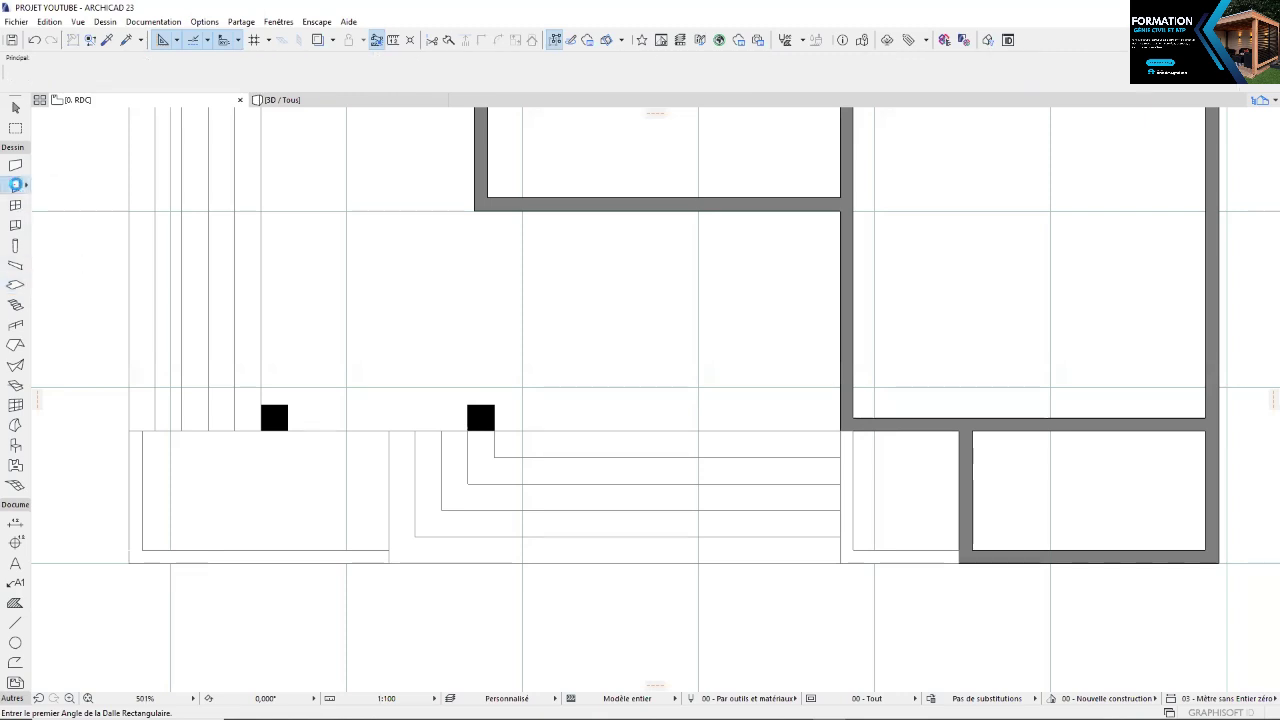
{"action": "double_click", "coordinate": [15, 185]}
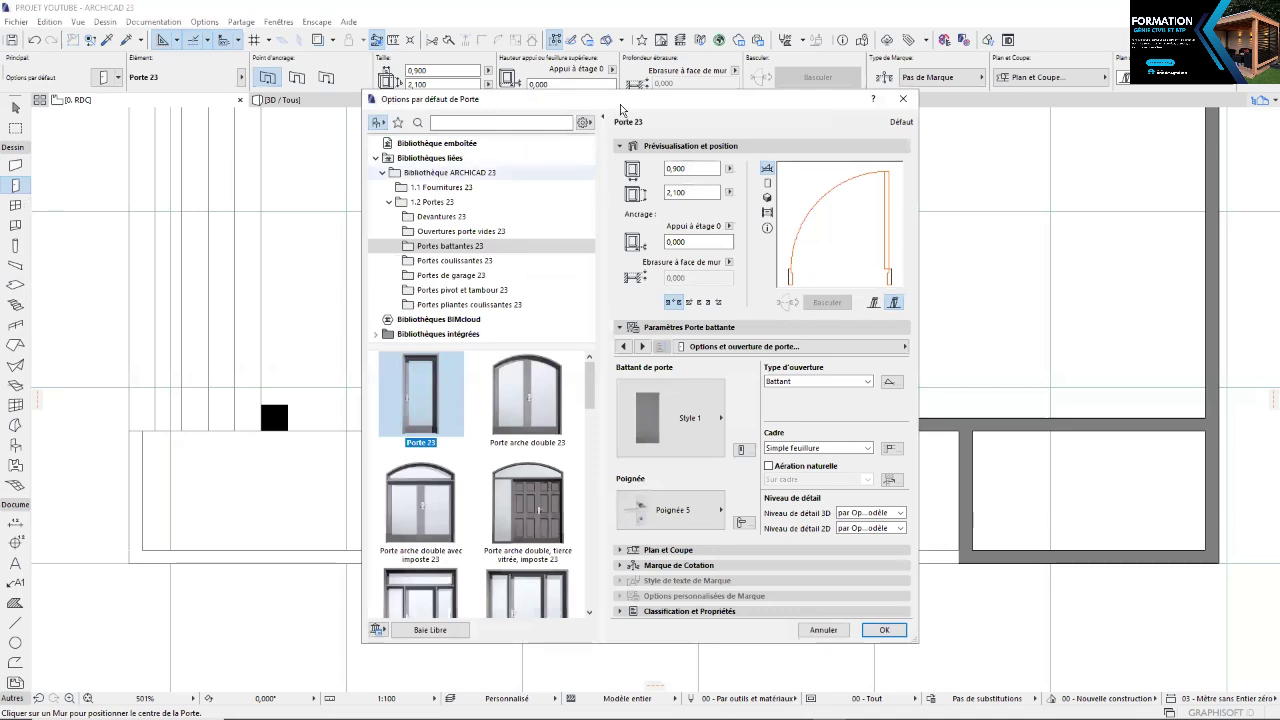
{"action": "left_click_drag", "start_coordinate": [621, 104], "coordinate": [626, 66]}
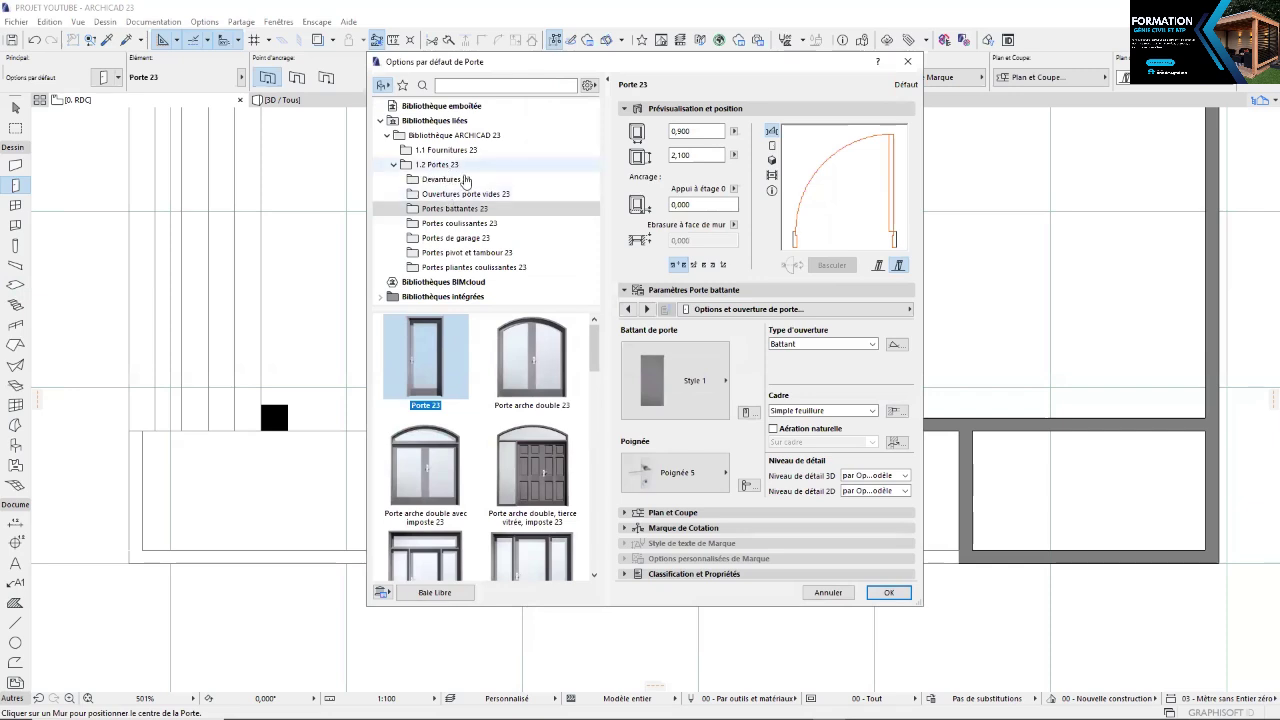
Browse the door library categories from Devantures 23 to Portes pliantes coulissantes 23
{"action": "left_click", "coordinate": [446, 180]}
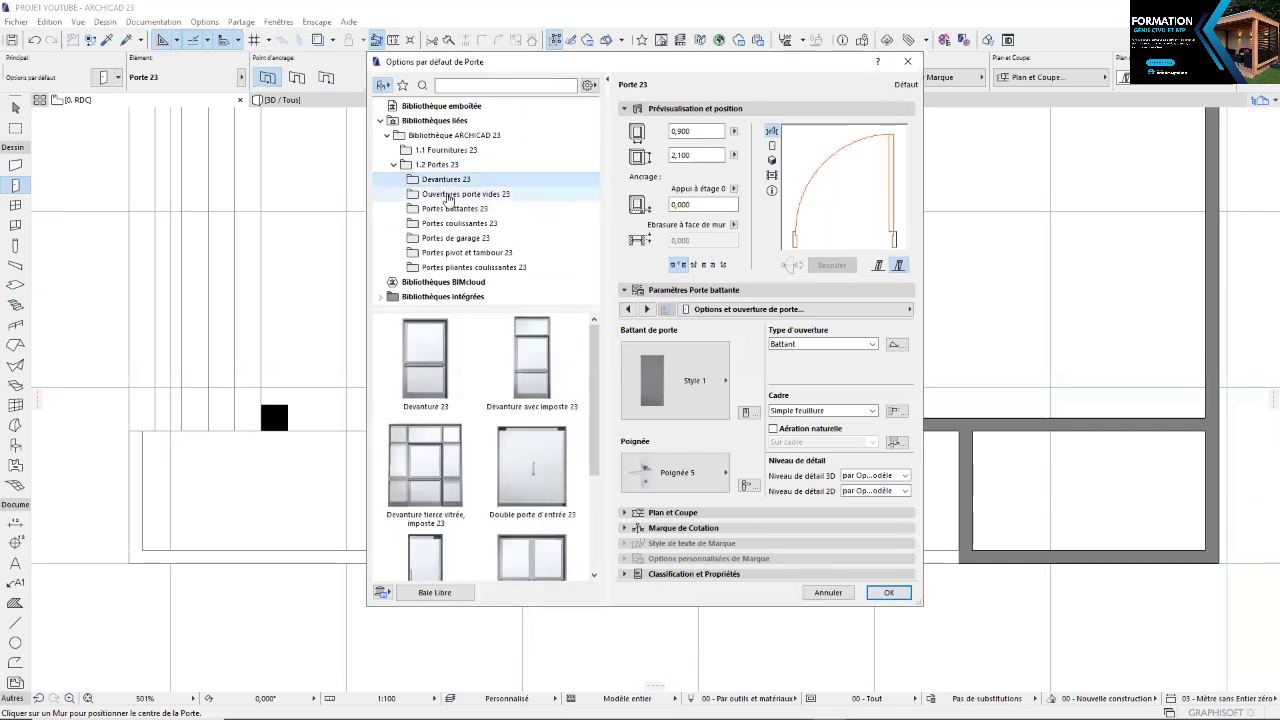
{"action": "left_click", "coordinate": [448, 196]}
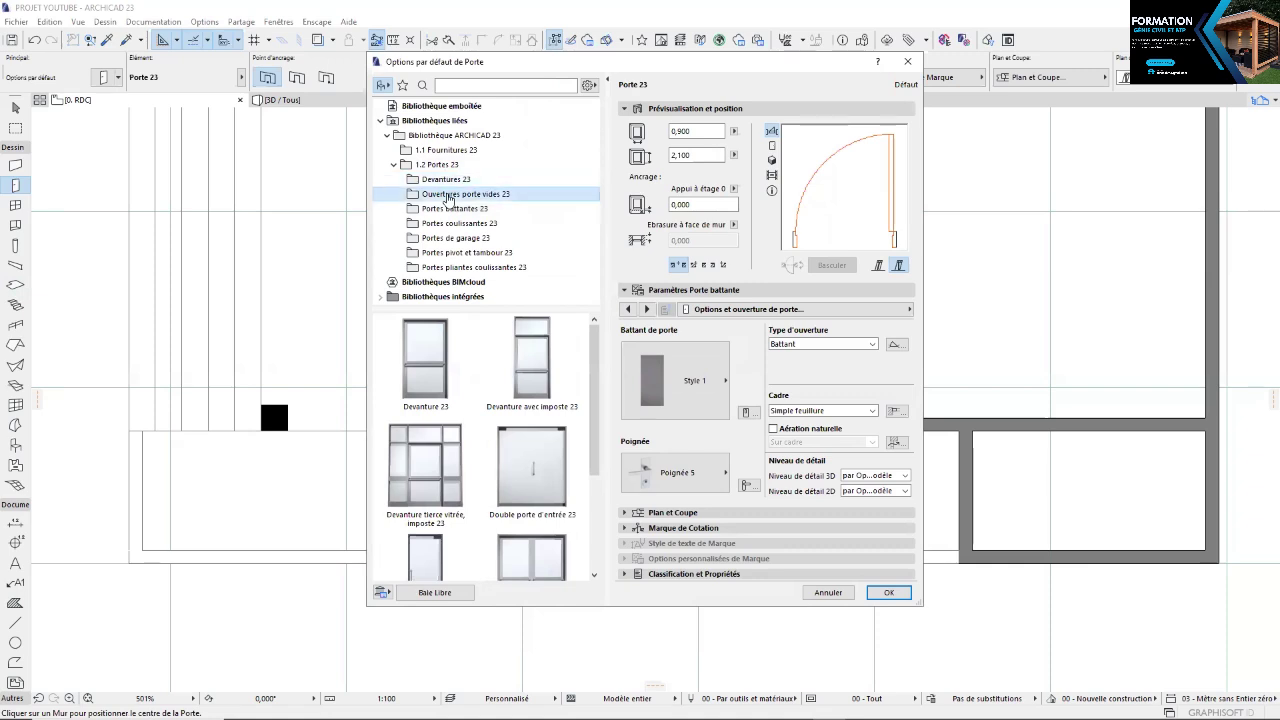
{"action": "left_click", "coordinate": [454, 208]}
{"action": "left_click", "coordinate": [457, 223]}
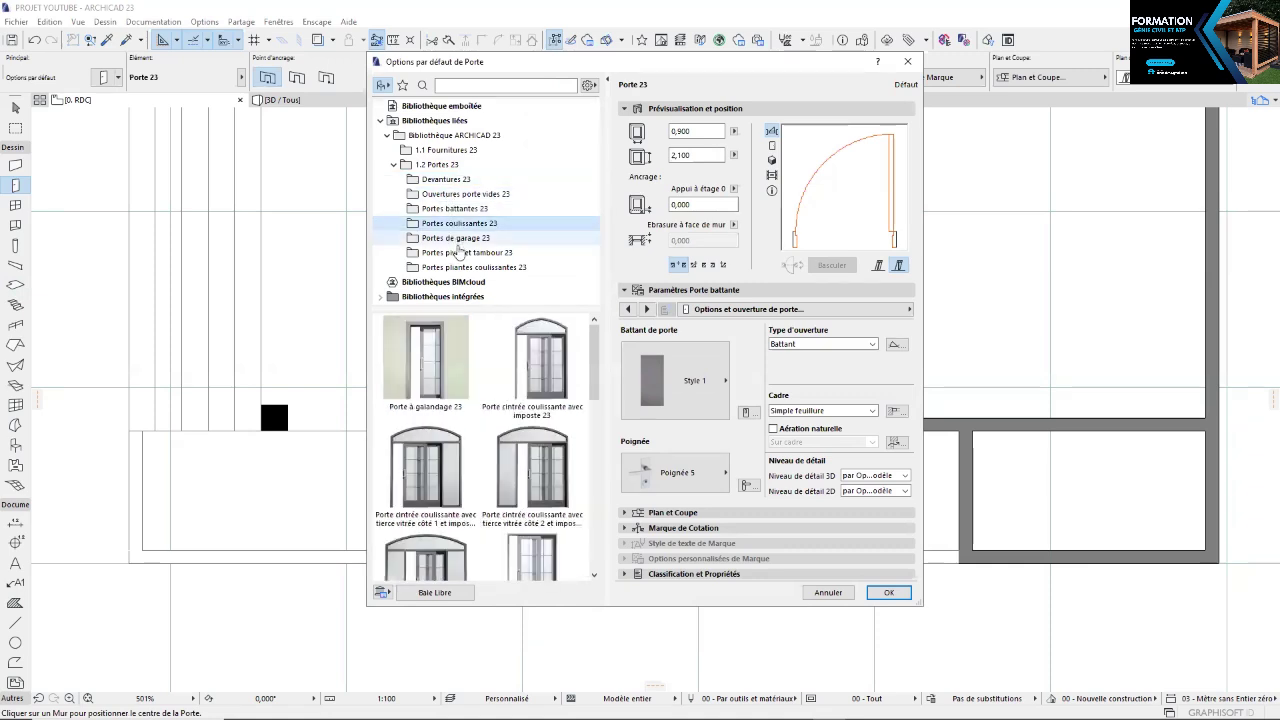
{"action": "left_click", "coordinate": [460, 252]}
{"action": "left_click", "coordinate": [463, 267]}
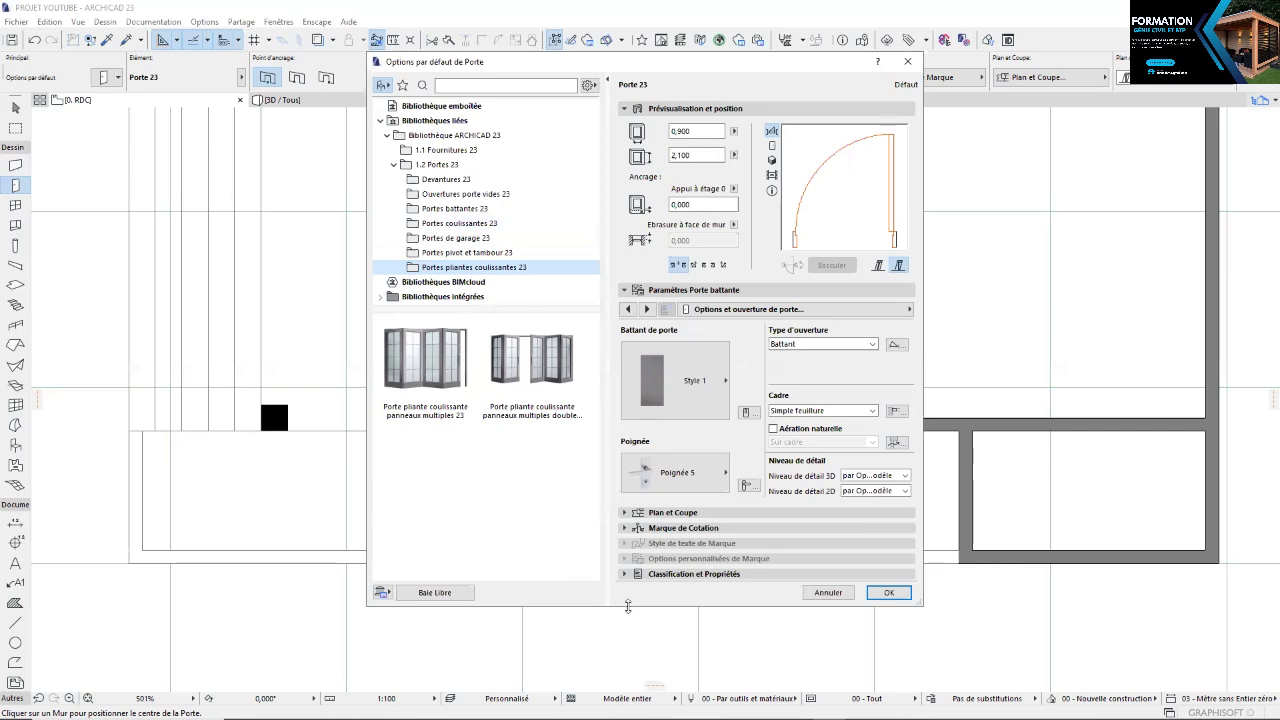
{"action": "left_click_drag", "start_coordinate": [628, 607], "coordinate": [628, 624]}
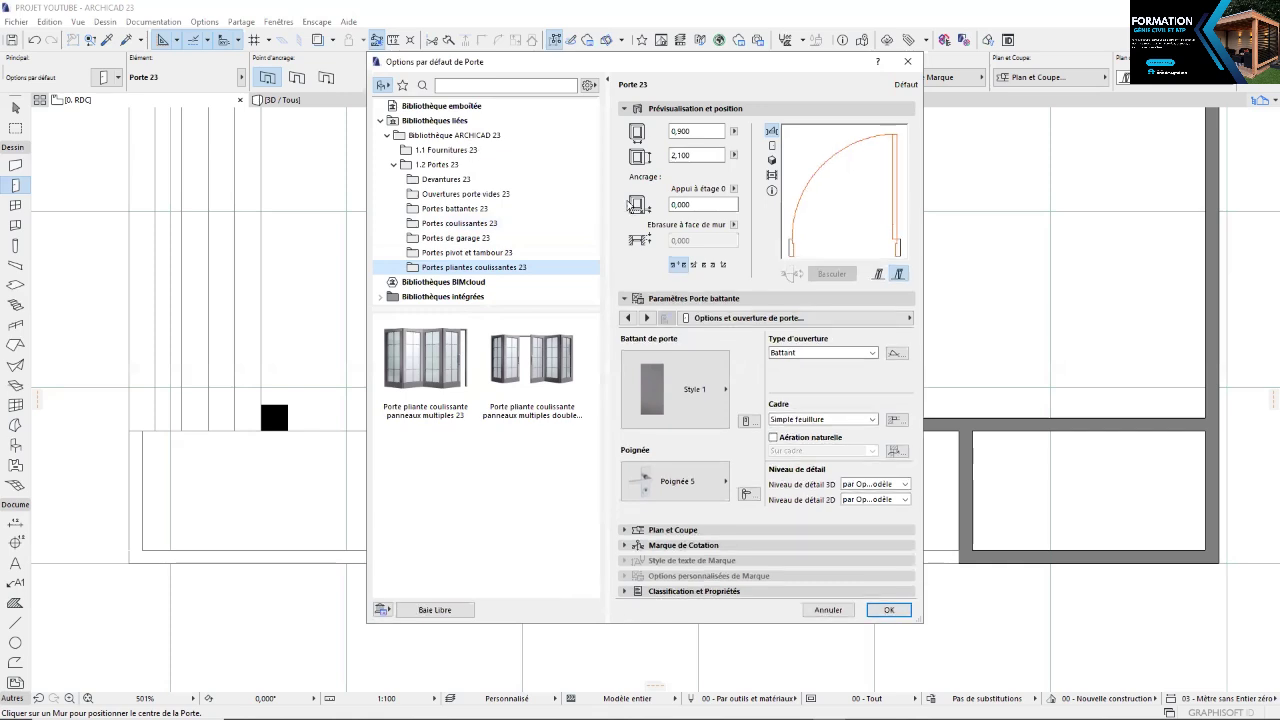
Set the default height of Porte 23 to 2.200 m
{"action": "left_click", "coordinate": [696, 131]}
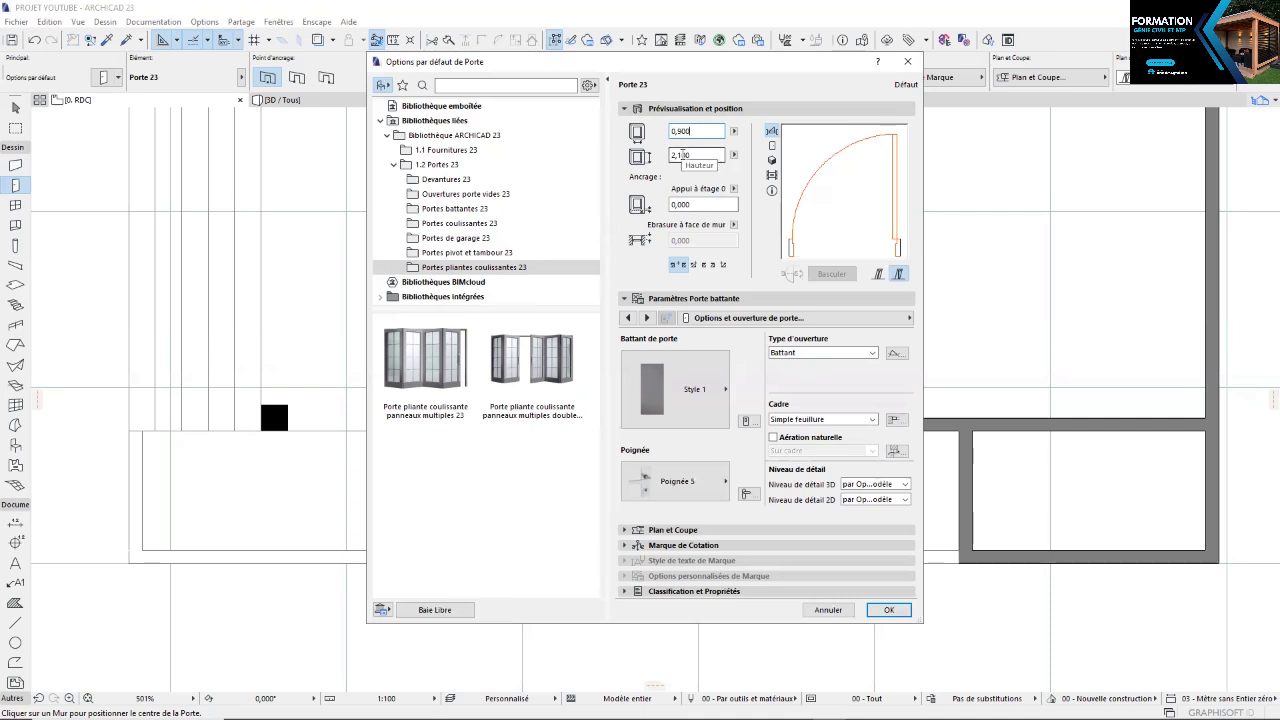
{"action": "left_click", "coordinate": [681, 155]}
{"action": "key", "text": "BackSpace"}
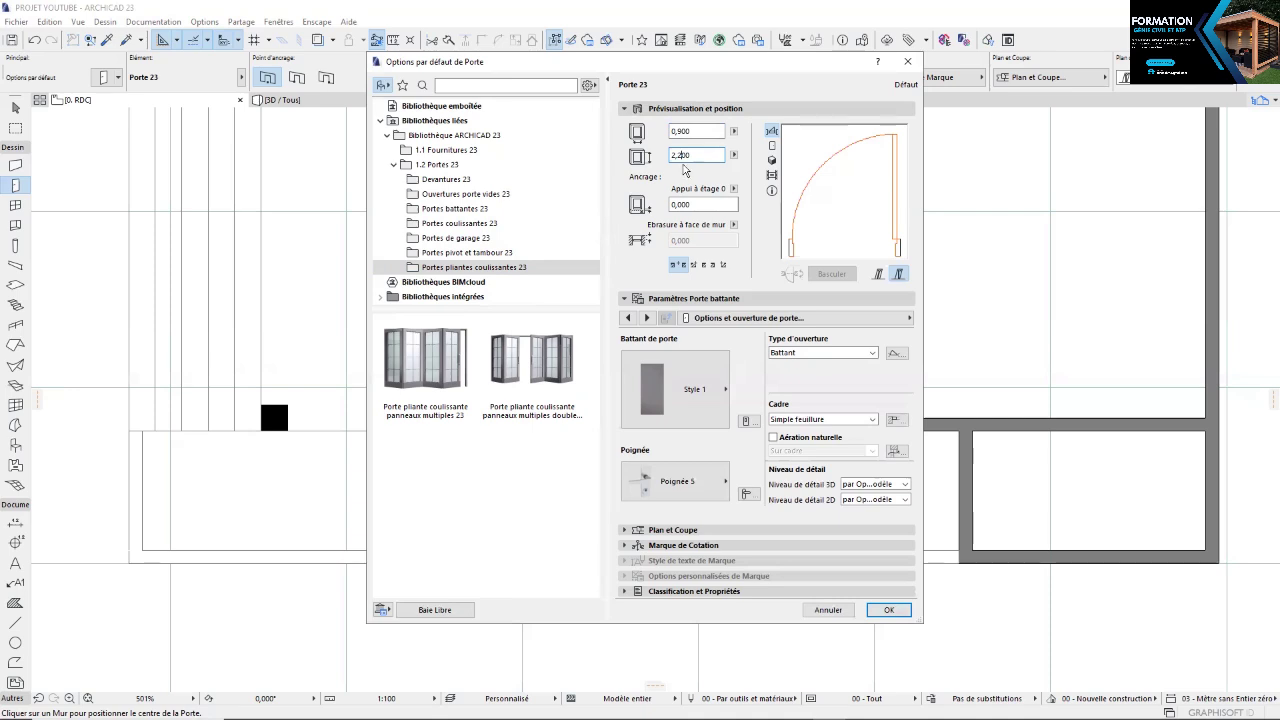
{"action": "type", "text": "2"}
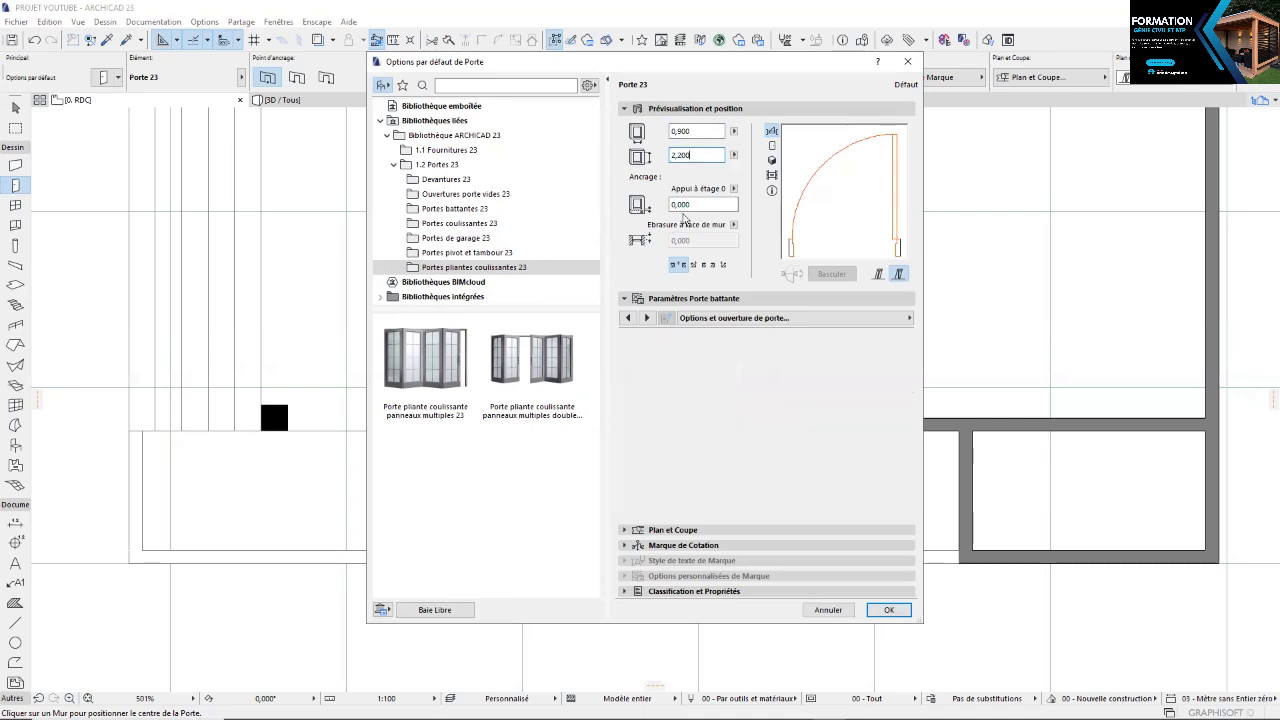
Set the door's sill height relative to storey 0 to 0.900 m
{"action": "left_click", "coordinate": [680, 204]}
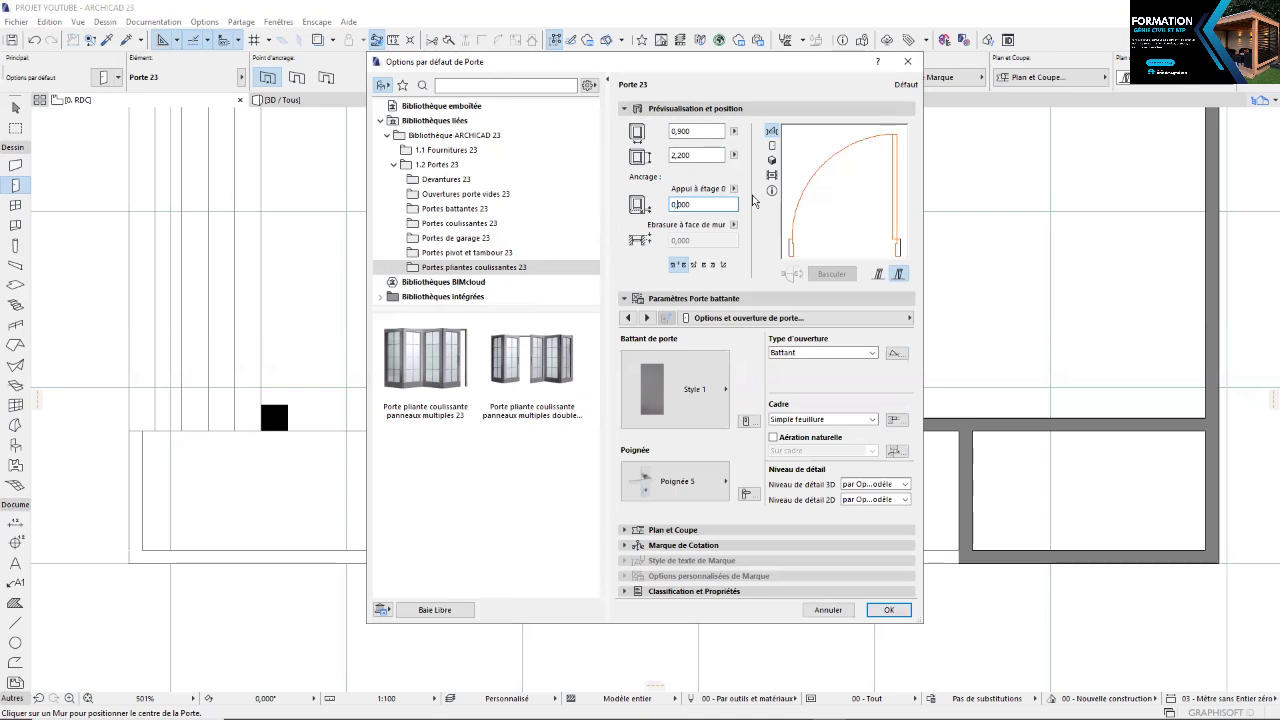
{"action": "key", "text": "Delete"}
{"action": "key", "text": "Delete"}
{"action": "key", "text": "Delete"}
{"action": "type", "text": "900"}
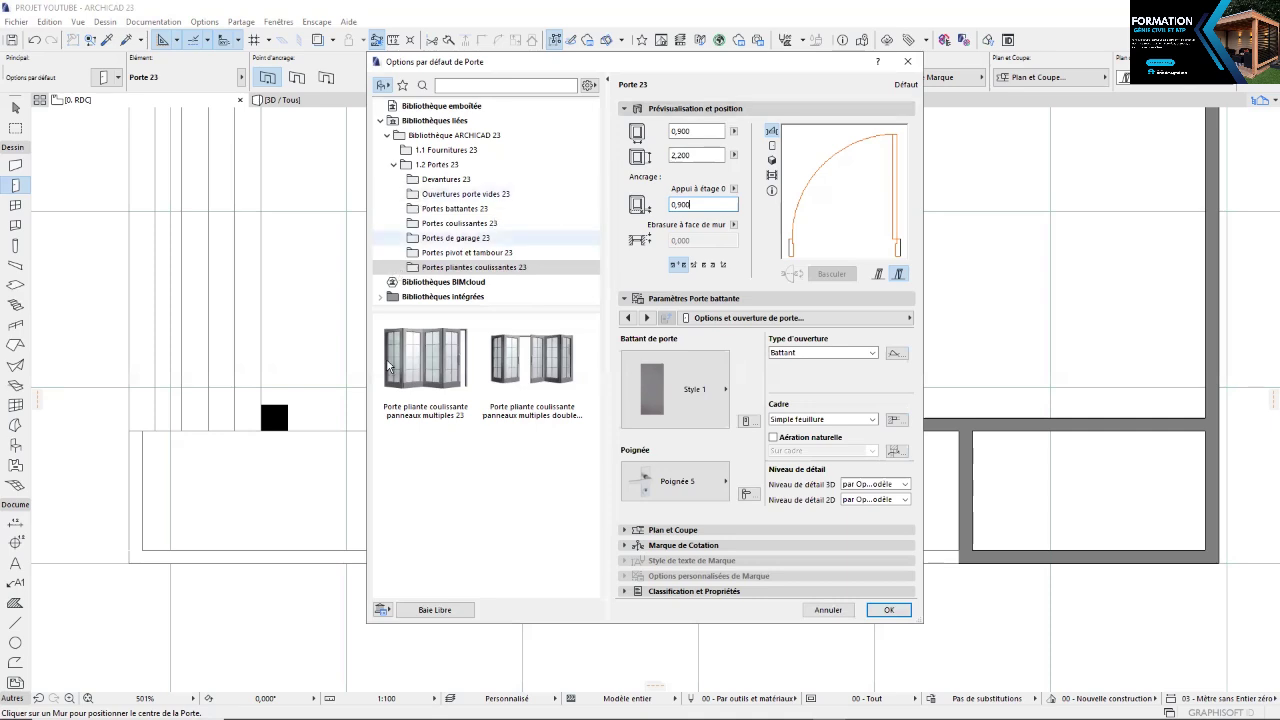
Choose Porte métallique 23 from the Portes battantes 23 library category as the default door
{"action": "left_click", "coordinate": [430, 181]}
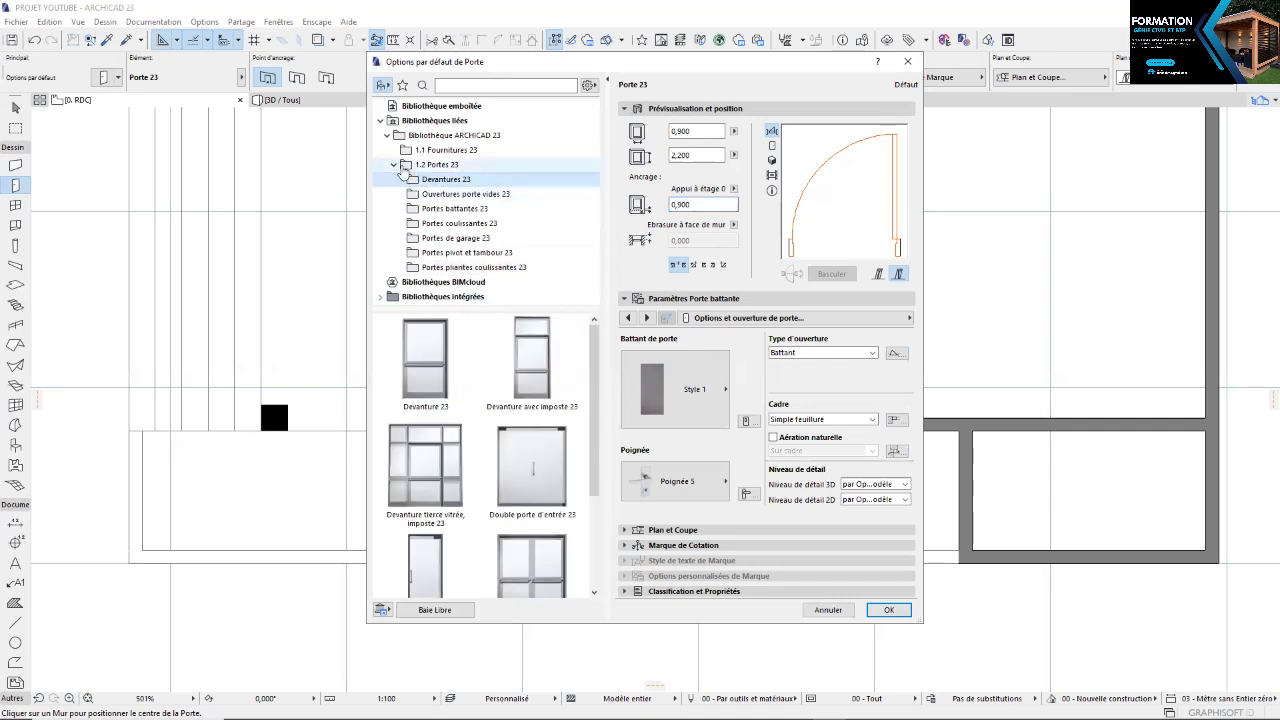
{"action": "left_click", "coordinate": [483, 210]}
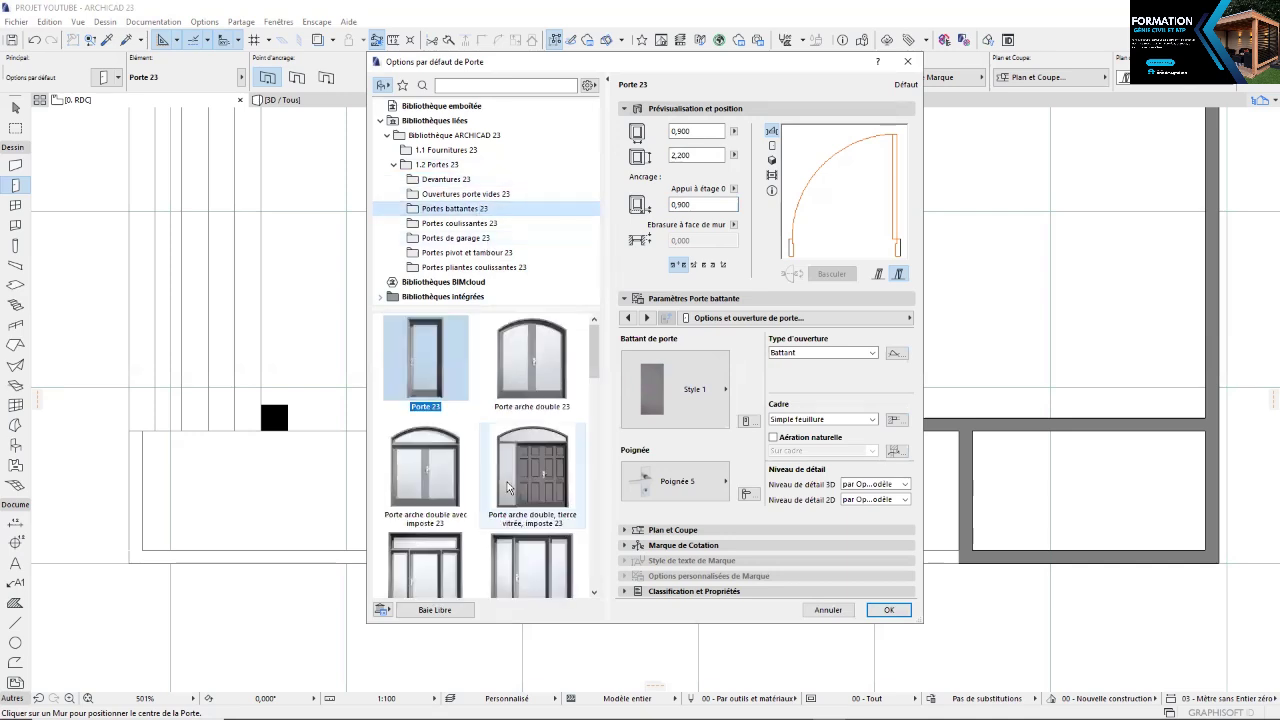
{"action": "scroll", "coordinate": [508, 487], "scroll_direction": "down", "scroll_amount": 5}
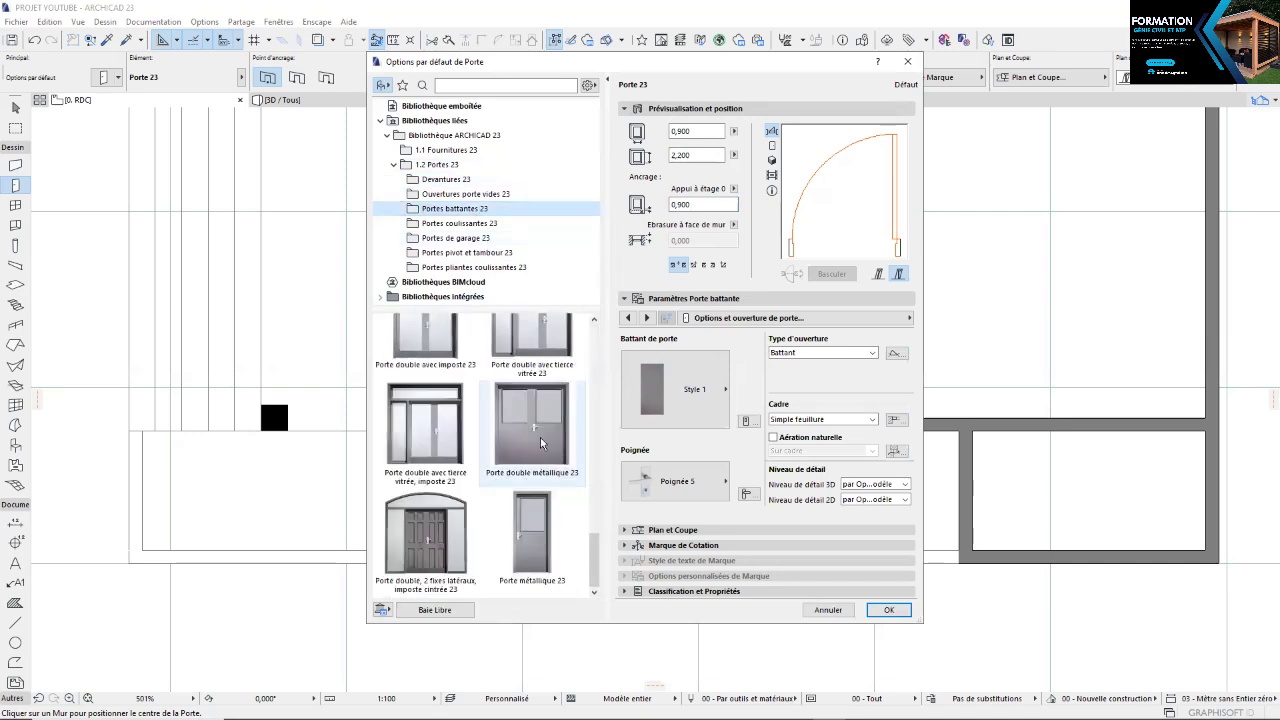
{"action": "left_click", "coordinate": [522, 508]}
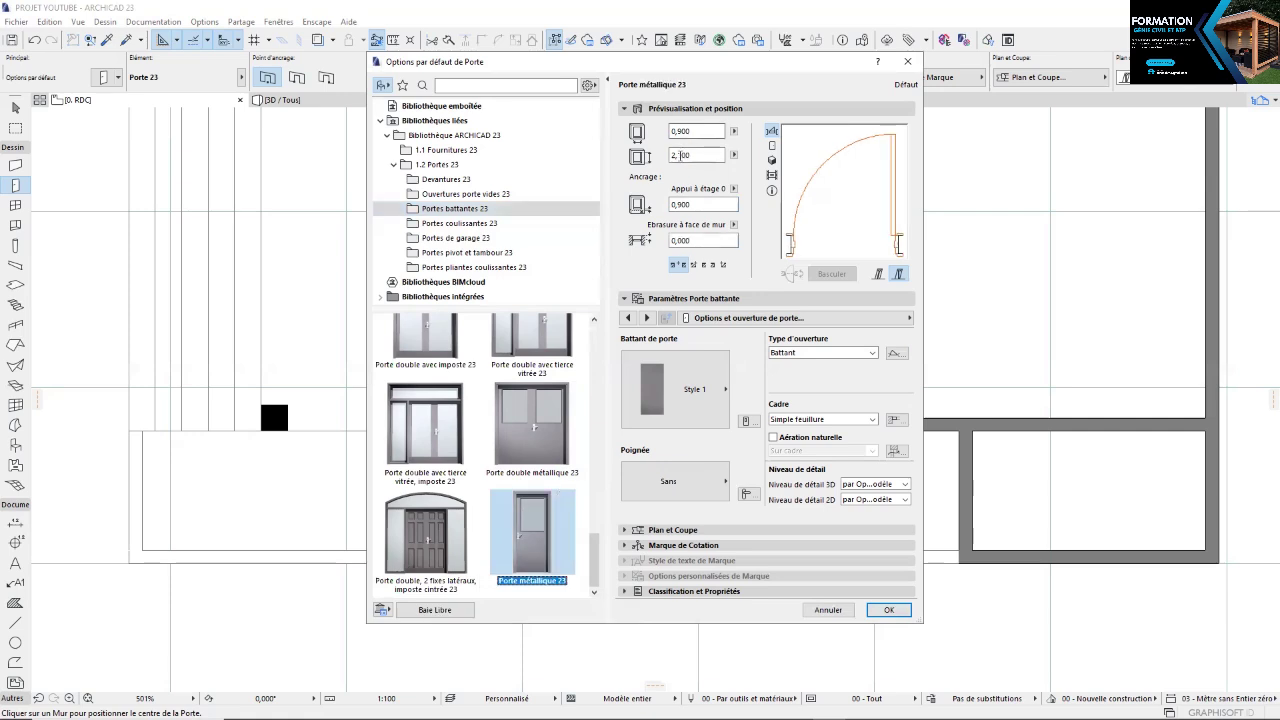
Set the height of the Porte métallique 23 door to 2.200 m
{"action": "left_click", "coordinate": [689, 155]}
{"action": "key", "text": "BackSpace"}
{"action": "key", "text": "BackSpace"}
{"action": "key", "text": "BackSpace"}
{"action": "type", "text": "200"}
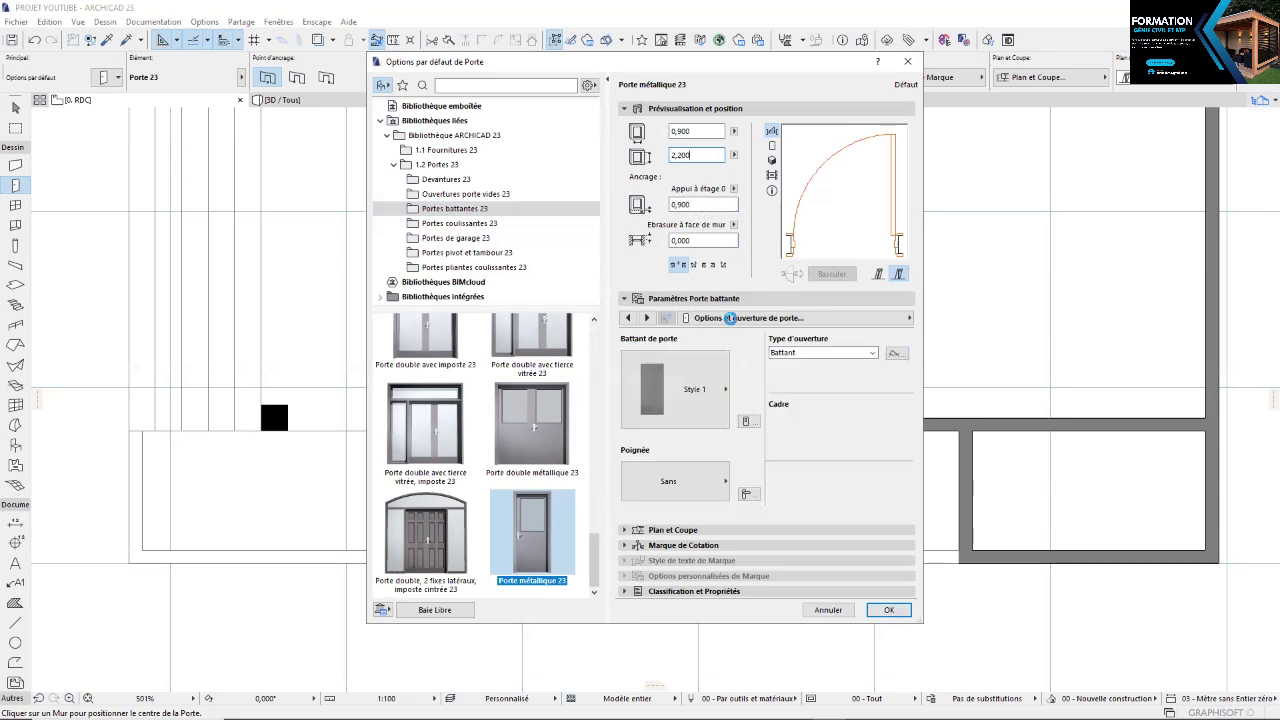
Examine the door's nominal size and tolerance settings (Tailles nominales et tolérance)
{"action": "left_click", "coordinate": [750, 318]}
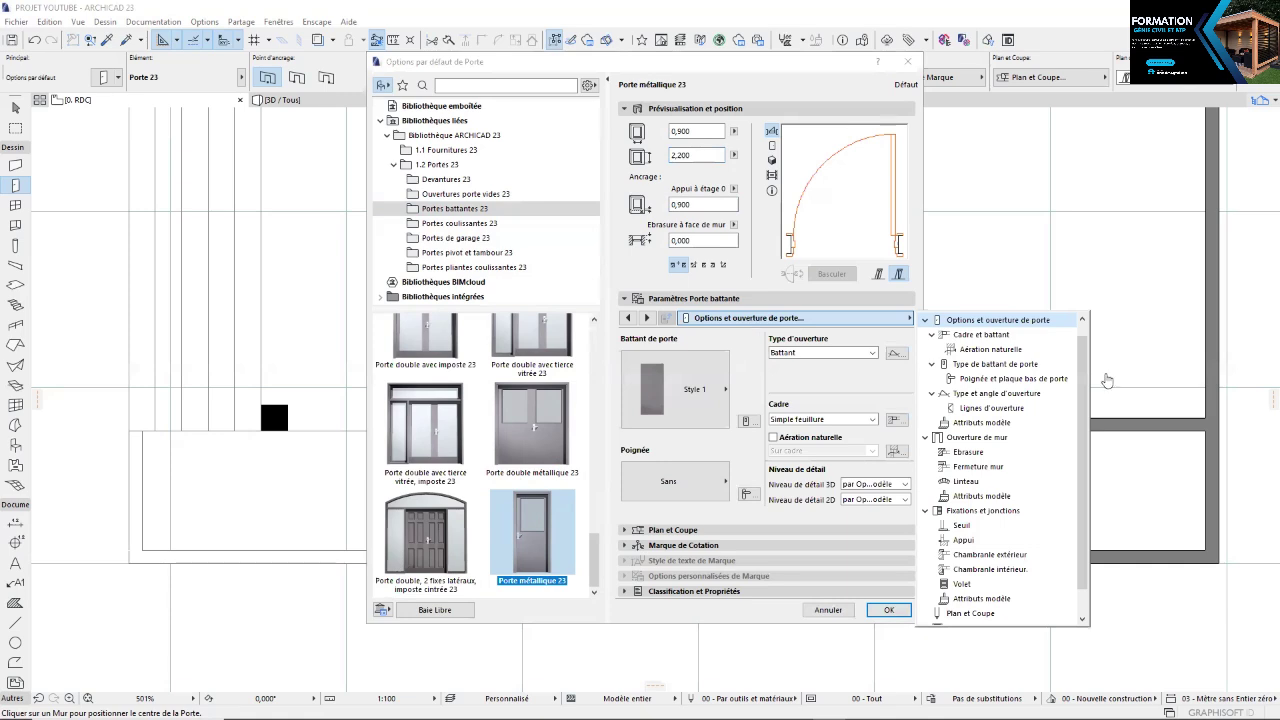
{"action": "scroll", "coordinate": [1040, 332], "scroll_direction": "up", "scroll_amount": 1}
{"action": "left_click", "coordinate": [995, 320]}
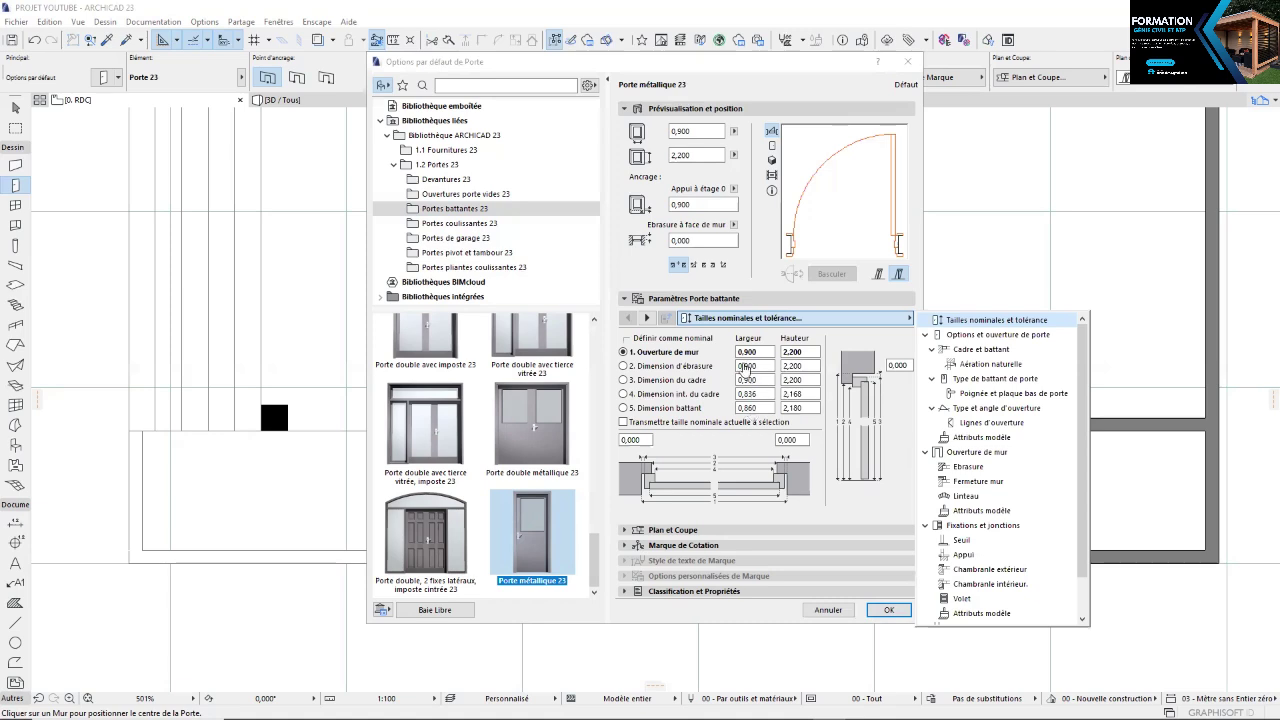
{"action": "left_click", "coordinate": [648, 321]}
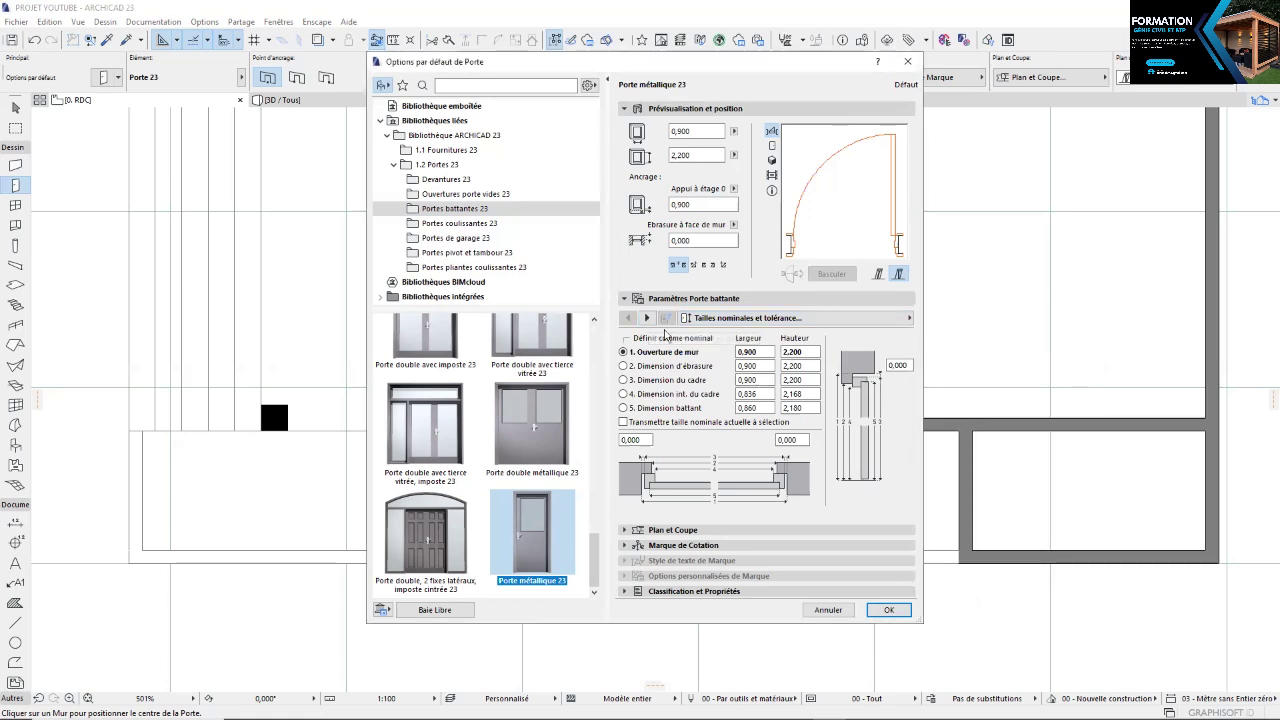
Give the door the Style 5 leaf and the Poignée 7 handle in the door options and opening settings
{"action": "left_click", "coordinate": [649, 319]}
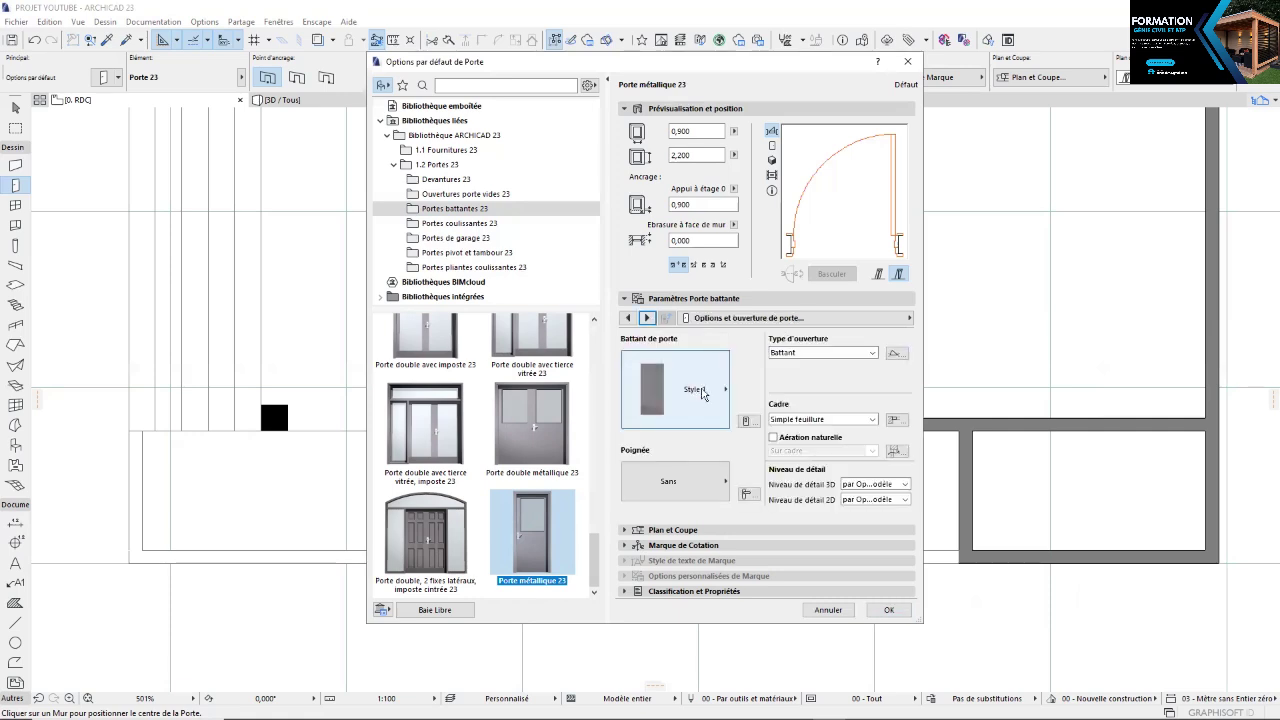
{"action": "left_click", "coordinate": [704, 394]}
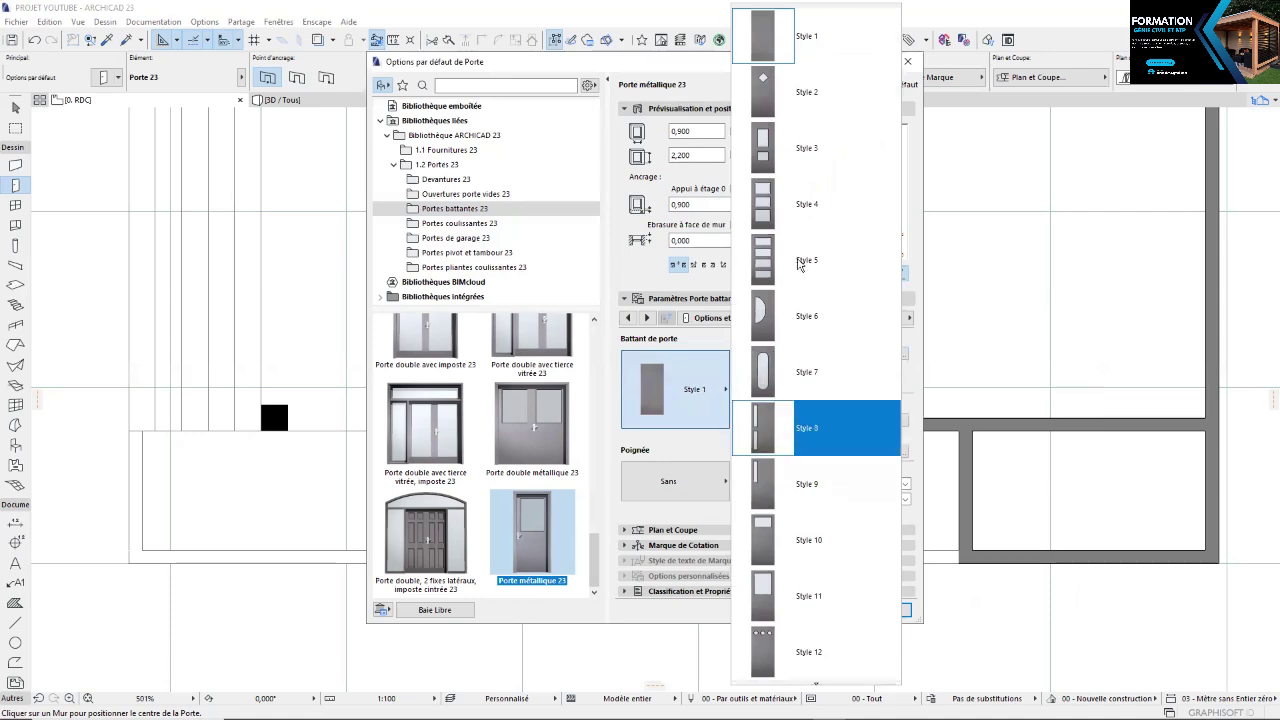
{"action": "left_click", "coordinate": [800, 264]}
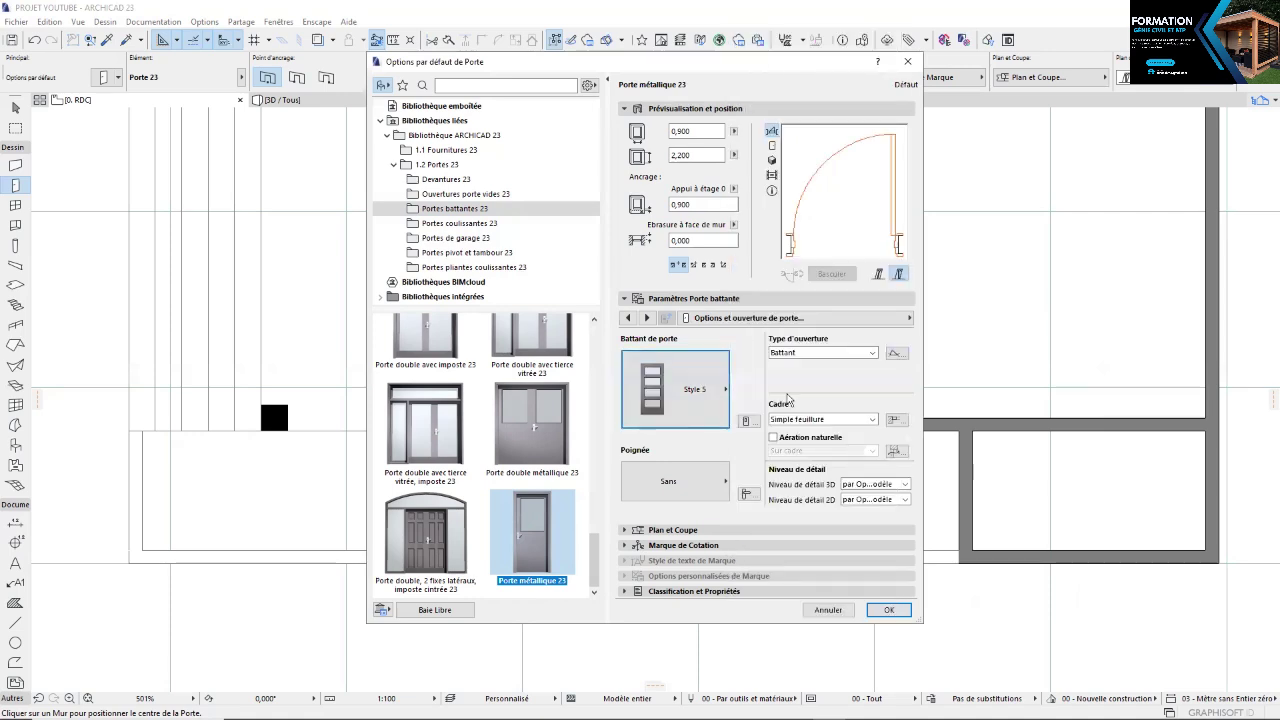
{"action": "left_click", "coordinate": [706, 483]}
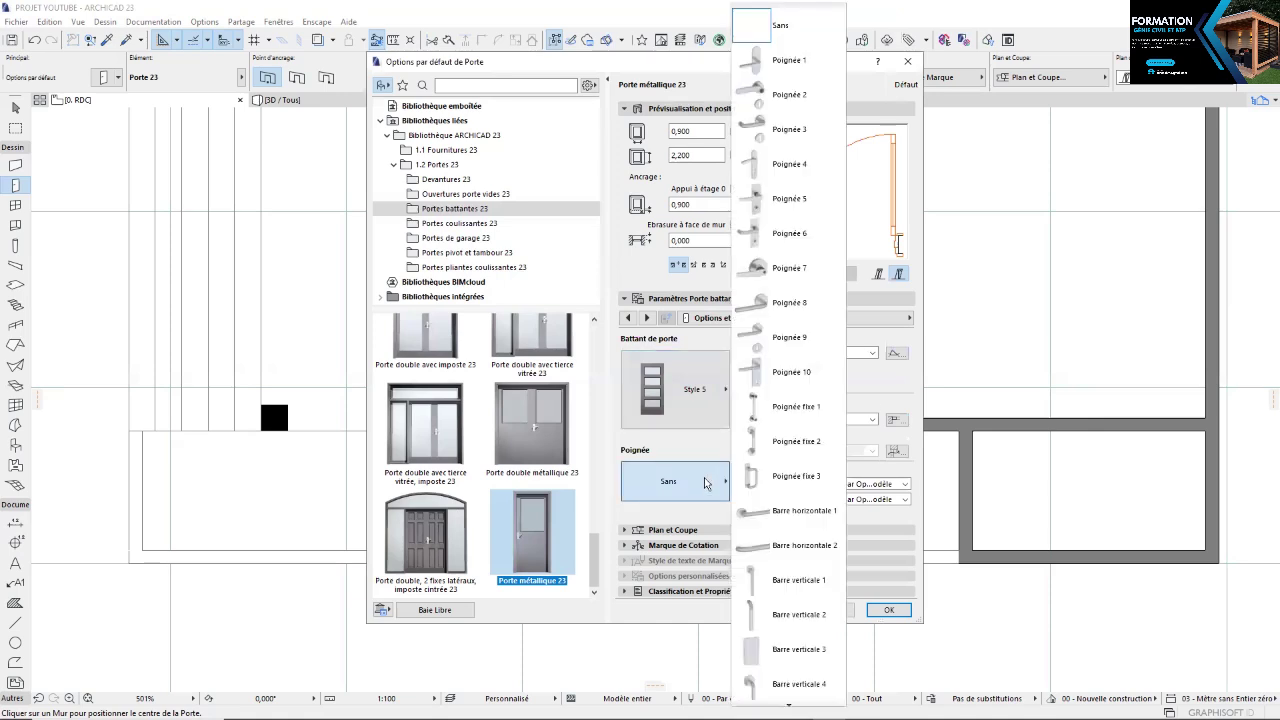
{"action": "left_click", "coordinate": [789, 269]}
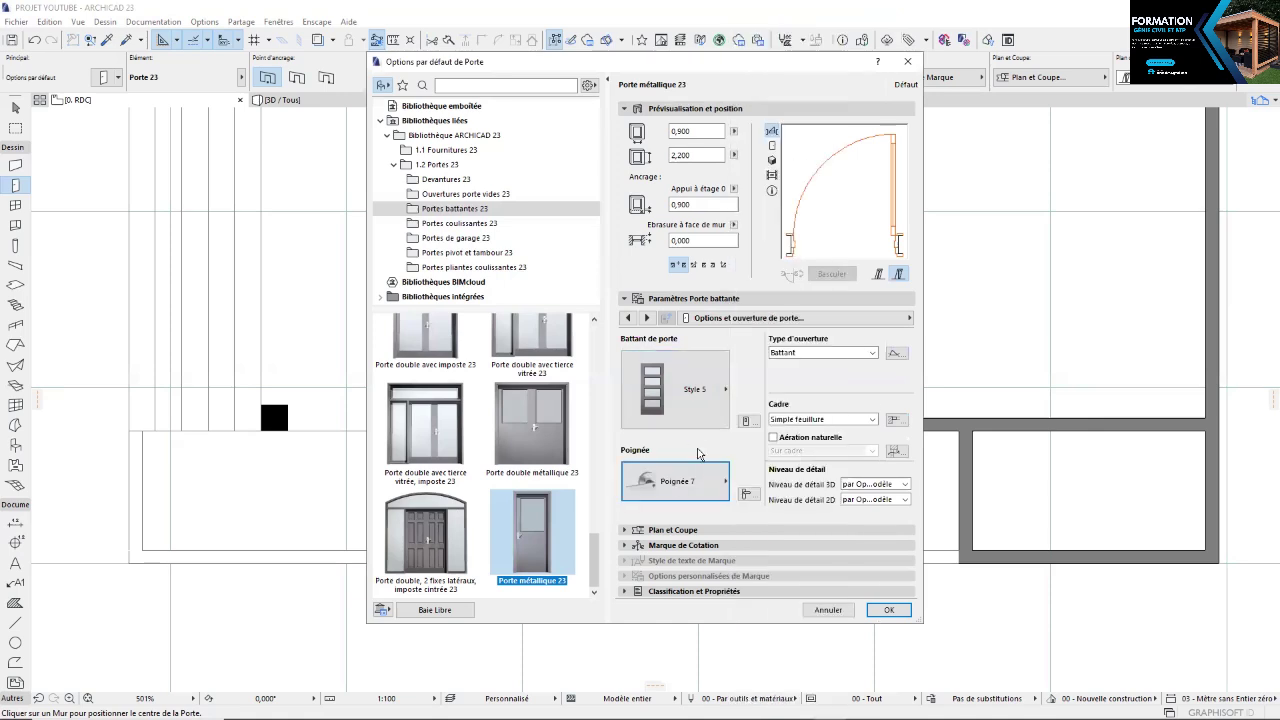
Set the door's uniform frame width to 0.050 m in the frame and leaf settings
{"action": "left_click", "coordinate": [647, 318]}
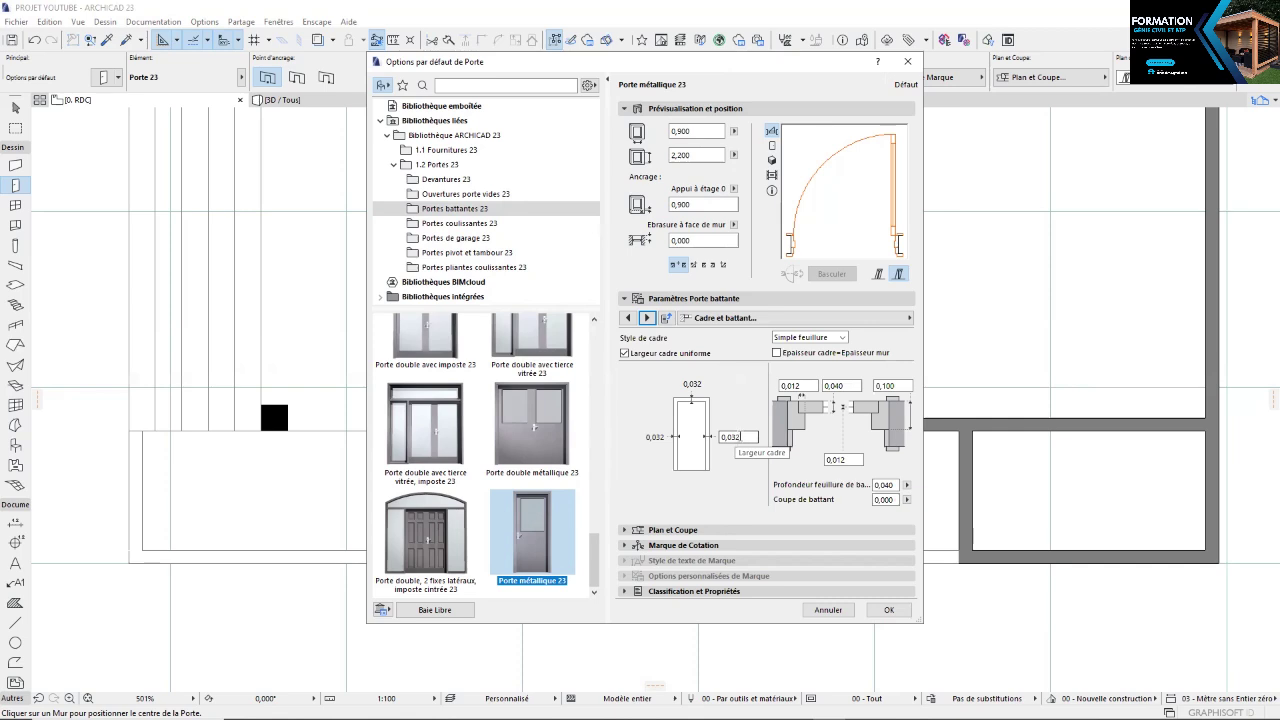
{"action": "left_click", "coordinate": [756, 436]}
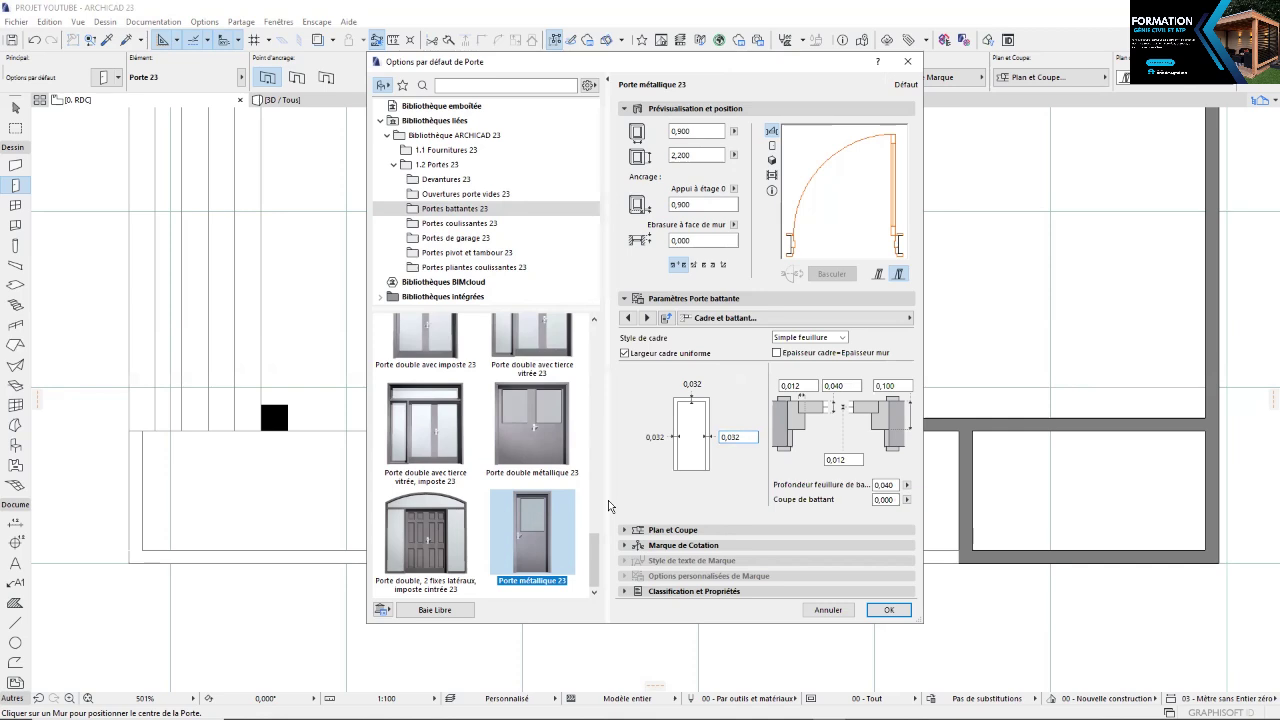
{"action": "key", "text": "BackSpace"}
{"action": "type", "text": "5"}
{"action": "key", "text": "Return"}
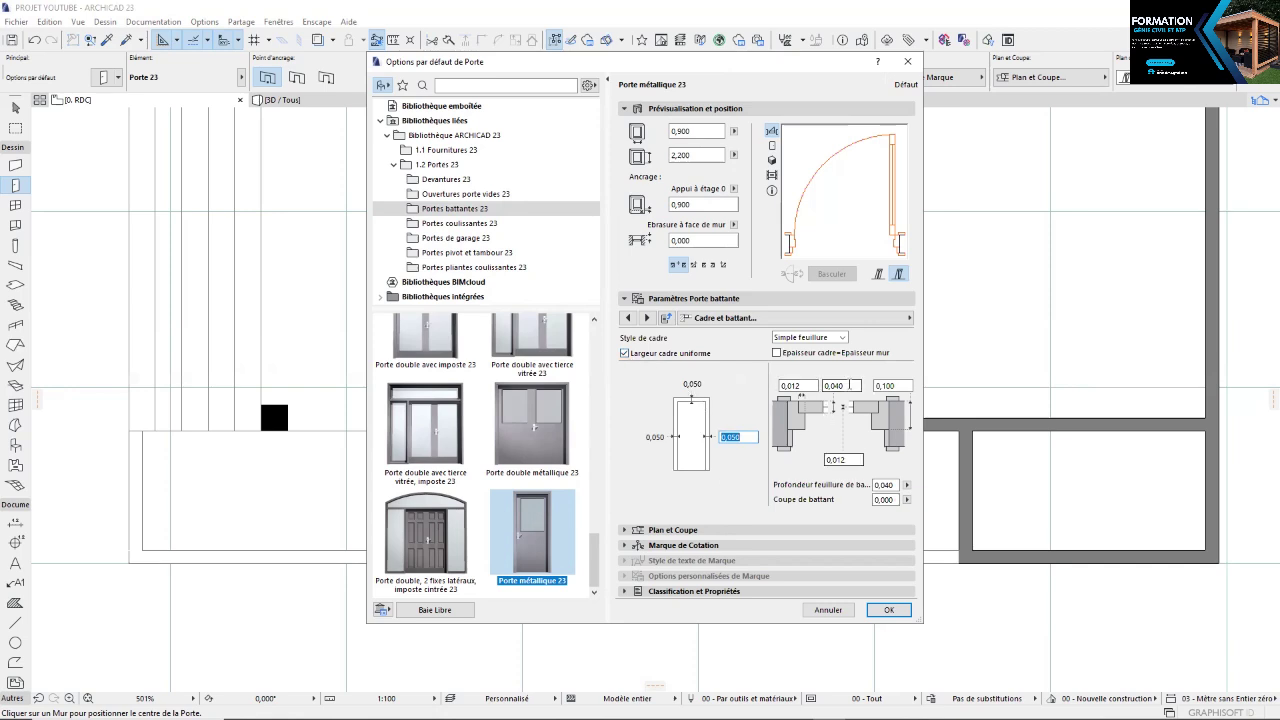
Review the door's natural ventilation, leaf type, and handle and kick plate settings, including the handle height
{"action": "left_click", "coordinate": [646, 318]}
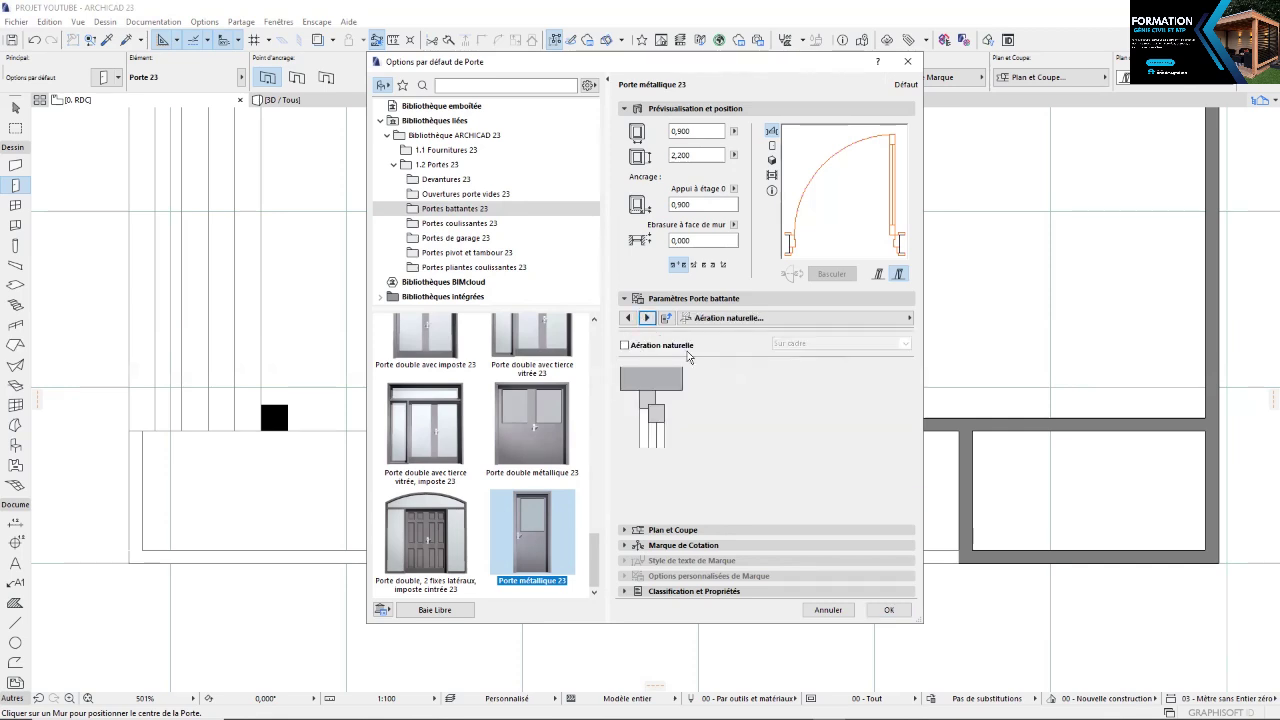
{"action": "left_click", "coordinate": [646, 318]}
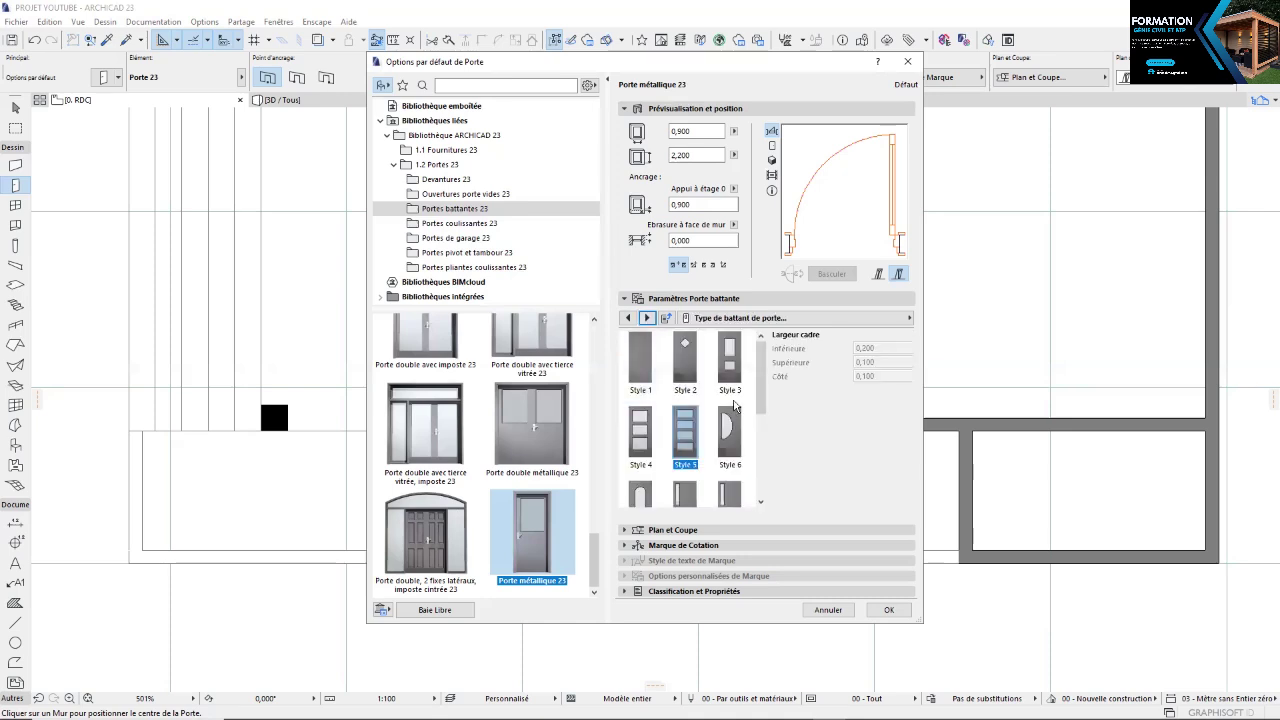
{"action": "left_click", "coordinate": [649, 318]}
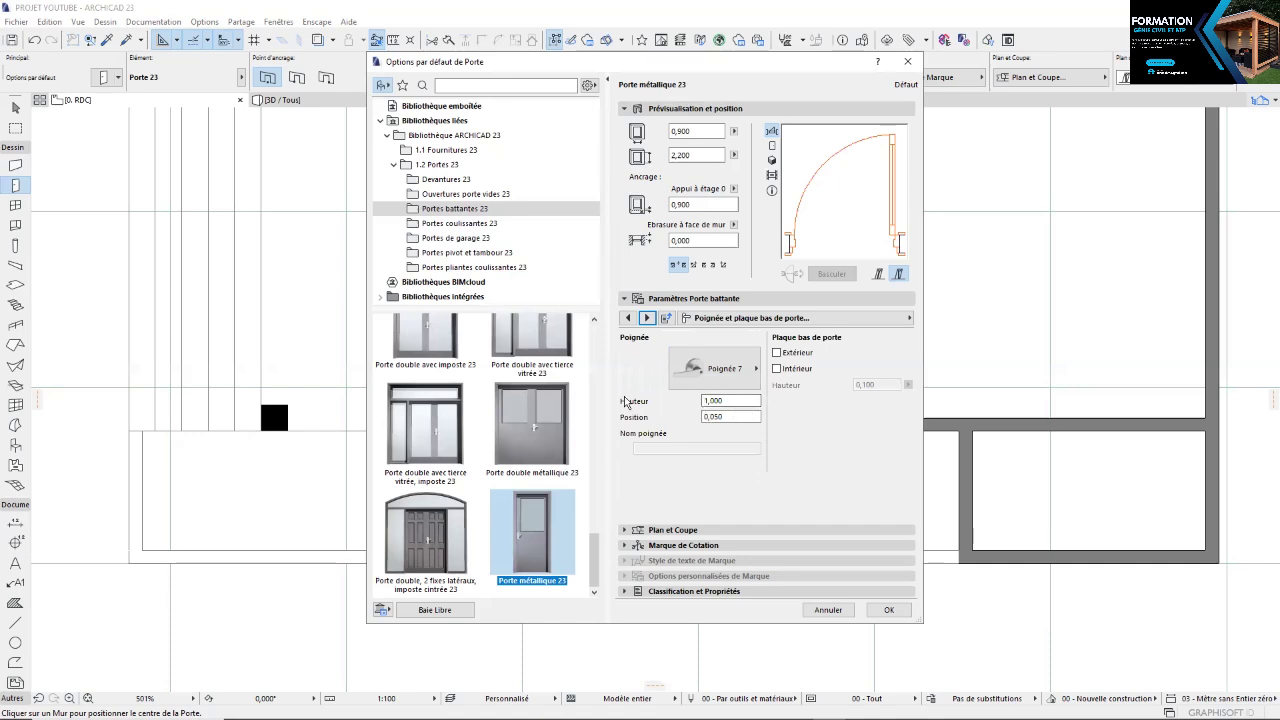
{"action": "left_click", "coordinate": [707, 401]}
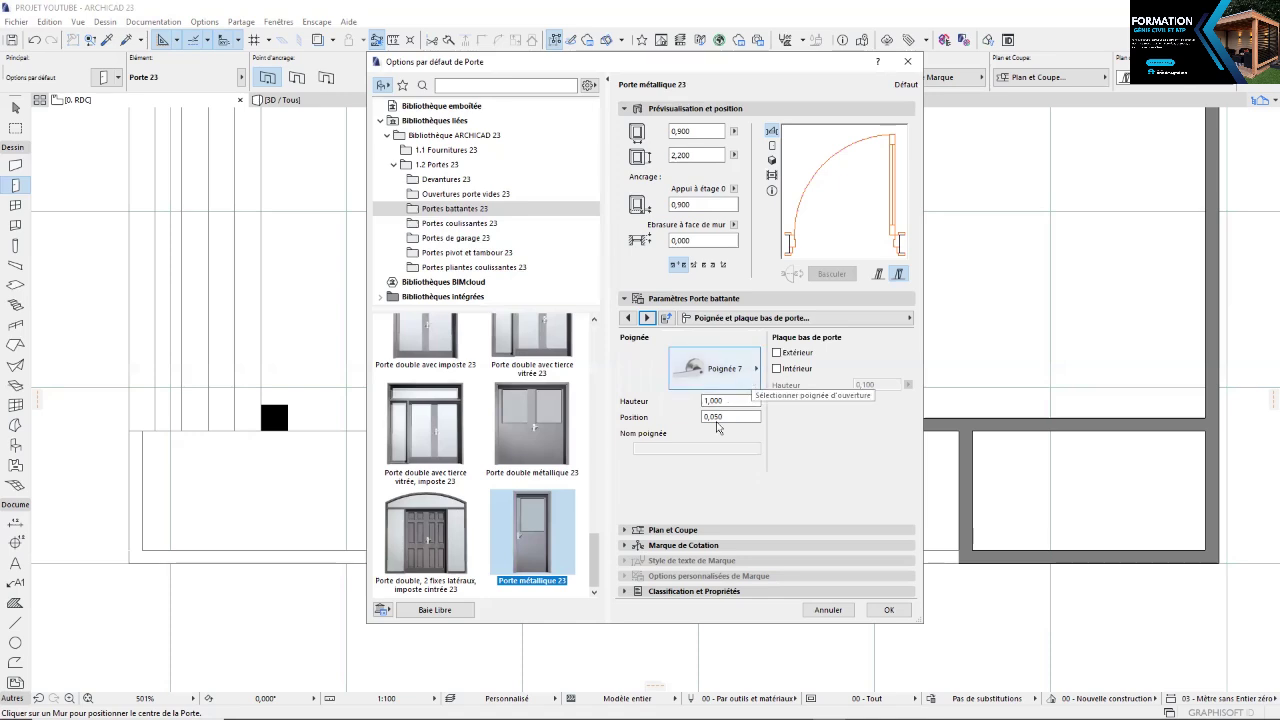
Check the door's opening type and angles, then override the model view options for 3D projections and disable Ligne d'ouverture
{"action": "left_click", "coordinate": [647, 319]}
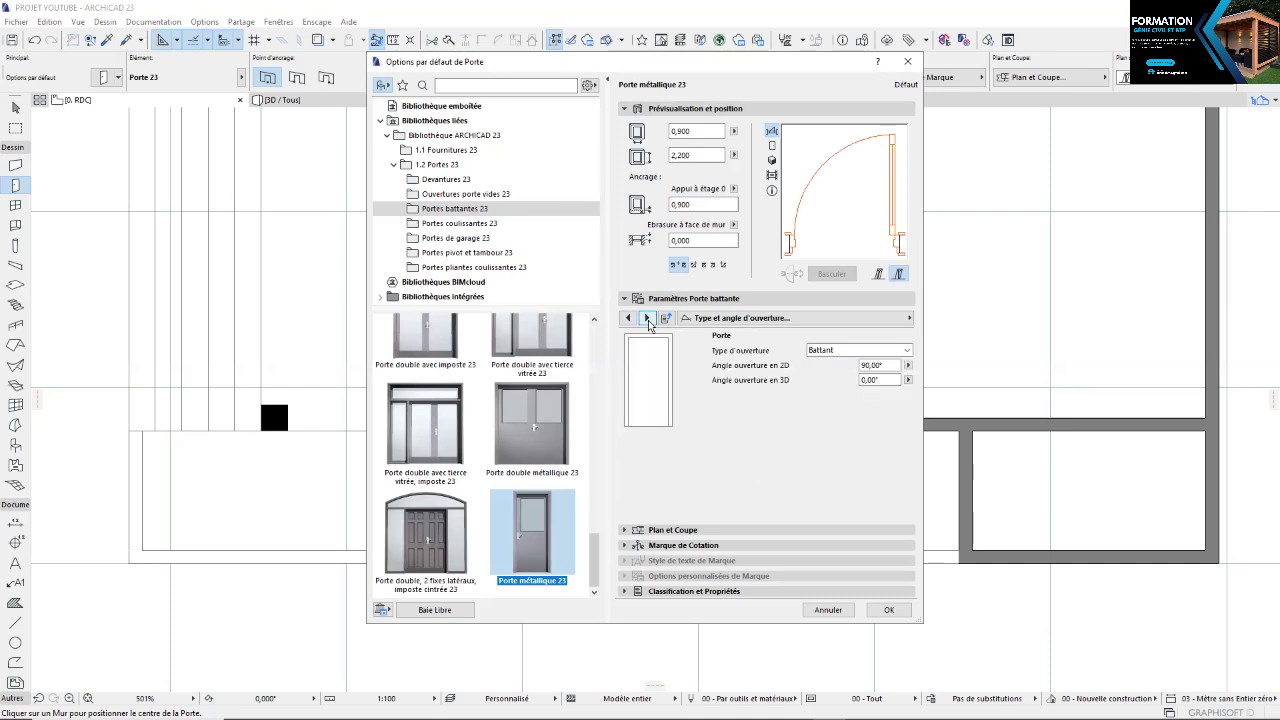
{"action": "left_click", "coordinate": [878, 379]}
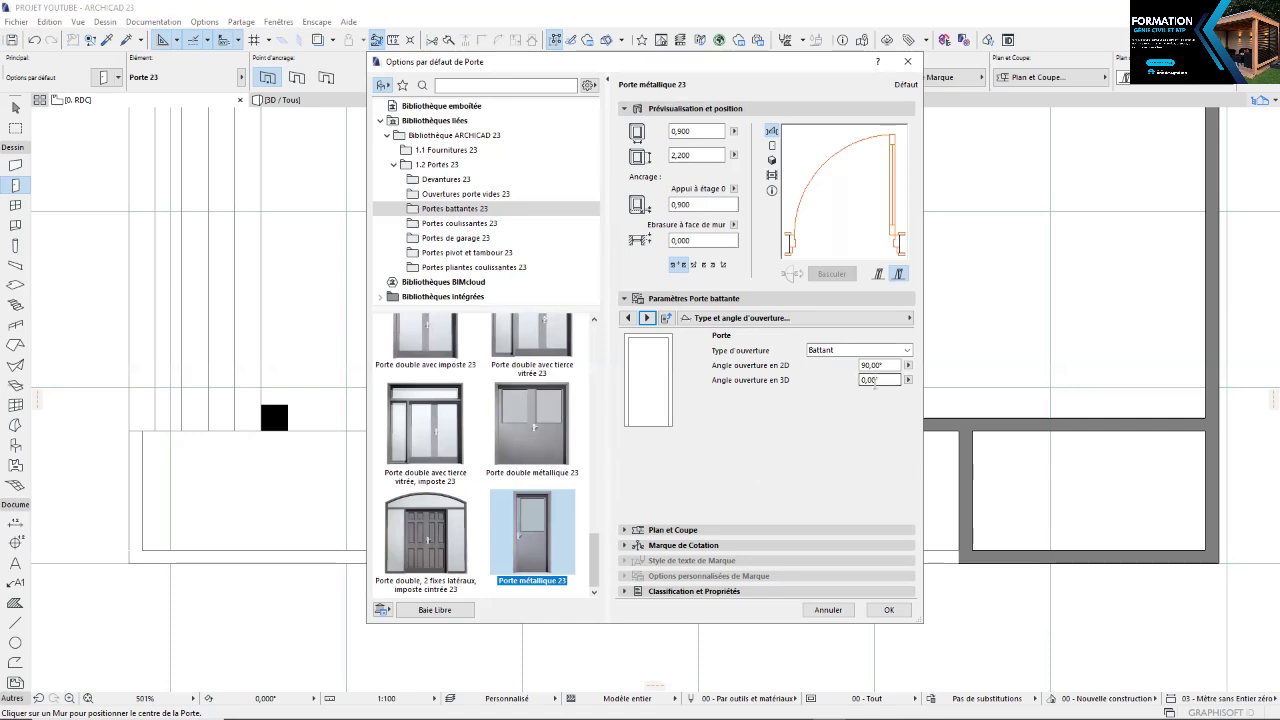
{"action": "left_click", "coordinate": [876, 390]}
{"action": "left_click", "coordinate": [648, 318]}
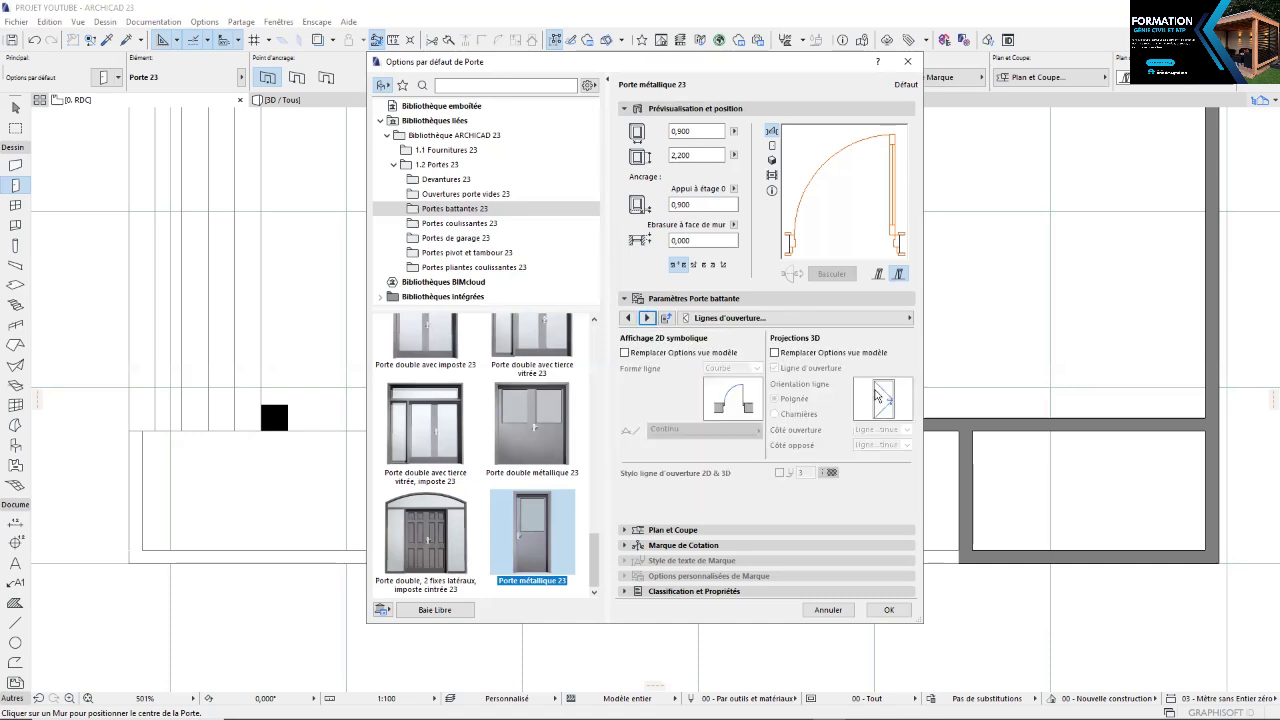
{"action": "left_click", "coordinate": [774, 353]}
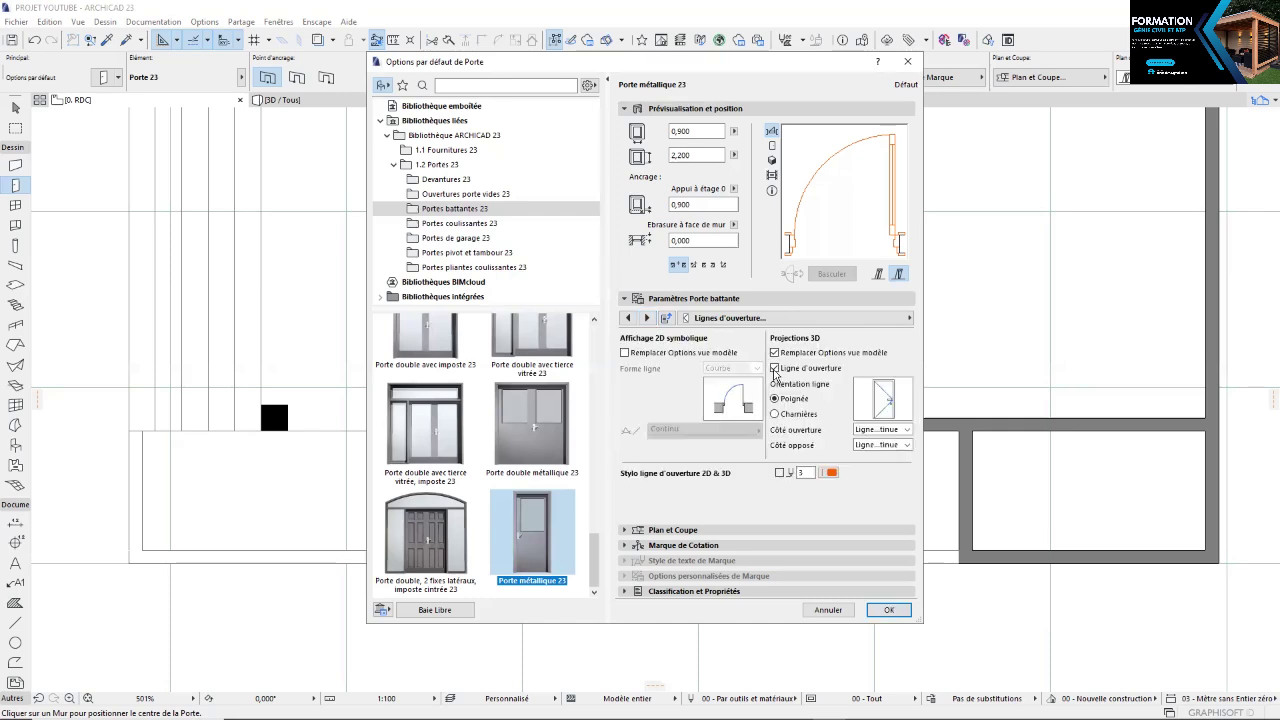
{"action": "left_click", "coordinate": [774, 368]}
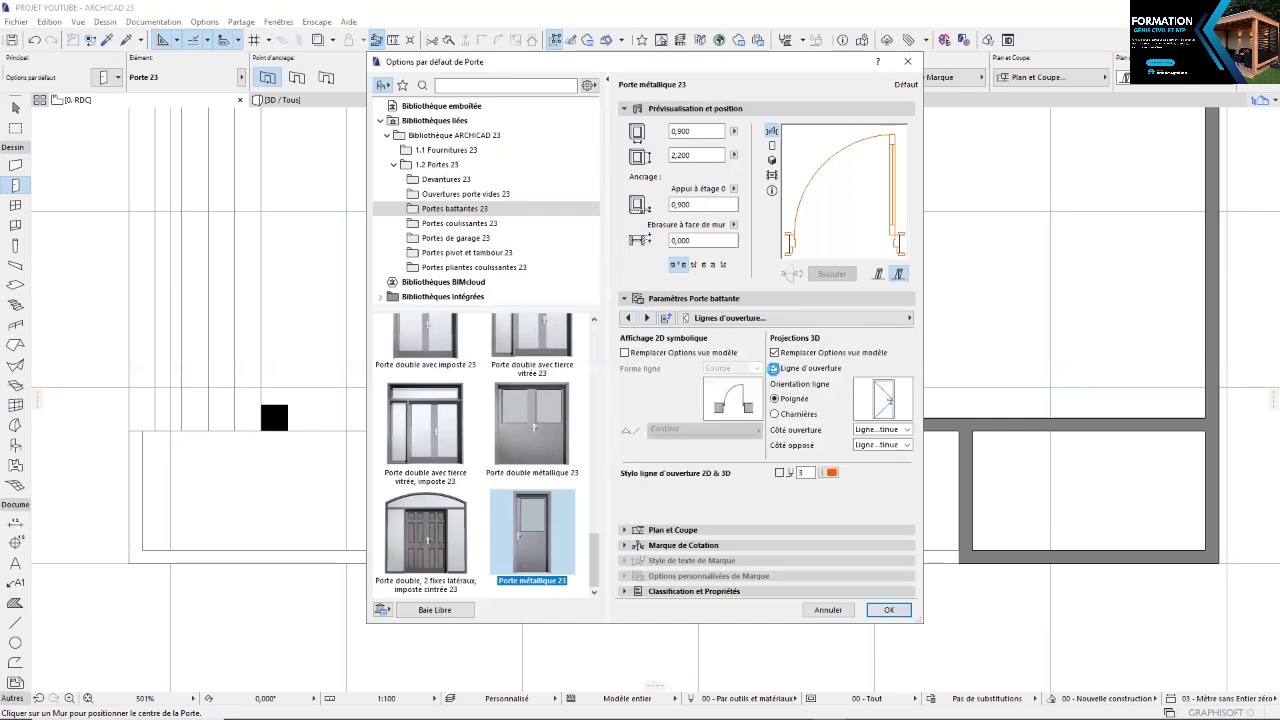
Set the door leaf's exterior and interior surfaces (Battant extérieur and Battant intérieur) to Métal - Fer
{"action": "left_click", "coordinate": [647, 318]}
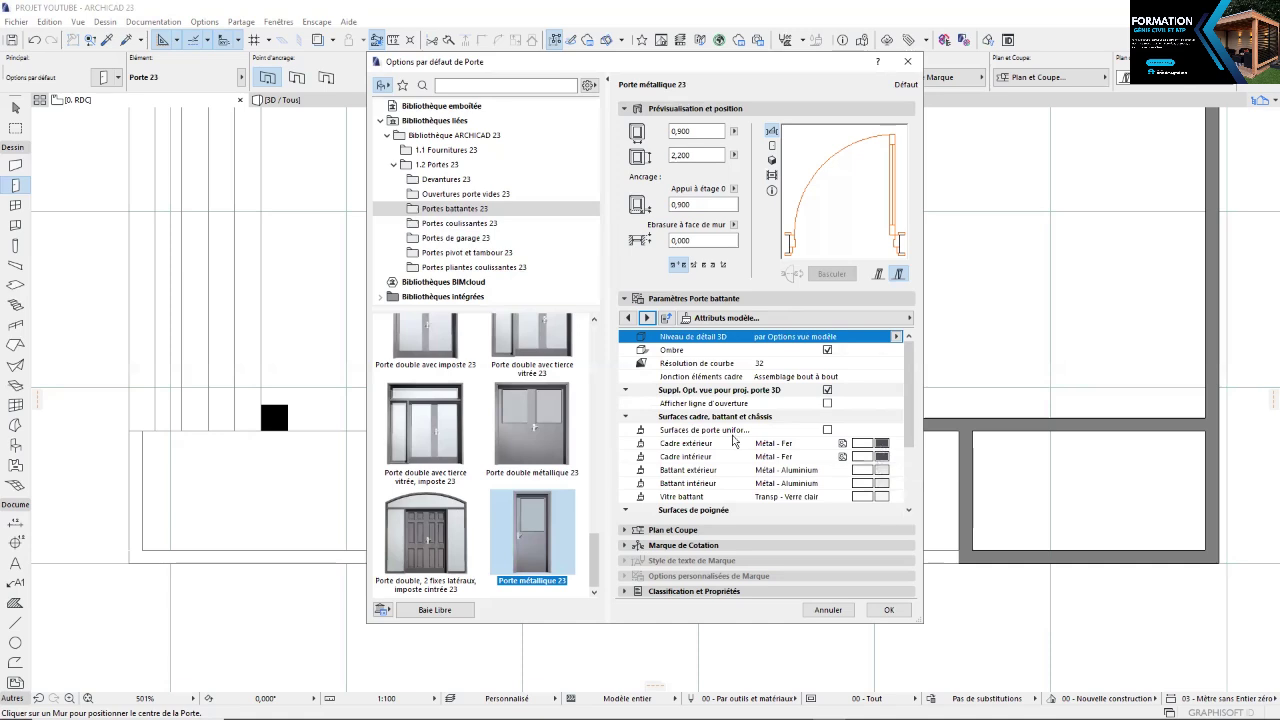
{"action": "left_click", "coordinate": [866, 470]}
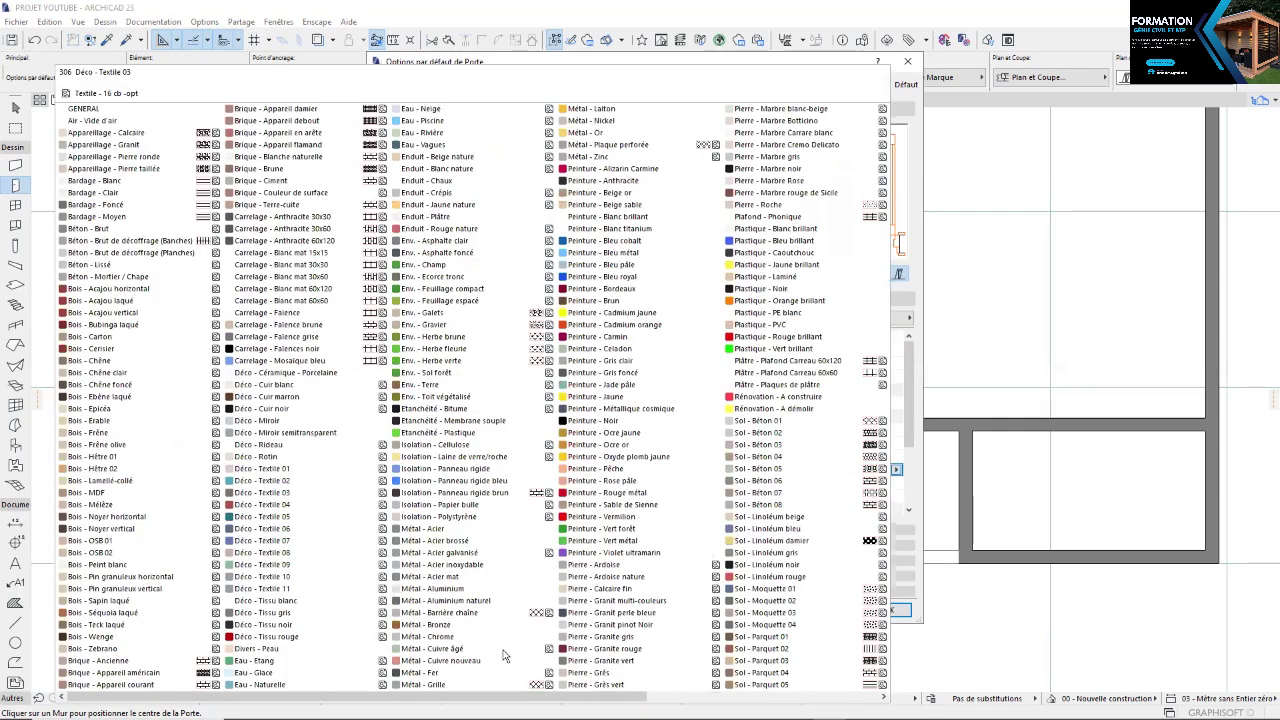
{"action": "left_click", "coordinate": [425, 673]}
{"action": "left_click", "coordinate": [881, 482]}
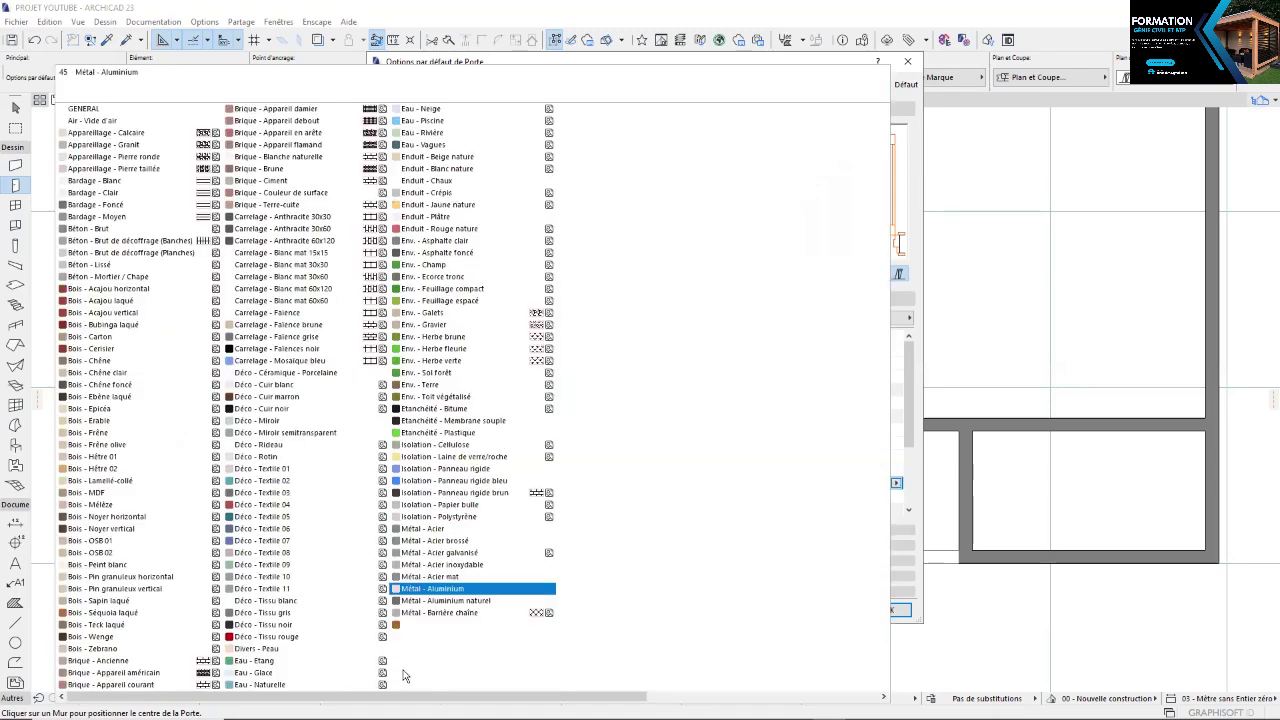
{"action": "left_click", "coordinate": [416, 677]}
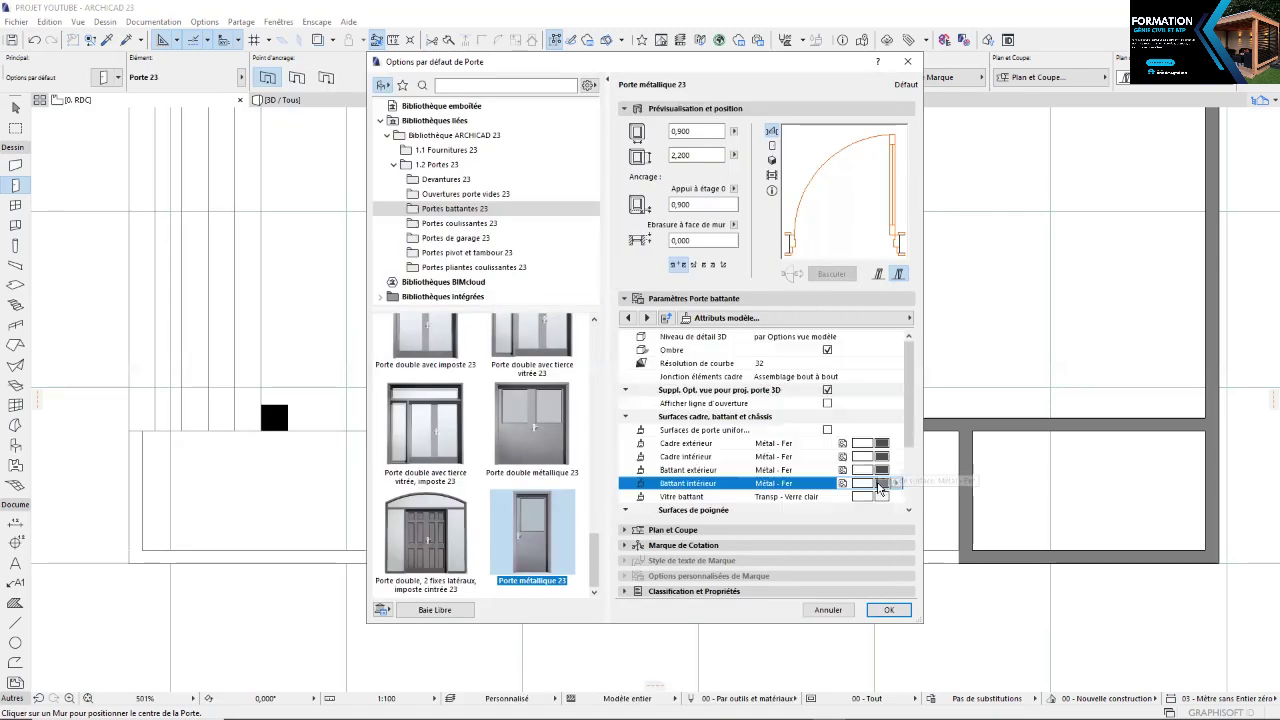
Set the door's leaf glazing surface (Vitre battant) to Bois - Séquoia laqué
{"action": "scroll", "coordinate": [880, 487], "scroll_direction": "down", "scroll_amount": 1}
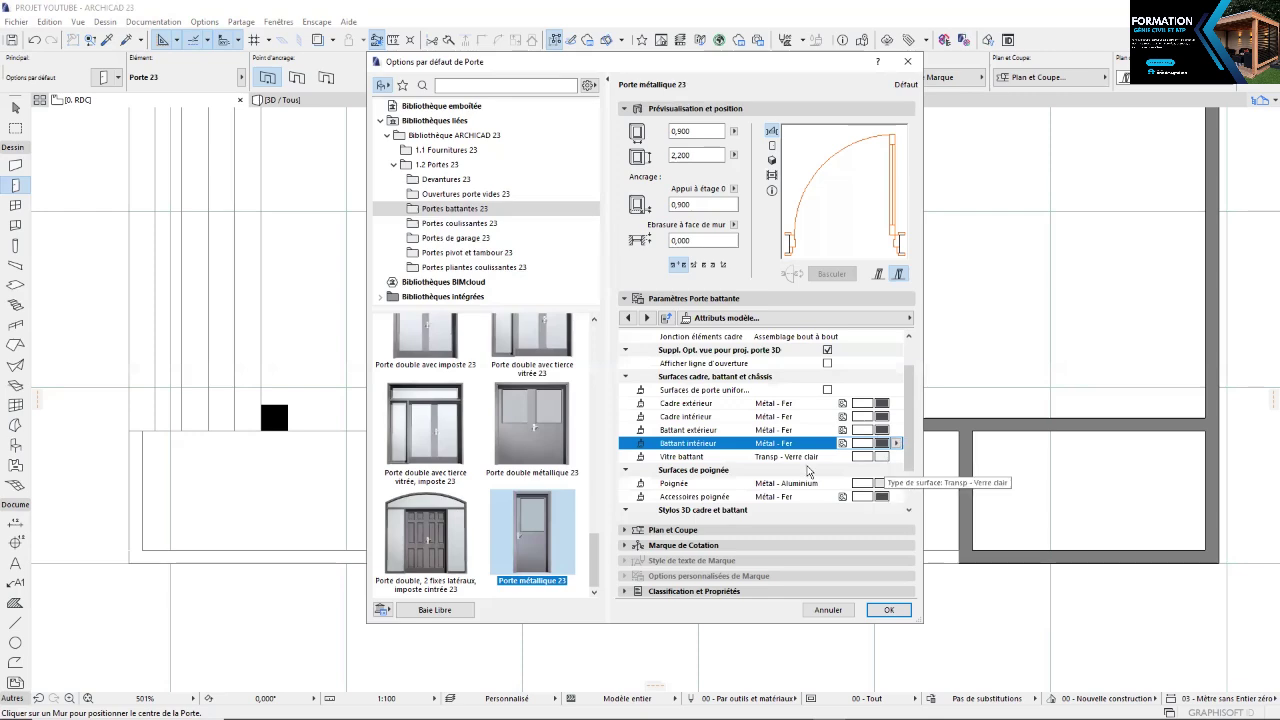
{"action": "left_click", "coordinate": [883, 460]}
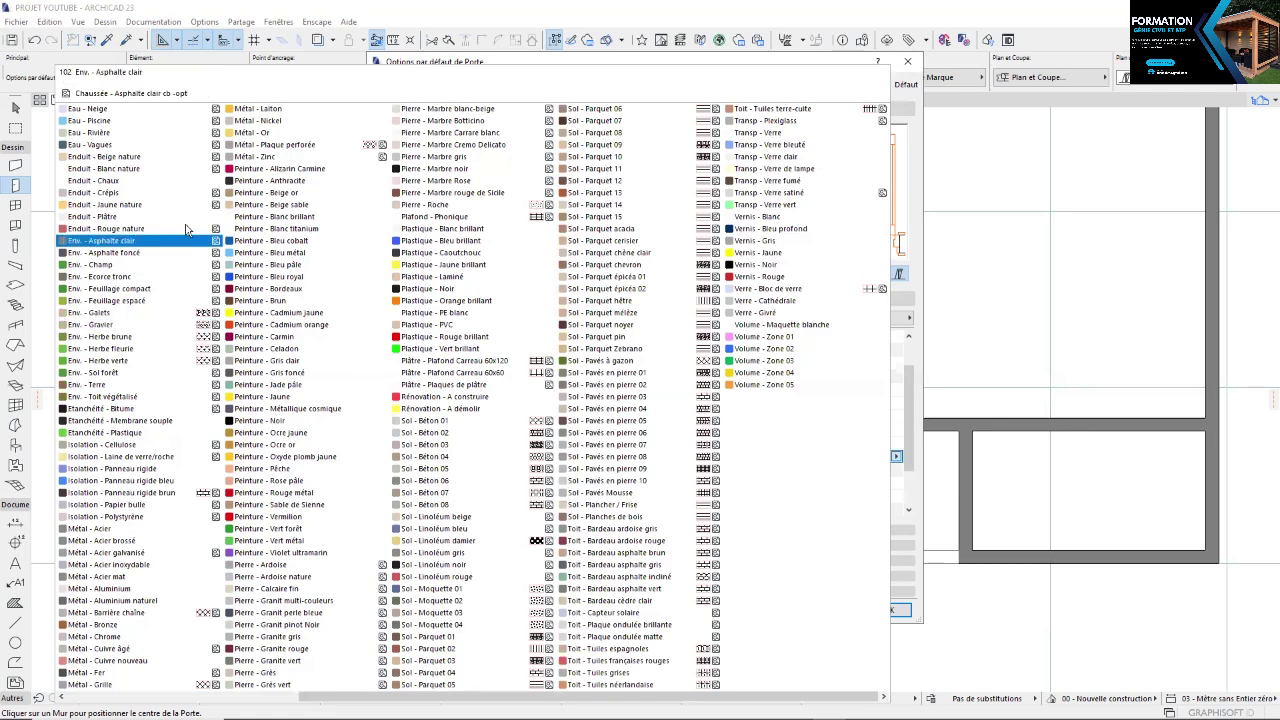
{"action": "scroll", "coordinate": [162, 537], "scroll_direction": "up", "scroll_amount": 3}
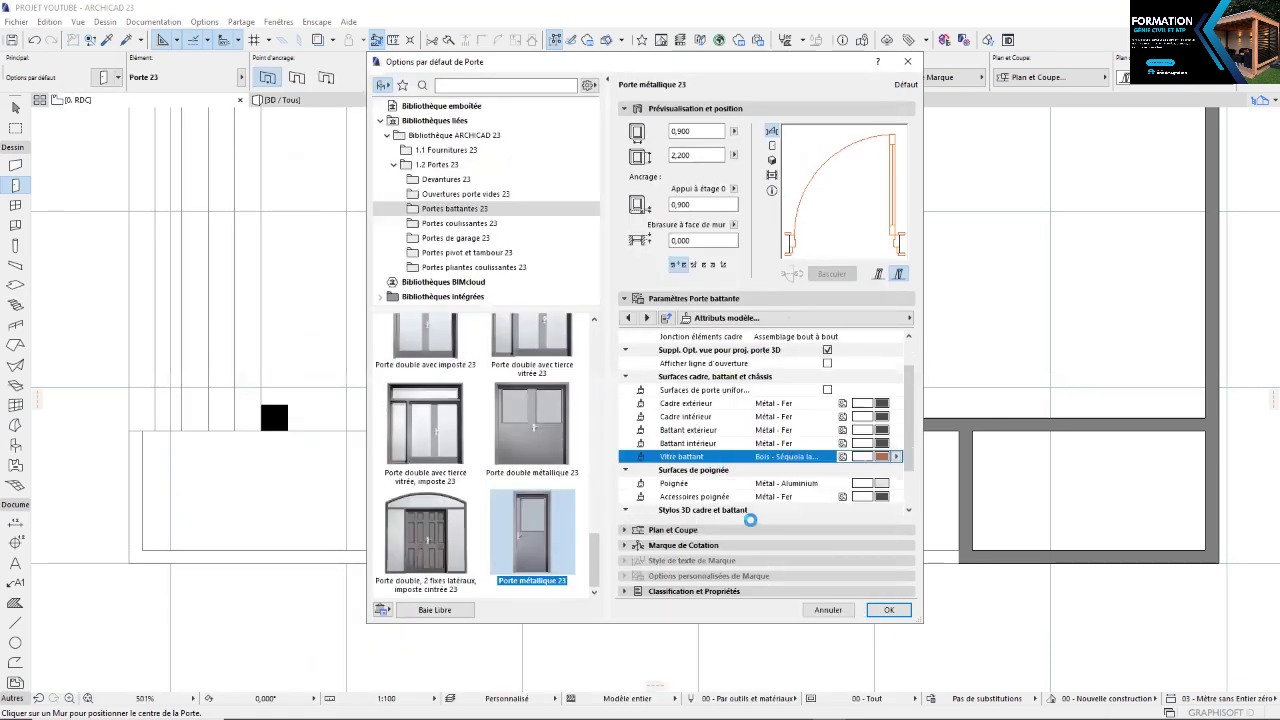
Enable uniform door surfaces and set the exterior frame to Bois - Séquoia laqué, then check the handle surfaces and 3D pens
{"action": "left_click", "coordinate": [884, 446]}
{"action": "left_click", "coordinate": [884, 446]}
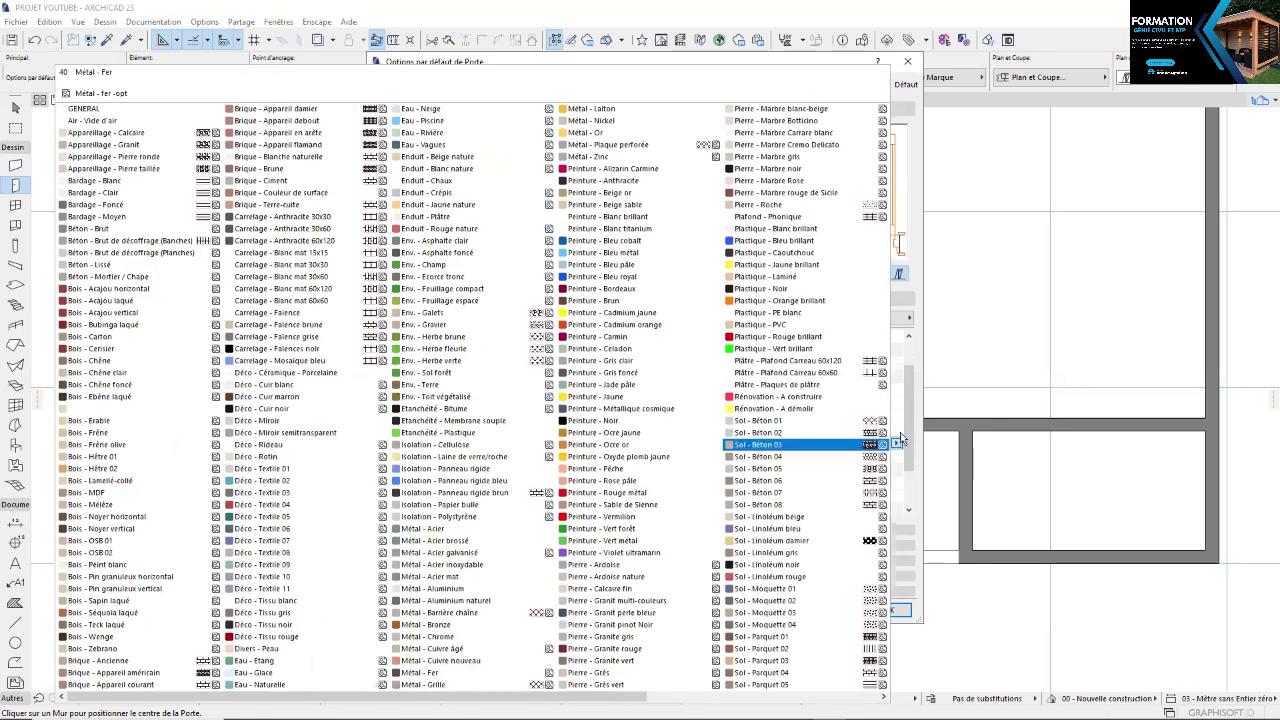
{"action": "left_click", "coordinate": [884, 446]}
{"action": "left_click", "coordinate": [829, 391]}
{"action": "left_click", "coordinate": [827, 390]}
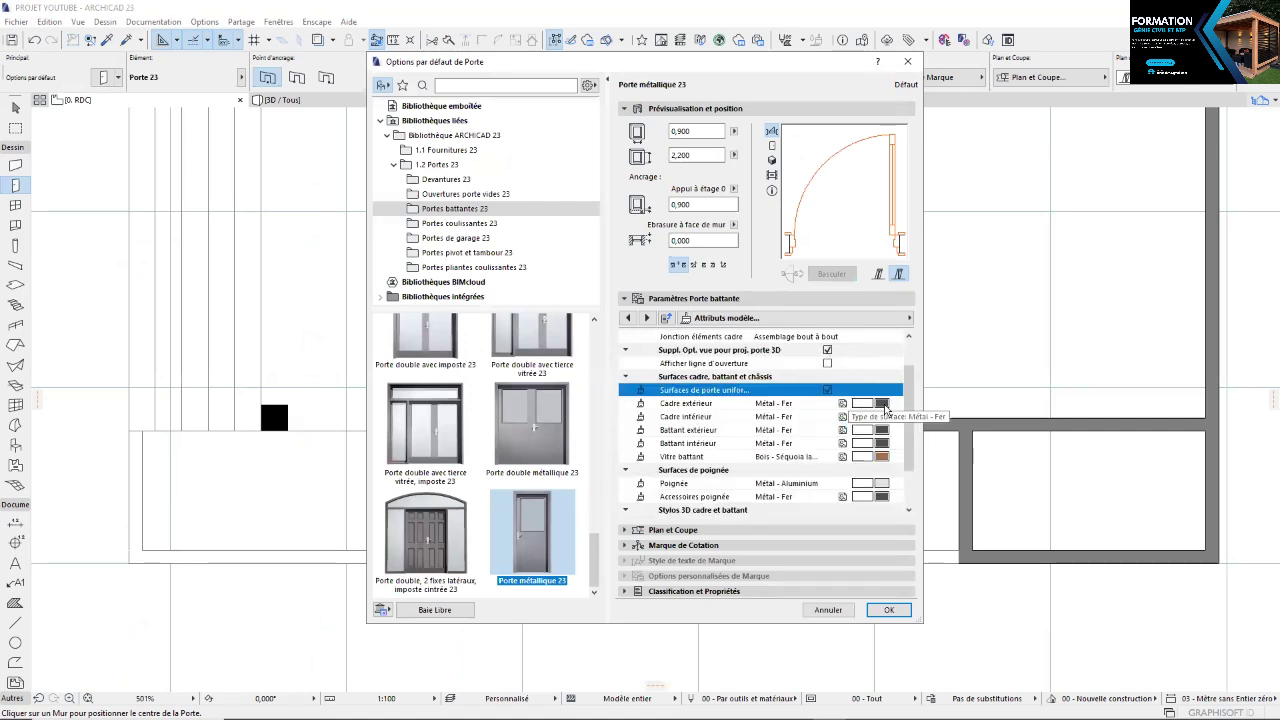
{"action": "left_click", "coordinate": [883, 403]}
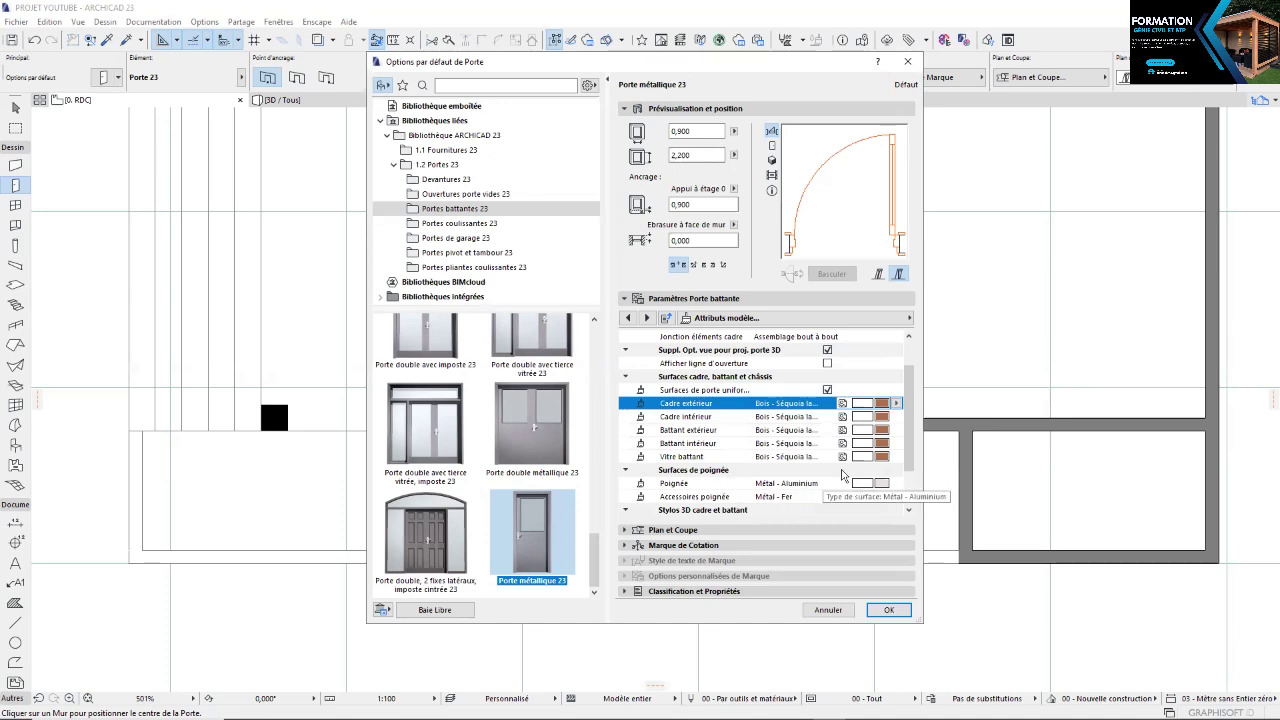
{"action": "scroll", "coordinate": [843, 475], "scroll_direction": "down", "scroll_amount": 1}
{"action": "scroll", "coordinate": [843, 475], "scroll_direction": "down", "scroll_amount": 1}
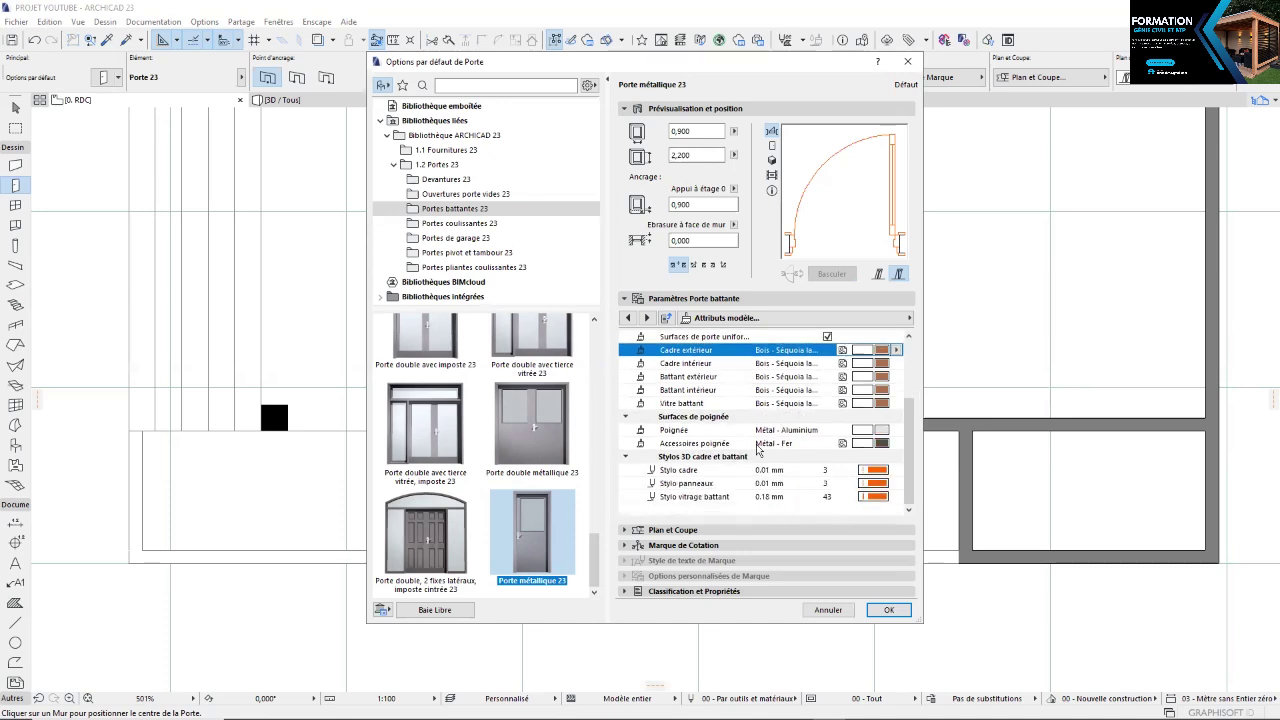
{"action": "scroll", "coordinate": [760, 450], "scroll_direction": "up", "scroll_amount": 2}
{"action": "scroll", "coordinate": [648, 338], "scroll_direction": "up", "scroll_amount": 1}
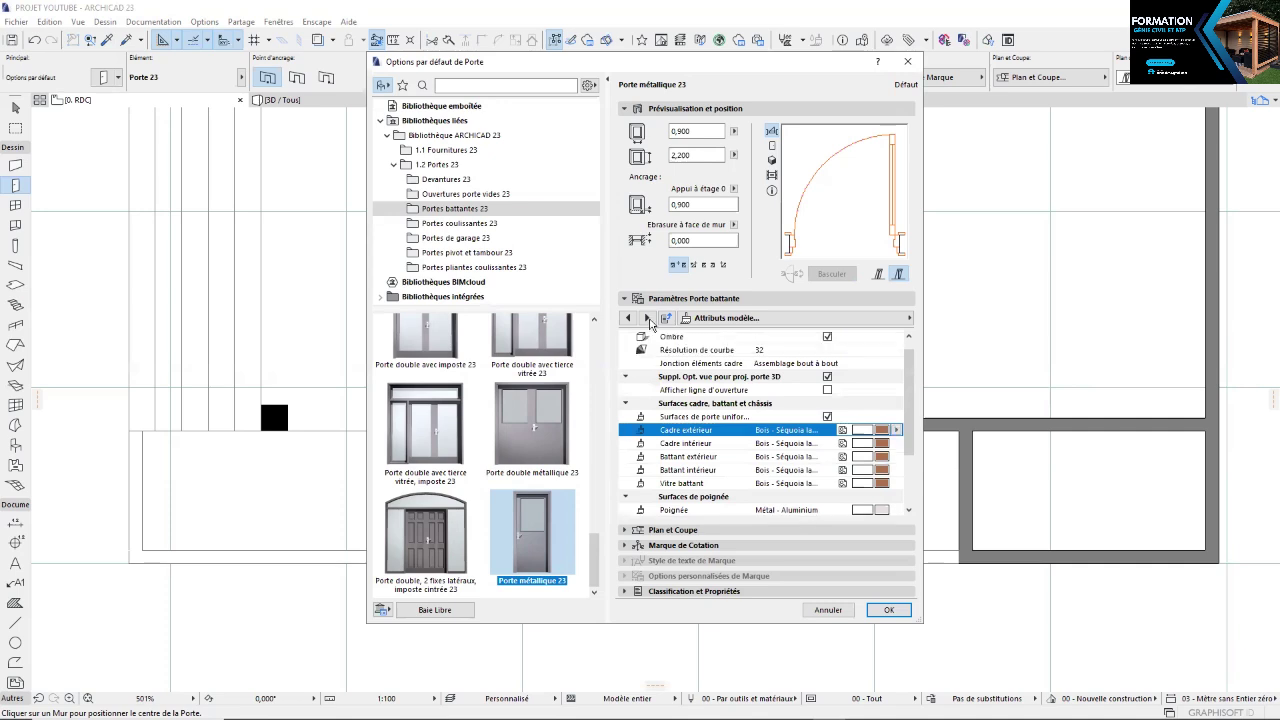
Review the door's wall opening, wall closure, lintel, fixing, threshold and Plan et Coupe settings, and accept the door options
{"action": "left_click", "coordinate": [647, 318]}
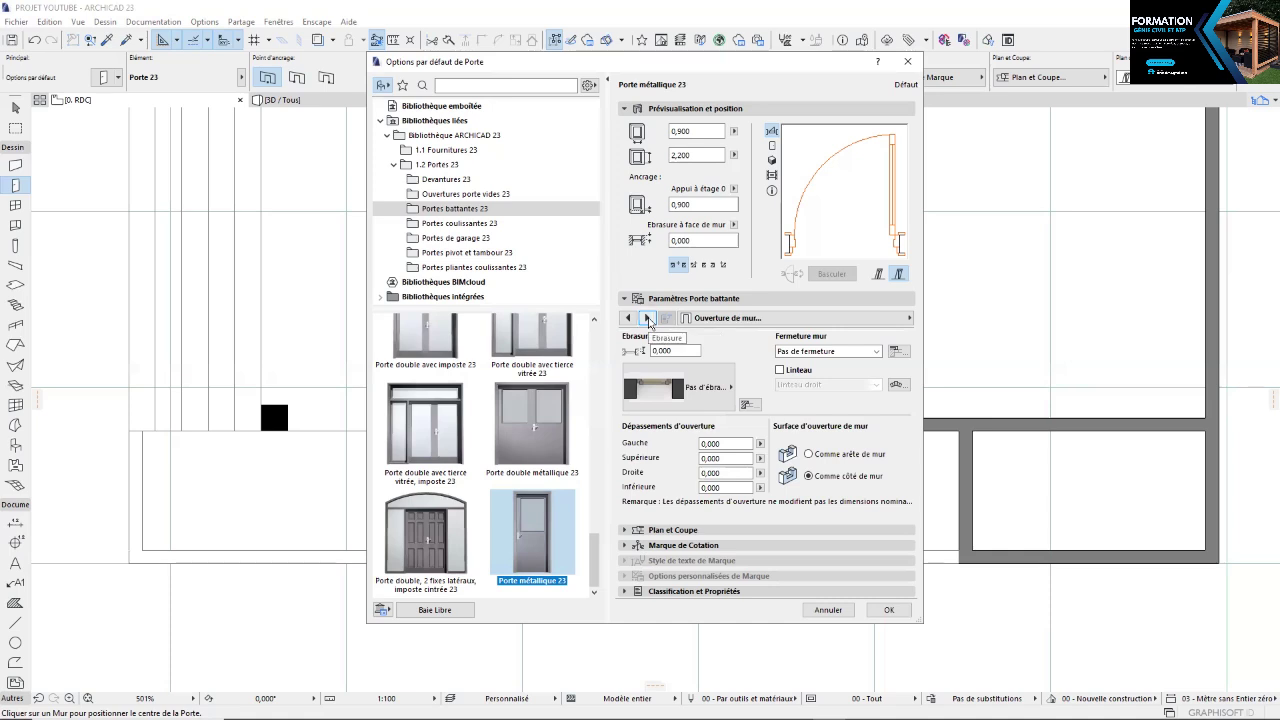
{"action": "left_click", "coordinate": [647, 318]}
{"action": "left_click", "coordinate": [647, 318]}
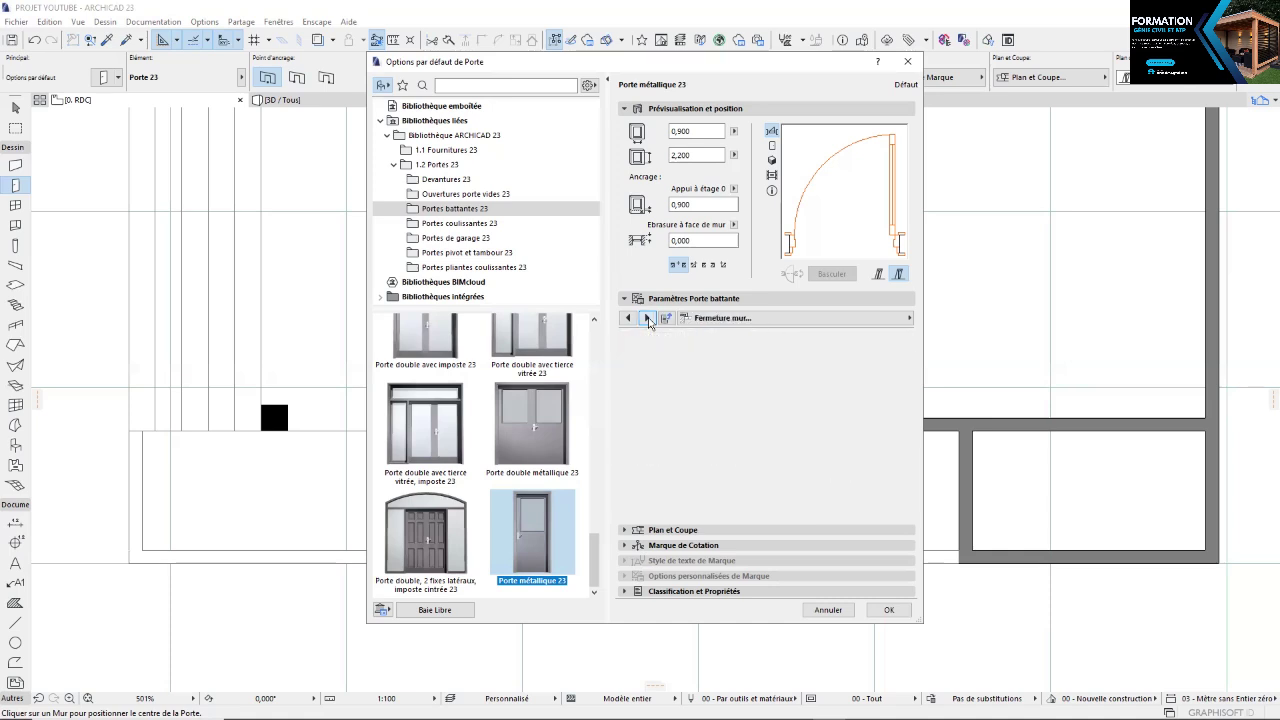
{"action": "left_click", "coordinate": [647, 318]}
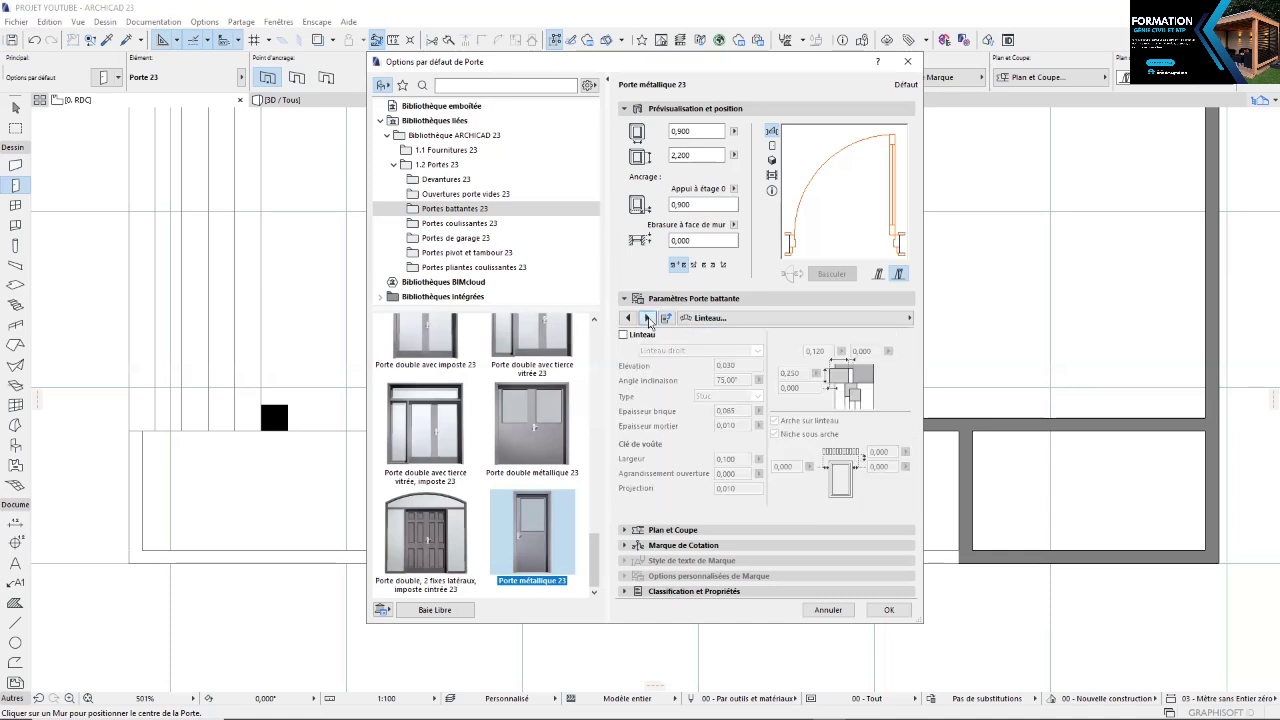
{"action": "left_click", "coordinate": [647, 318]}
{"action": "left_click", "coordinate": [647, 318]}
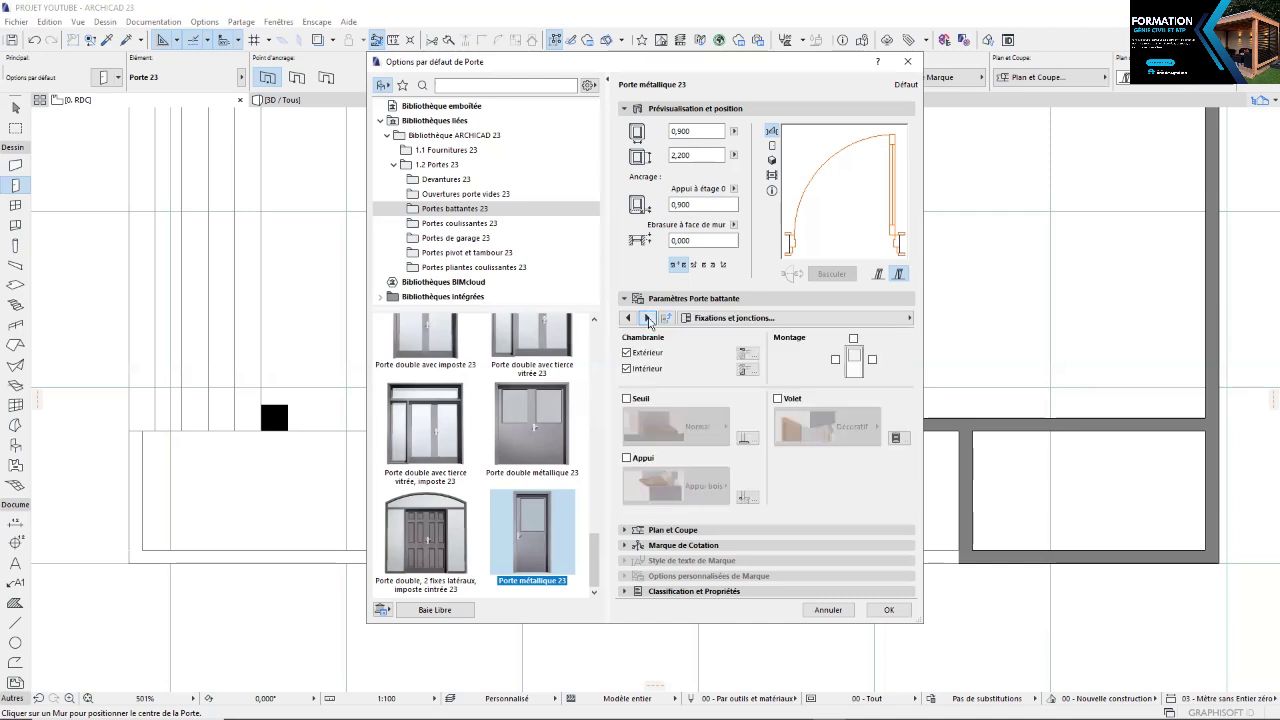
{"action": "left_click", "coordinate": [647, 318]}
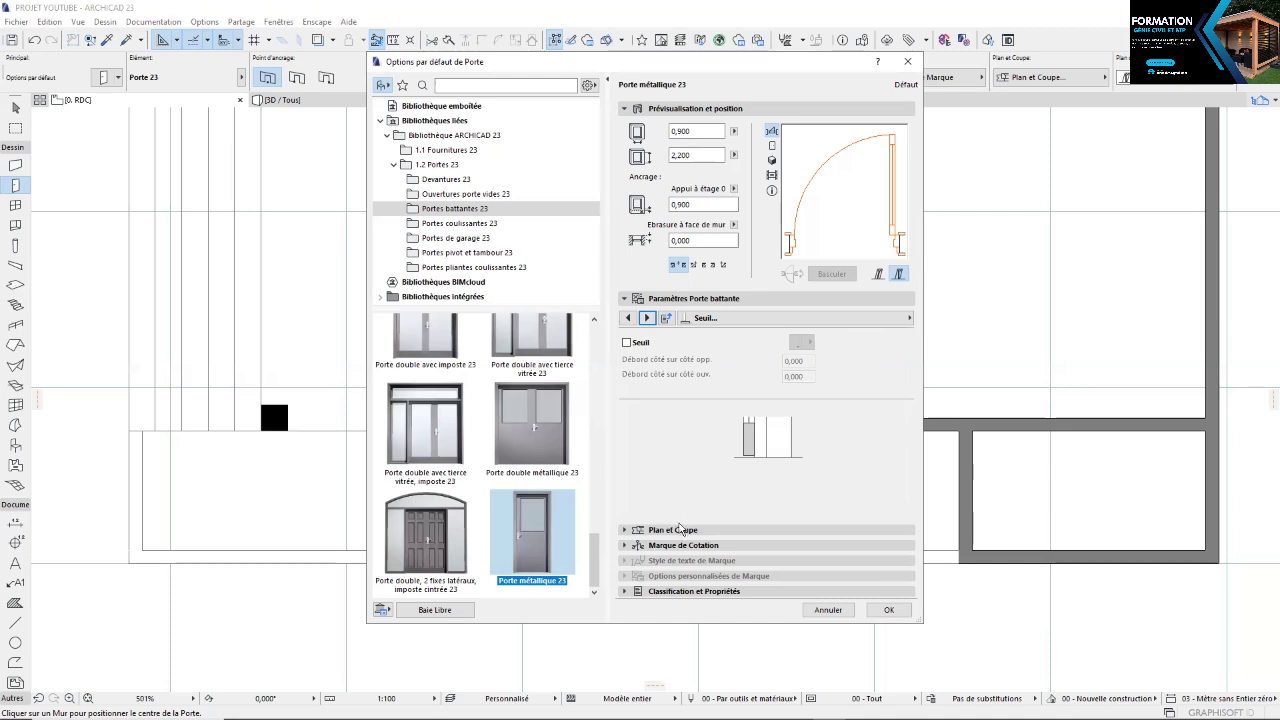
{"action": "left_click", "coordinate": [627, 530]}
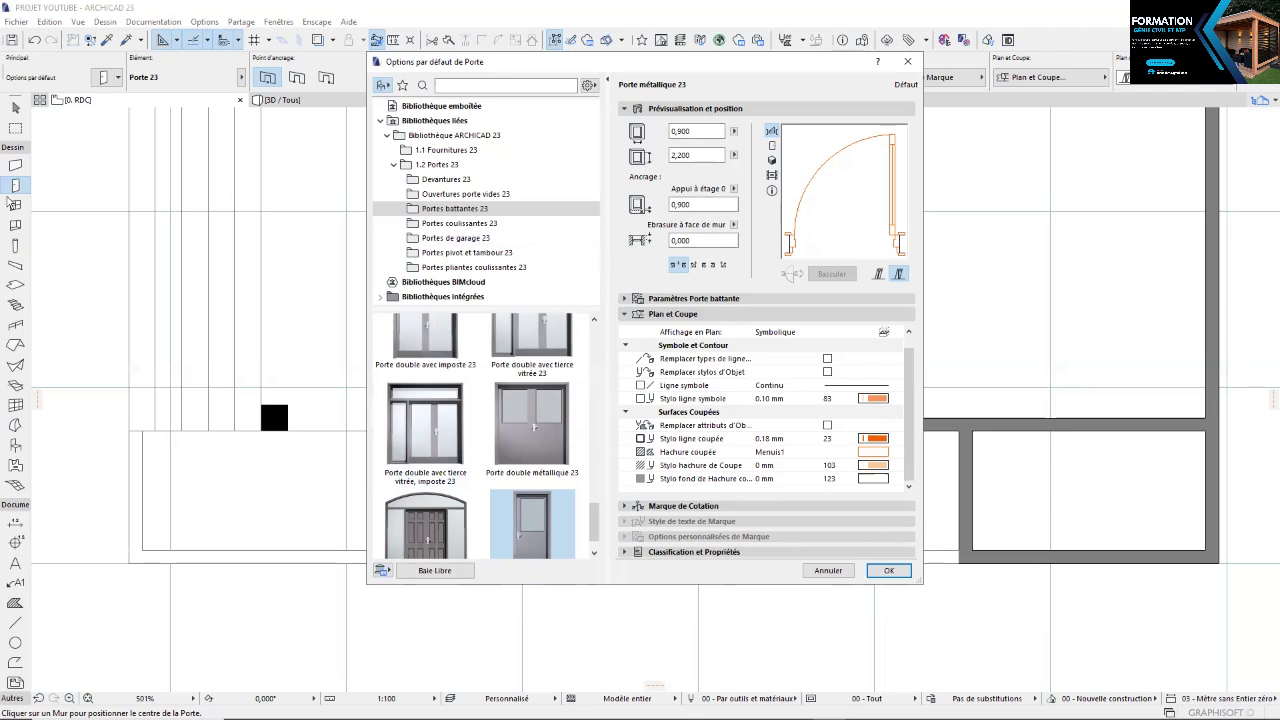
{"action": "left_click", "coordinate": [888, 572]}
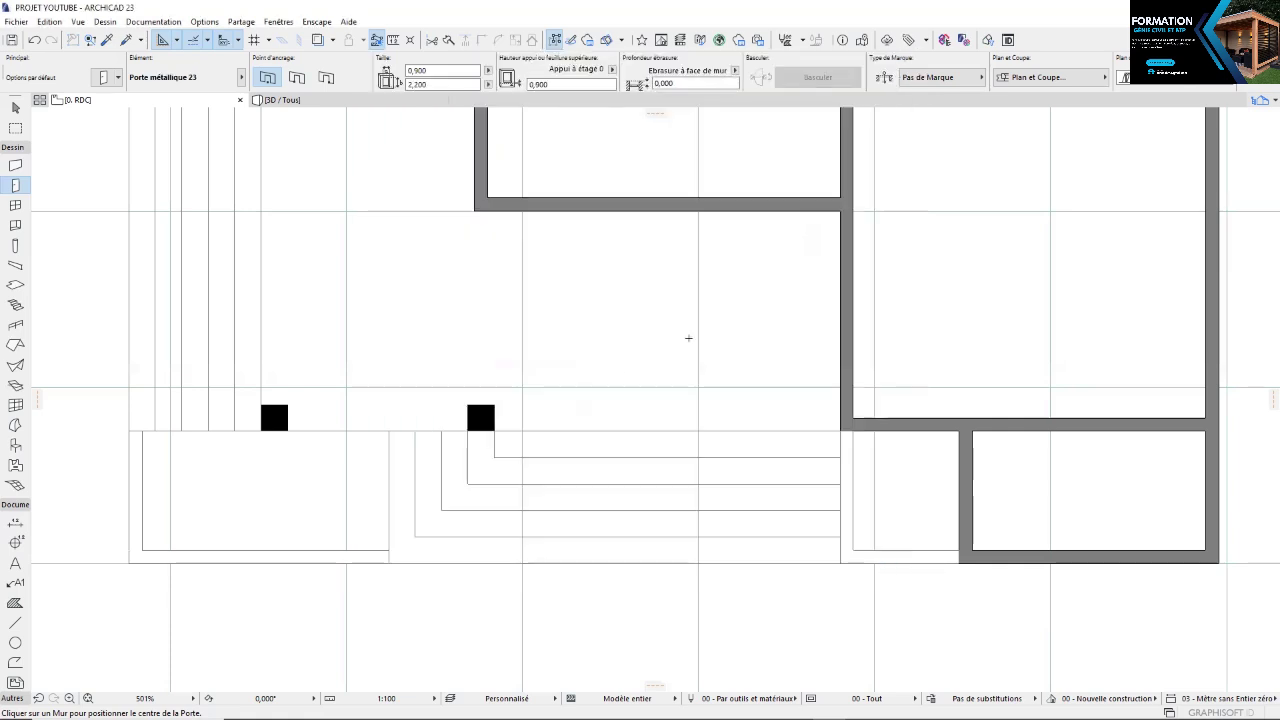
Place a 0.900 × 2.200 m door beside the corner in the upper wall of the room below the recess, opening into that room
{"action": "middle_click_drag", "start_coordinate": [537, 449], "coordinate": [427, 529]}
{"action": "scroll", "coordinate": [427, 529], "scroll_direction": "down", "scroll_amount": 4}
{"action": "middle_click_drag", "start_coordinate": [566, 380], "coordinate": [553, 418]}
{"action": "scroll", "coordinate": [553, 418], "scroll_direction": "up", "scroll_amount": 1}
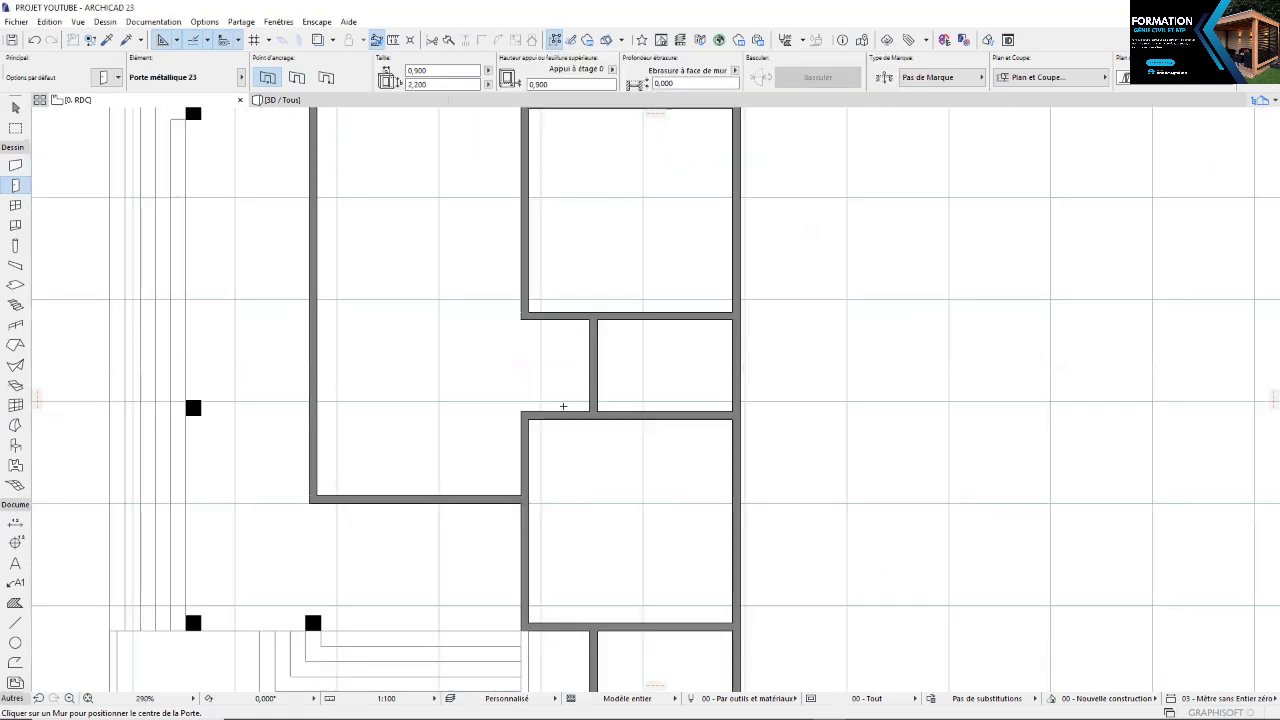
{"action": "scroll", "coordinate": [553, 418], "scroll_direction": "up", "scroll_amount": 2}
{"action": "scroll", "coordinate": [553, 418], "scroll_direction": "down", "scroll_amount": 2}
{"action": "scroll", "coordinate": [553, 418], "scroll_direction": "up", "scroll_amount": 3}
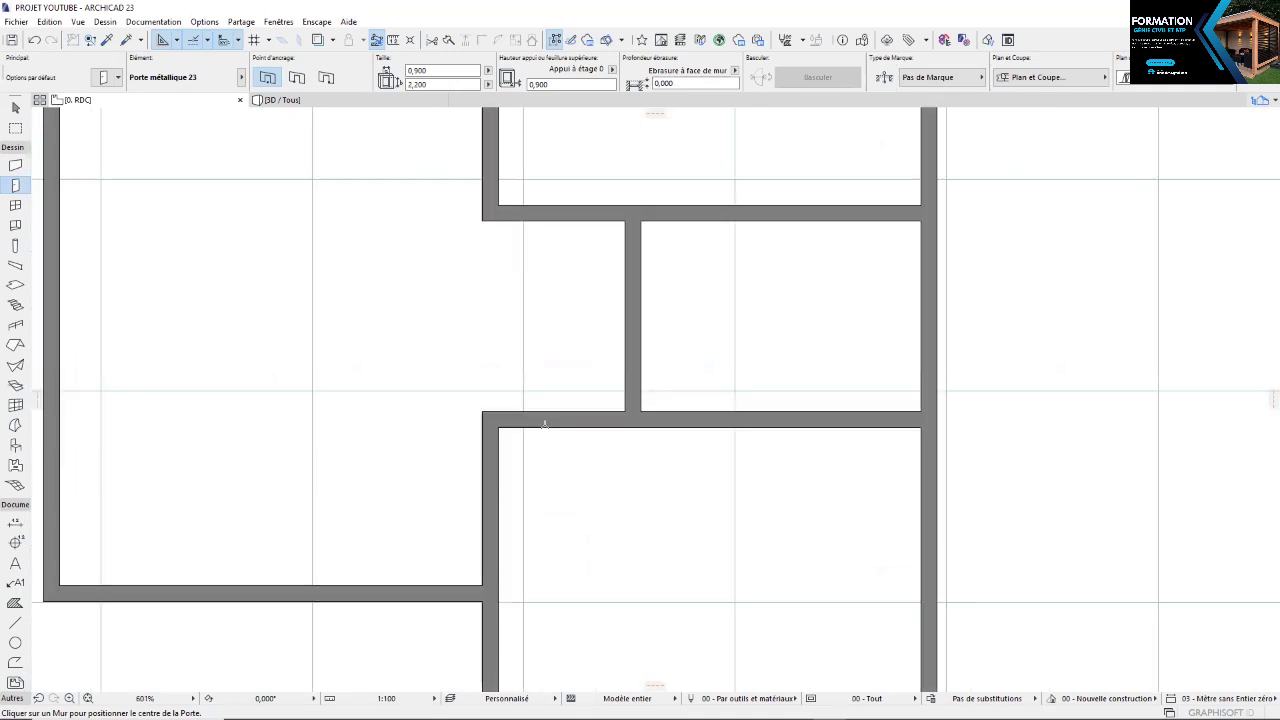
{"action": "scroll", "coordinate": [544, 434], "scroll_direction": "up", "scroll_amount": 3}
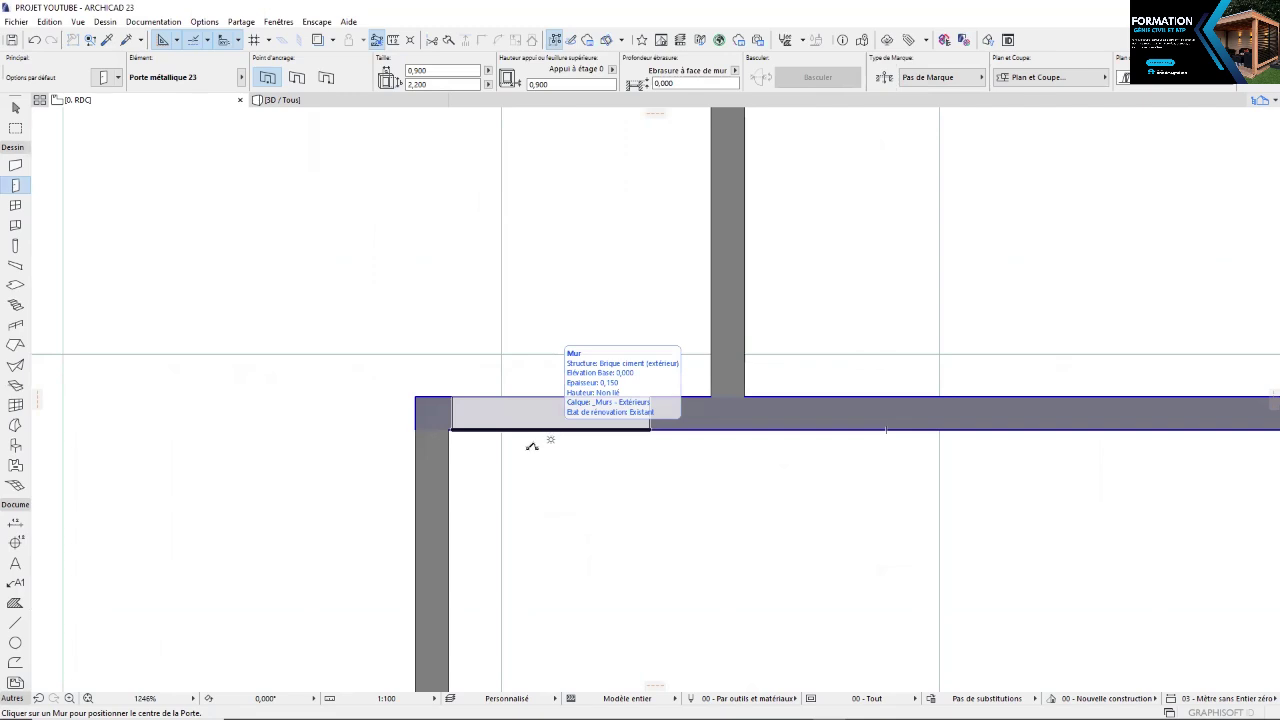
{"action": "left_click", "coordinate": [533, 442]}
Move the placed door 0.024 m along its wall so its casing corner meets the inner face of the side wall
{"action": "scroll", "coordinate": [450, 428], "scroll_direction": "up", "scroll_amount": 3}
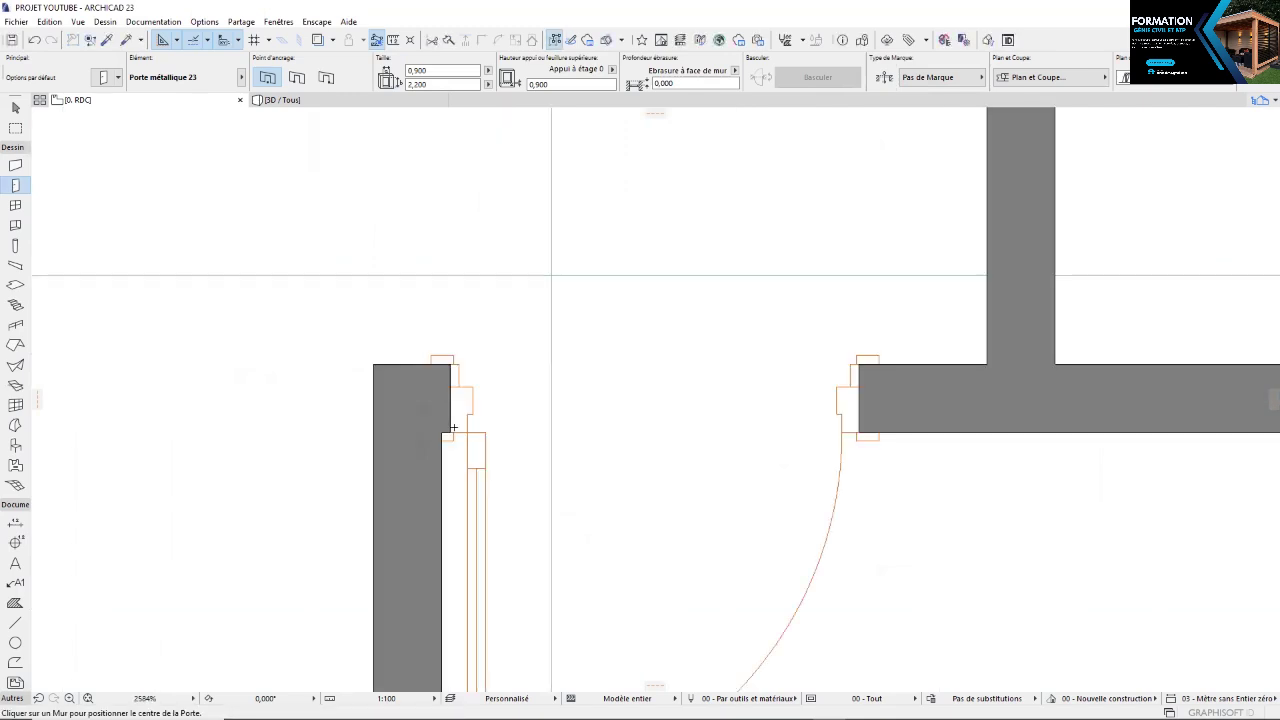
{"action": "left_click", "coordinate": [437, 364]}
{"action": "left_click", "coordinate": [431, 358], "text": "shift"}
{"action": "key", "text": "ctrl+d"}
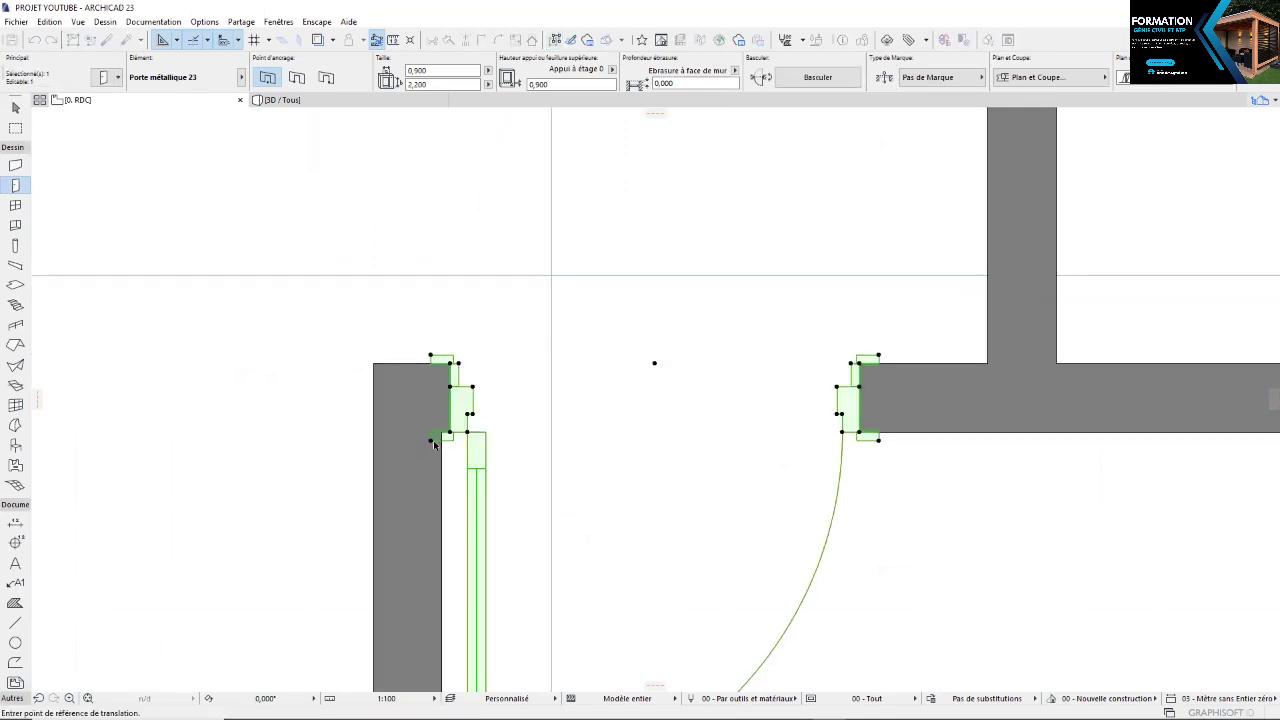
{"action": "scroll", "coordinate": [431, 445], "scroll_direction": "up", "scroll_amount": 3}
{"action": "left_click", "coordinate": [471, 409]}
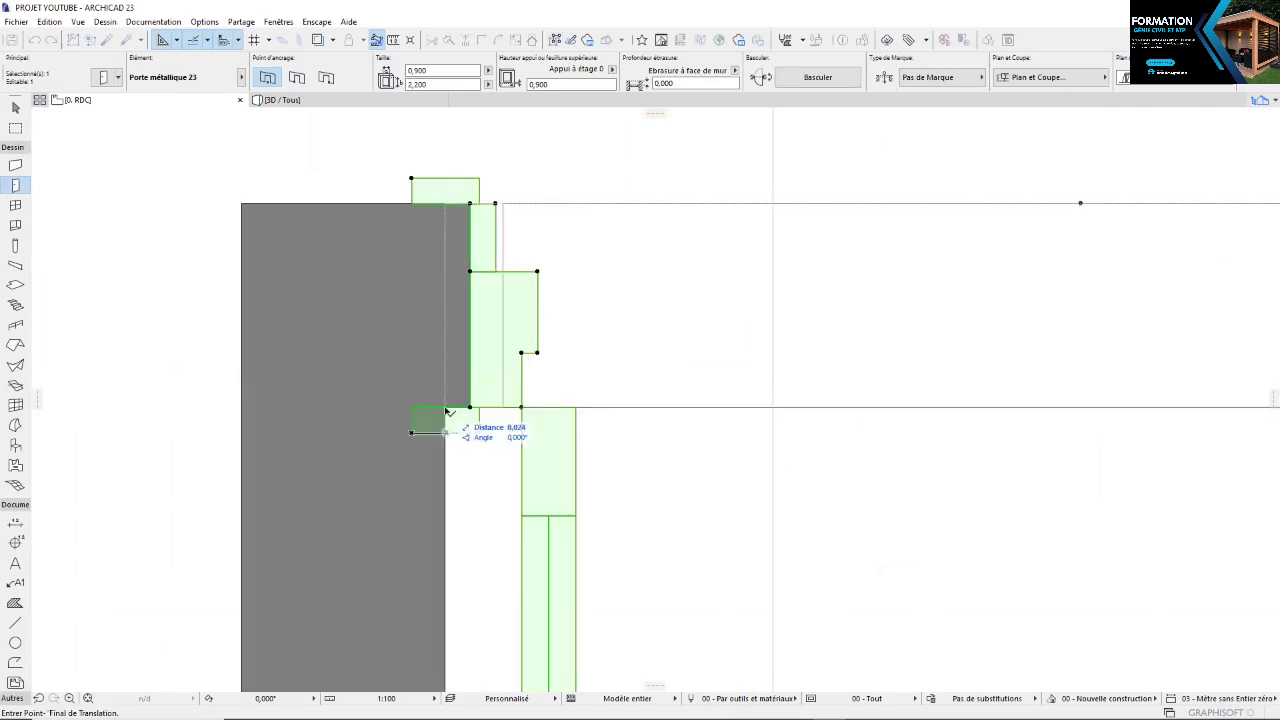
{"action": "left_click", "coordinate": [484, 468]}
Place a second door near the corner of the wall above the recess, opening into the upper room and hinged beside the side wall
{"action": "scroll", "coordinate": [501, 414], "scroll_direction": "down", "scroll_amount": 5}
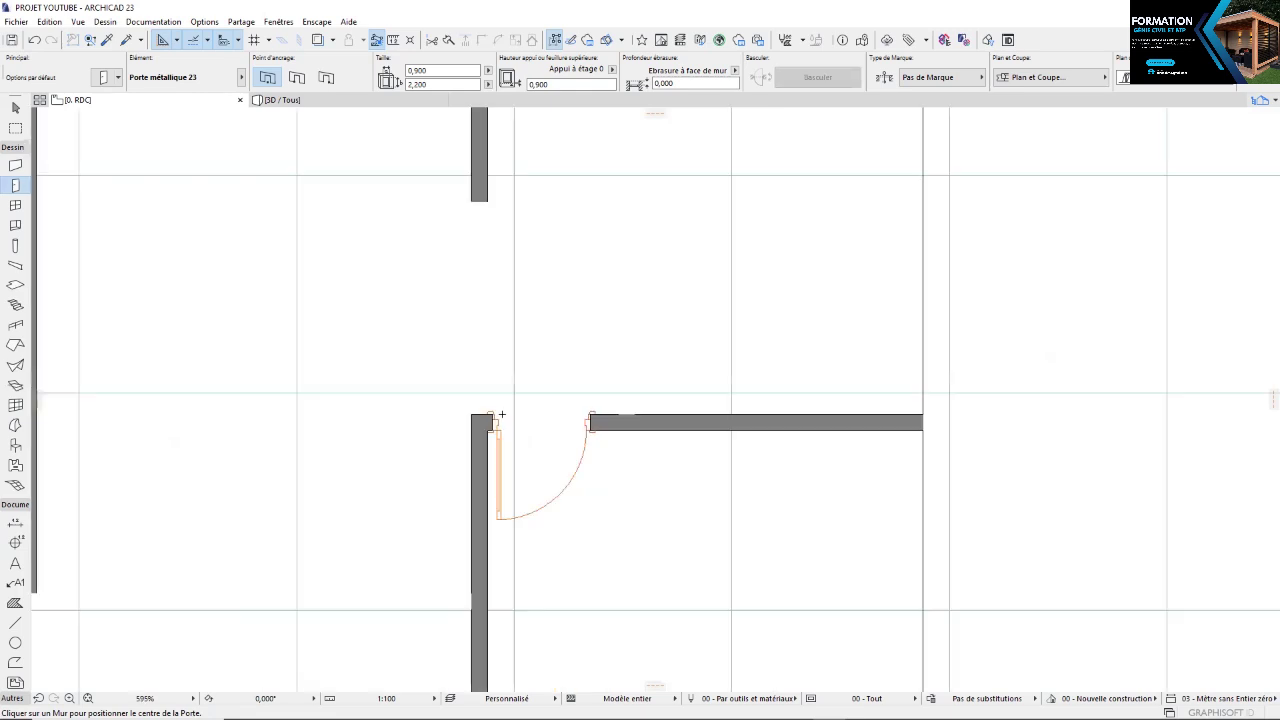
{"action": "scroll", "coordinate": [497, 347], "scroll_direction": "up", "scroll_amount": 4}
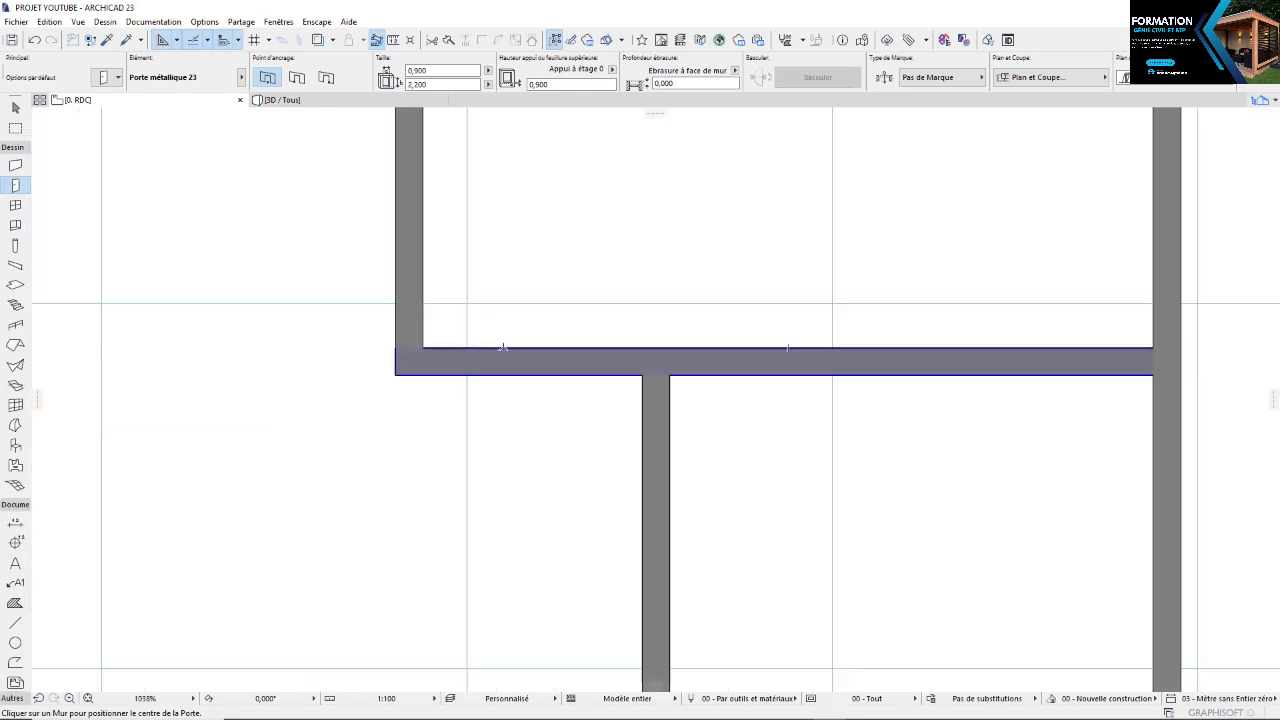
{"action": "left_click", "coordinate": [509, 352]}
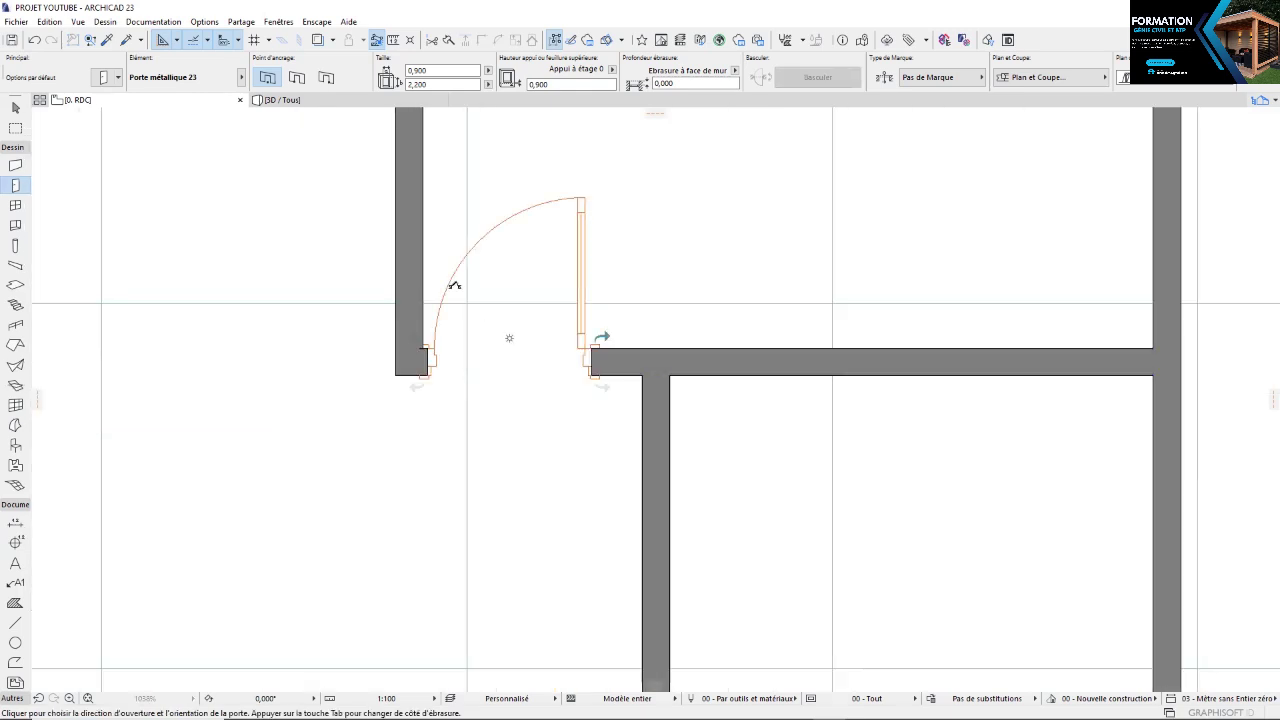
{"action": "left_click", "coordinate": [427, 340]}
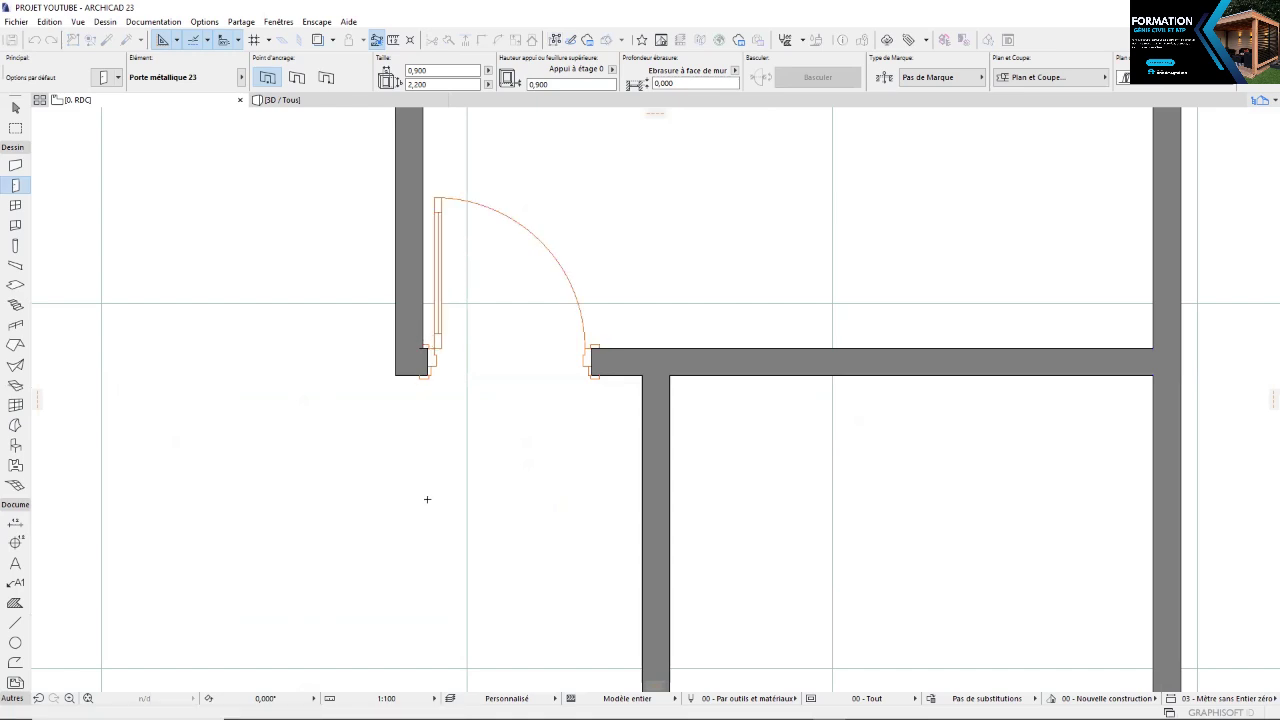
{"action": "scroll", "coordinate": [427, 499], "scroll_direction": "up", "scroll_amount": 10}
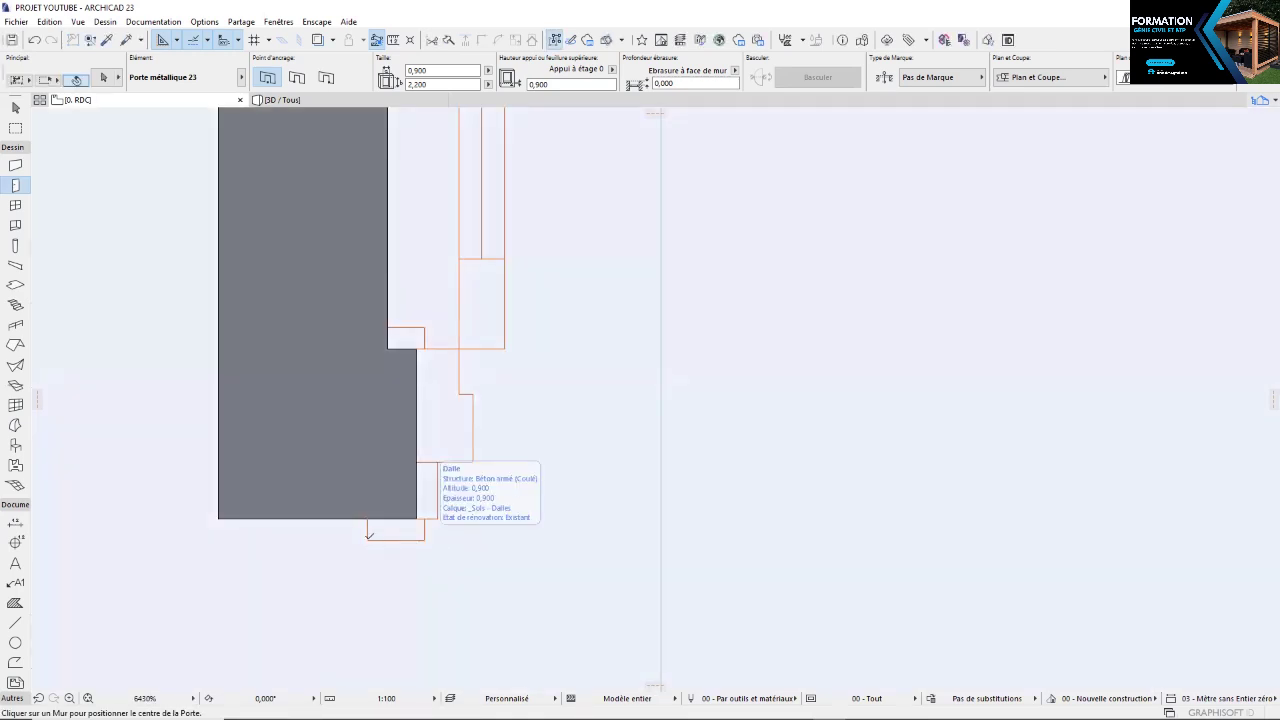
Move the second door along its wall so its casing corner meets the inner face of the side wall
{"action": "left_click_drag", "start_coordinate": [366, 329], "coordinate": [437, 306]}
{"action": "scroll", "coordinate": [365, 330], "scroll_direction": "up", "scroll_amount": 3}
{"action": "scroll", "coordinate": [437, 306], "scroll_direction": "down", "scroll_amount": 3}
{"action": "key", "text": "Escape"}
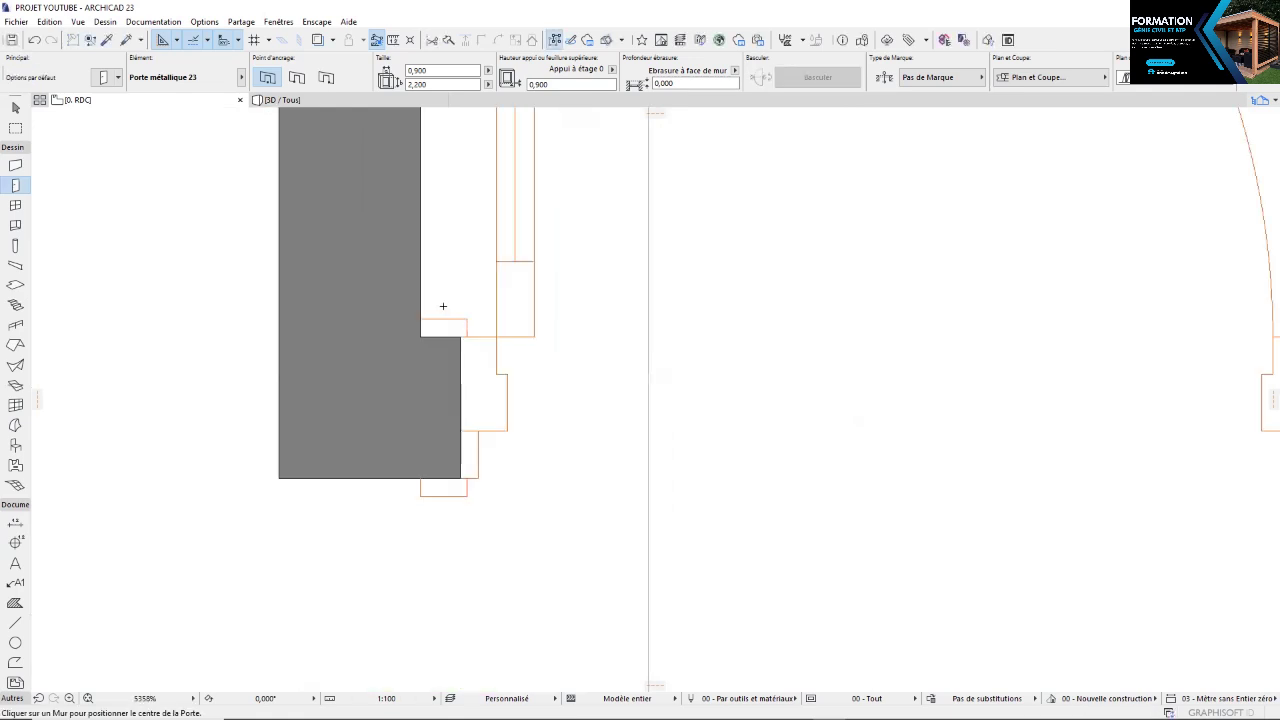
Place a 0.900 × 2.200 m door in the long dividing wall just above the middle room, opening toward the small enclosed room
{"action": "scroll", "coordinate": [443, 306], "scroll_direction": "down", "scroll_amount": 10}
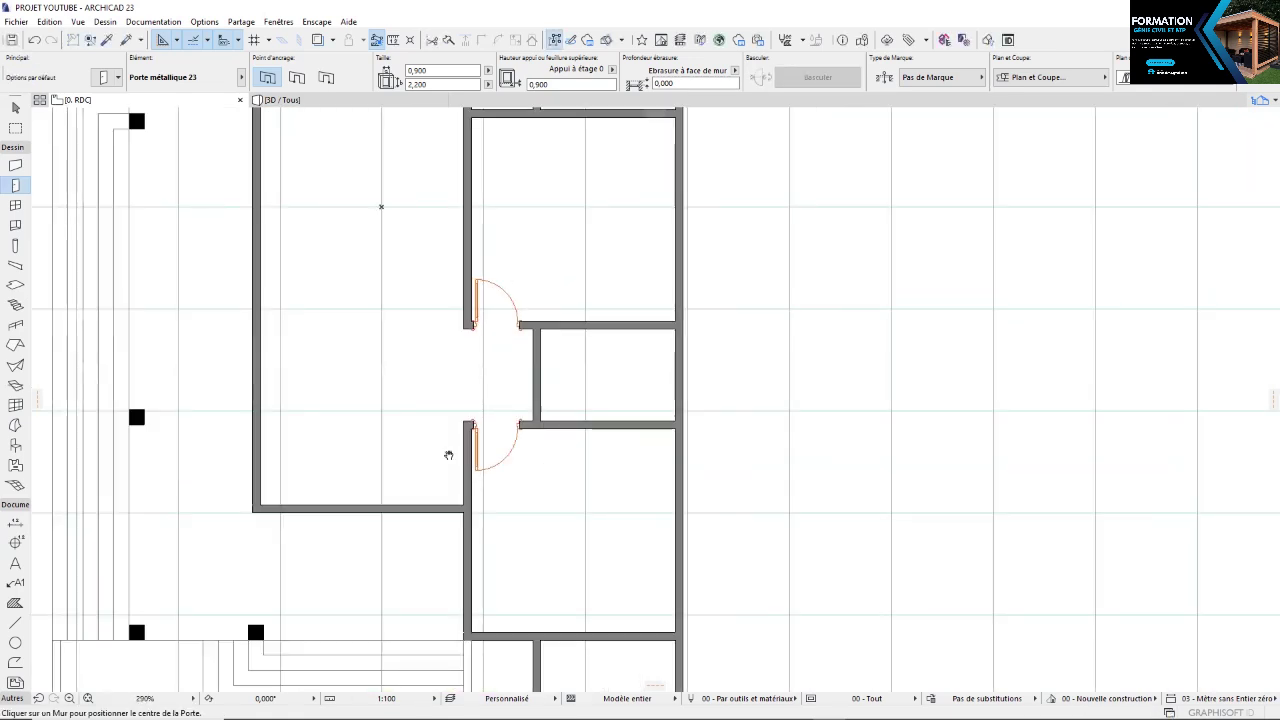
{"action": "scroll", "coordinate": [449, 400], "scroll_direction": "down", "scroll_amount": 3}
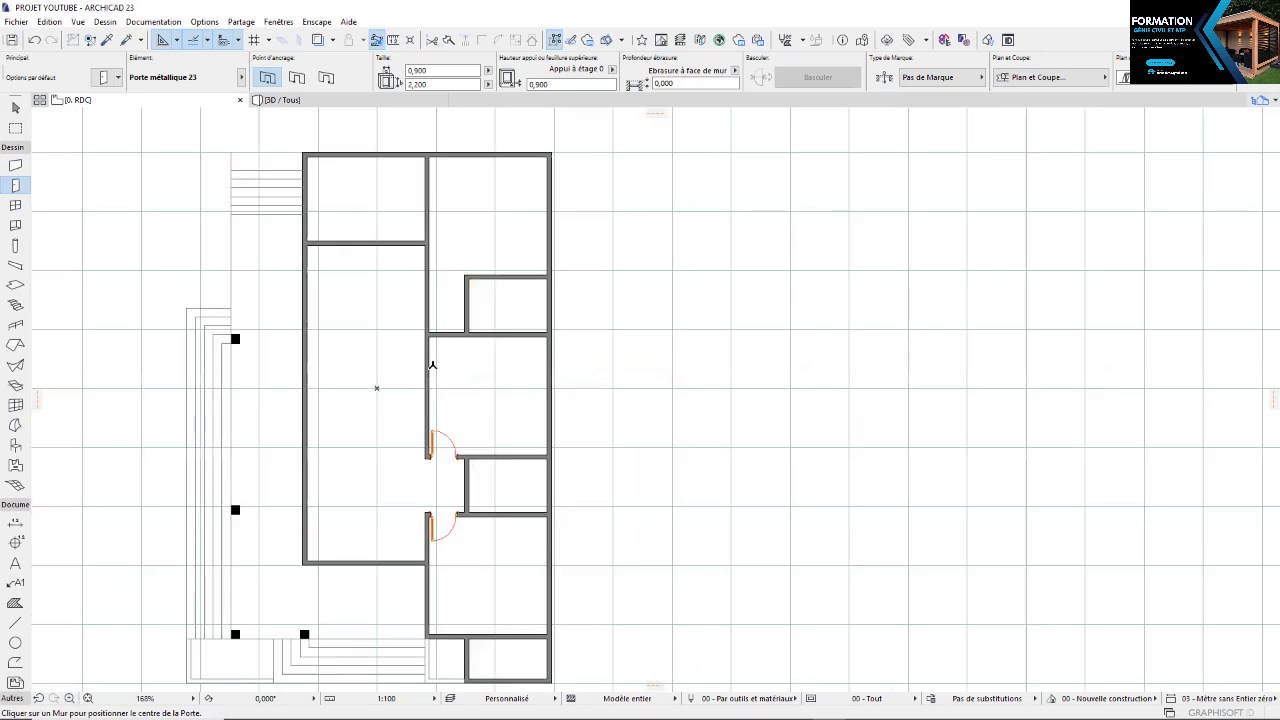
{"action": "middle_click_drag", "start_coordinate": [432, 365], "coordinate": [438, 414]}
{"action": "scroll", "coordinate": [448, 418], "scroll_direction": "up", "scroll_amount": 3}
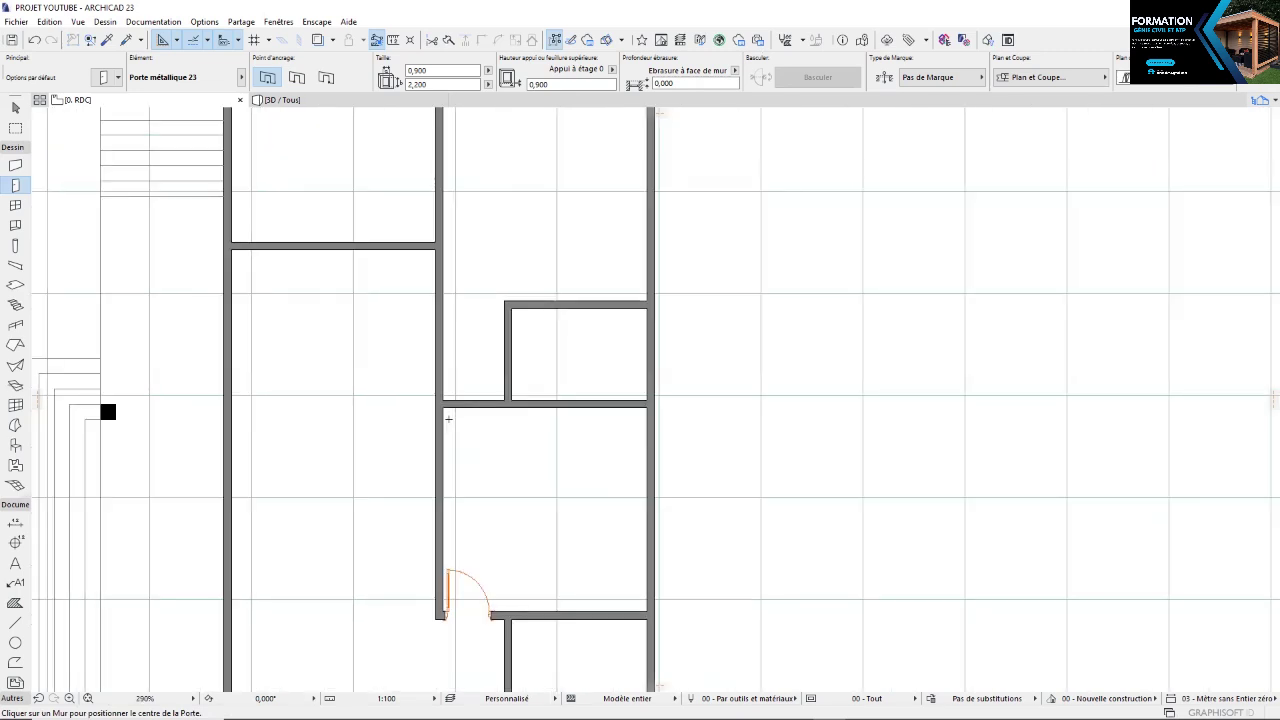
{"action": "scroll", "coordinate": [450, 405], "scroll_direction": "up", "scroll_amount": 5}
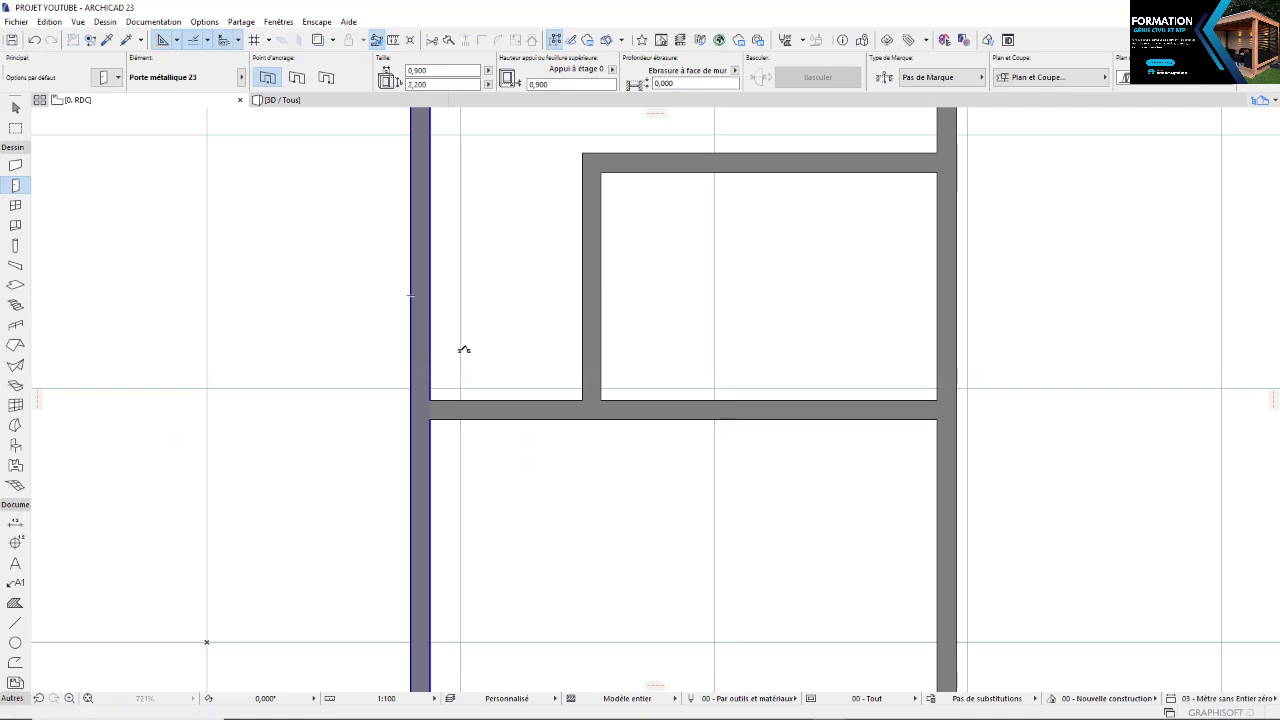
{"action": "scroll", "coordinate": [440, 400], "scroll_direction": "up", "scroll_amount": 5}
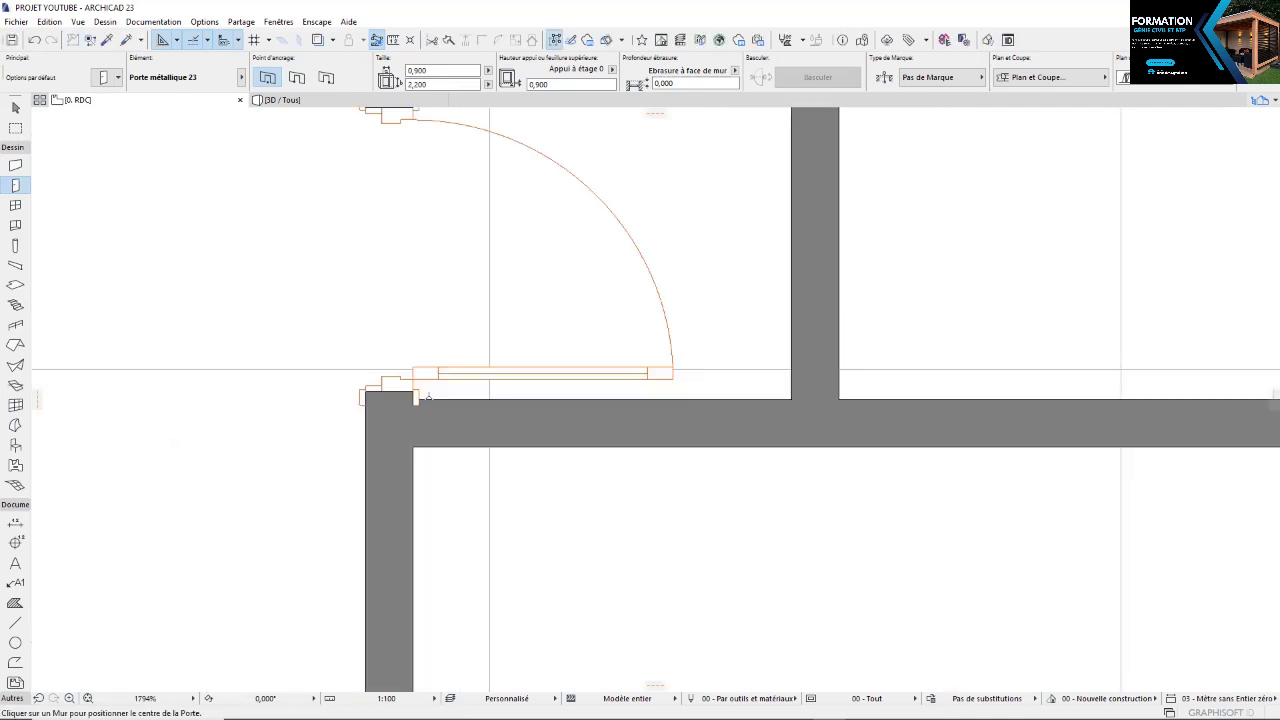
Move the long dividing wall's door so its casing corner aligns with the upper face of the adjoining cross wall
{"action": "left_click", "coordinate": [417, 399]}
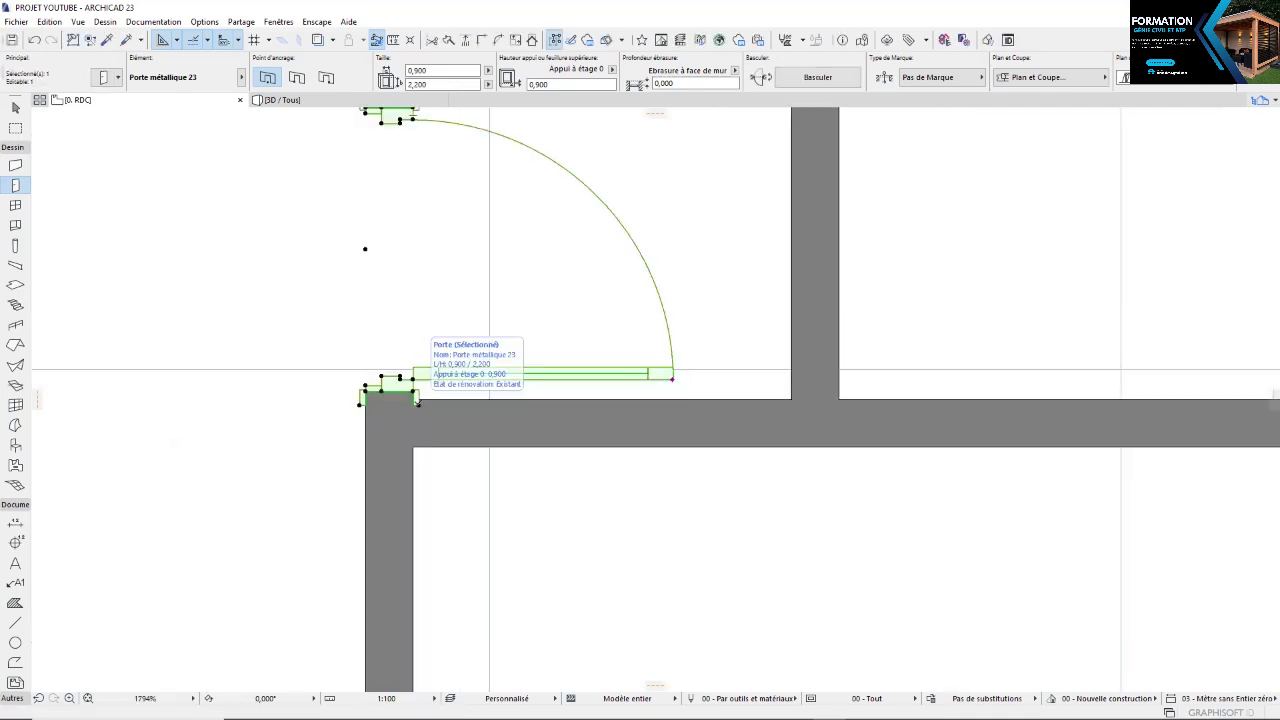
{"action": "key", "text": "ctrl+d"}
{"action": "scroll", "coordinate": [513, 419], "scroll_direction": "up", "scroll_amount": 3}
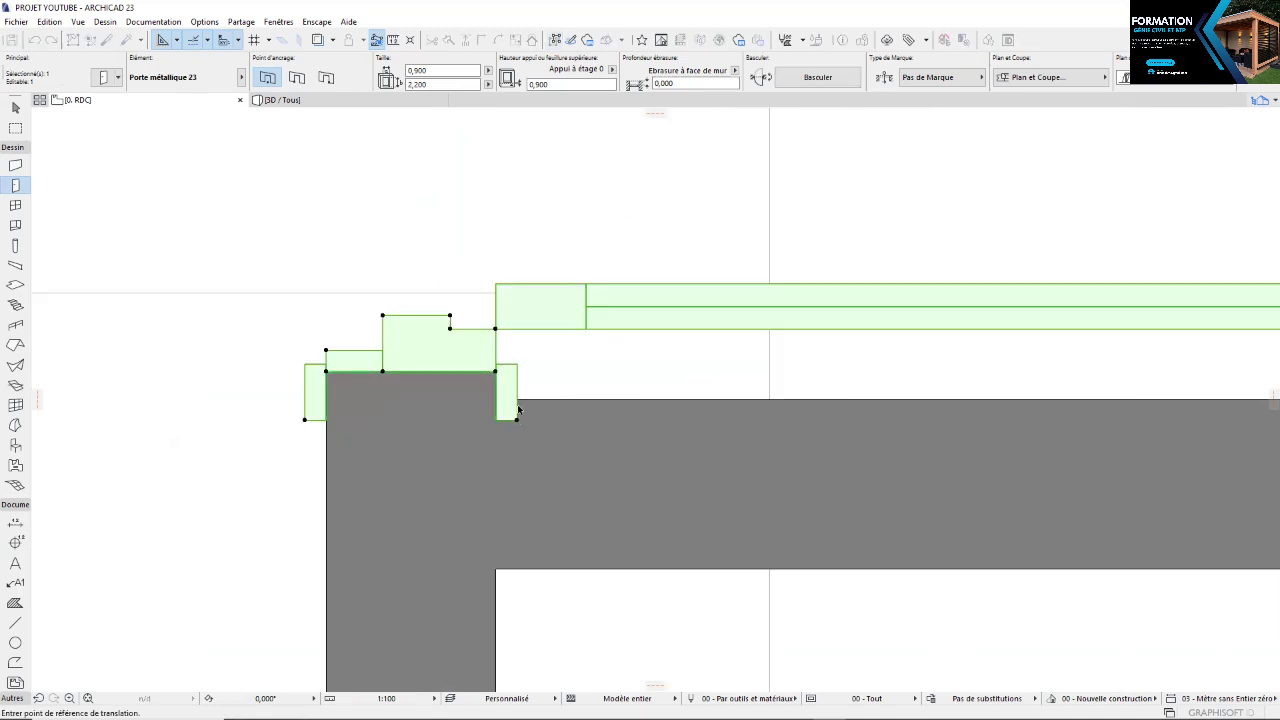
{"action": "key", "text": "Escape"}
{"action": "scroll", "coordinate": [294, 438], "scroll_direction": "down", "scroll_amount": 3}
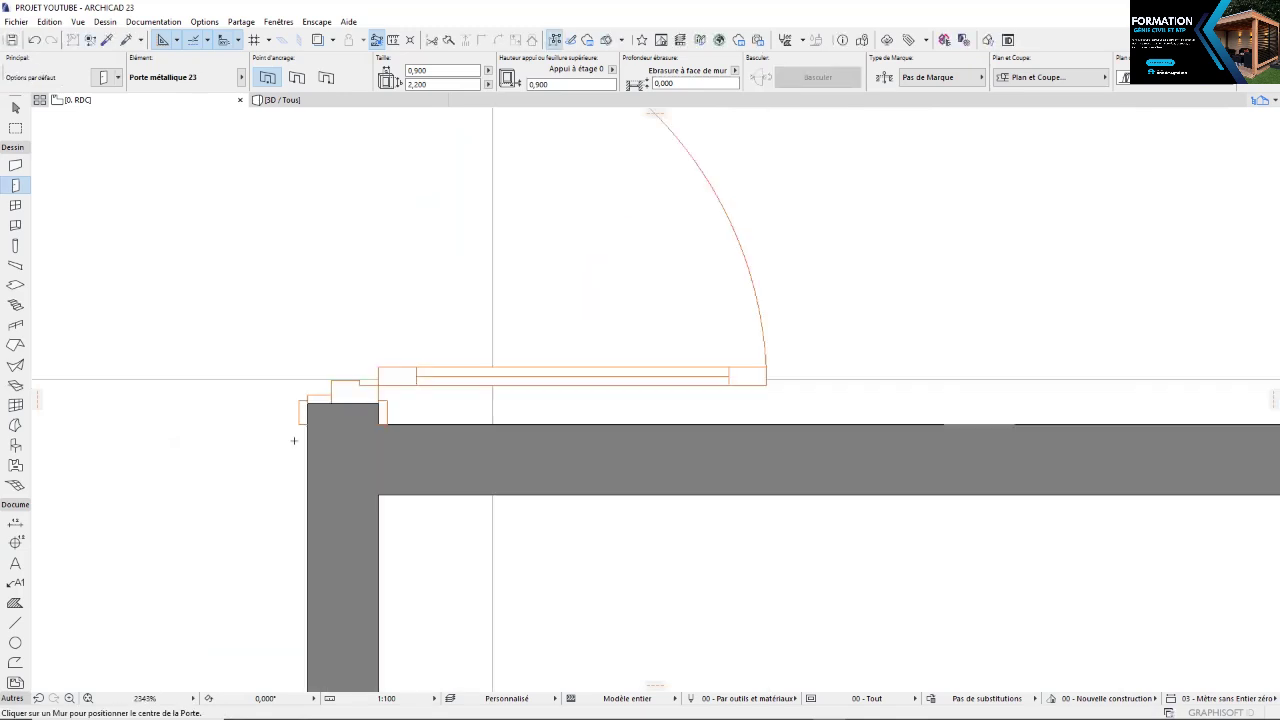
Place a 0.900 × 2.200 m door in the upper-left room's lower wall, opening into that room and hinged beside the long dividing wall
{"action": "scroll", "coordinate": [294, 438], "scroll_direction": "down", "scroll_amount": 5}
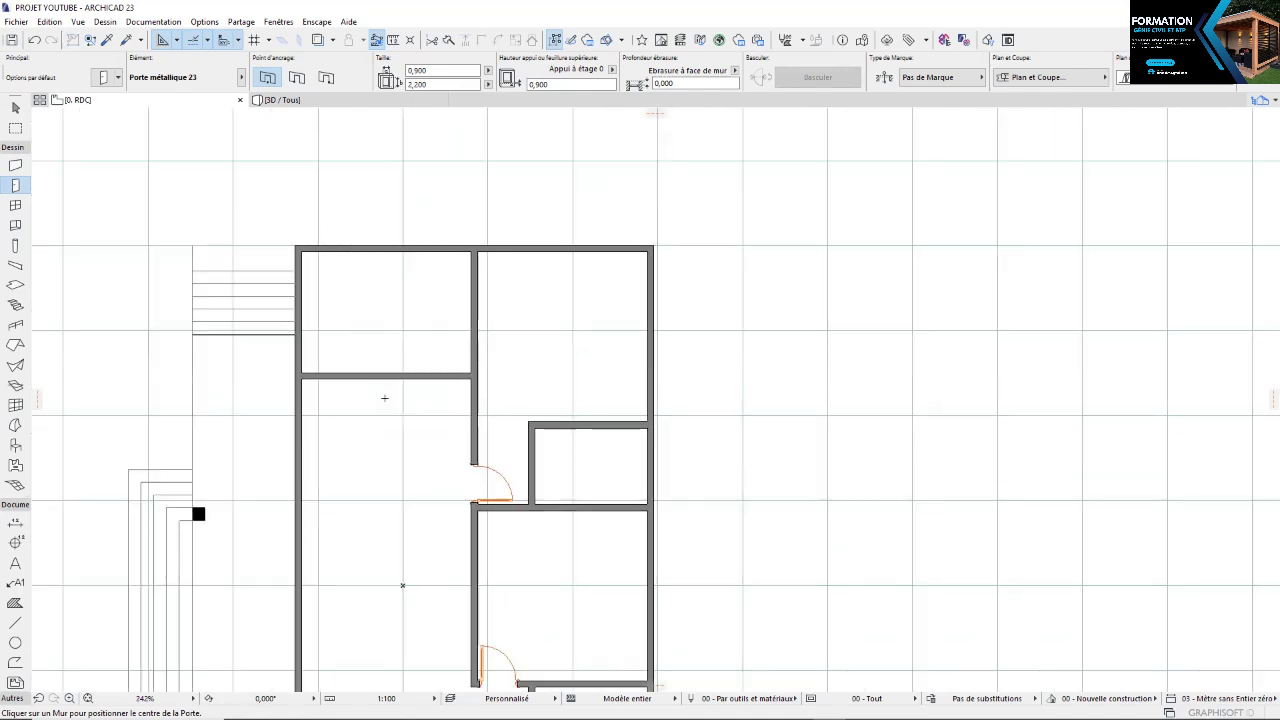
{"action": "scroll", "coordinate": [480, 362], "scroll_direction": "down", "scroll_amount": 1}
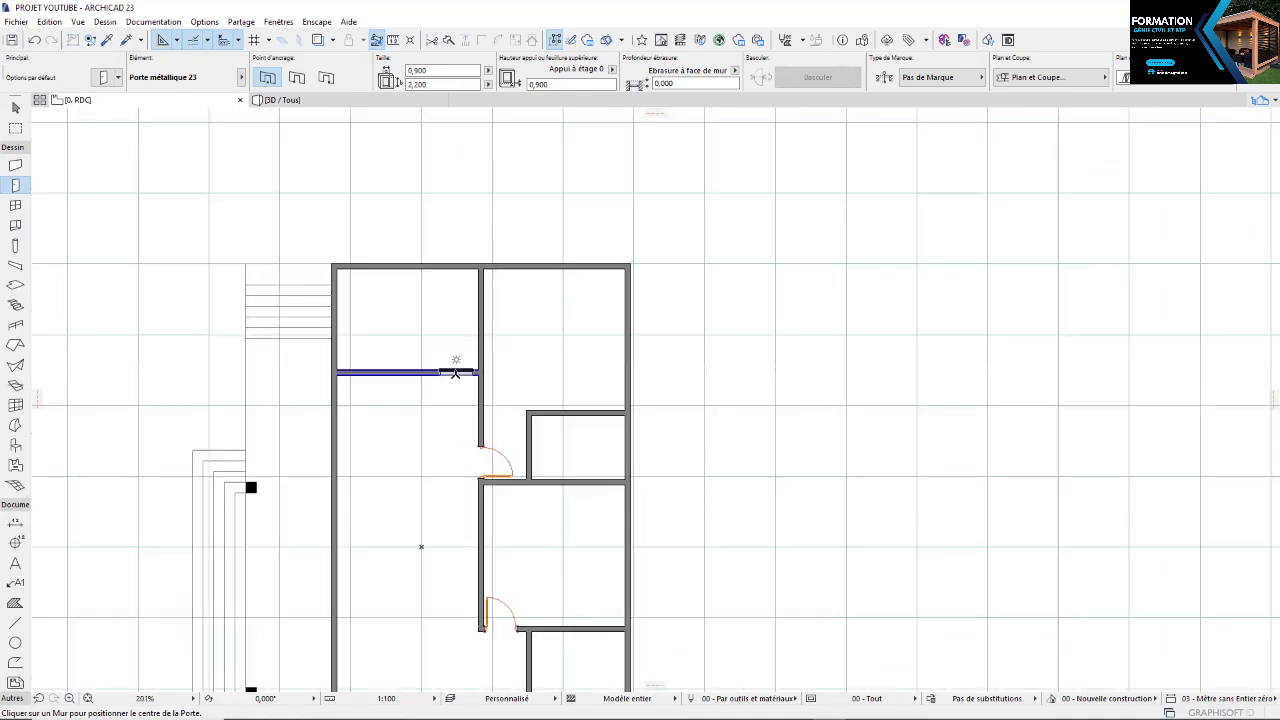
{"action": "scroll", "coordinate": [455, 372], "scroll_direction": "up", "scroll_amount": 4}
{"action": "scroll", "coordinate": [482, 367], "scroll_direction": "up", "scroll_amount": 7}
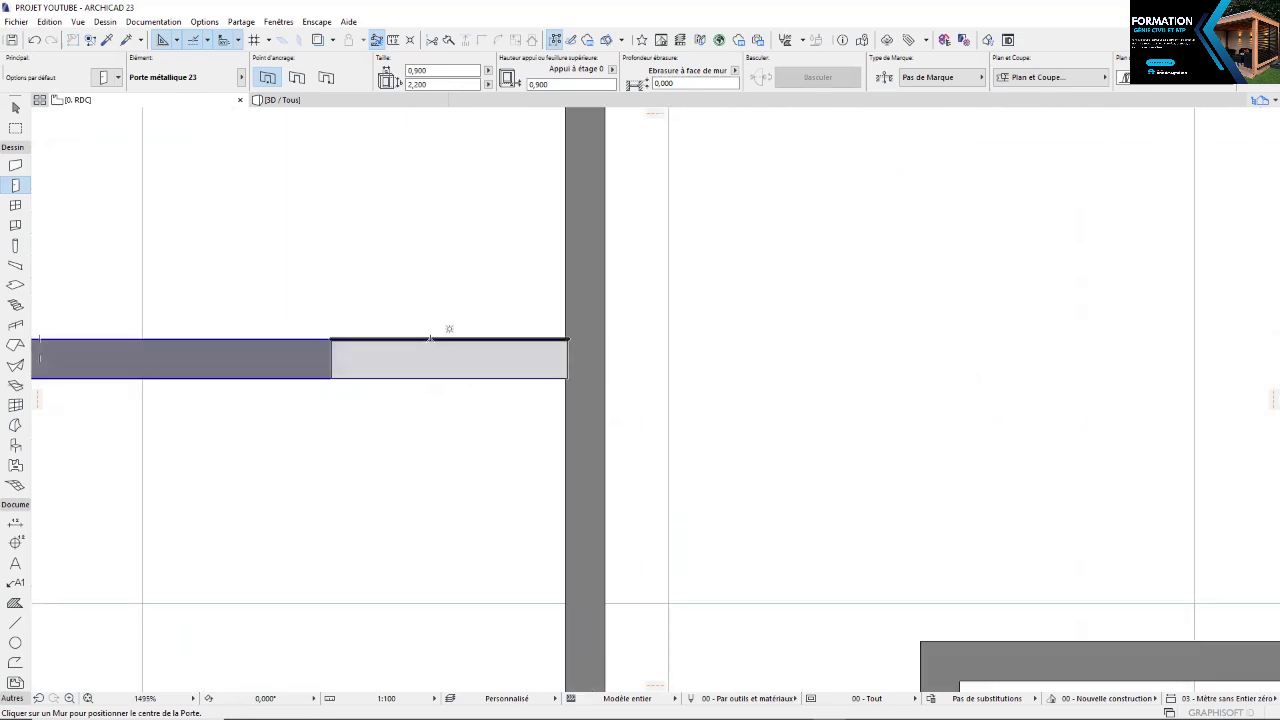
{"action": "left_click", "coordinate": [434, 341]}
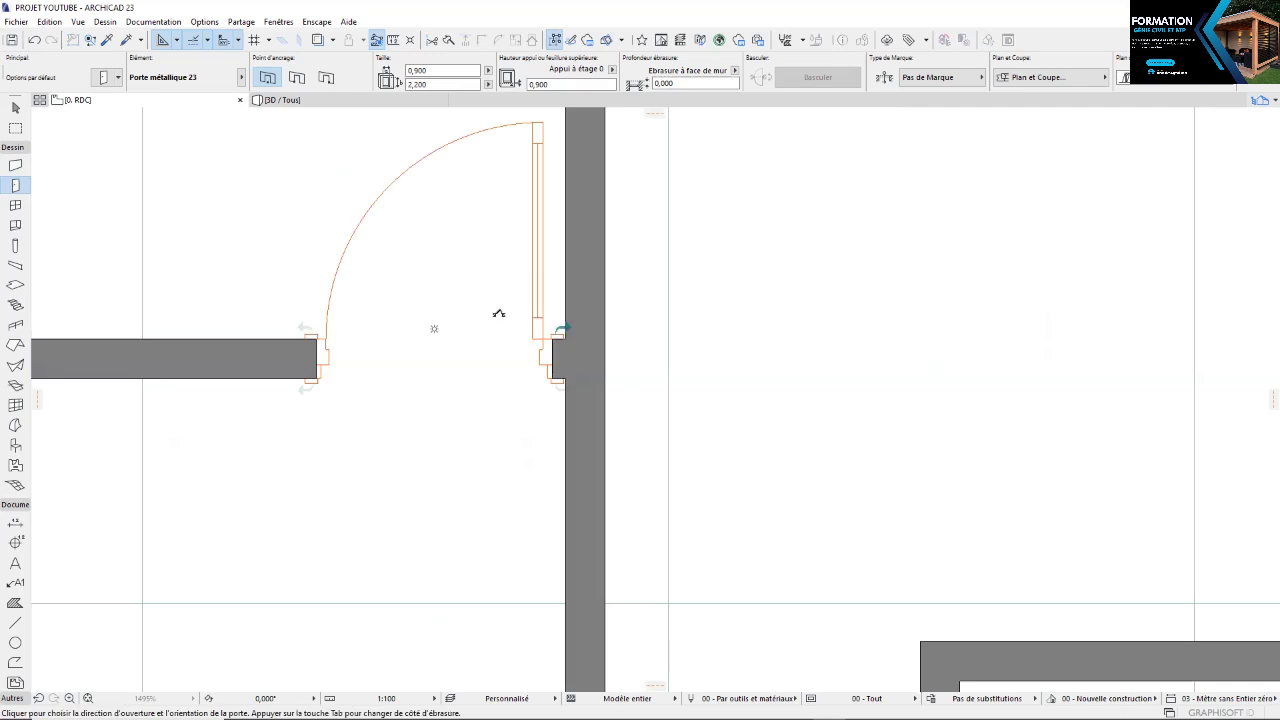
Move the upper-left room's door along its wall so its casing edge meets the face of the long dividing wall
{"action": "scroll", "coordinate": [509, 348], "scroll_direction": "up", "scroll_amount": 5}
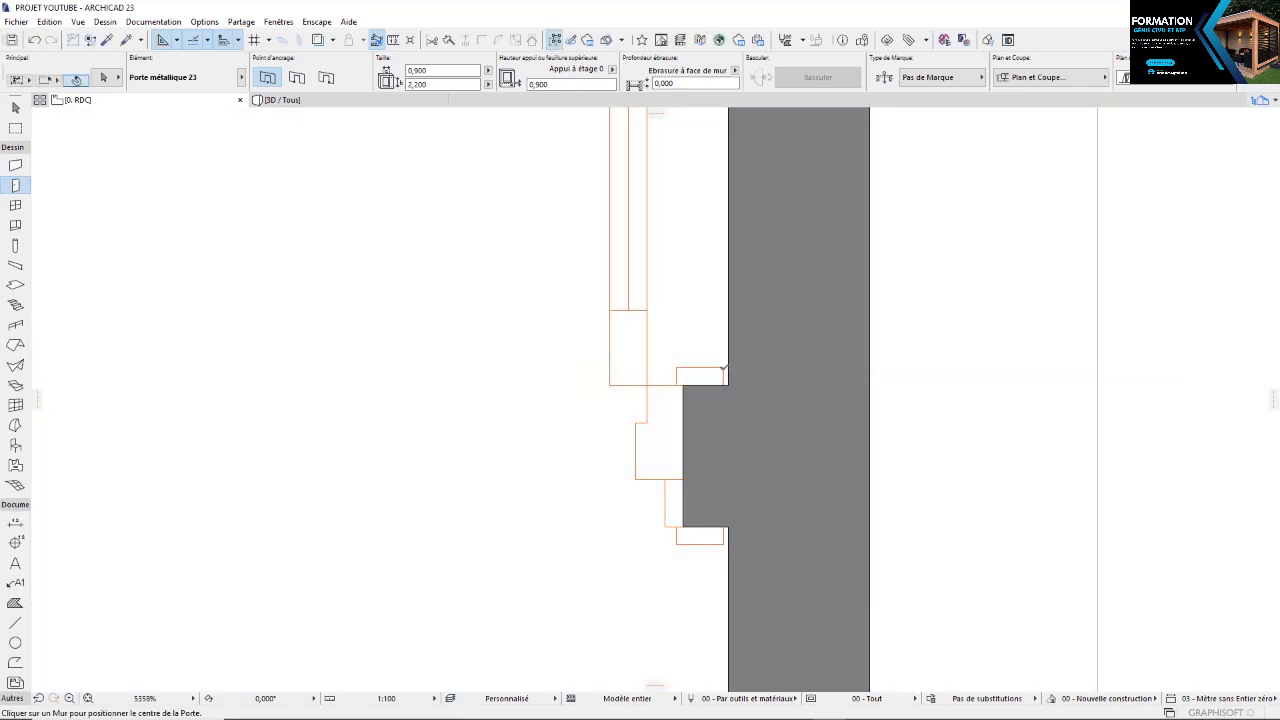
{"action": "left_click", "coordinate": [716, 396], "text": "shift"}
{"action": "key", "text": "ctrl+d"}
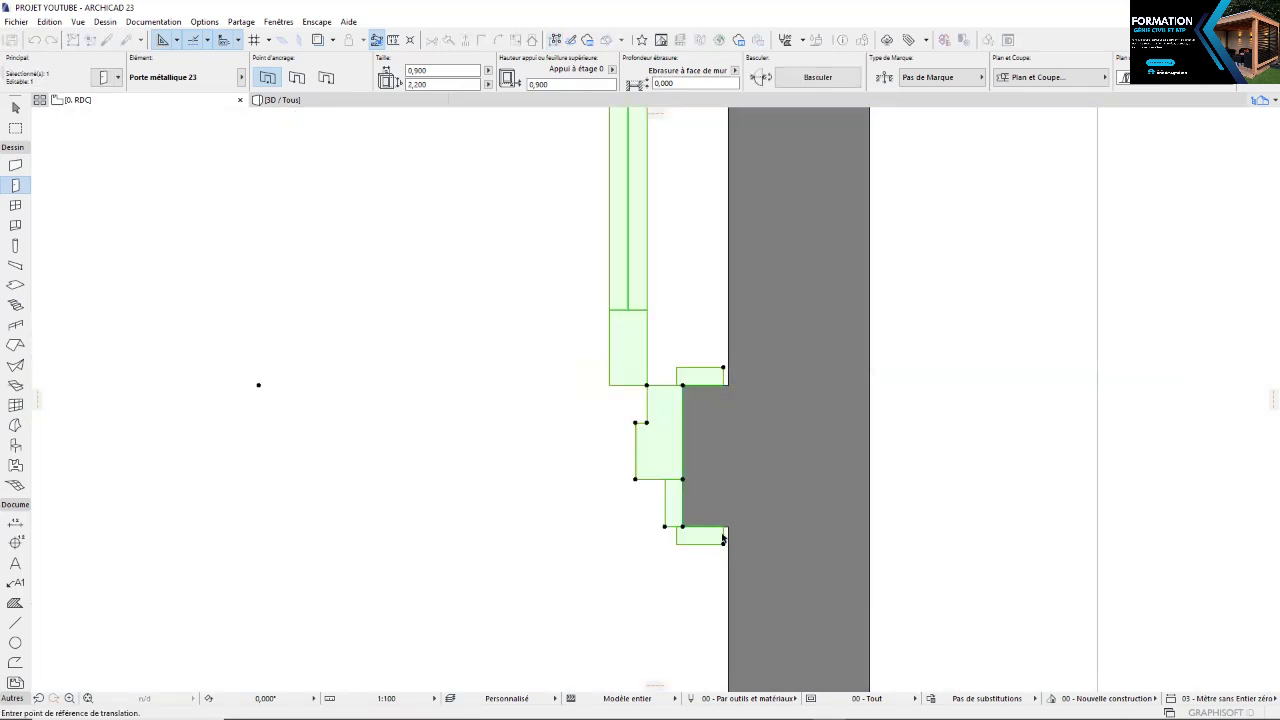
{"action": "scroll", "coordinate": [724, 530], "scroll_direction": "up", "scroll_amount": 3}
{"action": "left_click", "coordinate": [723, 496]}
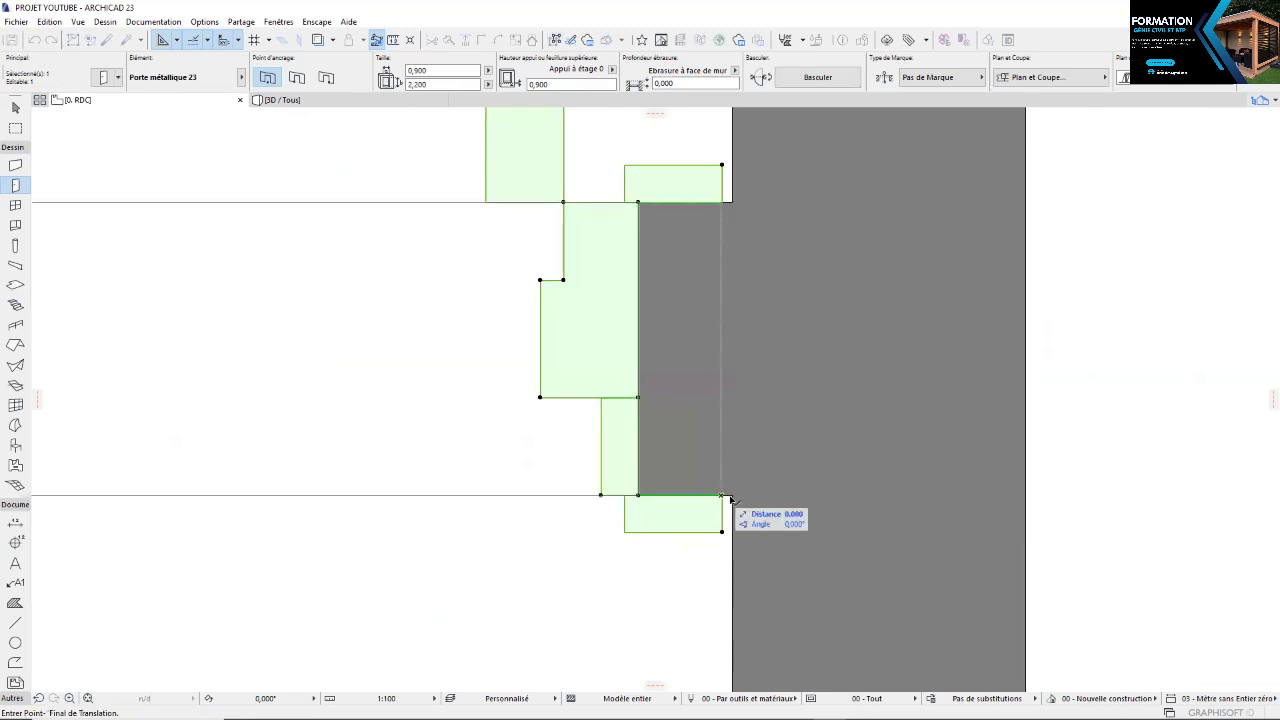
Set the default width of the Porte métallique 23 door to 0.800 m
{"action": "key", "text": "Escape"}
{"action": "key", "text": "Escape"}
{"action": "scroll", "coordinate": [507, 443], "scroll_direction": "down", "scroll_amount": 6}
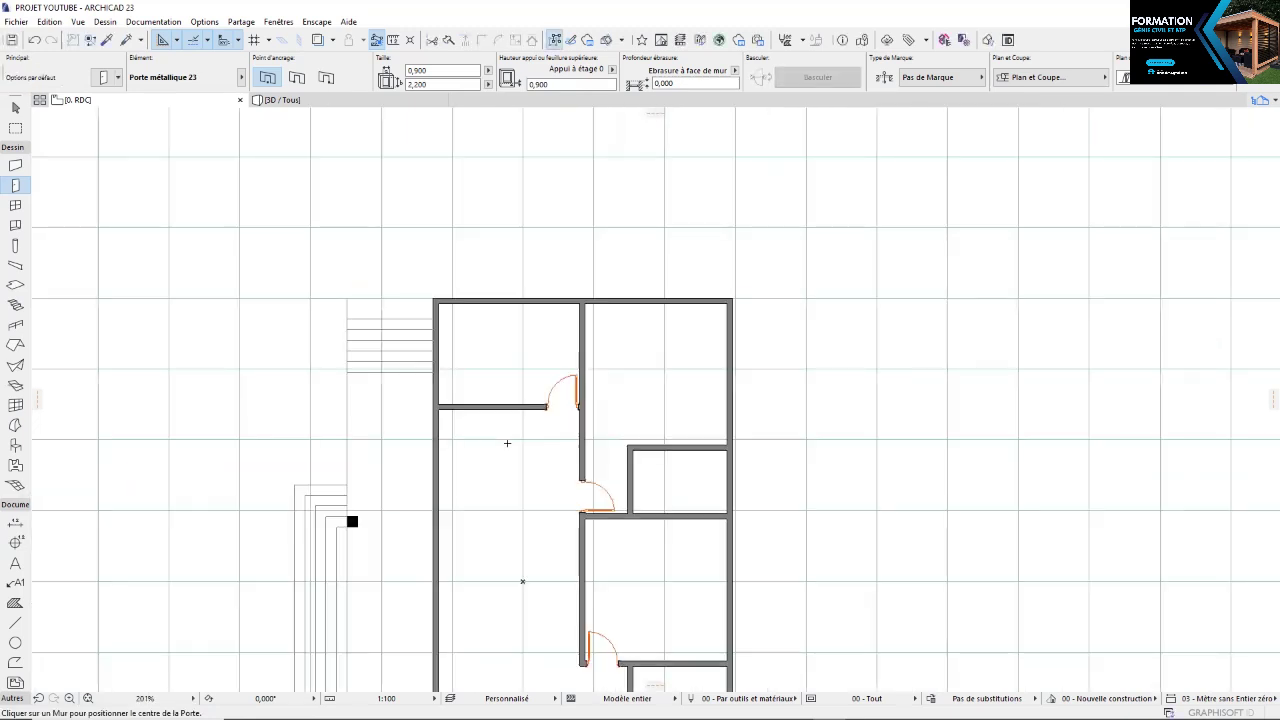
{"action": "middle_click_drag", "start_coordinate": [555, 508], "coordinate": [563, 449]}
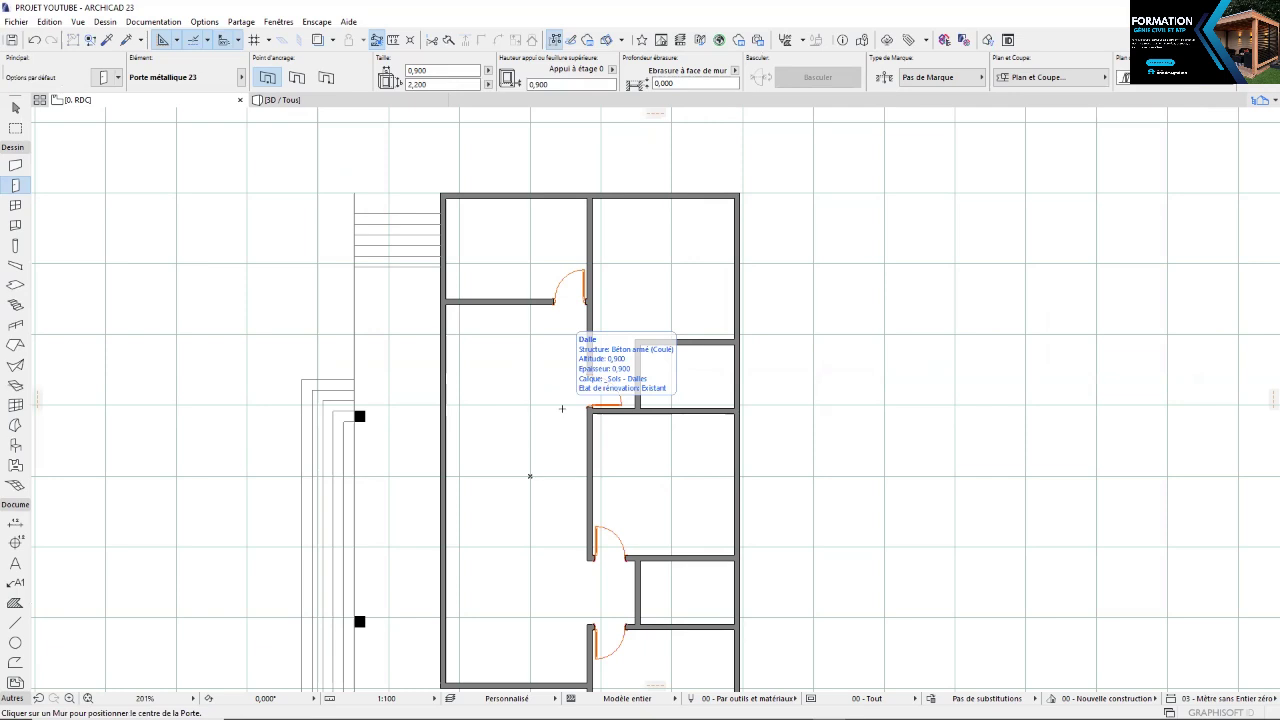
{"action": "scroll", "coordinate": [546, 458], "scroll_direction": "down", "scroll_amount": 2}
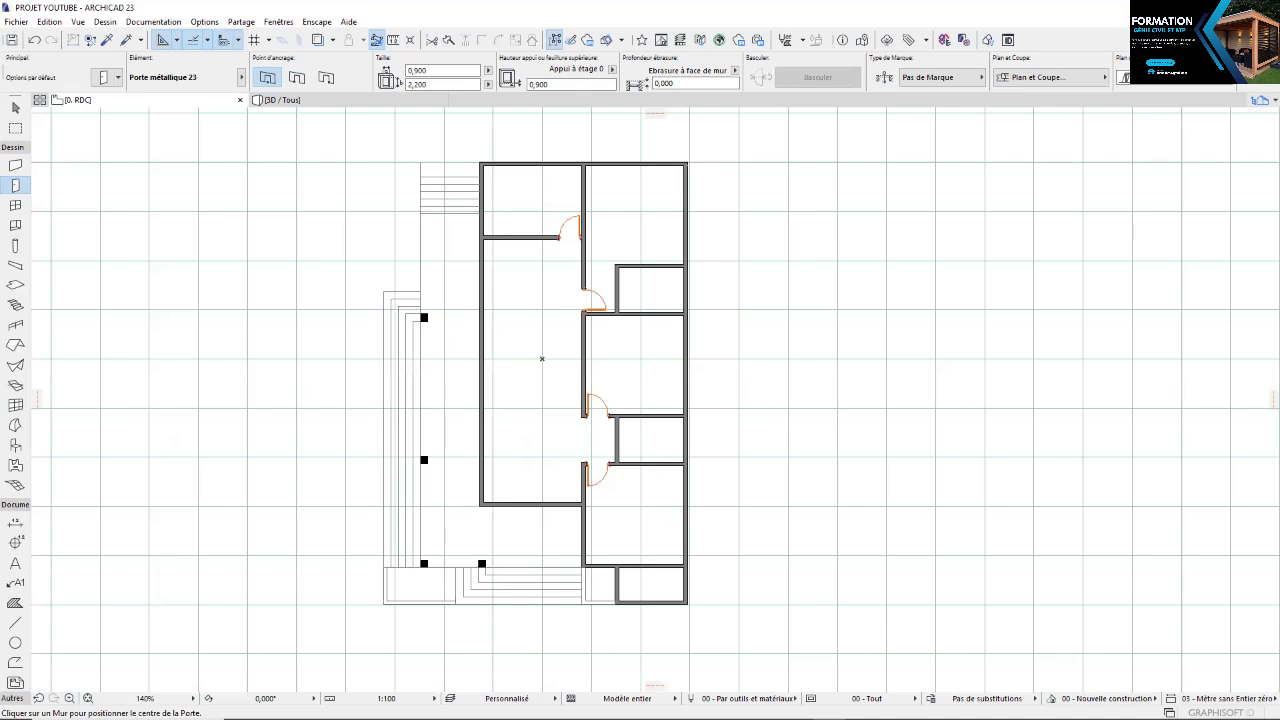
{"action": "left_click", "coordinate": [15, 188]}
{"action": "double_click", "coordinate": [15, 188]}
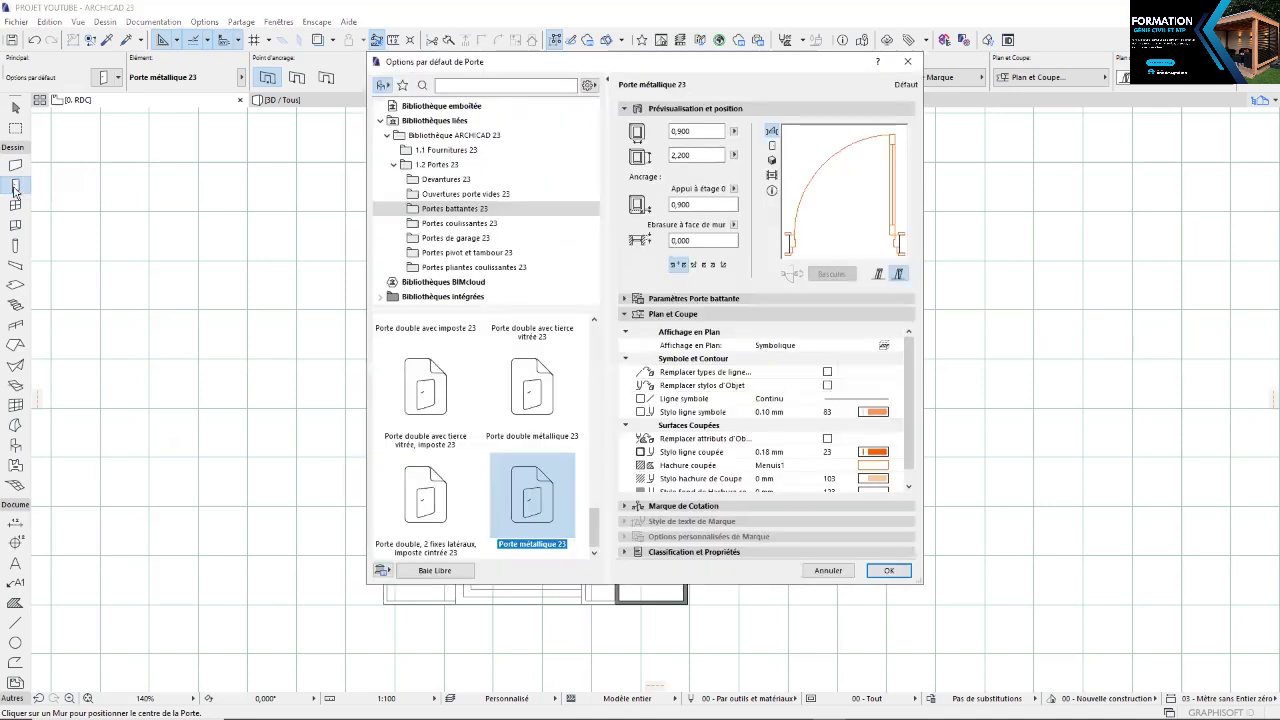
{"action": "left_click", "coordinate": [680, 131]}
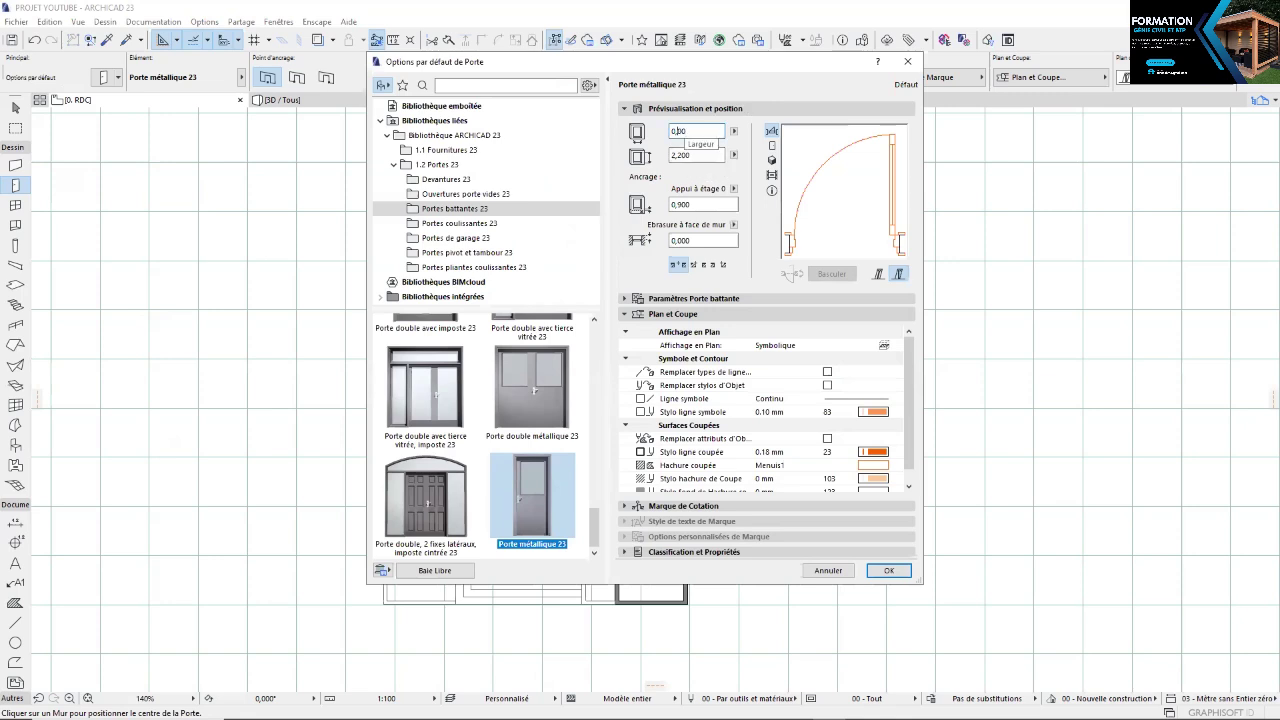
{"action": "left_click", "coordinate": [889, 570]}
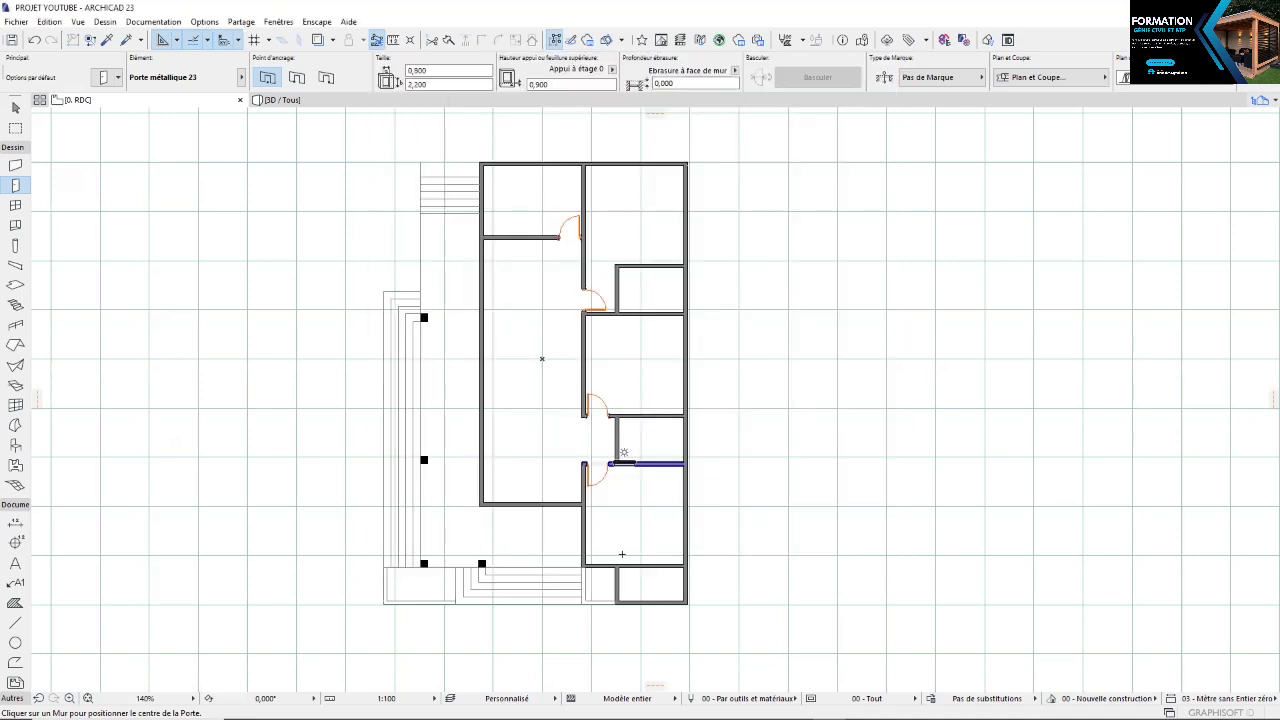
Place the 0.800 m metal door in the wall above the plan's lower-right small room, beside the outer wall, swinging into that room
{"action": "scroll", "coordinate": [627, 587], "scroll_direction": "up", "scroll_amount": 3}
{"action": "scroll", "coordinate": [651, 529], "scroll_direction": "up", "scroll_amount": 2}
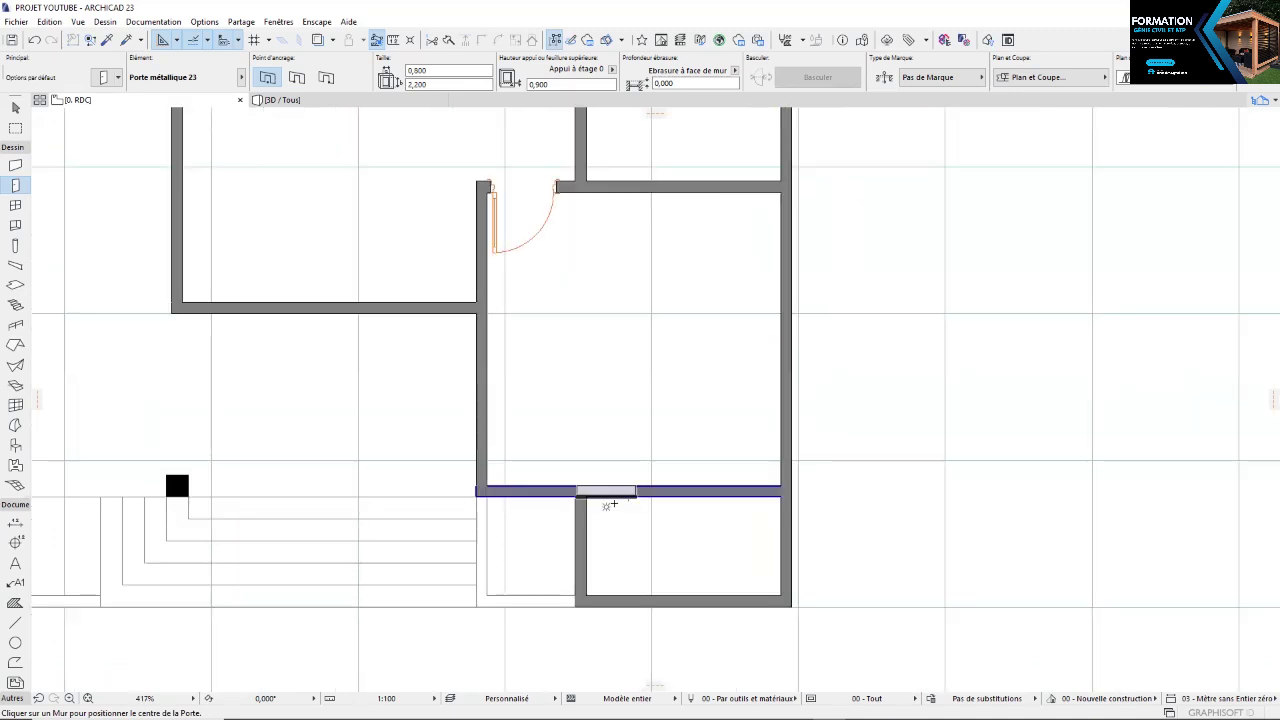
{"action": "scroll", "coordinate": [603, 505], "scroll_direction": "up", "scroll_amount": 2}
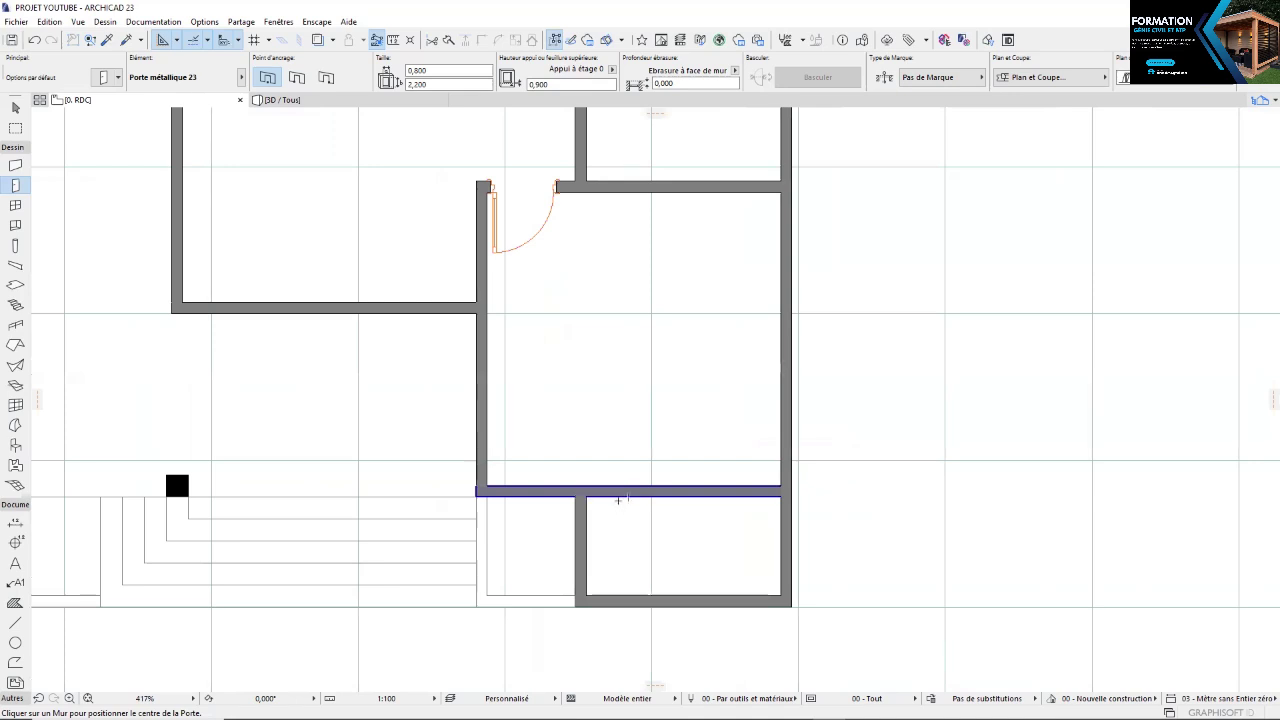
{"action": "left_click", "coordinate": [618, 497]}
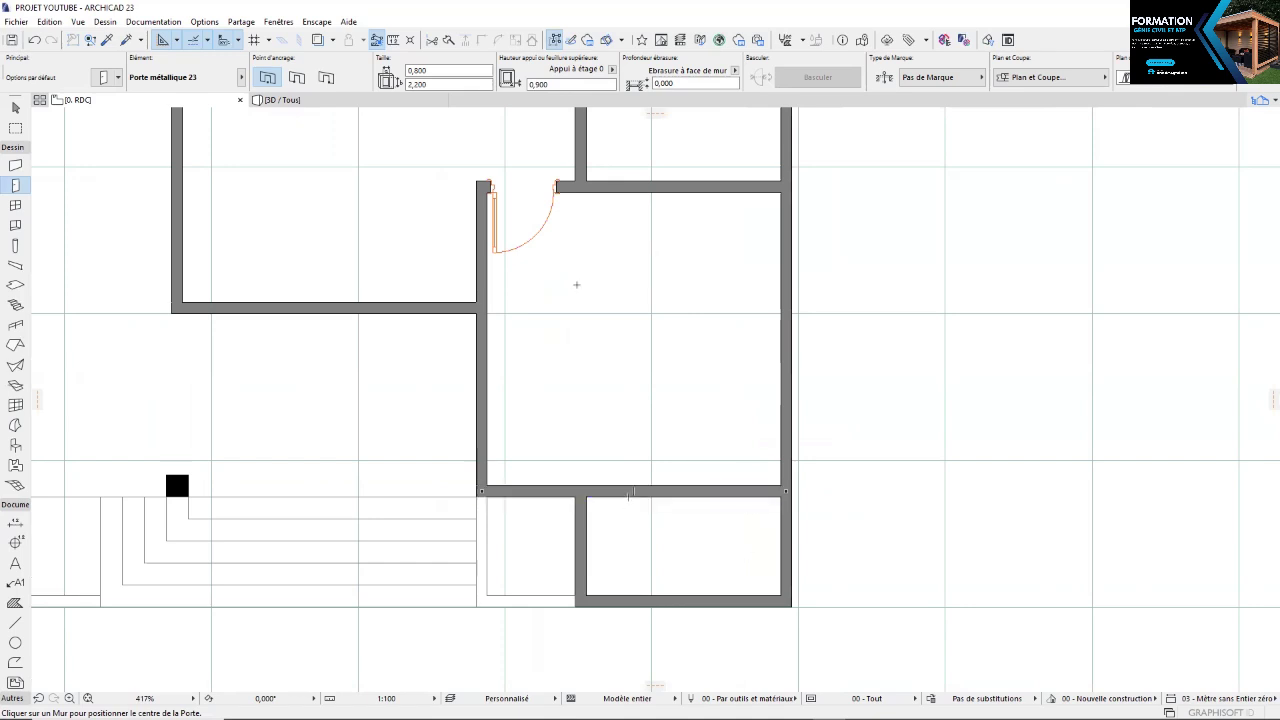
{"action": "scroll", "coordinate": [753, 528], "scroll_direction": "up", "scroll_amount": 2}
{"action": "middle_click_drag", "start_coordinate": [756, 521], "coordinate": [776, 401]}
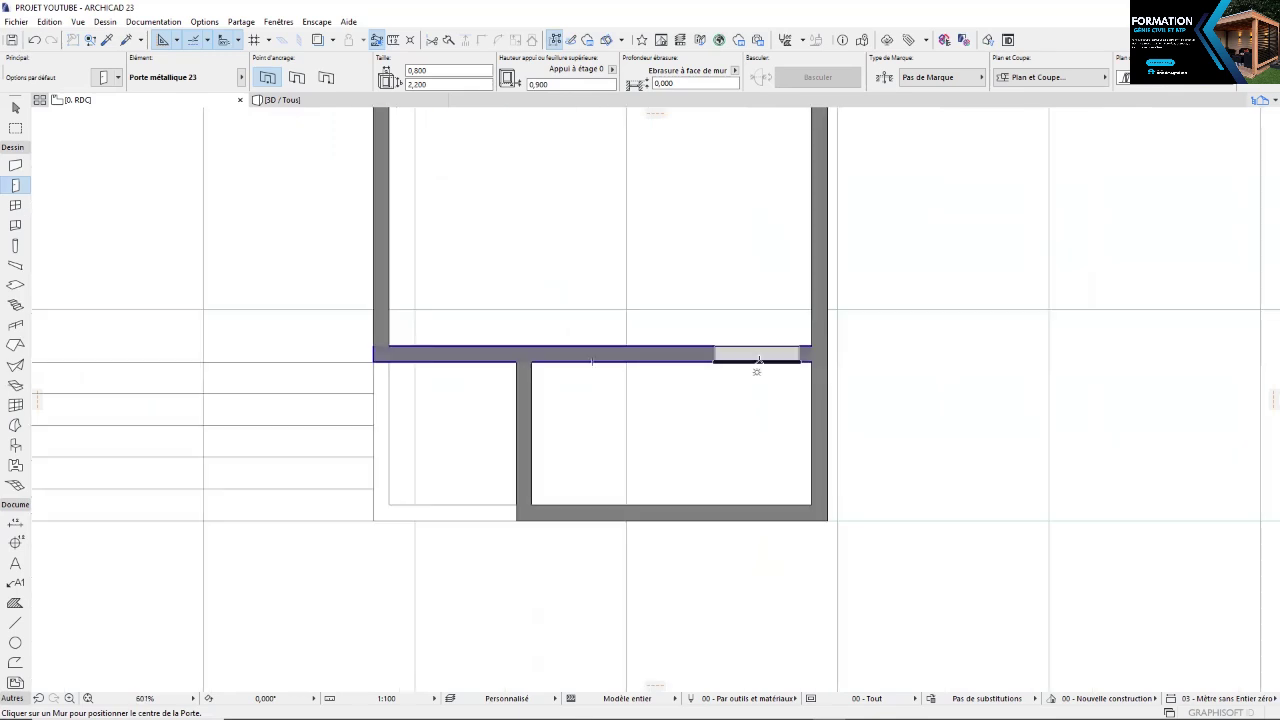
{"action": "scroll", "coordinate": [770, 356], "scroll_direction": "up", "scroll_amount": 3}
{"action": "left_click", "coordinate": [770, 360]}
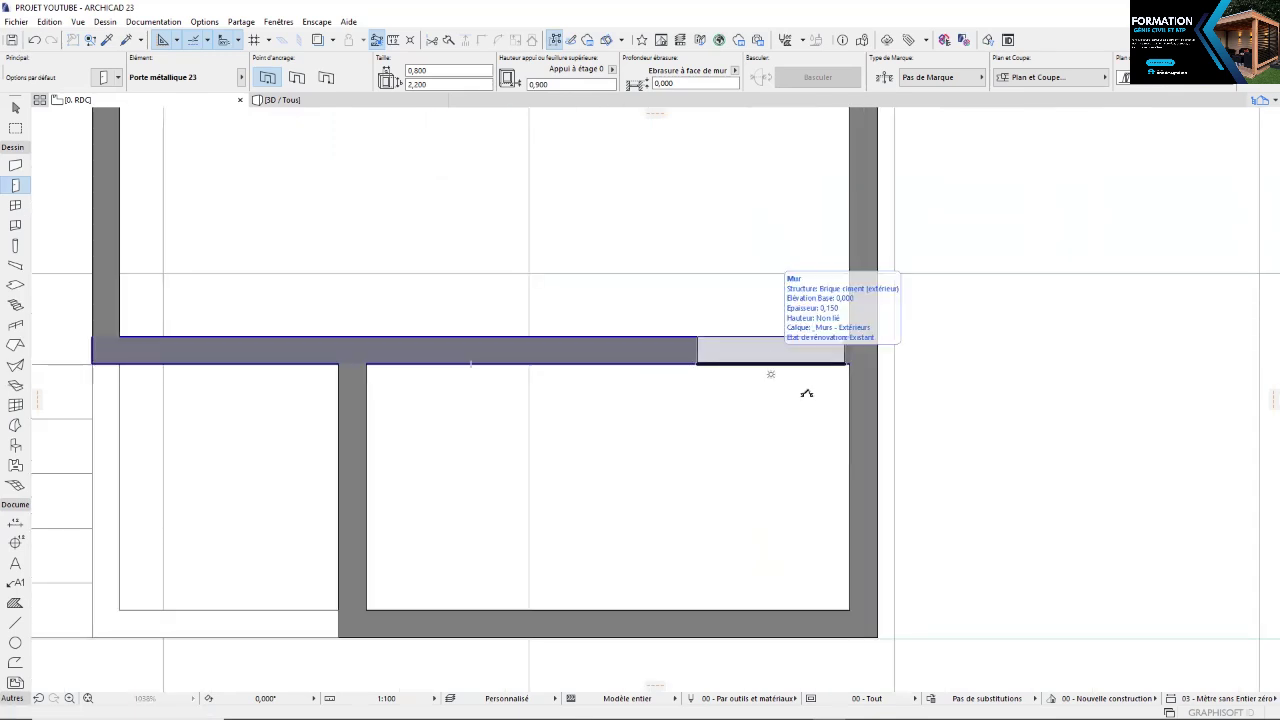
{"action": "left_click", "coordinate": [850, 348]}
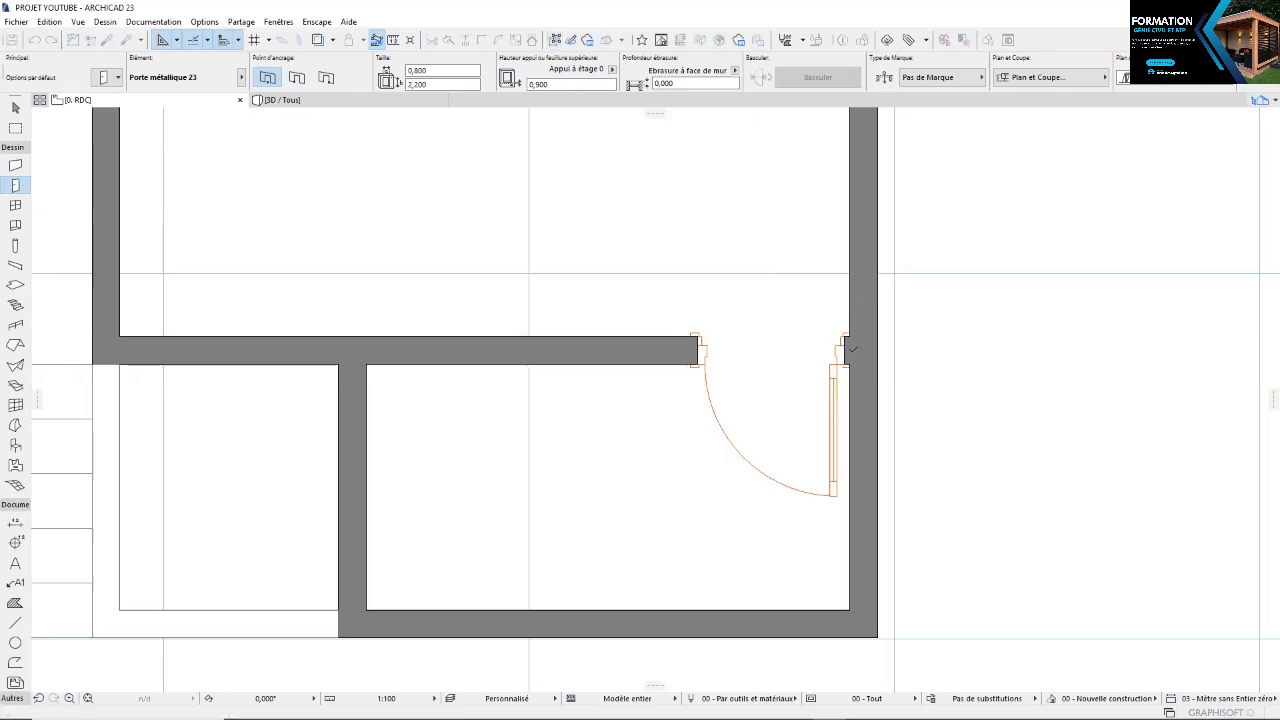
{"action": "scroll", "coordinate": [853, 352], "scroll_direction": "up", "scroll_amount": 4}
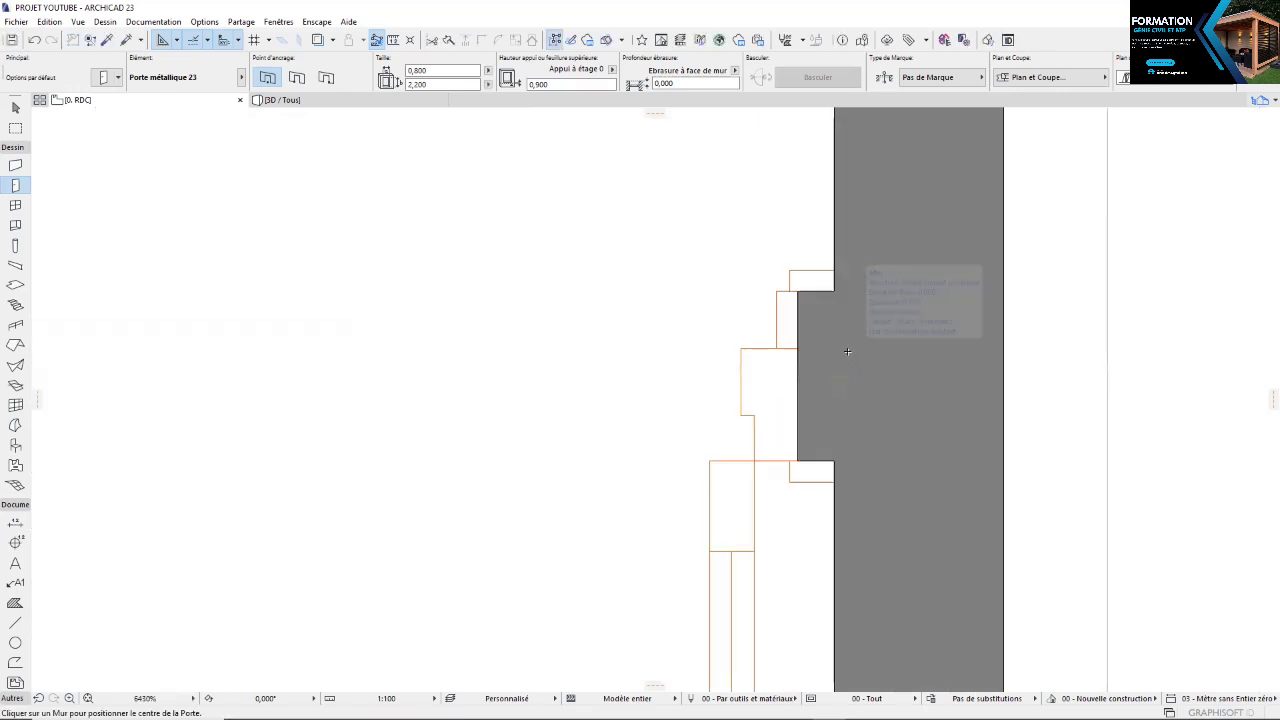
Examine the ground-floor plan for rooms that still need a door
{"action": "scroll", "coordinate": [847, 351], "scroll_direction": "down", "scroll_amount": 3}
{"action": "scroll", "coordinate": [848, 351], "scroll_direction": "down", "scroll_amount": 6}
{"action": "middle_click_drag", "start_coordinate": [801, 312], "coordinate": [668, 494]}
{"action": "scroll", "coordinate": [597, 274], "scroll_direction": "down", "scroll_amount": 3}
{"action": "middle_click_drag", "start_coordinate": [600, 278], "coordinate": [568, 412]}
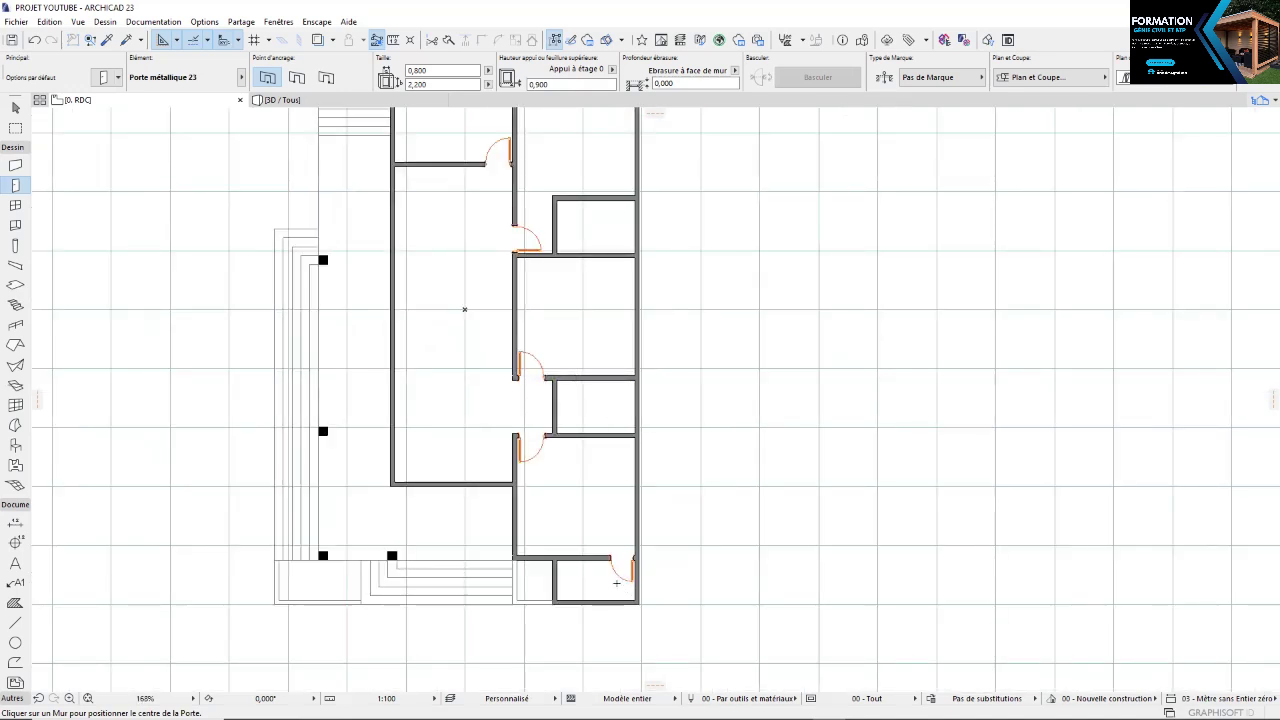
{"action": "scroll", "coordinate": [600, 570], "scroll_direction": "down", "scroll_amount": 2}
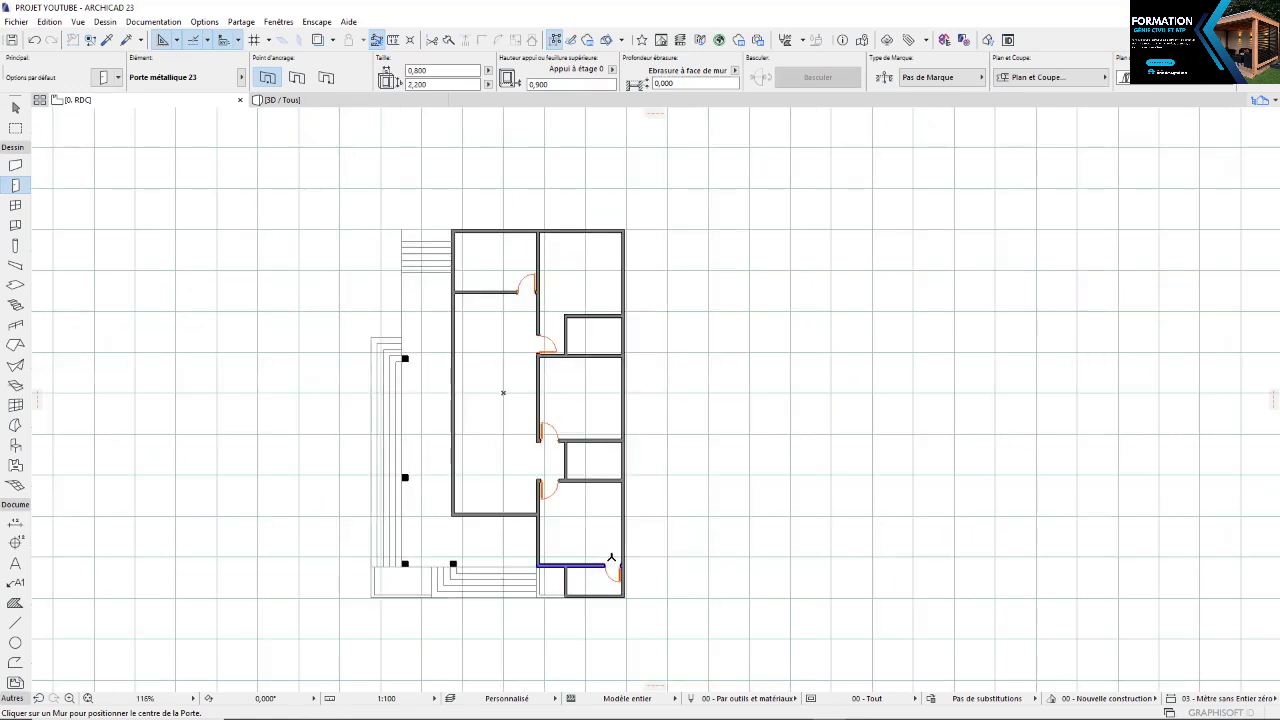
{"action": "scroll", "coordinate": [625, 595], "scroll_direction": "up", "scroll_amount": 4}
{"action": "scroll", "coordinate": [627, 597], "scroll_direction": "up", "scroll_amount": 2}
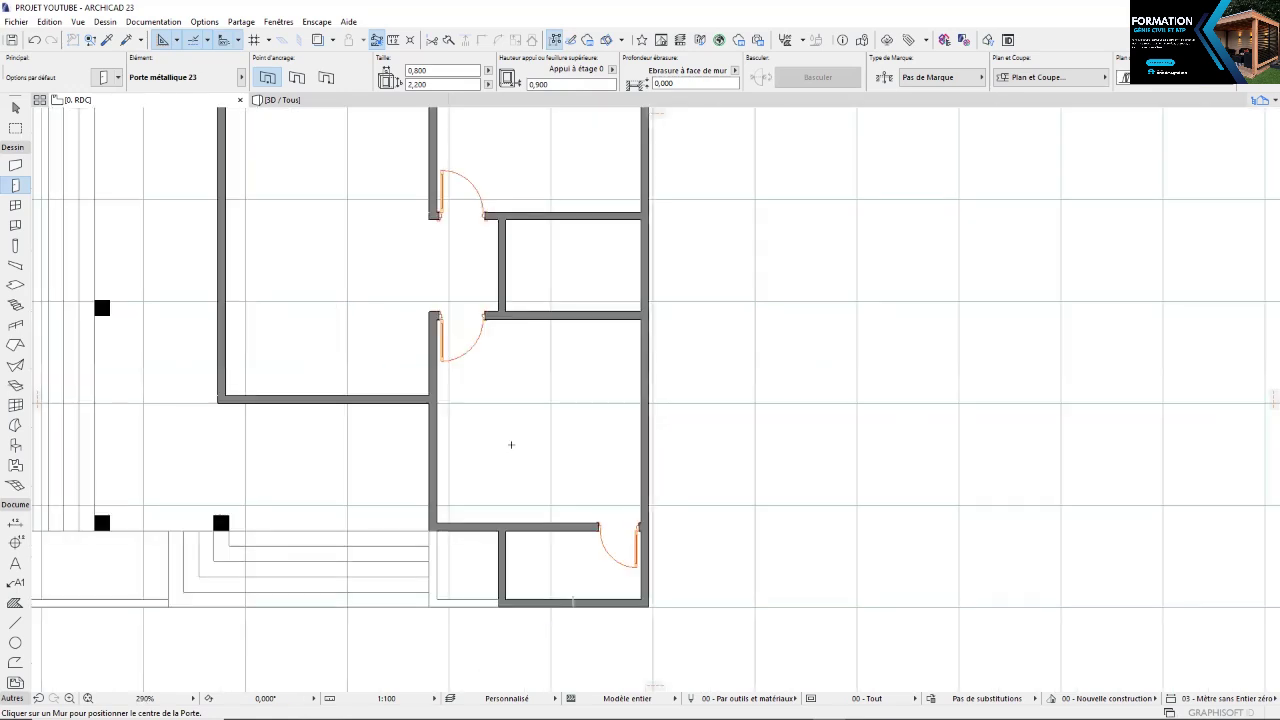
{"action": "scroll", "coordinate": [524, 477], "scroll_direction": "down", "scroll_amount": 2}
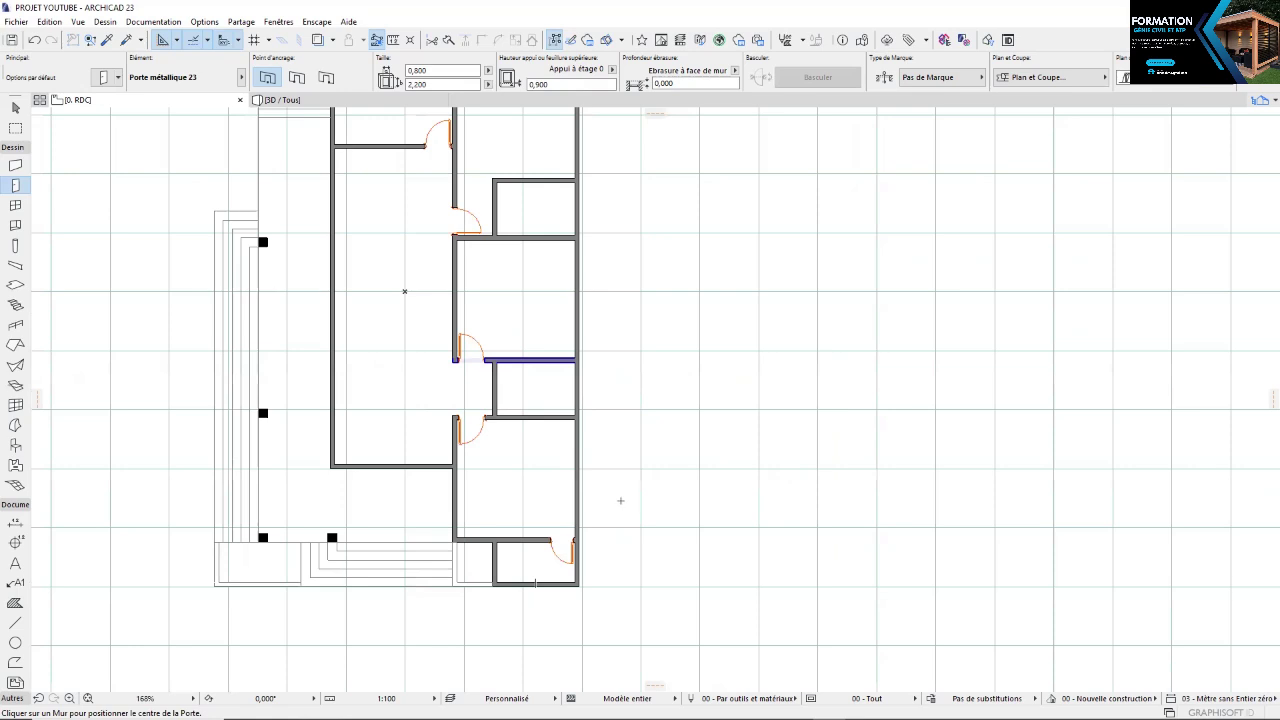
{"action": "scroll", "coordinate": [632, 383], "scroll_direction": "up", "scroll_amount": 1}
{"action": "scroll", "coordinate": [620, 477], "scroll_direction": "down", "scroll_amount": 3}
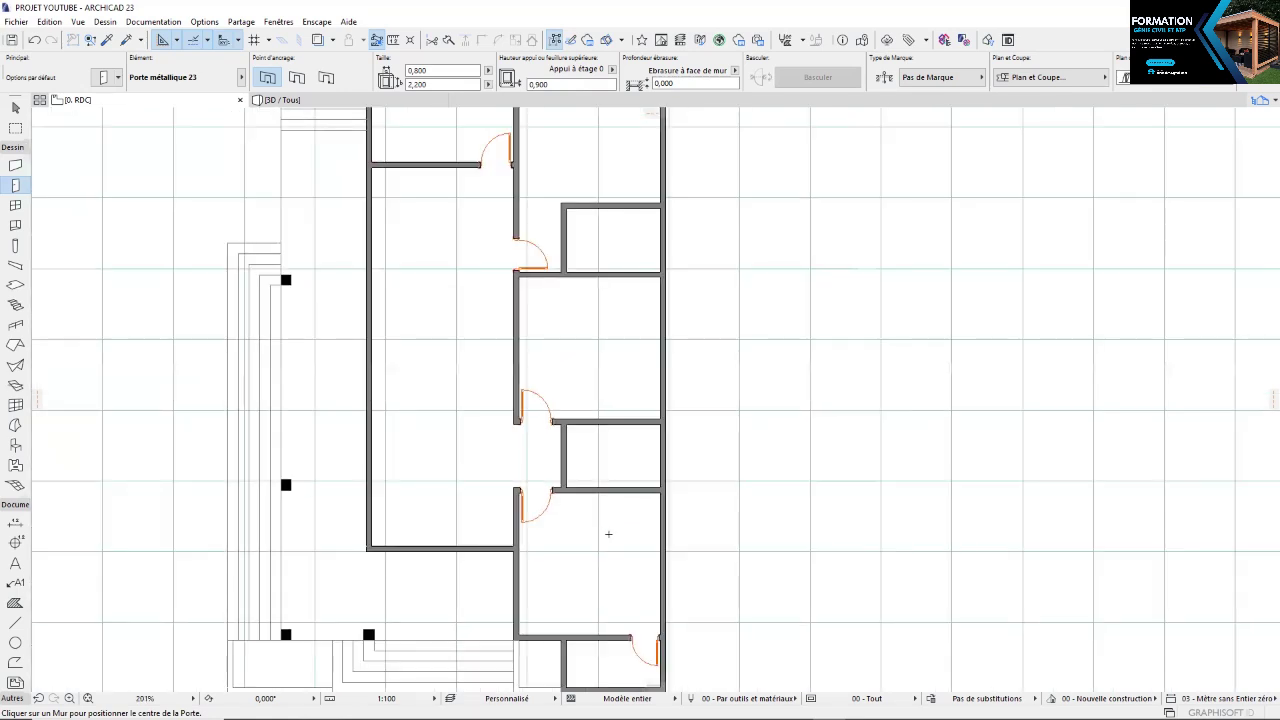
{"action": "scroll", "coordinate": [586, 517], "scroll_direction": "up", "scroll_amount": 1}
{"action": "scroll", "coordinate": [586, 517], "scroll_direction": "up", "scroll_amount": 1}
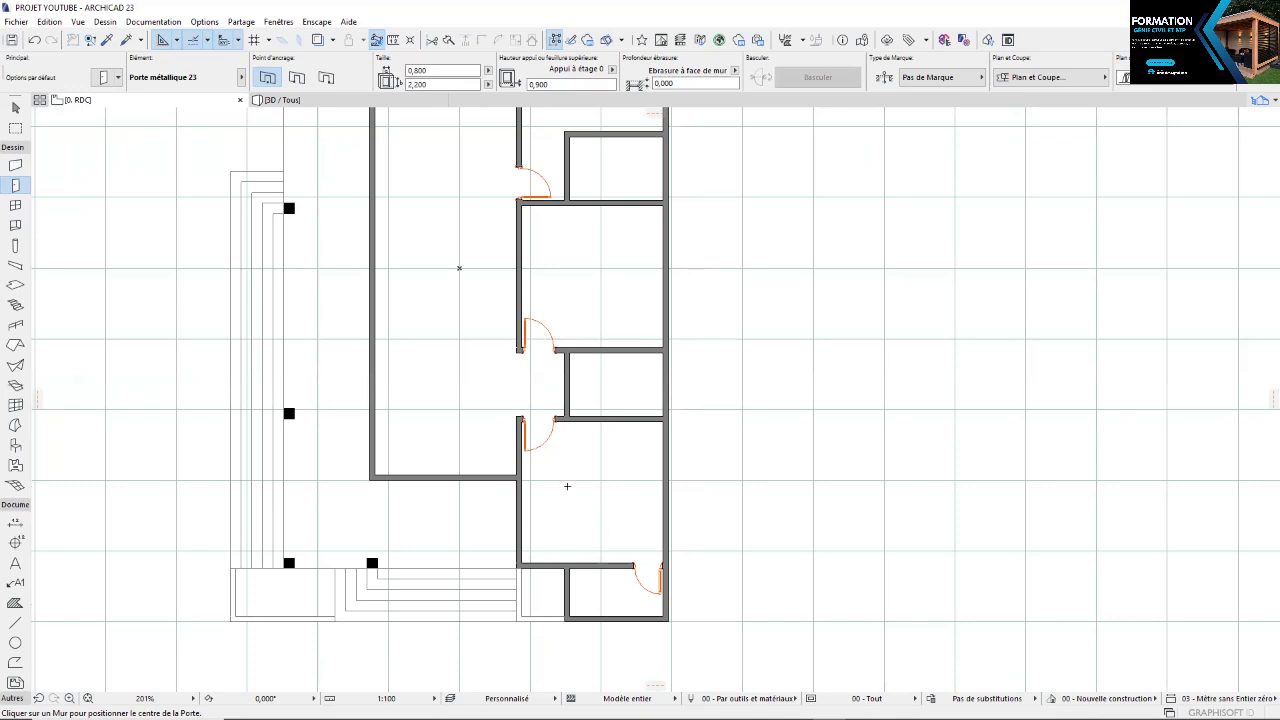
{"action": "scroll", "coordinate": [550, 420], "scroll_direction": "down", "scroll_amount": 2}
{"action": "scroll", "coordinate": [582, 530], "scroll_direction": "up", "scroll_amount": 3}
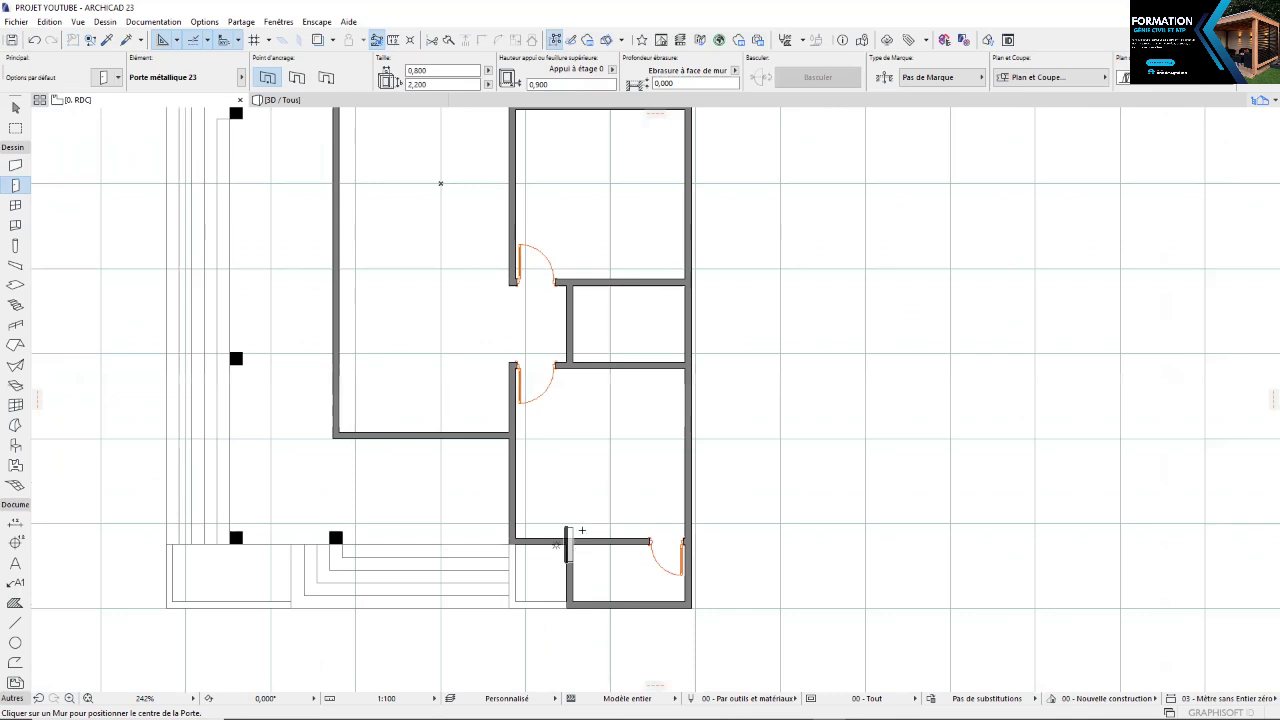
{"action": "scroll", "coordinate": [582, 530], "scroll_direction": "down", "scroll_amount": 2}
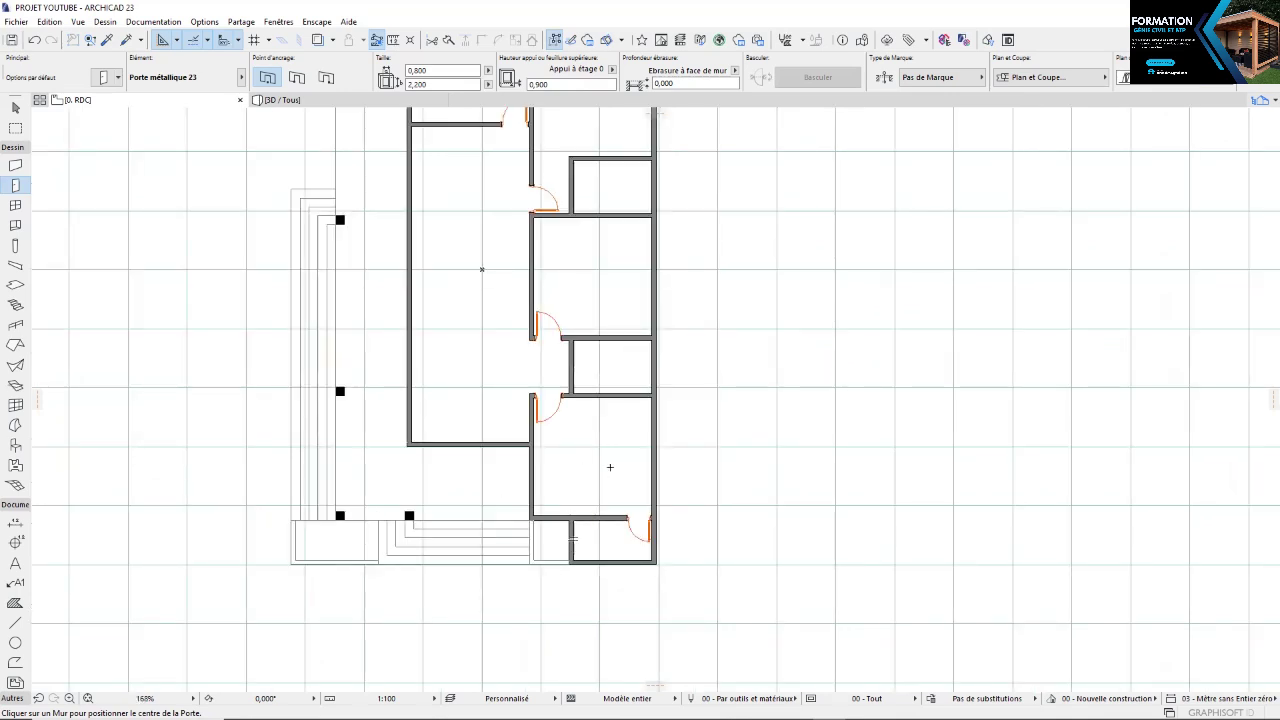
{"action": "scroll", "coordinate": [600, 297], "scroll_direction": "down", "scroll_amount": 2}
{"action": "middle_click_drag", "start_coordinate": [622, 422], "coordinate": [617, 572]}
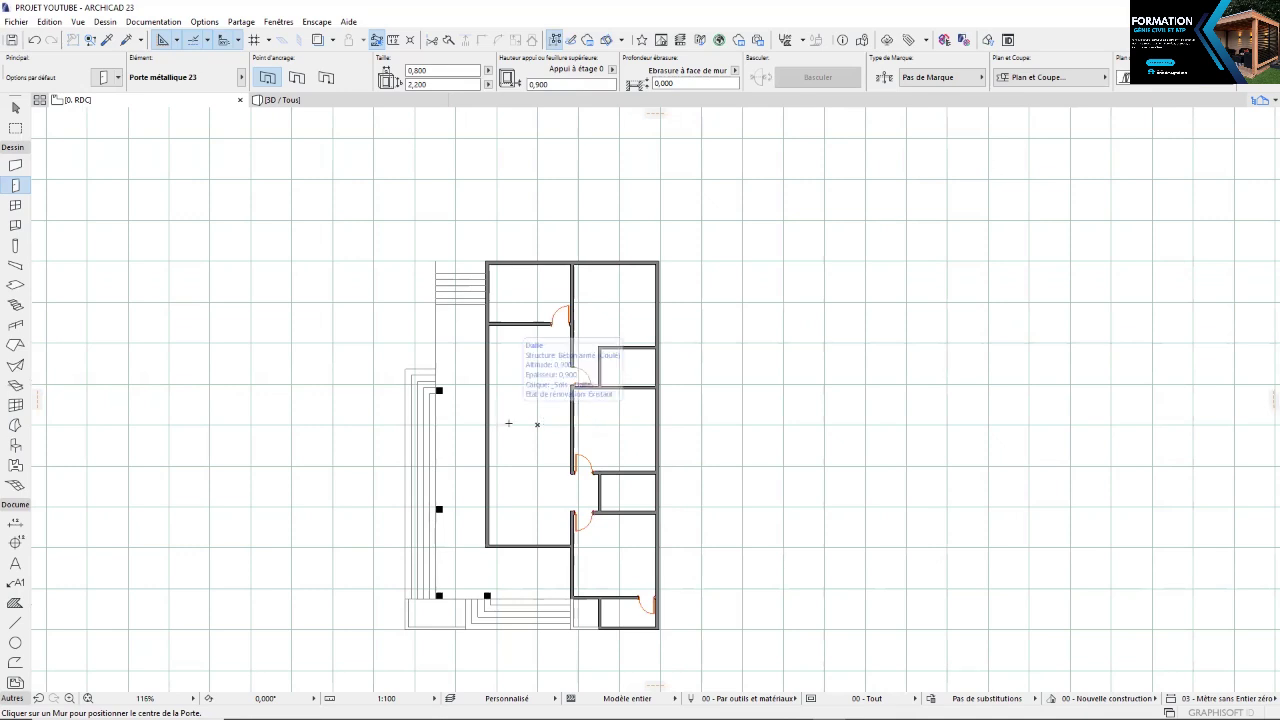
Place a 0.800 m metal door in the upper wall of the middle small room, beside the right outer wall, swinging into that room
{"action": "scroll", "coordinate": [645, 450], "scroll_direction": "up", "scroll_amount": 3}
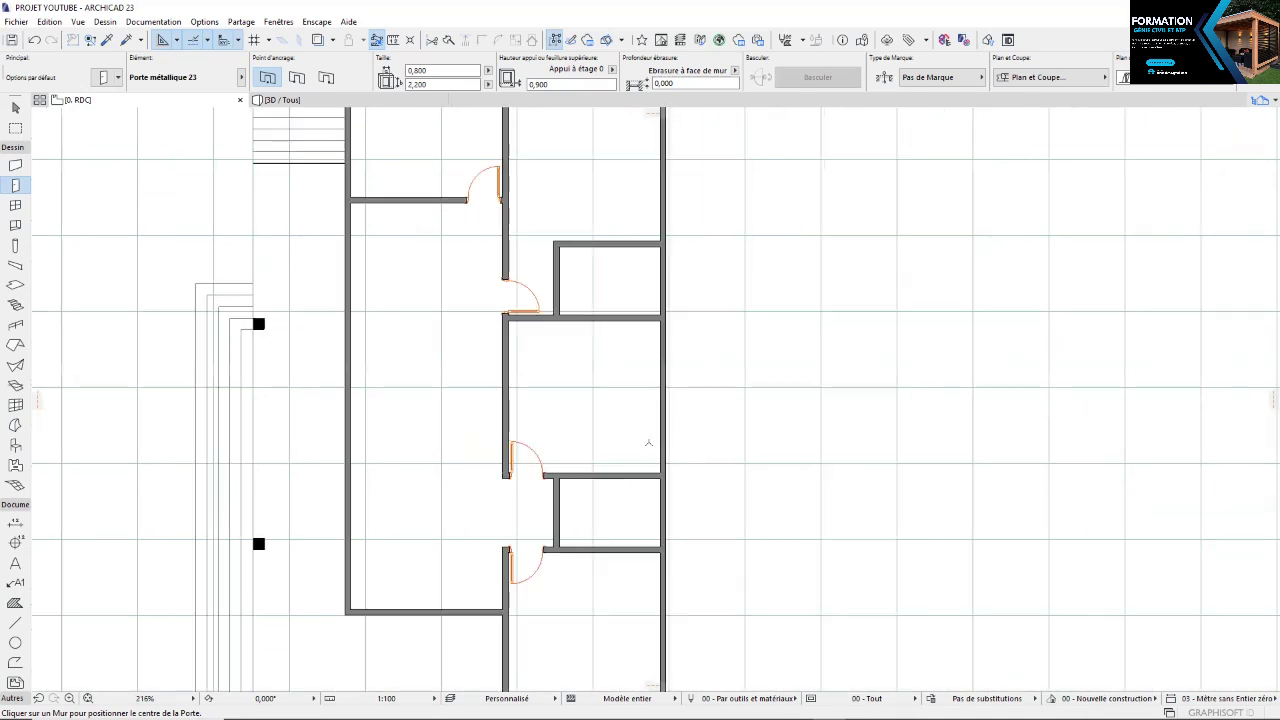
{"action": "scroll", "coordinate": [643, 447], "scroll_direction": "up", "scroll_amount": 3}
{"action": "scroll", "coordinate": [634, 436], "scroll_direction": "up", "scroll_amount": 3}
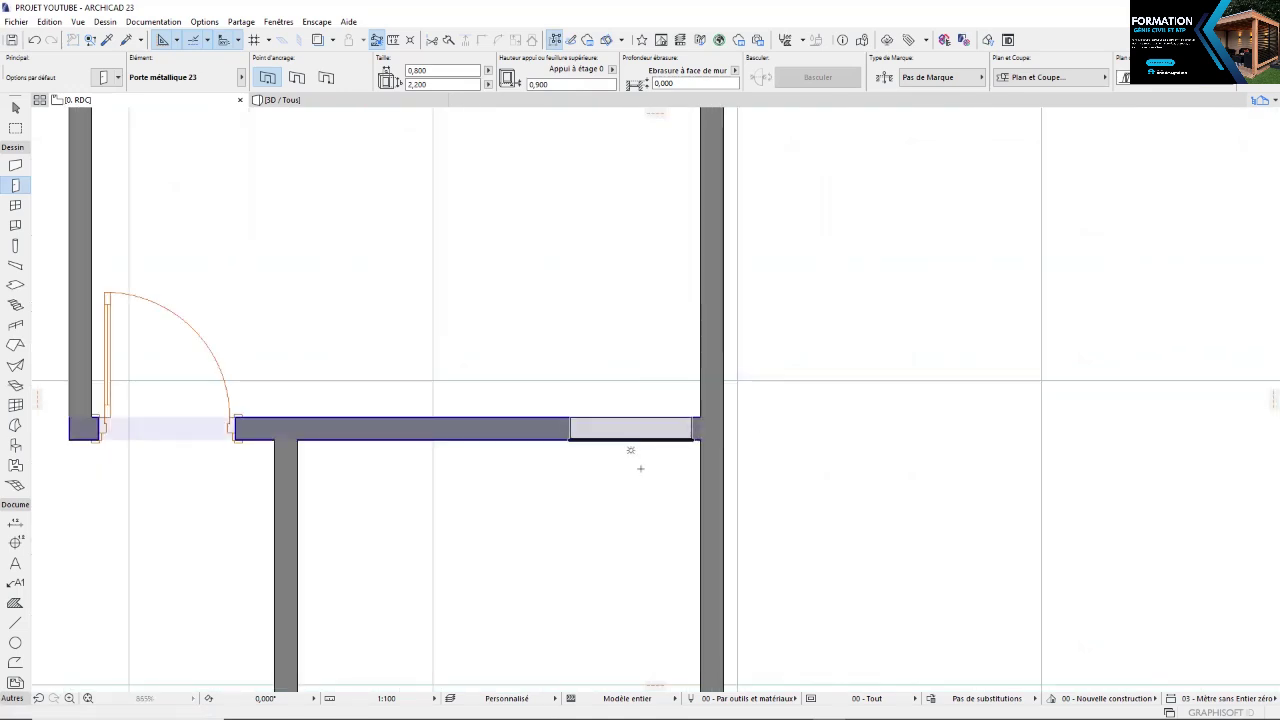
{"action": "left_click", "coordinate": [633, 450]}
{"action": "left_click", "coordinate": [684, 474]}
{"action": "scroll", "coordinate": [674, 450], "scroll_direction": "up", "scroll_amount": 2}
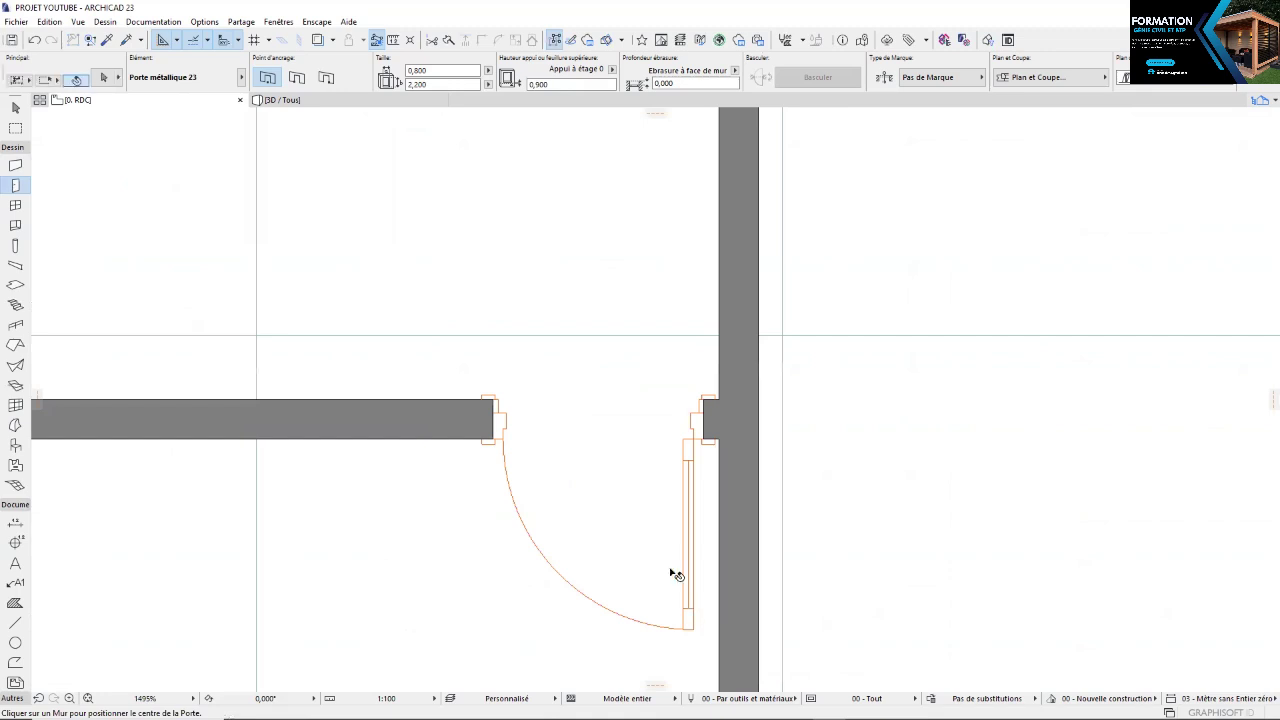
Move the middle small room's door 0.015 m to the right so its frame meets the outer wall's inner face
{"action": "left_click", "coordinate": [680, 399], "text": "shift"}
{"action": "middle_click_drag", "start_coordinate": [680, 399], "coordinate": [669, 314]}
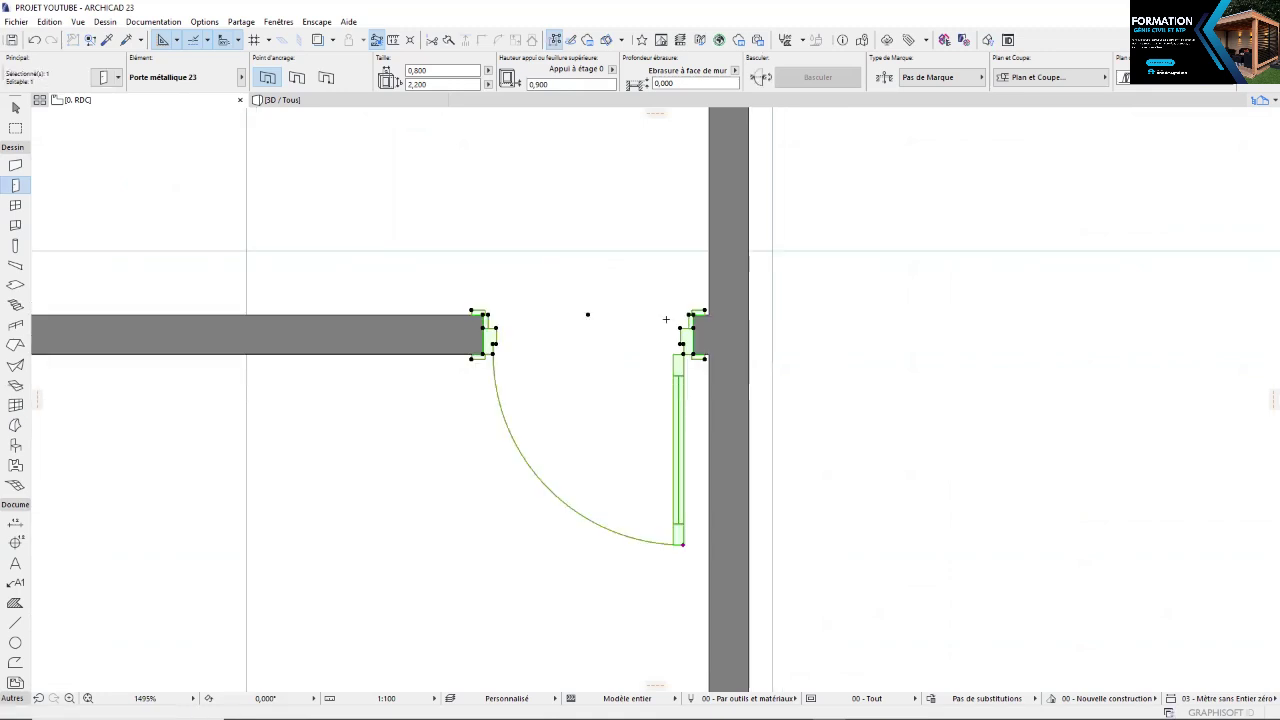
{"action": "key", "text": "ctrl+d"}
{"action": "scroll", "coordinate": [704, 318], "scroll_direction": "up", "scroll_amount": 4}
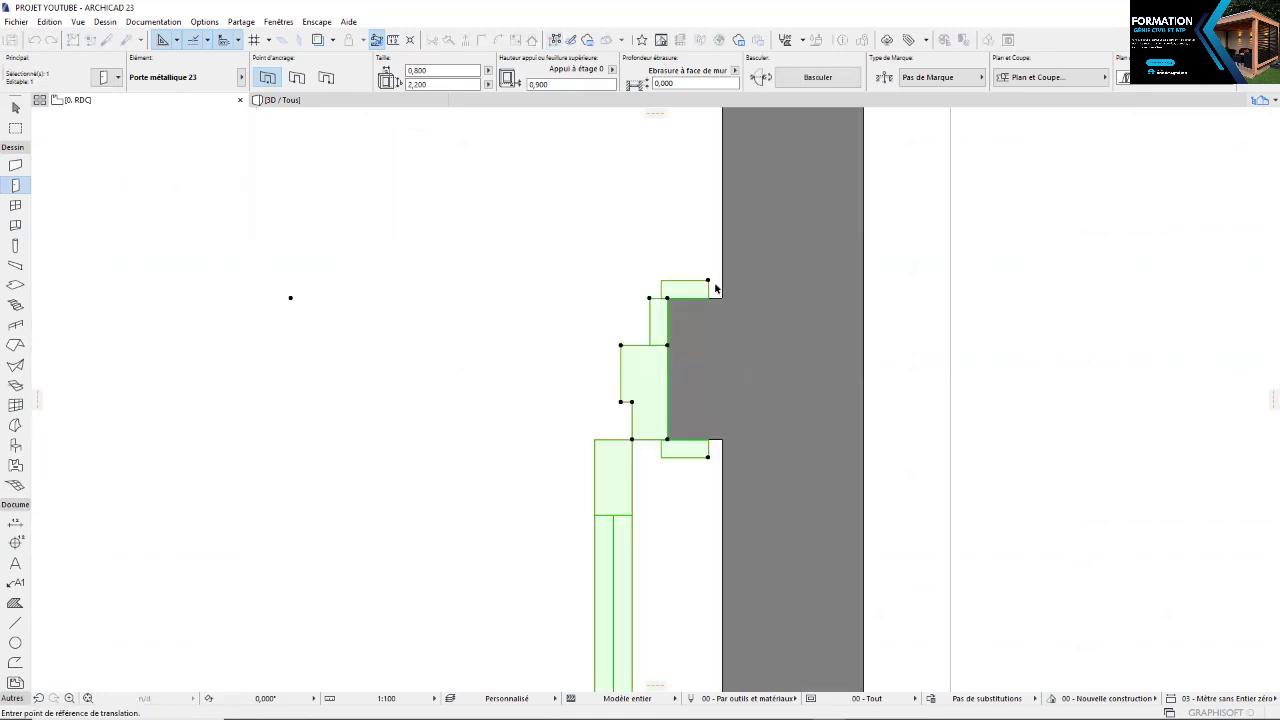
{"action": "left_click", "coordinate": [710, 282]}
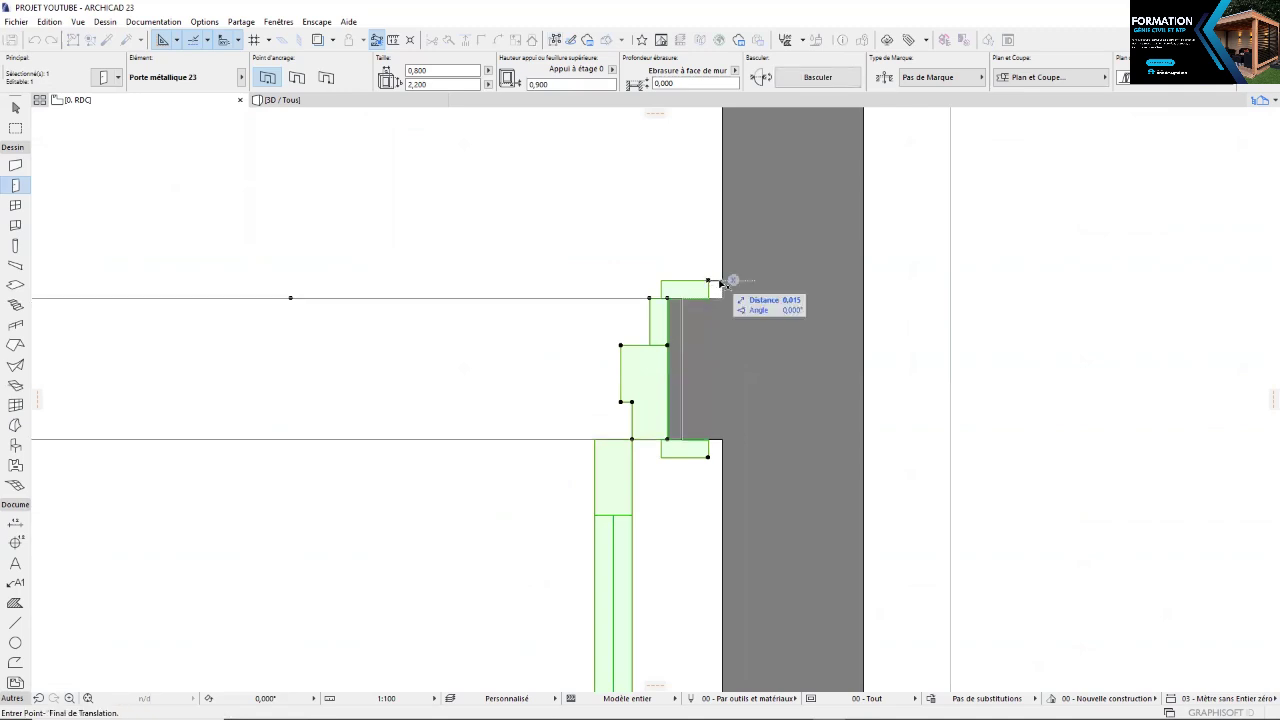
{"action": "left_click", "coordinate": [722, 284]}
{"action": "key", "text": "Escape"}
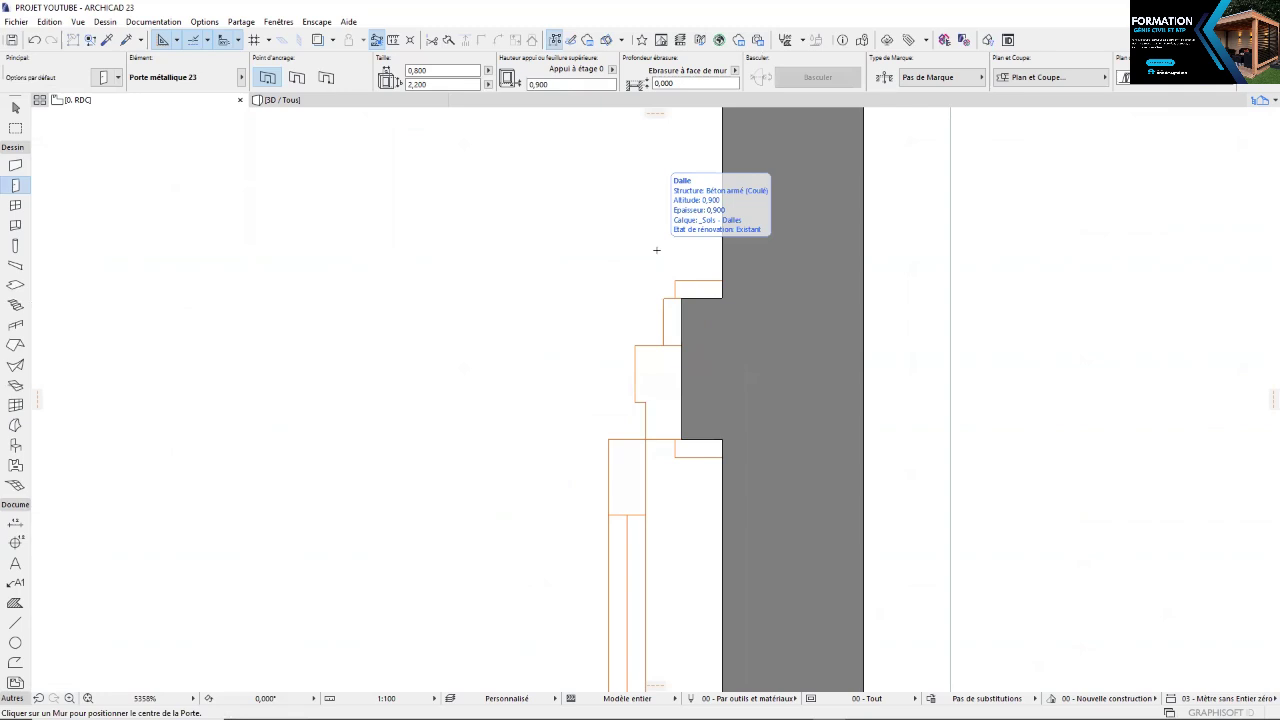
Examine the plan around the upper small room and its neighbouring doors to judge where its door fits
{"action": "scroll", "coordinate": [660, 281], "scroll_direction": "down", "scroll_amount": 10}
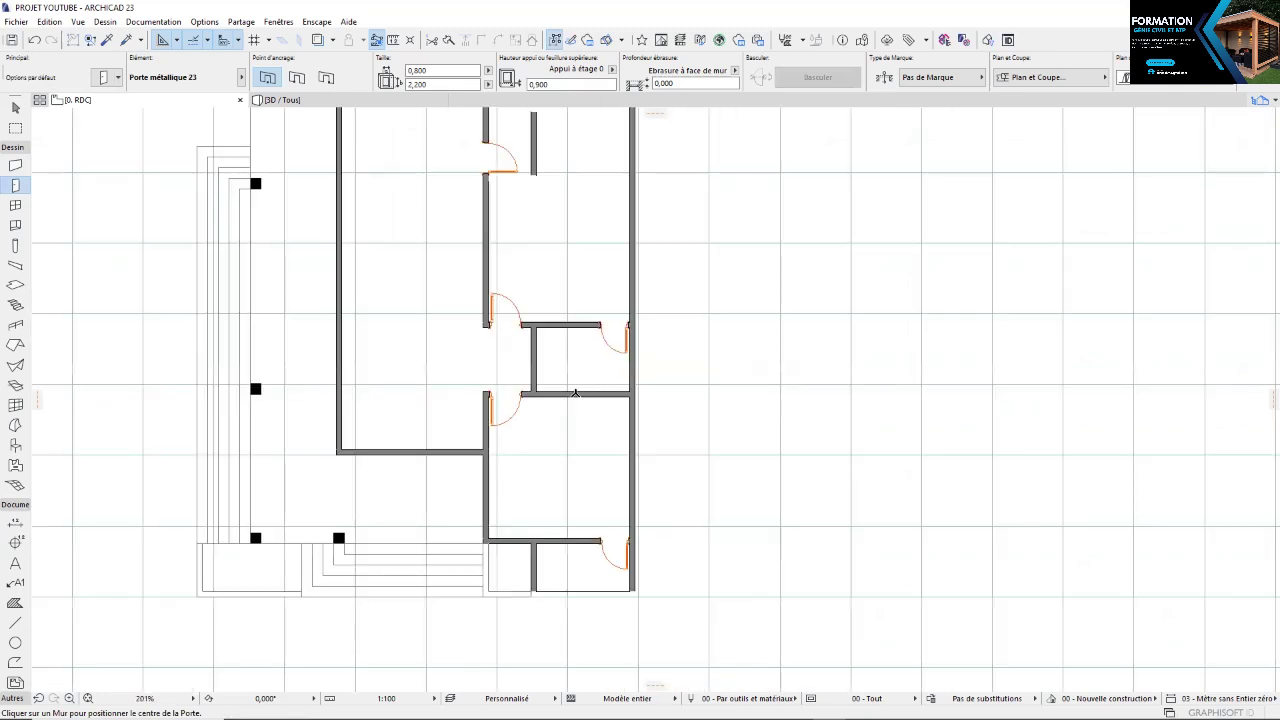
{"action": "scroll", "coordinate": [582, 395], "scroll_direction": "down", "scroll_amount": 1}
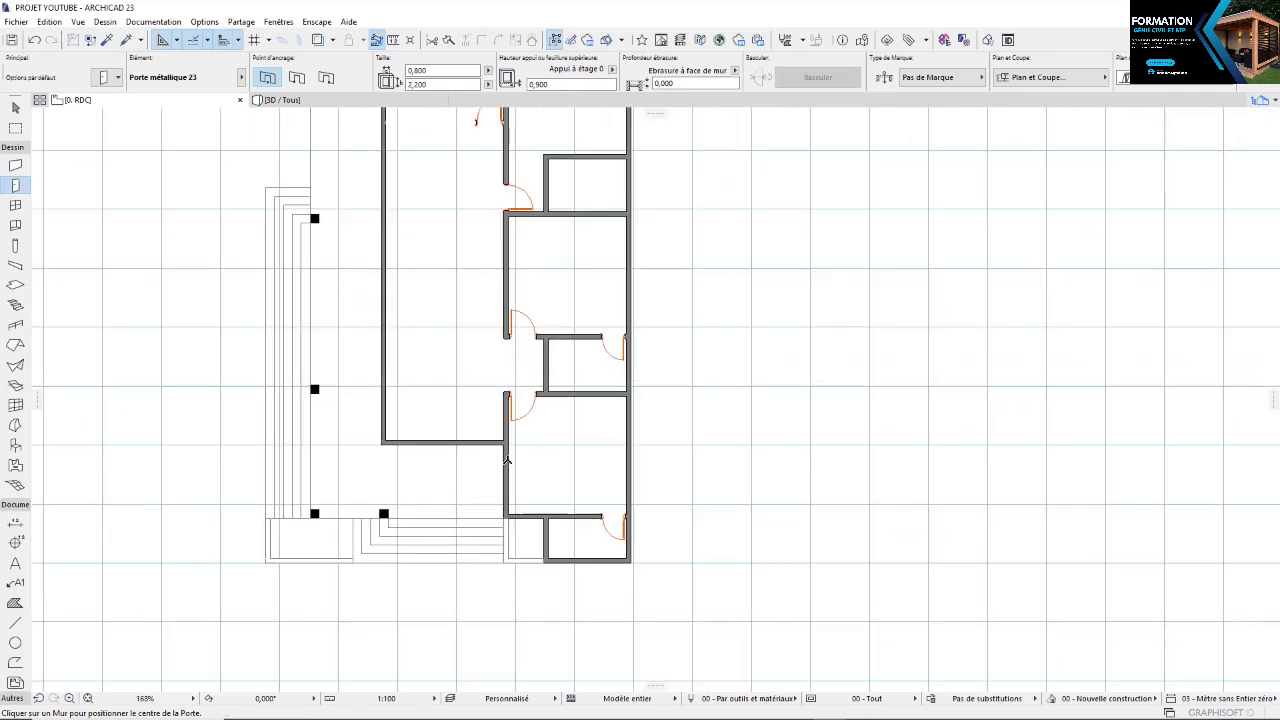
{"action": "scroll", "coordinate": [549, 362], "scroll_direction": "down", "scroll_amount": 2}
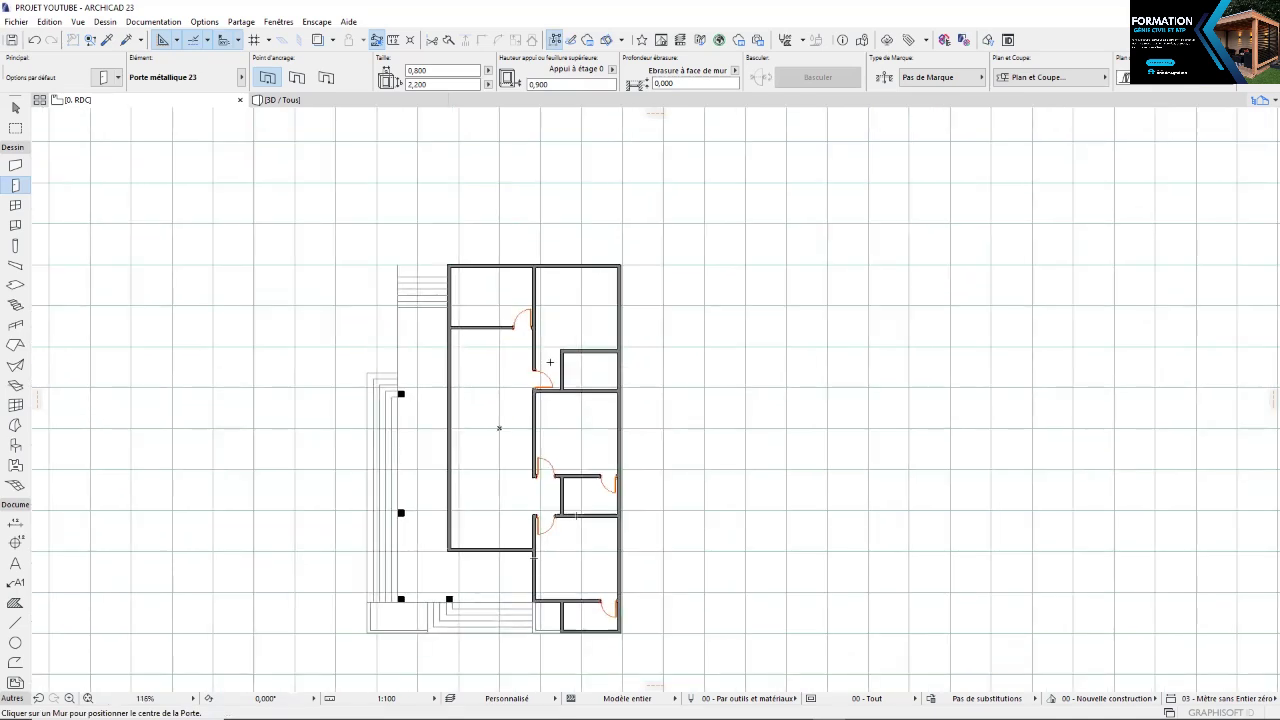
{"action": "scroll", "coordinate": [556, 358], "scroll_direction": "up", "scroll_amount": 4}
{"action": "scroll", "coordinate": [537, 390], "scroll_direction": "down", "scroll_amount": 2}
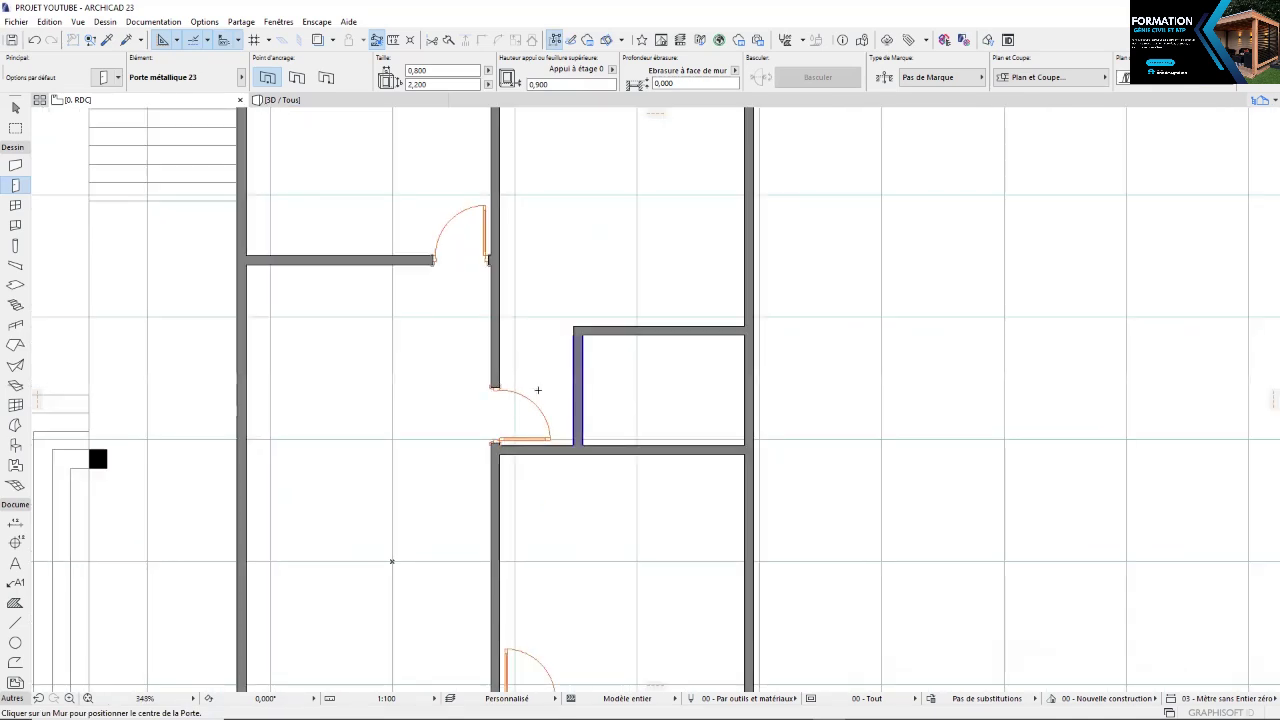
{"action": "scroll", "coordinate": [545, 410], "scroll_direction": "up", "scroll_amount": 3}
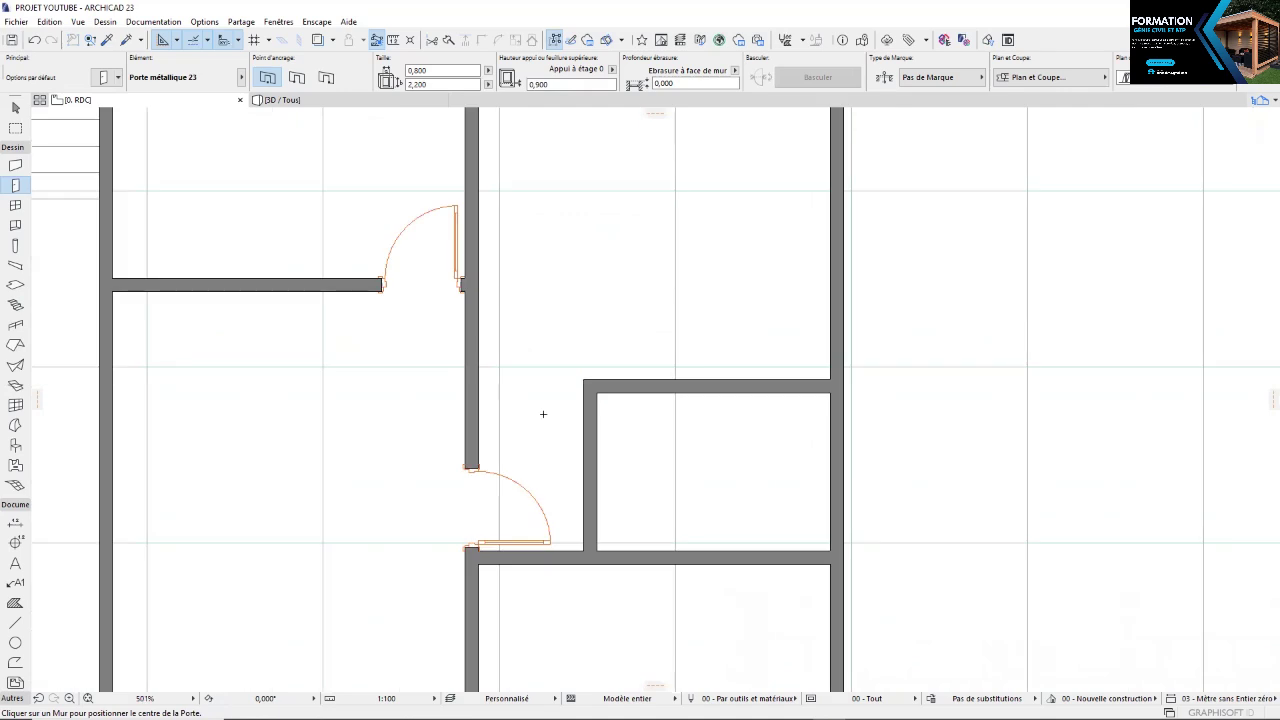
{"action": "scroll", "coordinate": [547, 427], "scroll_direction": "down", "scroll_amount": 1}
{"action": "scroll", "coordinate": [563, 431], "scroll_direction": "up", "scroll_amount": 1}
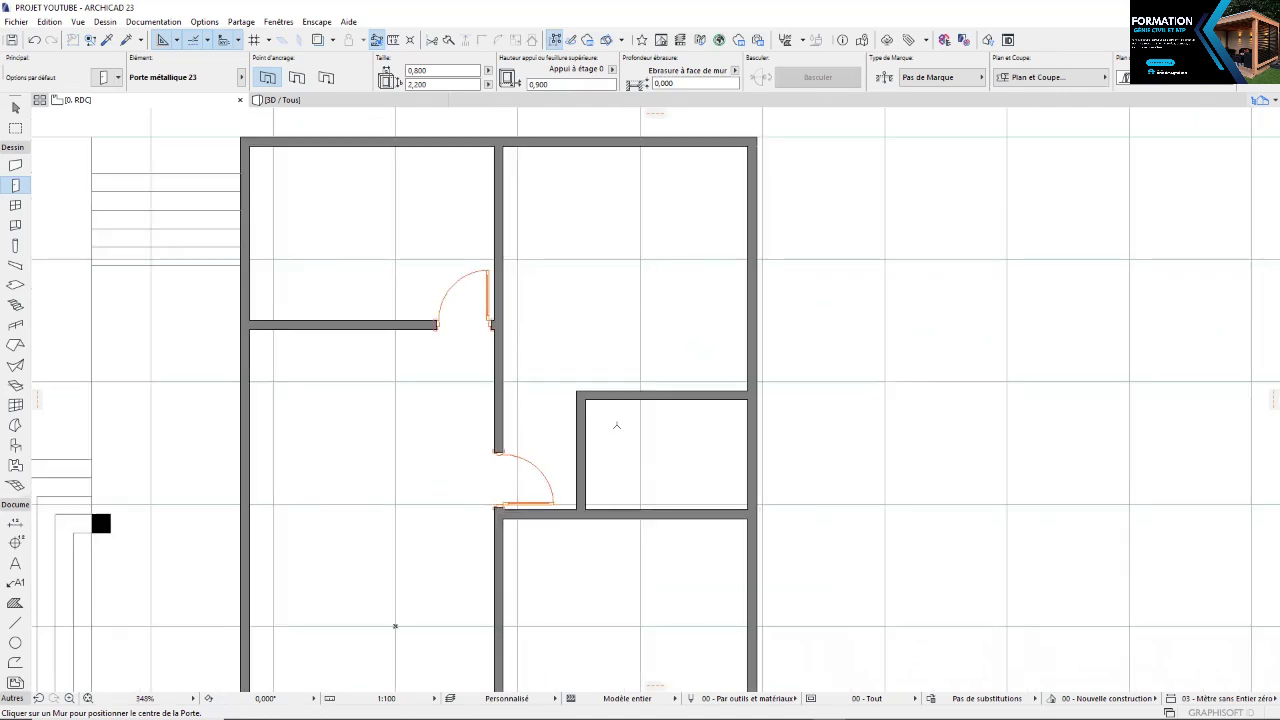
Place a 0.800 m metal door in the left wall of the upper small room, hinged at its upper end and swinging into that room
{"action": "scroll", "coordinate": [574, 413], "scroll_direction": "up", "scroll_amount": 4}
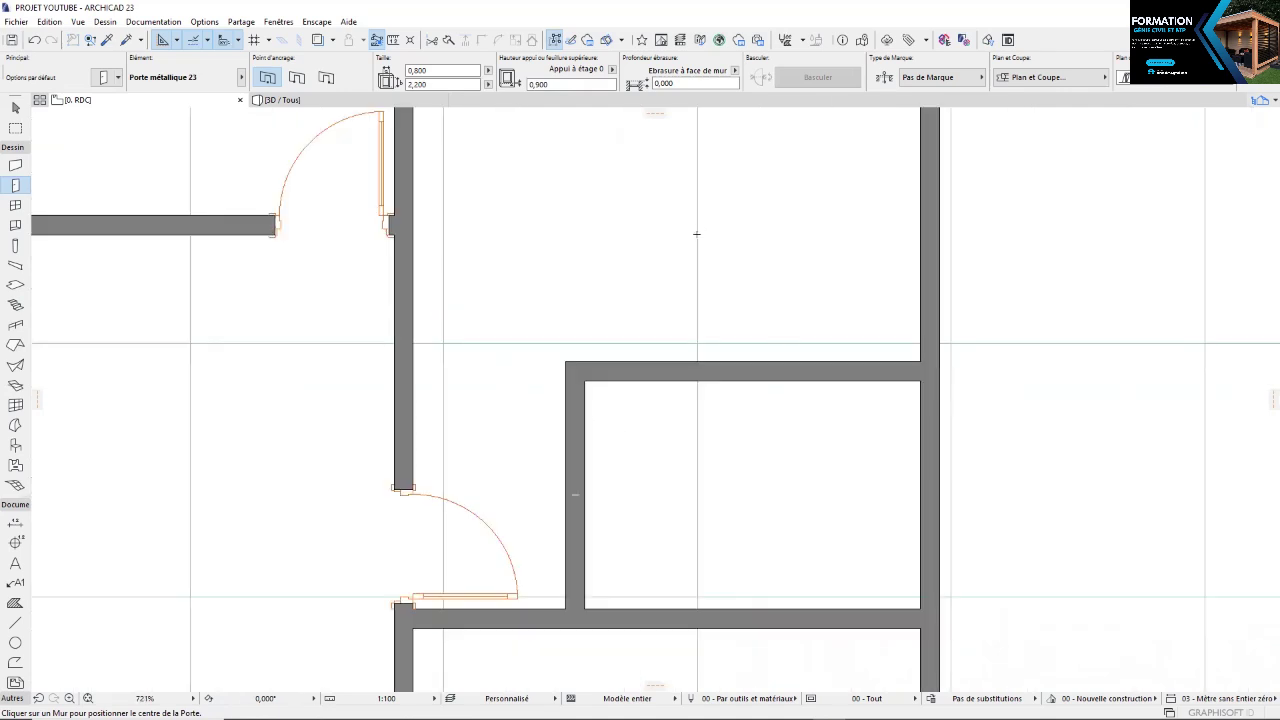
{"action": "scroll", "coordinate": [583, 414], "scroll_direction": "up", "scroll_amount": 3}
{"action": "left_click", "coordinate": [578, 435]}
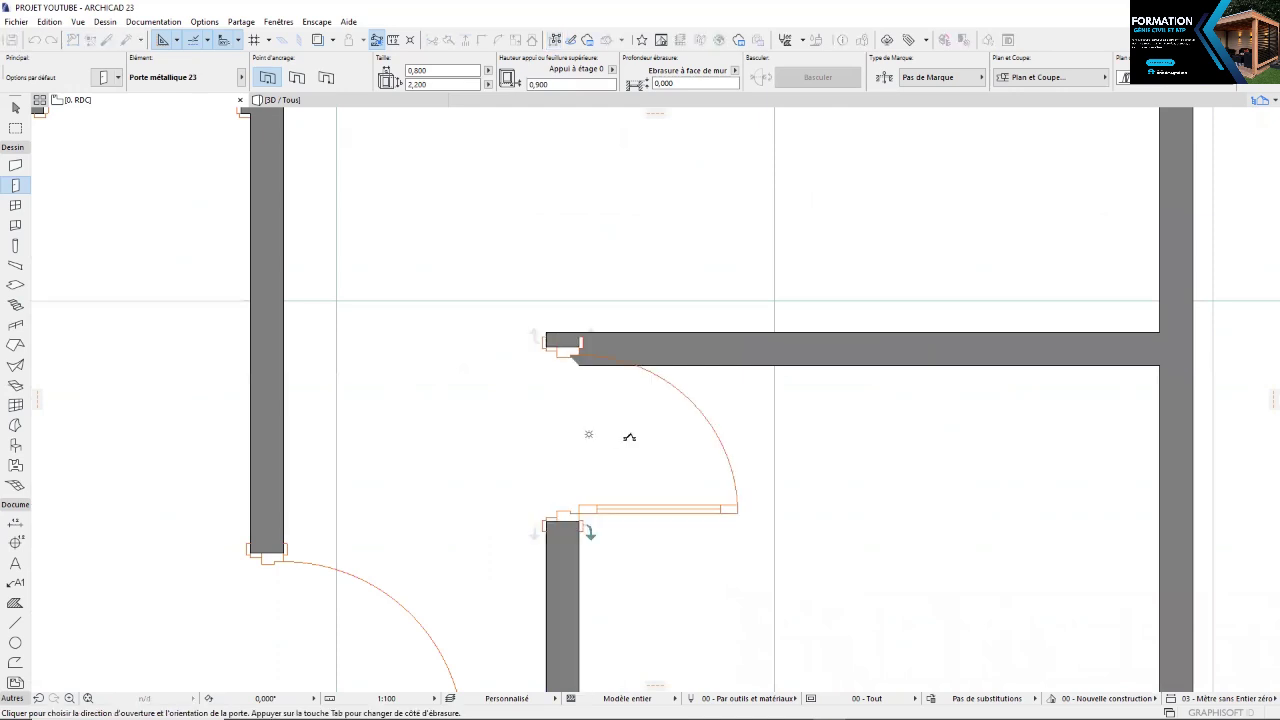
{"action": "left_click", "coordinate": [650, 338]}
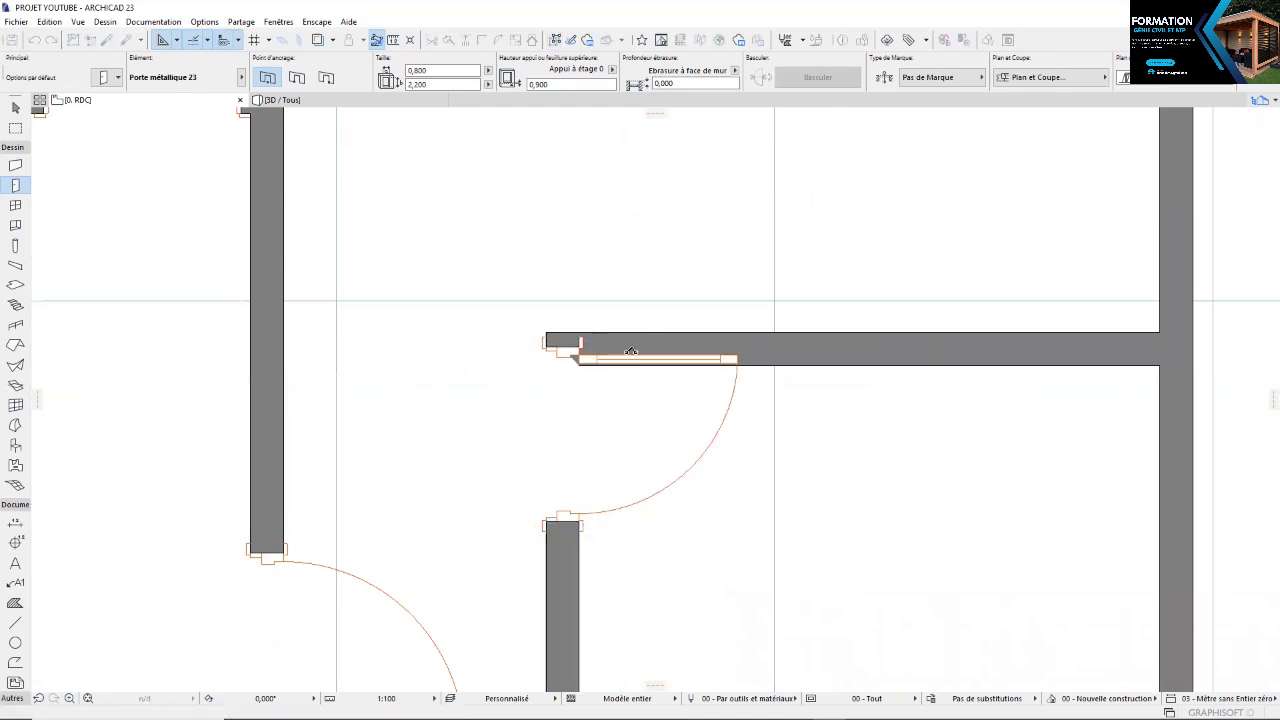
Move the upper small room's door 0.130 m down so its frame meets the upper wall's inner face
{"action": "key", "text": "ctrl+d"}
{"action": "scroll", "coordinate": [580, 345], "scroll_direction": "up", "scroll_amount": 3}
{"action": "left_click", "coordinate": [580, 328]}
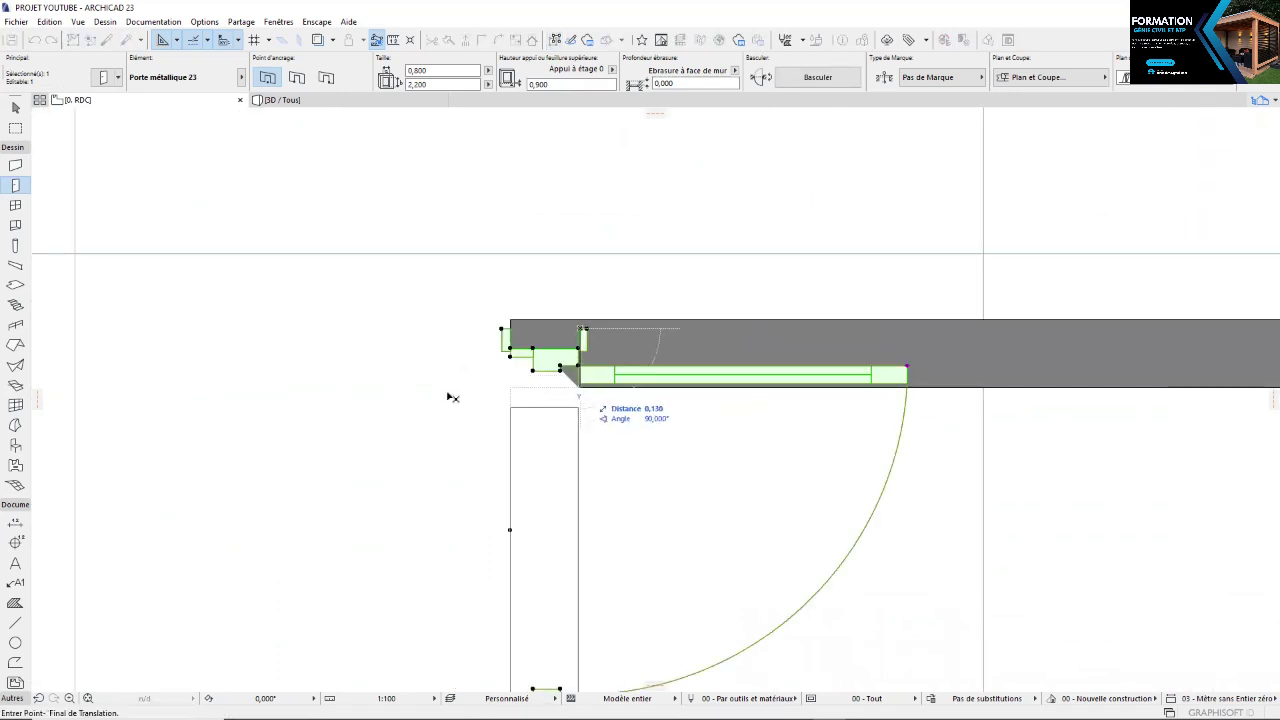
{"action": "left_click", "coordinate": [400, 381]}
Examine the ground-floor plan around the upper small room's door and across the remaining walls for missing doors
{"action": "scroll", "coordinate": [401, 382], "scroll_direction": "down", "scroll_amount": 2}
{"action": "scroll", "coordinate": [402, 403], "scroll_direction": "down", "scroll_amount": 5}
{"action": "middle_click_drag", "start_coordinate": [402, 403], "coordinate": [669, 345]}
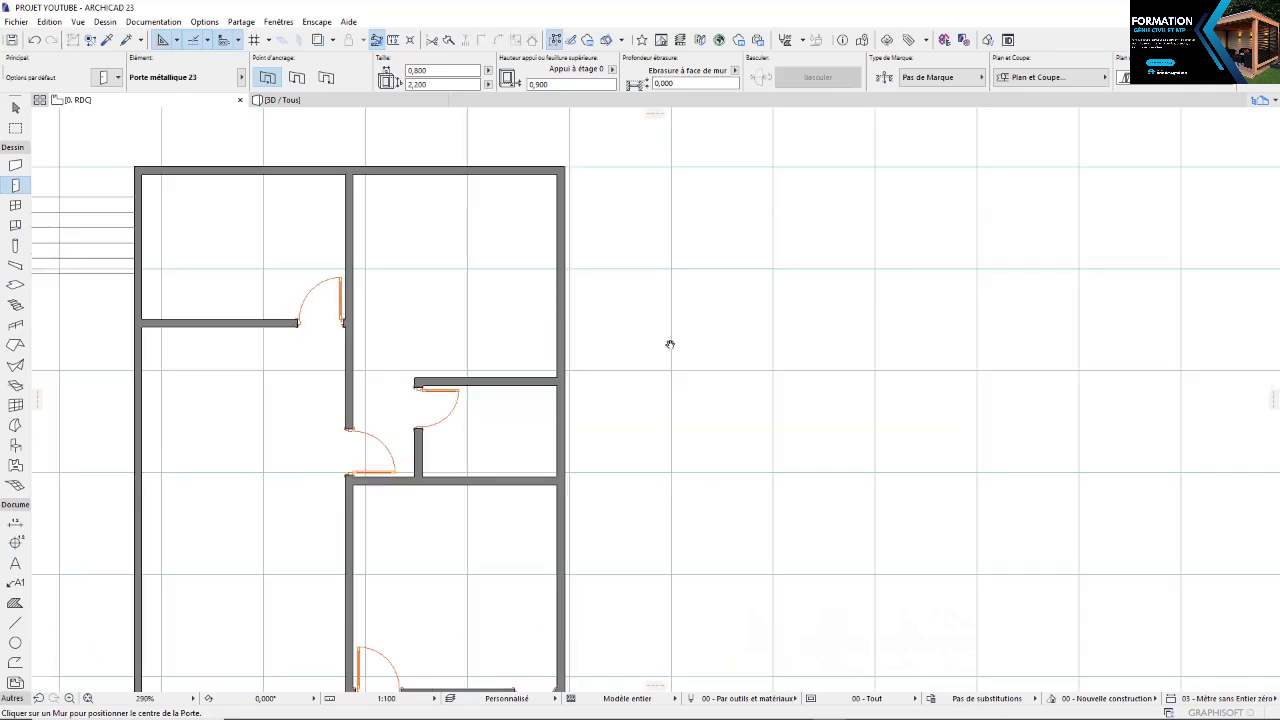
{"action": "scroll", "coordinate": [661, 364], "scroll_direction": "down", "scroll_amount": 2}
{"action": "scroll", "coordinate": [616, 402], "scroll_direction": "up", "scroll_amount": 2}
{"action": "scroll", "coordinate": [618, 402], "scroll_direction": "up", "scroll_amount": 2}
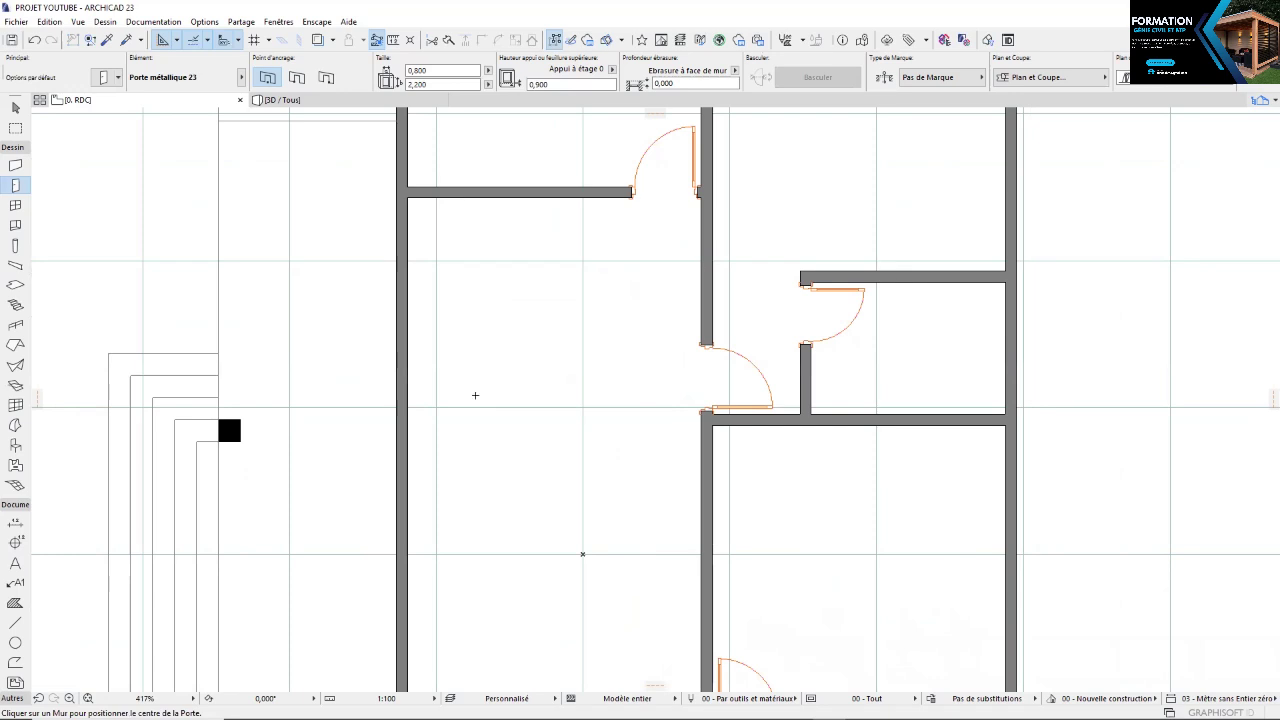
{"action": "scroll", "coordinate": [597, 417], "scroll_direction": "down", "scroll_amount": 3}
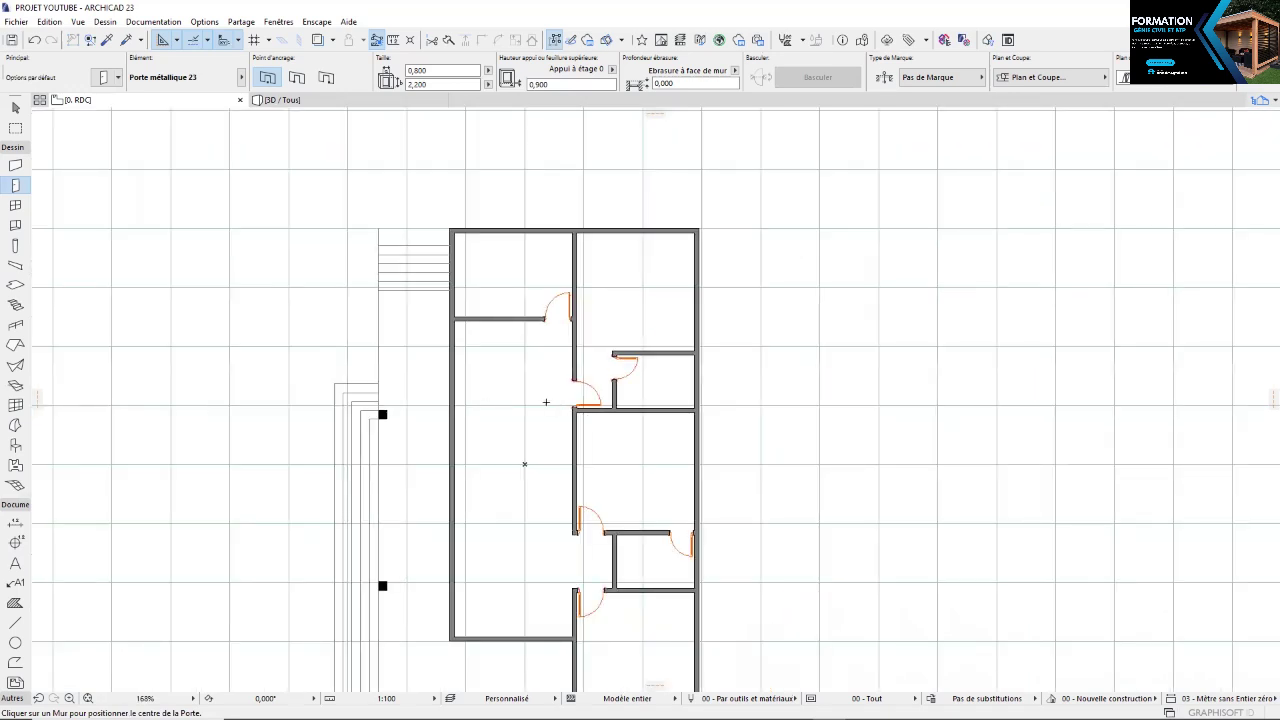
{"action": "scroll", "coordinate": [549, 399], "scroll_direction": "up", "scroll_amount": 6}
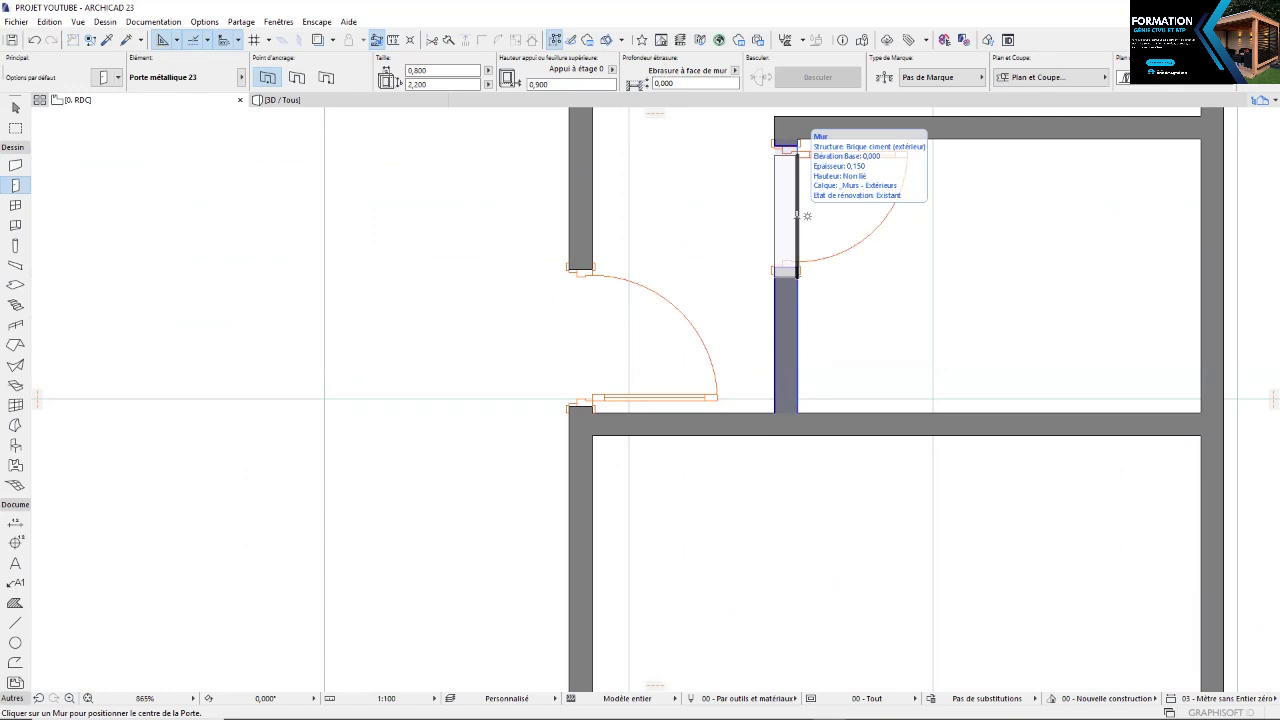
{"action": "left_click", "coordinate": [798, 215]}
{"action": "scroll", "coordinate": [812, 239], "scroll_direction": "down", "scroll_amount": 6}
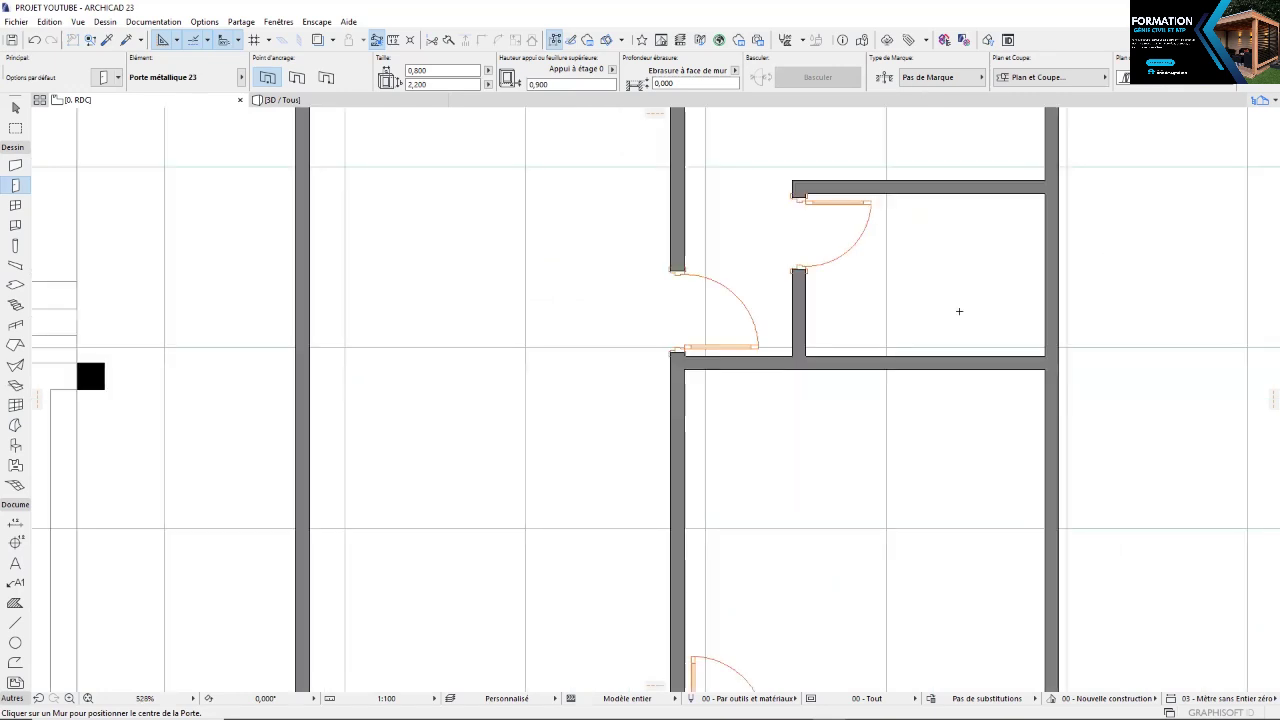
{"action": "scroll", "coordinate": [744, 346], "scroll_direction": "up", "scroll_amount": 5}
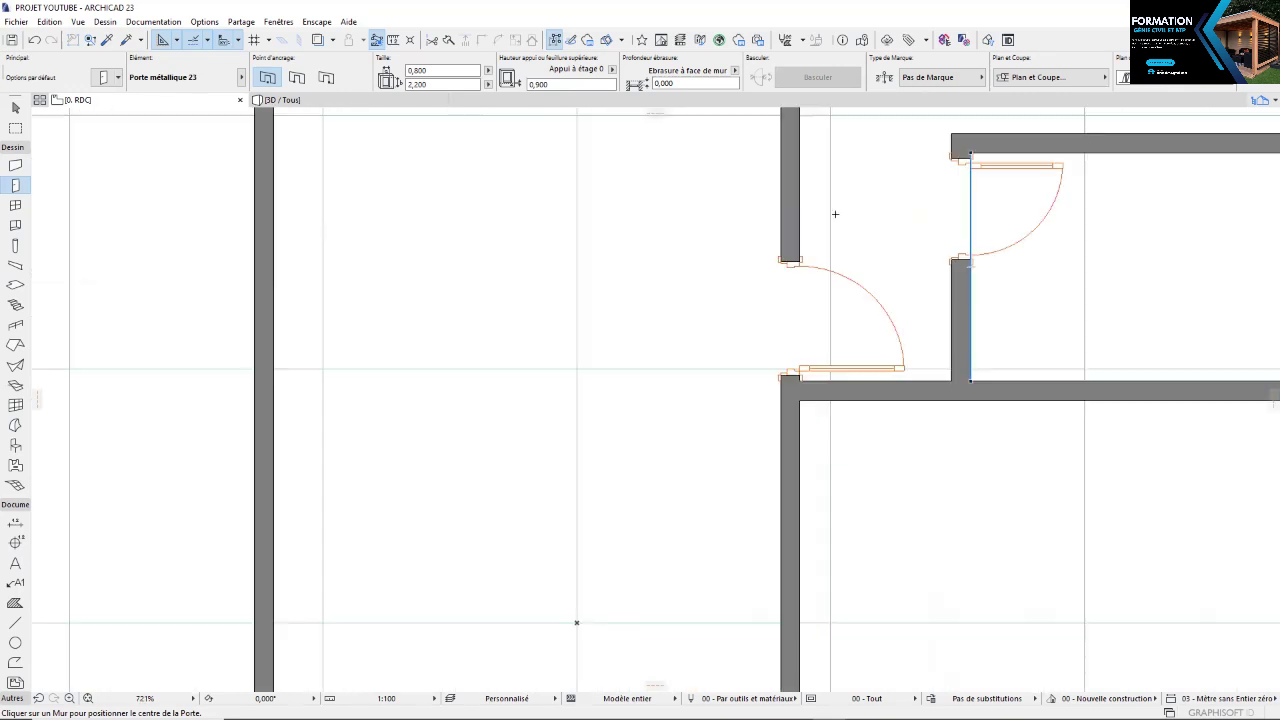
{"action": "scroll", "coordinate": [663, 406], "scroll_direction": "down", "scroll_amount": 7}
{"action": "middle_click_drag", "start_coordinate": [663, 406], "coordinate": [543, 366]}
{"action": "scroll", "coordinate": [543, 366], "scroll_direction": "down", "scroll_amount": 2}
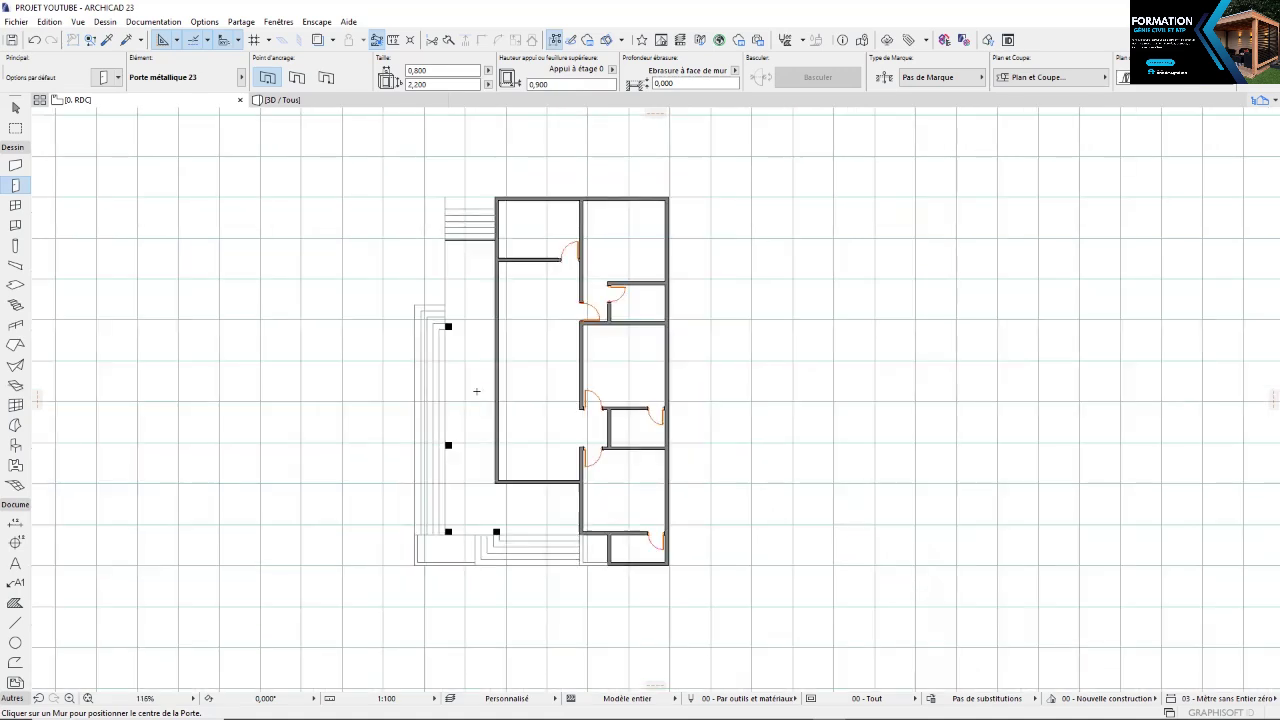
{"action": "middle_click_drag", "start_coordinate": [558, 468], "coordinate": [494, 518]}
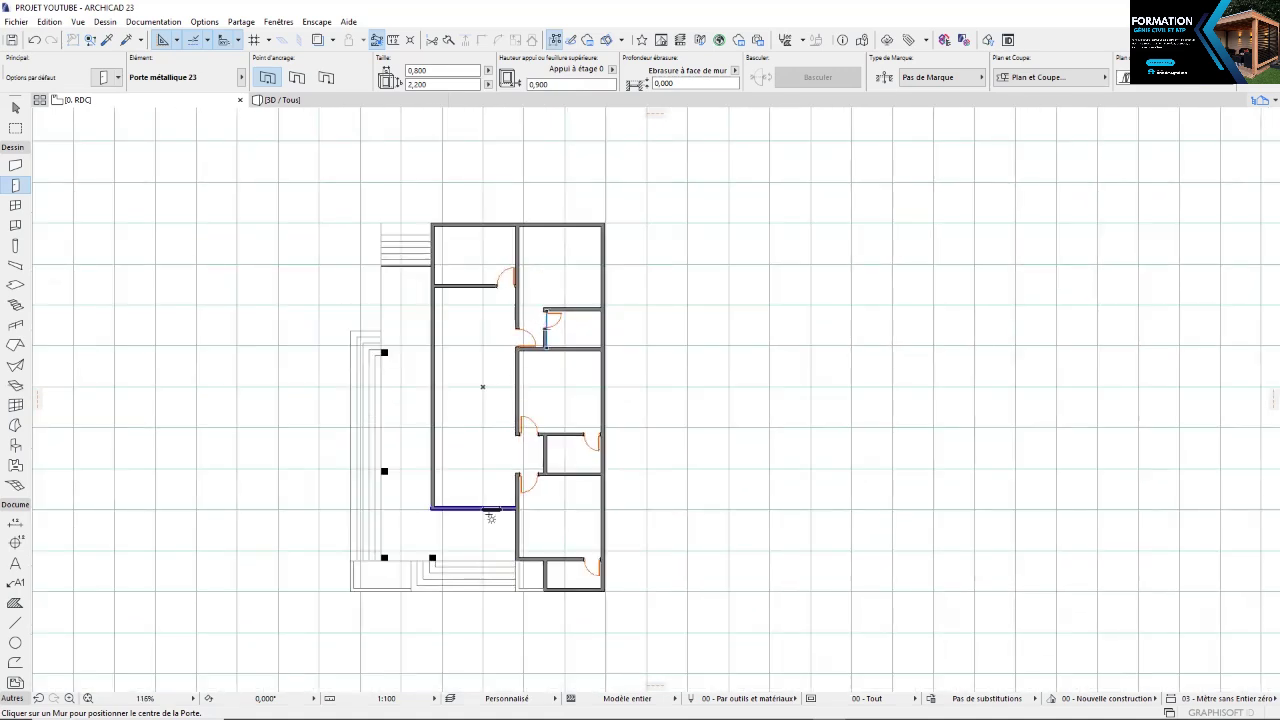
{"action": "scroll", "coordinate": [494, 518], "scroll_direction": "up", "scroll_amount": 2}
Inspect the placed interior doors in the 3D view of the house, looking closely at the leaf and frame
{"action": "left_click", "coordinate": [298, 100]}
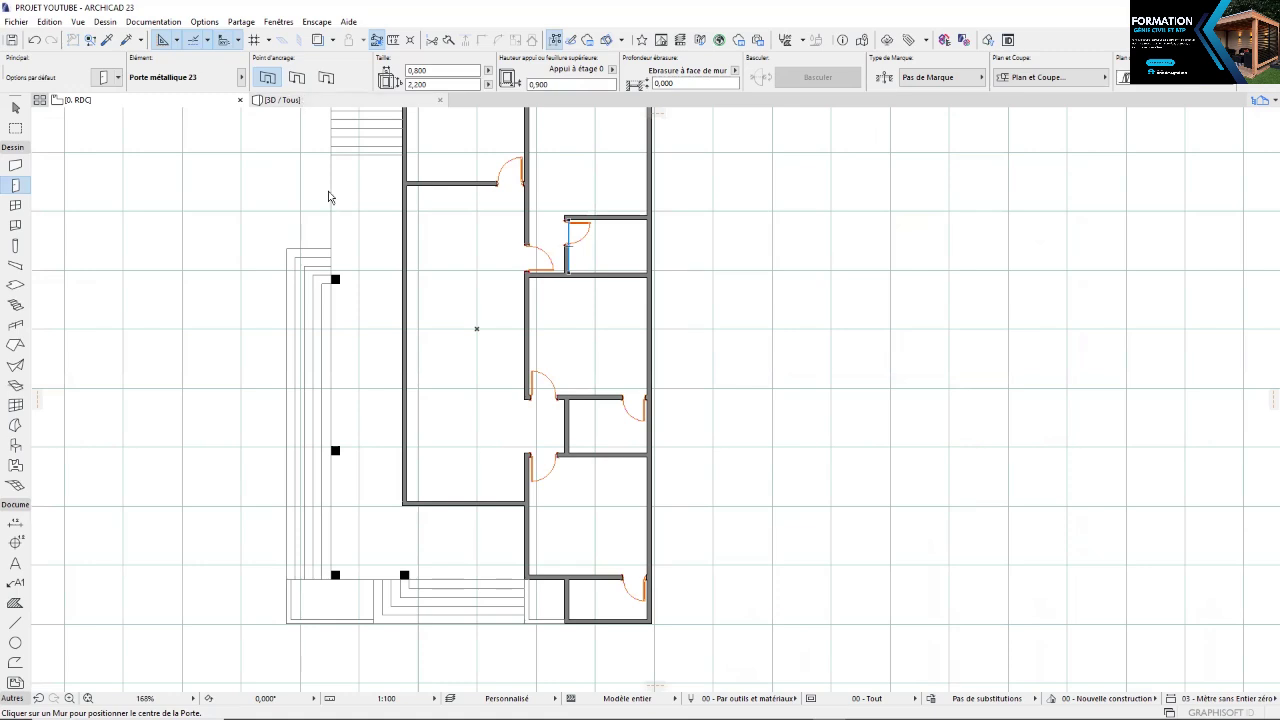
{"action": "middle_click_drag", "start_coordinate": [500, 371], "coordinate": [515, 406], "text": "shift"}
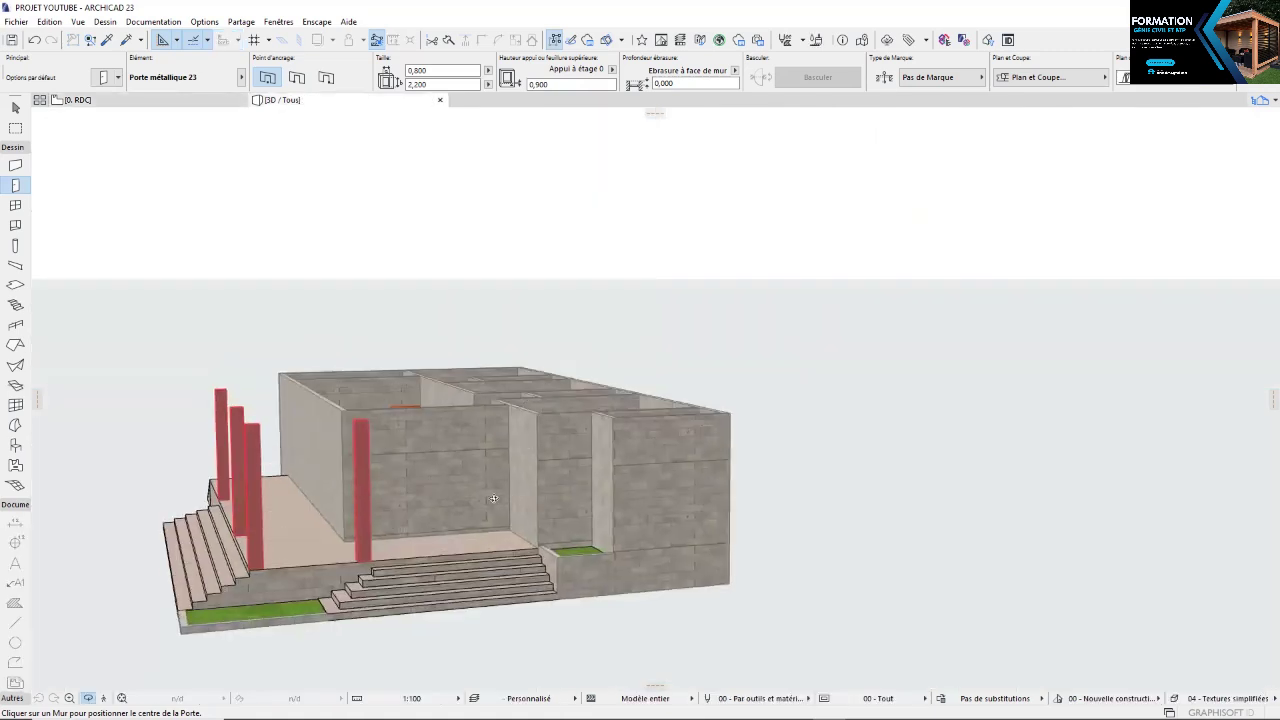
{"action": "middle_click_drag", "start_coordinate": [513, 450], "coordinate": [556, 456], "text": "shift"}
{"action": "scroll", "coordinate": [560, 447], "scroll_direction": "up", "scroll_amount": 3}
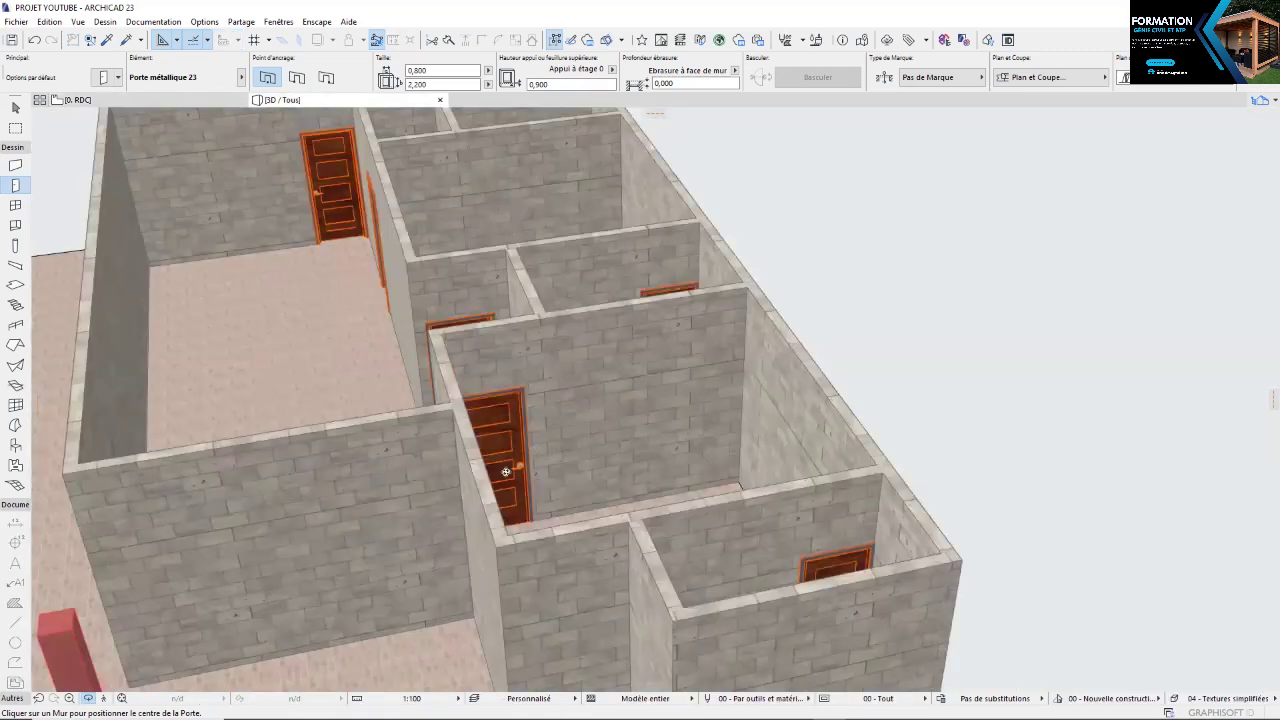
{"action": "scroll", "coordinate": [507, 472], "scroll_direction": "up", "scroll_amount": 3}
{"action": "scroll", "coordinate": [416, 425], "scroll_direction": "down", "scroll_amount": 3}
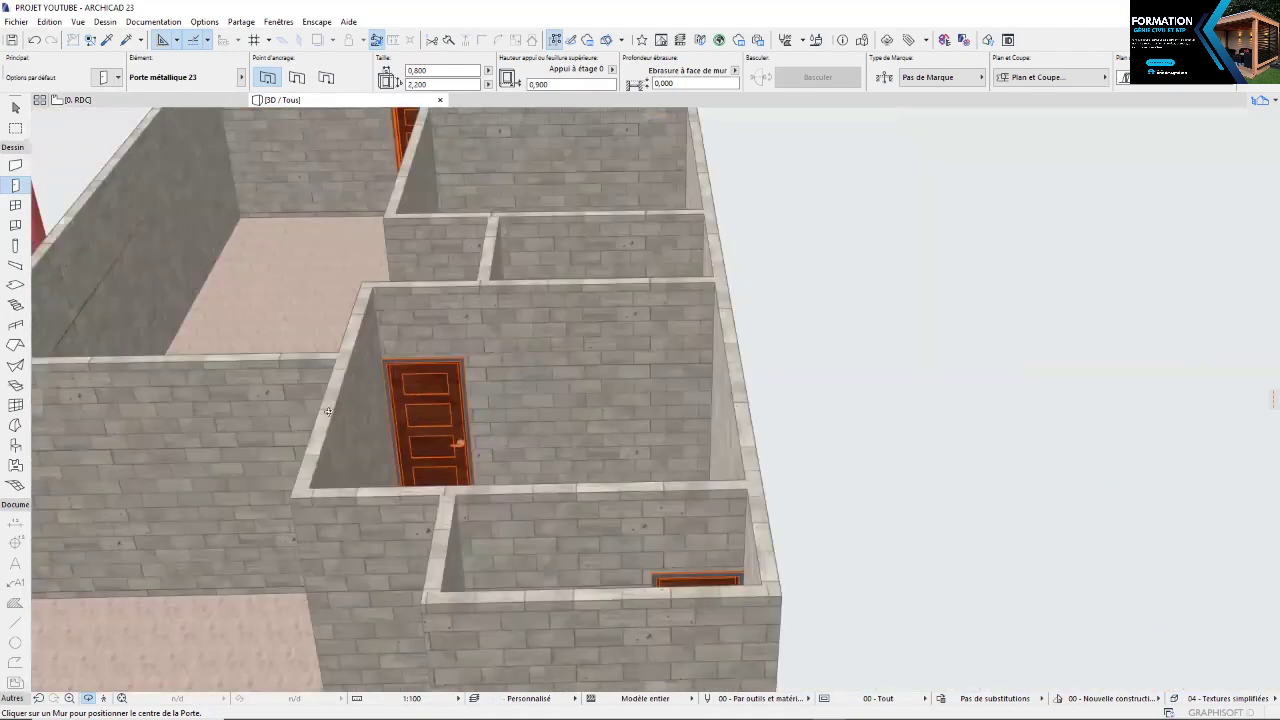
{"action": "middle_click_drag", "start_coordinate": [418, 424], "coordinate": [426, 428], "text": "shift"}
{"action": "scroll", "coordinate": [336, 458], "scroll_direction": "up", "scroll_amount": 3}
{"action": "scroll", "coordinate": [334, 425], "scroll_direction": "up", "scroll_amount": 2}
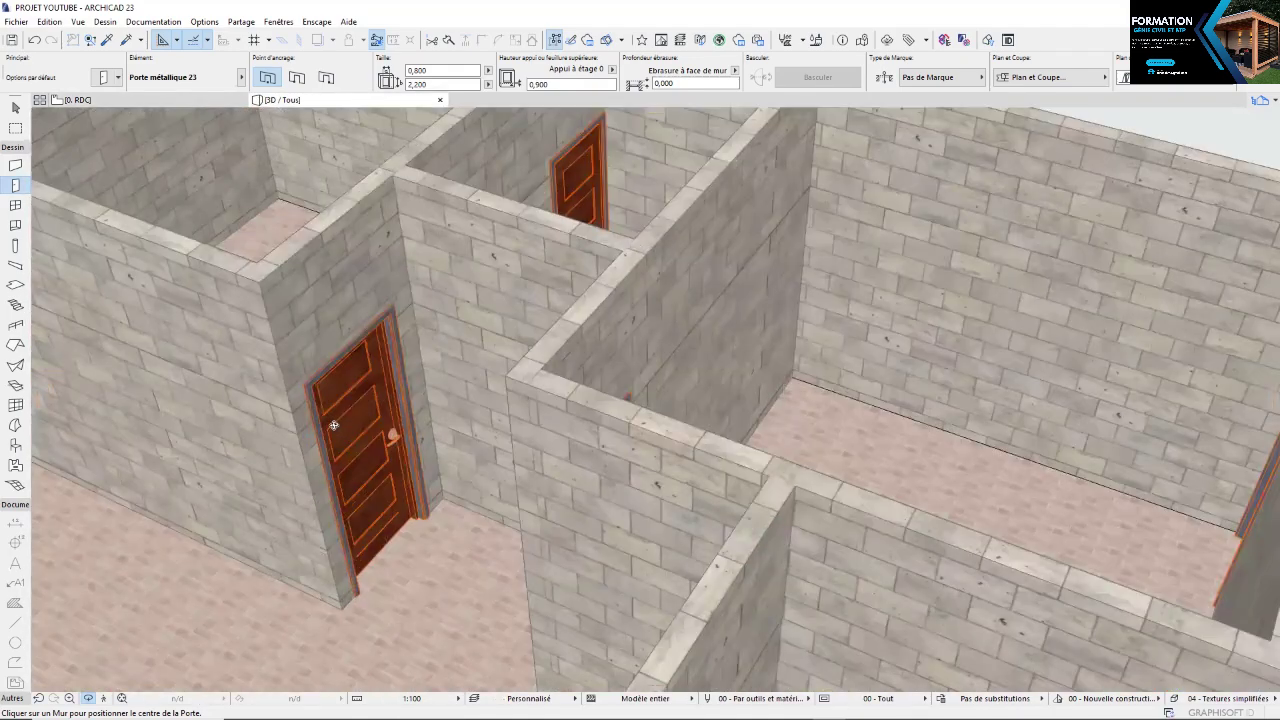
{"action": "scroll", "coordinate": [334, 425], "scroll_direction": "up", "scroll_amount": 3}
{"action": "scroll", "coordinate": [338, 430], "scroll_direction": "down", "scroll_amount": 3}
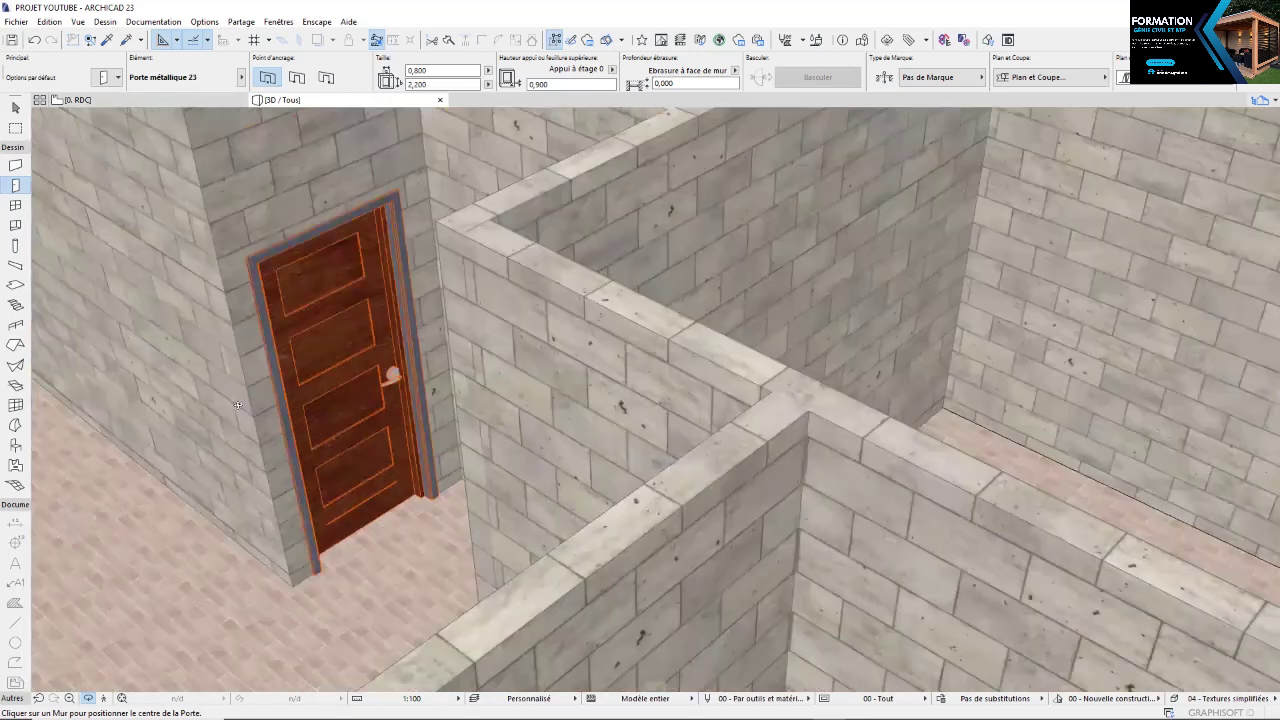
{"action": "scroll", "coordinate": [340, 432], "scroll_direction": "down", "scroll_amount": 3}
{"action": "scroll", "coordinate": [414, 495], "scroll_direction": "up", "scroll_amount": 1}
Set the 3D view style to 03 - Textures détaillées sans contours
{"action": "right_click", "coordinate": [311, 425]}
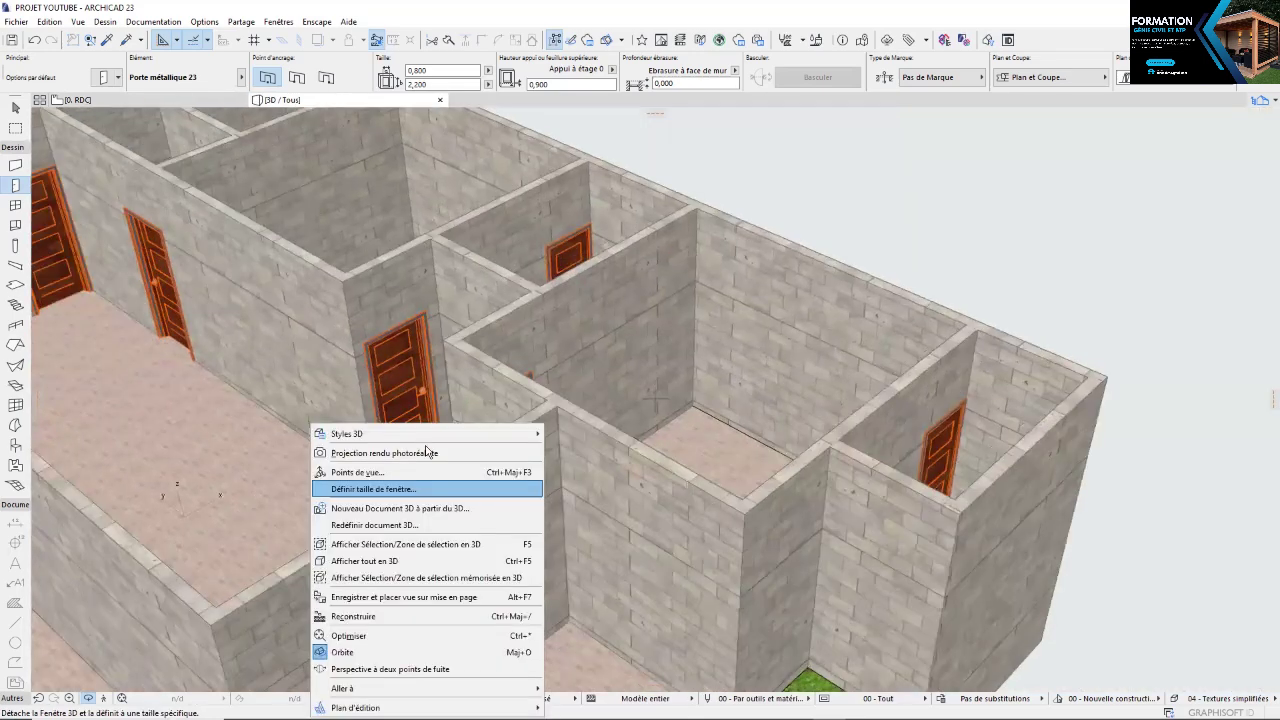
{"action": "mouse_move", "coordinate": [548, 438]}
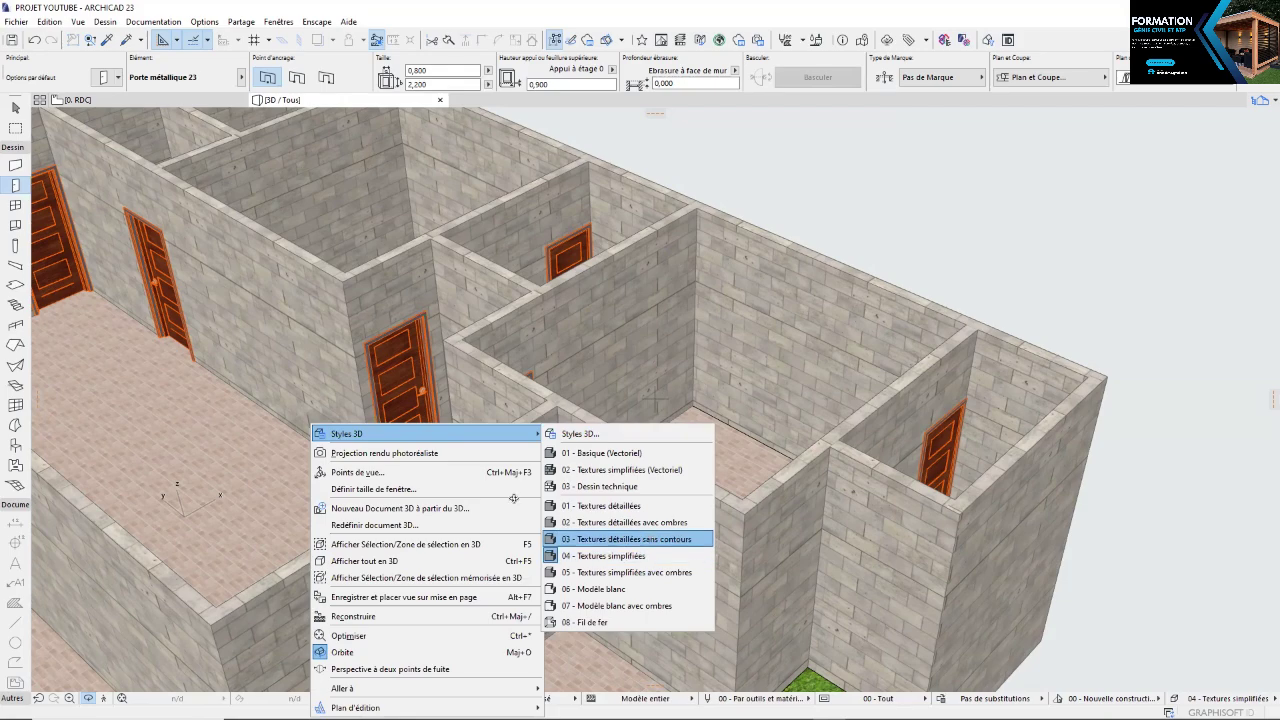
{"action": "left_click", "coordinate": [646, 539]}
{"action": "scroll", "coordinate": [390, 406], "scroll_direction": "up", "scroll_amount": 5}
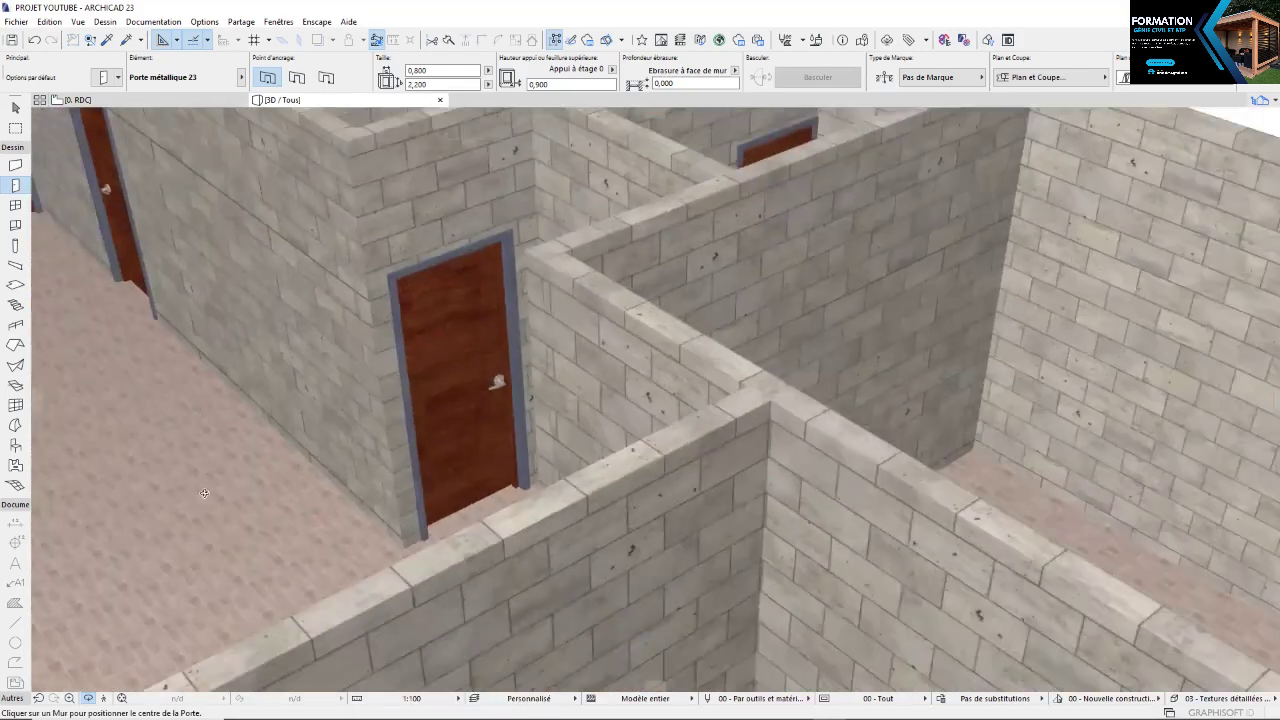
Set the 3D view style to 02 - Textures détaillées avec ombres
{"action": "right_click", "coordinate": [204, 493]}
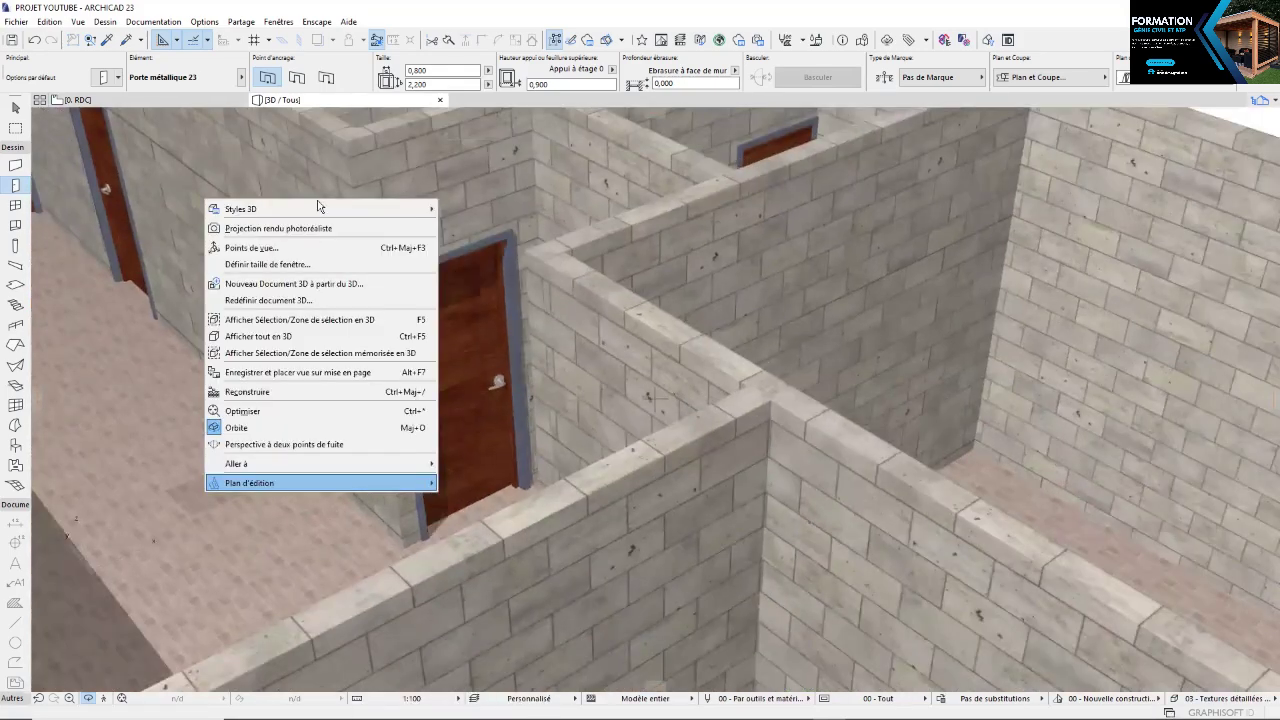
{"action": "mouse_move", "coordinate": [319, 208]}
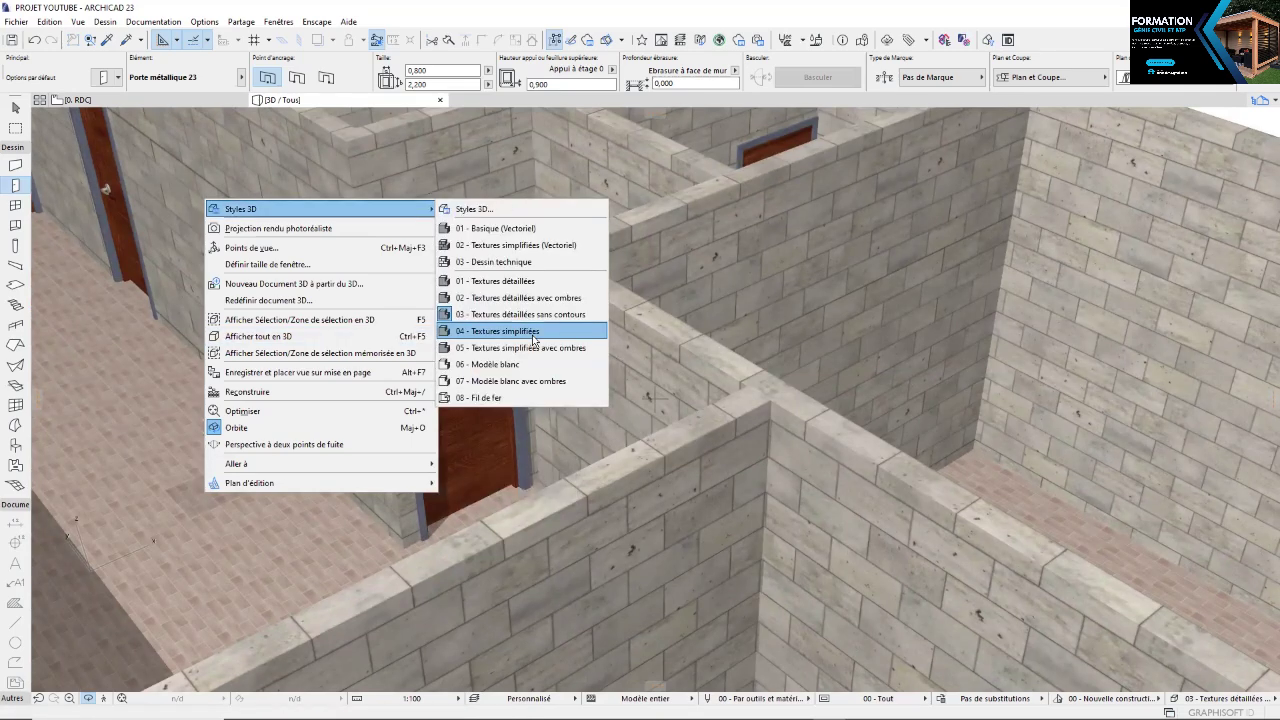
{"action": "left_click", "coordinate": [543, 302]}
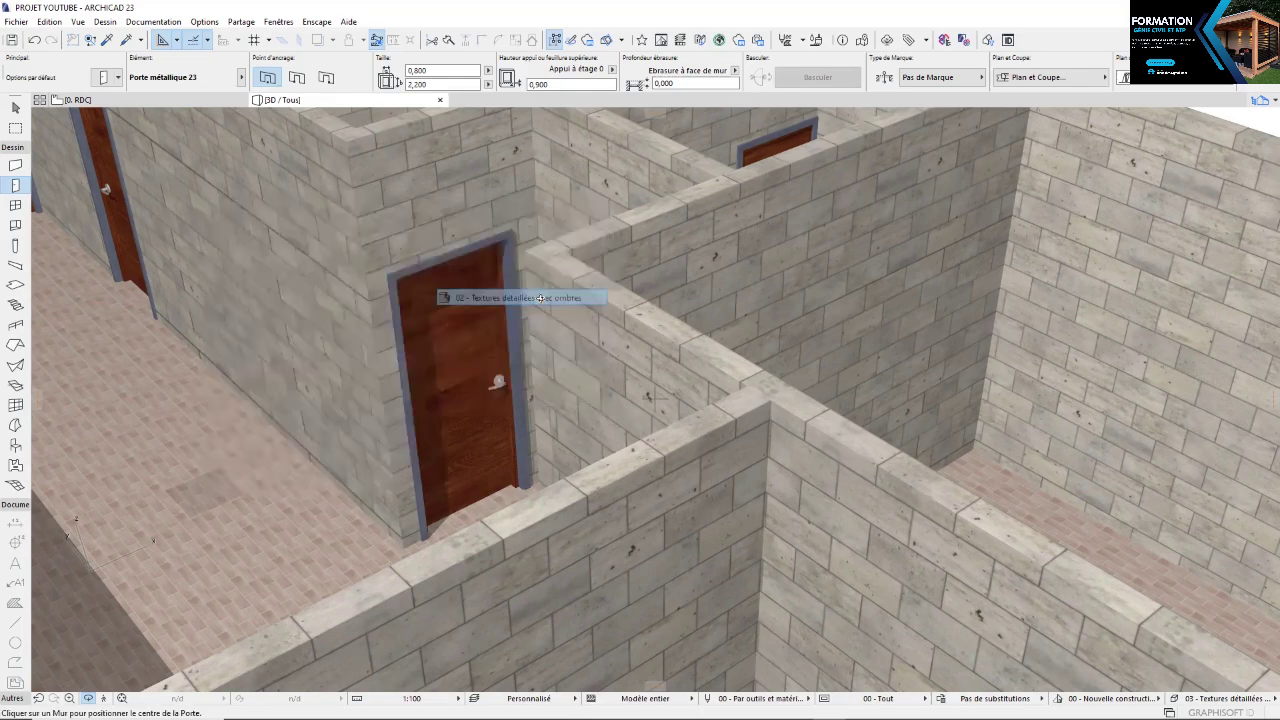
Examine an interior door's panels, frame and surface finishes up close in 3D
{"action": "scroll", "coordinate": [455, 400], "scroll_direction": "up", "scroll_amount": 3}
{"action": "scroll", "coordinate": [363, 398], "scroll_direction": "down", "scroll_amount": 3}
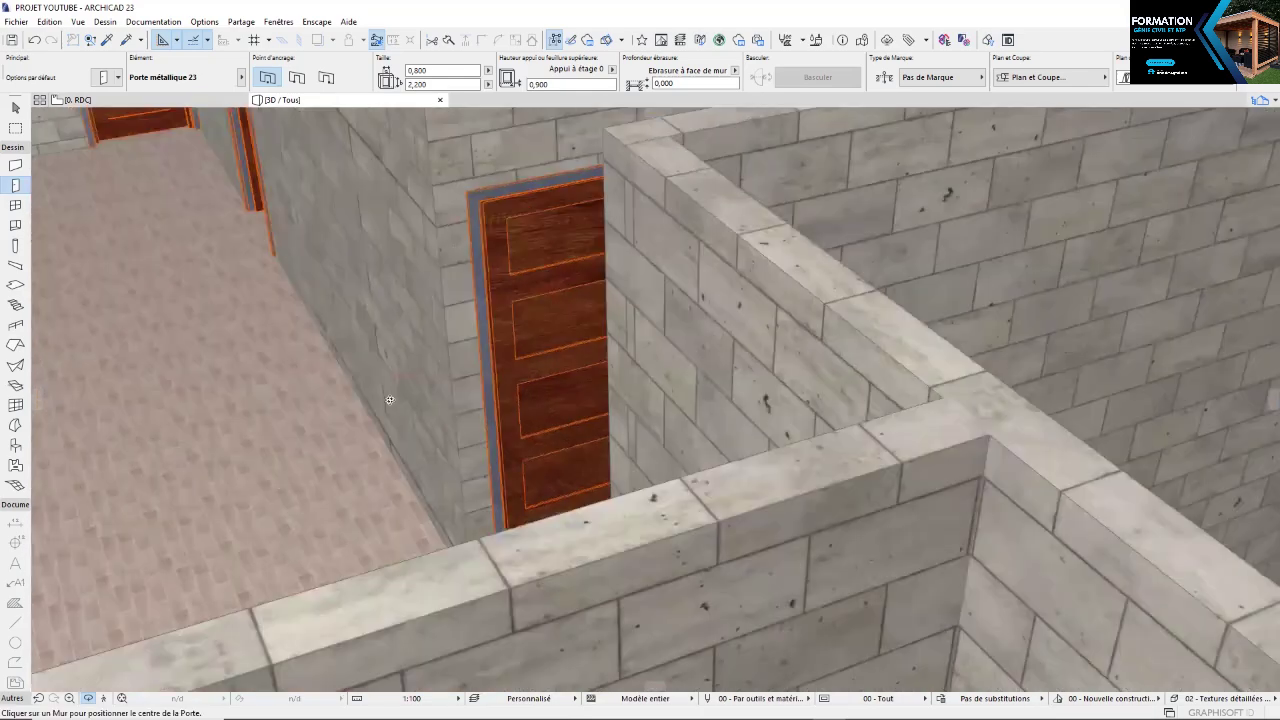
{"action": "scroll", "coordinate": [390, 402], "scroll_direction": "down", "scroll_amount": 3}
{"action": "scroll", "coordinate": [515, 372], "scroll_direction": "up", "scroll_amount": 2}
{"action": "scroll", "coordinate": [520, 320], "scroll_direction": "up", "scroll_amount": 2}
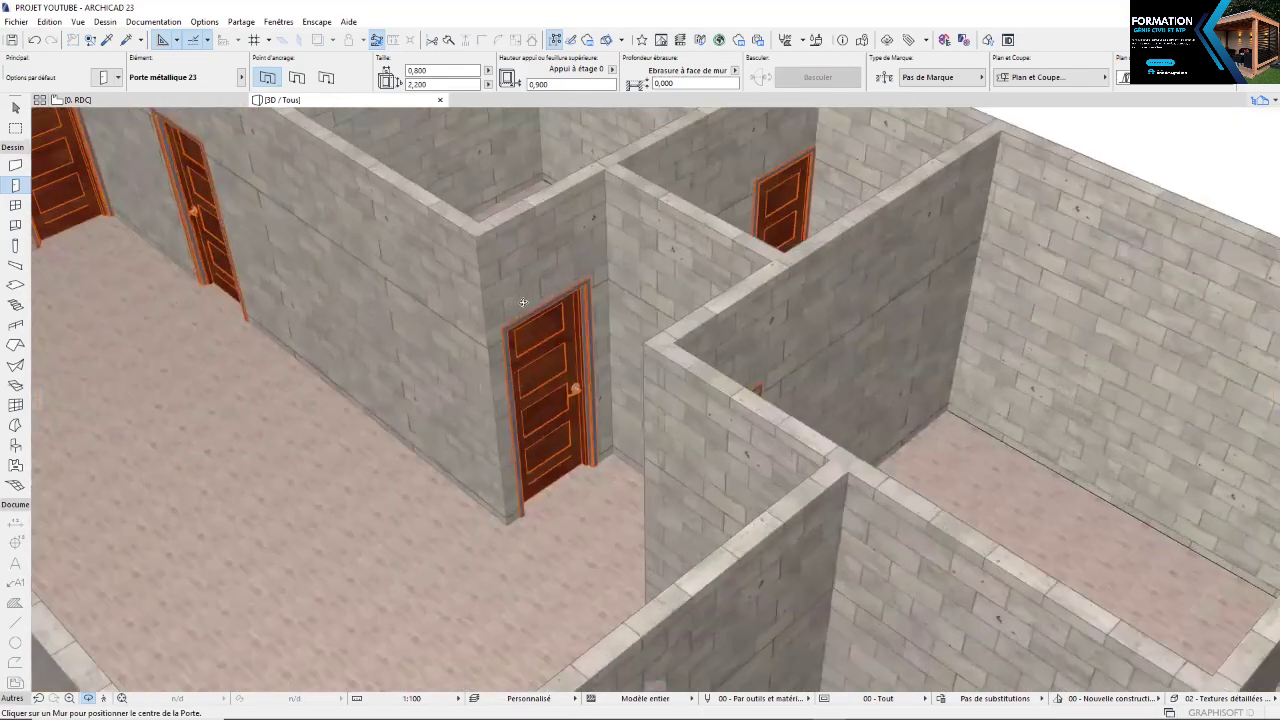
{"action": "scroll", "coordinate": [489, 325], "scroll_direction": "up", "scroll_amount": 3}
{"action": "scroll", "coordinate": [451, 289], "scroll_direction": "up", "scroll_amount": 2}
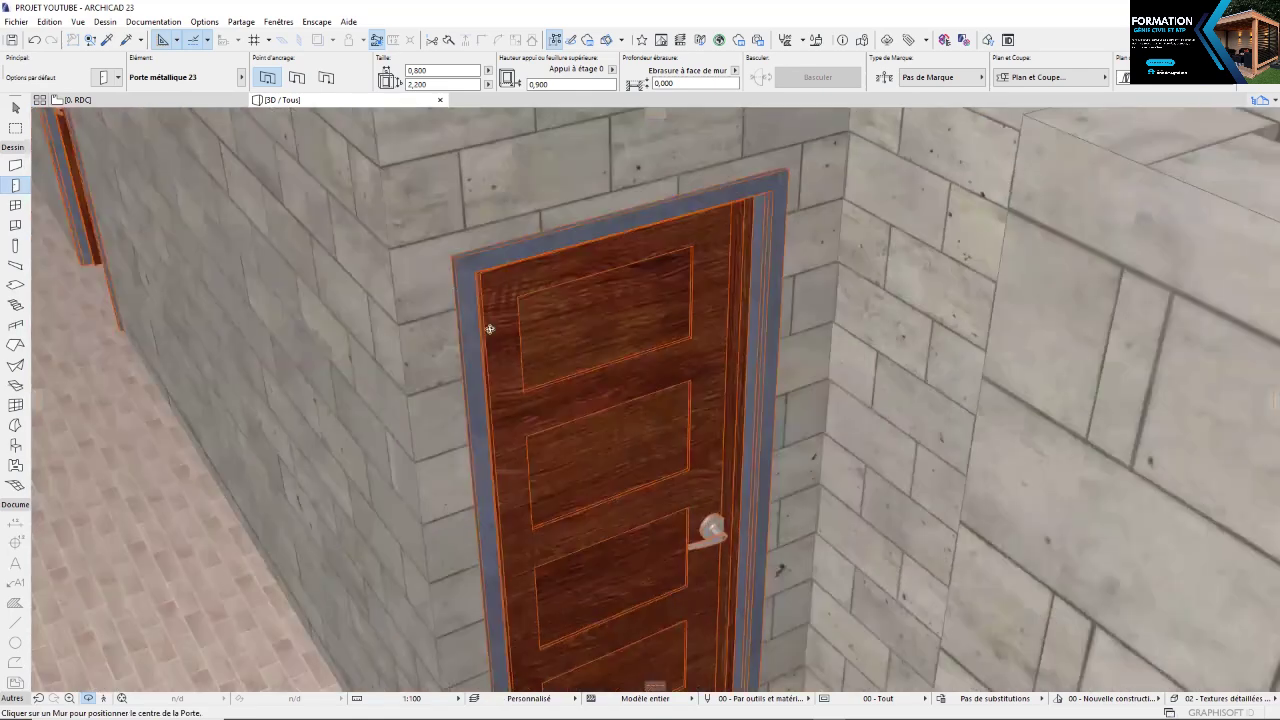
{"action": "scroll", "coordinate": [489, 328], "scroll_direction": "up", "scroll_amount": 3}
{"action": "scroll", "coordinate": [638, 362], "scroll_direction": "down", "scroll_amount": 2}
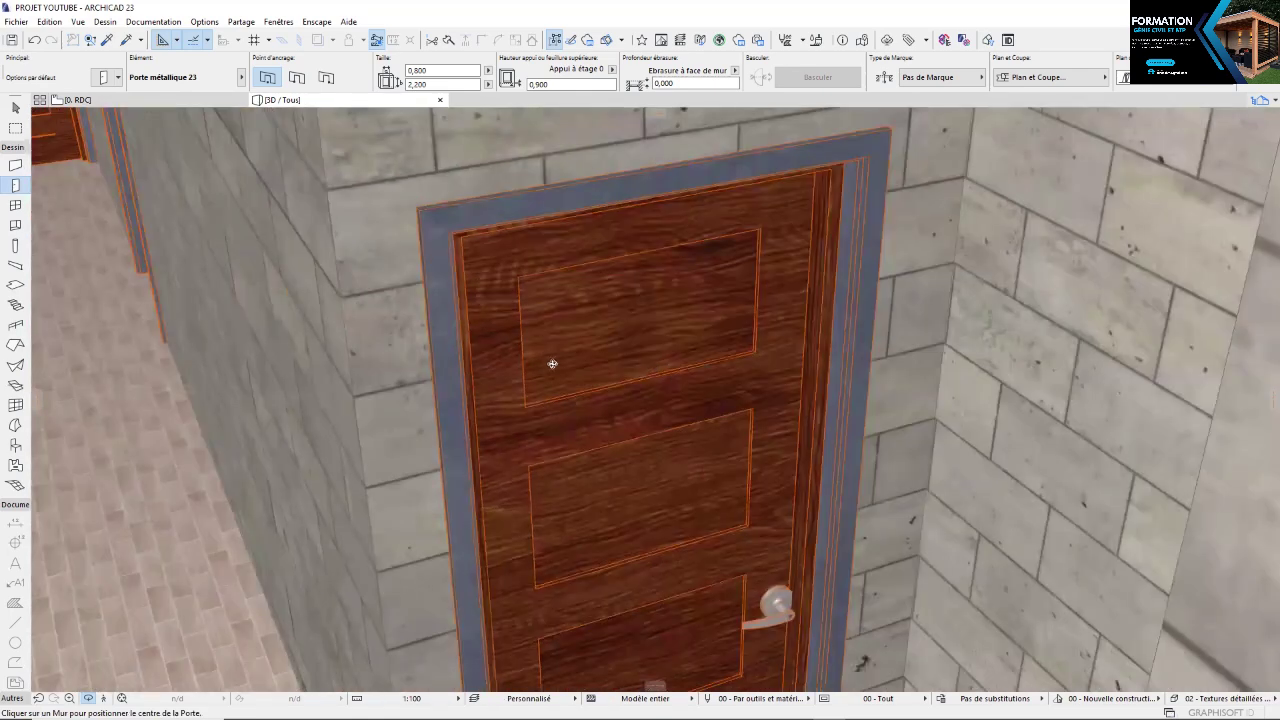
{"action": "scroll", "coordinate": [443, 262], "scroll_direction": "down", "scroll_amount": 1}
{"action": "left_click_drag", "start_coordinate": [448, 284], "coordinate": [424, 268]}
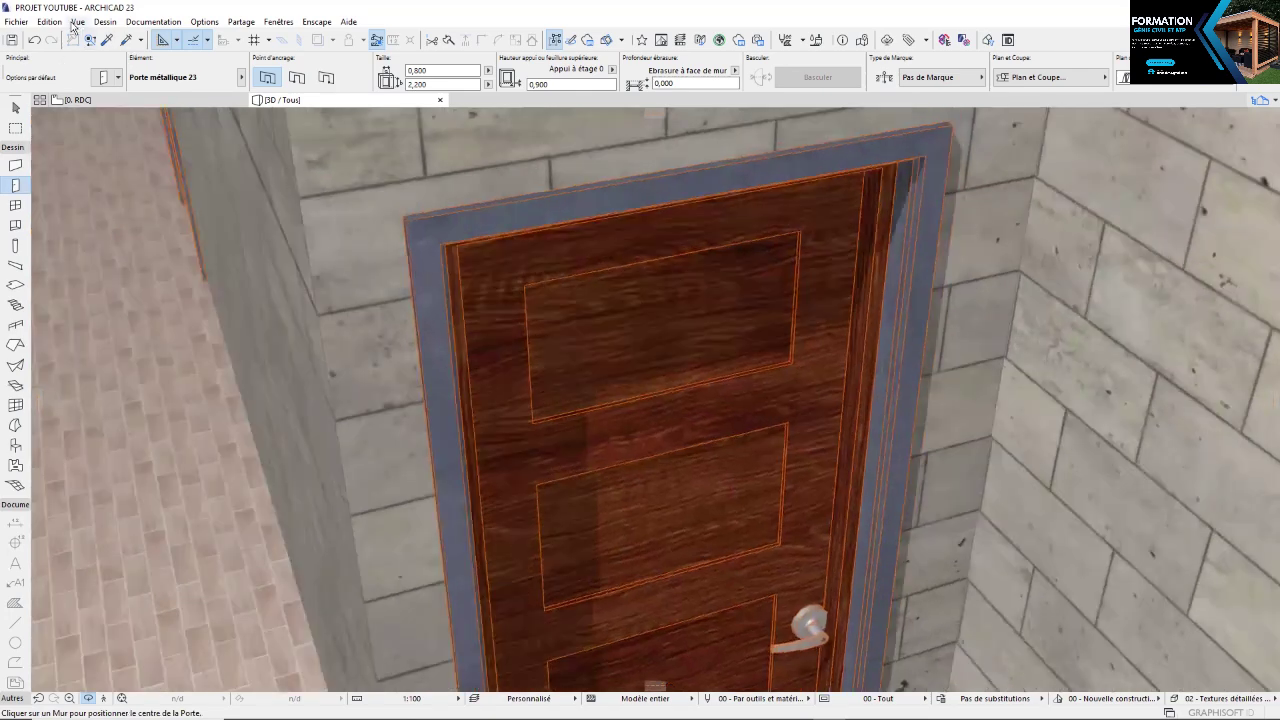
Return to the ground-floor plan, select all the doors and open their shared settings
{"action": "key", "text": "F2"}
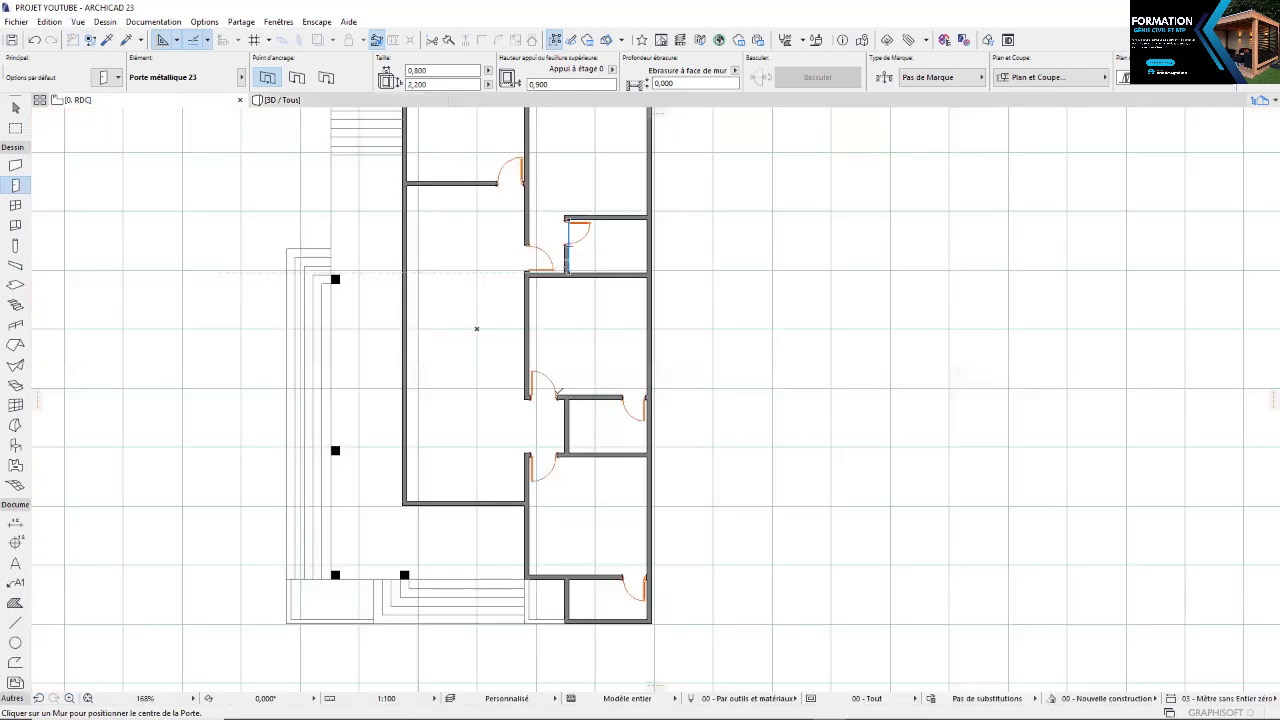
{"action": "left_click", "coordinate": [558, 393]}
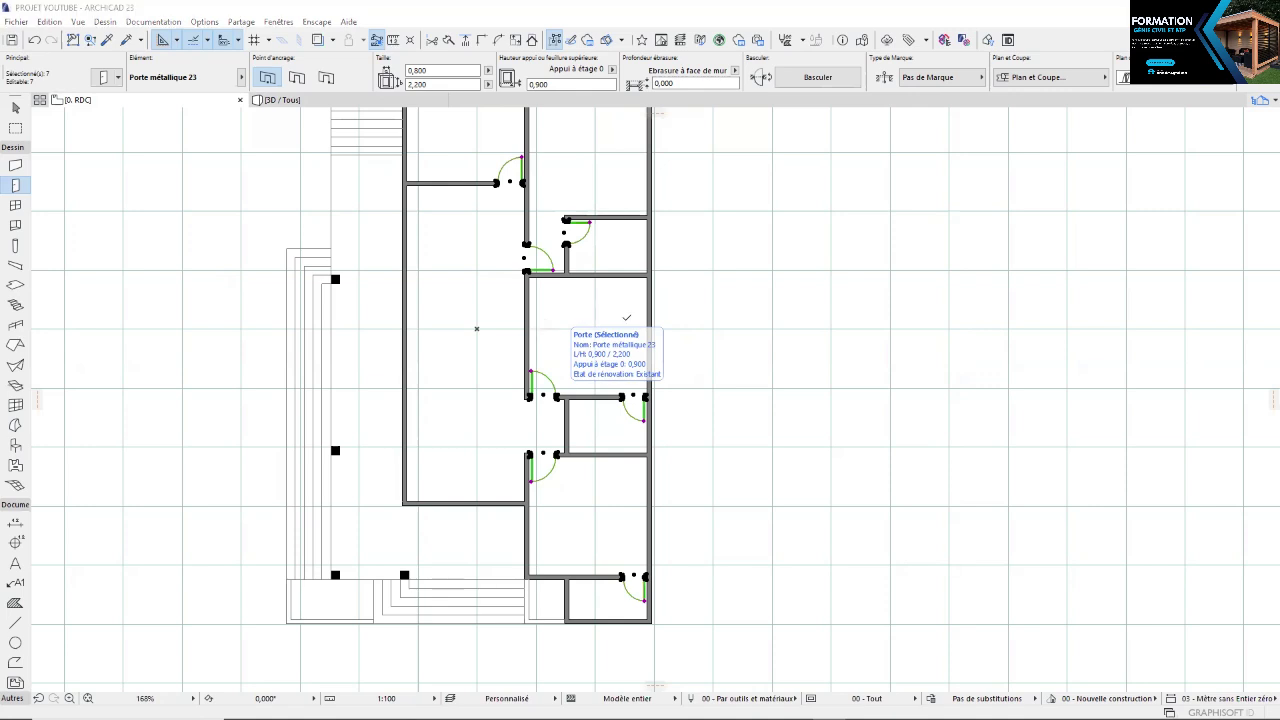
{"action": "key", "text": "ctrl+t"}
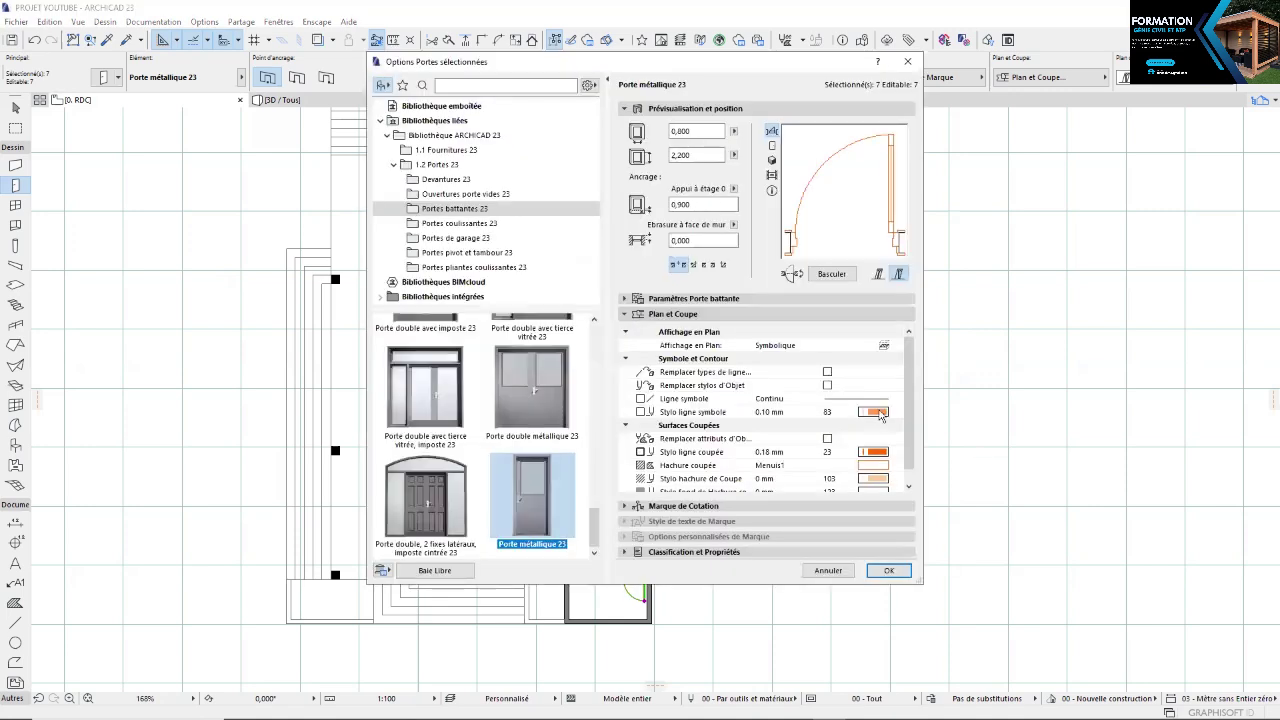
Set the casing (Chambranle extérieur) surface of all selected doors to Bois - Séquoia laqué and apply the settings
{"action": "scroll", "coordinate": [880, 415], "scroll_direction": "down", "scroll_amount": 1}
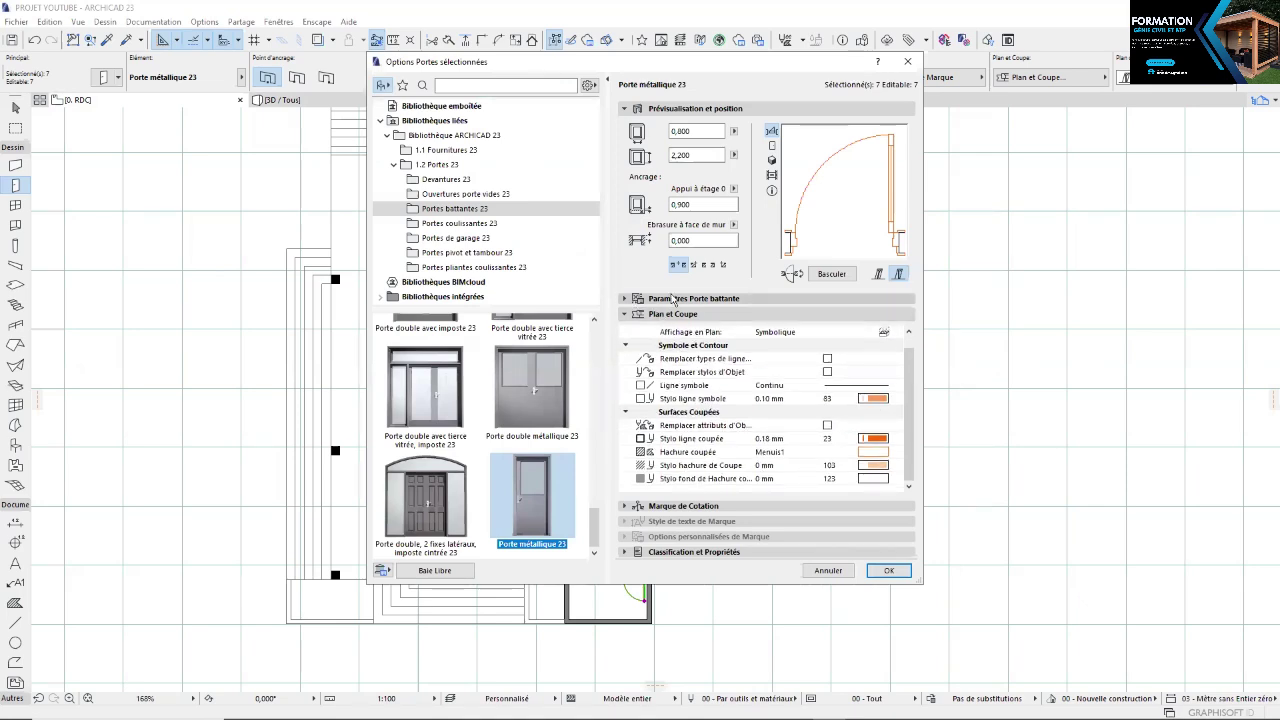
{"action": "left_click", "coordinate": [674, 300]}
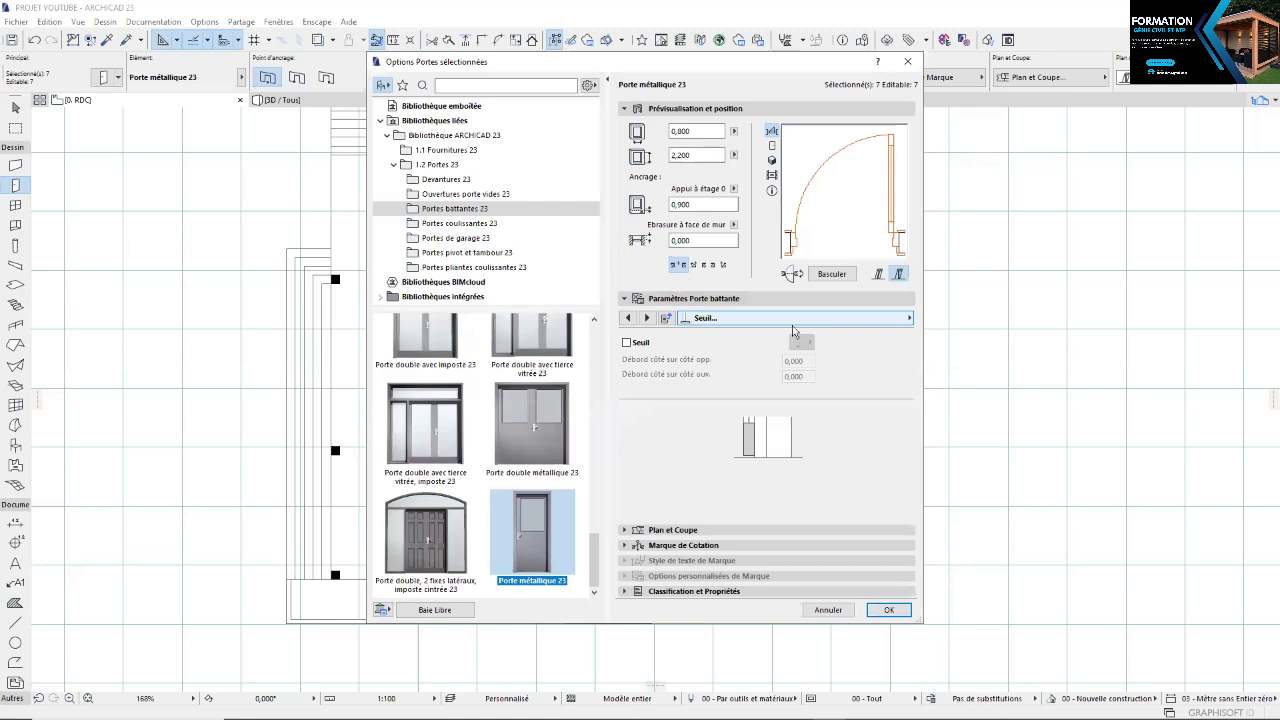
{"action": "left_click", "coordinate": [647, 318]}
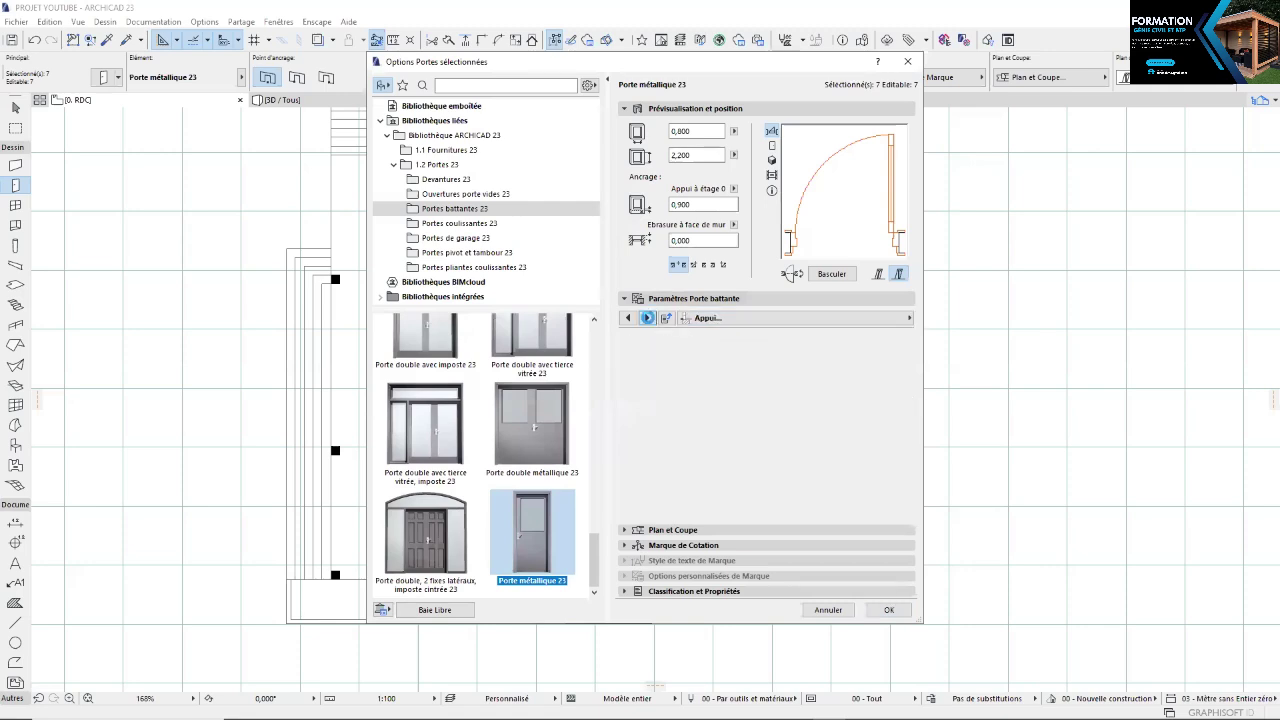
{"action": "left_click", "coordinate": [647, 318]}
{"action": "left_click", "coordinate": [647, 318]}
{"action": "left_click", "coordinate": [647, 318]}
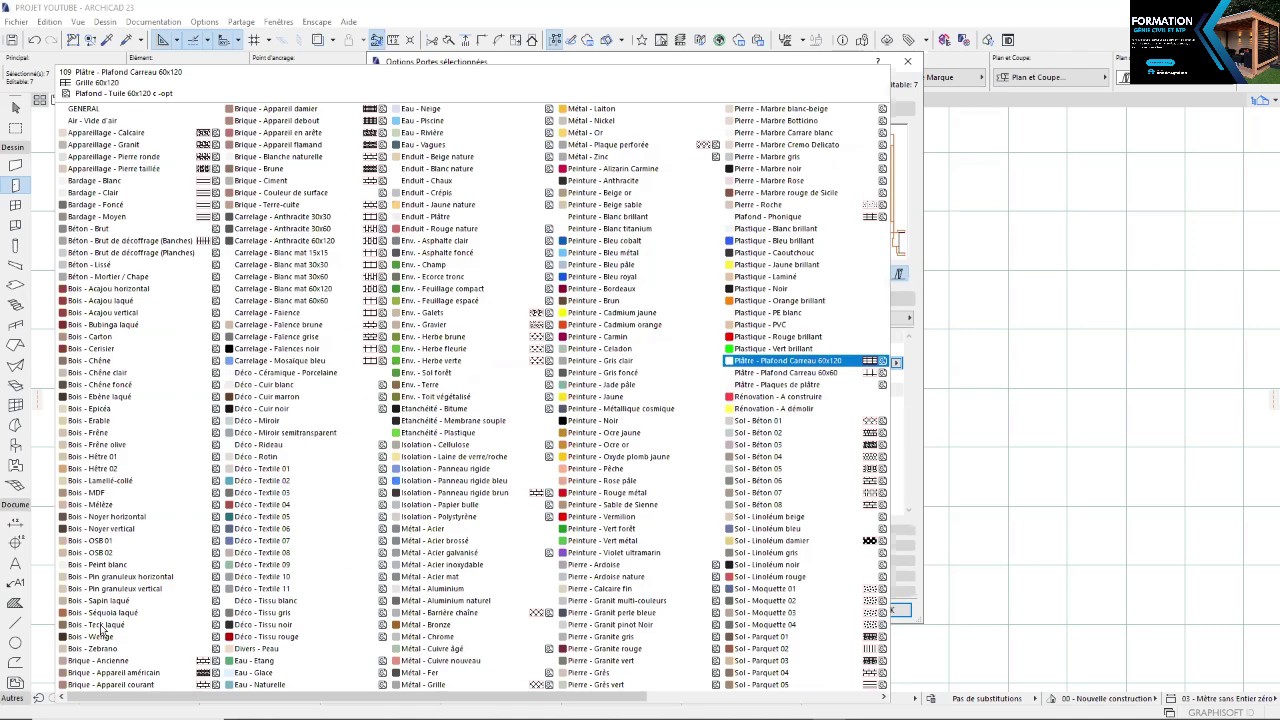
{"action": "left_click", "coordinate": [104, 615]}
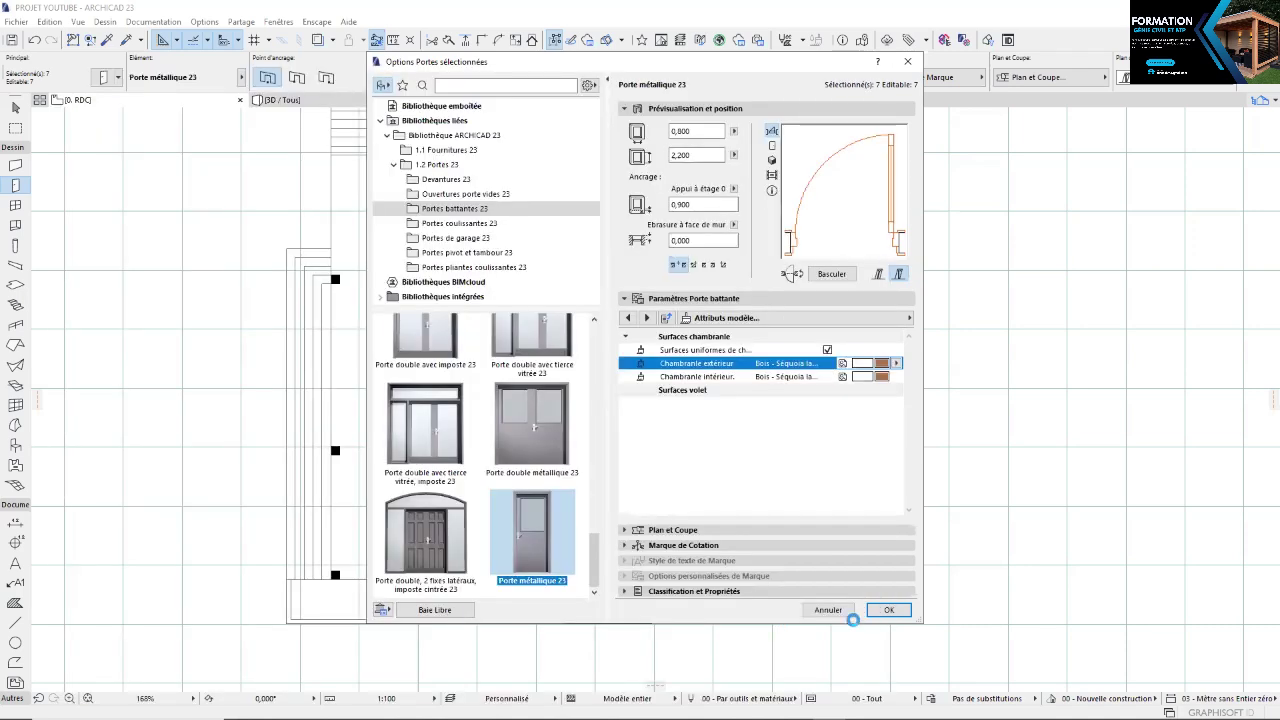
{"action": "left_click", "coordinate": [888, 611]}
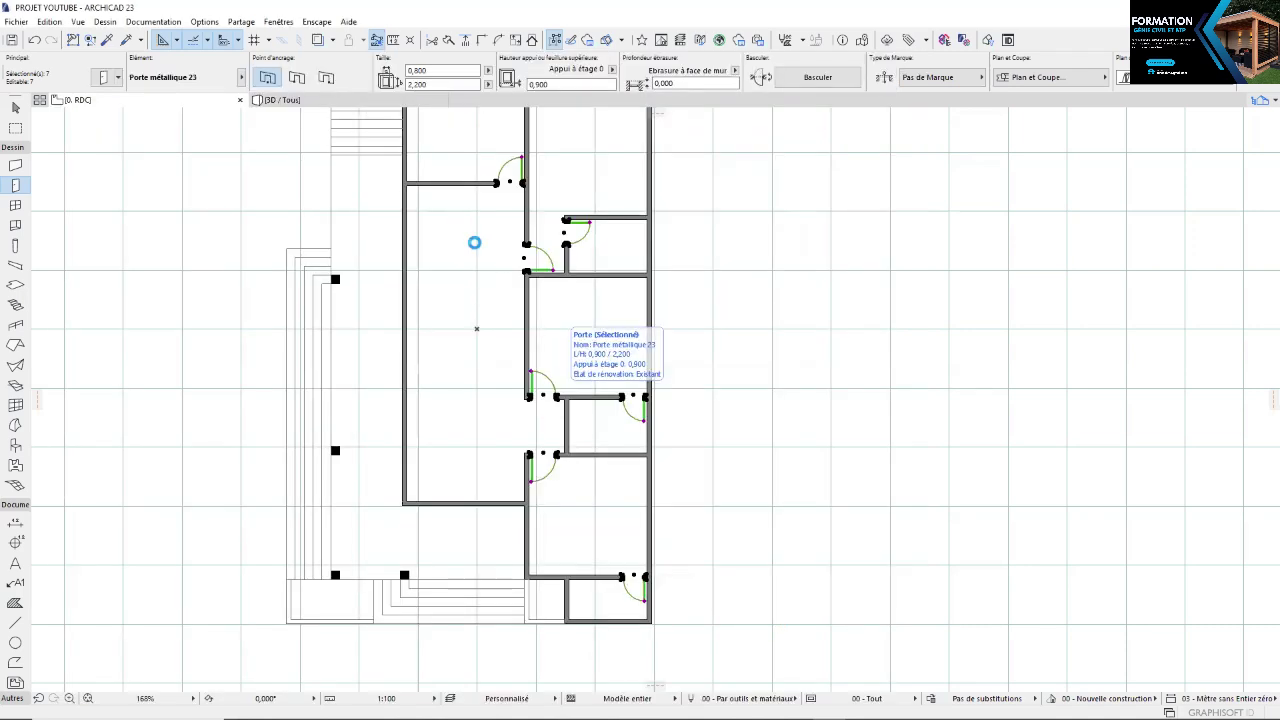
{"action": "key", "text": "Escape"}
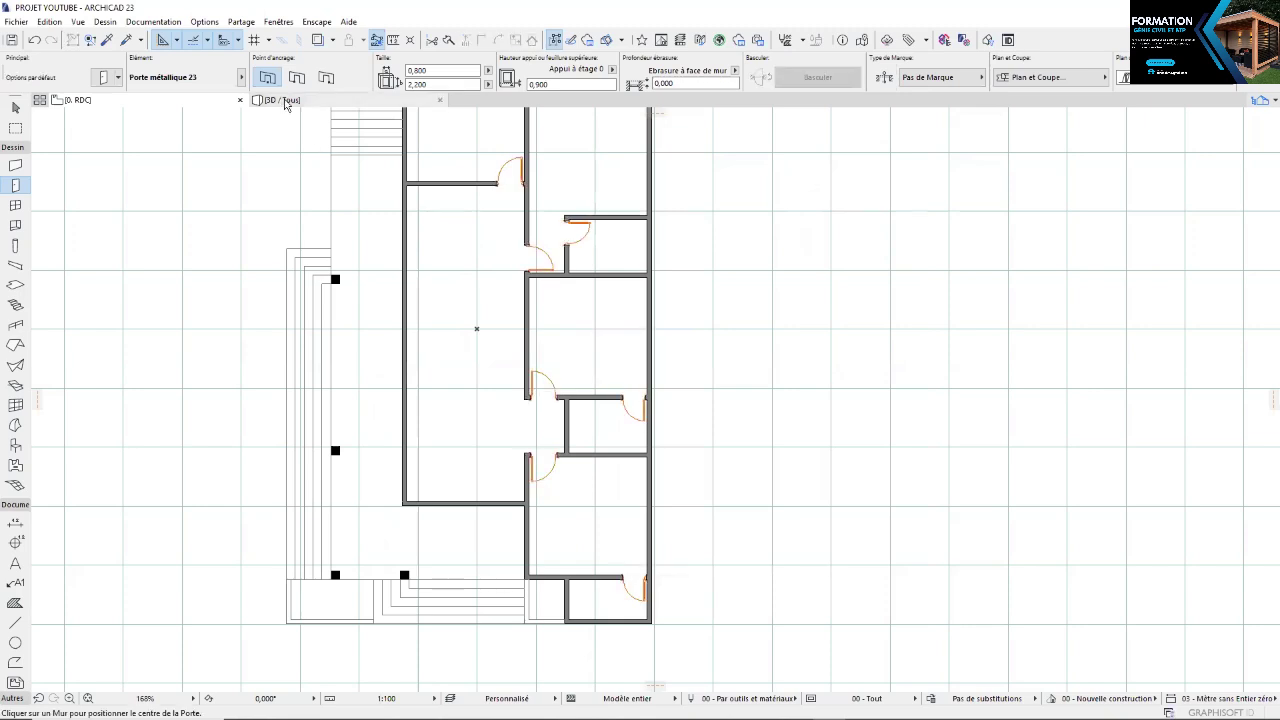
Check the interior doors' casings in the 3D view, up close and across the whole house
{"action": "left_click", "coordinate": [282, 100]}
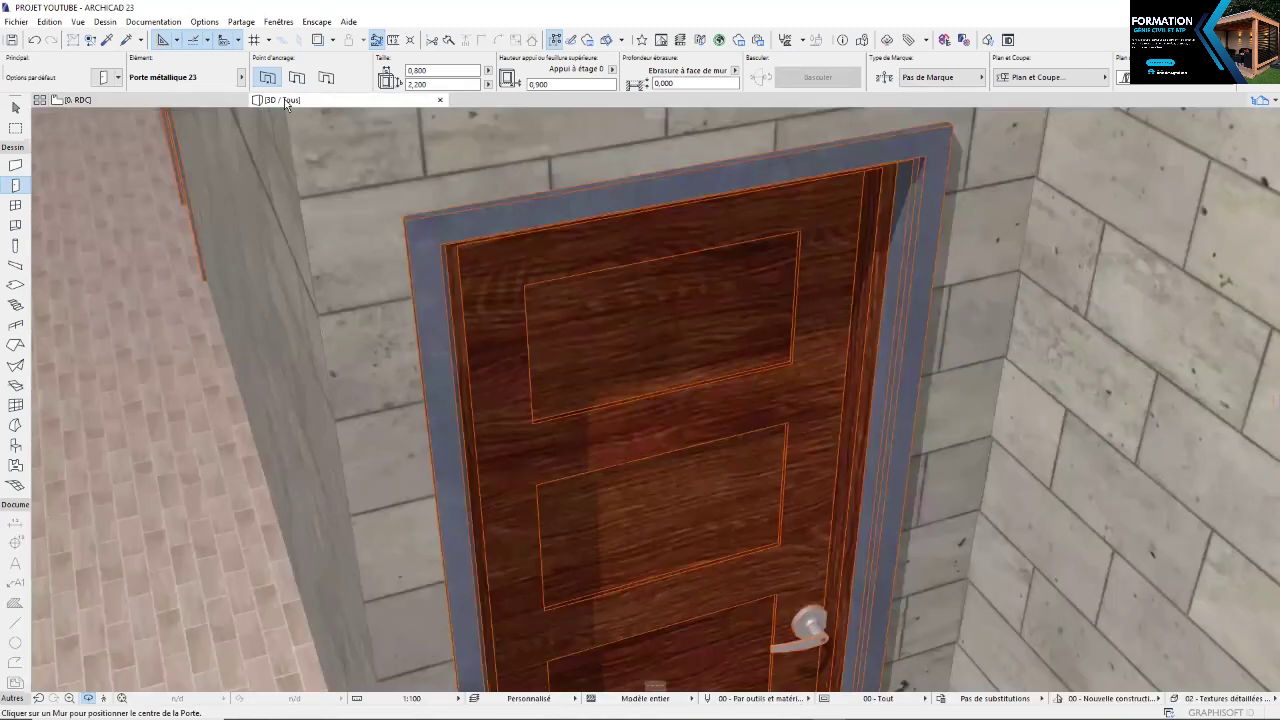
{"action": "scroll", "coordinate": [487, 353], "scroll_direction": "down", "scroll_amount": 6}
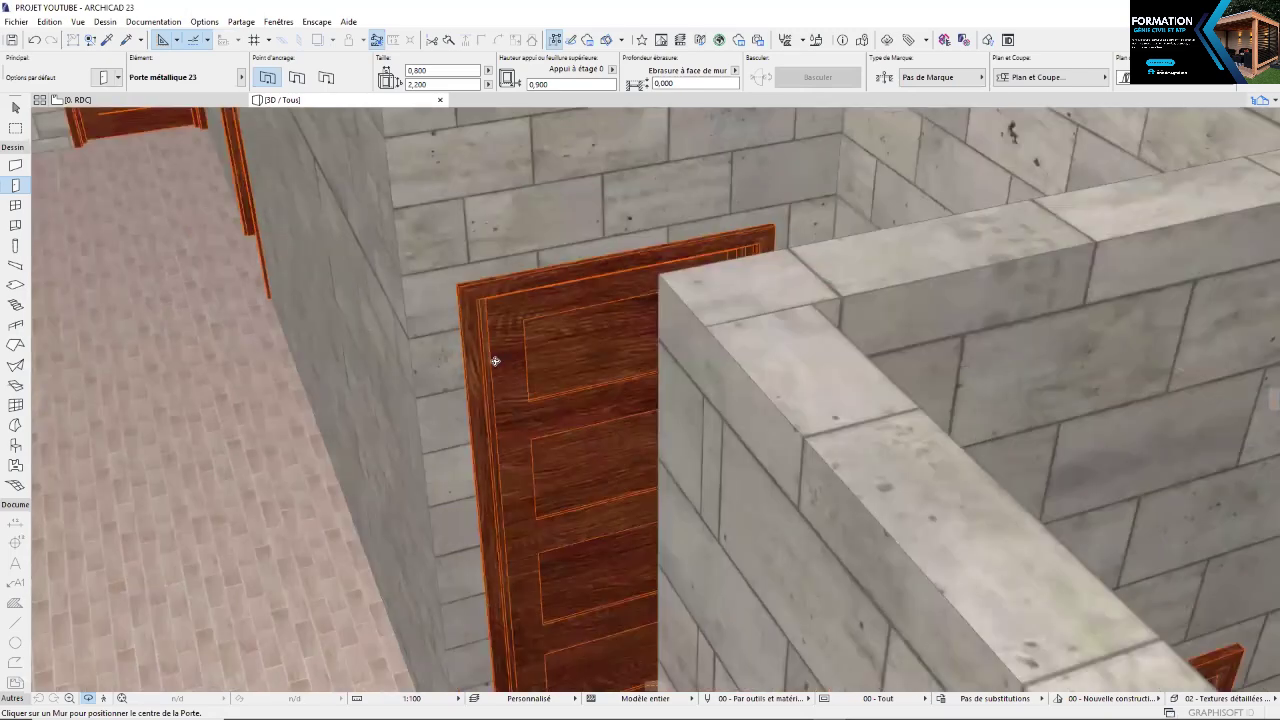
{"action": "scroll", "coordinate": [487, 353], "scroll_direction": "down", "scroll_amount": 4}
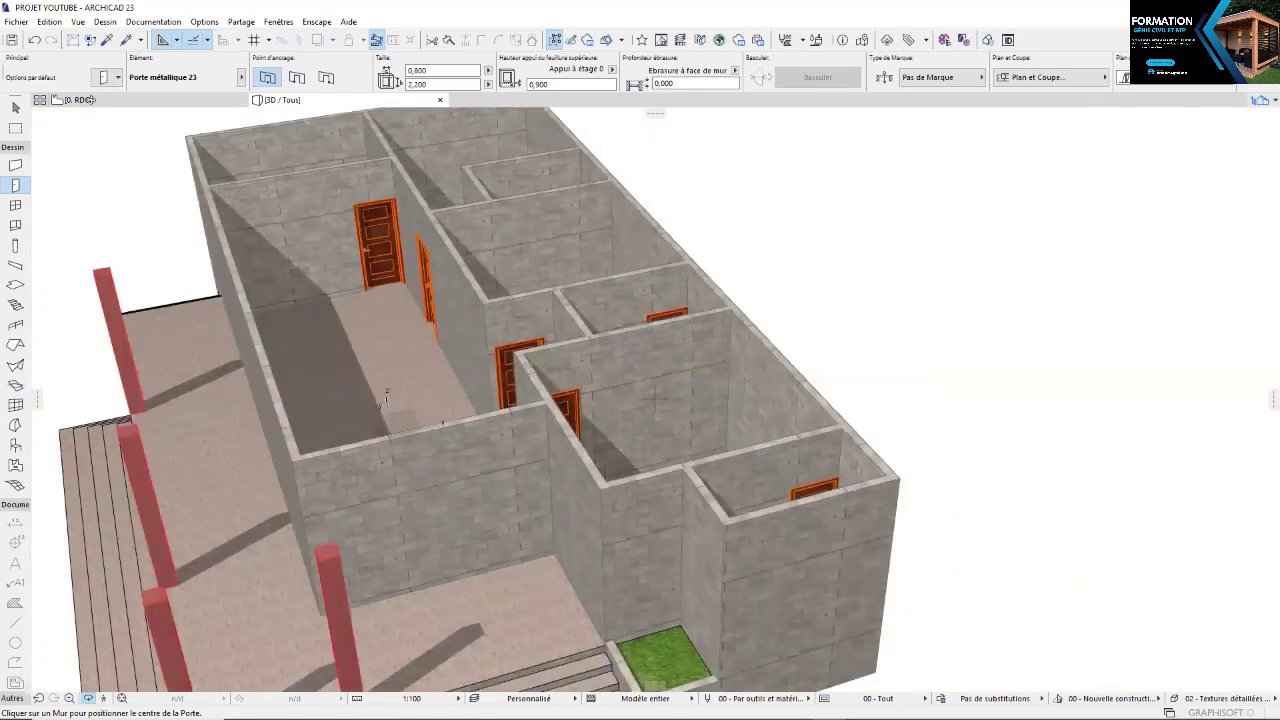
Return to the ground-floor plan and set the default door to Porte double métallique 23, 1,600 wide and 2,200 high
{"action": "left_click", "coordinate": [78, 100]}
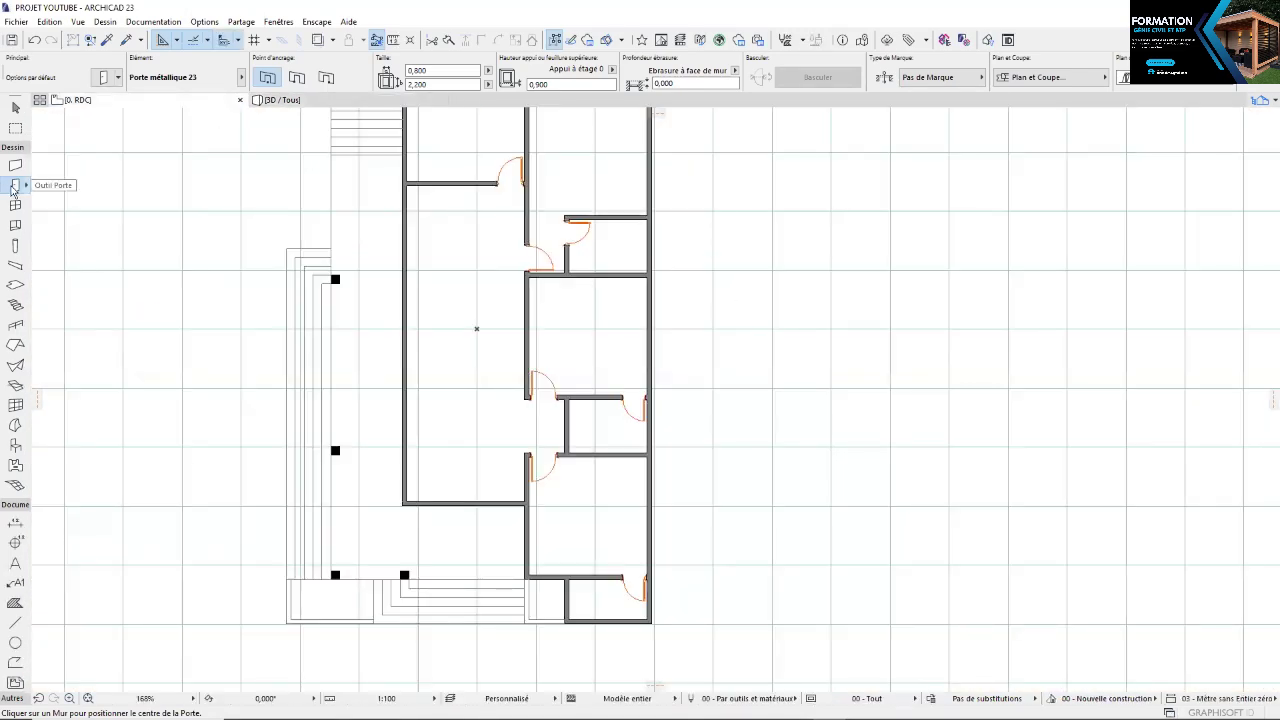
{"action": "left_click", "coordinate": [14, 186]}
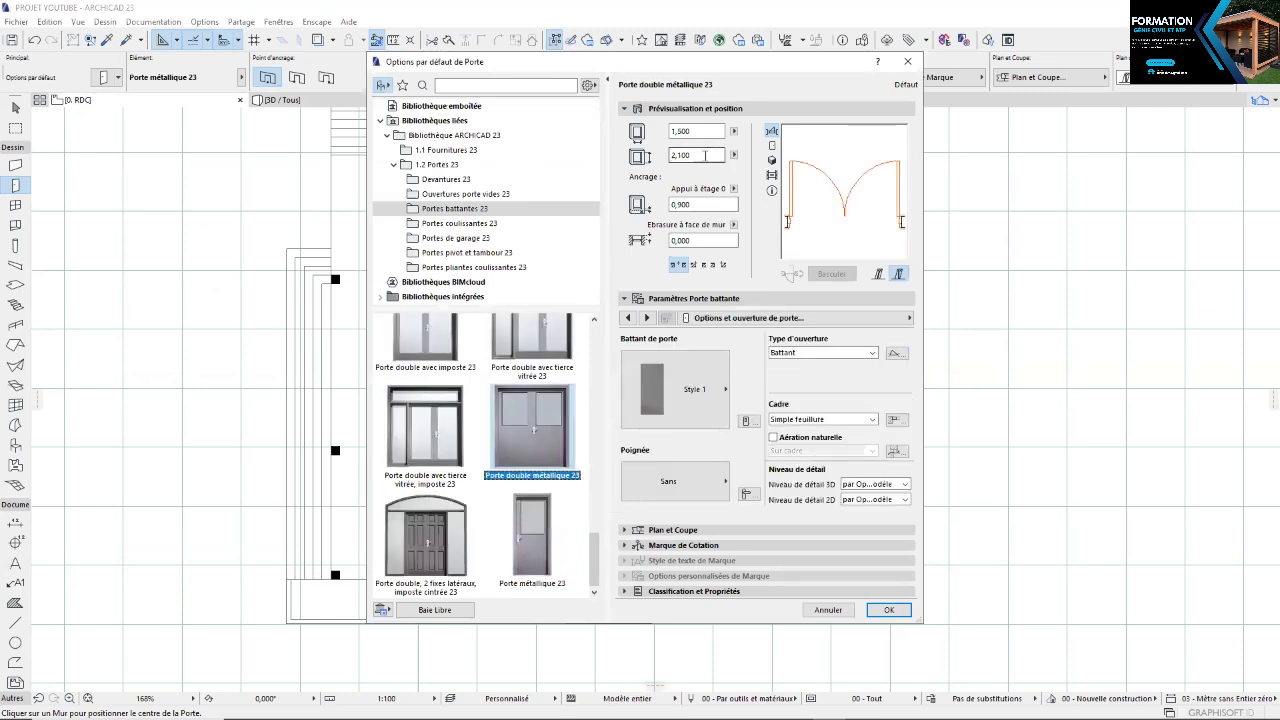
{"action": "left_click", "coordinate": [706, 155]}
{"action": "type", "text": "2"}
{"action": "left_click", "coordinate": [692, 131]}
{"action": "left_click", "coordinate": [712, 388]}
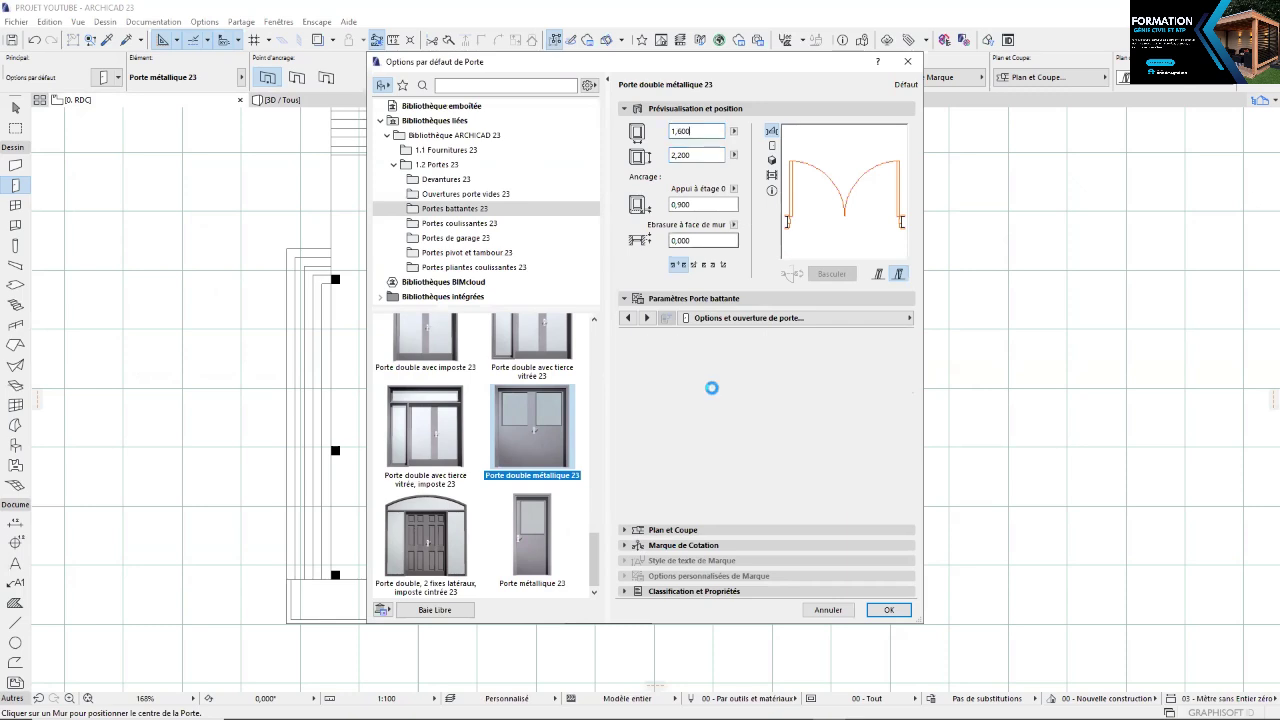
Give the double door the Style 5 leaf and the Poignée 7 handle
{"action": "left_click", "coordinate": [724, 362]}
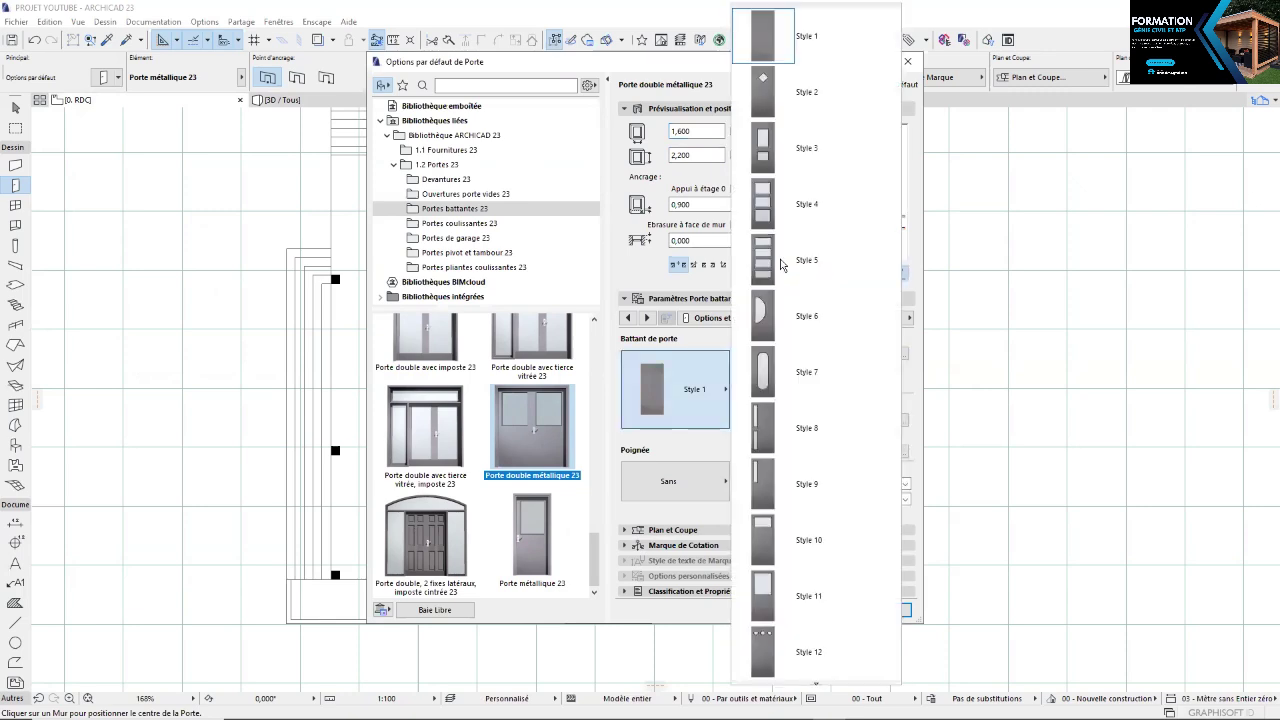
{"action": "left_click", "coordinate": [782, 264]}
{"action": "left_click", "coordinate": [689, 482]}
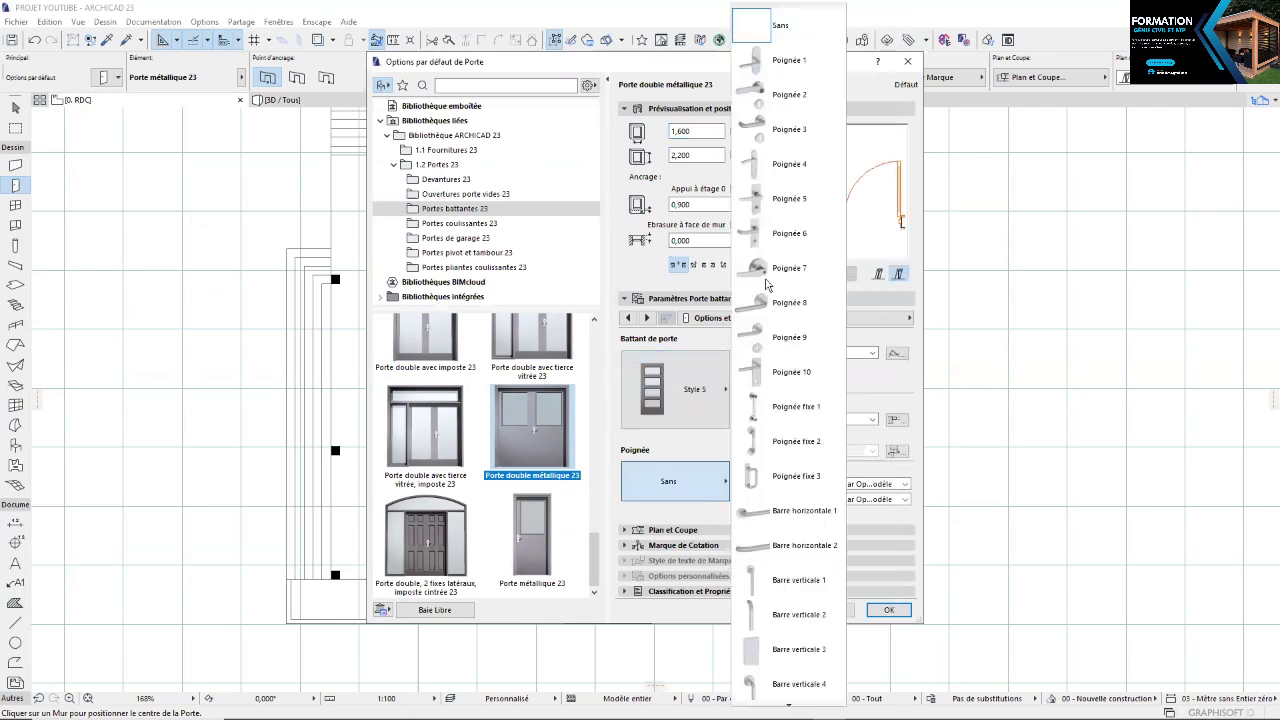
{"action": "left_click", "coordinate": [786, 297]}
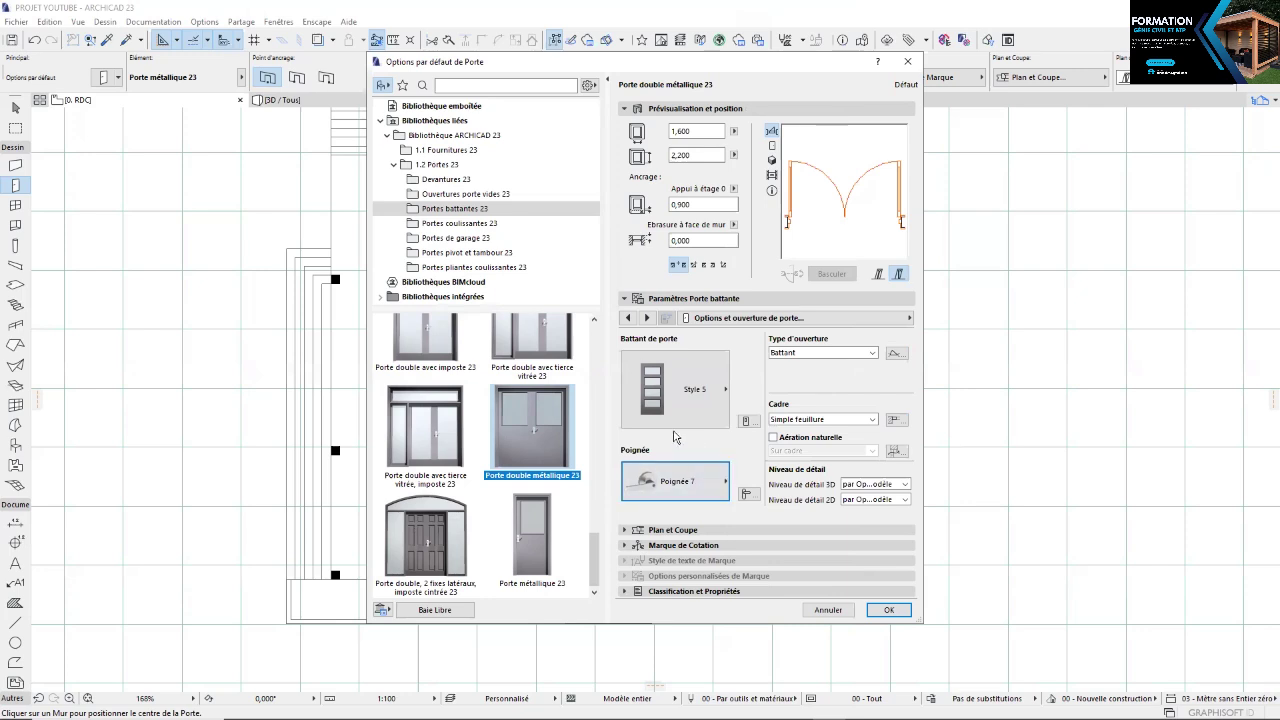
Set the double door's uniform frame width to 0,050
{"action": "left_click", "coordinate": [647, 318]}
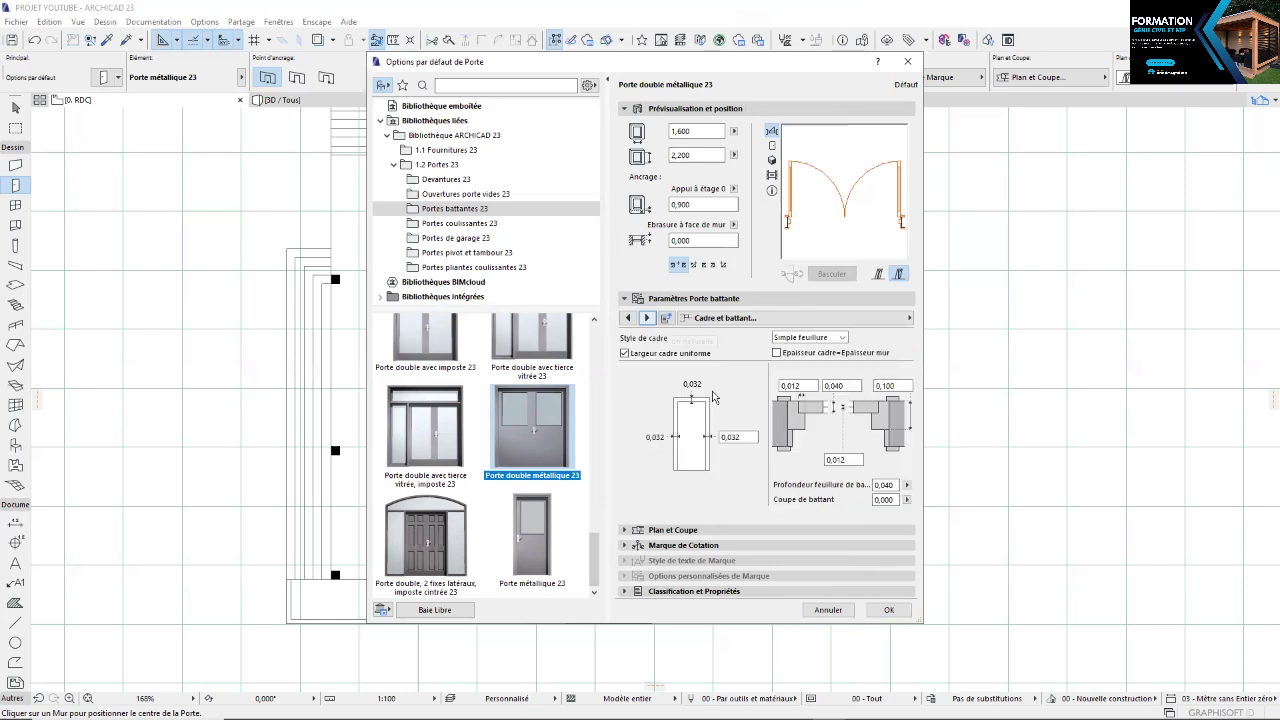
{"action": "left_click", "coordinate": [745, 436]}
{"action": "left_click", "coordinate": [650, 320]}
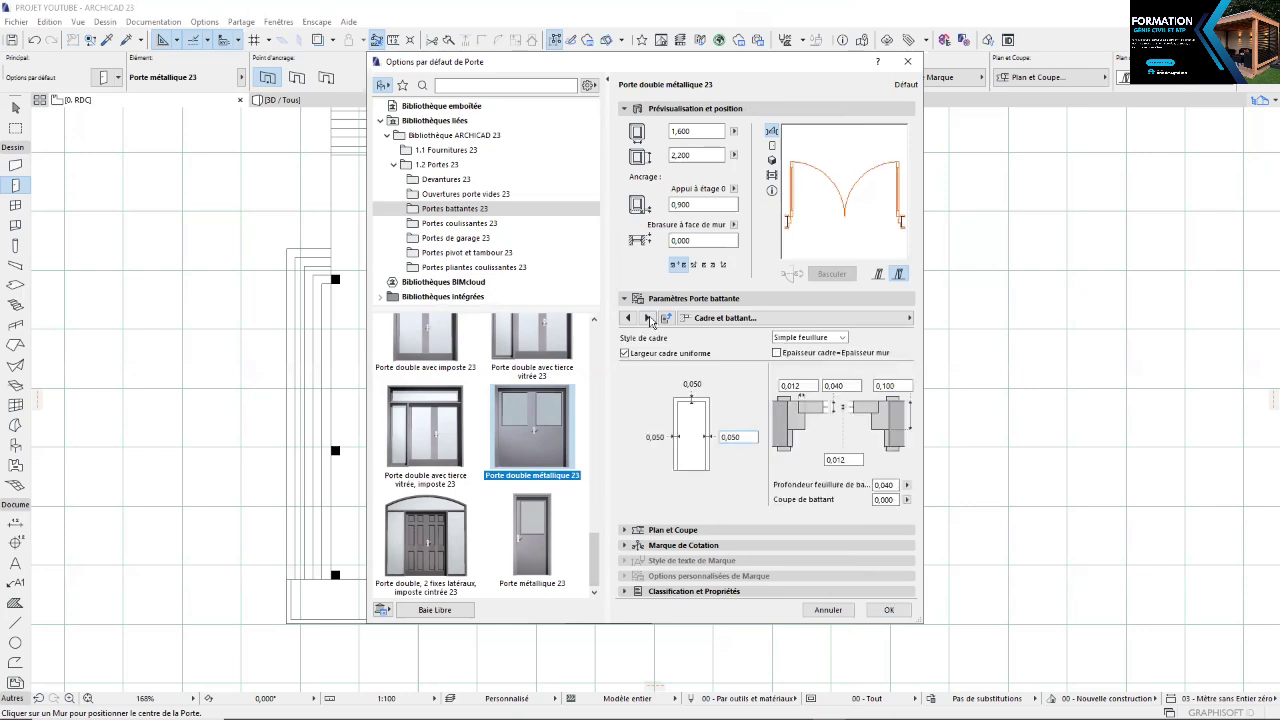
Override the model view options for the double door's 3D projections, with the opening line turned off
{"action": "left_click", "coordinate": [650, 320]}
{"action": "left_click", "coordinate": [648, 318]}
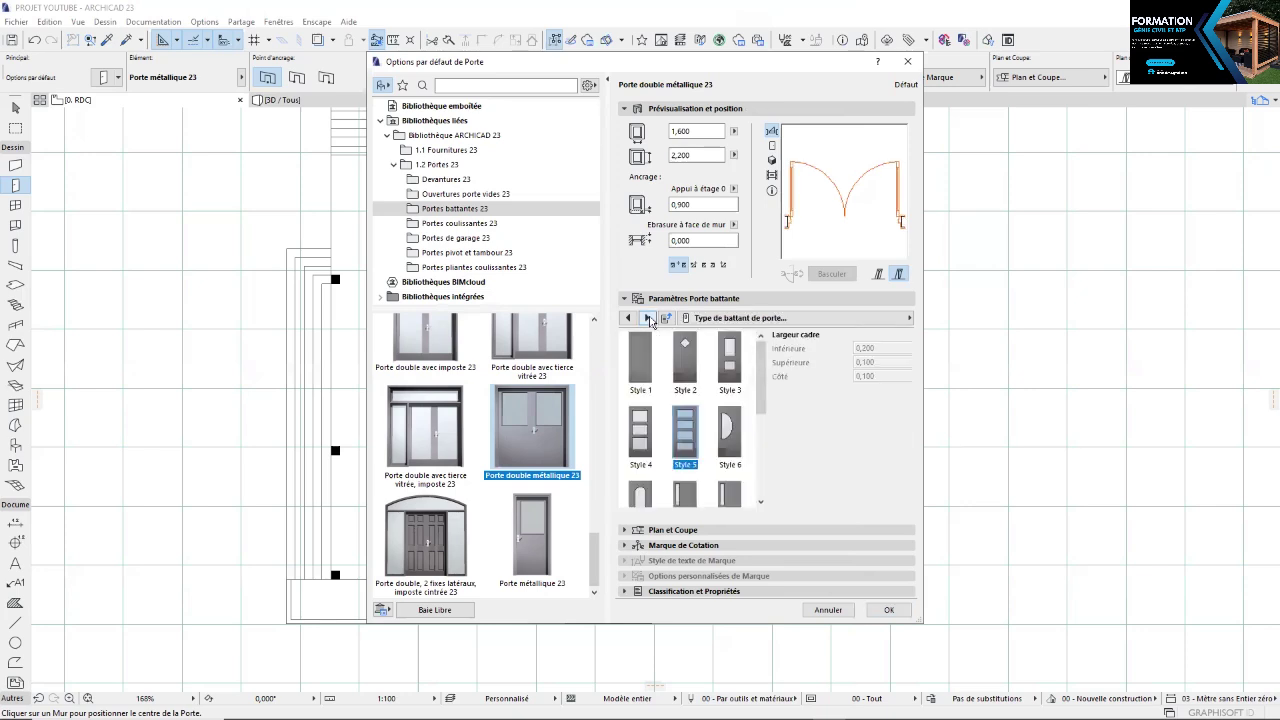
{"action": "left_click", "coordinate": [649, 318]}
{"action": "left_click", "coordinate": [649, 318]}
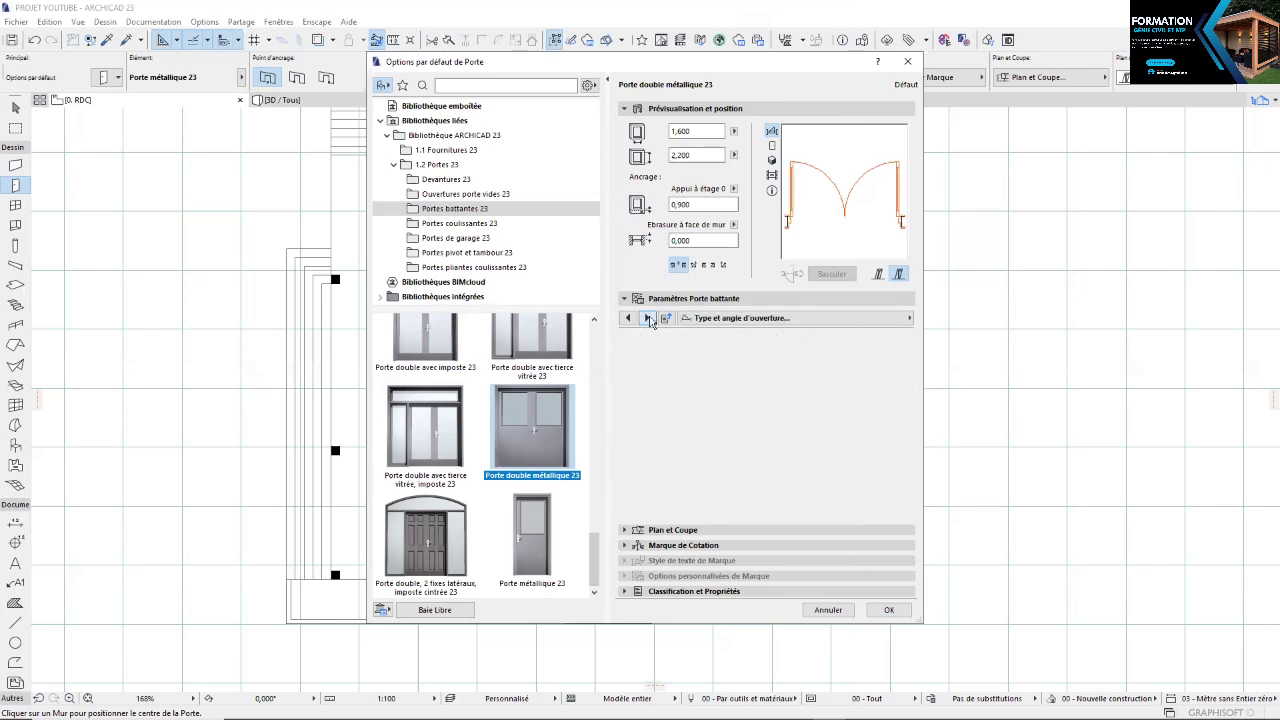
{"action": "left_click", "coordinate": [649, 318]}
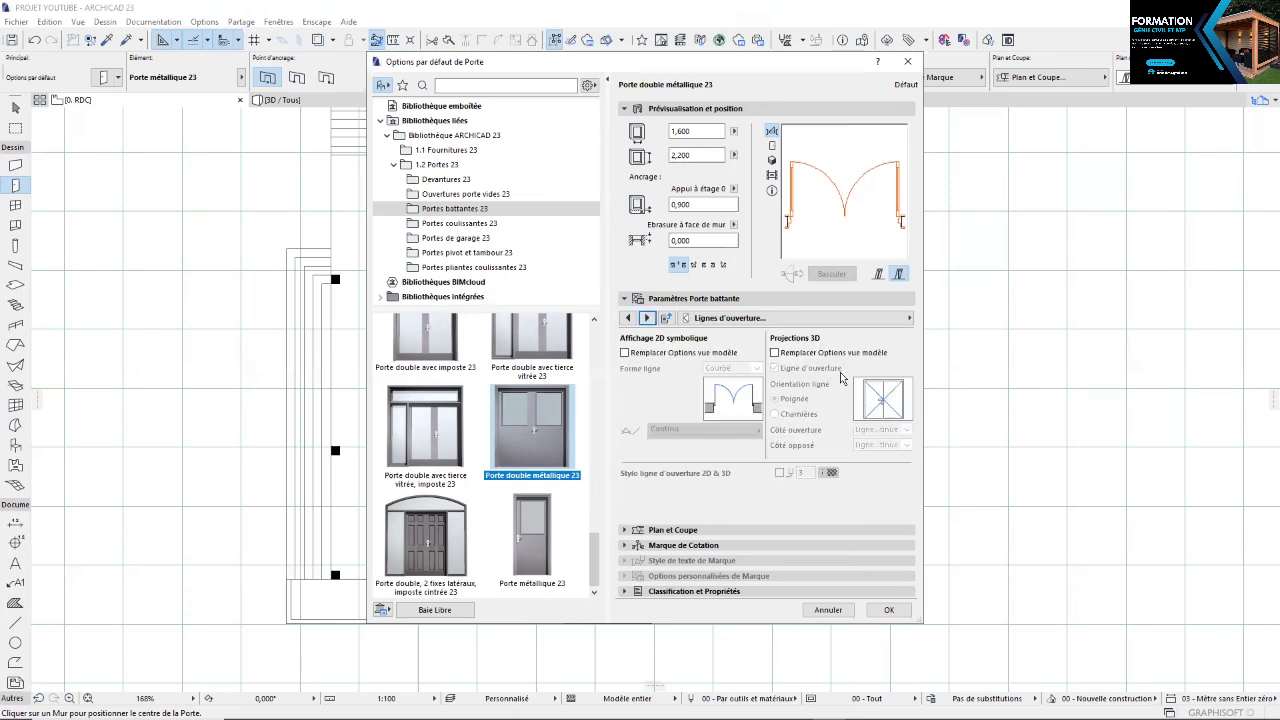
{"action": "left_click", "coordinate": [775, 353]}
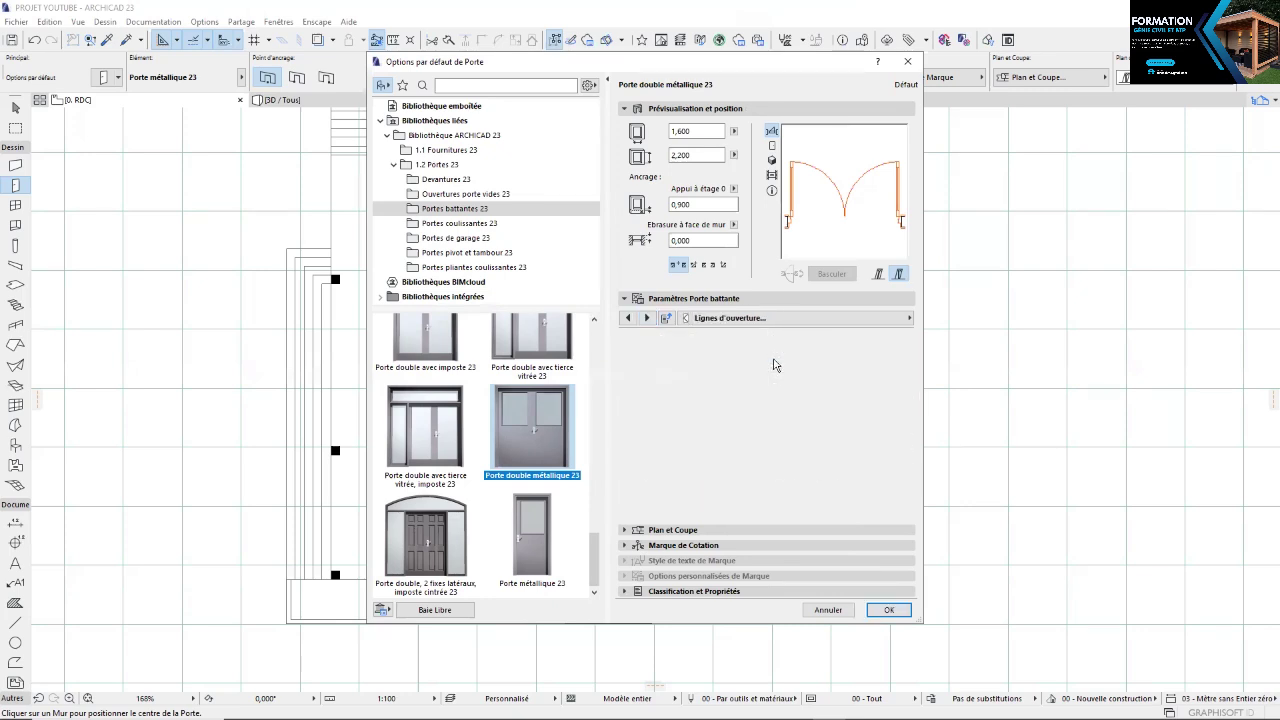
Make the double door's surfaces uniform and set its frame and leaves to Bois - Séquoia laqué
{"action": "left_click", "coordinate": [649, 320]}
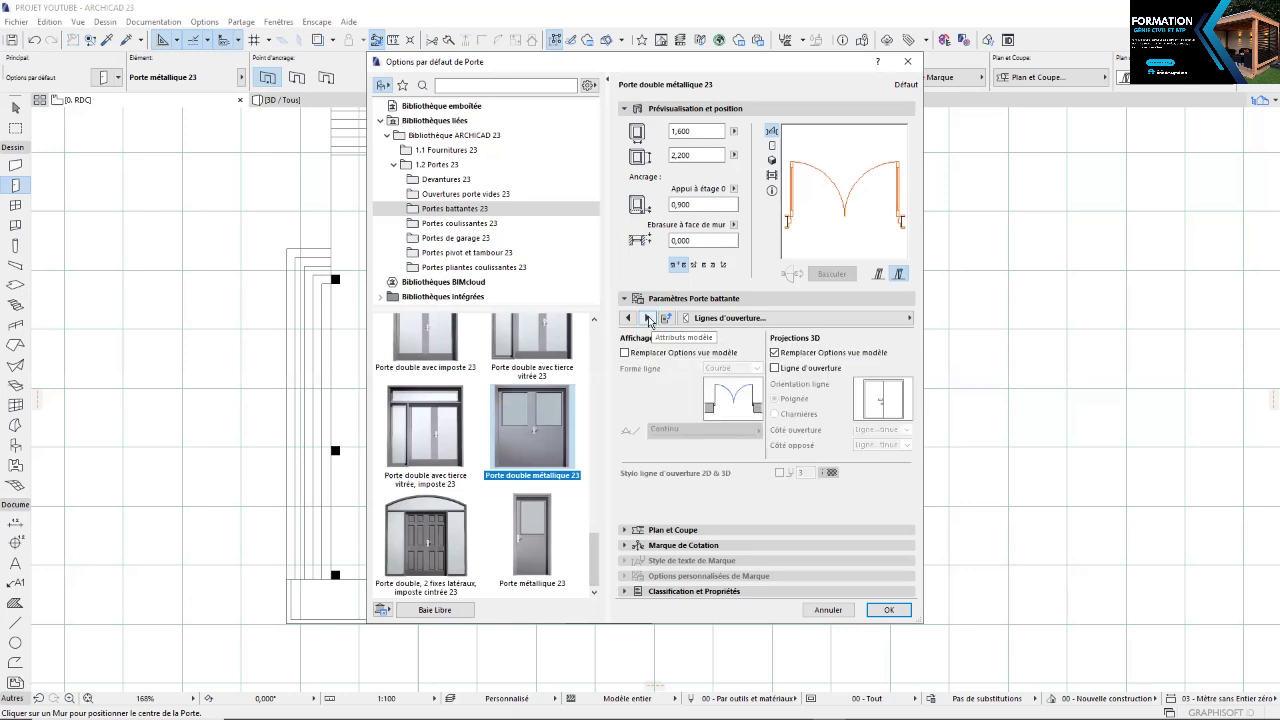
{"action": "left_click", "coordinate": [649, 320]}
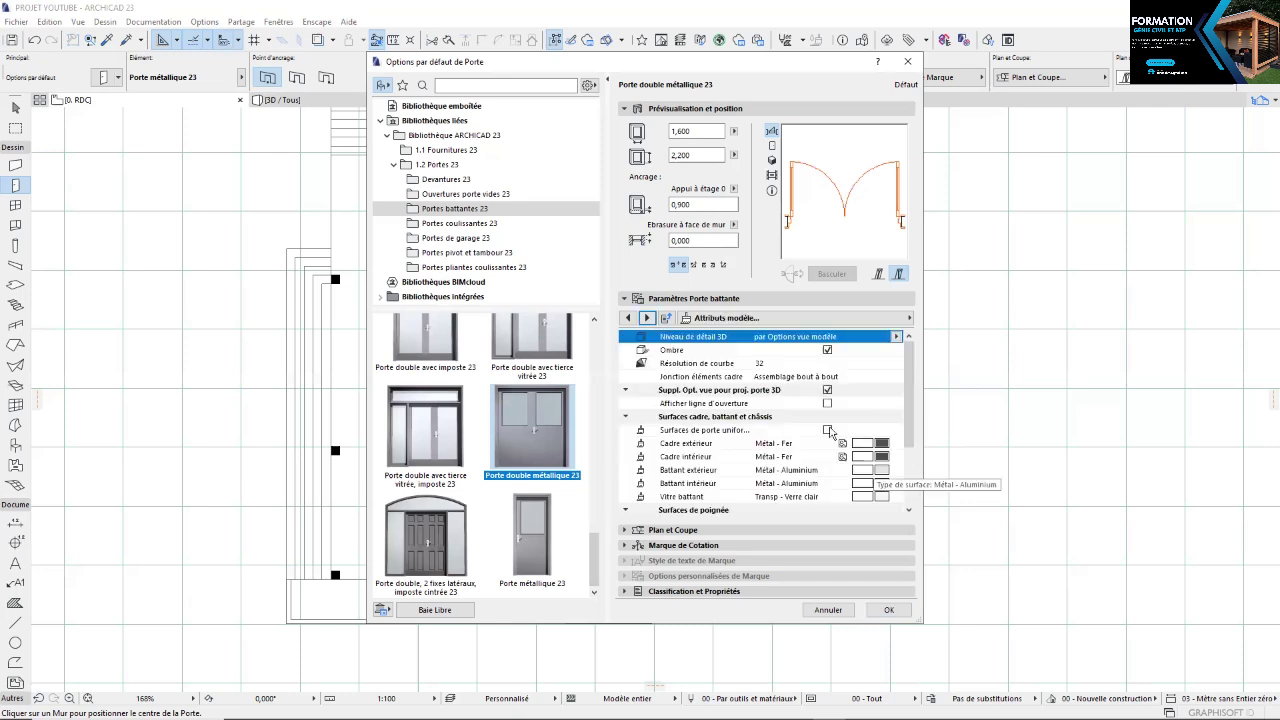
{"action": "left_click", "coordinate": [828, 430]}
{"action": "left_click", "coordinate": [879, 445]}
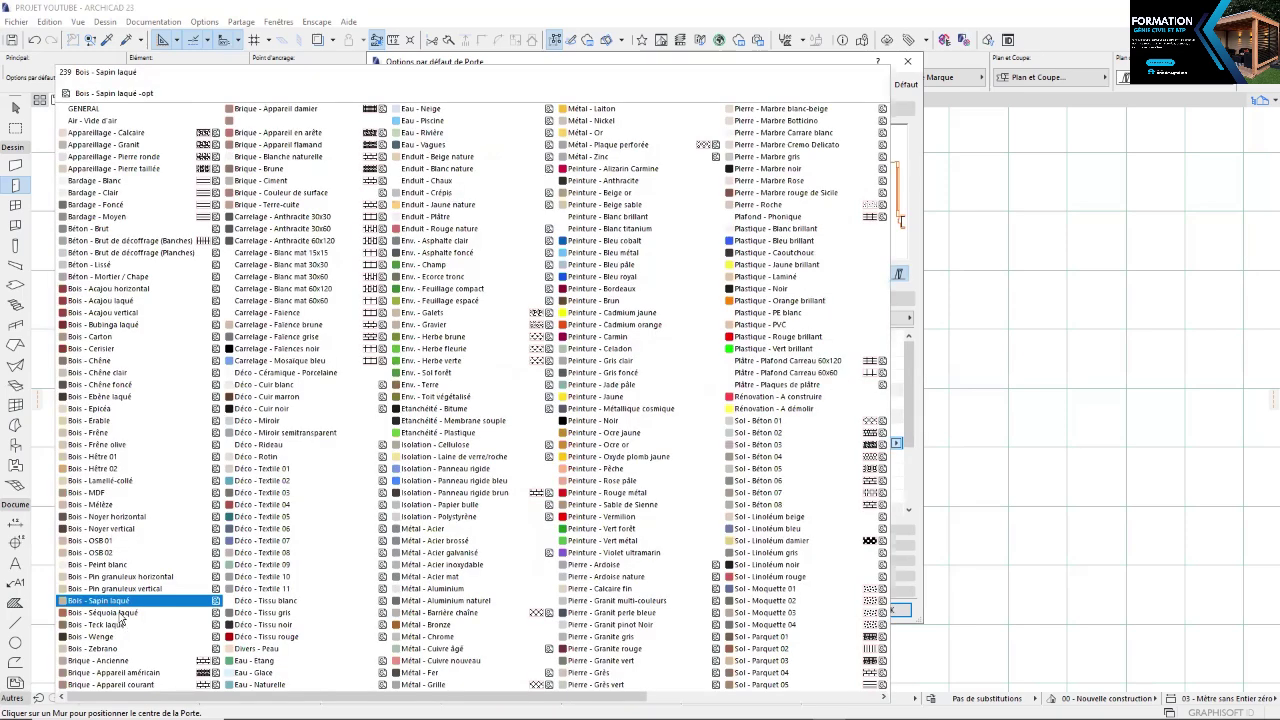
{"action": "left_click", "coordinate": [120, 614]}
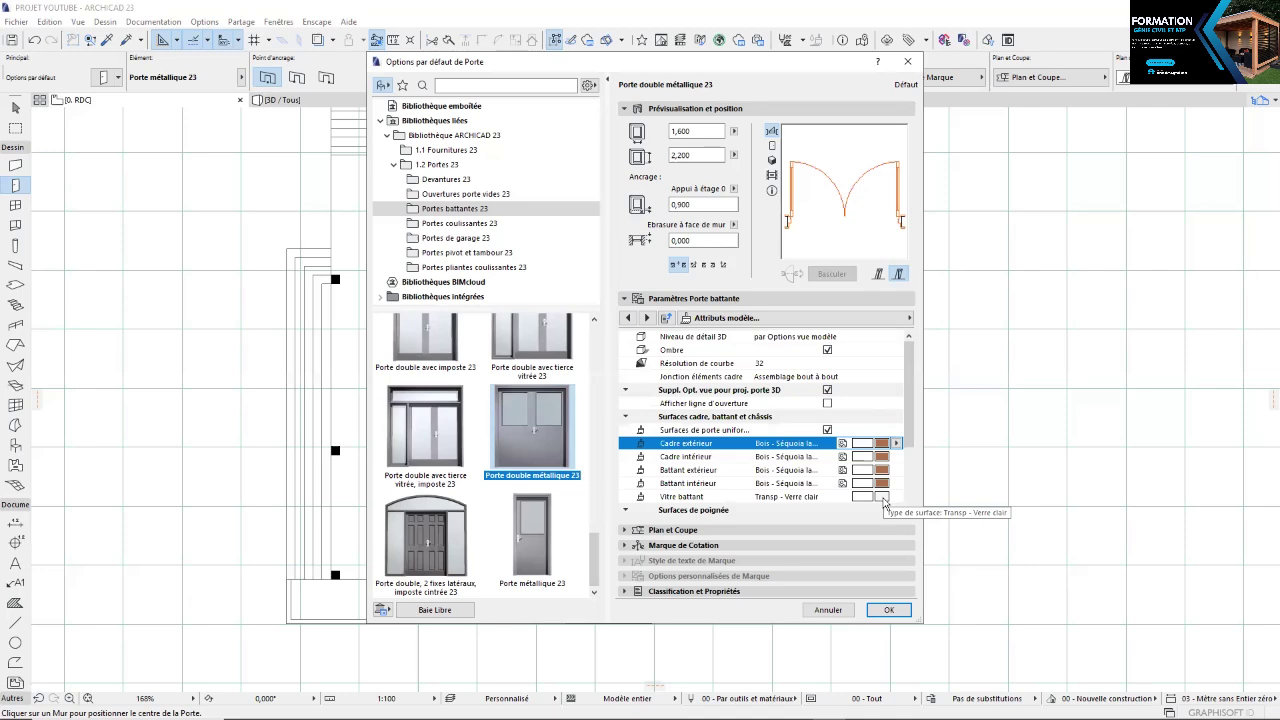
Set the surface of the double door's leaf glazing (Vitre battant) to Bois - Séquoia laqué
{"action": "left_click", "coordinate": [882, 497]}
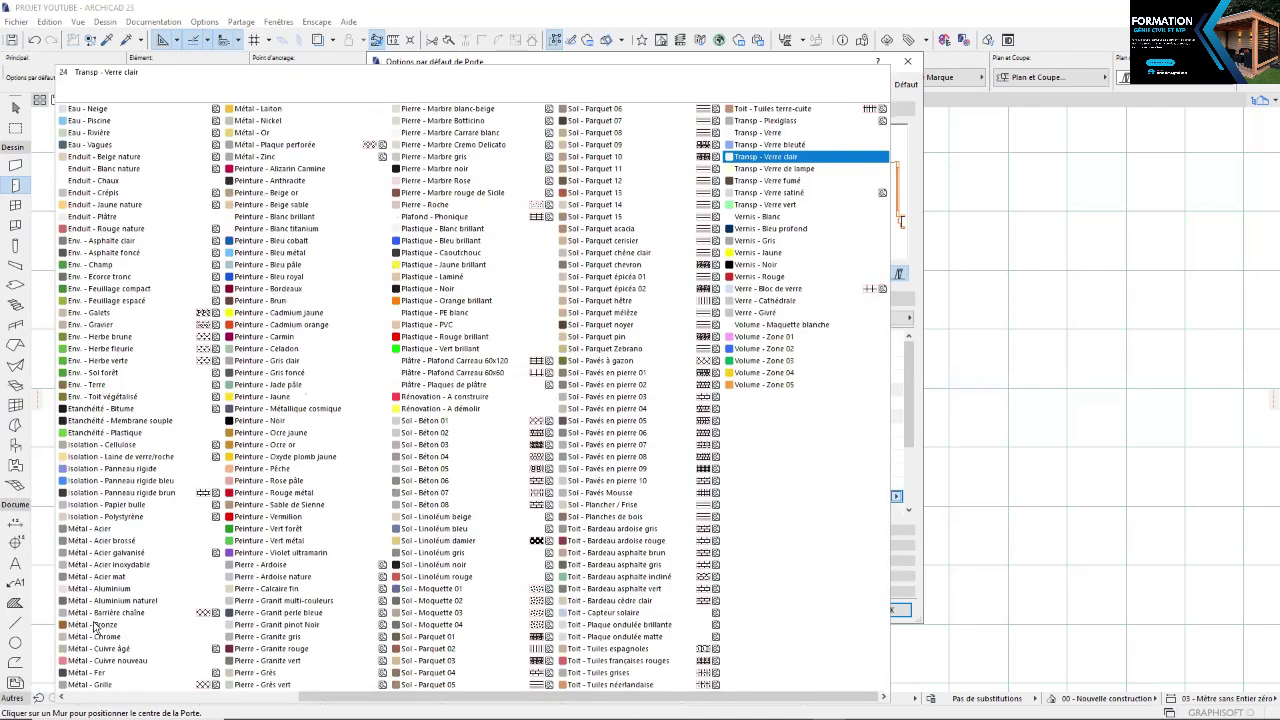
{"action": "scroll", "coordinate": [127, 572], "scroll_direction": "up", "scroll_amount": 2}
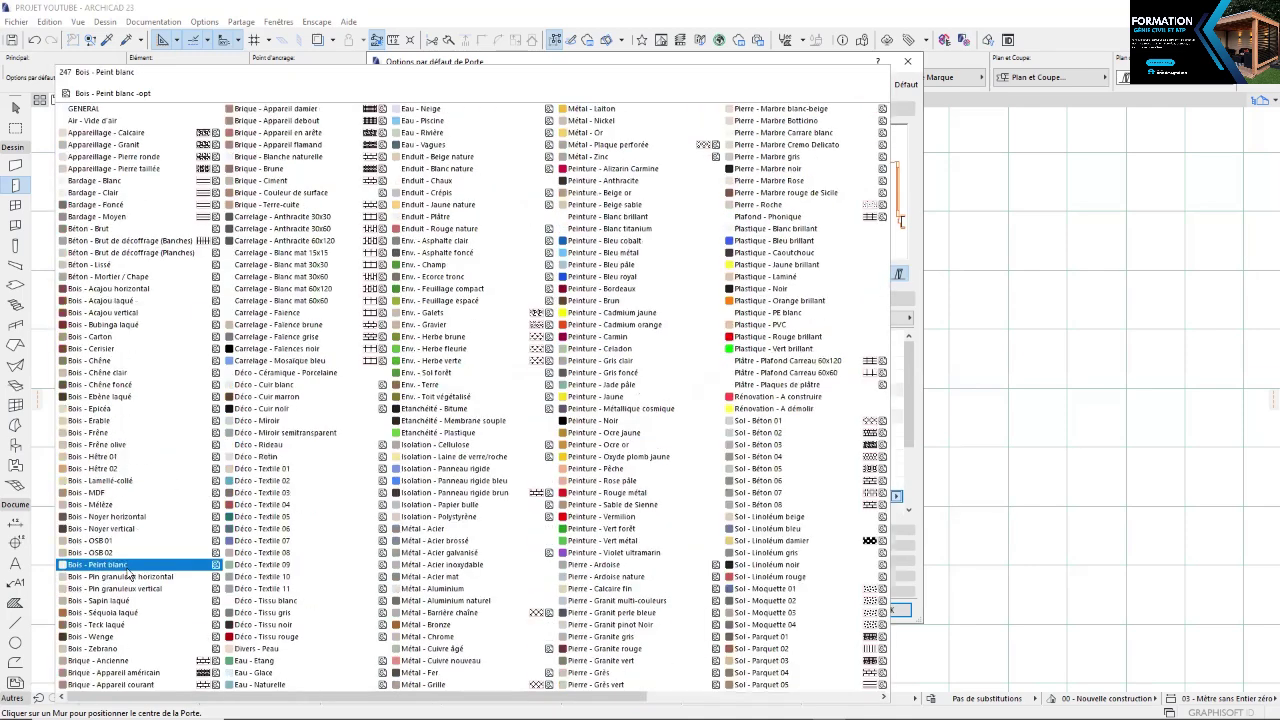
{"action": "left_click", "coordinate": [117, 613]}
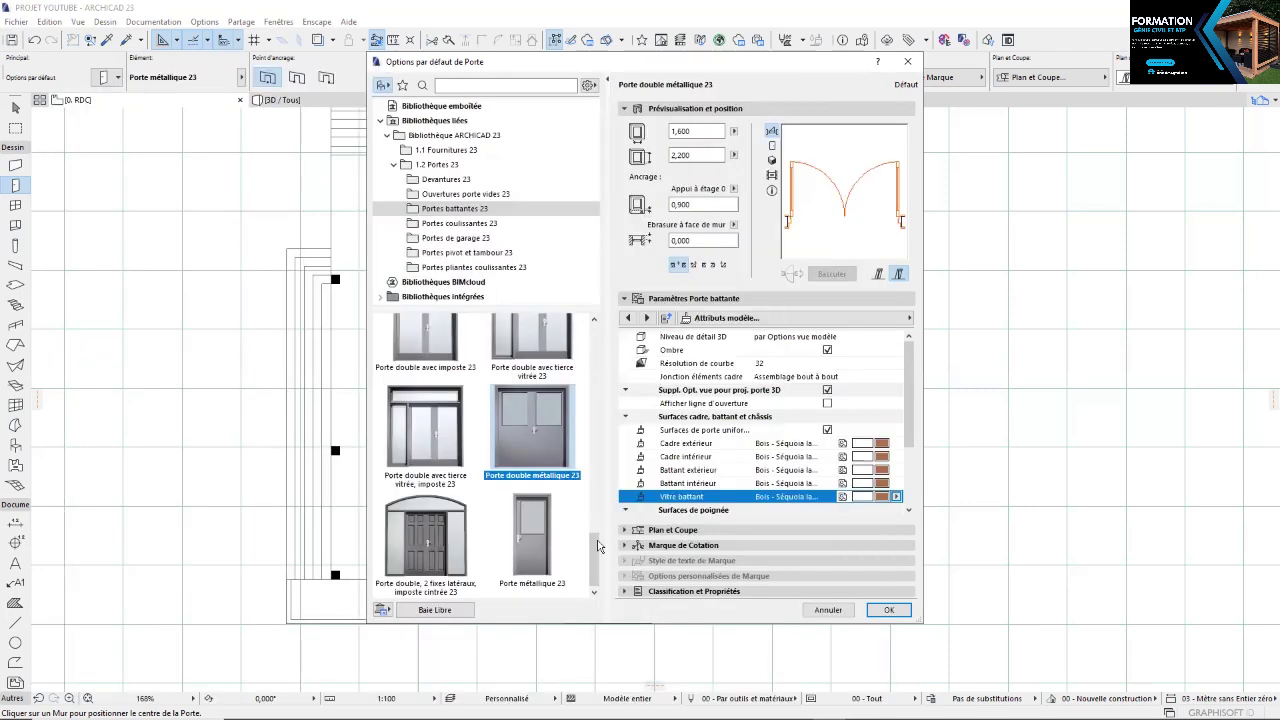
Review the double door's wall opening, lintel, threshold, casing and shutter settings
{"action": "scroll", "coordinate": [757, 459], "scroll_direction": "down", "scroll_amount": 3}
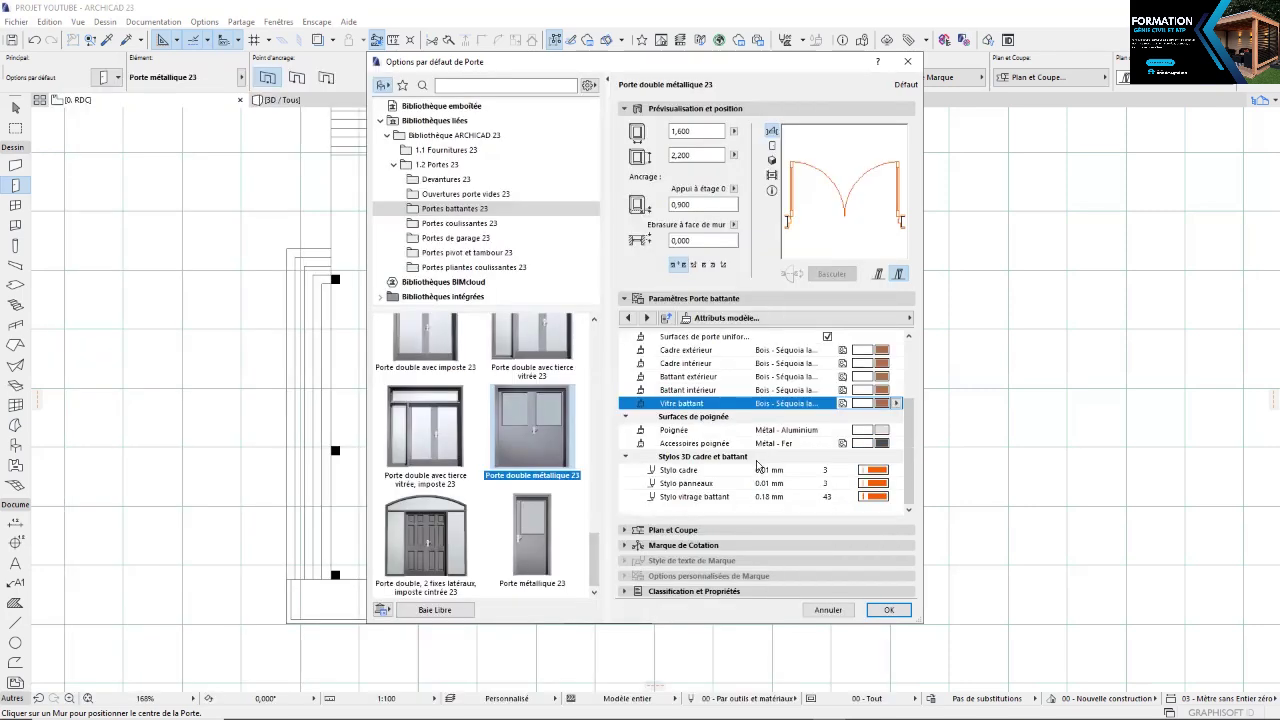
{"action": "left_click", "coordinate": [647, 318]}
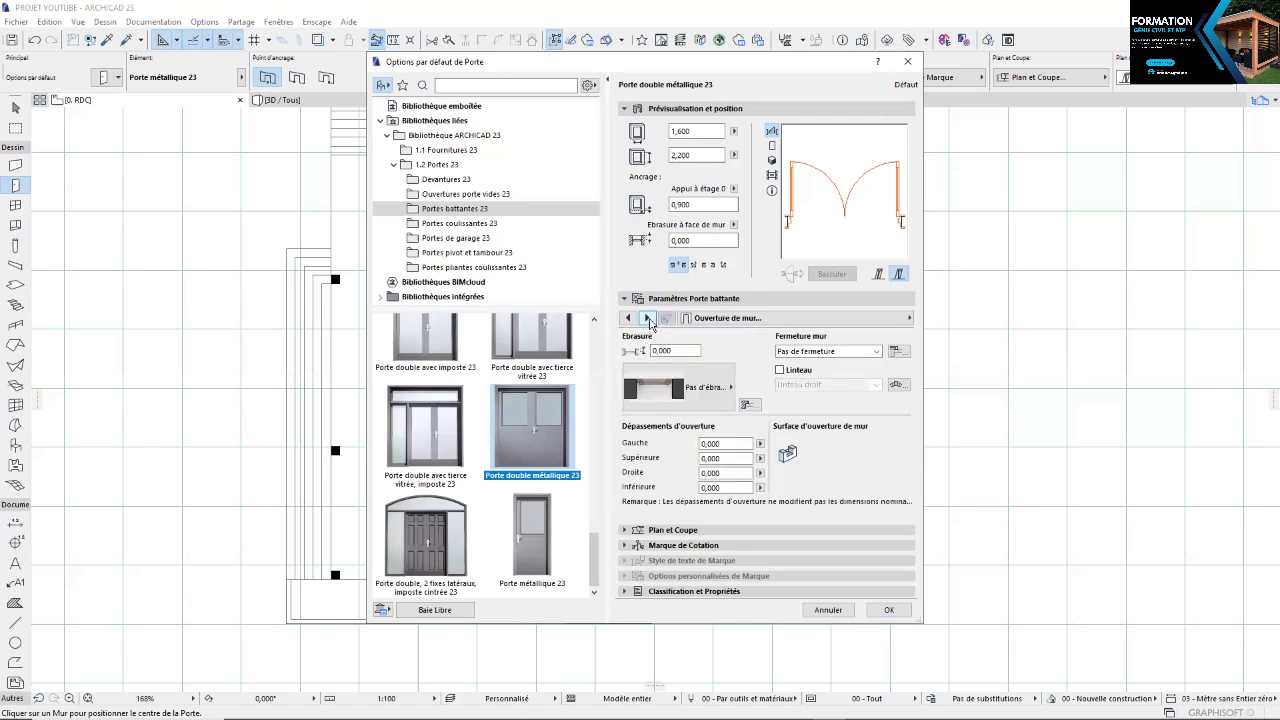
{"action": "left_click", "coordinate": [647, 318]}
{"action": "left_click", "coordinate": [647, 318]}
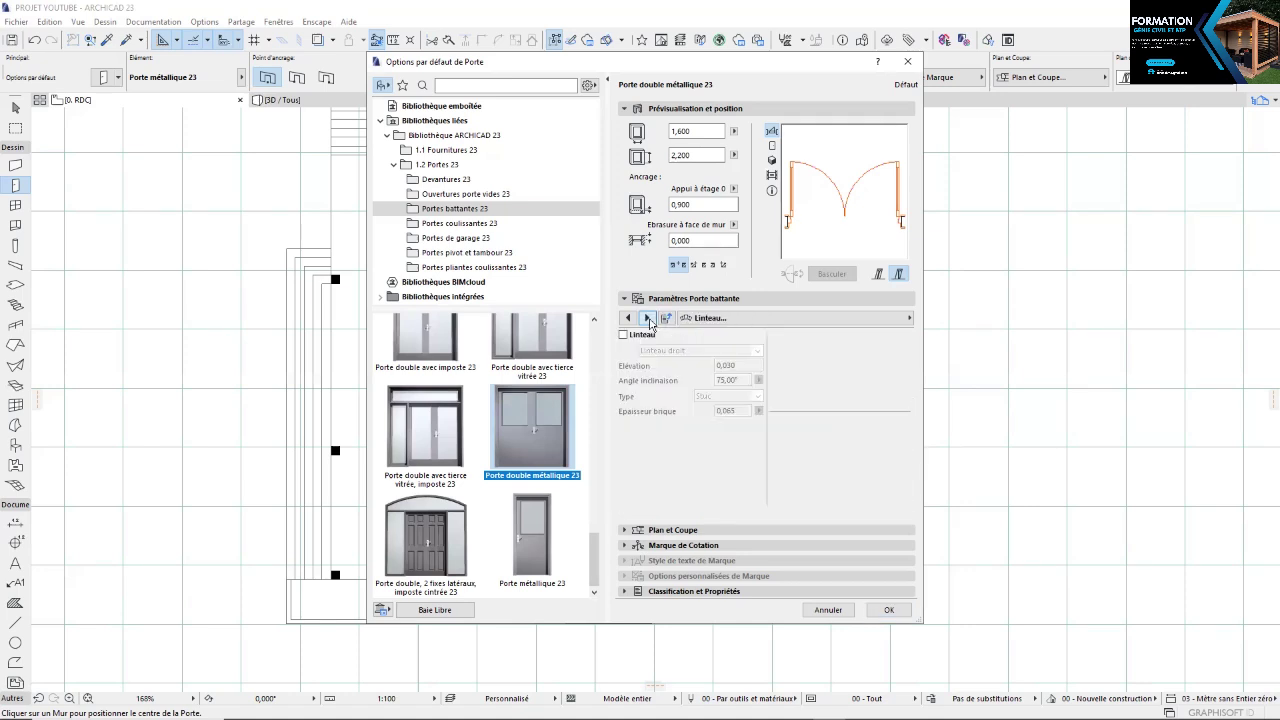
{"action": "left_click", "coordinate": [648, 319]}
{"action": "left_click", "coordinate": [648, 319]}
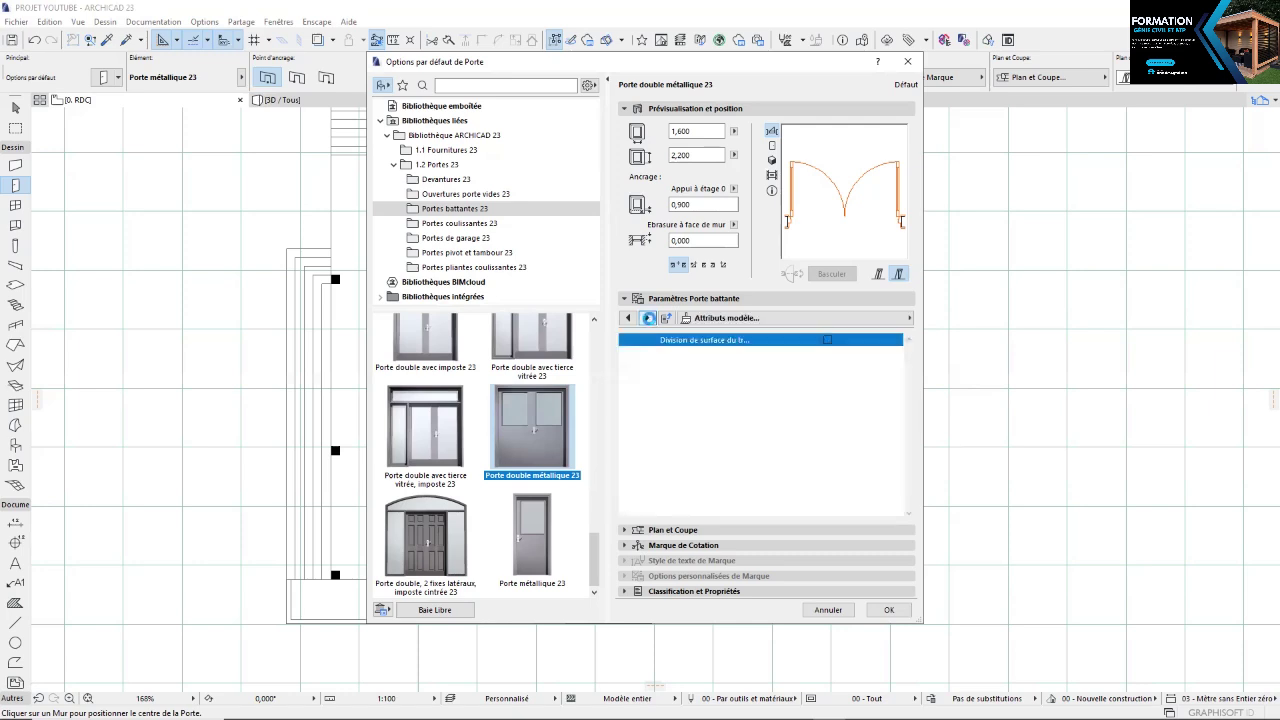
{"action": "left_click", "coordinate": [648, 319]}
{"action": "left_click", "coordinate": [648, 318]}
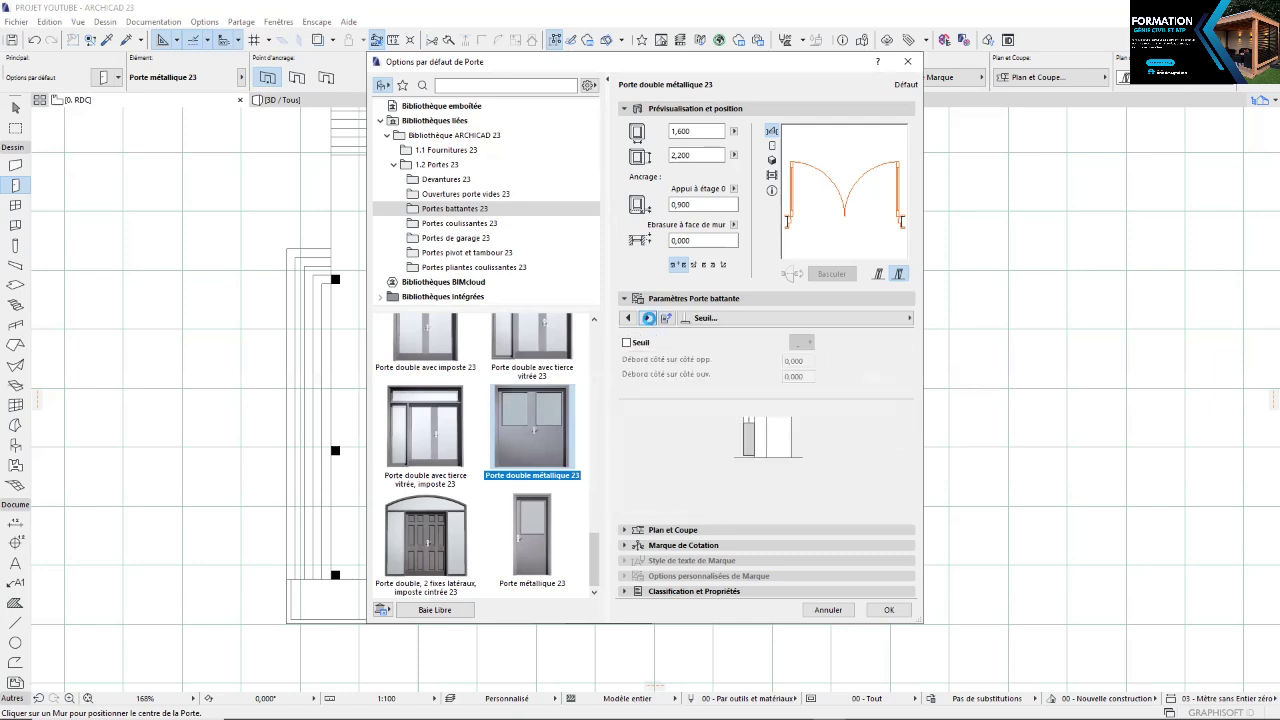
{"action": "left_click", "coordinate": [648, 318]}
{"action": "left_click", "coordinate": [648, 318]}
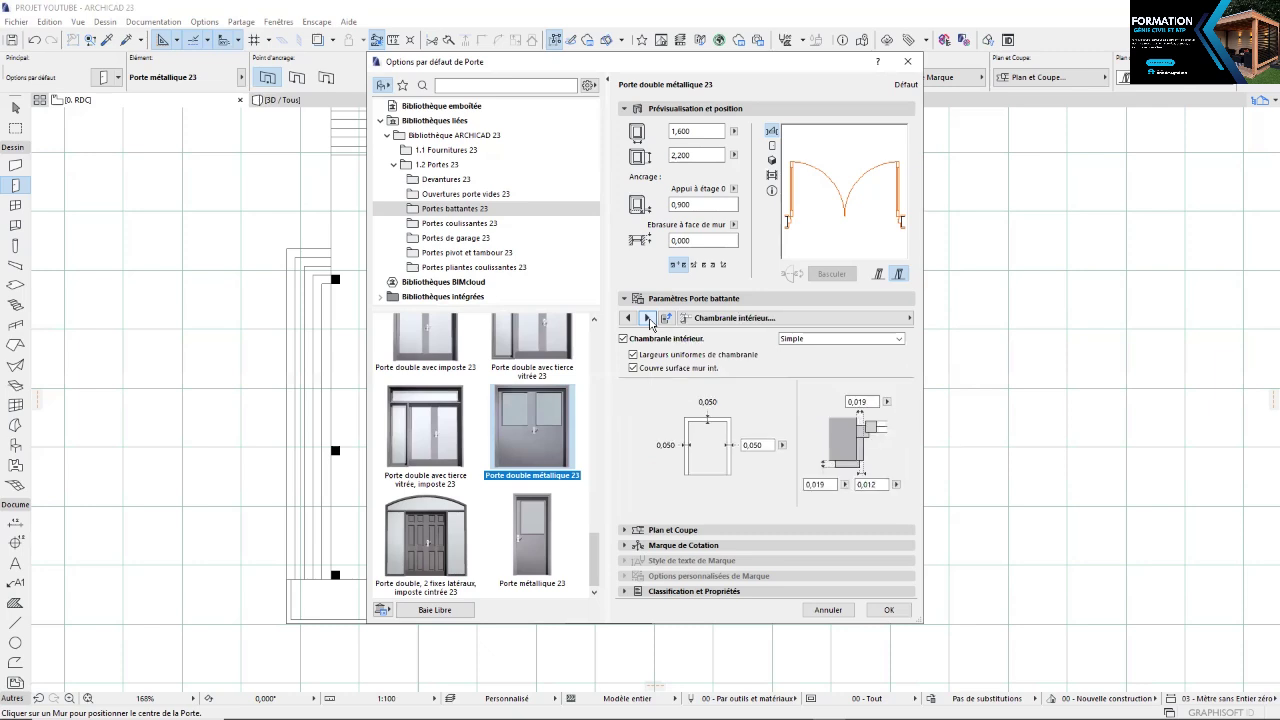
{"action": "left_click", "coordinate": [648, 318]}
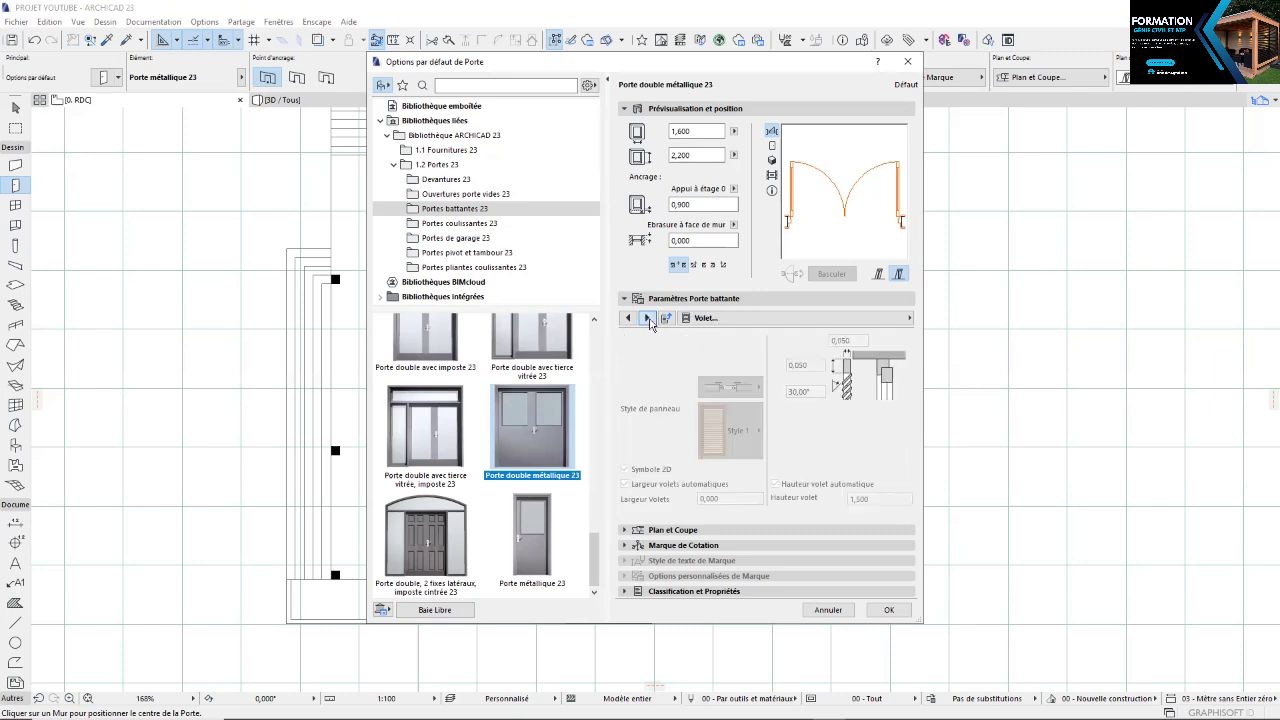
Set the surfaces of the double door's exterior and interior casings (Chambranle) to Bois - Séquoia laqué and accept the settings
{"action": "left_click", "coordinate": [648, 318]}
{"action": "left_click", "coordinate": [882, 376]}
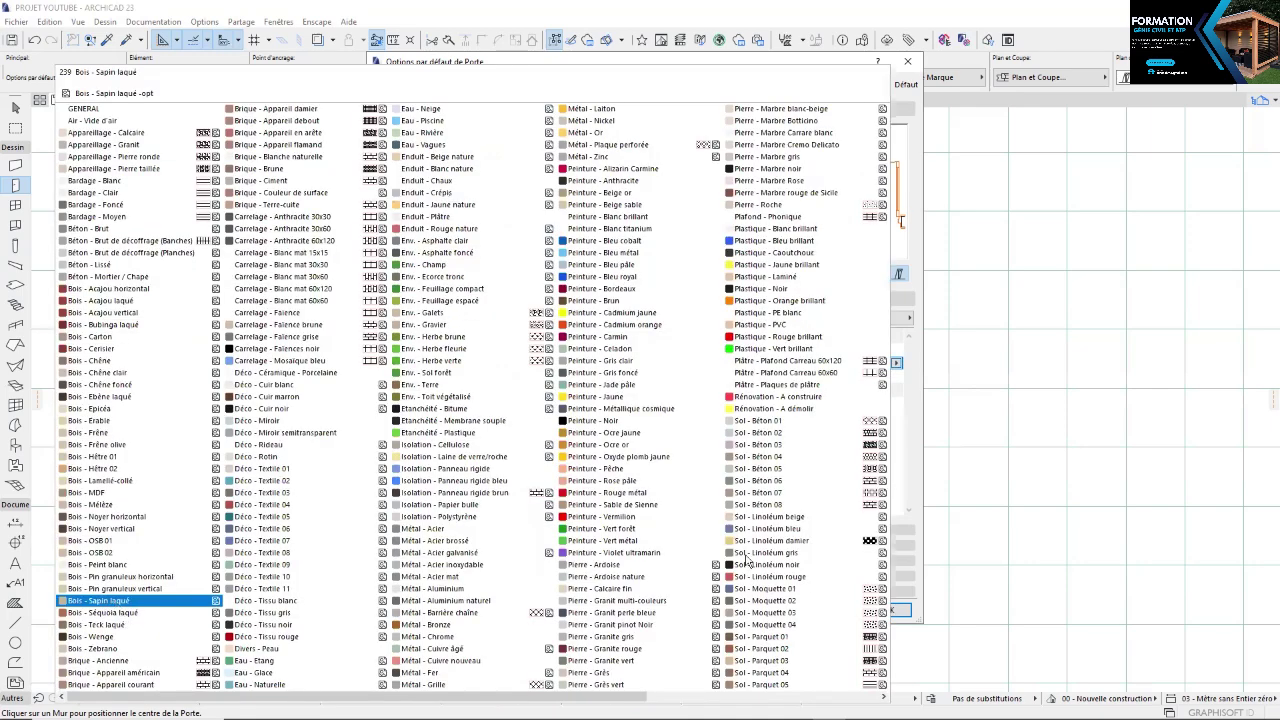
{"action": "left_click", "coordinate": [119, 613]}
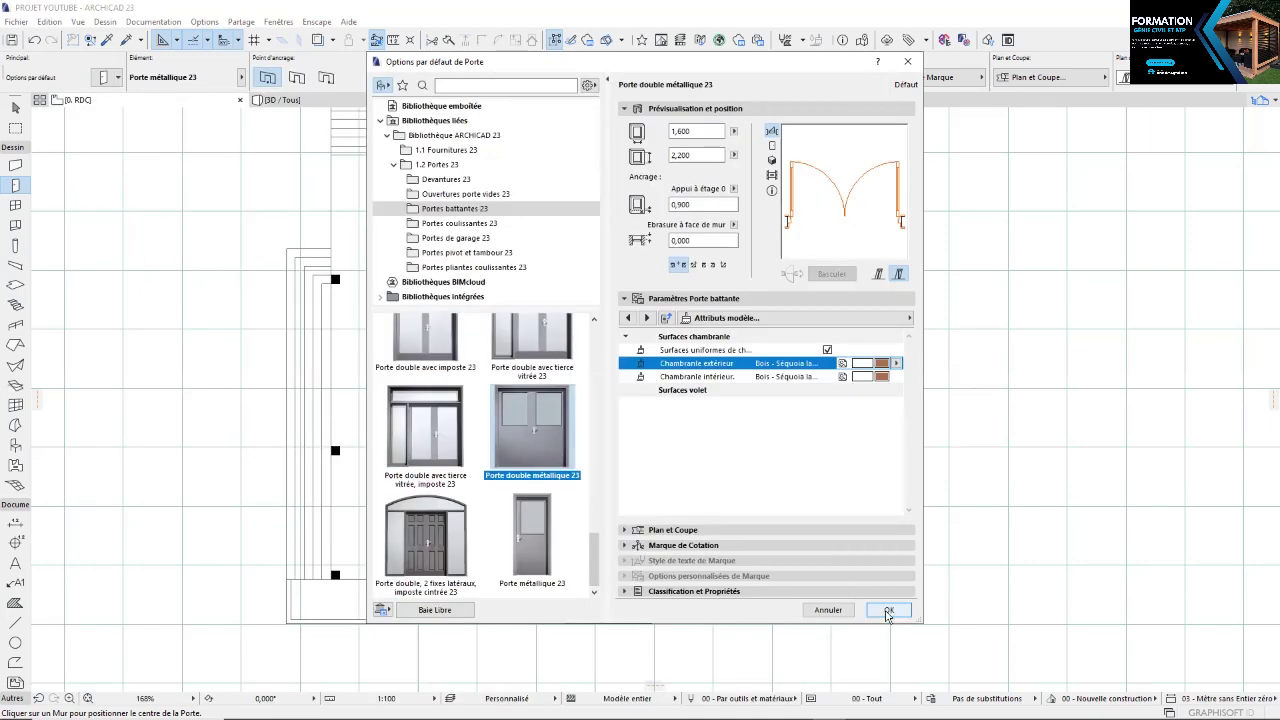
{"action": "left_click", "coordinate": [887, 612]}
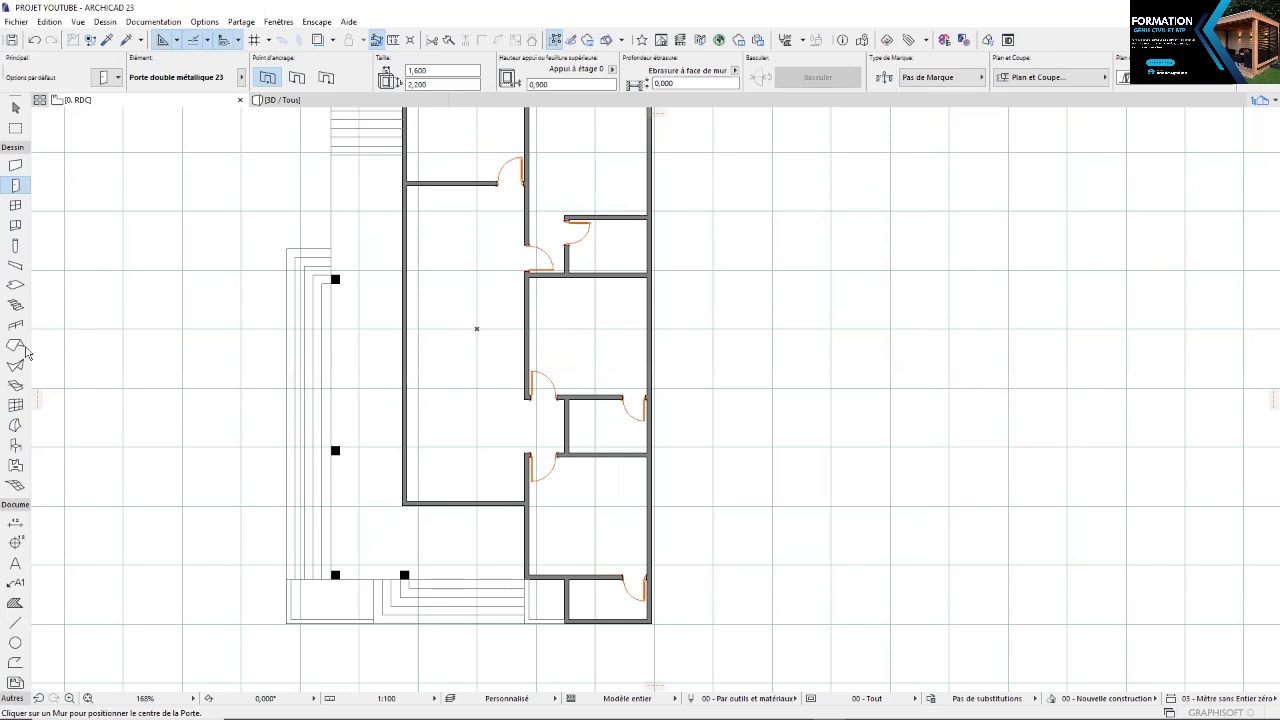
Reopen the default door settings and review the handle, opening type and angle, opening lines and model attributes
{"action": "left_click", "coordinate": [16, 188]}
{"action": "key", "text": "ctrl+t"}
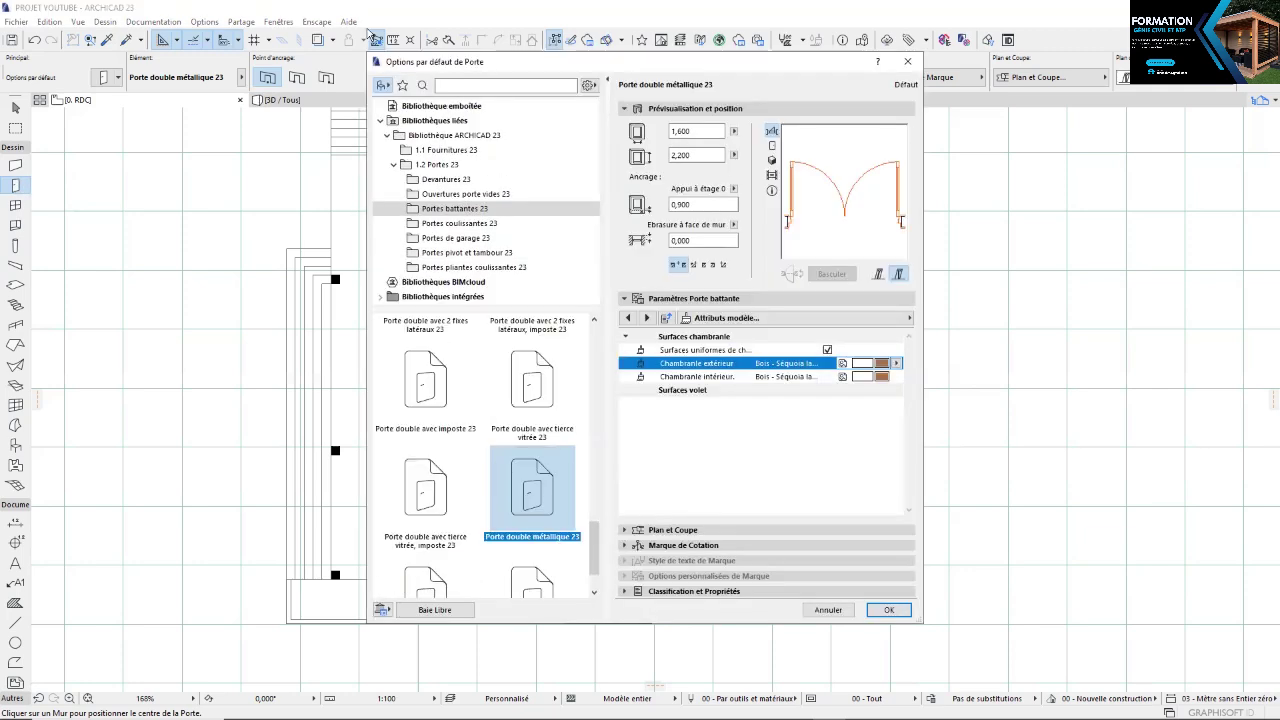
{"action": "left_click", "coordinate": [755, 316]}
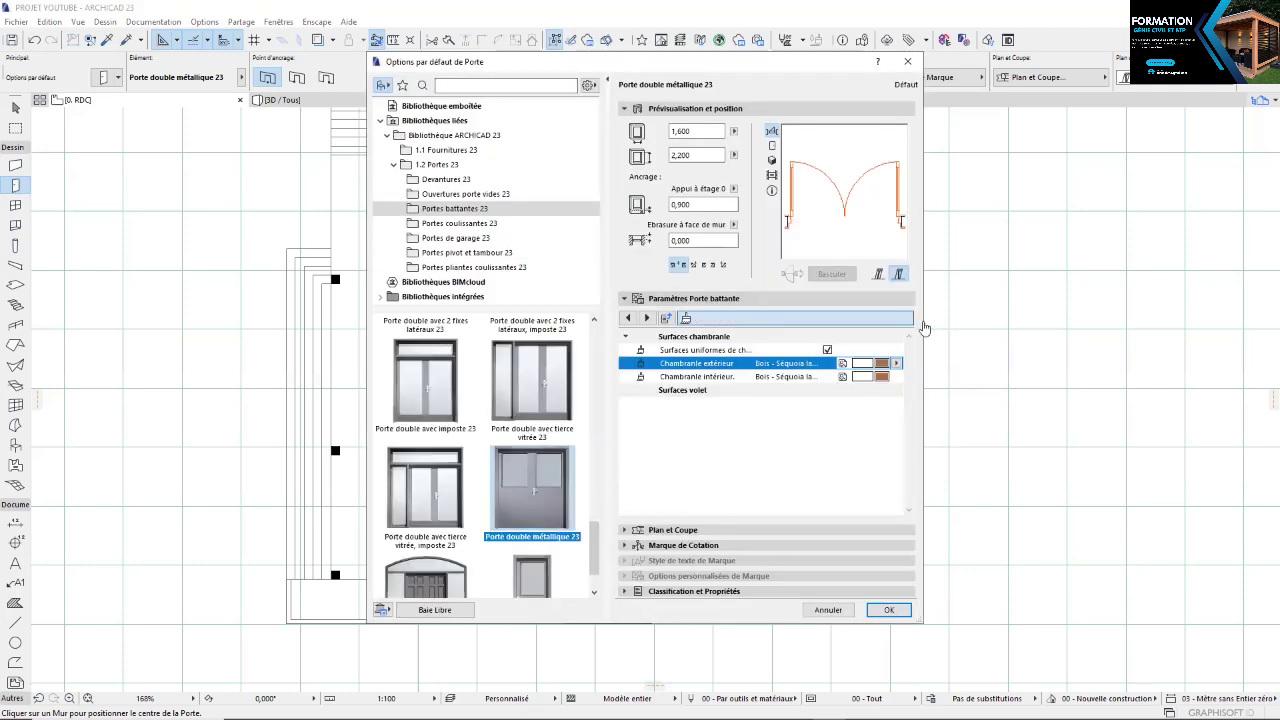
{"action": "left_click", "coordinate": [977, 337]}
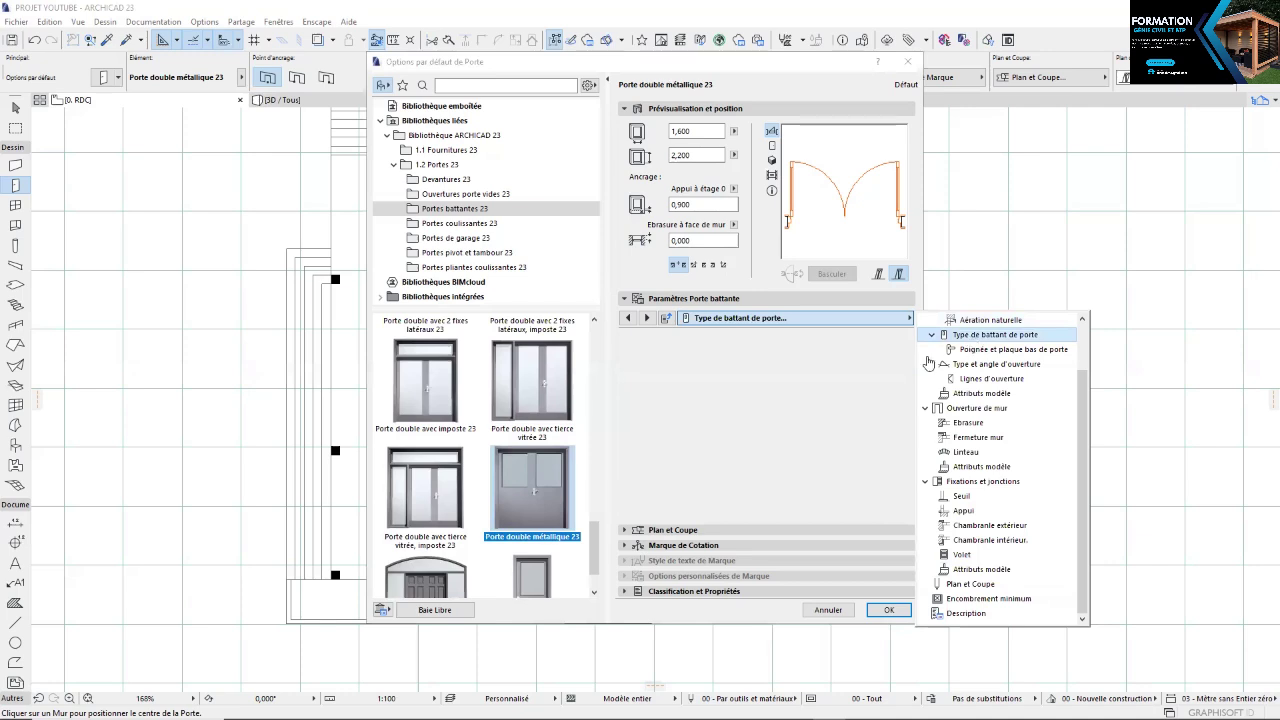
{"action": "left_click", "coordinate": [975, 350]}
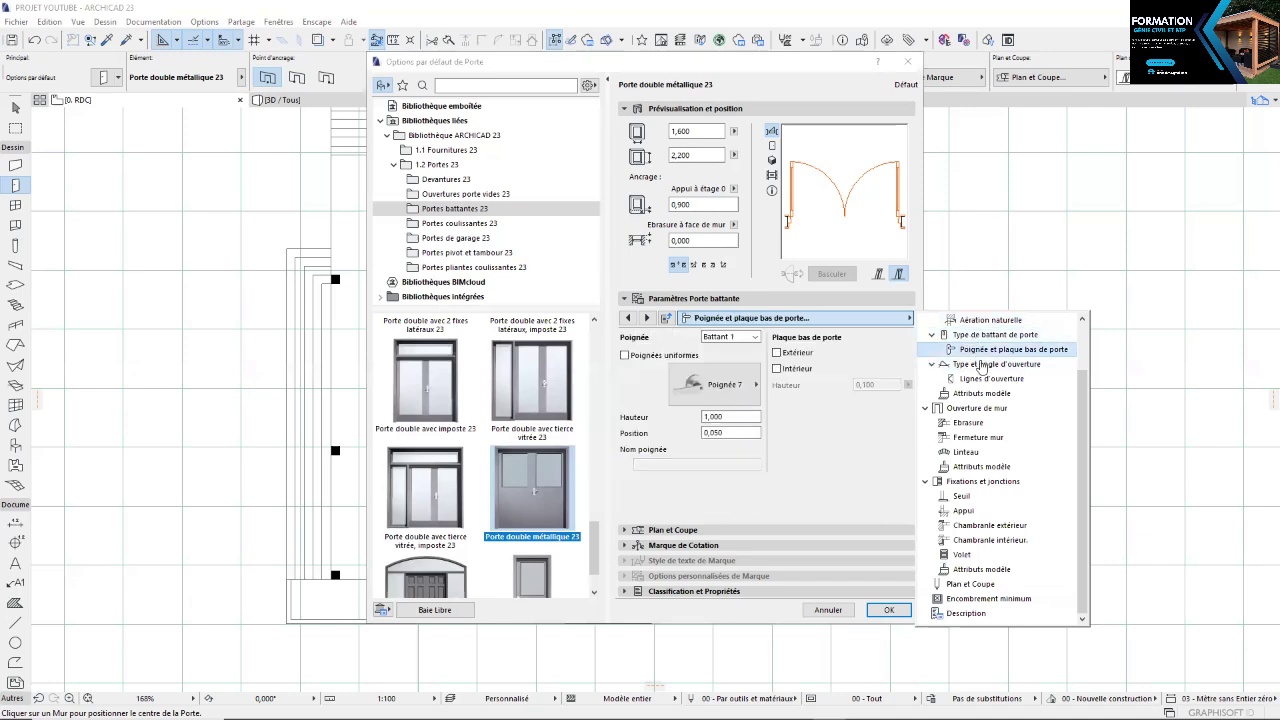
{"action": "left_click", "coordinate": [984, 369]}
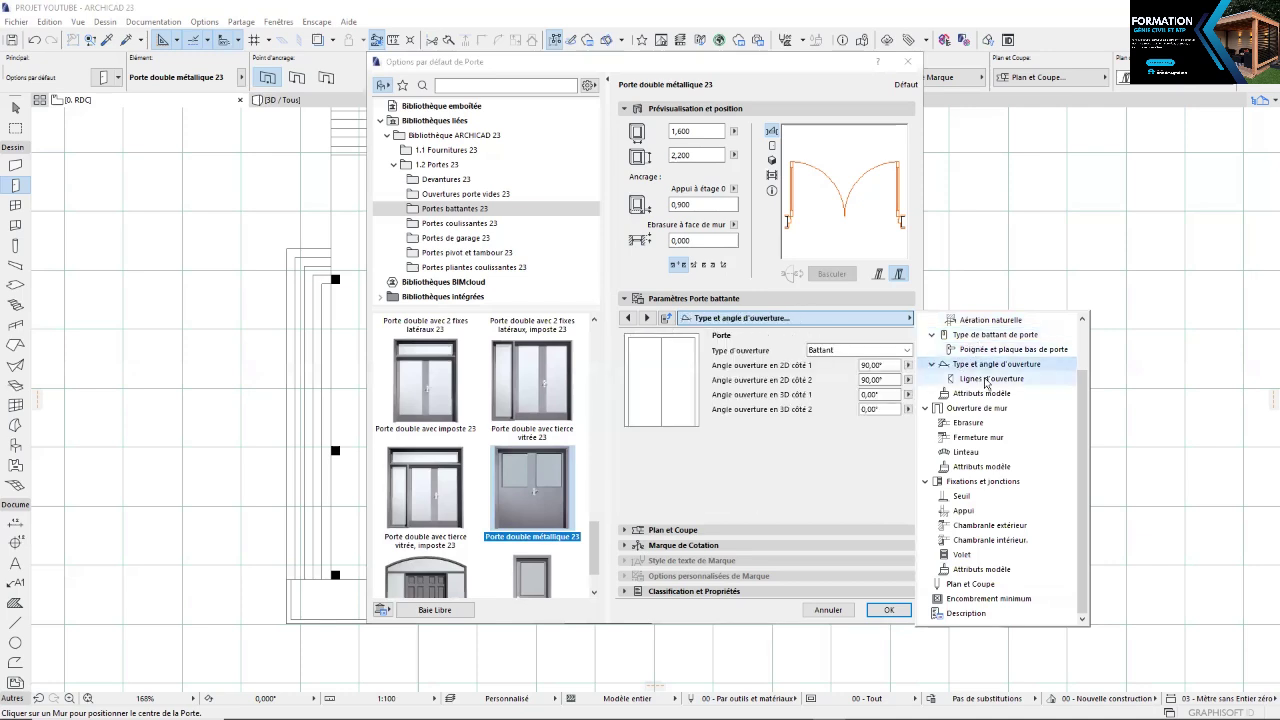
{"action": "left_click", "coordinate": [987, 380]}
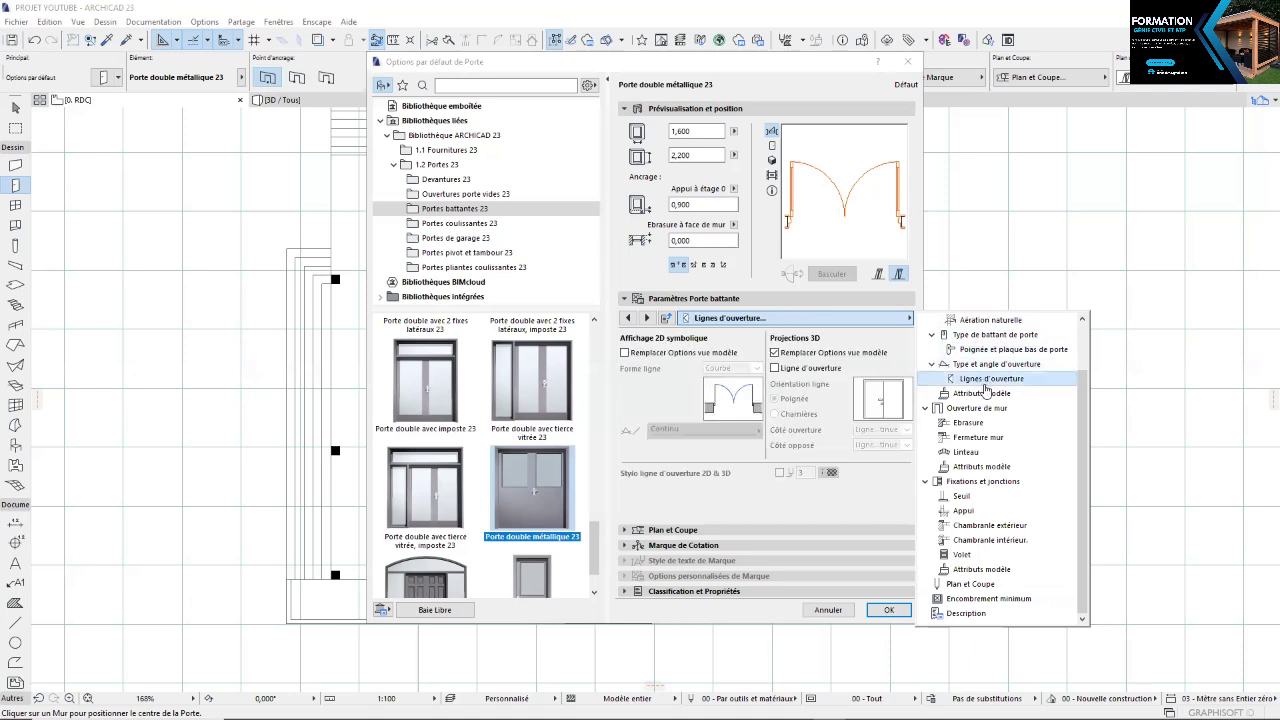
{"action": "left_click", "coordinate": [984, 394]}
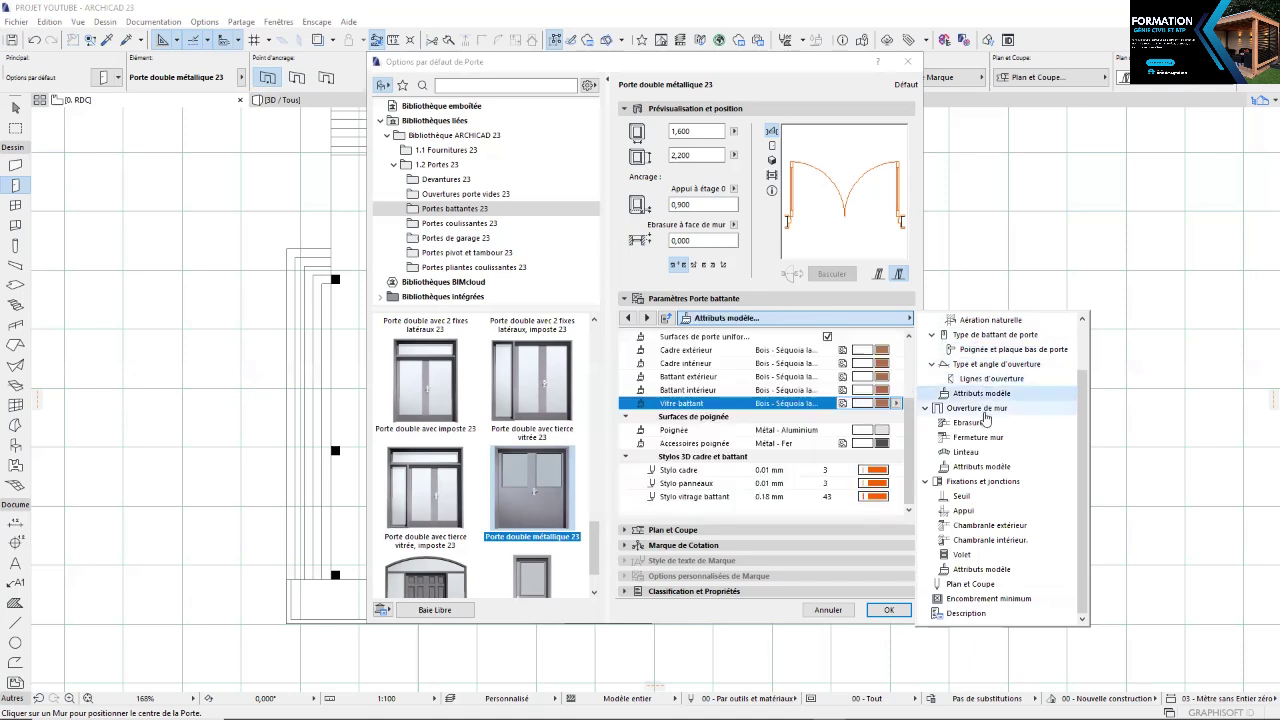
Make the double door's leaves asymmetric (Asymétrique) with one leaf 0,900 wide, and accept the settings
{"action": "scroll", "coordinate": [985, 352], "scroll_direction": "up", "scroll_amount": 2}
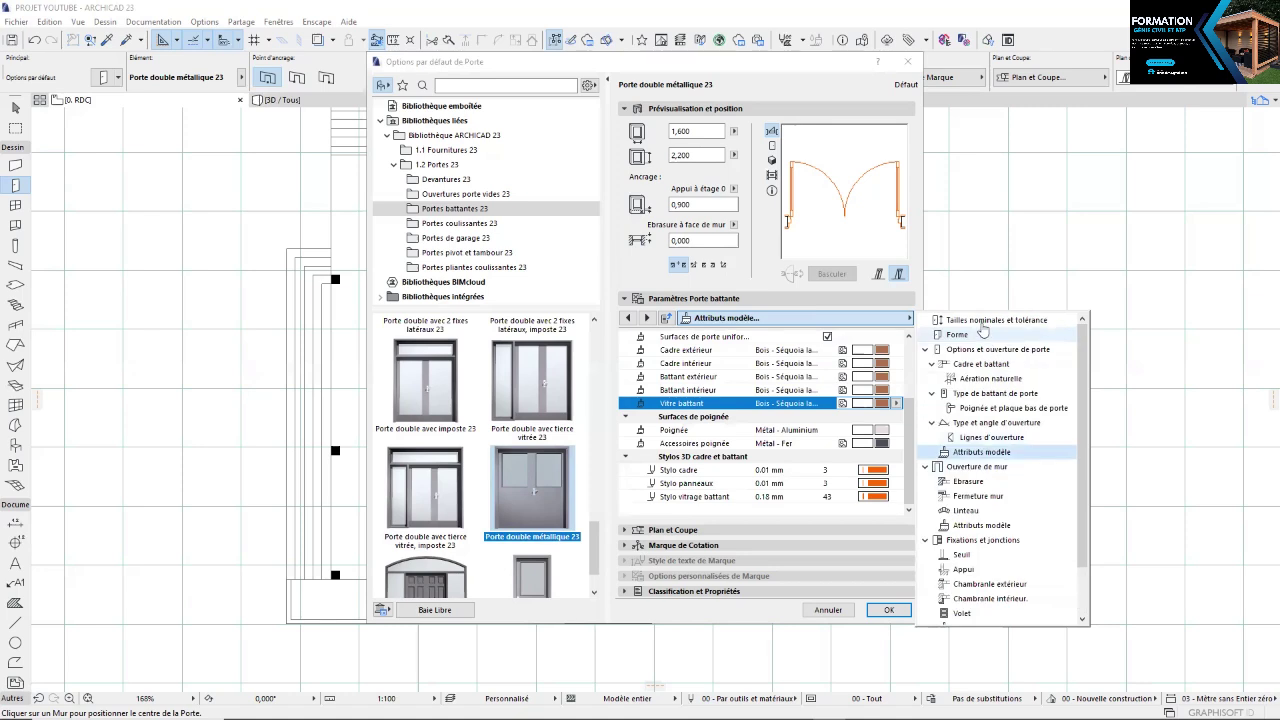
{"action": "left_click", "coordinate": [981, 323]}
{"action": "left_click", "coordinate": [981, 336]}
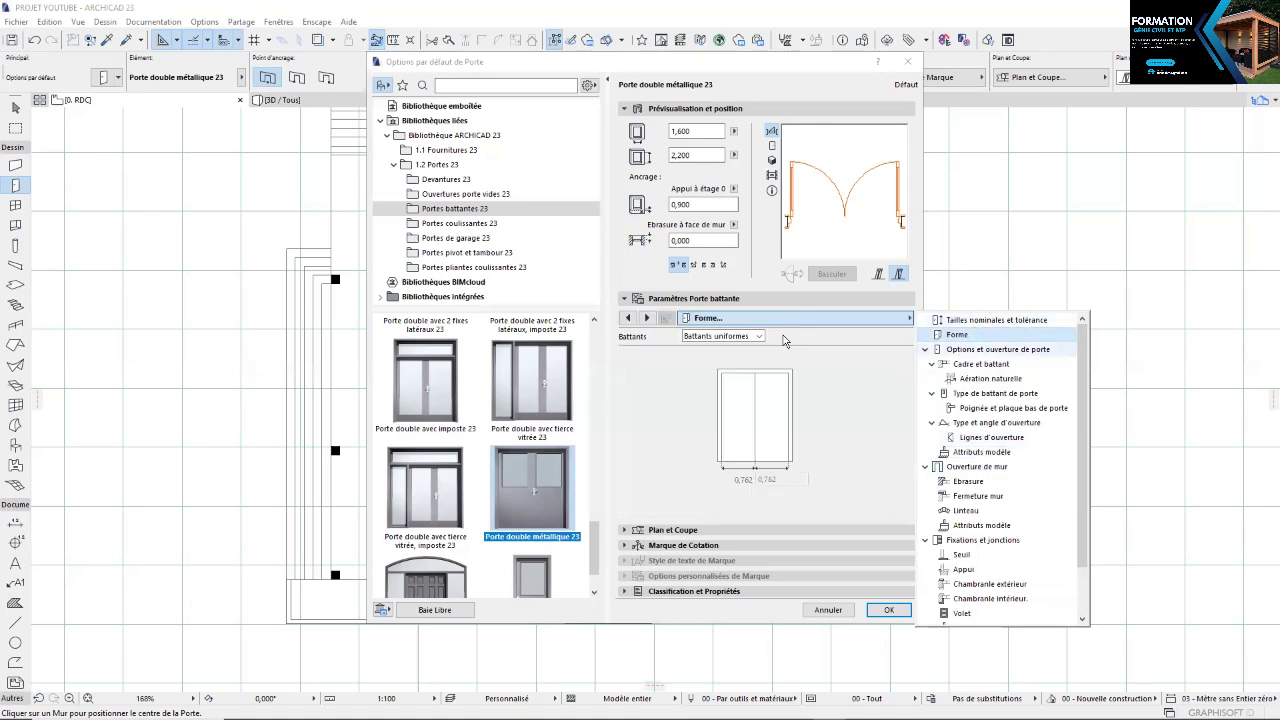
{"action": "left_click", "coordinate": [724, 337]}
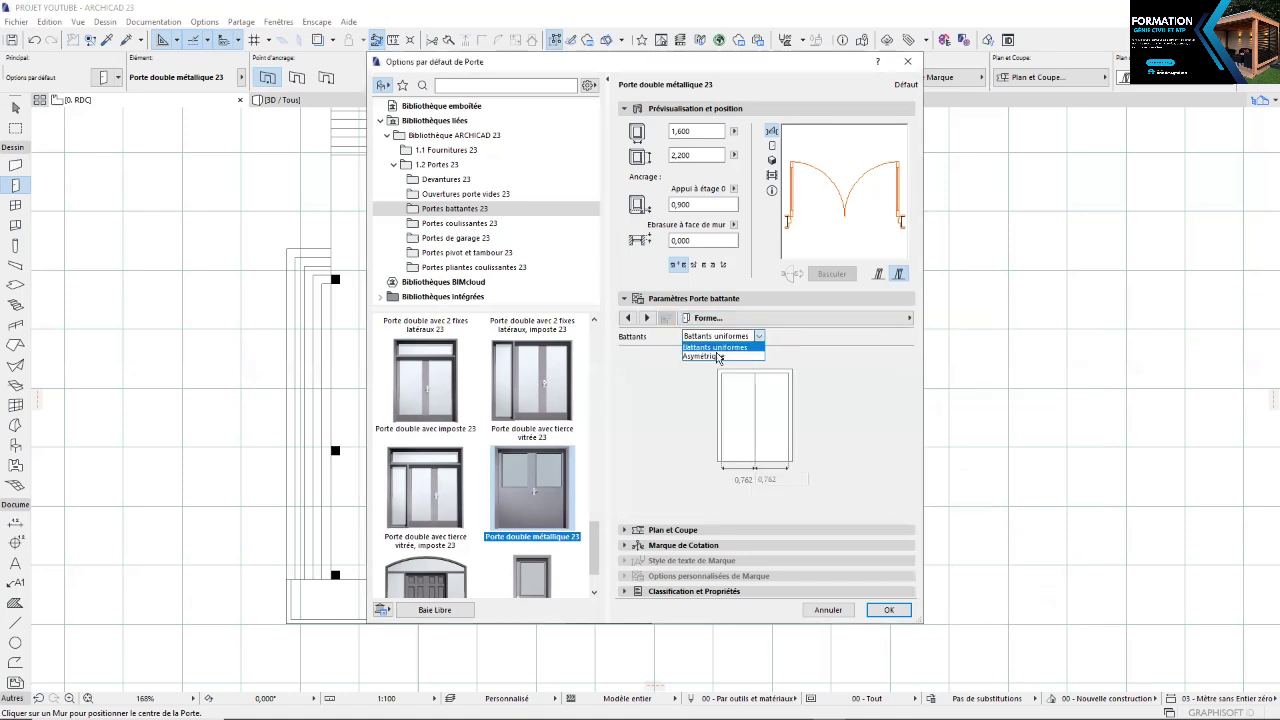
{"action": "key", "text": "Down"}
{"action": "key", "text": "Return"}
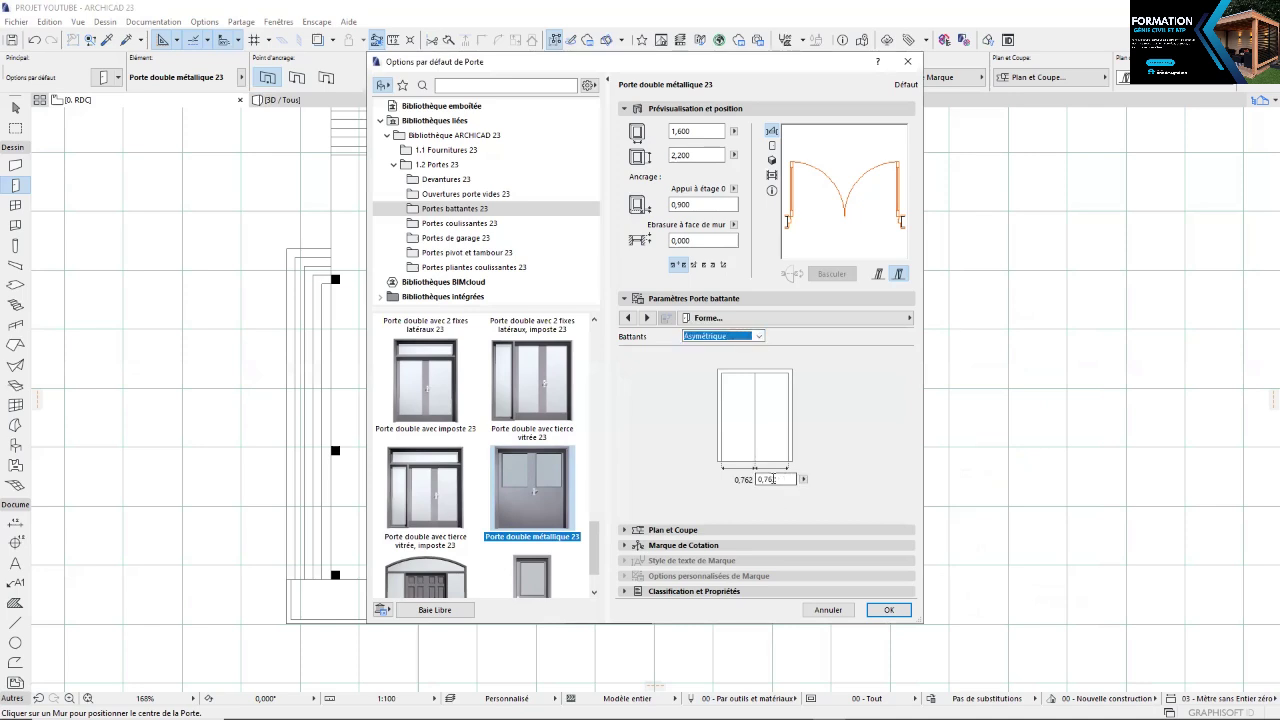
{"action": "key", "text": "Tab"}
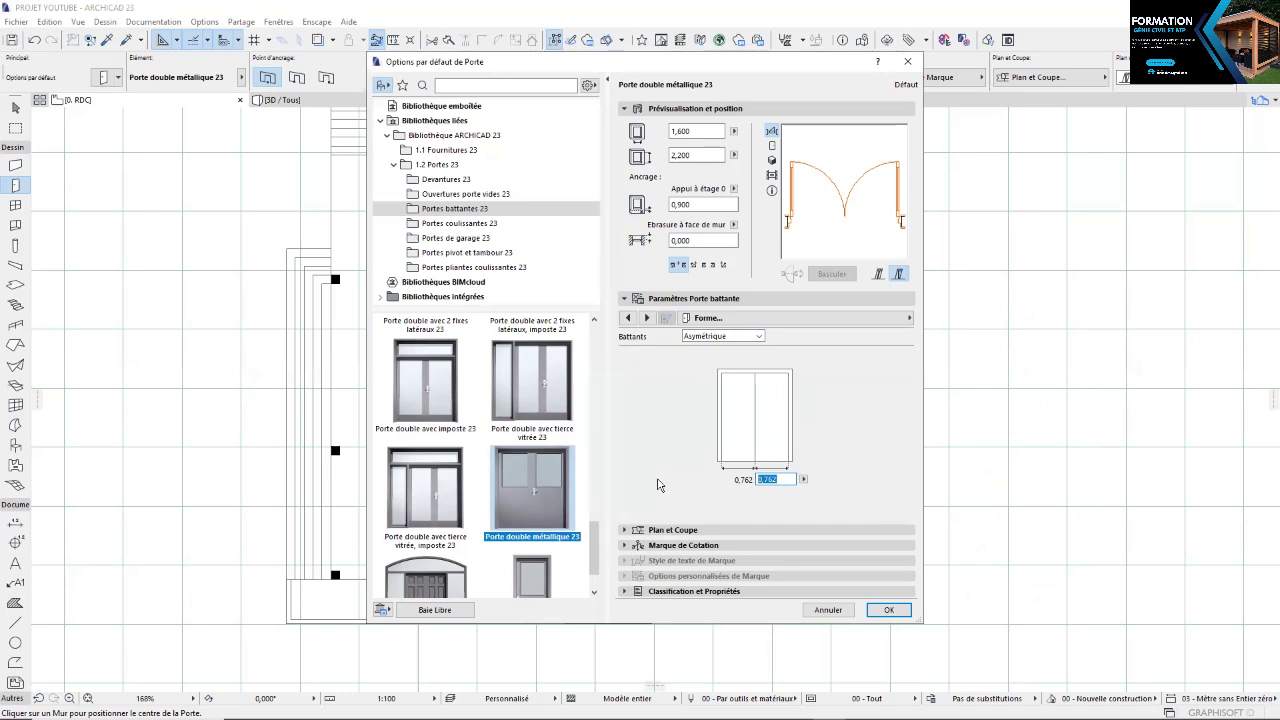
{"action": "type", "text": "0,9"}
{"action": "key", "text": "Return"}
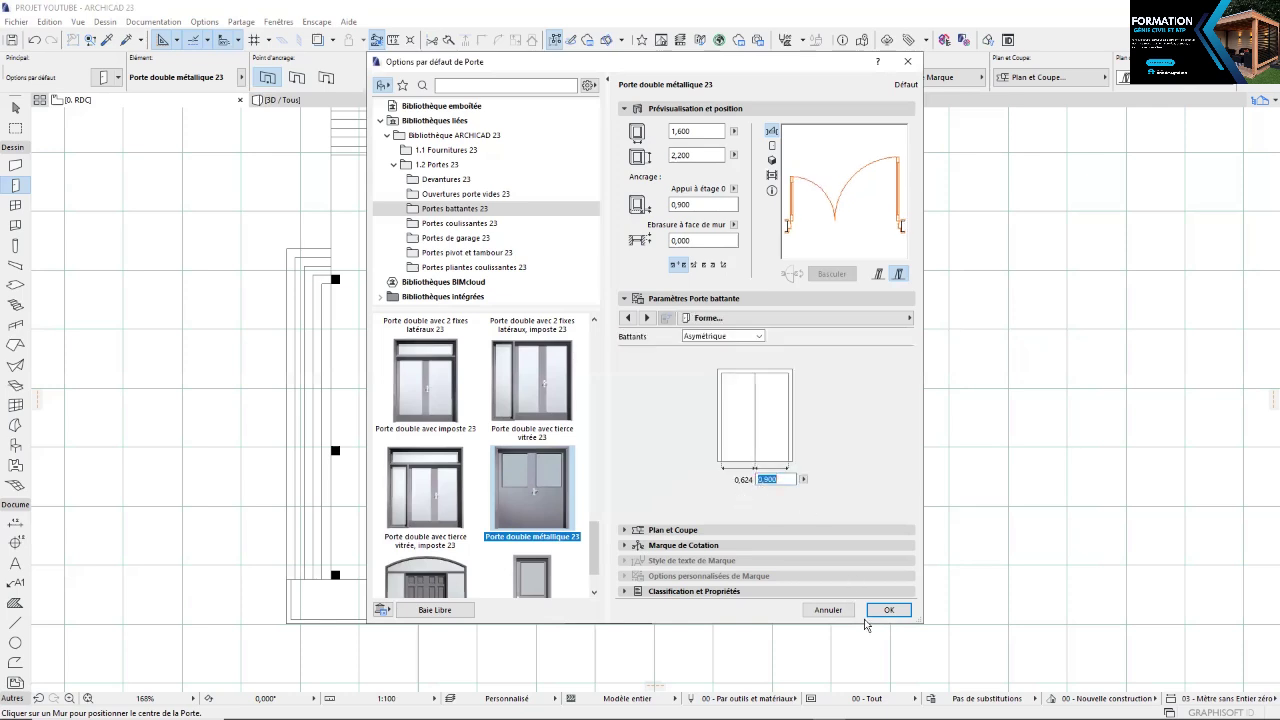
{"action": "left_click", "coordinate": [887, 610]}
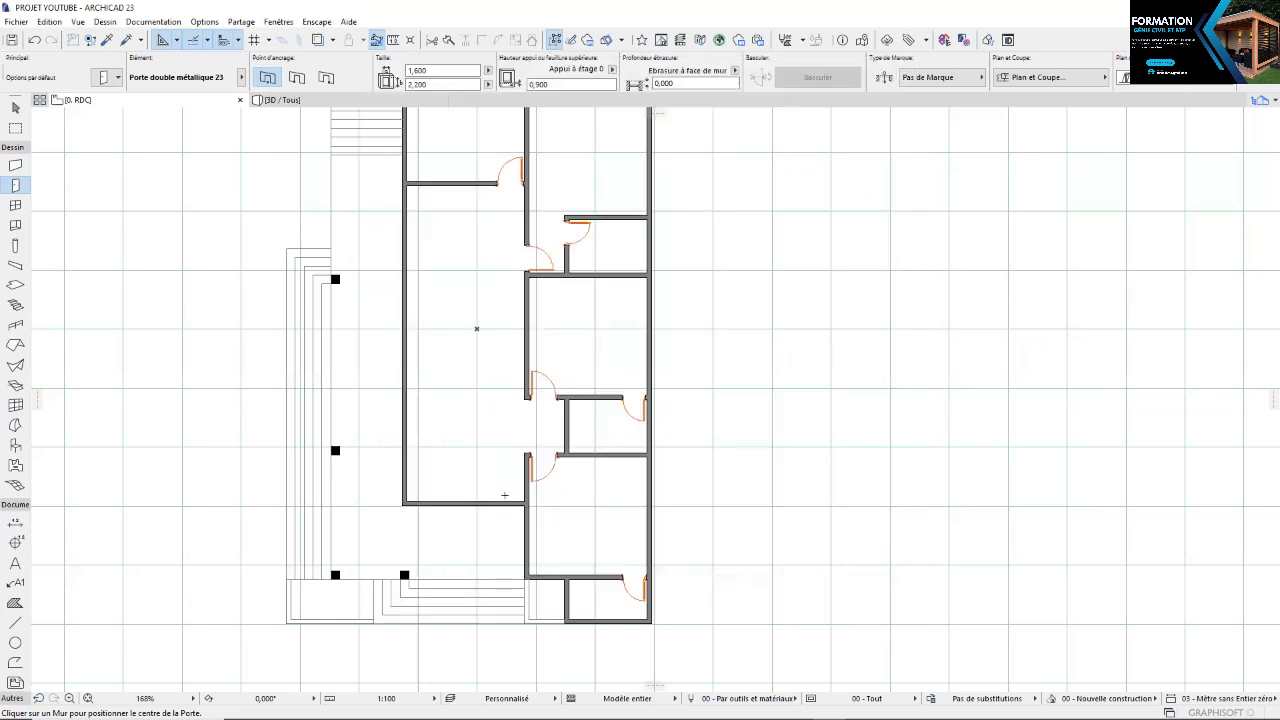
Place the double door in the large room's front wall beside the corner, opening inward with the wider leaf nearest the corner
{"action": "scroll", "coordinate": [504, 495], "scroll_direction": "up", "scroll_amount": 5}
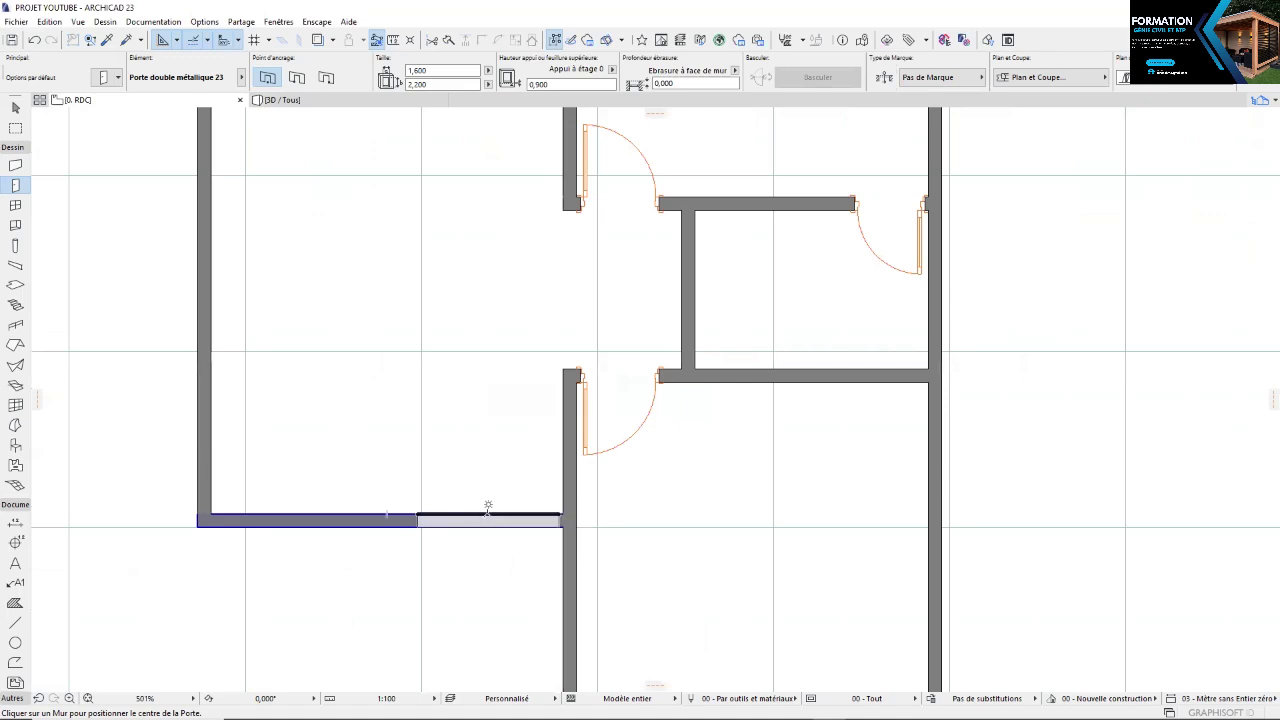
{"action": "left_click", "coordinate": [487, 508]}
{"action": "left_click", "coordinate": [548, 515]}
Shift the double door about 0,006 toward the adjoining wall so its casing meets the wall face, and deselect it
{"action": "scroll", "coordinate": [555, 521], "scroll_direction": "up", "scroll_amount": 9}
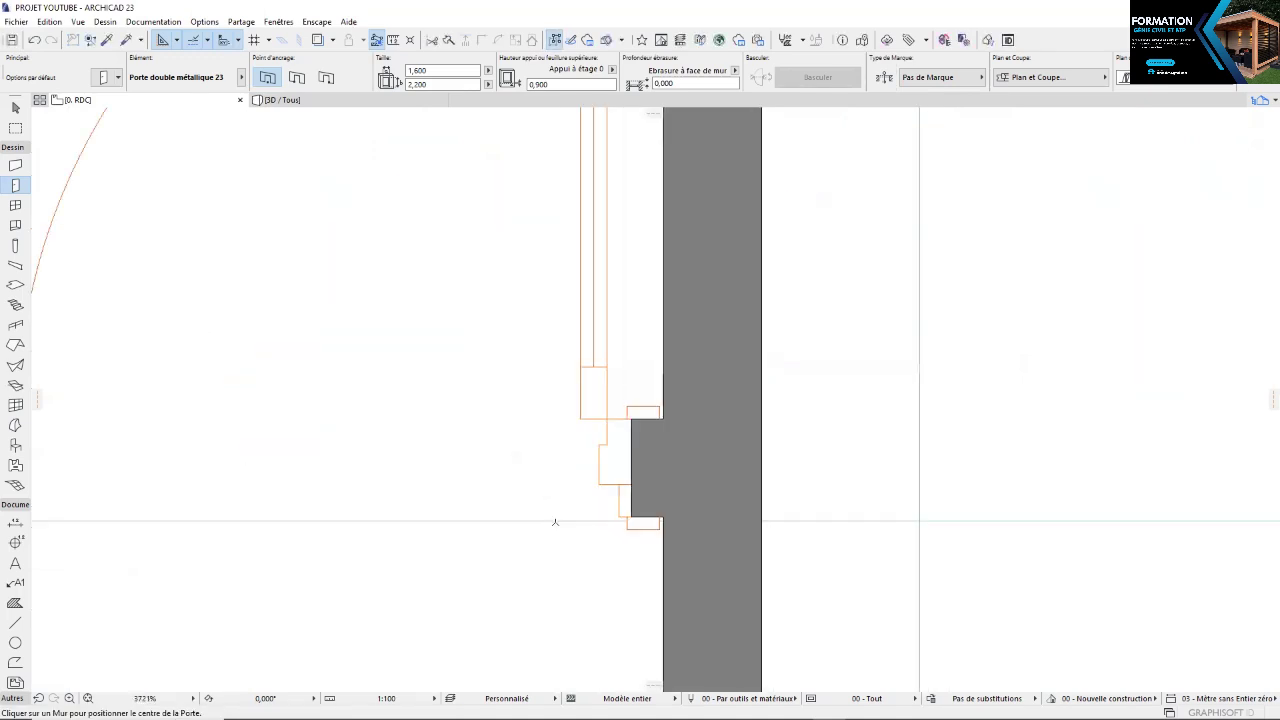
{"action": "left_click", "coordinate": [660, 420], "text": "shift"}
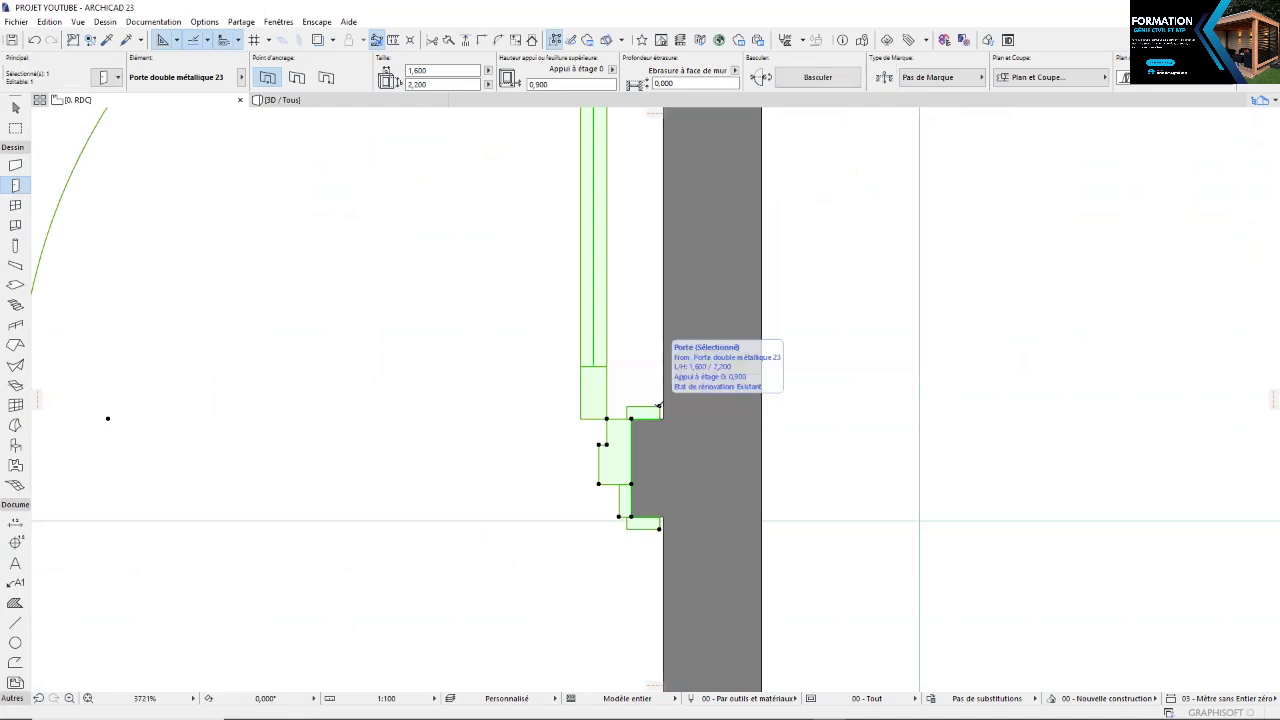
{"action": "left_click", "coordinate": [660, 408]}
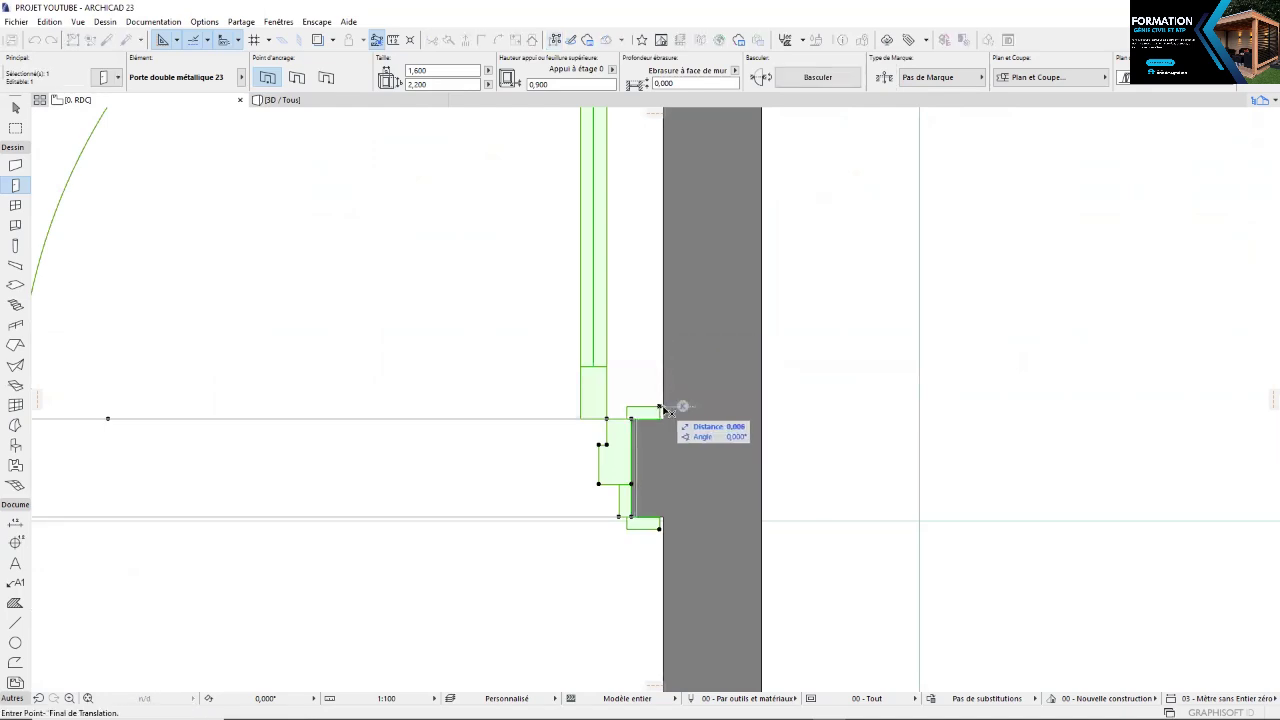
{"action": "key", "text": "Escape"}
Inspect the placed double door in the 3D view, from its panels and handle up close to the whole front facade
{"action": "scroll", "coordinate": [511, 577], "scroll_direction": "down", "scroll_amount": 13}
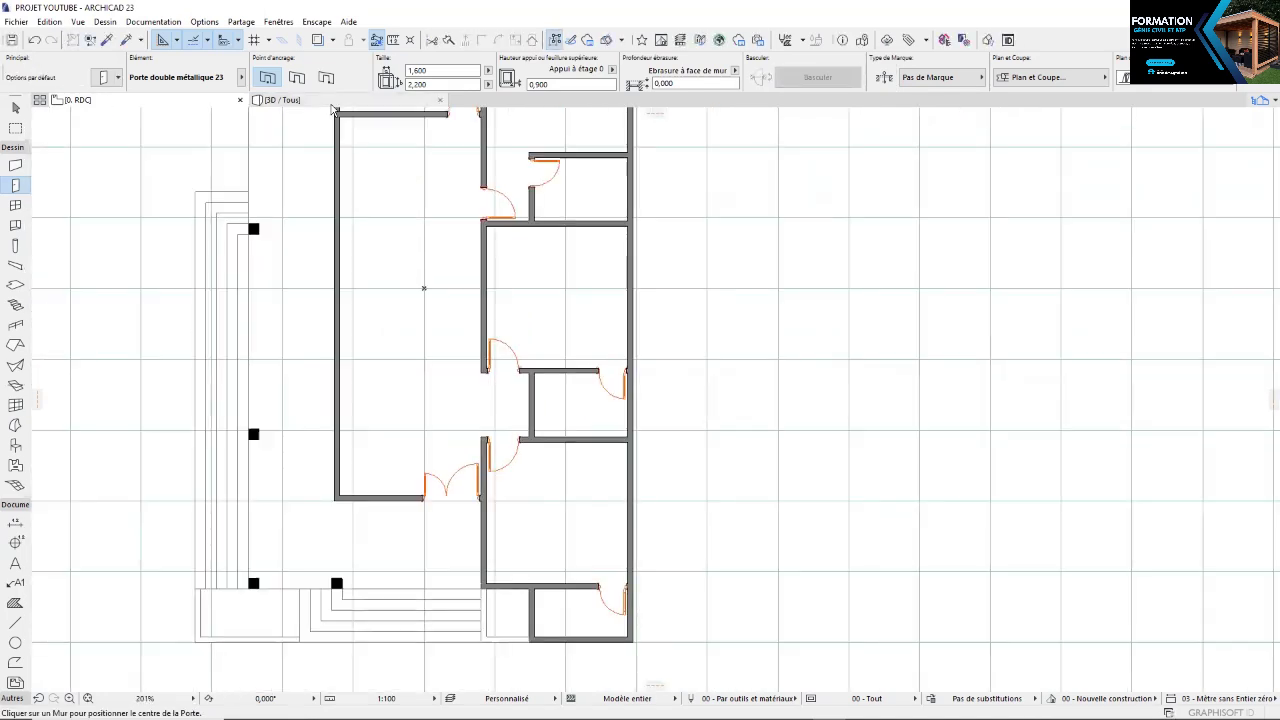
{"action": "key", "text": "F3"}
{"action": "left_click", "coordinate": [503, 545]}
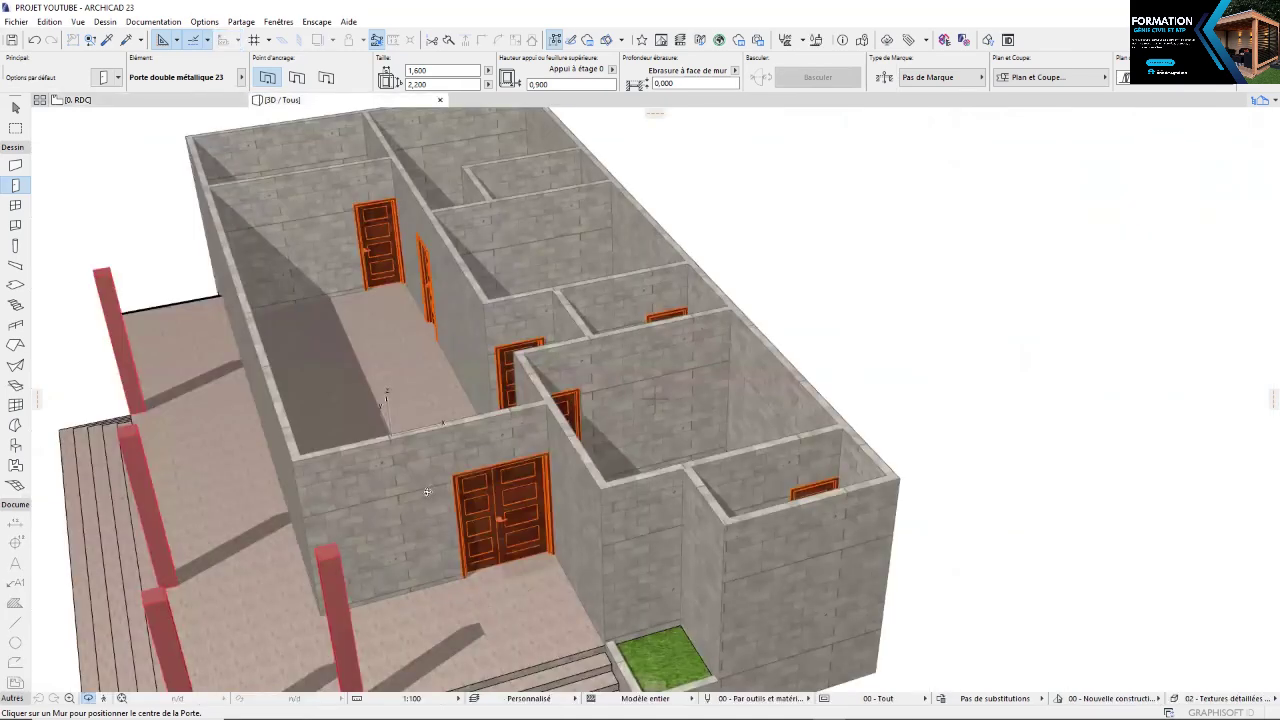
{"action": "scroll", "coordinate": [437, 468], "scroll_direction": "up", "scroll_amount": 5}
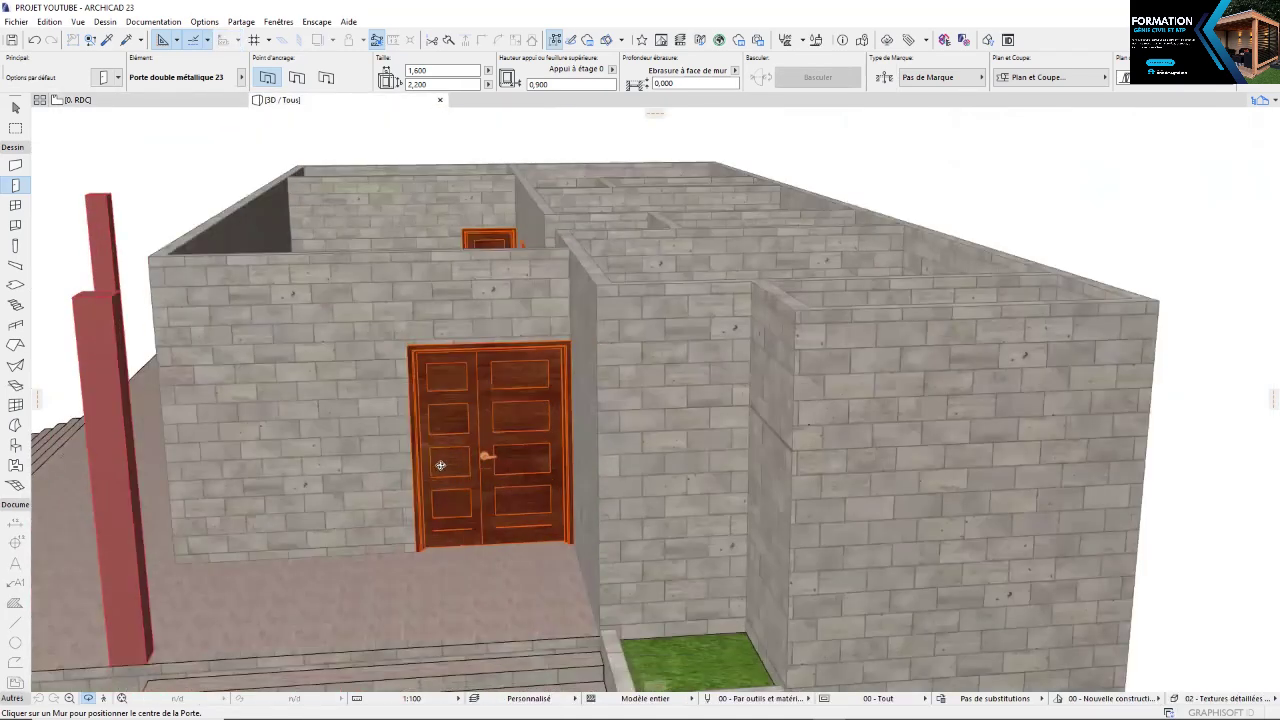
{"action": "scroll", "coordinate": [440, 465], "scroll_direction": "up", "scroll_amount": 3}
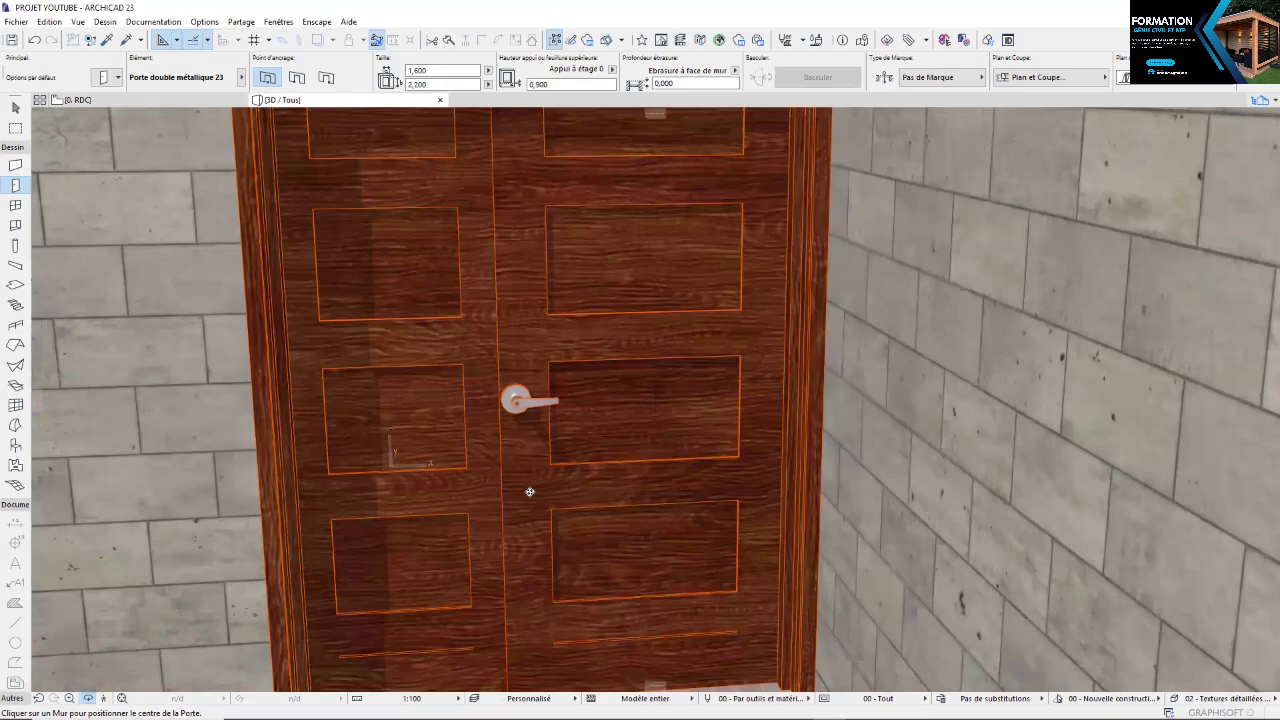
{"action": "scroll", "coordinate": [530, 491], "scroll_direction": "down", "scroll_amount": 3}
{"action": "scroll", "coordinate": [530, 491], "scroll_direction": "down", "scroll_amount": 5}
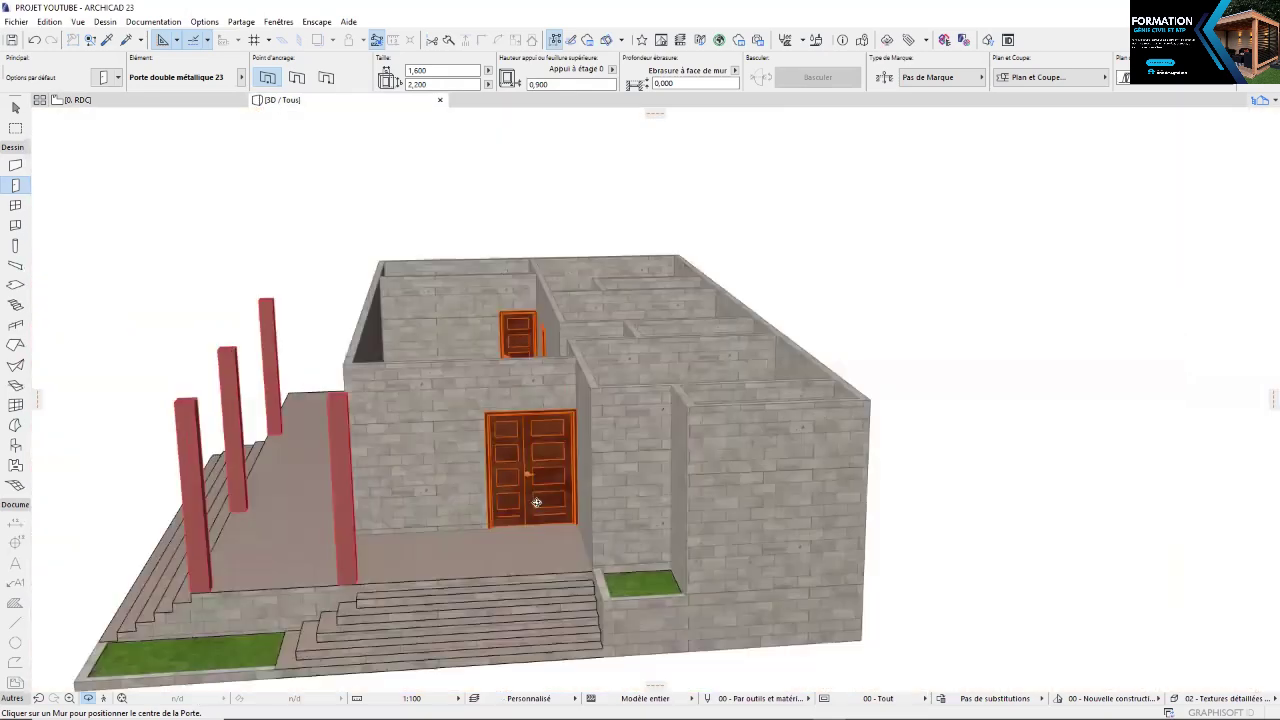
{"action": "scroll", "coordinate": [536, 502], "scroll_direction": "down", "scroll_amount": 2}
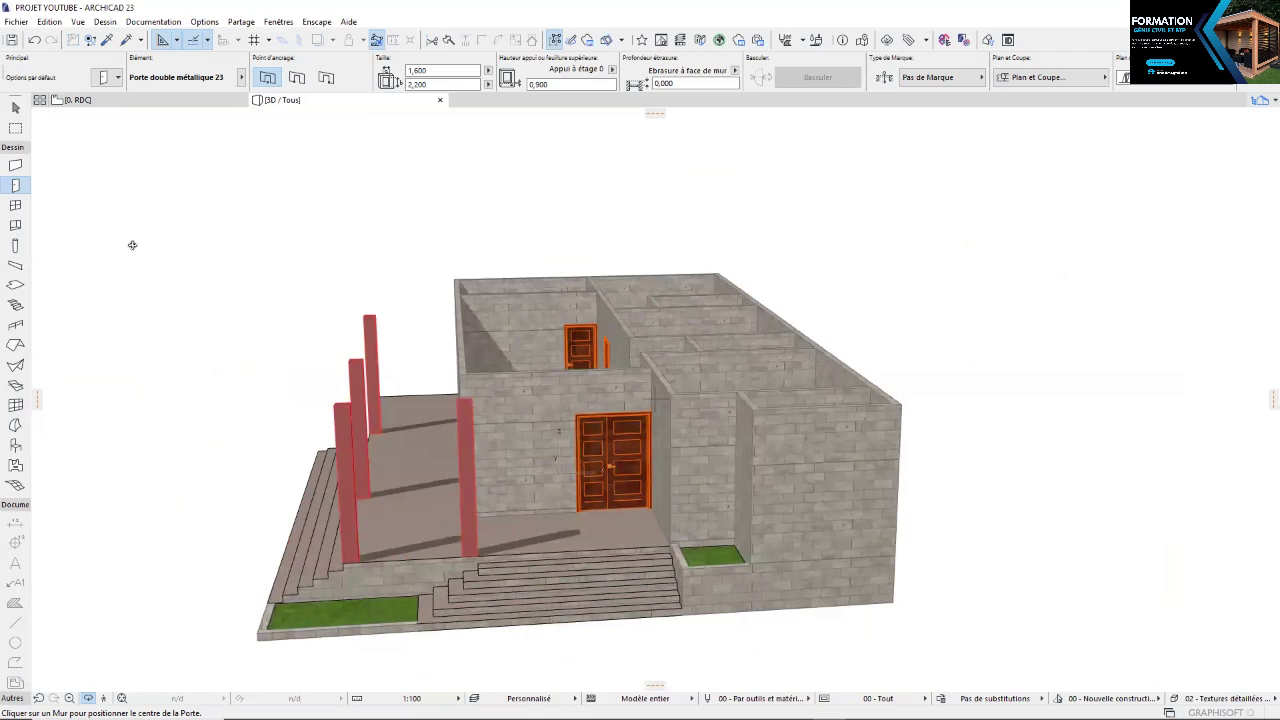
Open the default window settings, check the guillotine and storefront categories, and return to the Fenêtres basiques 23 library folder
{"action": "left_click", "coordinate": [15, 206]}
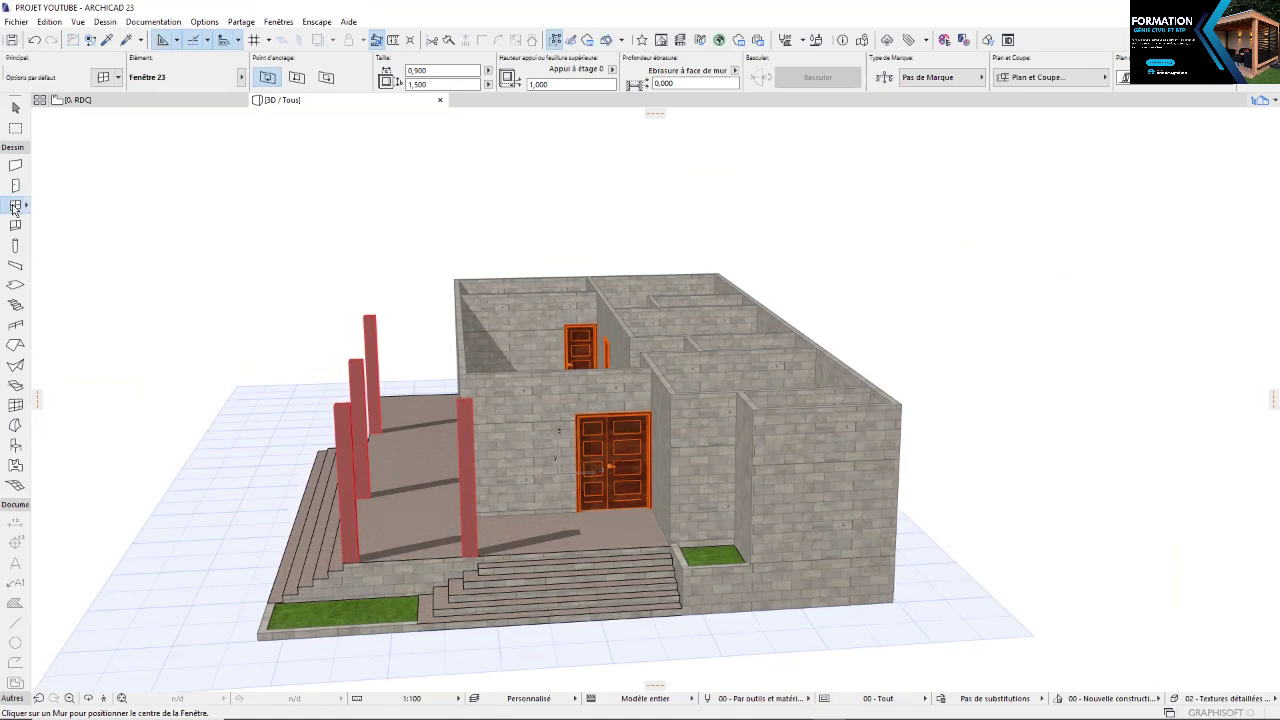
{"action": "left_click", "coordinate": [14, 206]}
{"action": "double_click", "coordinate": [14, 205]}
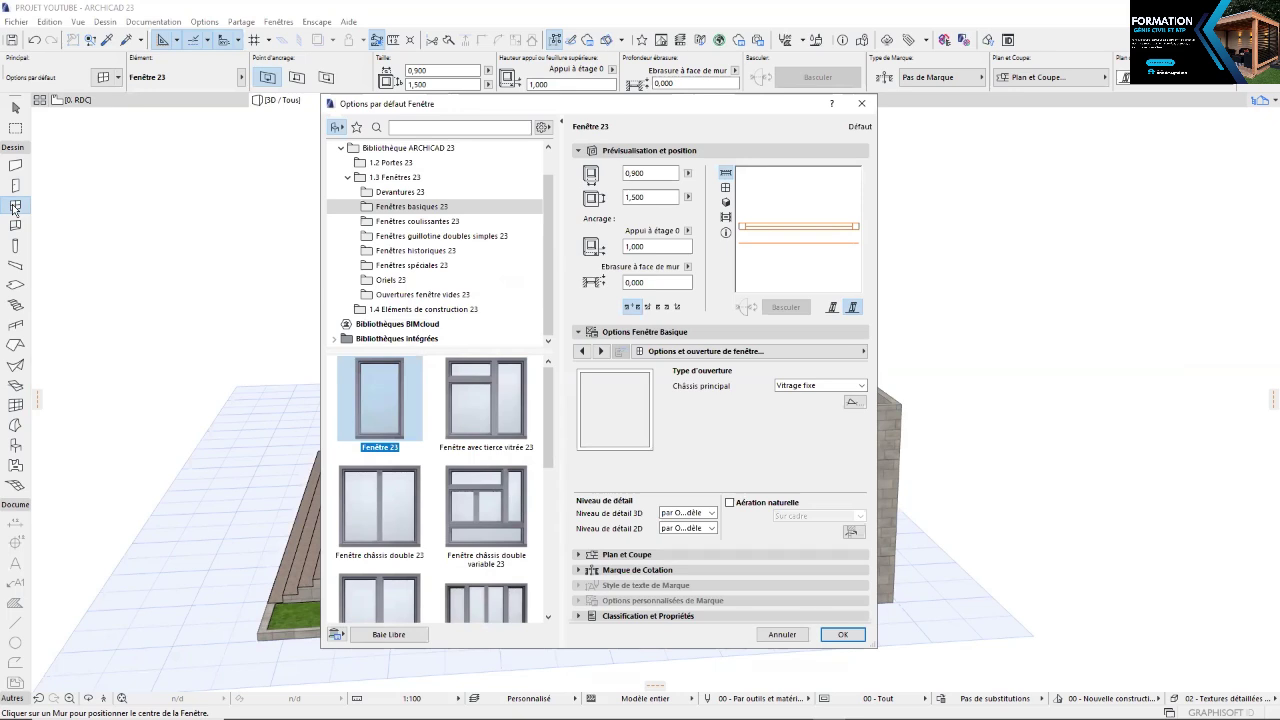
{"action": "left_click", "coordinate": [465, 238]}
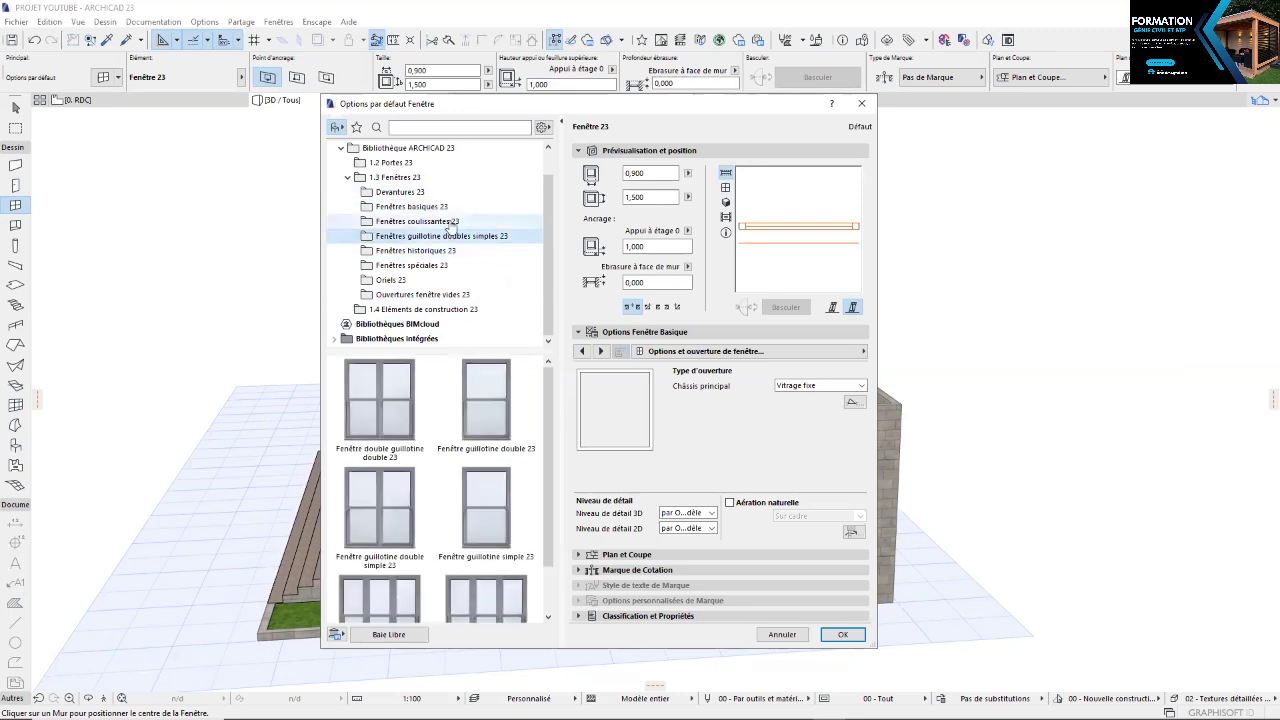
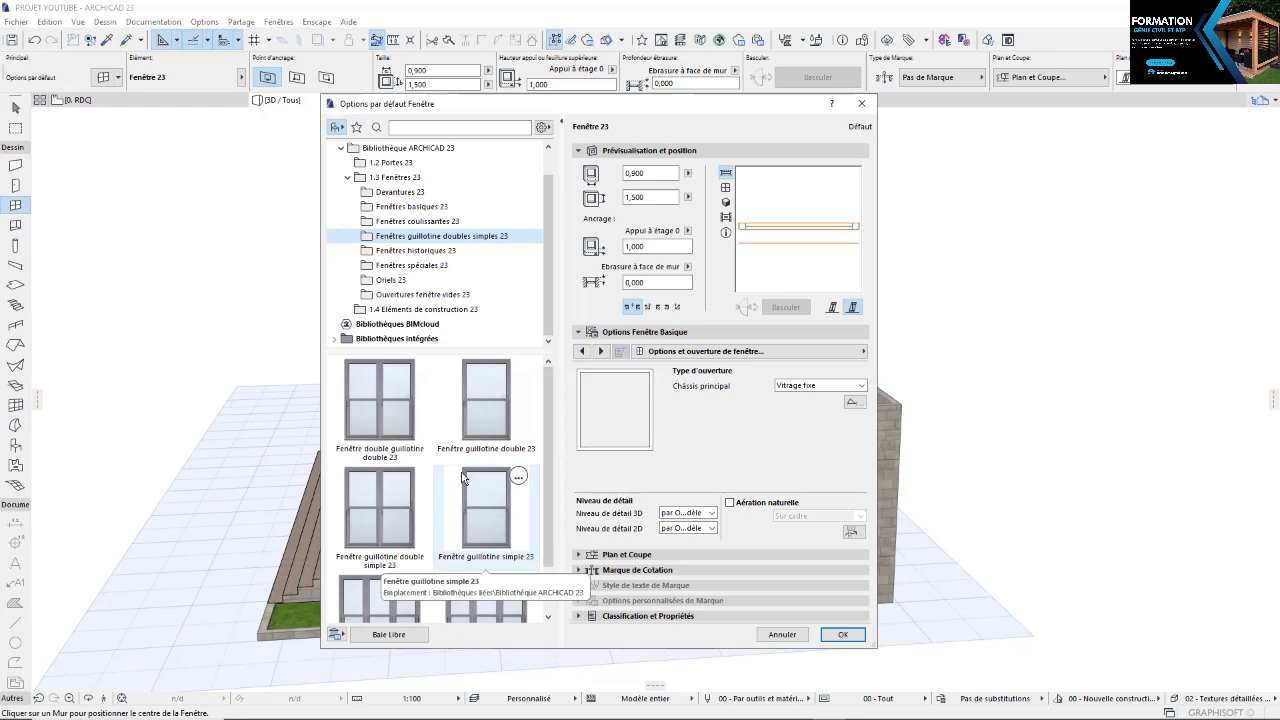
{"action": "left_click", "coordinate": [423, 194]}
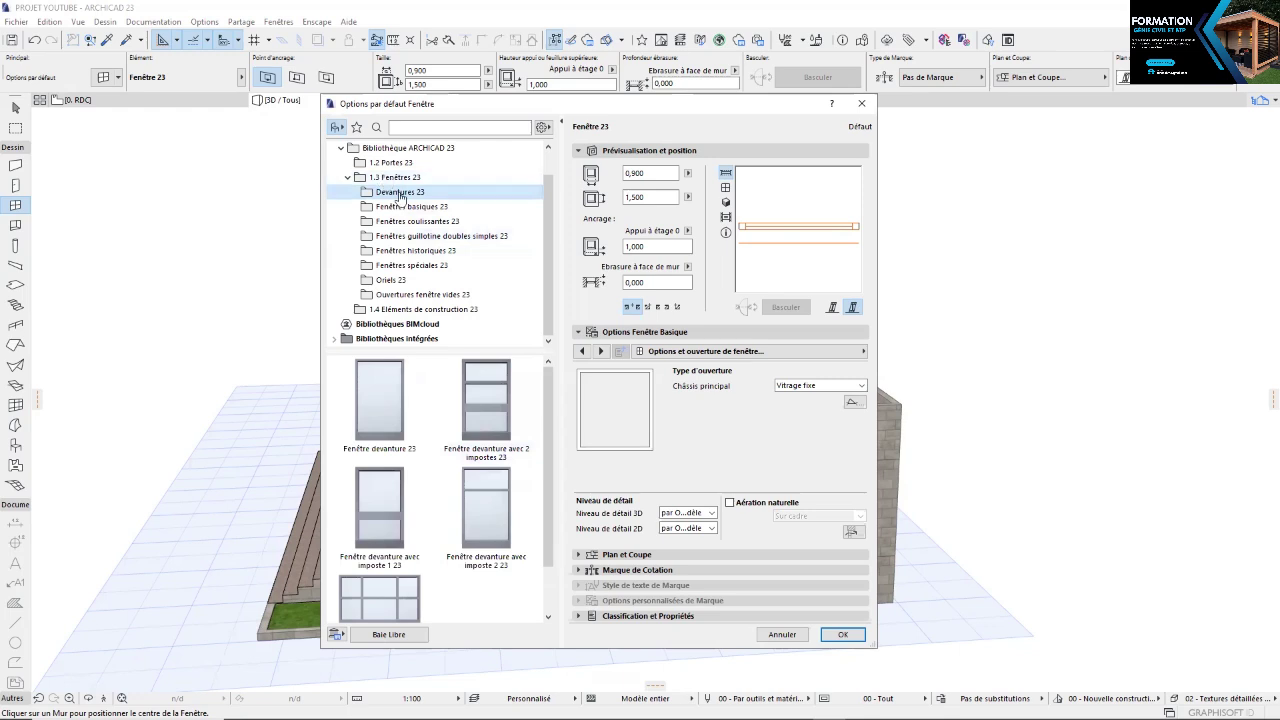
{"action": "left_click", "coordinate": [411, 207]}
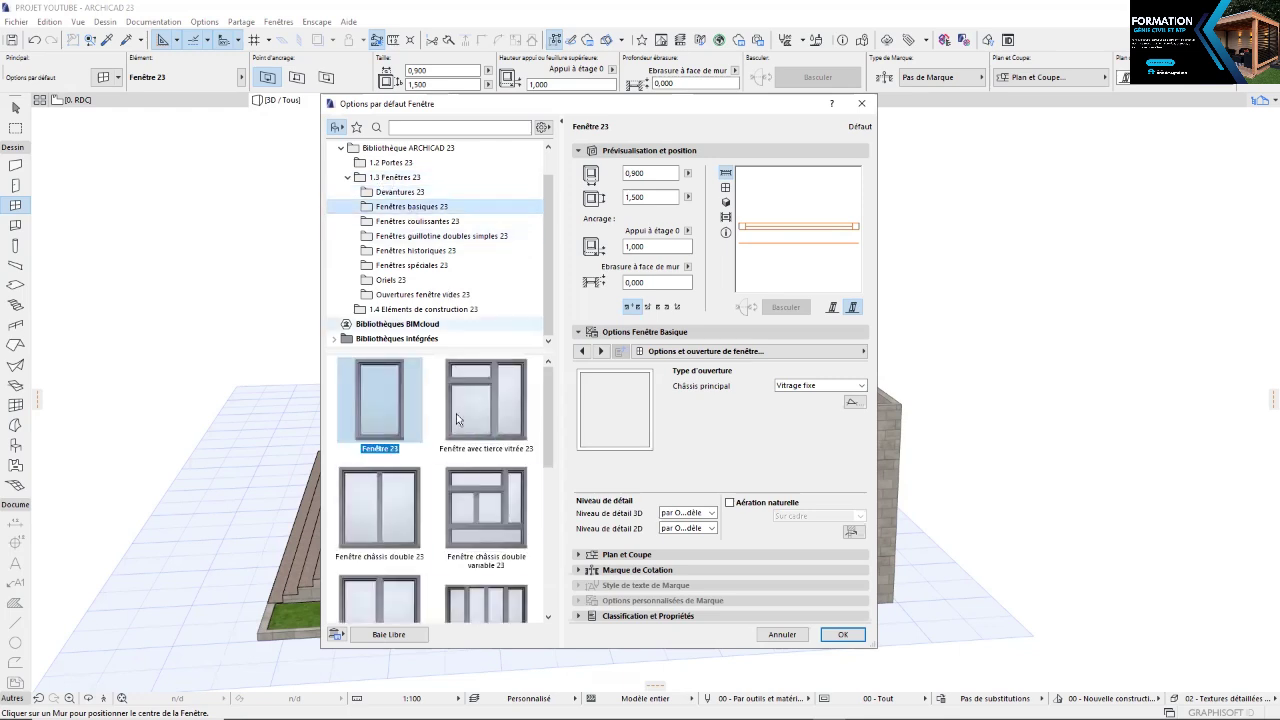
Choose the Fenêtre double 23 model from the basic windows as the default window
{"action": "scroll", "coordinate": [456, 505], "scroll_direction": "down", "scroll_amount": 5}
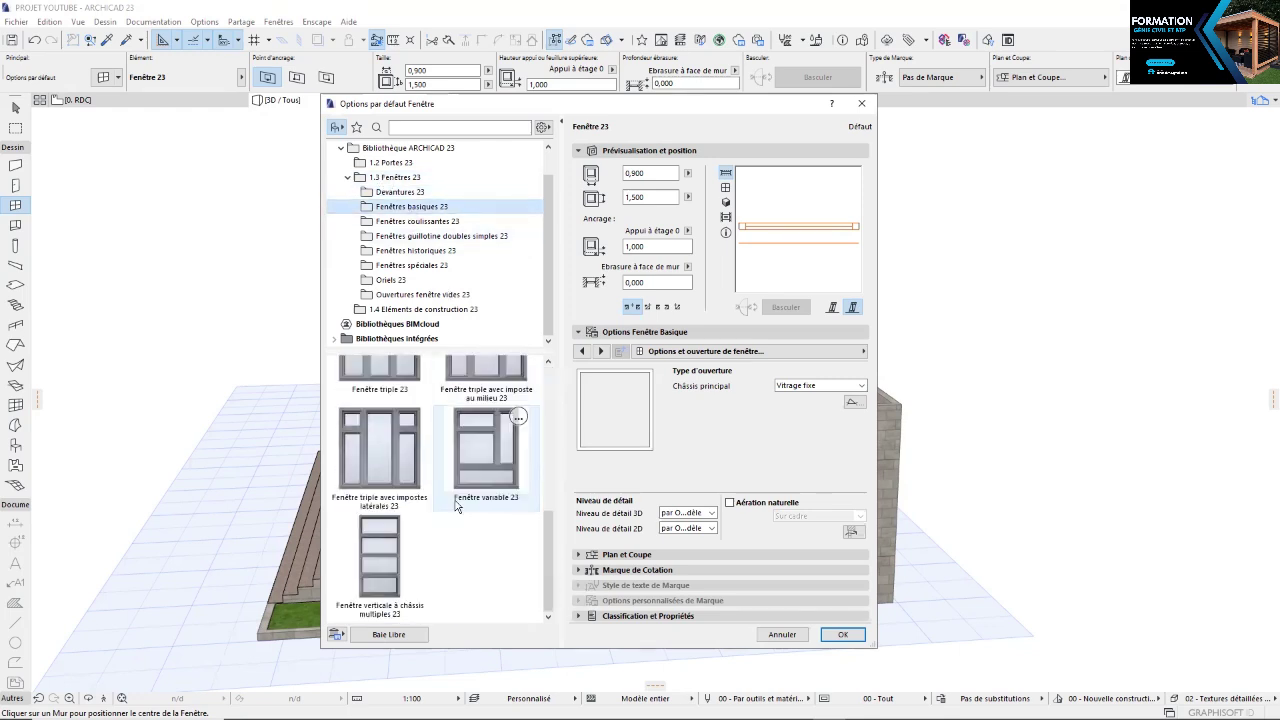
{"action": "scroll", "coordinate": [380, 480], "scroll_direction": "up", "scroll_amount": 3}
{"action": "left_click", "coordinate": [368, 457]}
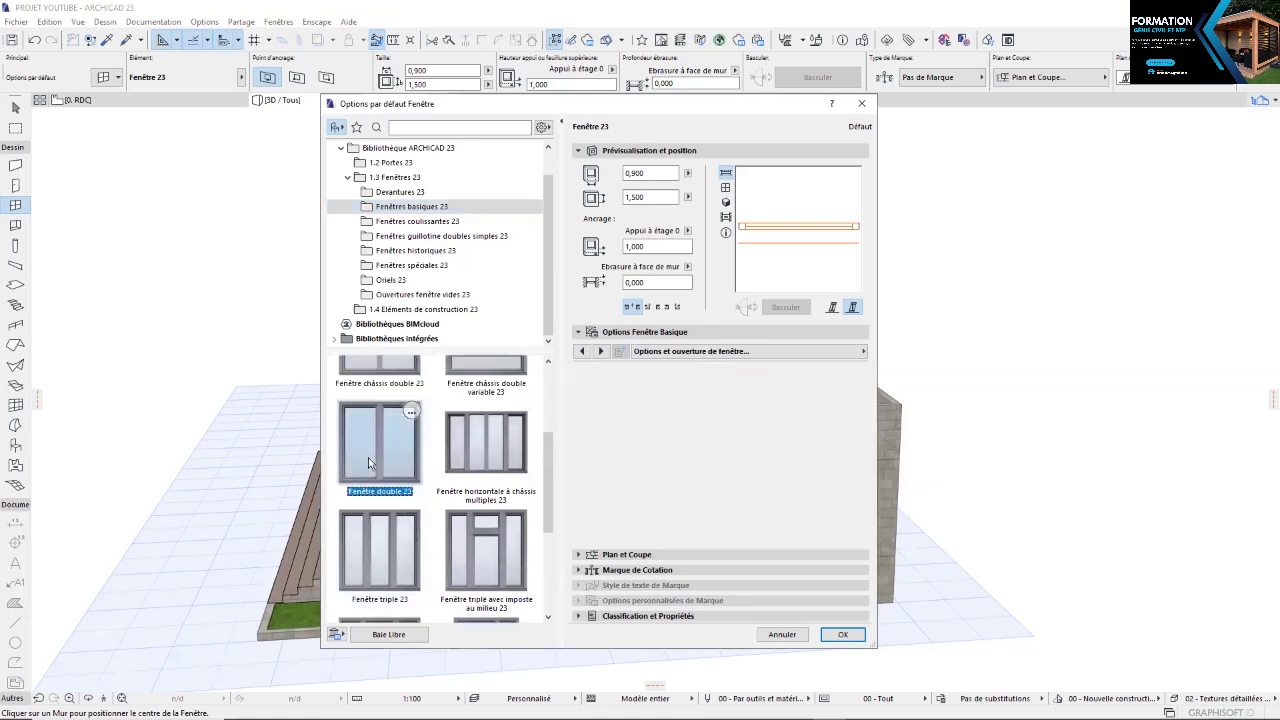
{"action": "left_click", "coordinate": [384, 564]}
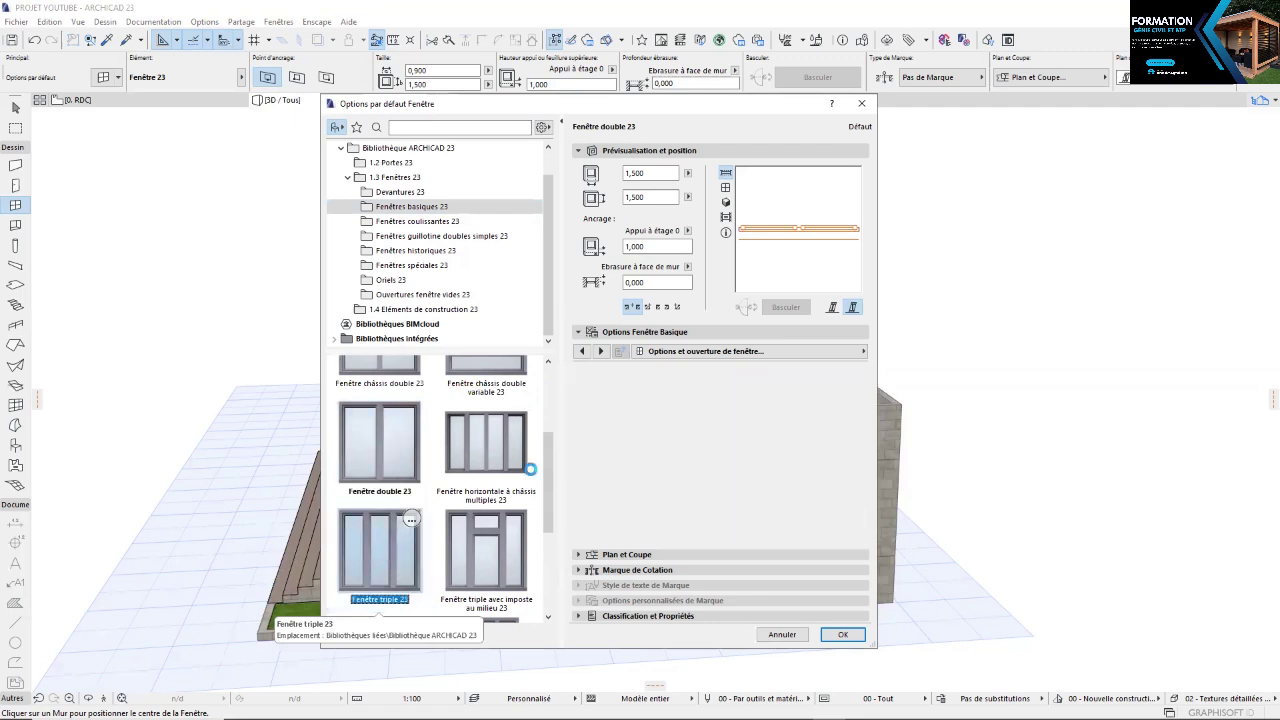
{"action": "left_click", "coordinate": [391, 463]}
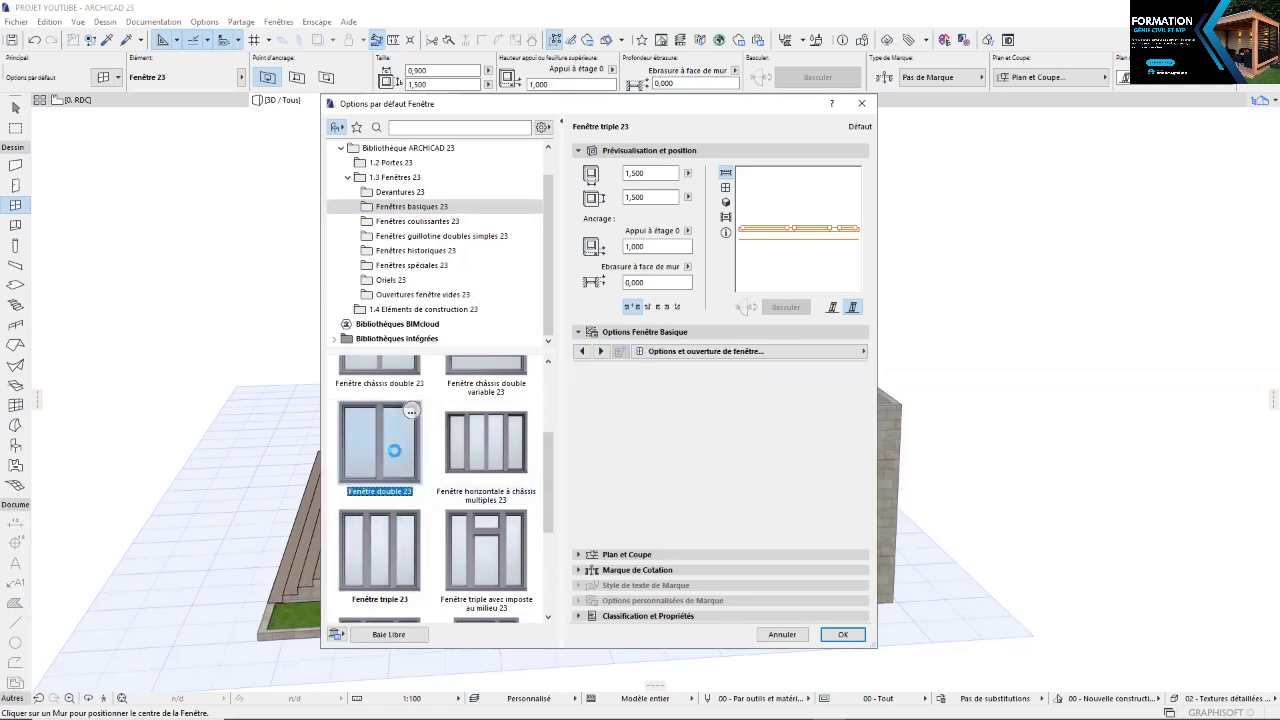
Look through the other basic window models and compare them with the chosen double window
{"action": "scroll", "coordinate": [420, 482], "scroll_direction": "up", "scroll_amount": 3}
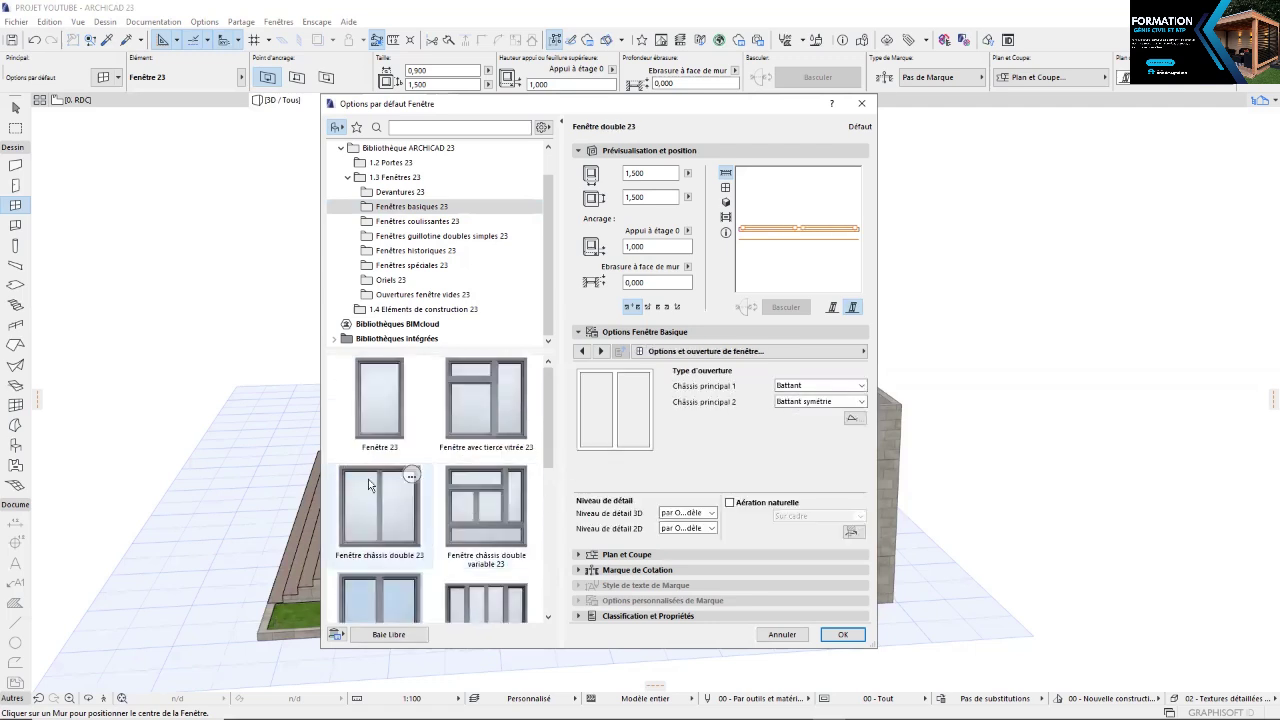
{"action": "scroll", "coordinate": [444, 556], "scroll_direction": "down", "scroll_amount": 1}
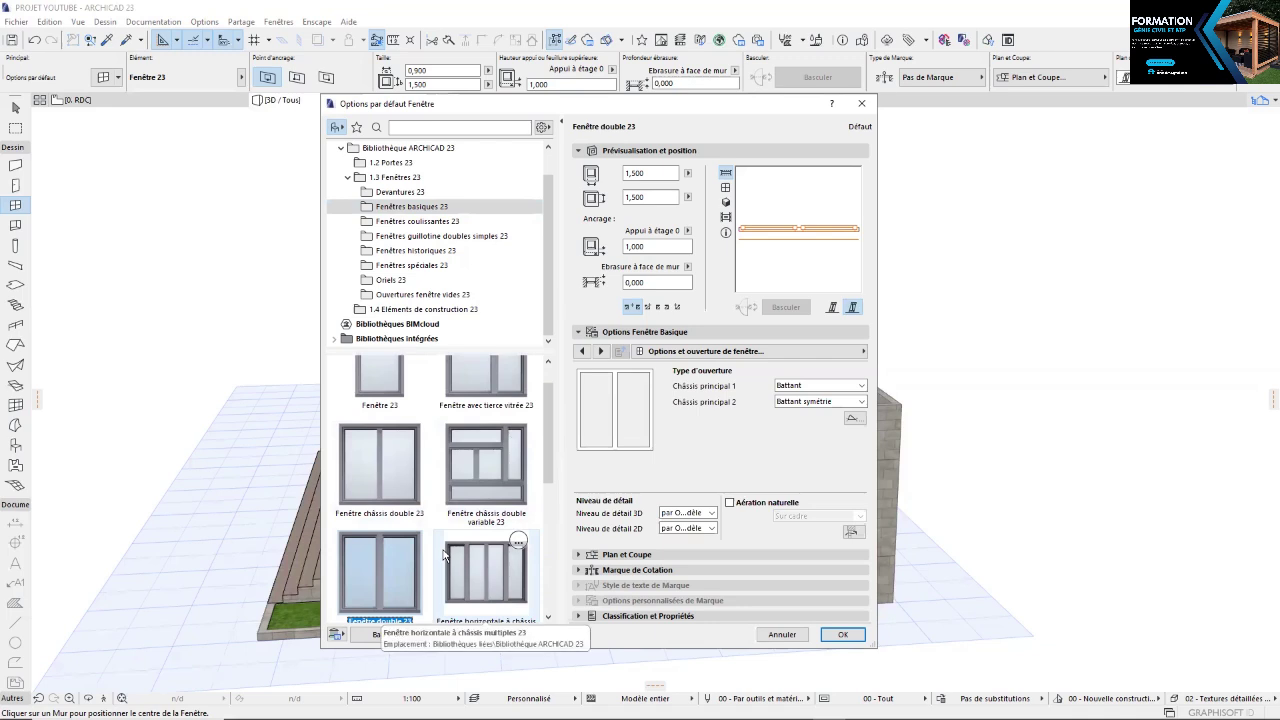
{"action": "scroll", "coordinate": [444, 556], "scroll_direction": "up", "scroll_amount": 1}
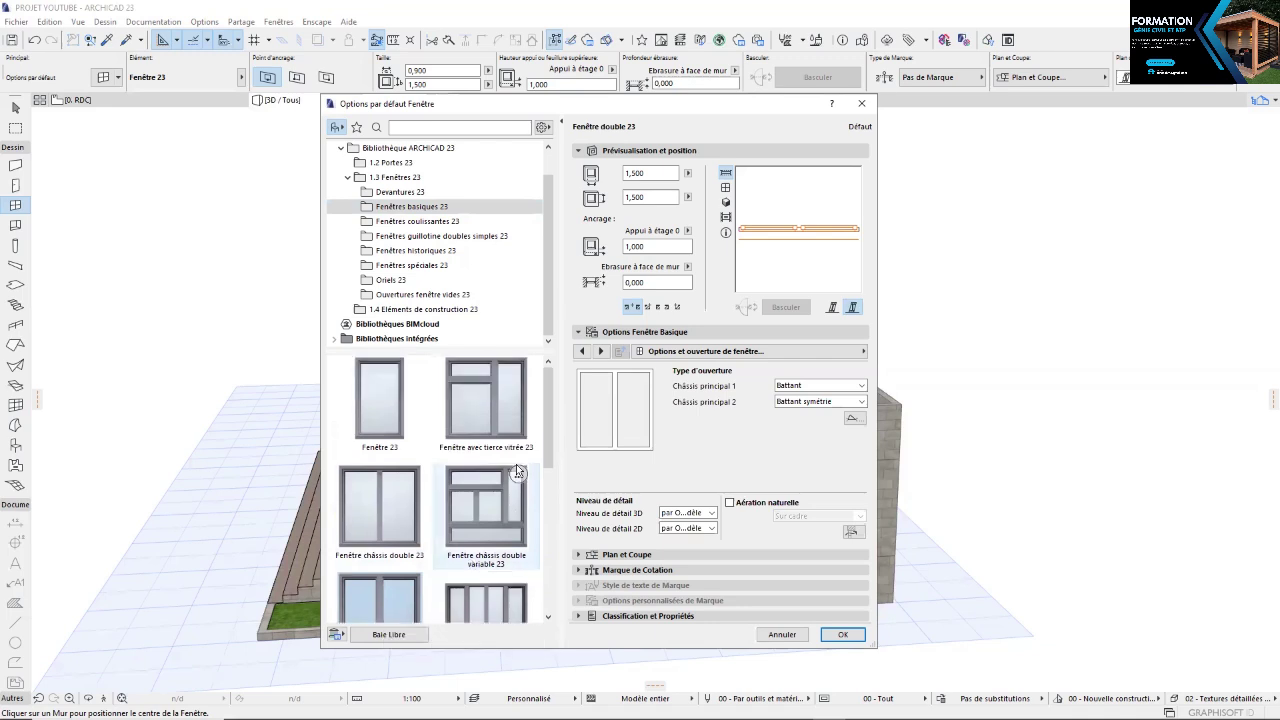
{"action": "scroll", "coordinate": [400, 540], "scroll_direction": "down", "scroll_amount": 2}
{"action": "scroll", "coordinate": [388, 538], "scroll_direction": "down", "scroll_amount": 5}
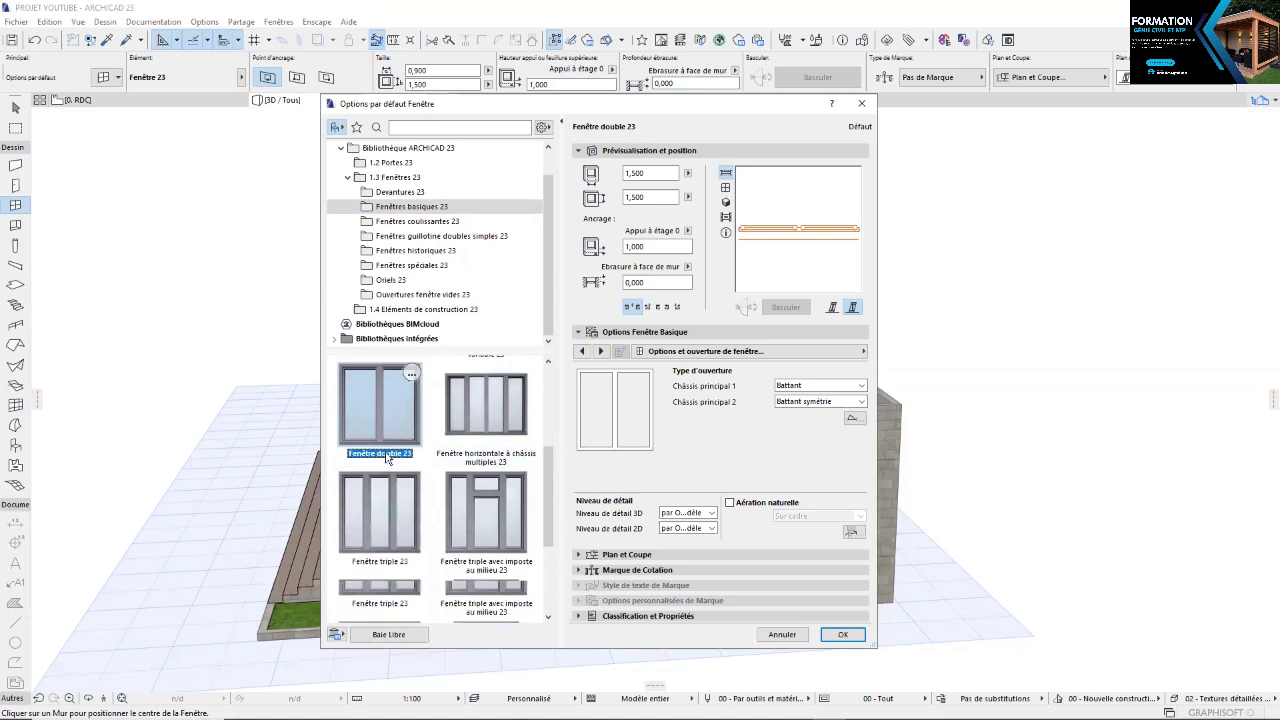
{"action": "scroll", "coordinate": [387, 461], "scroll_direction": "down", "scroll_amount": 1}
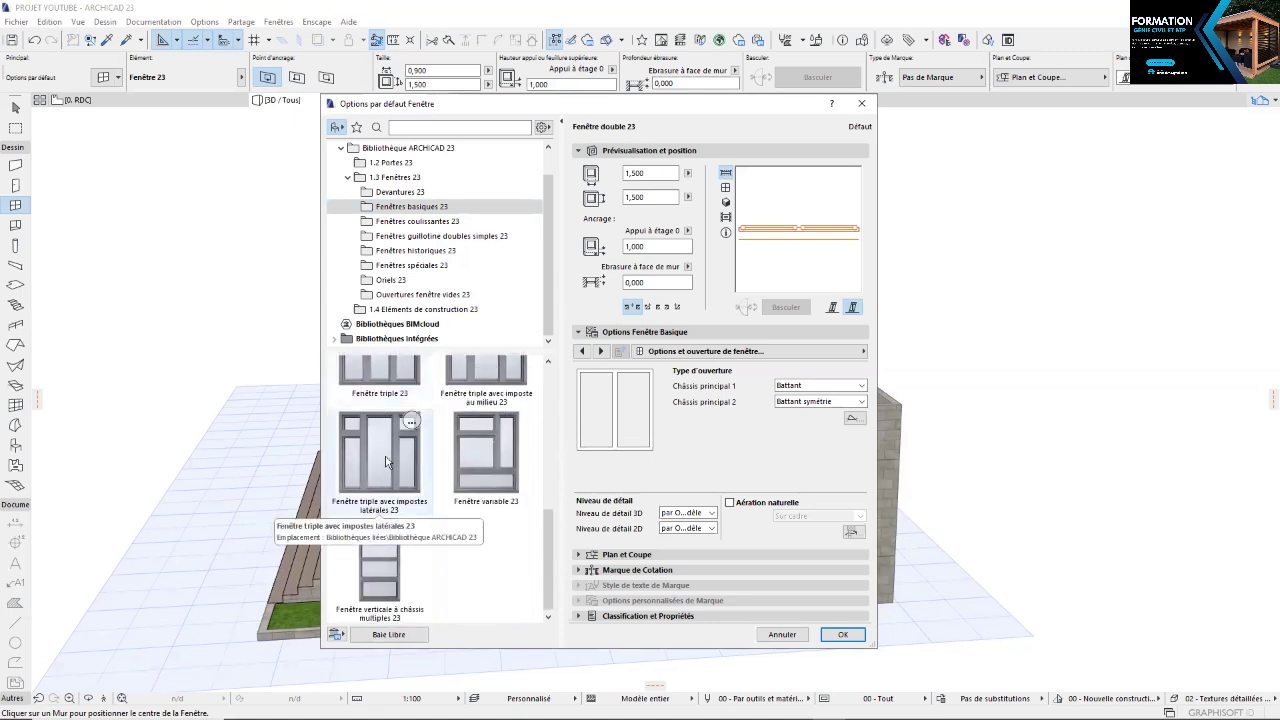
{"action": "scroll", "coordinate": [386, 461], "scroll_direction": "up", "scroll_amount": 3}
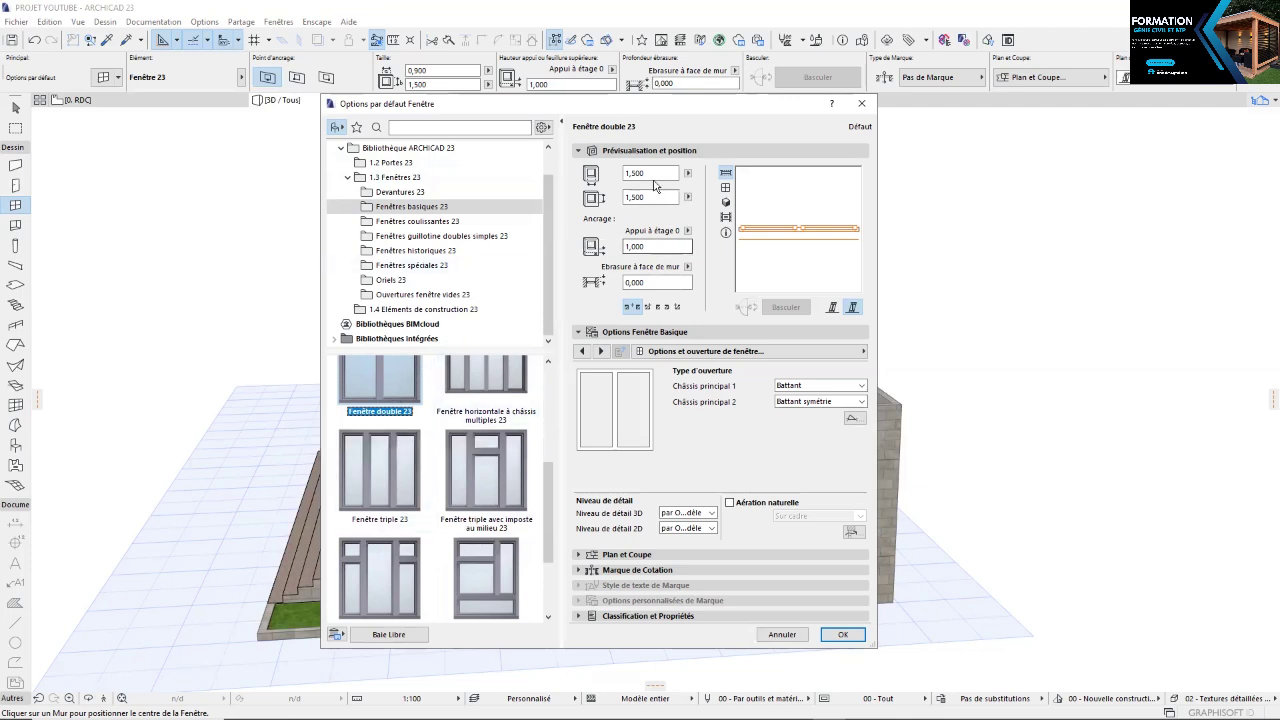
Set the double window's width to 1,600 and its height to 1,200
{"action": "left_click_drag", "start_coordinate": [654, 174], "coordinate": [540, 170]}
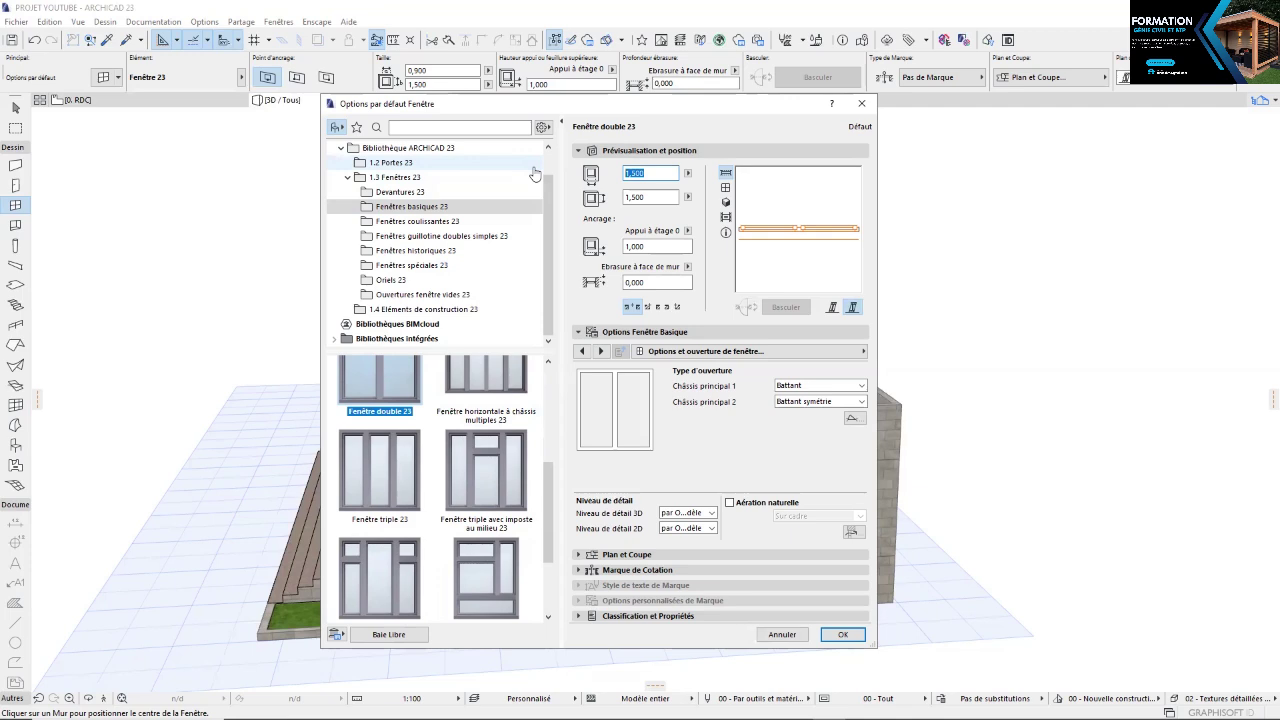
{"action": "type", "text": "1,6"}
{"action": "left_click", "coordinate": [653, 197]}
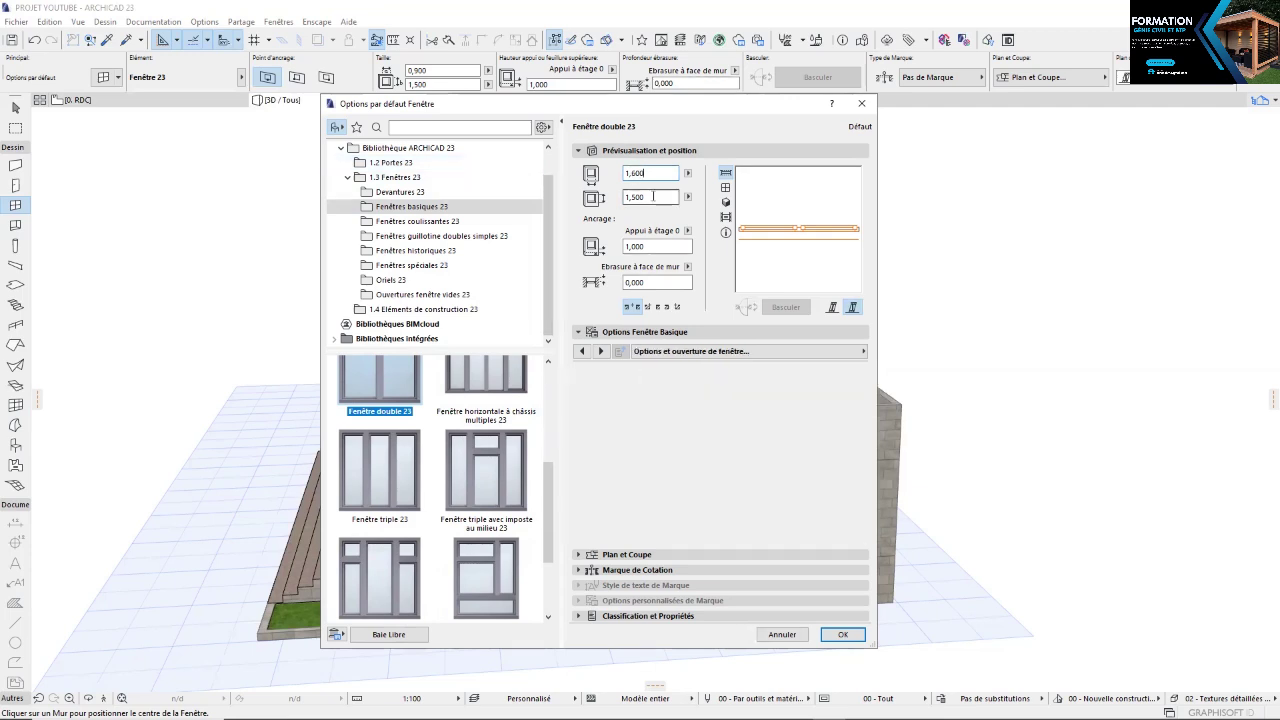
{"action": "left_click_drag", "start_coordinate": [653, 197], "coordinate": [613, 198]}
{"action": "left_click", "coordinate": [651, 195]}
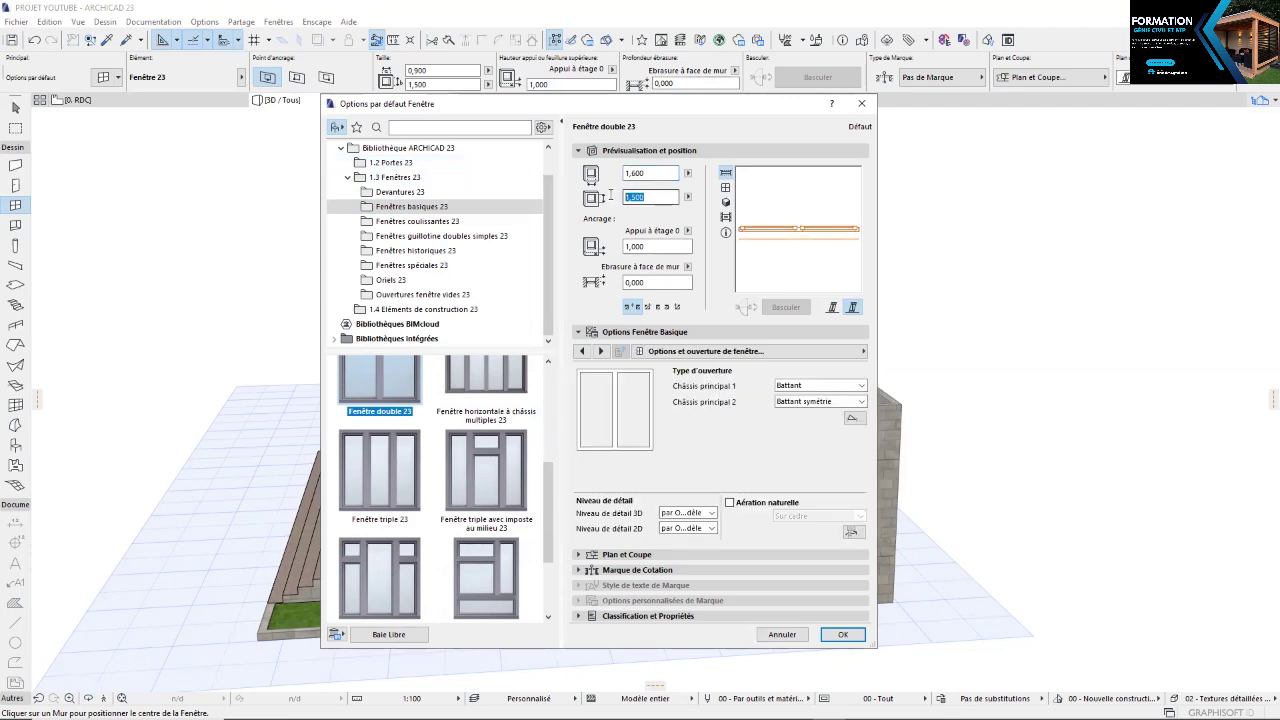
{"action": "type", "text": "1,200"}
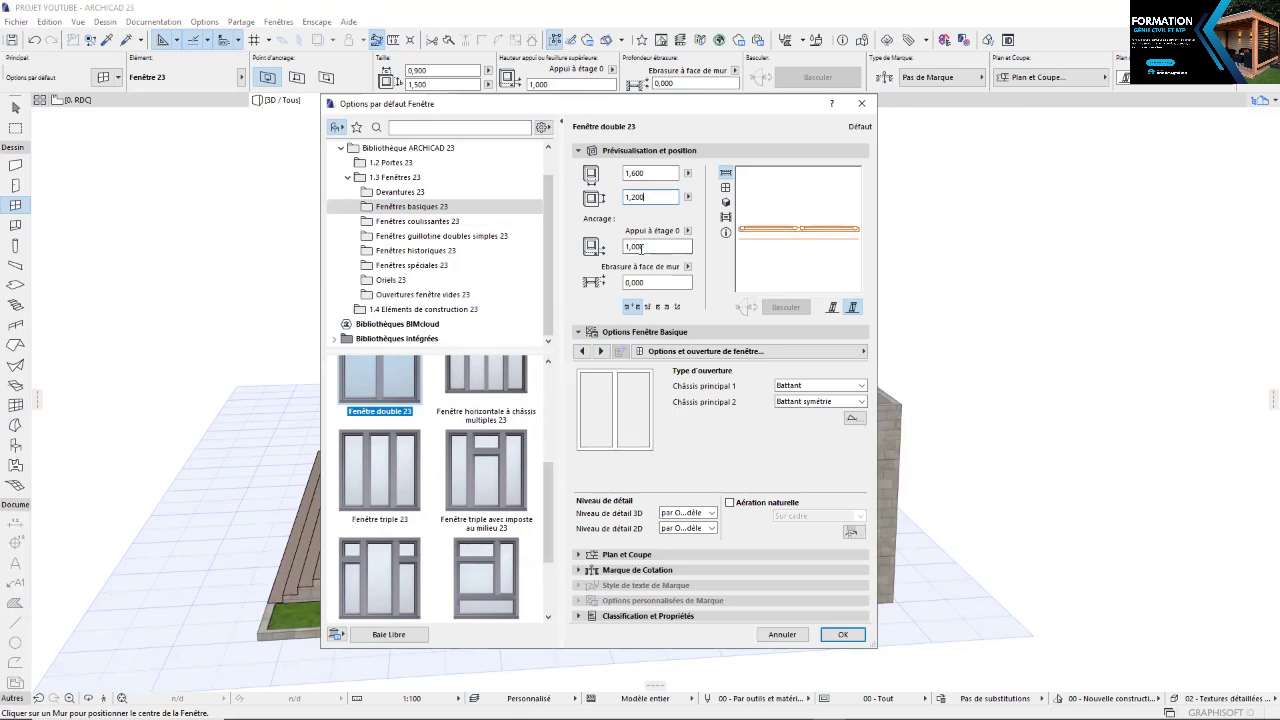
Set the double window's sill height above storey 0 (Appui à étage 0) to 1,900
{"action": "double_click", "coordinate": [636, 247]}
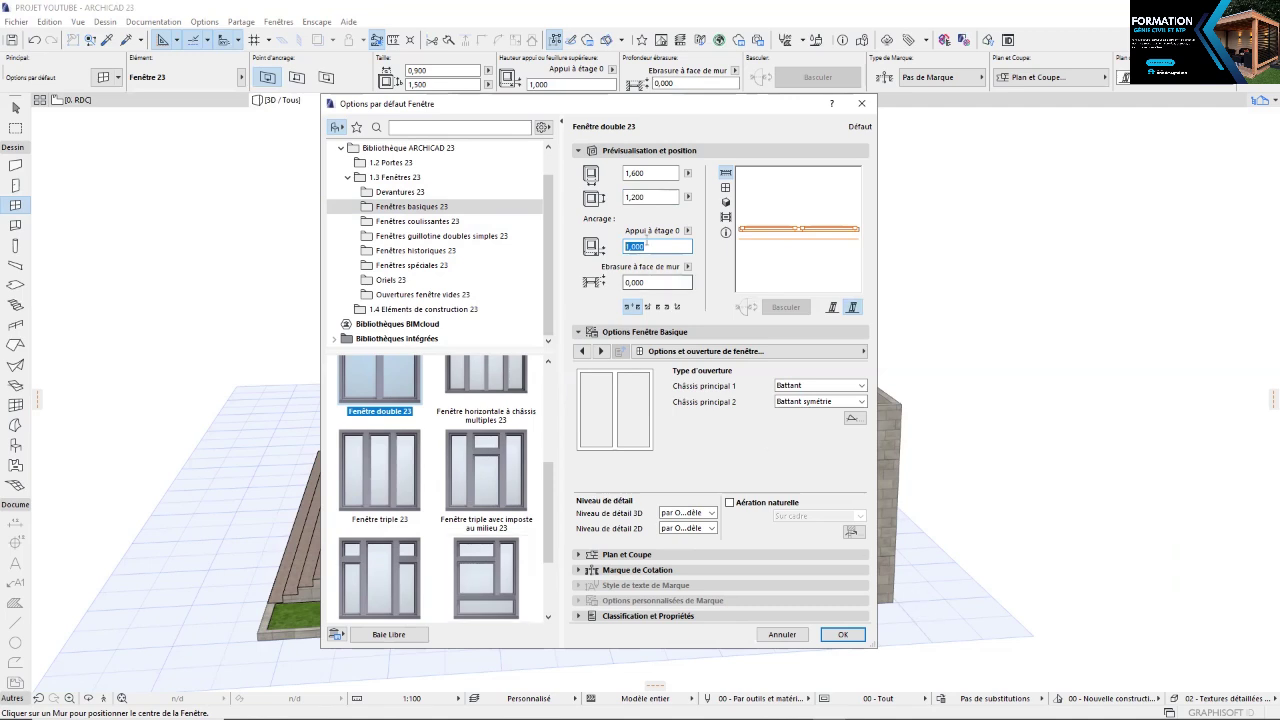
{"action": "left_click", "coordinate": [634, 246]}
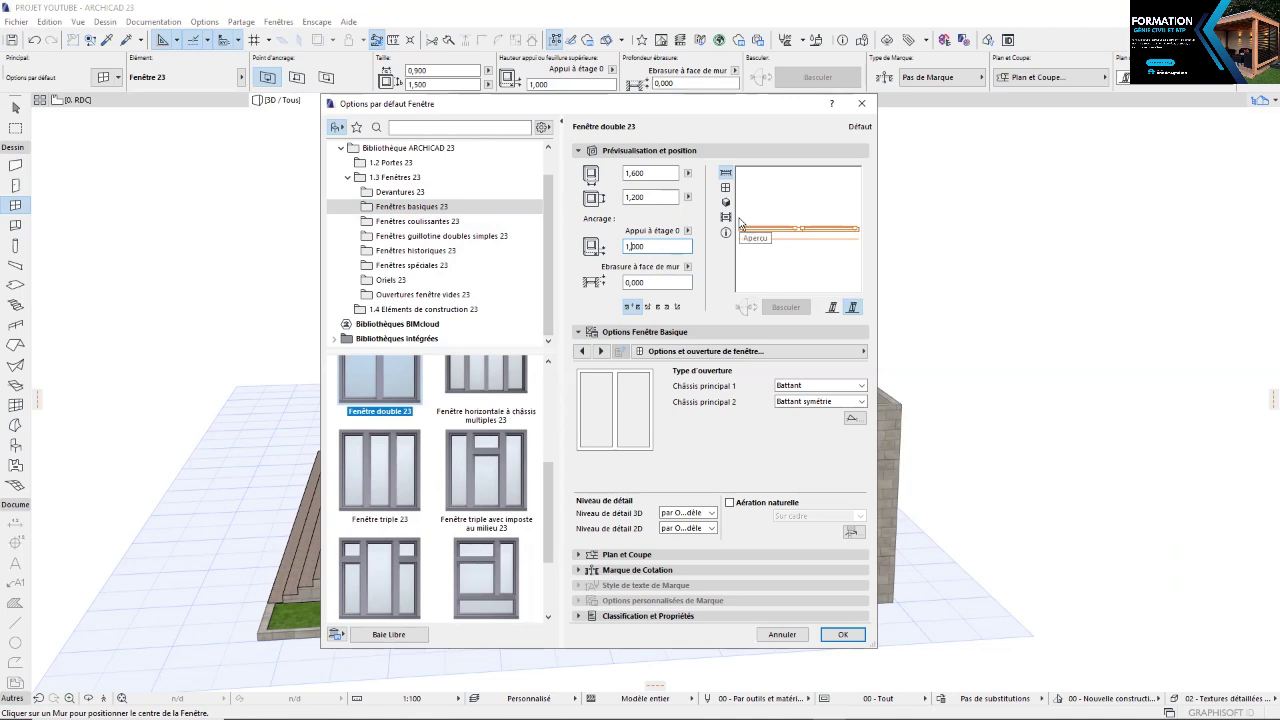
{"action": "type", "text": "9"}
{"action": "key", "text": "Delete"}
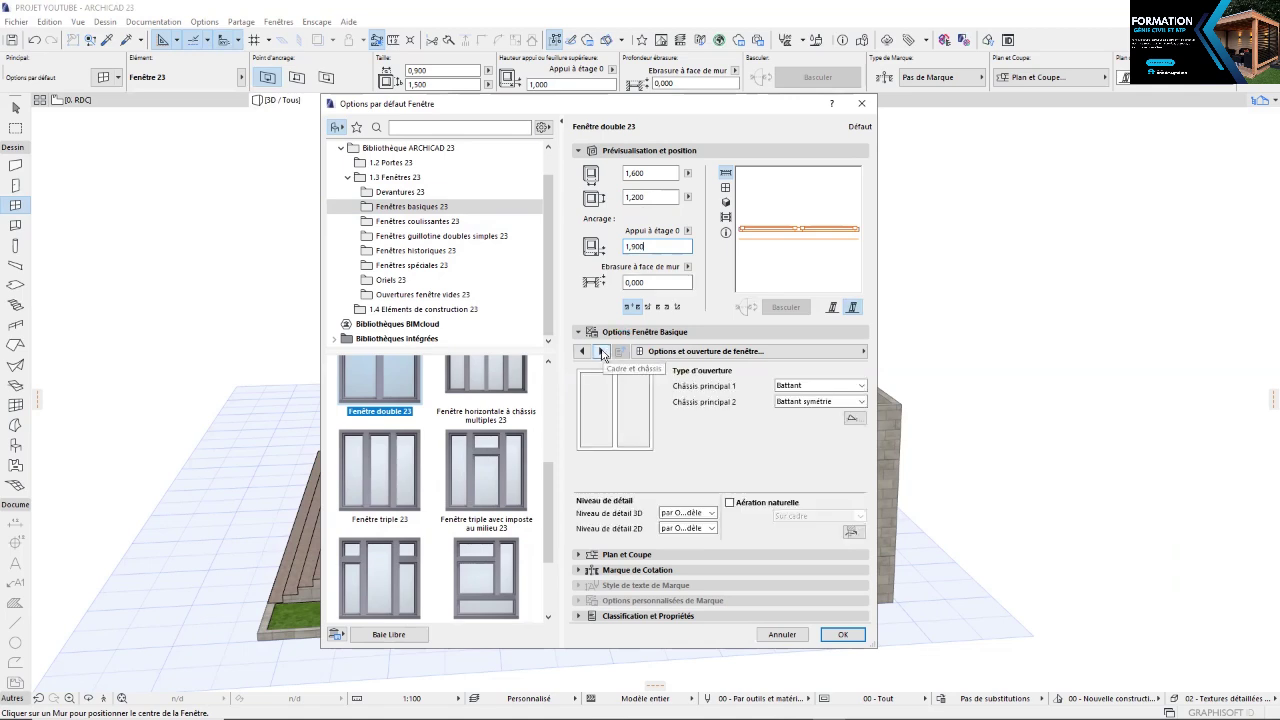
Review the window's nominal sizes, shape, opening type, and frame and sash options through to the frame widths (Largeurs cadres)
{"action": "left_click", "coordinate": [750, 351]}
{"action": "scroll", "coordinate": [985, 370], "scroll_direction": "up", "scroll_amount": 1}
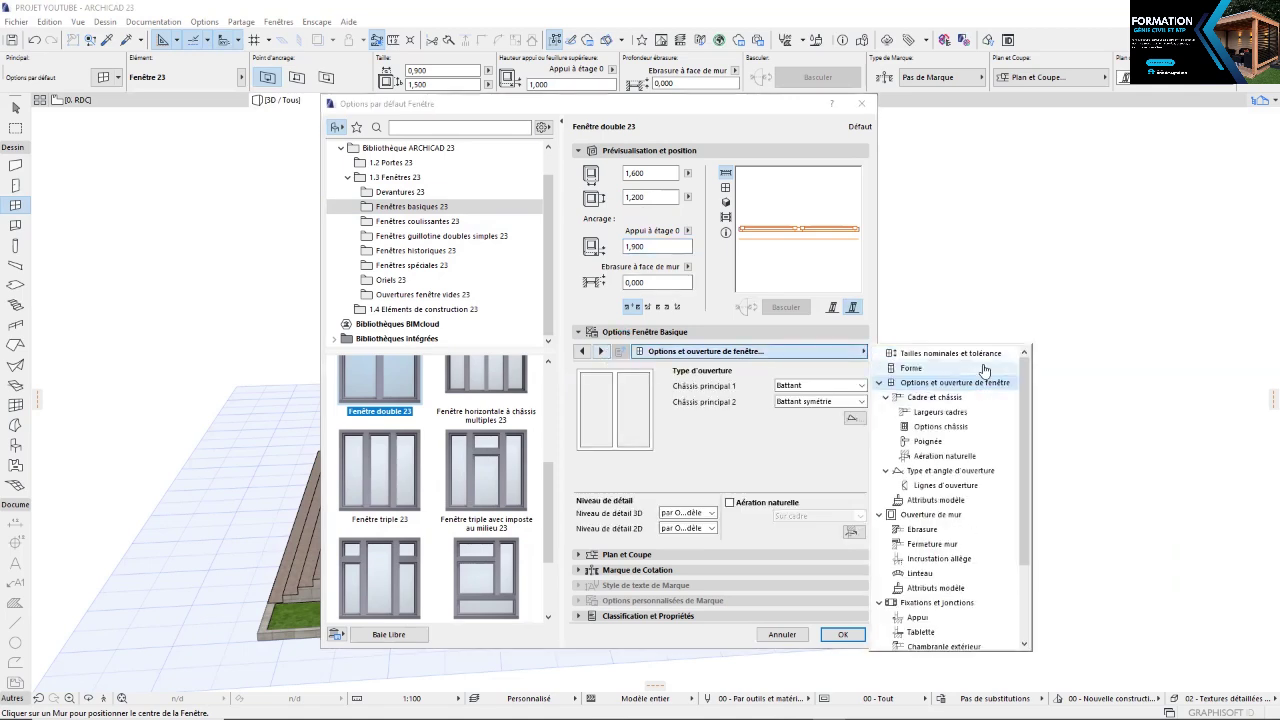
{"action": "left_click", "coordinate": [979, 353]}
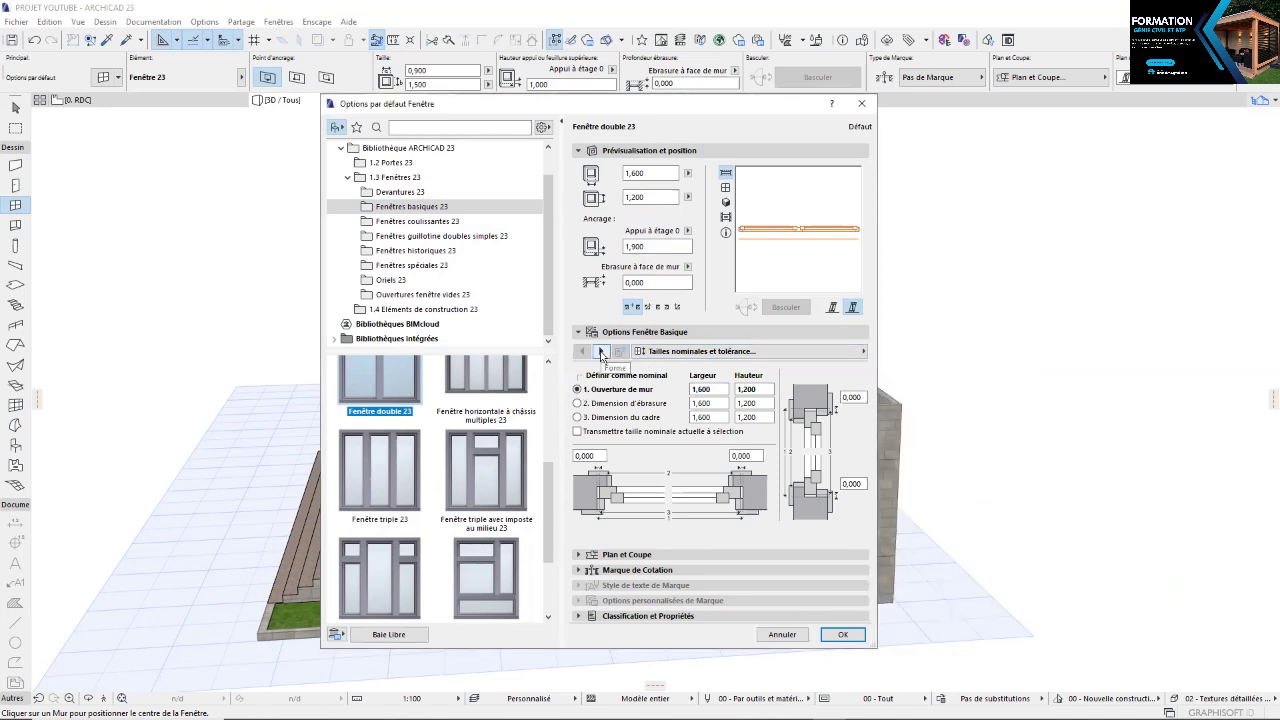
{"action": "left_click", "coordinate": [601, 352]}
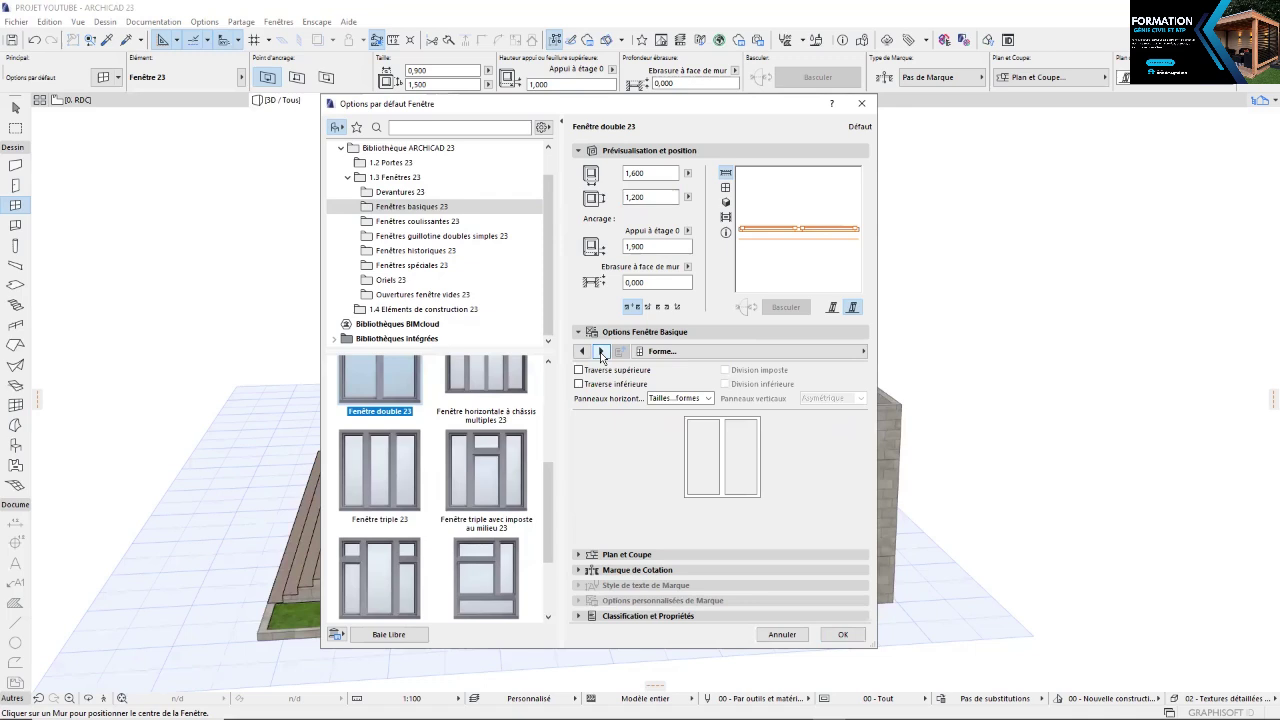
{"action": "left_click", "coordinate": [601, 351]}
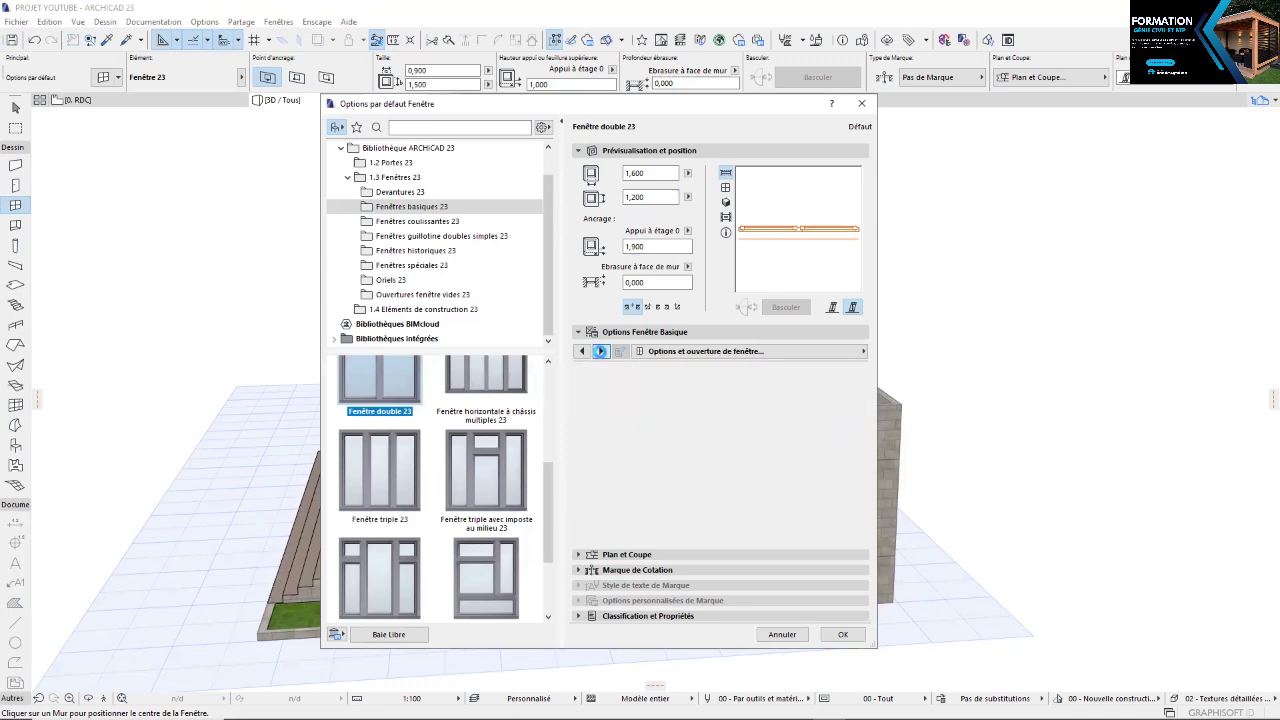
{"action": "left_click", "coordinate": [601, 351]}
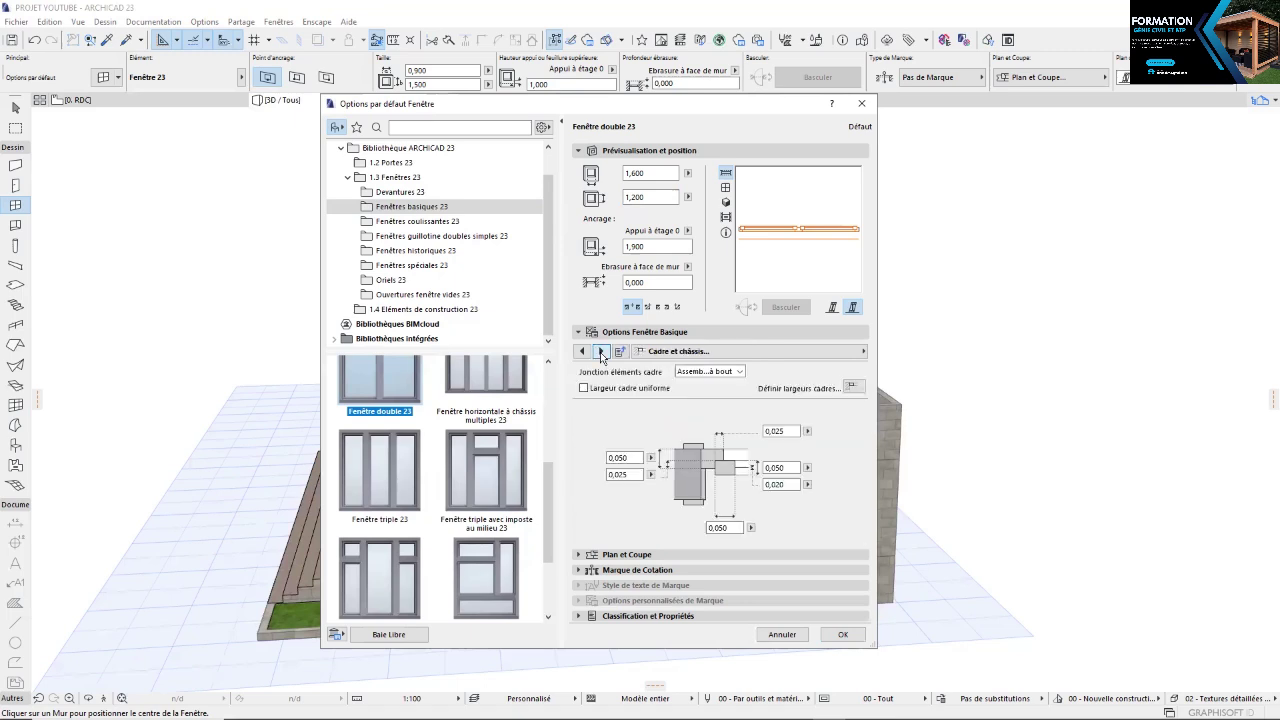
{"action": "left_click", "coordinate": [601, 351]}
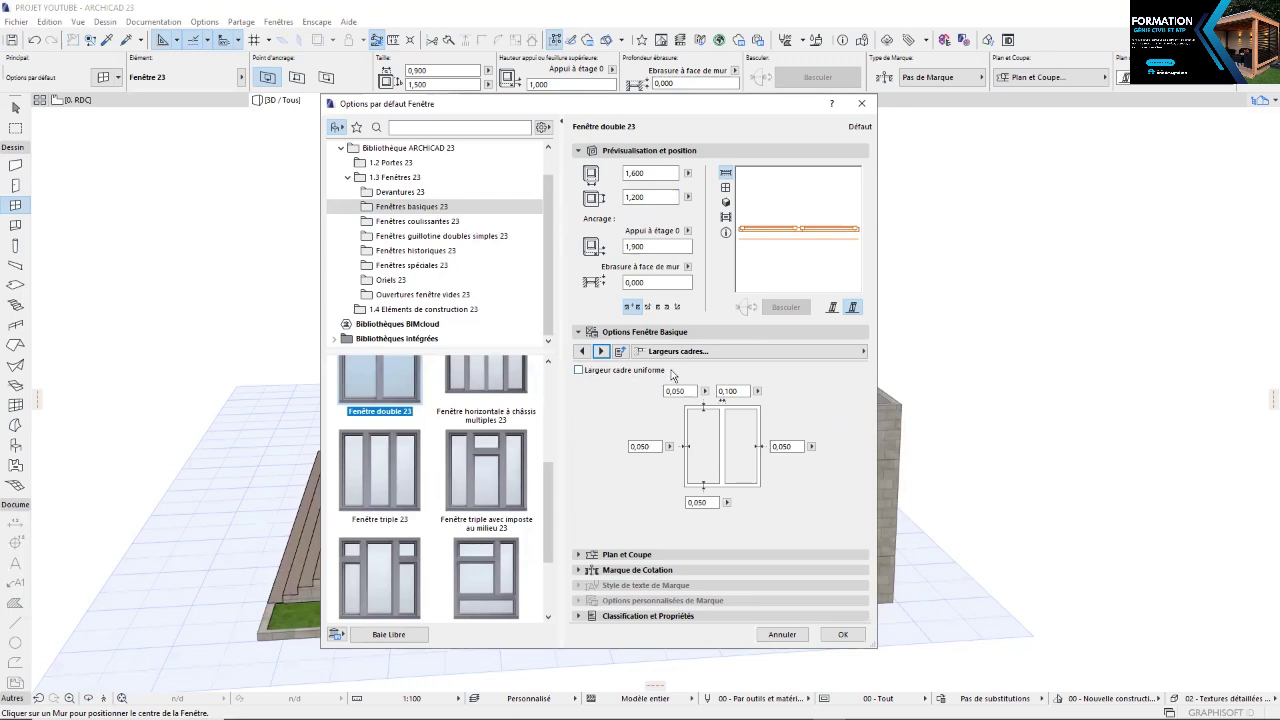
Set the width of the window frame's left member to 0,080 and accept the settings
{"action": "left_click", "coordinate": [732, 390]}
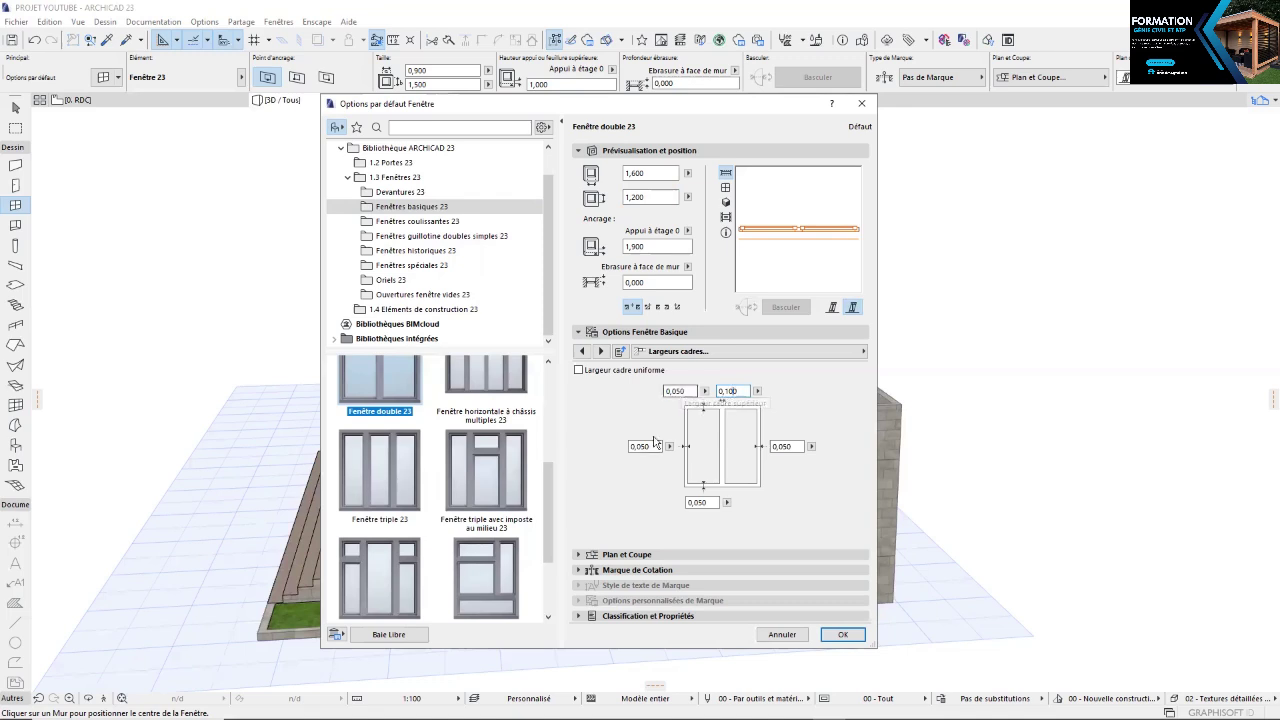
{"action": "left_click", "coordinate": [650, 446]}
{"action": "left_click", "coordinate": [684, 391]}
{"action": "key", "text": "Return"}
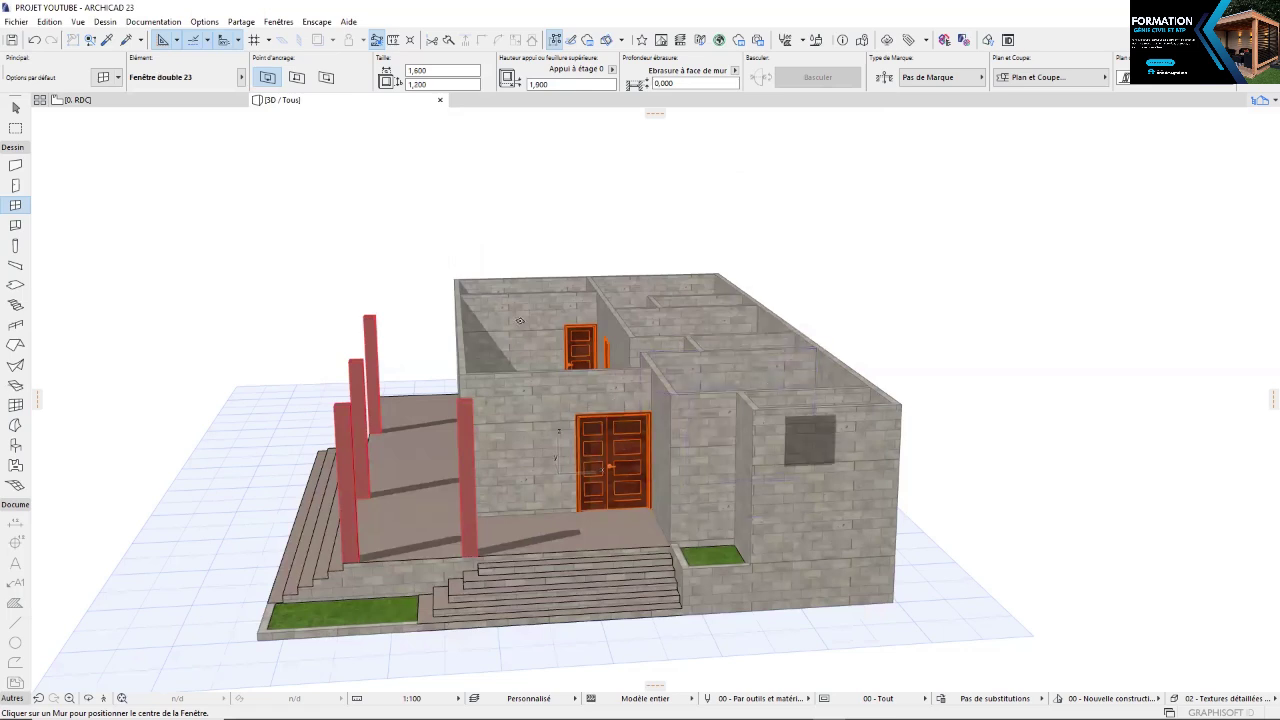
Set the double window frame's right and top members to 0,080 and adjust its bottom and central member widths
{"action": "left_click", "coordinate": [15, 206]}
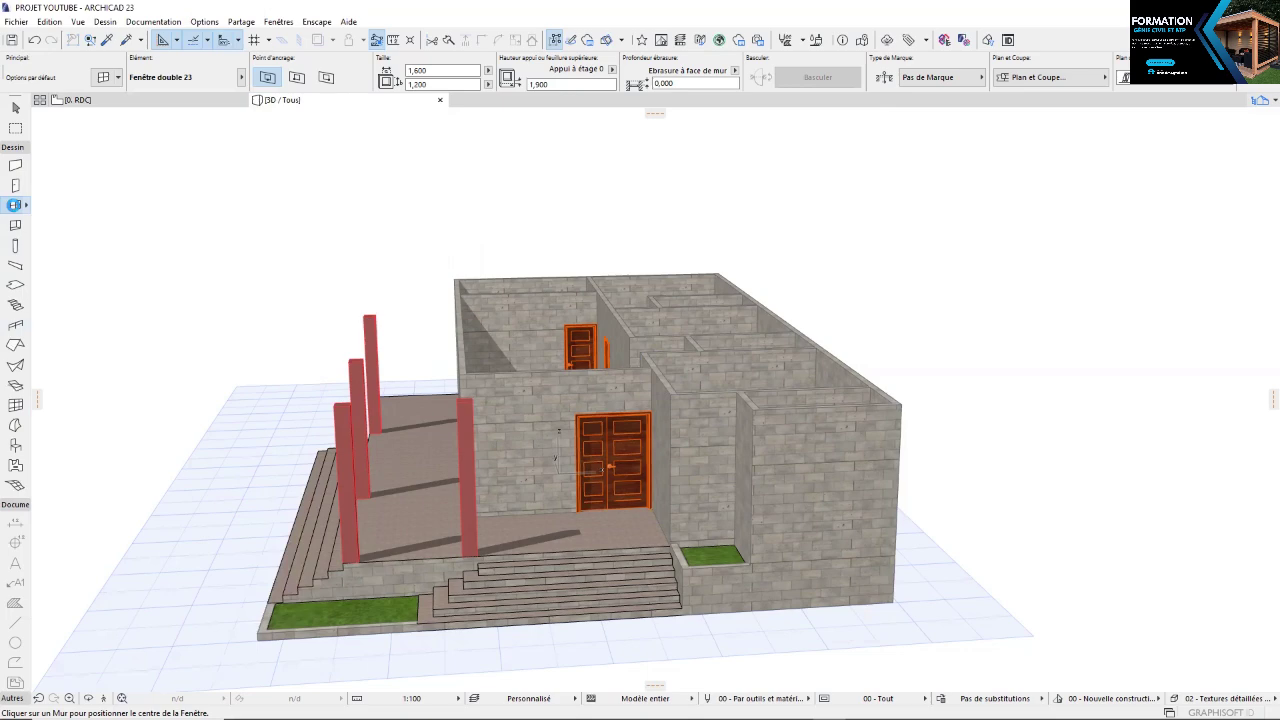
{"action": "double_click", "coordinate": [15, 205]}
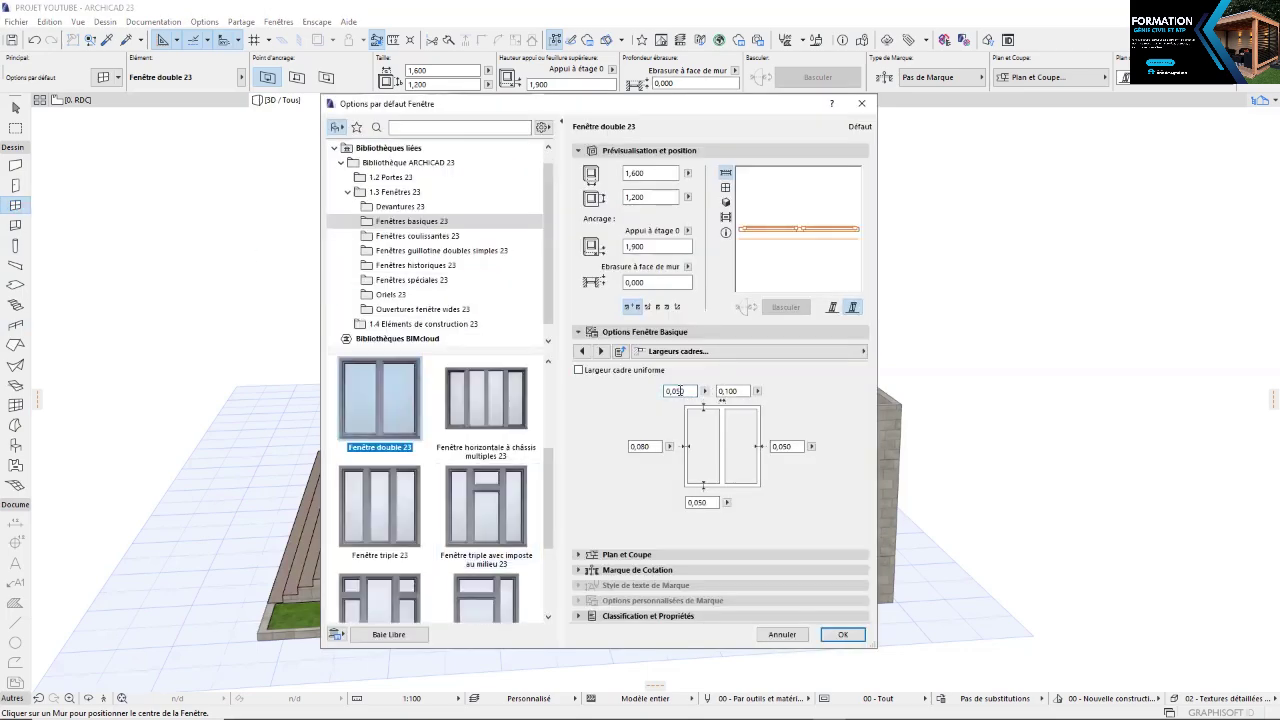
{"action": "left_click", "coordinate": [786, 446]}
{"action": "left_click", "coordinate": [704, 501]}
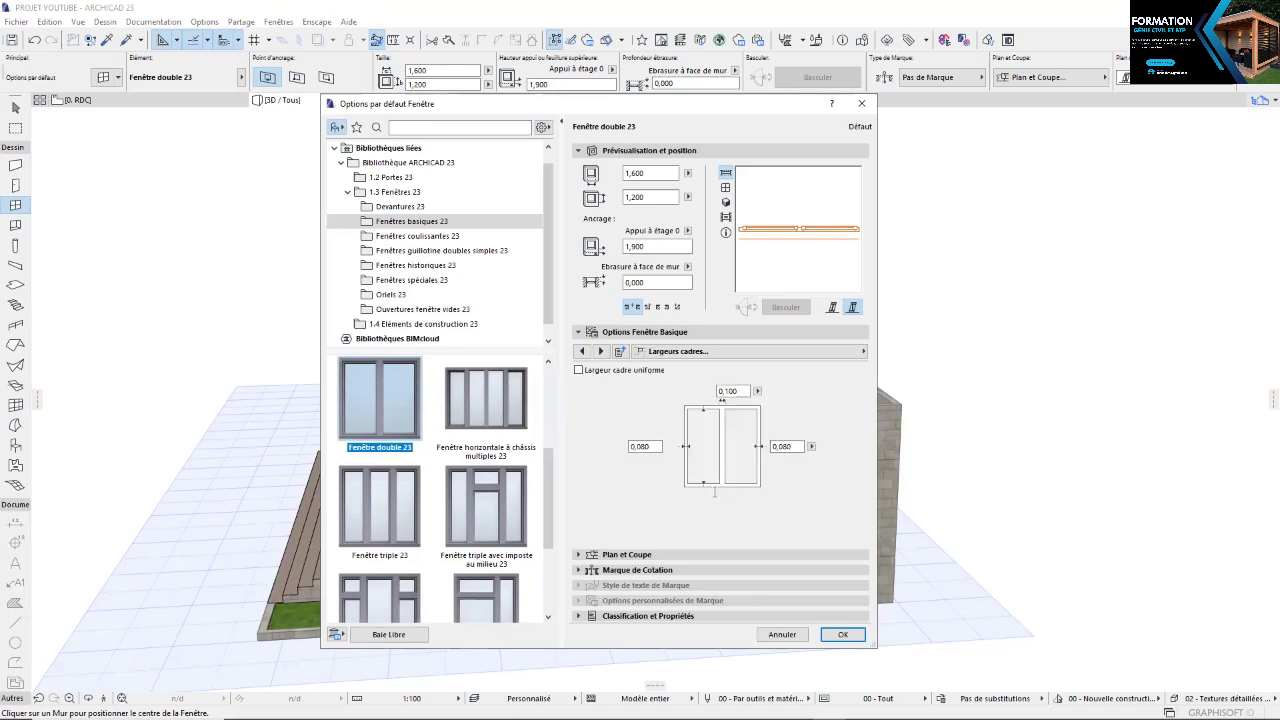
{"action": "left_click", "coordinate": [703, 502]}
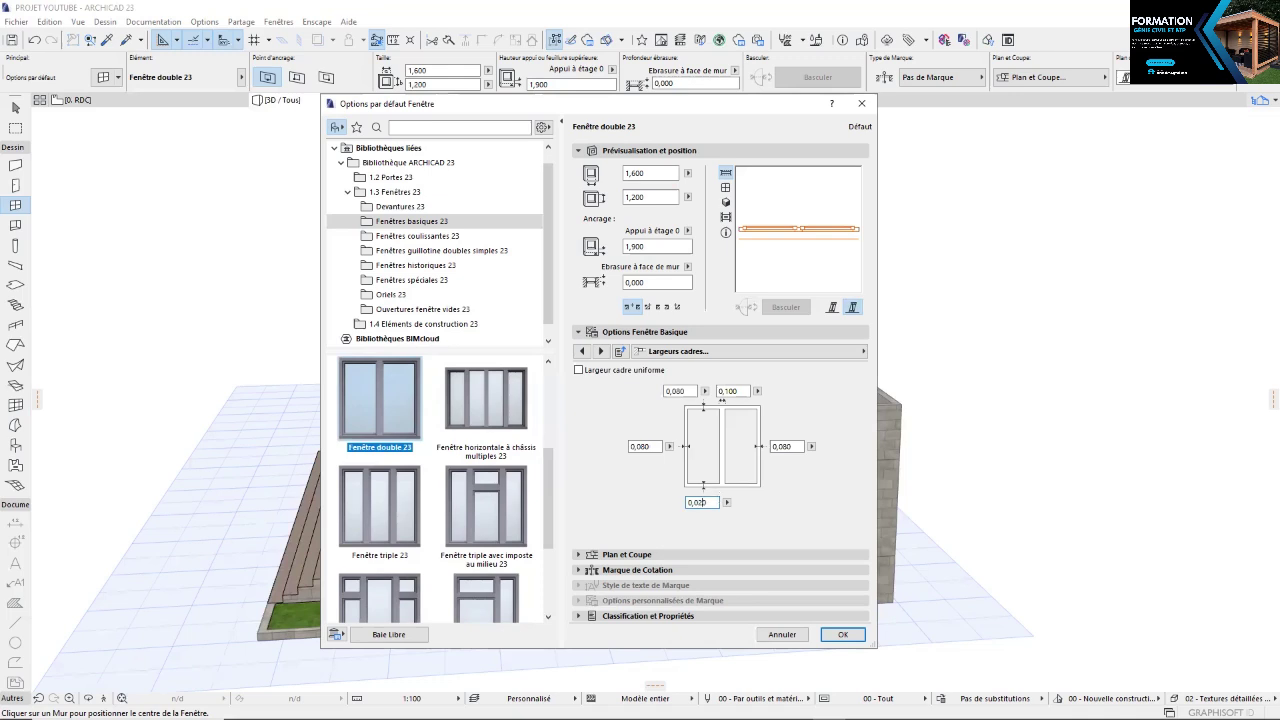
{"action": "left_click", "coordinate": [732, 391]}
{"action": "left_click", "coordinate": [735, 390]}
{"action": "left_click", "coordinate": [617, 355]}
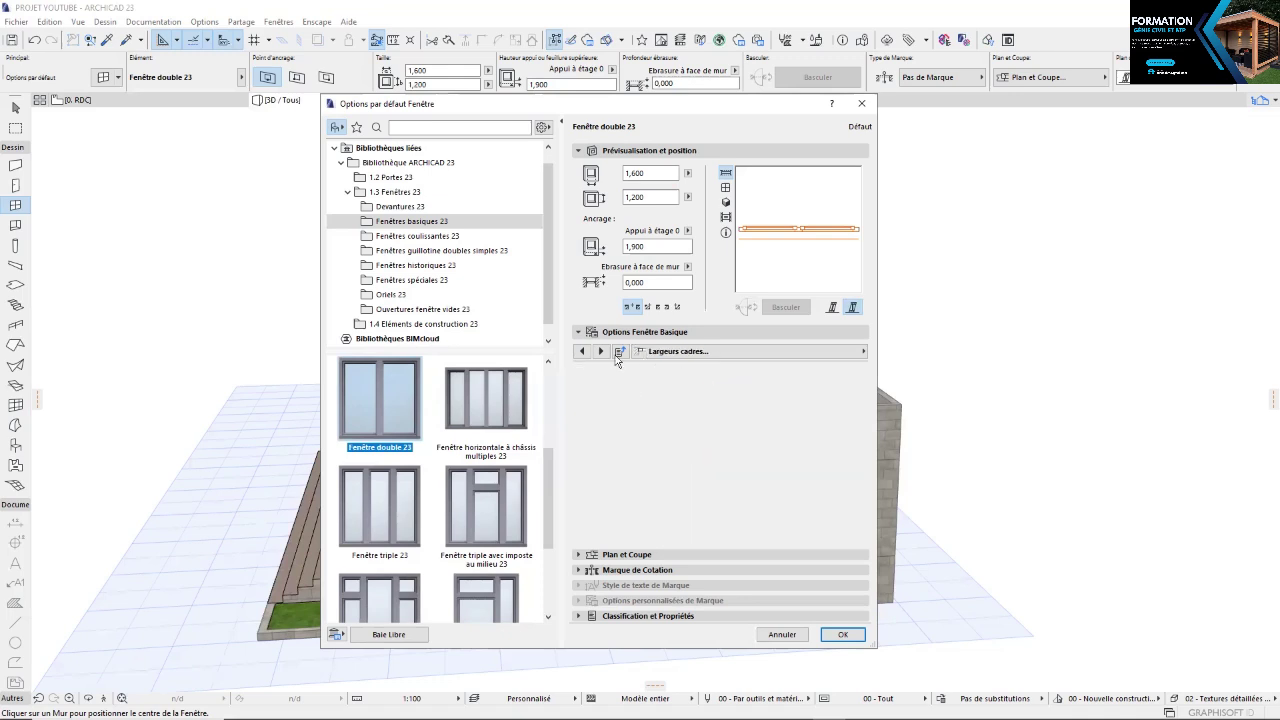
Review the window's sash grille choices and the following option pages through natural ventilation (Aération naturelle) and opening type and angle
{"action": "left_click", "coordinate": [600, 351]}
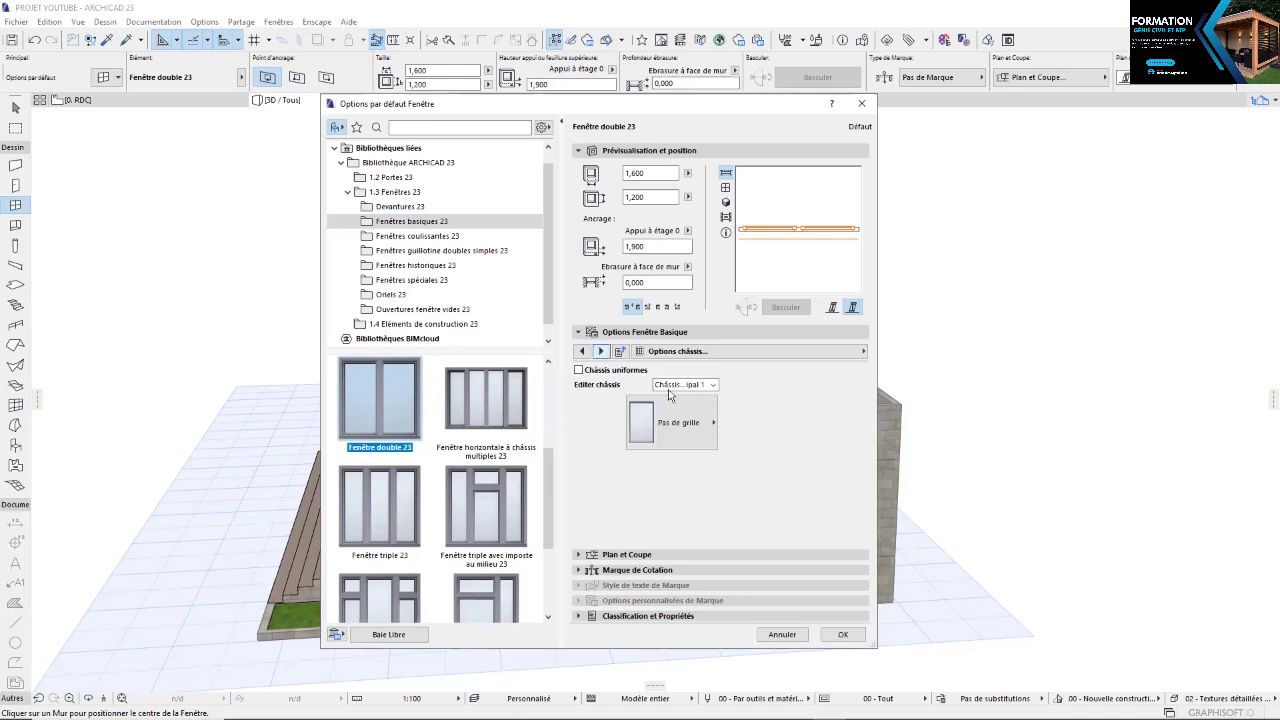
{"action": "left_click", "coordinate": [680, 422]}
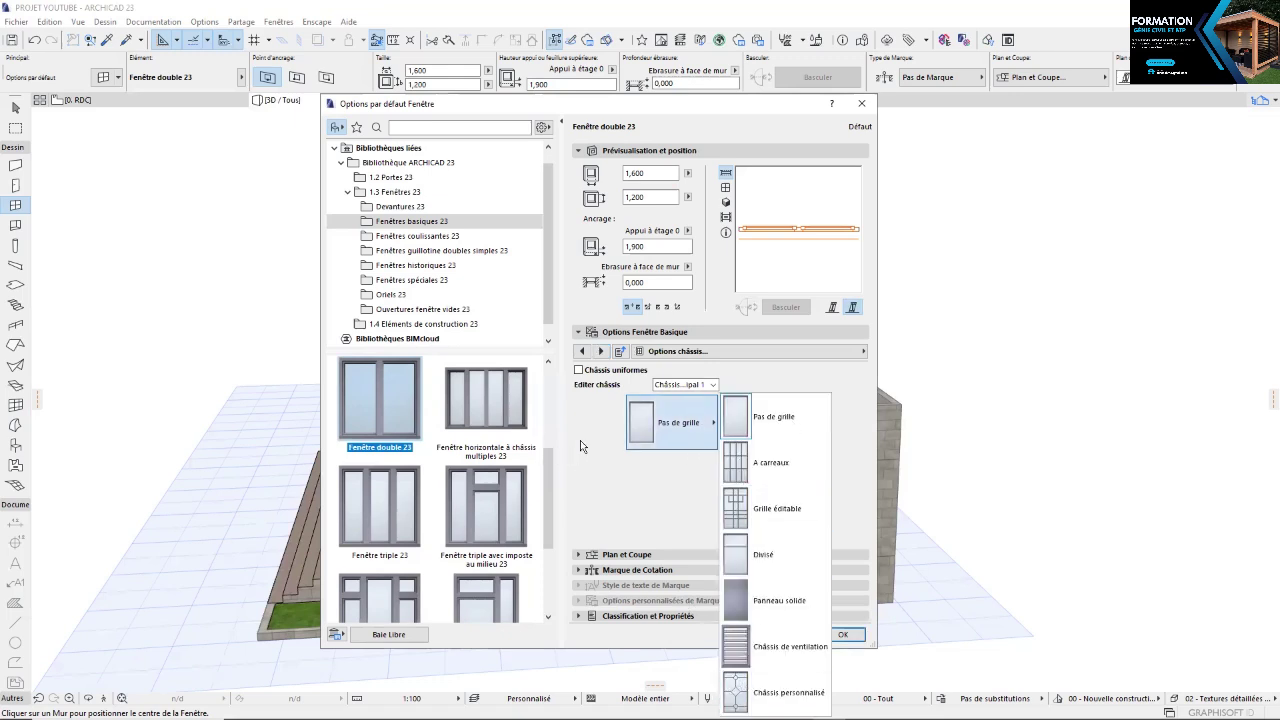
{"action": "left_click", "coordinate": [606, 355]}
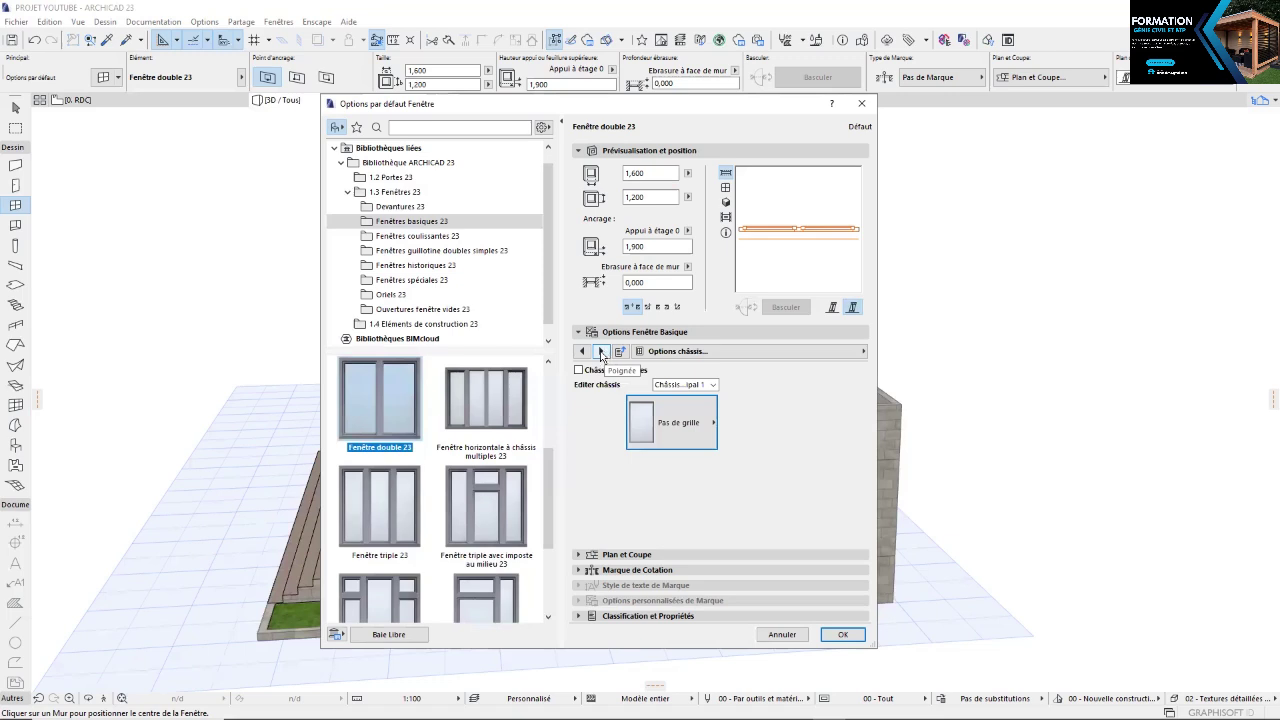
{"action": "left_click", "coordinate": [601, 352]}
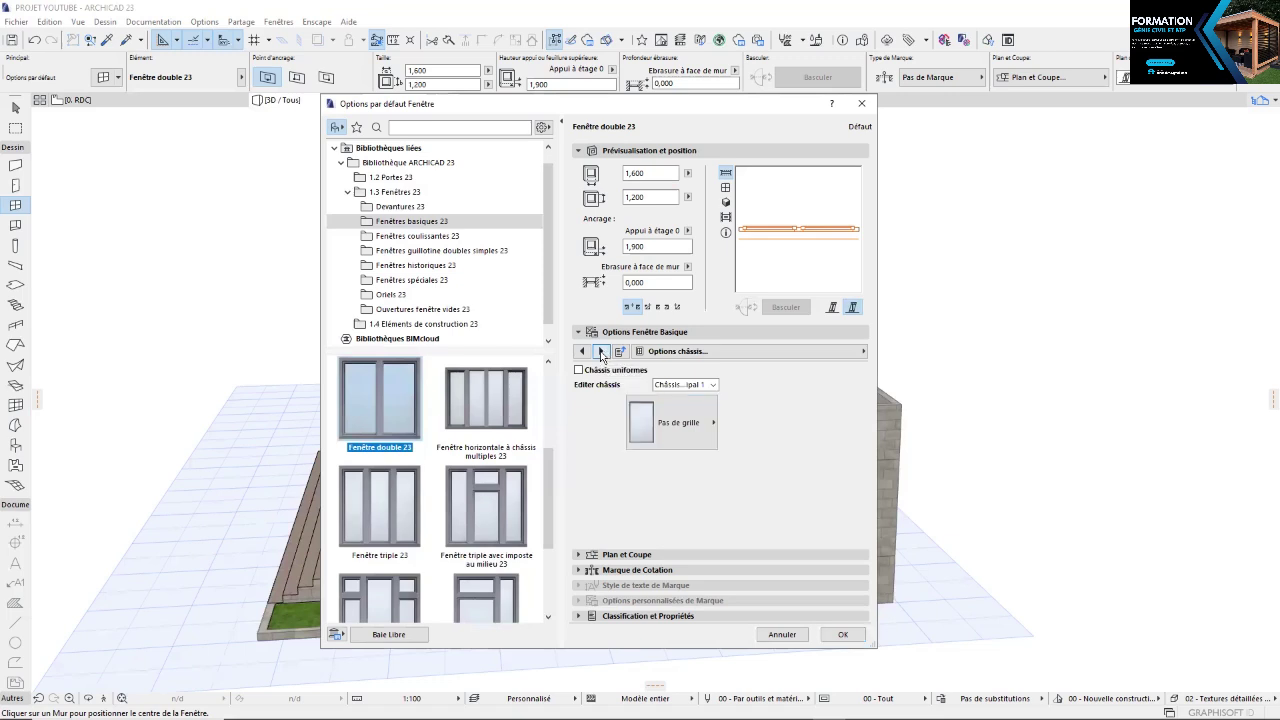
{"action": "left_click", "coordinate": [601, 352]}
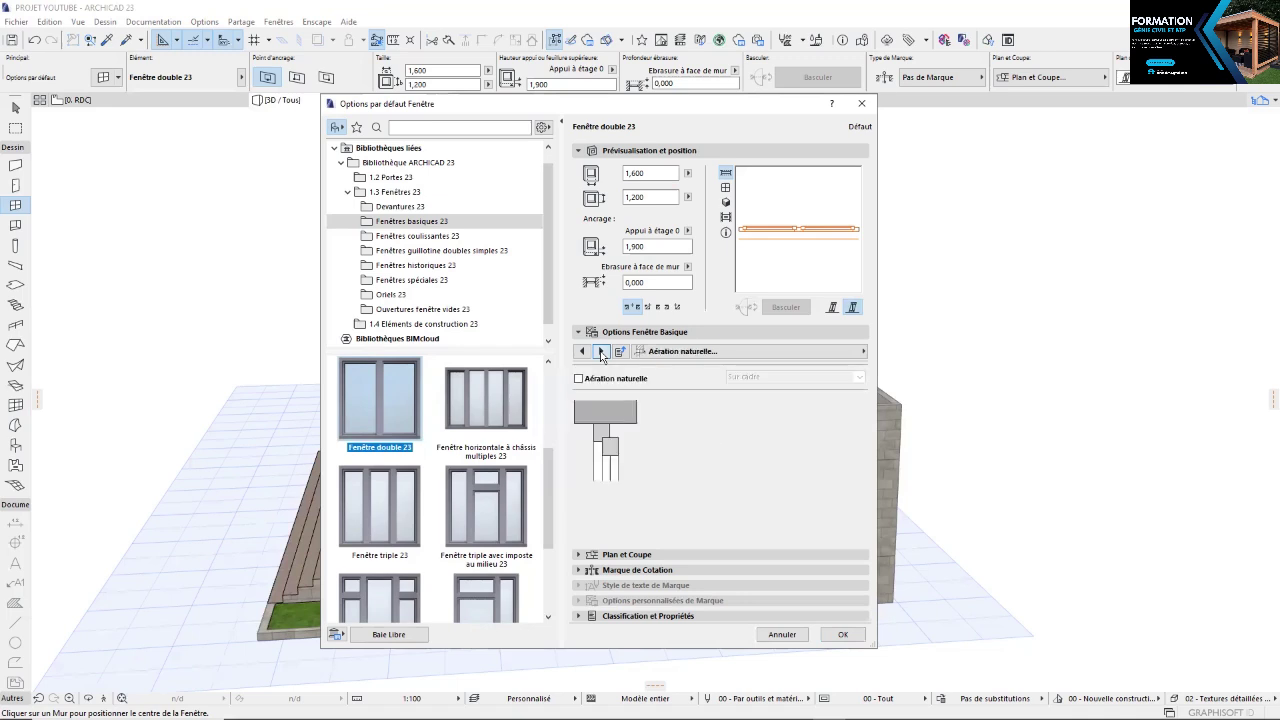
{"action": "left_click", "coordinate": [600, 352]}
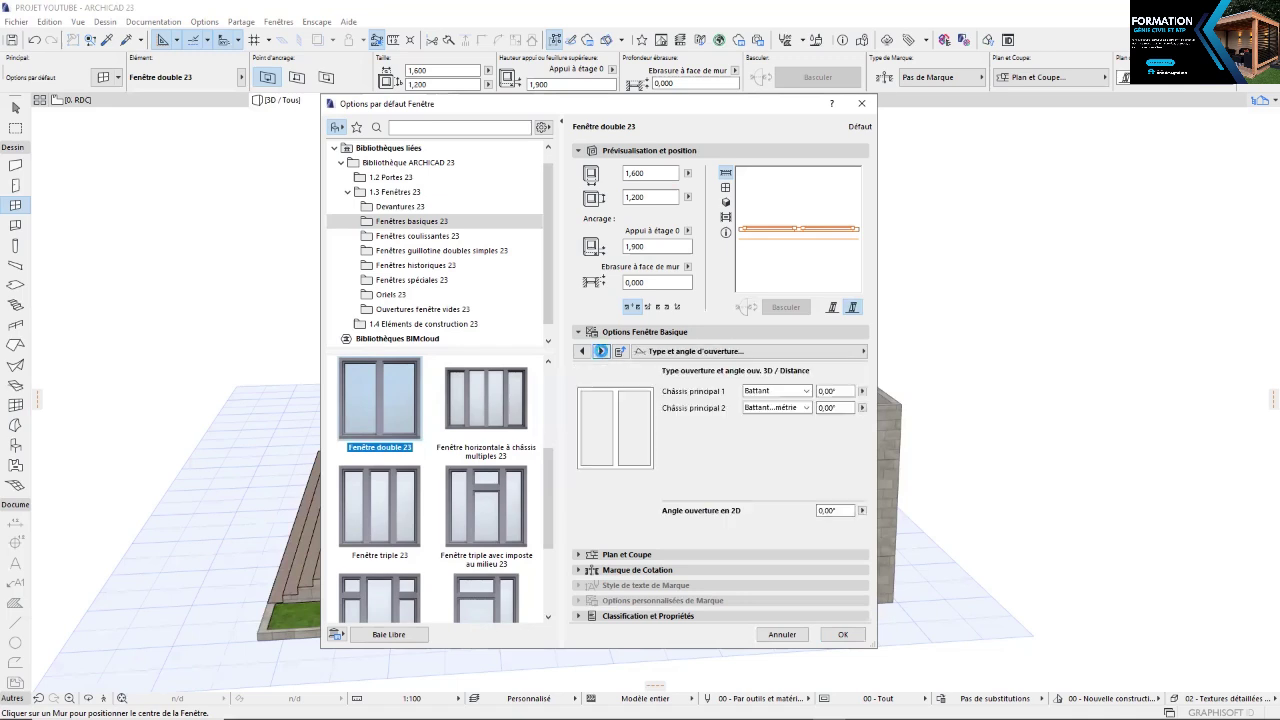
Override the model view options for the window's 3D projections and turn off its opening line (Ligne d'ouverture)
{"action": "left_click", "coordinate": [601, 352]}
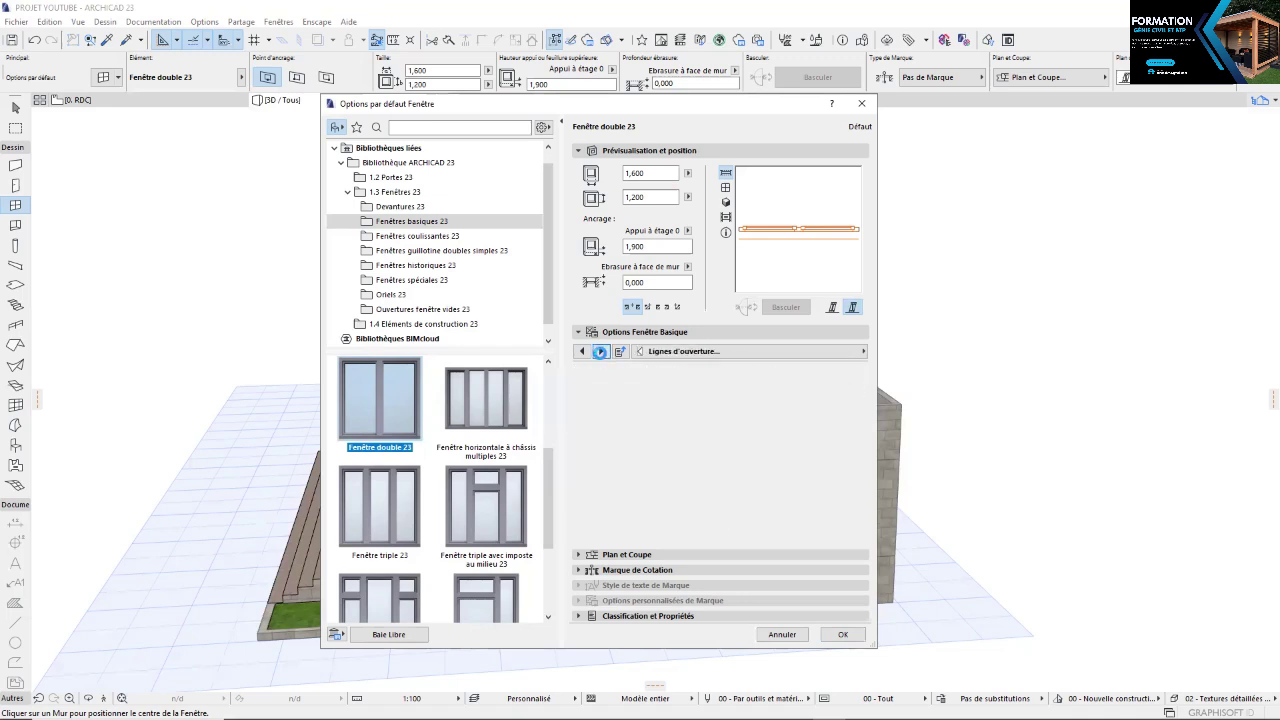
{"action": "left_click", "coordinate": [728, 386]}
{"action": "left_click", "coordinate": [729, 401]}
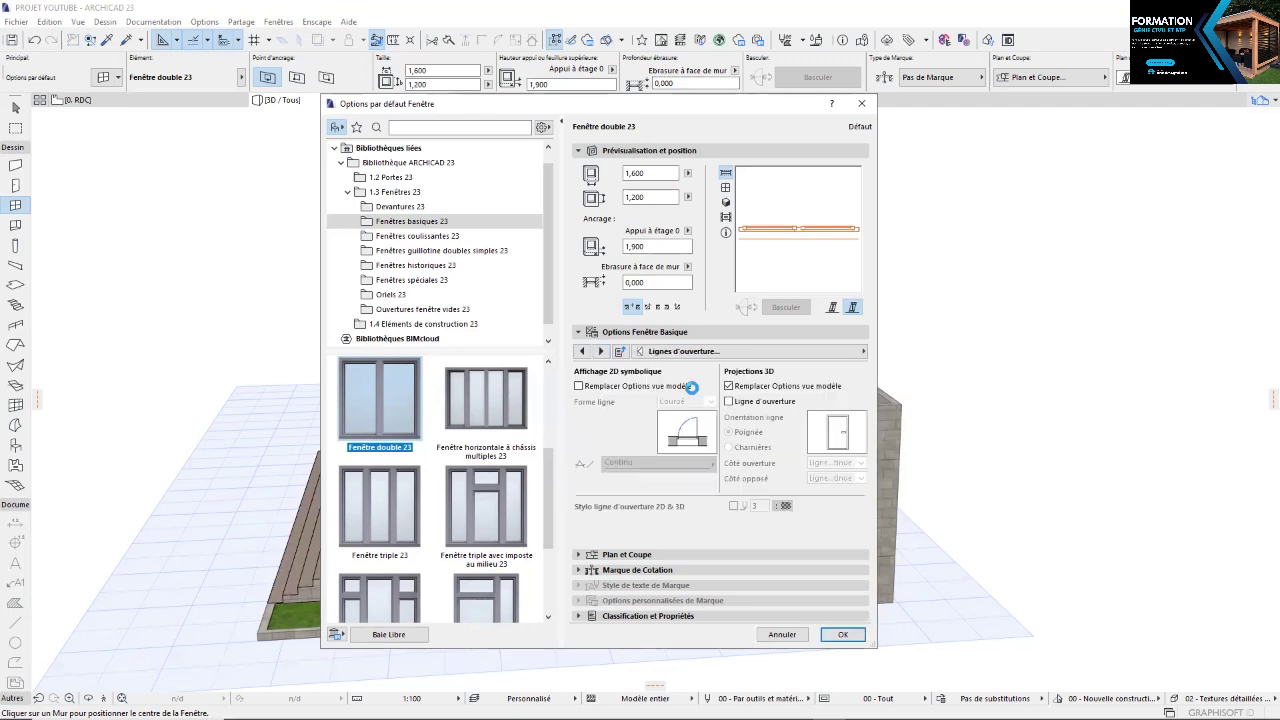
Apply the Métal - Fer surface uniformly to the window's exterior and interior frame and sashes
{"action": "left_click", "coordinate": [601, 352]}
{"action": "left_click", "coordinate": [839, 447]}
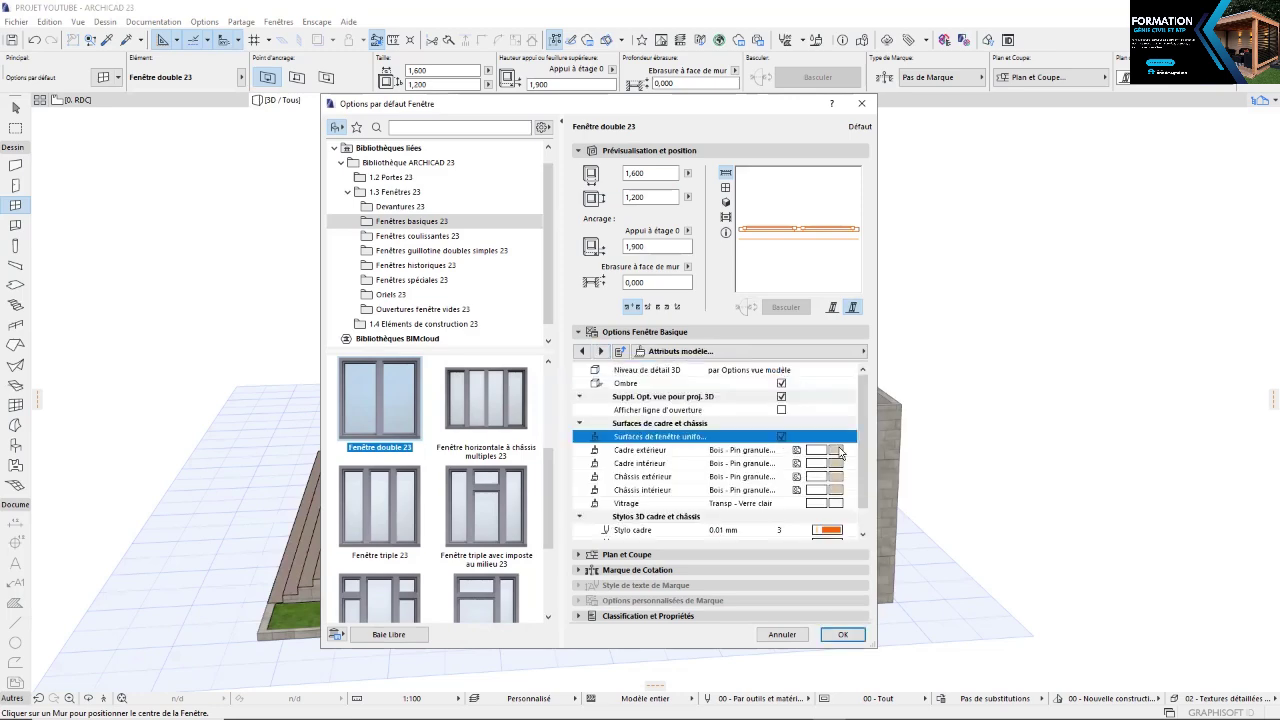
{"action": "left_click", "coordinate": [839, 453]}
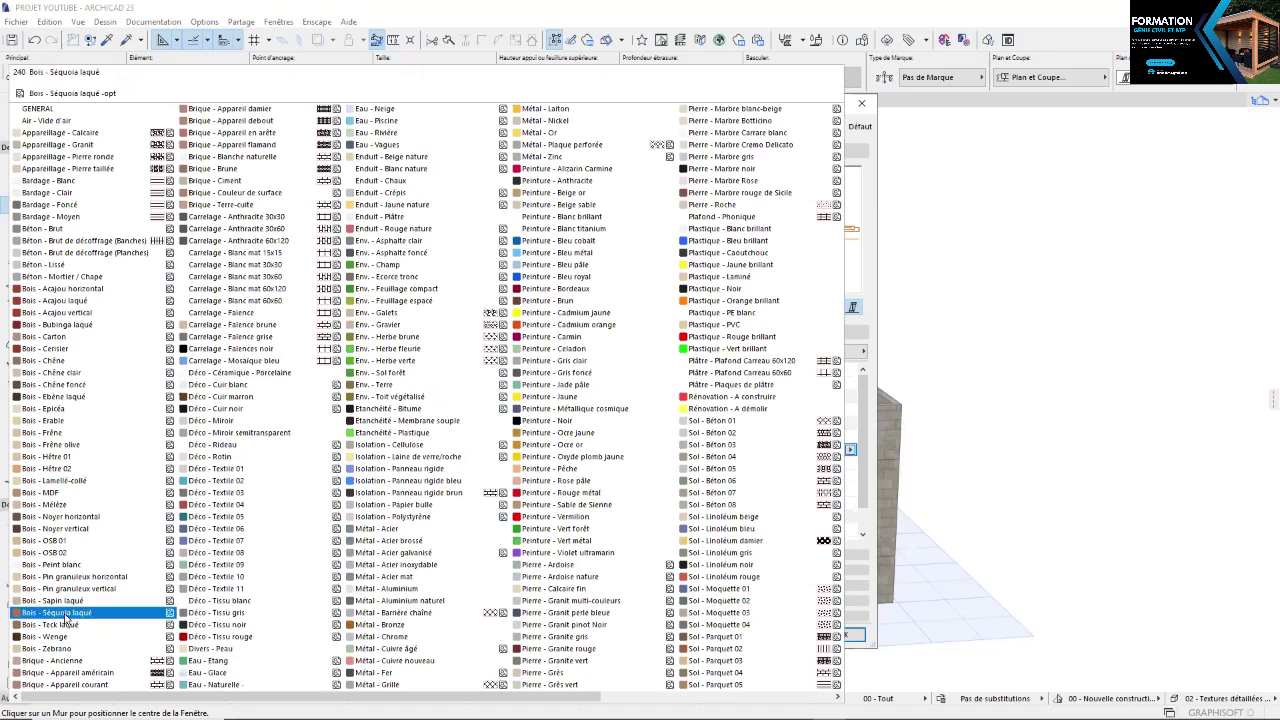
{"action": "left_click", "coordinate": [360, 675]}
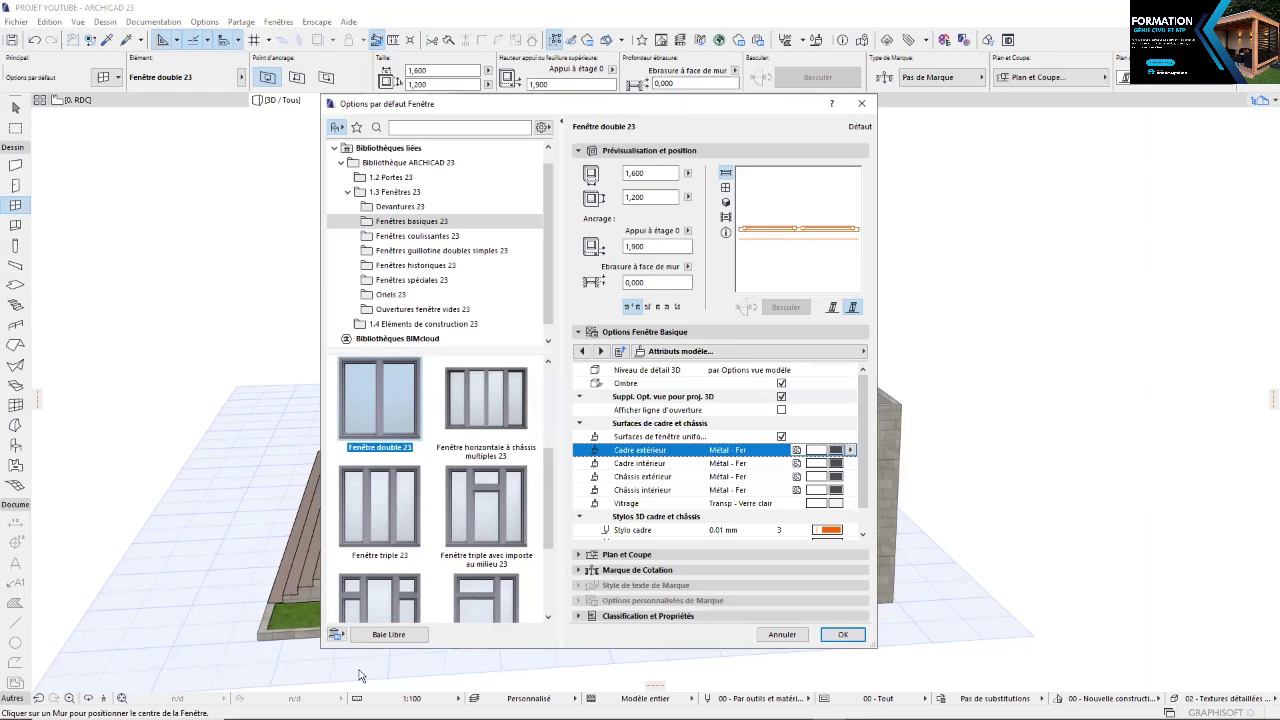
Set the window's glazing surface (Vitrage) to Verre - Bloc de verre and accept the window settings
{"action": "left_click", "coordinate": [836, 505]}
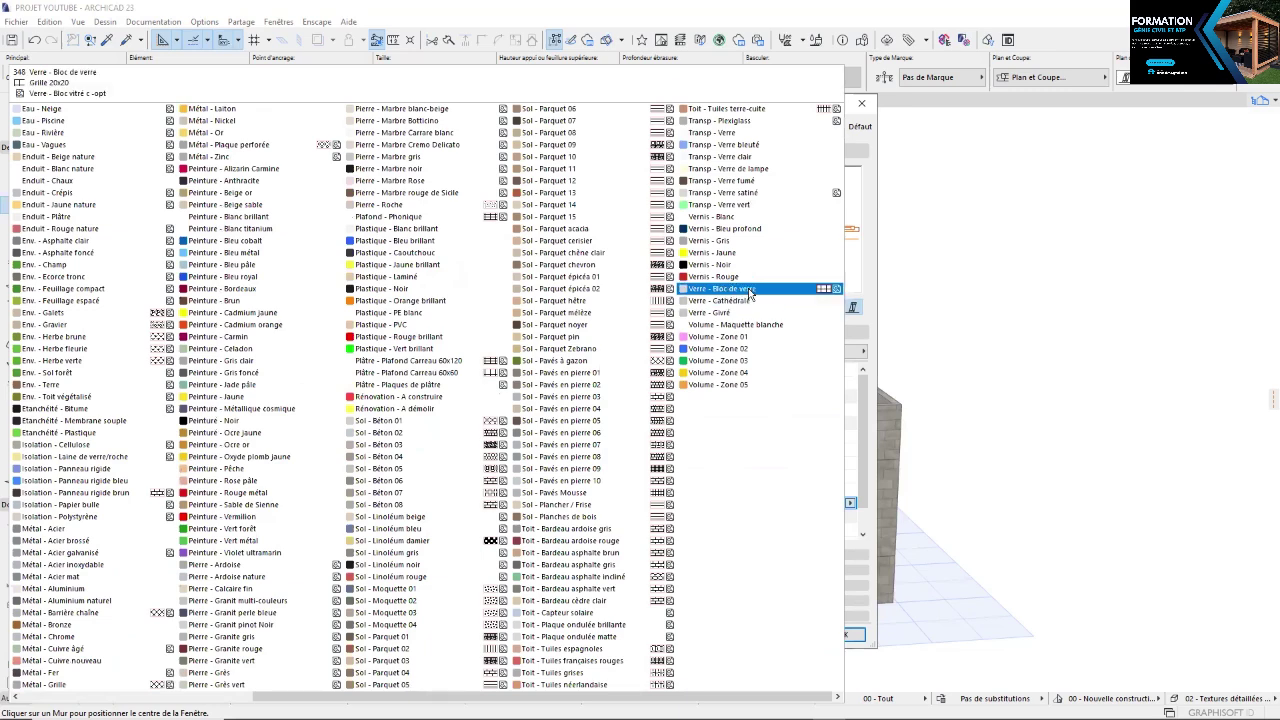
{"action": "left_click", "coordinate": [748, 291]}
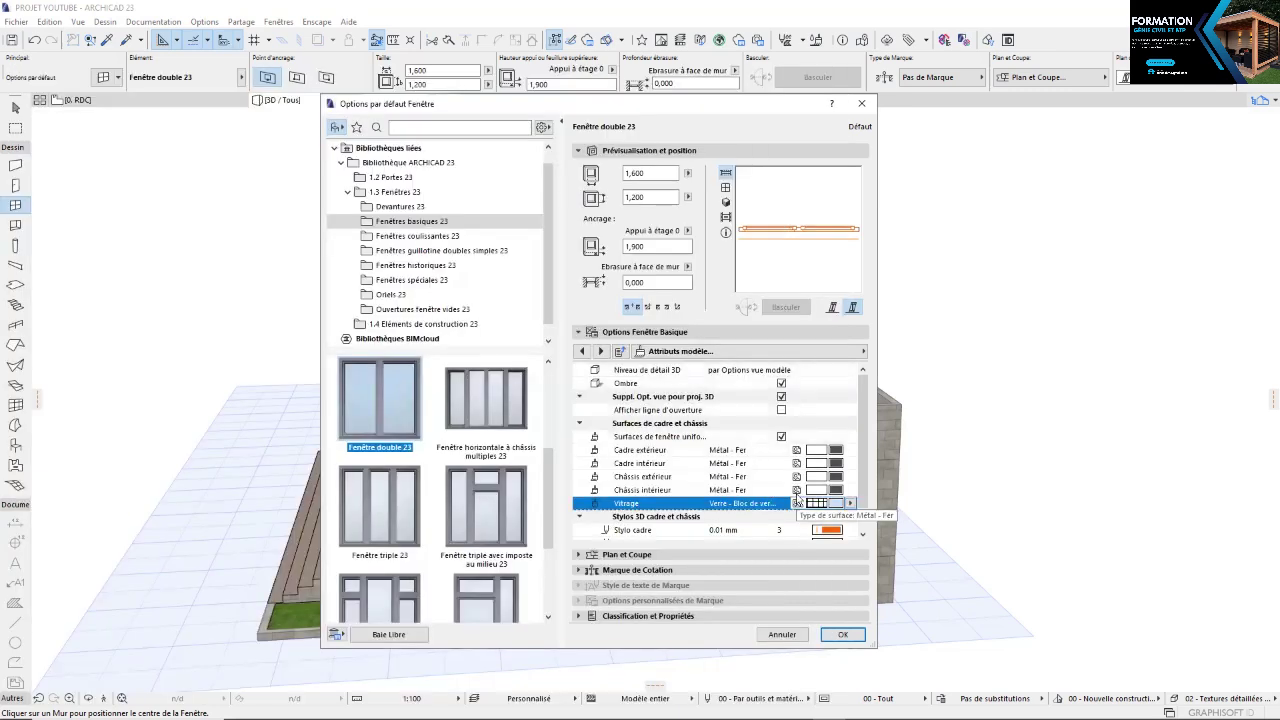
{"action": "scroll", "coordinate": [797, 499], "scroll_direction": "down", "scroll_amount": 2}
{"action": "scroll", "coordinate": [797, 499], "scroll_direction": "up", "scroll_amount": 2}
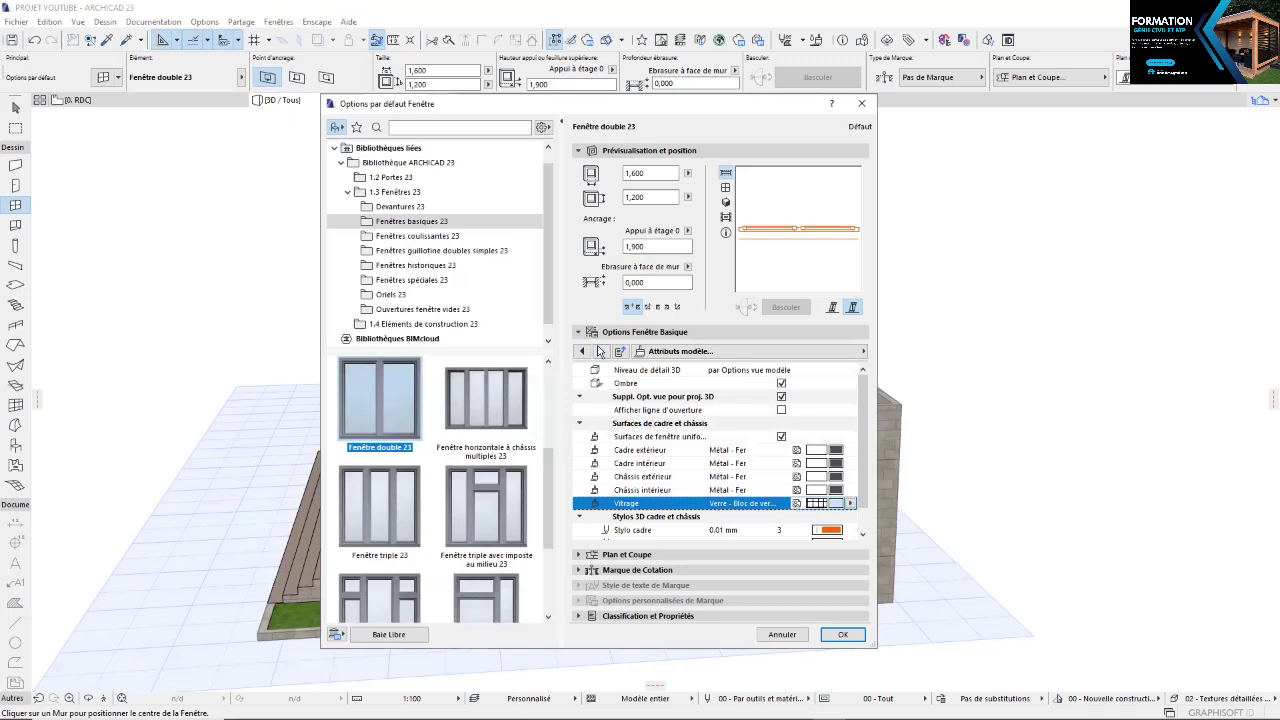
{"action": "left_click", "coordinate": [600, 351]}
{"action": "left_click", "coordinate": [602, 351]}
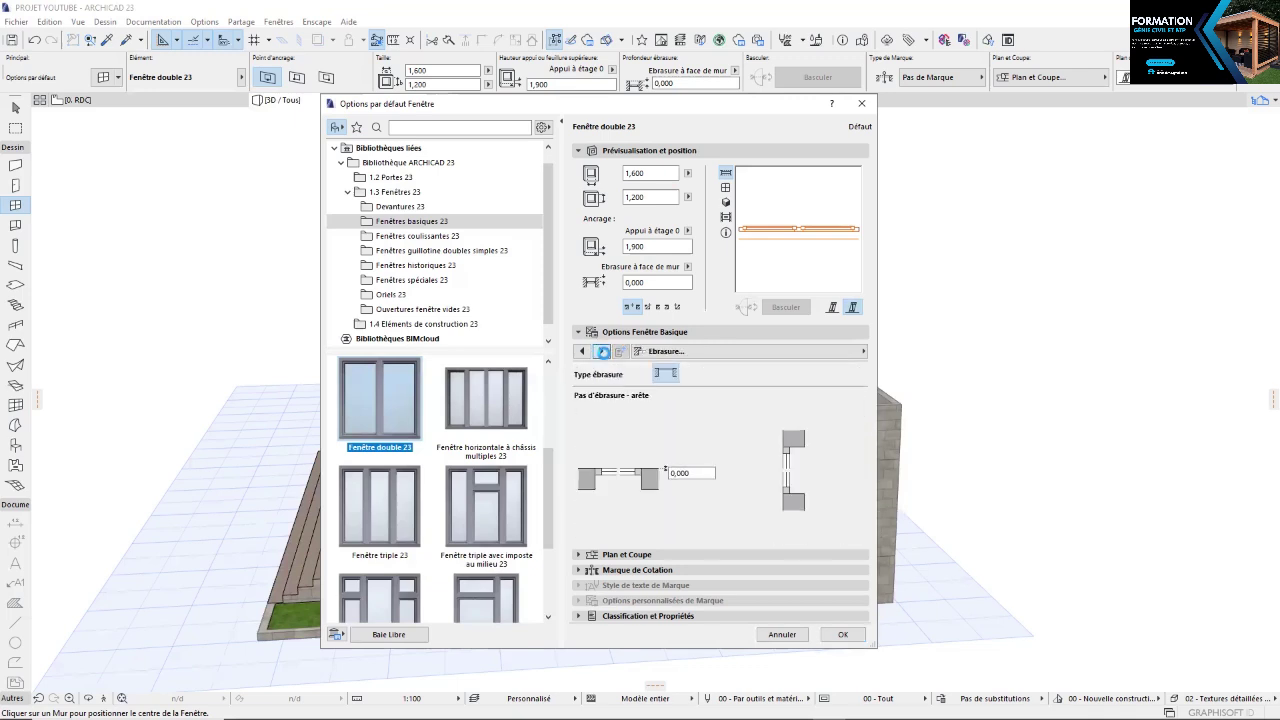
{"action": "left_click", "coordinate": [602, 351]}
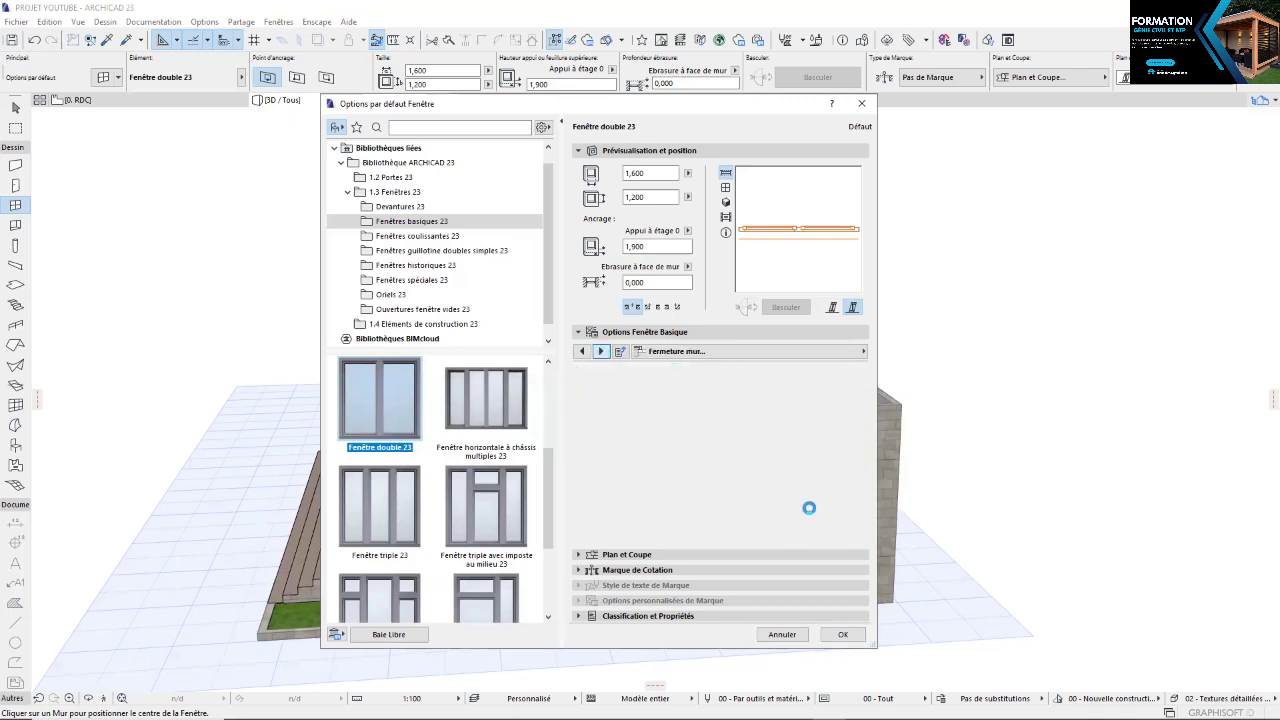
{"action": "left_click", "coordinate": [853, 640]}
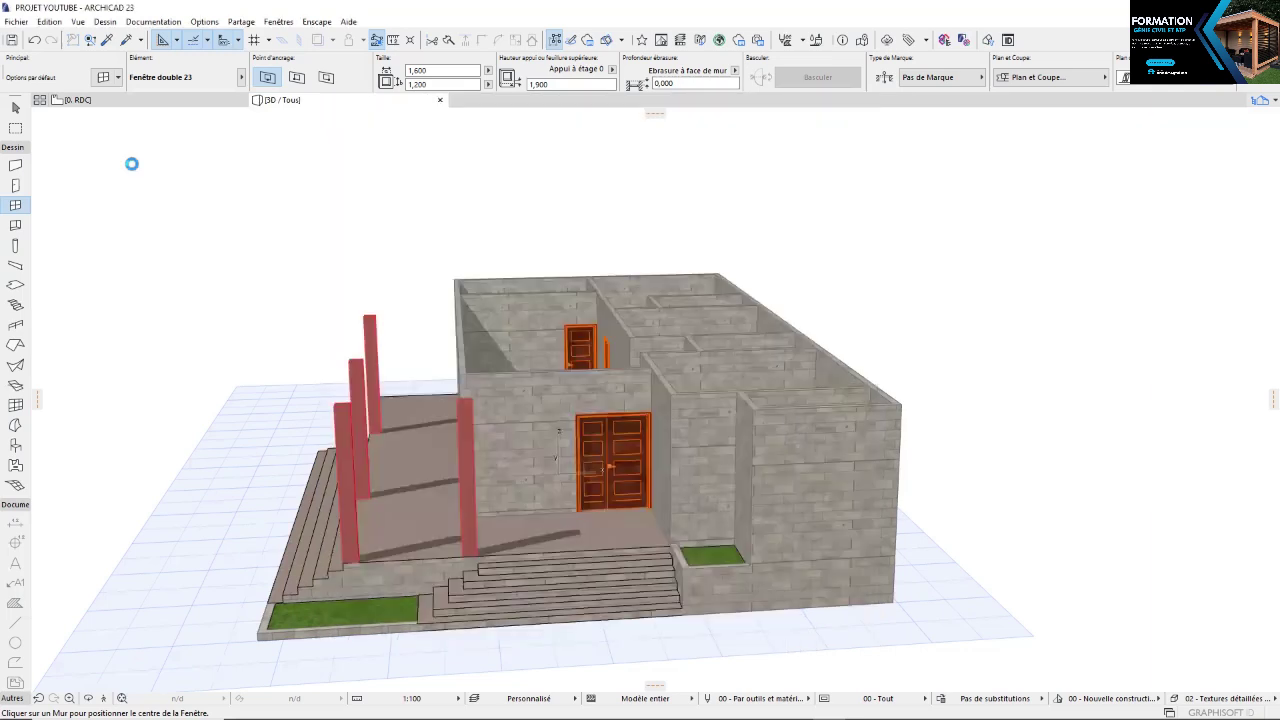
Open the 0. RDC floor plan and examine the window's placement on the outer wall of the room beside the double door
{"action": "left_click", "coordinate": [118, 102]}
{"action": "scroll", "coordinate": [484, 494], "scroll_direction": "down", "scroll_amount": 10}
{"action": "scroll", "coordinate": [396, 440], "scroll_direction": "down", "scroll_amount": 3}
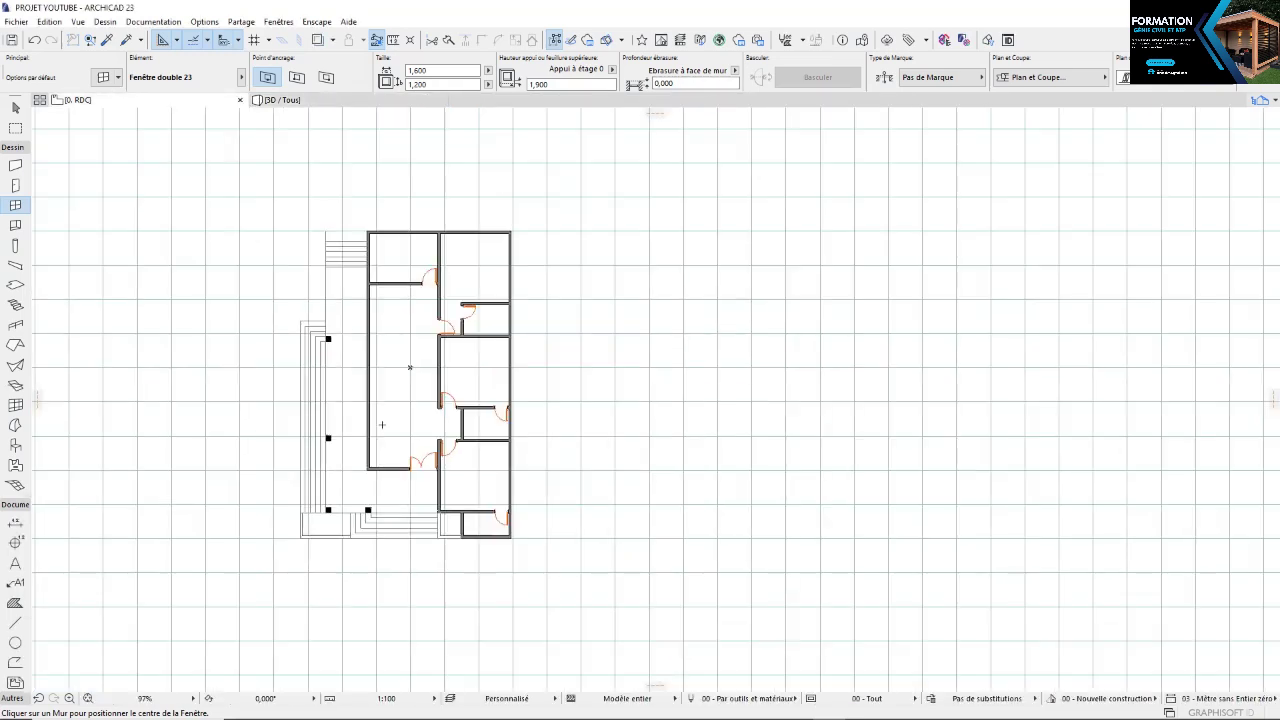
{"action": "scroll", "coordinate": [469, 522], "scroll_direction": "up", "scroll_amount": 1}
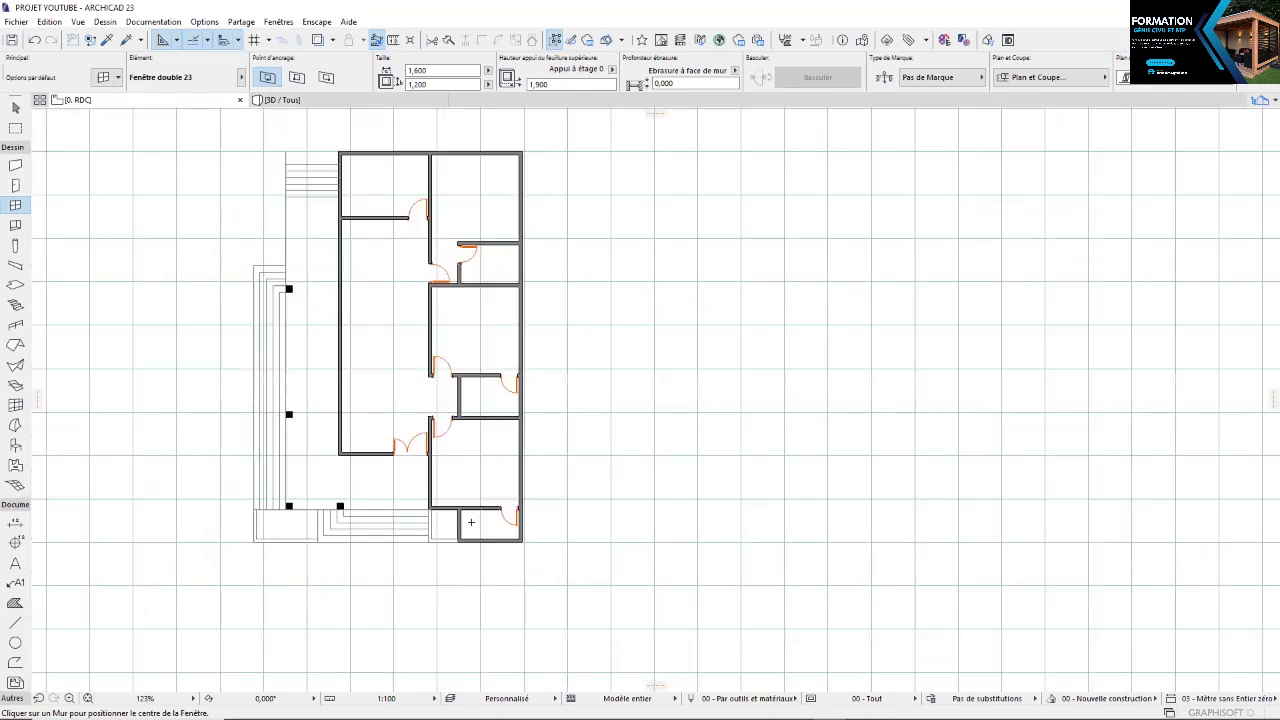
{"action": "scroll", "coordinate": [471, 522], "scroll_direction": "up", "scroll_amount": 2}
{"action": "scroll", "coordinate": [466, 351], "scroll_direction": "up", "scroll_amount": 1}
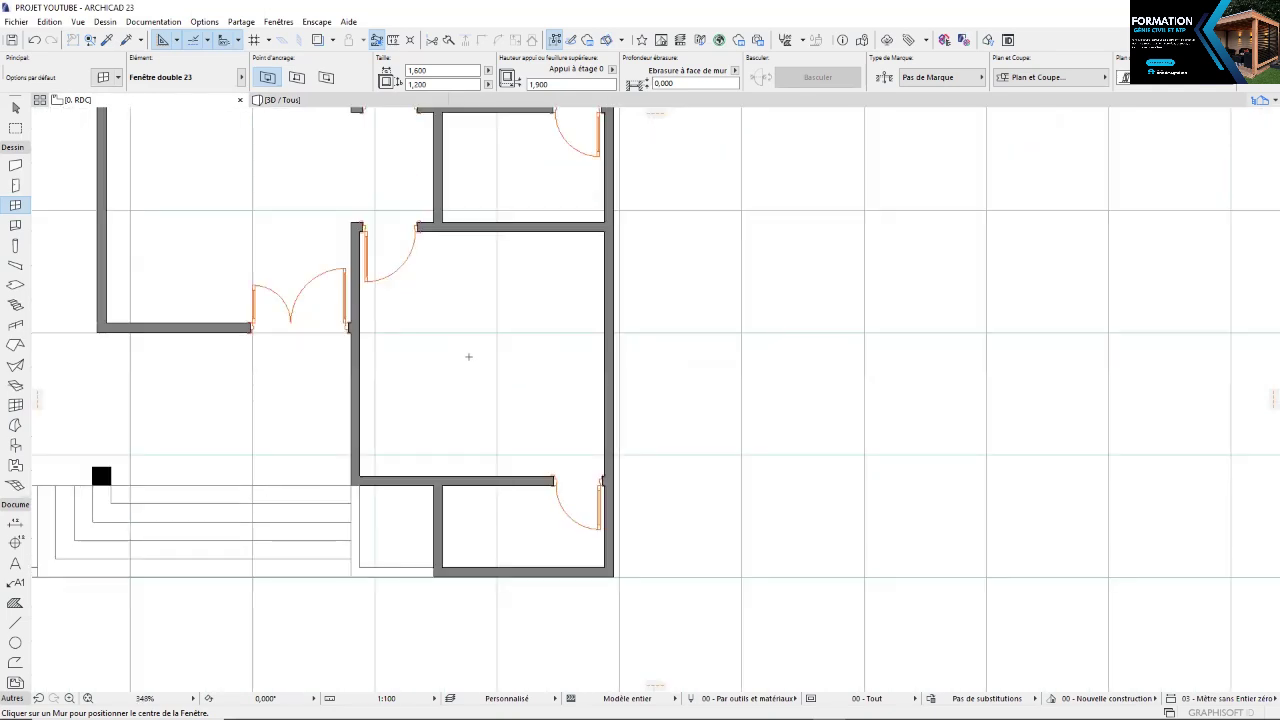
{"action": "scroll", "coordinate": [474, 409], "scroll_direction": "down", "scroll_amount": 1}
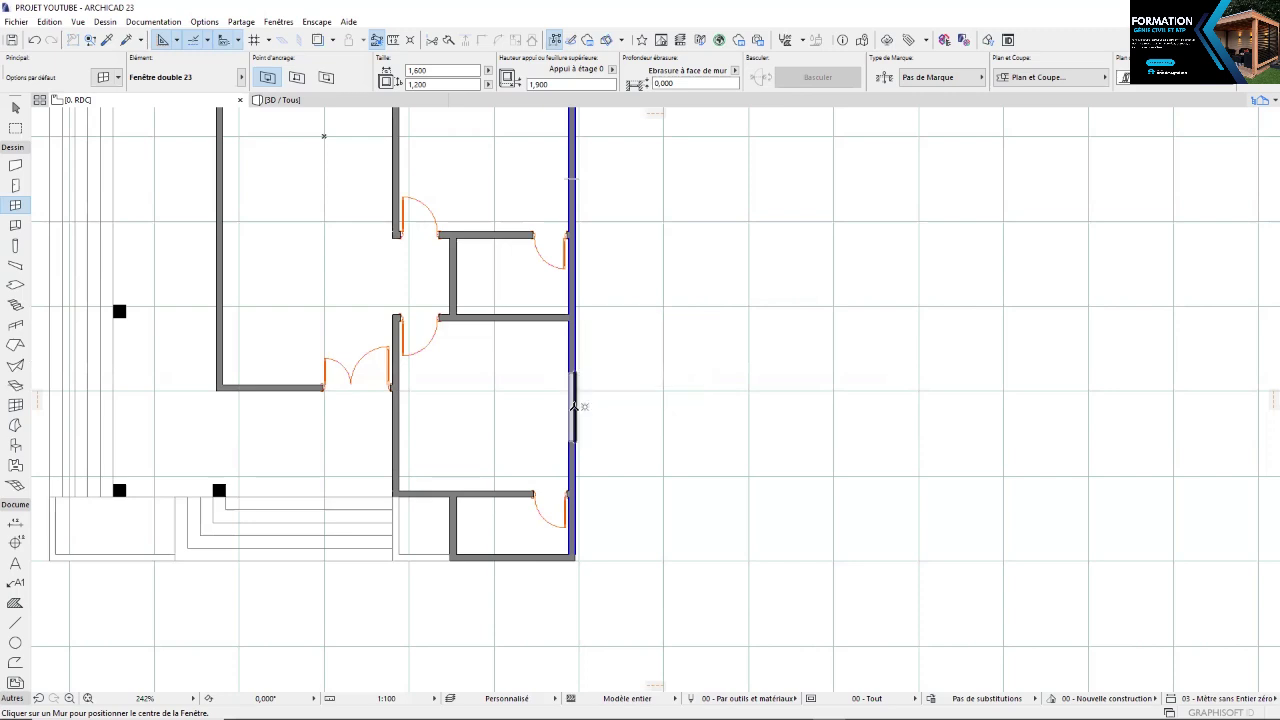
{"action": "scroll", "coordinate": [573, 407], "scroll_direction": "up", "scroll_amount": 2}
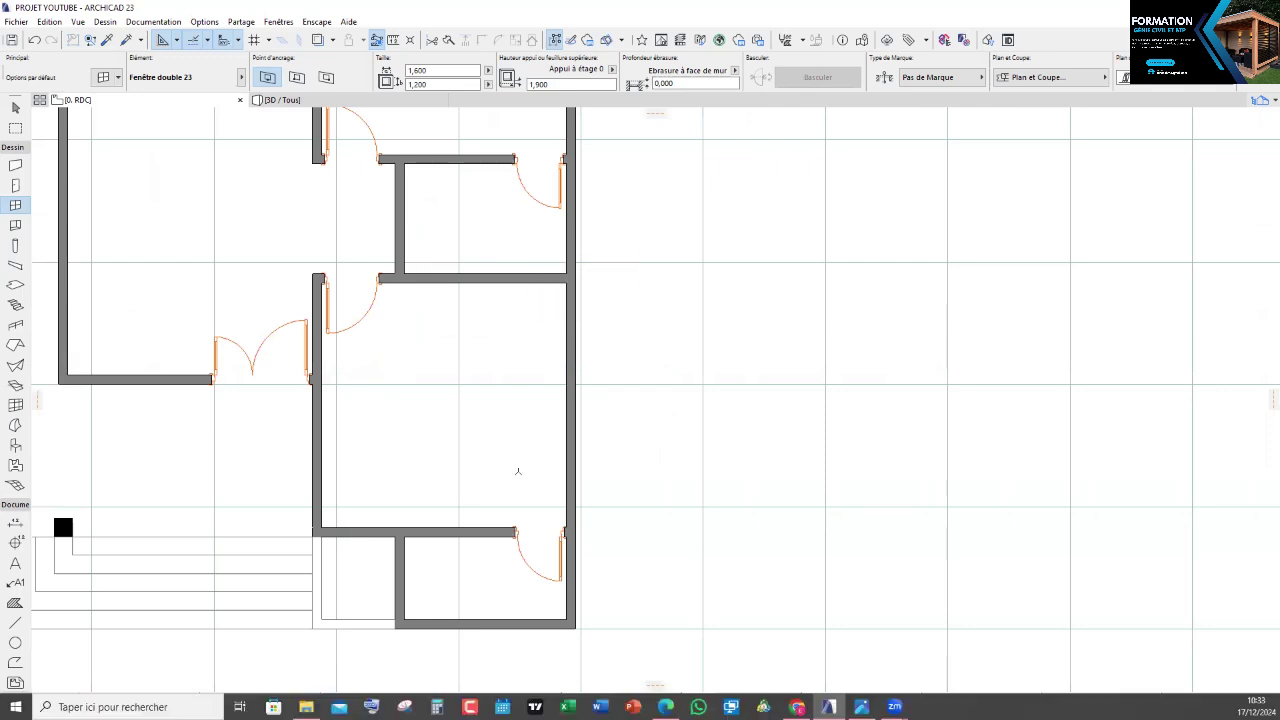
{"action": "scroll", "coordinate": [737, 620], "scroll_direction": "down", "scroll_amount": 1}
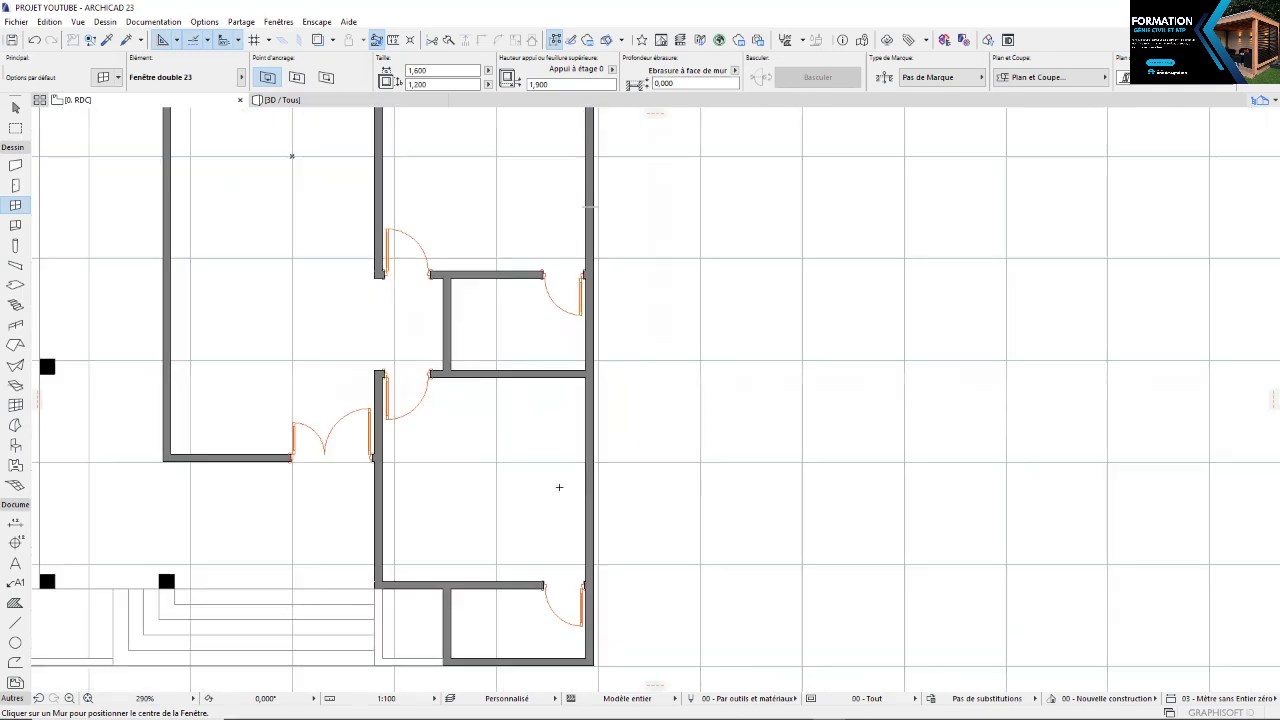
{"action": "scroll", "coordinate": [543, 466], "scroll_direction": "up", "scroll_amount": 4}
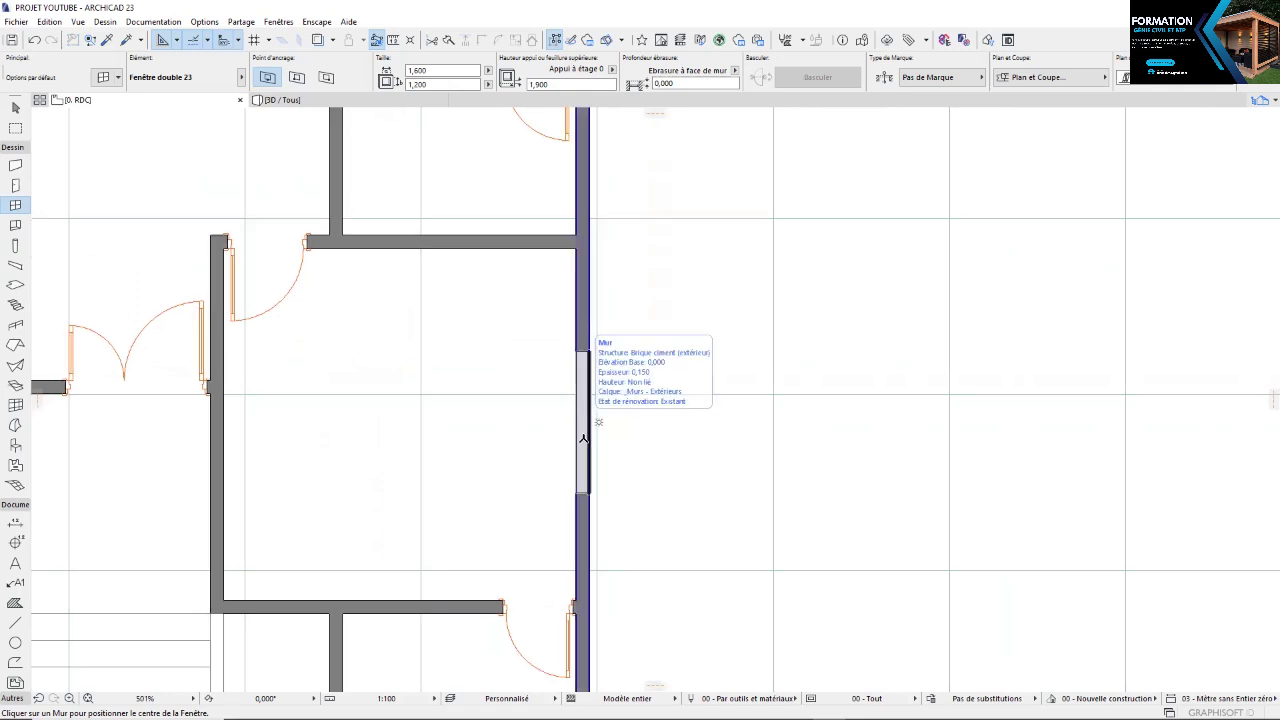
Split the long exterior wall by inserting points where the room's two partition walls meet it
{"action": "left_click", "coordinate": [576, 625], "text": "shift"}
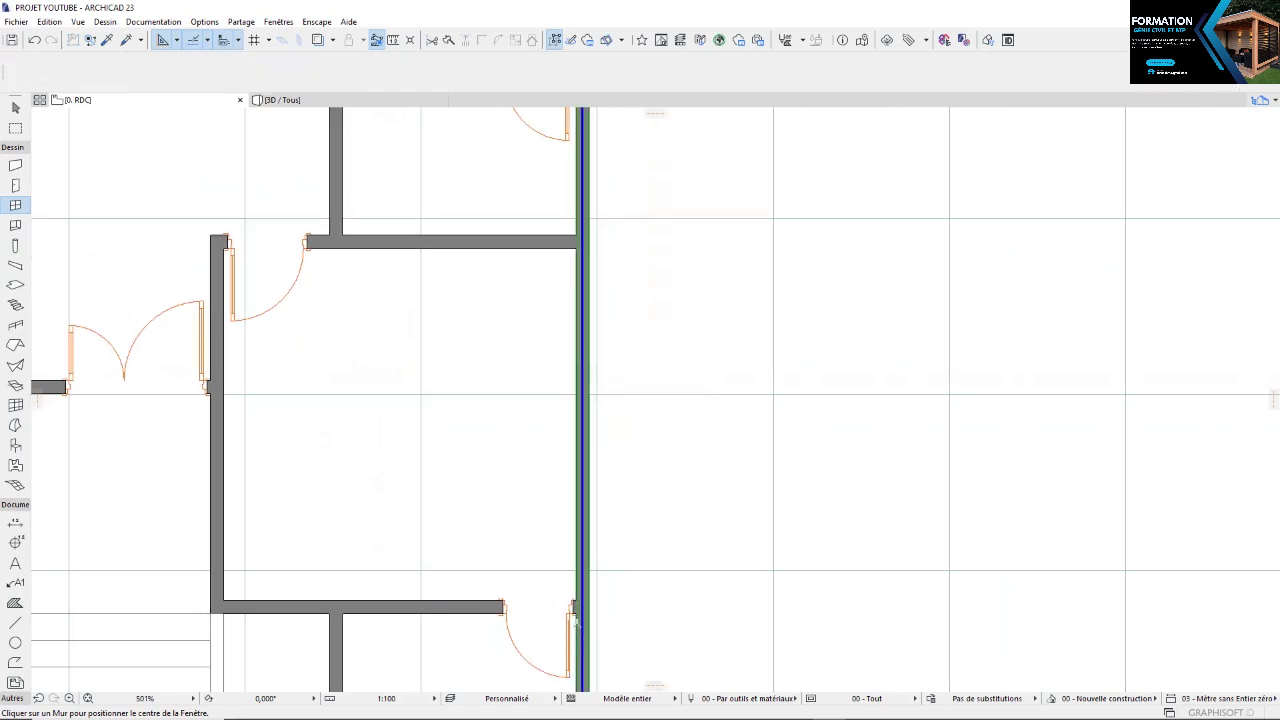
{"action": "scroll", "coordinate": [585, 598], "scroll_direction": "up", "scroll_amount": 5}
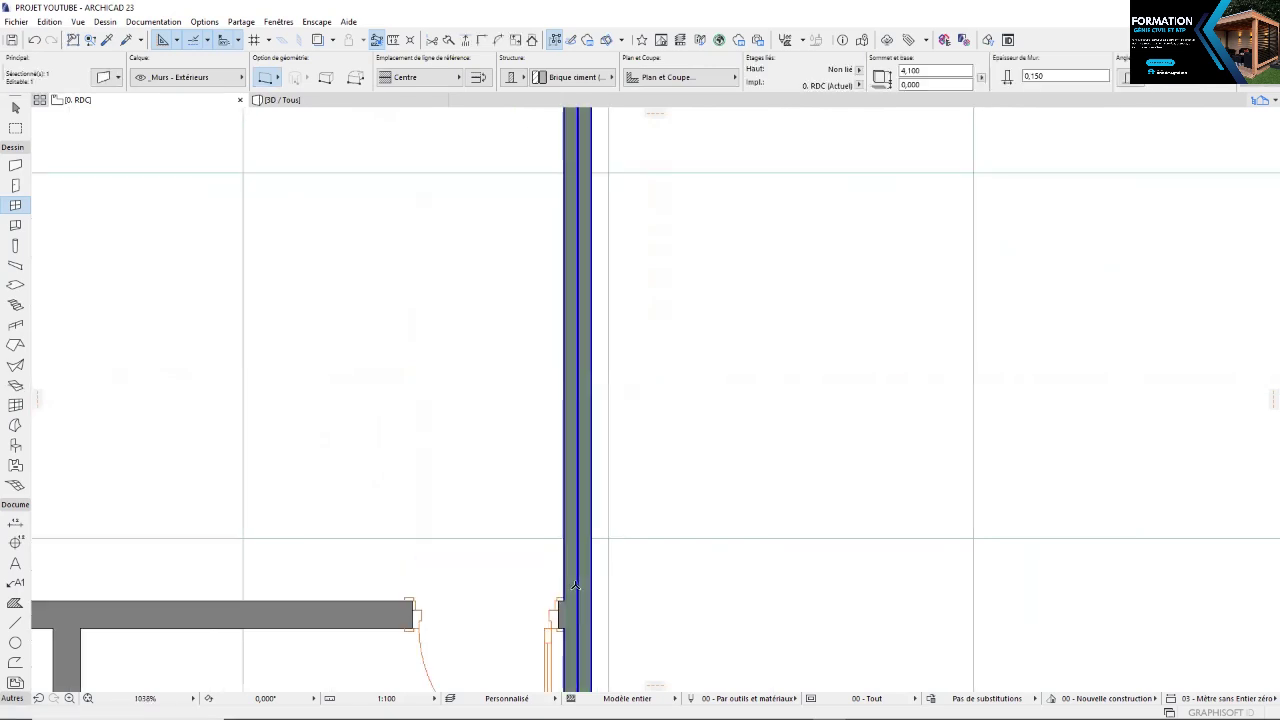
{"action": "left_click", "coordinate": [575, 585]}
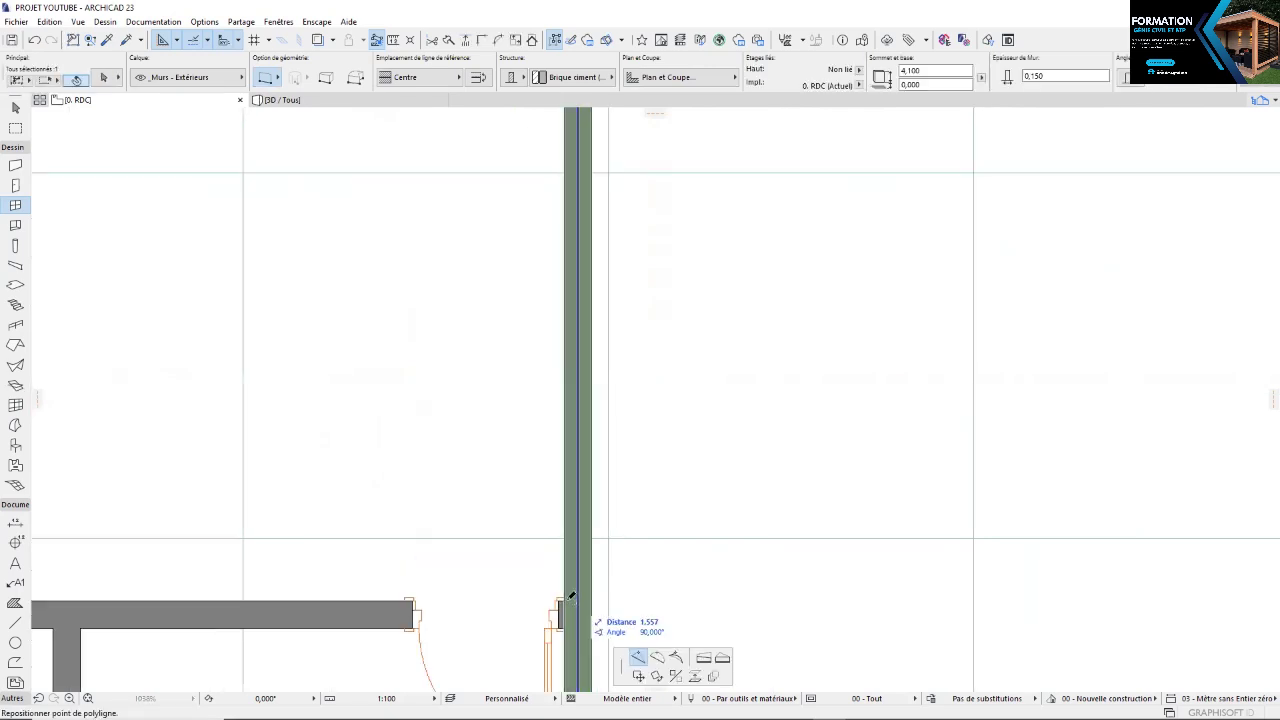
{"action": "left_click", "coordinate": [570, 602]}
{"action": "scroll", "coordinate": [543, 397], "scroll_direction": "down", "scroll_amount": 5}
{"action": "scroll", "coordinate": [521, 494], "scroll_direction": "up", "scroll_amount": 3}
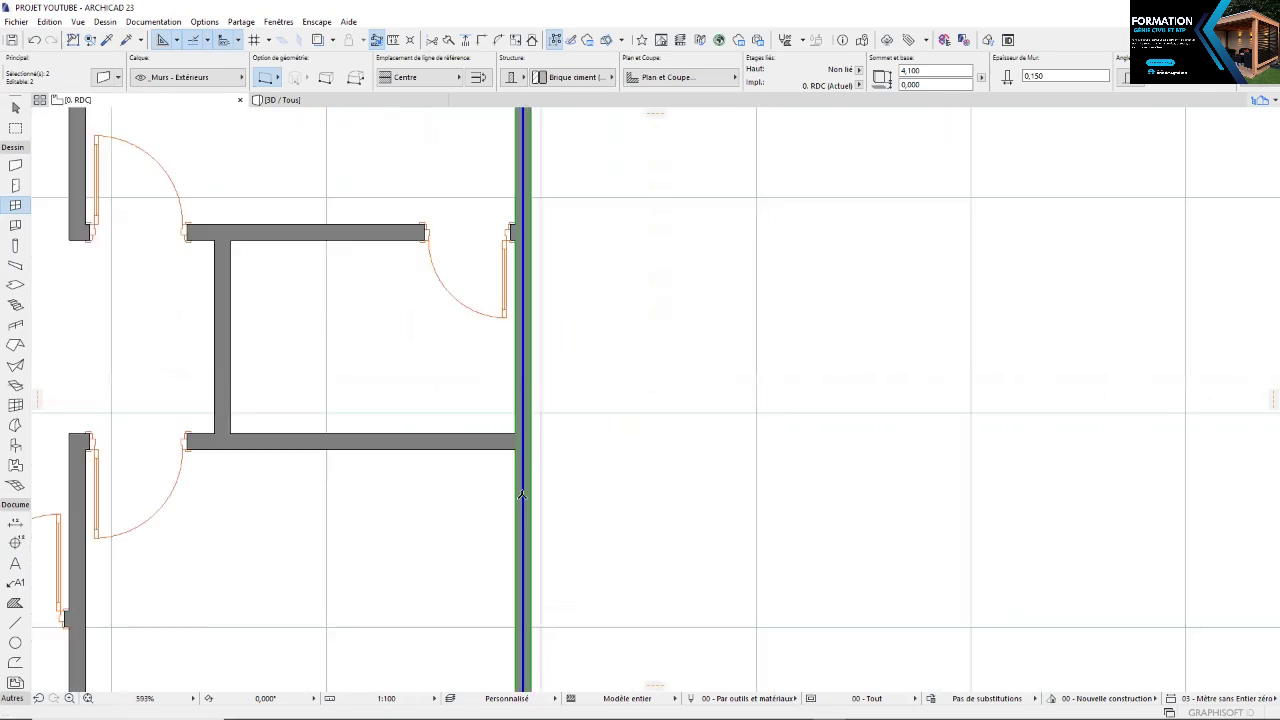
{"action": "scroll", "coordinate": [540, 300], "scroll_direction": "up", "scroll_amount": 8}
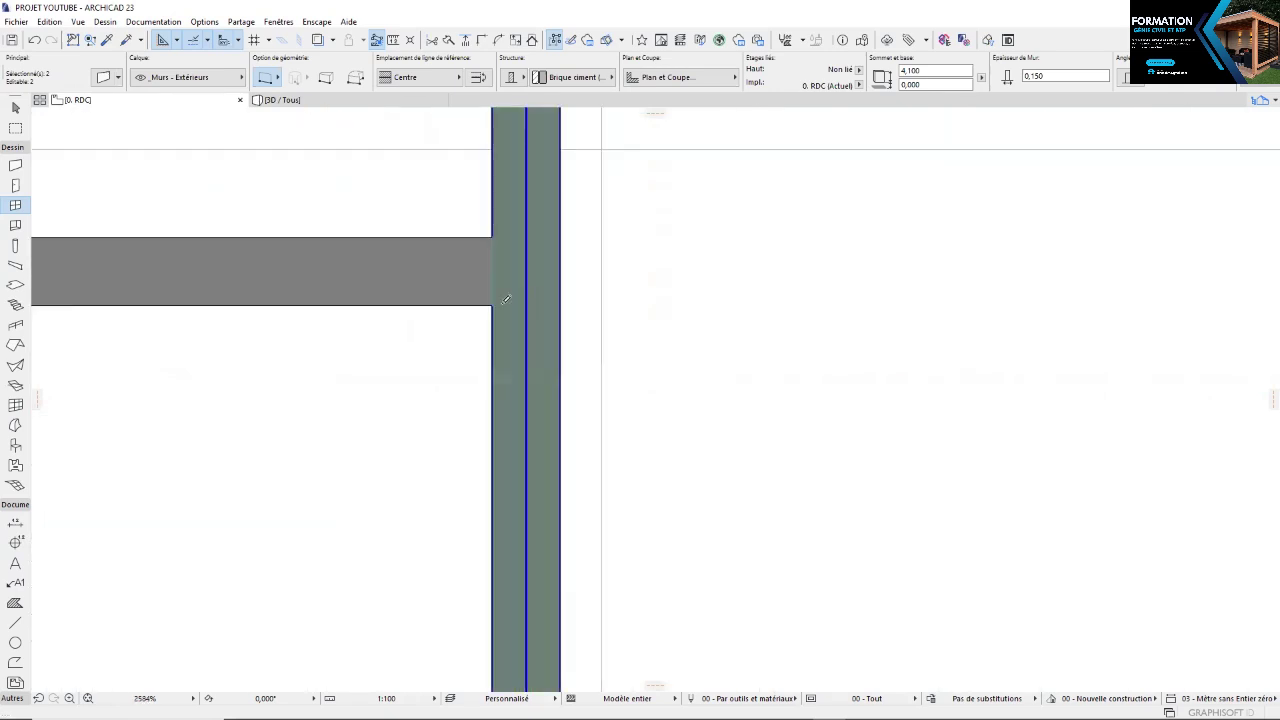
{"action": "left_click", "coordinate": [506, 298]}
{"action": "scroll", "coordinate": [620, 420], "scroll_direction": "down", "scroll_amount": 10}
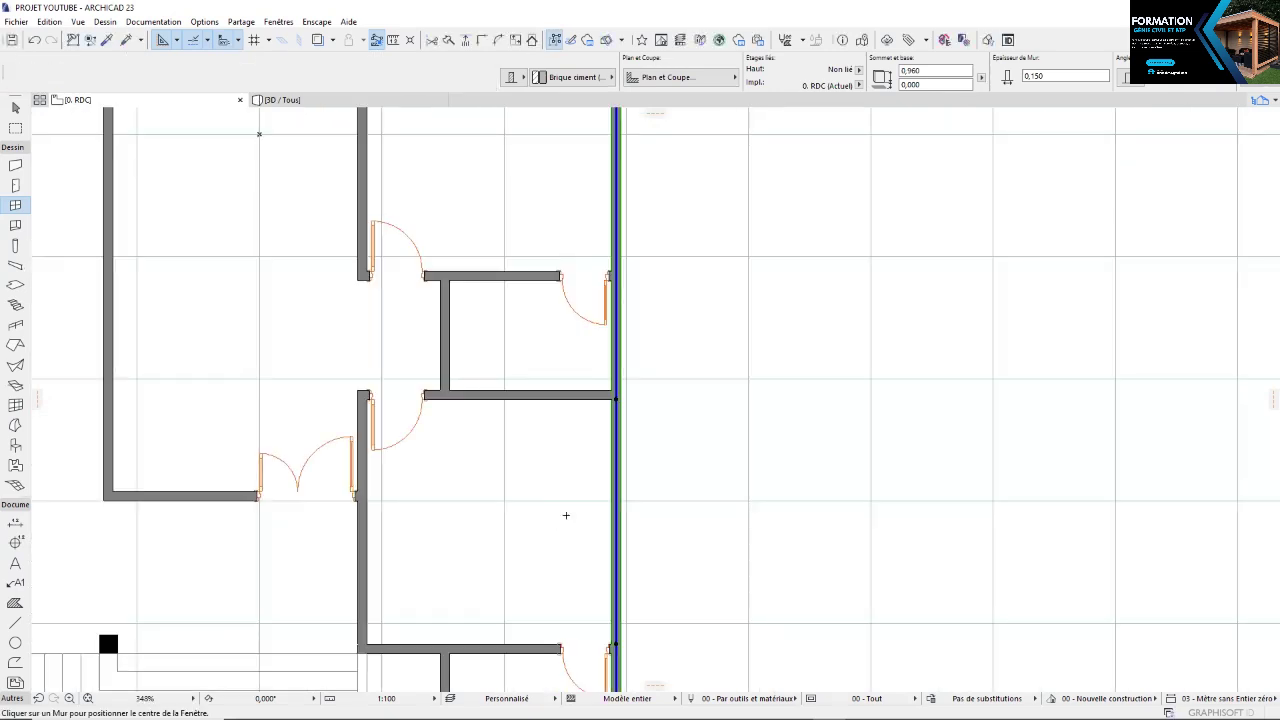
Place a 1,600 x 1,200 double window at the centre of the split exterior wall segment, opening outward, in the room beside the double door
{"action": "key", "text": "Escape"}
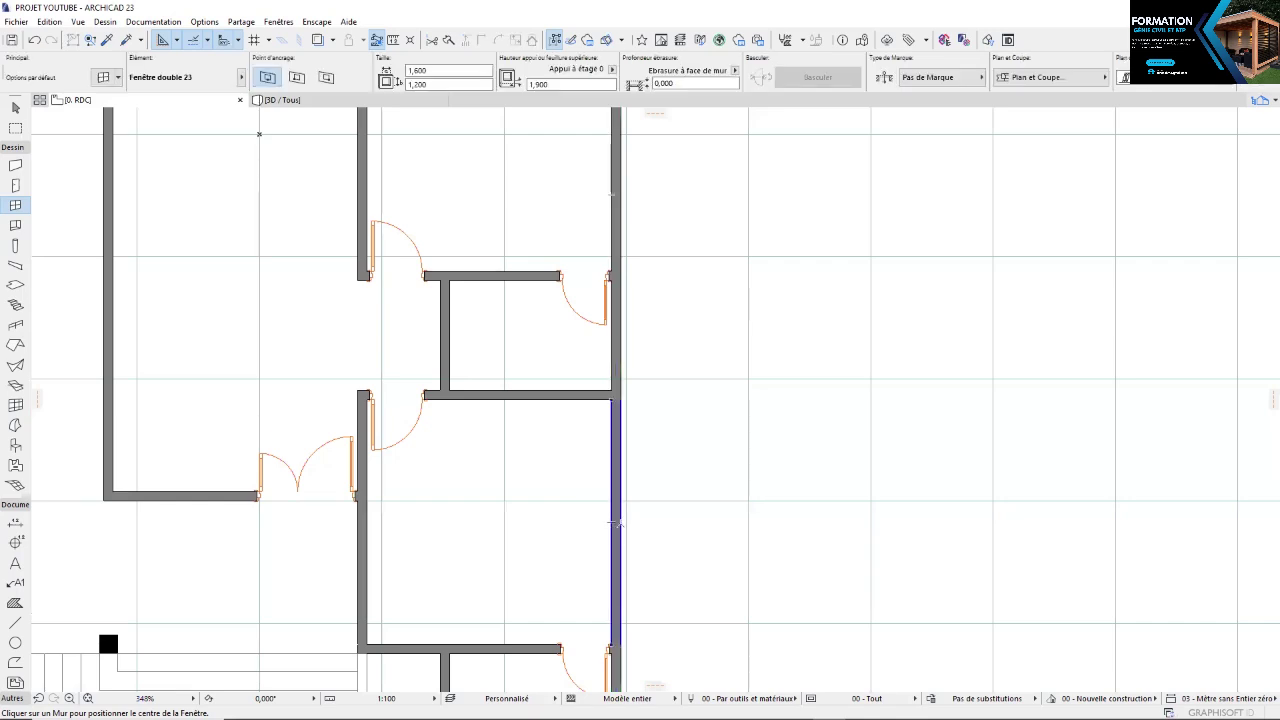
{"action": "left_click", "coordinate": [619, 520]}
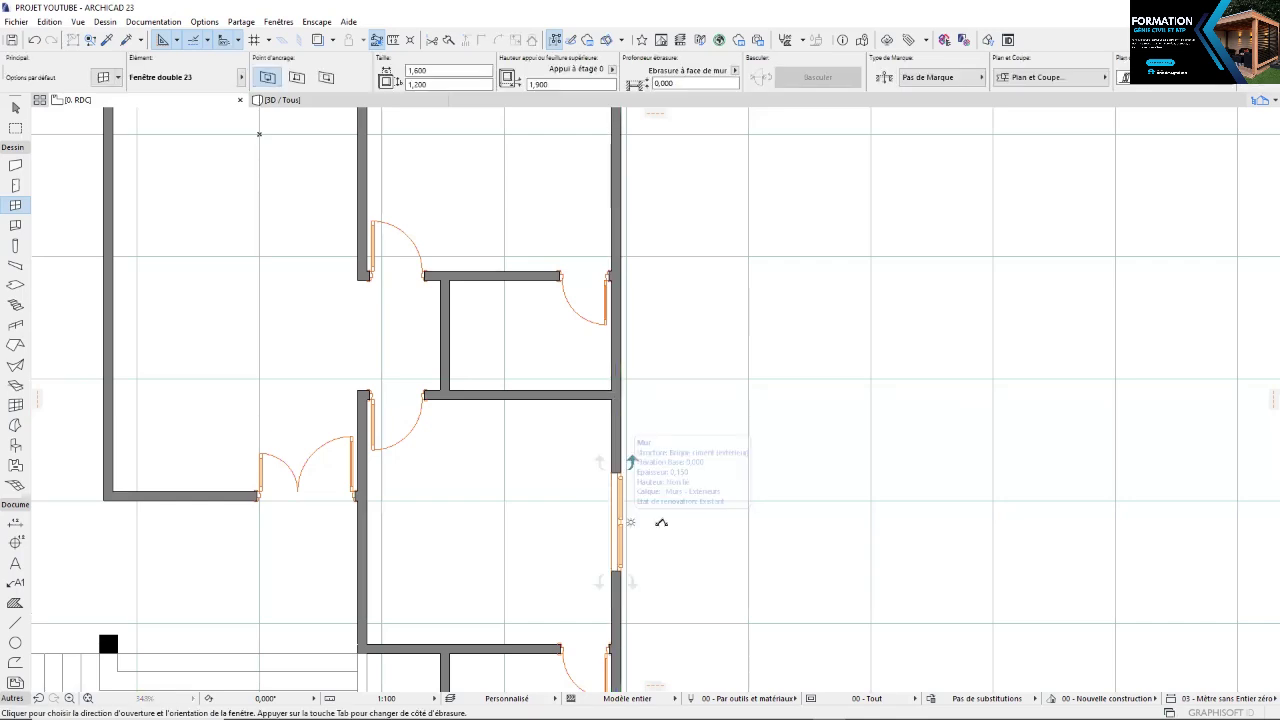
{"action": "left_click", "coordinate": [661, 522]}
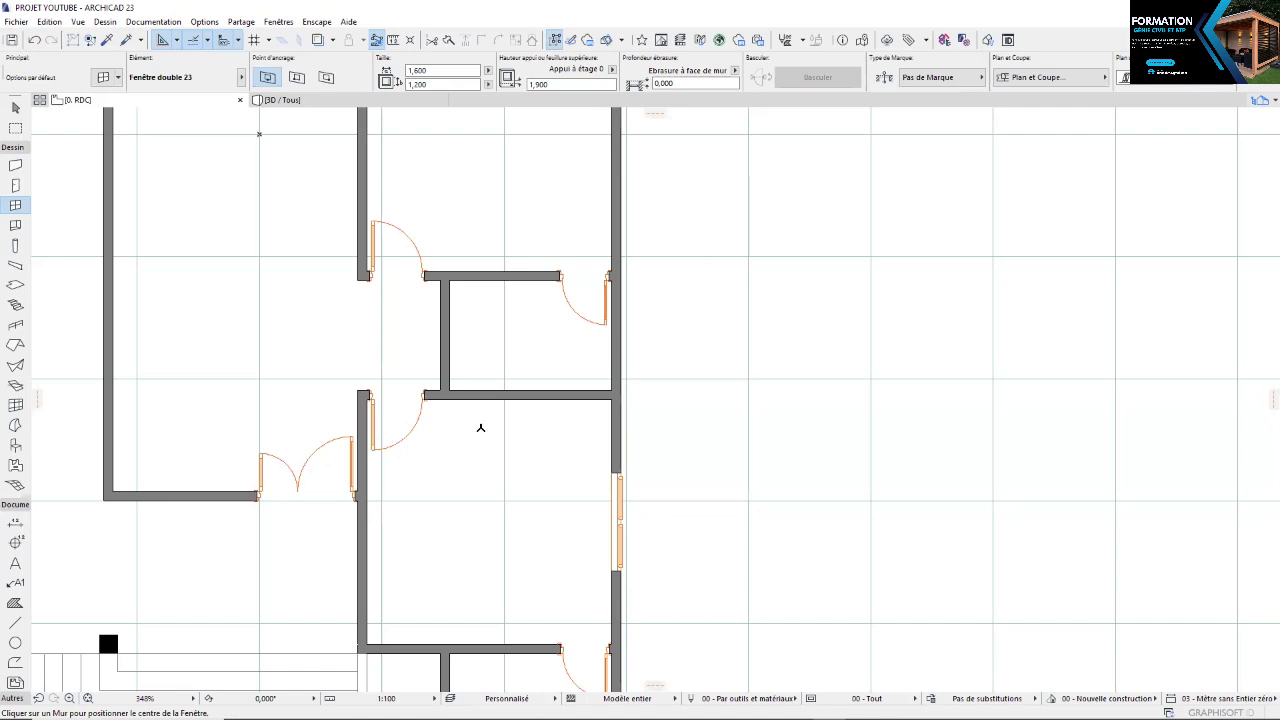
Split the exterior wall of the middle bedroom by inserting points where its two bounding partition walls meet it
{"action": "scroll", "coordinate": [482, 408], "scroll_direction": "down", "scroll_amount": 1}
{"action": "scroll", "coordinate": [589, 401], "scroll_direction": "down", "scroll_amount": 3}
{"action": "scroll", "coordinate": [577, 449], "scroll_direction": "up", "scroll_amount": 5}
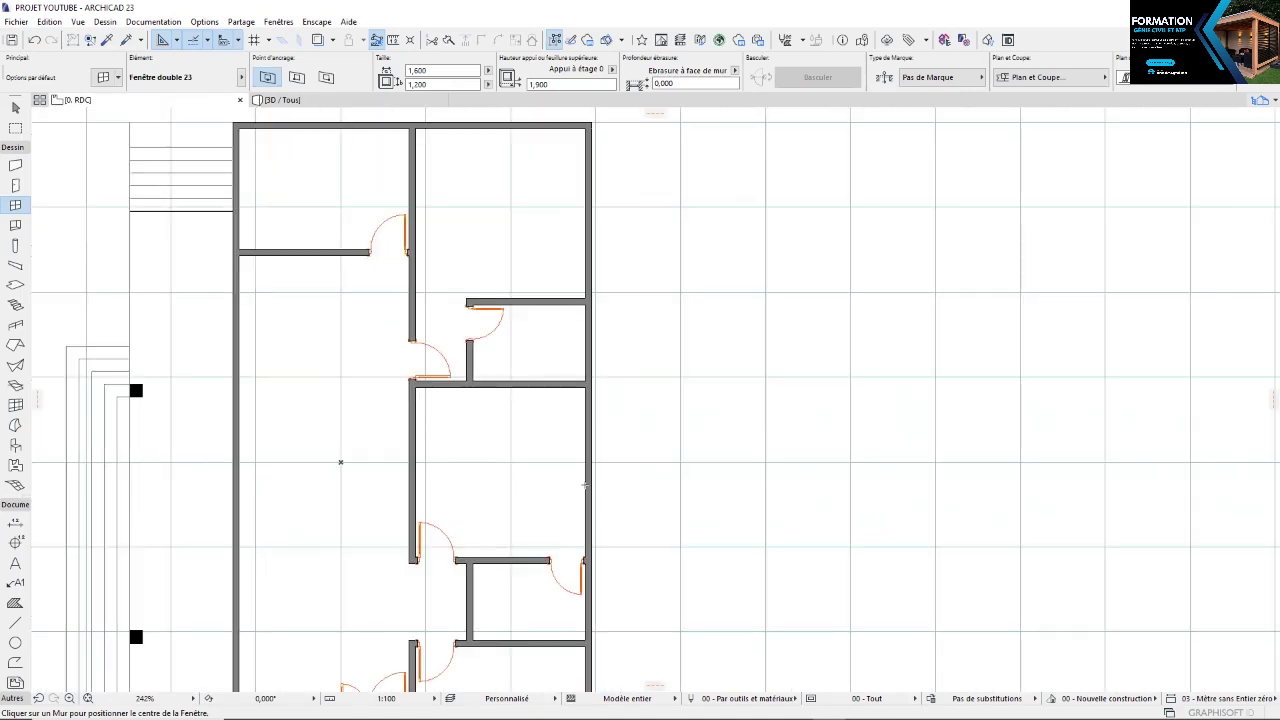
{"action": "key", "text": "ctrl+z"}
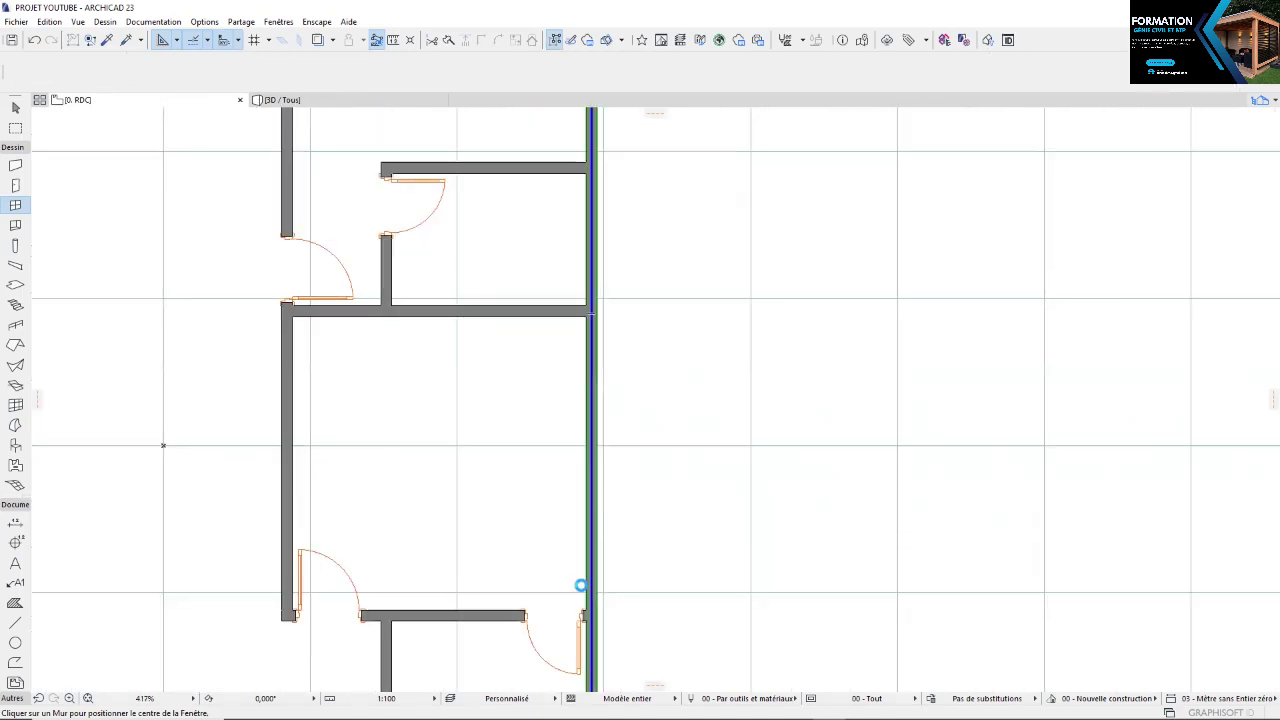
{"action": "scroll", "coordinate": [580, 551], "scroll_direction": "up", "scroll_amount": 10}
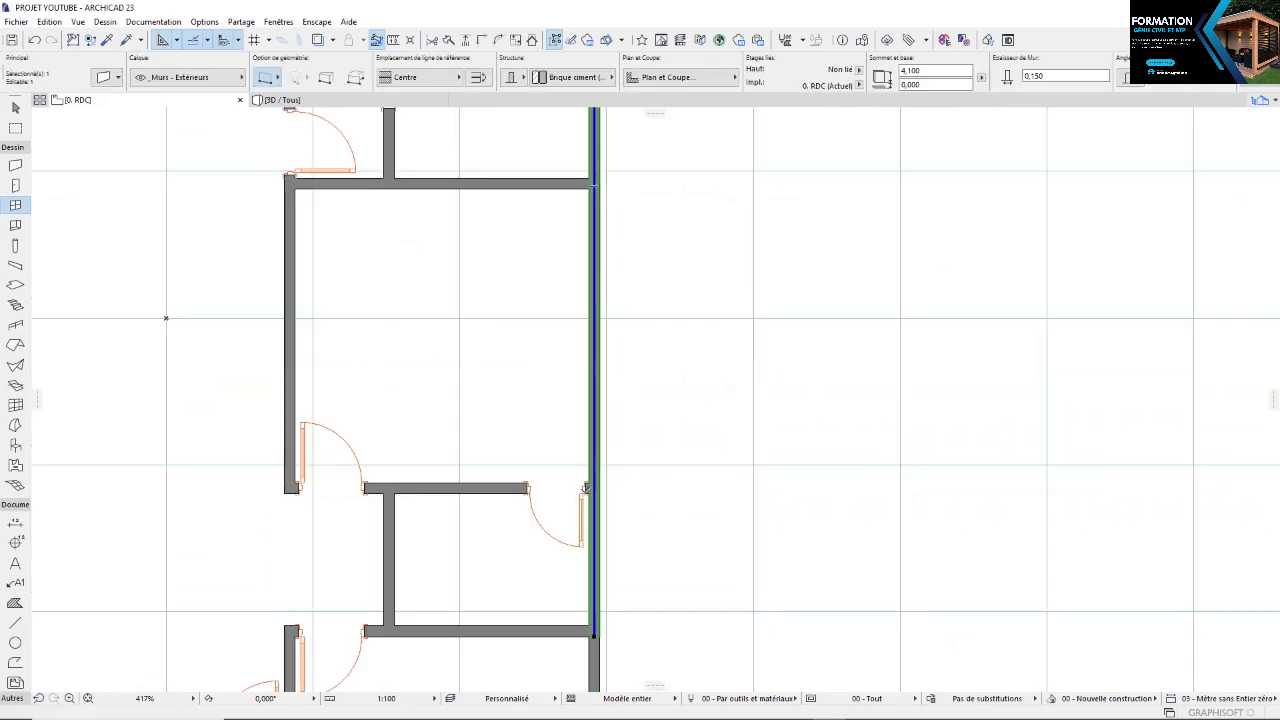
{"action": "left_click", "coordinate": [609, 462]}
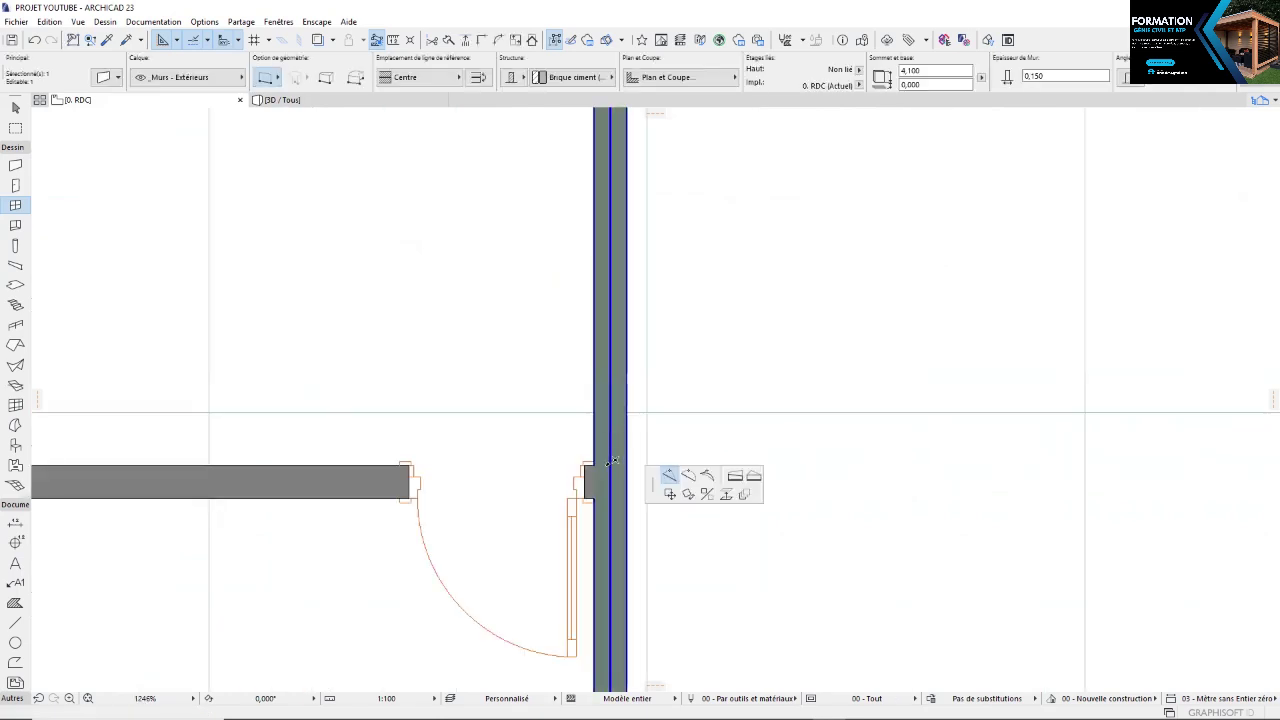
{"action": "scroll", "coordinate": [587, 460], "scroll_direction": "up", "scroll_amount": 5}
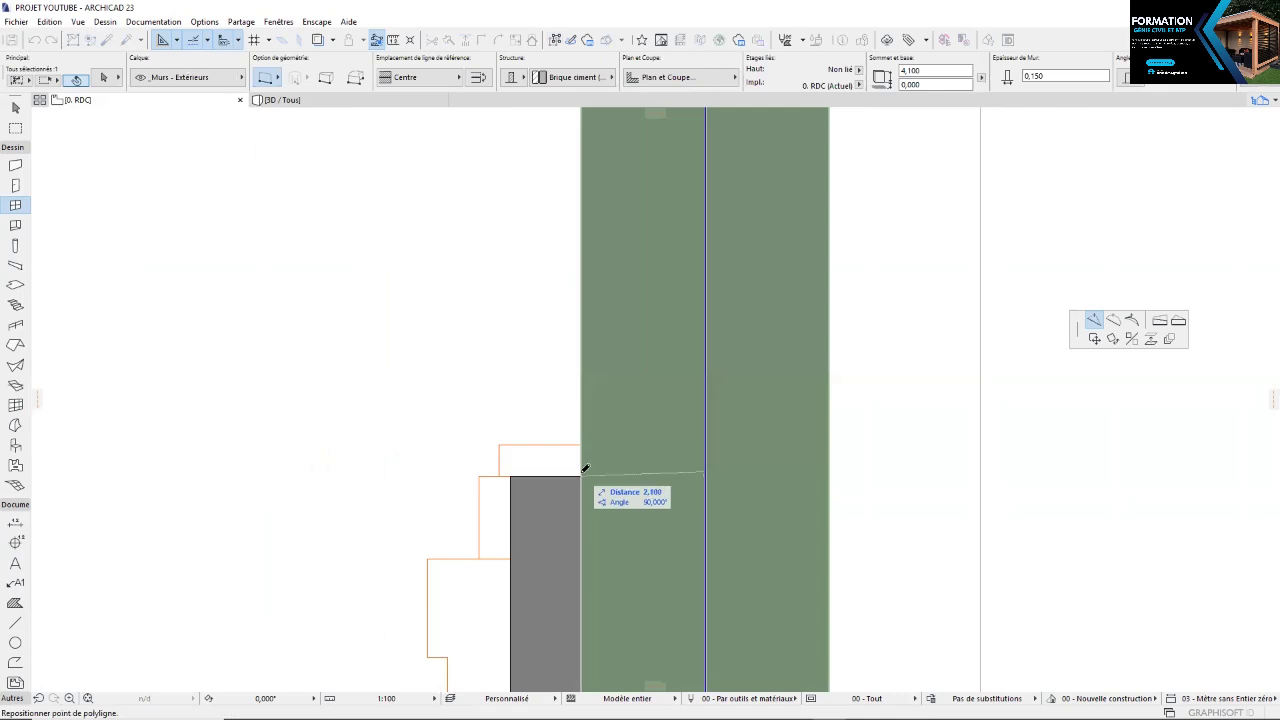
{"action": "left_click", "coordinate": [582, 474]}
{"action": "scroll", "coordinate": [582, 473], "scroll_direction": "down", "scroll_amount": 5}
{"action": "scroll", "coordinate": [606, 344], "scroll_direction": "down", "scroll_amount": 6}
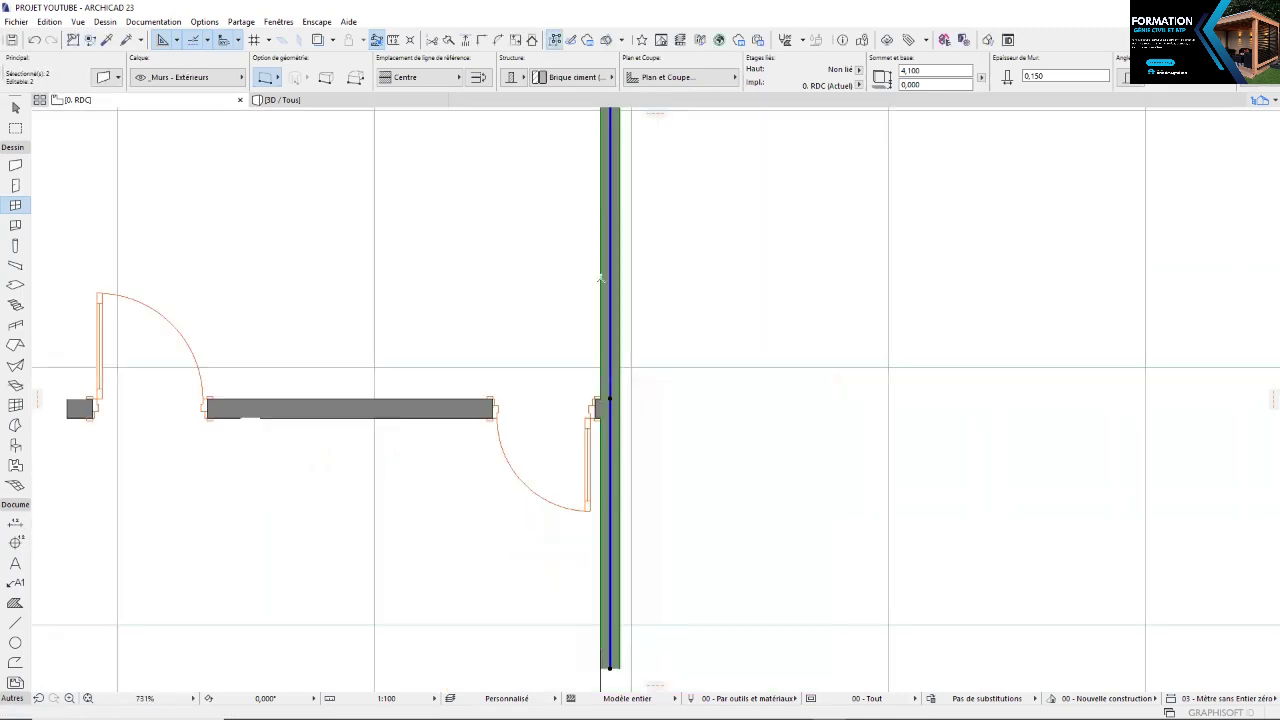
{"action": "scroll", "coordinate": [578, 283], "scroll_direction": "up", "scroll_amount": 3}
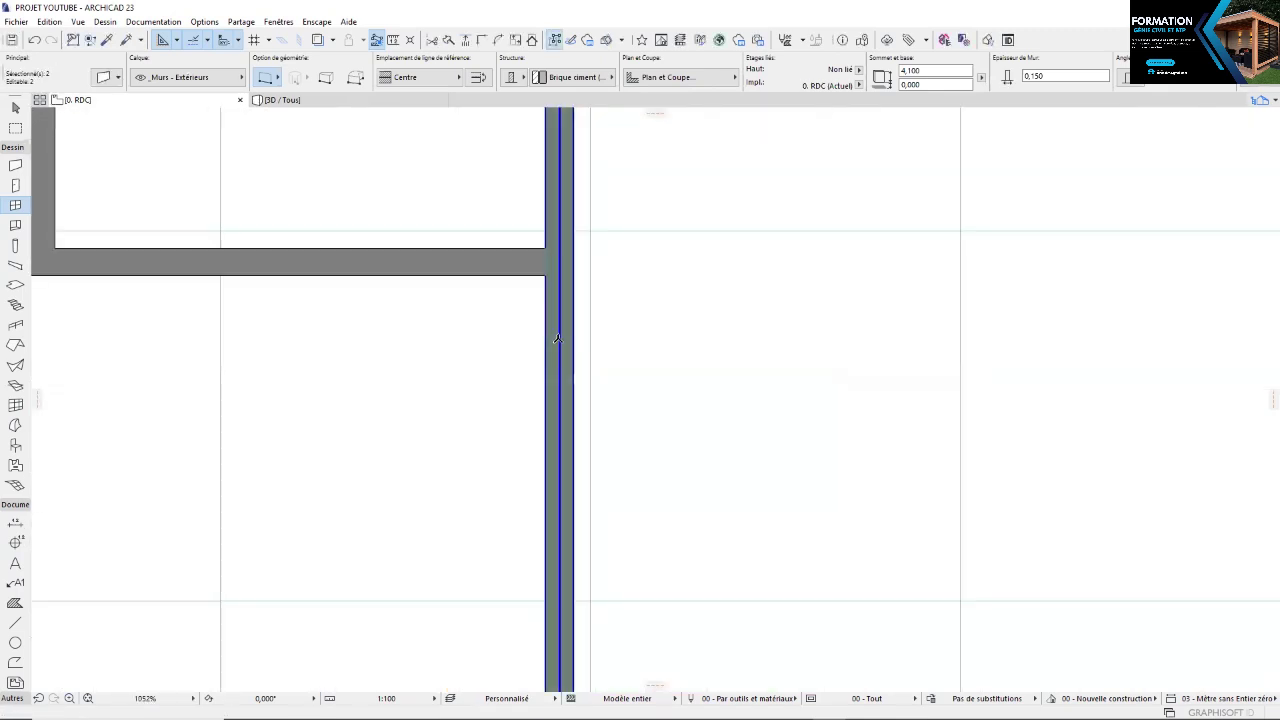
{"action": "left_click", "coordinate": [557, 267]}
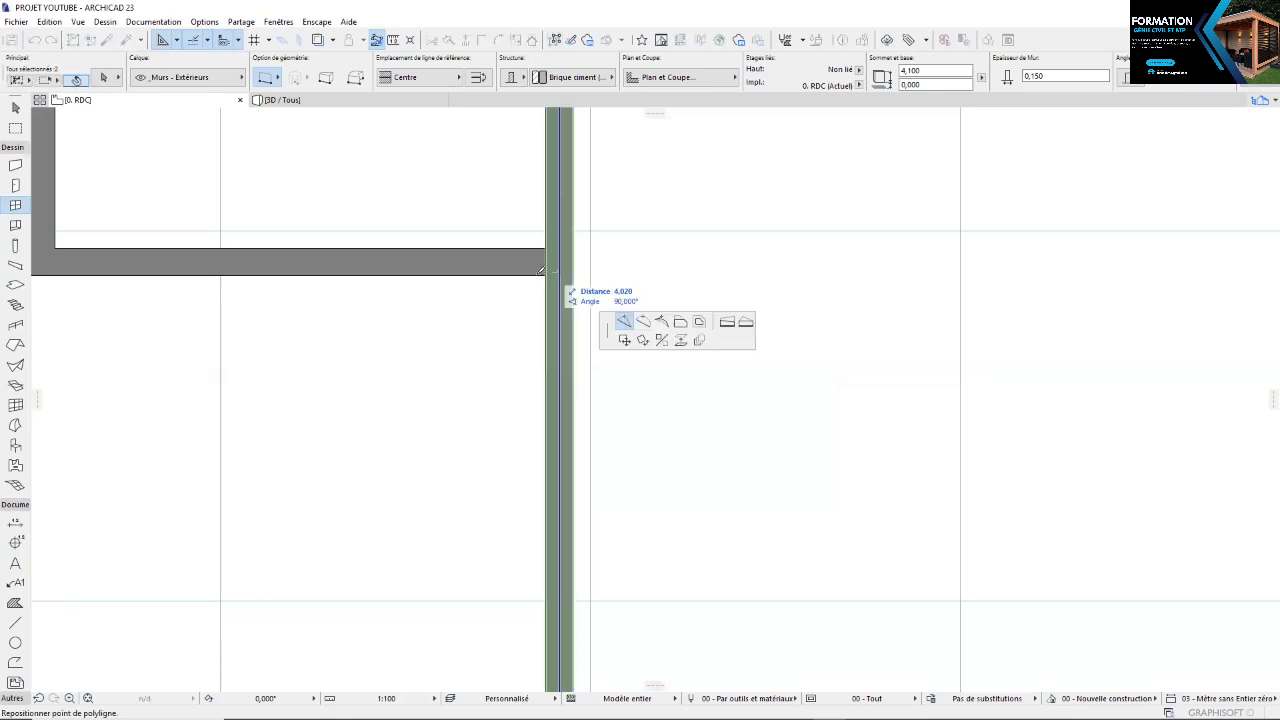
{"action": "scroll", "coordinate": [537, 272], "scroll_direction": "up", "scroll_amount": 2}
Place a 1,600 x 1,200 double window at the centre of the middle bedroom's exterior wall segment, opening outward
{"action": "key", "text": "Escape"}
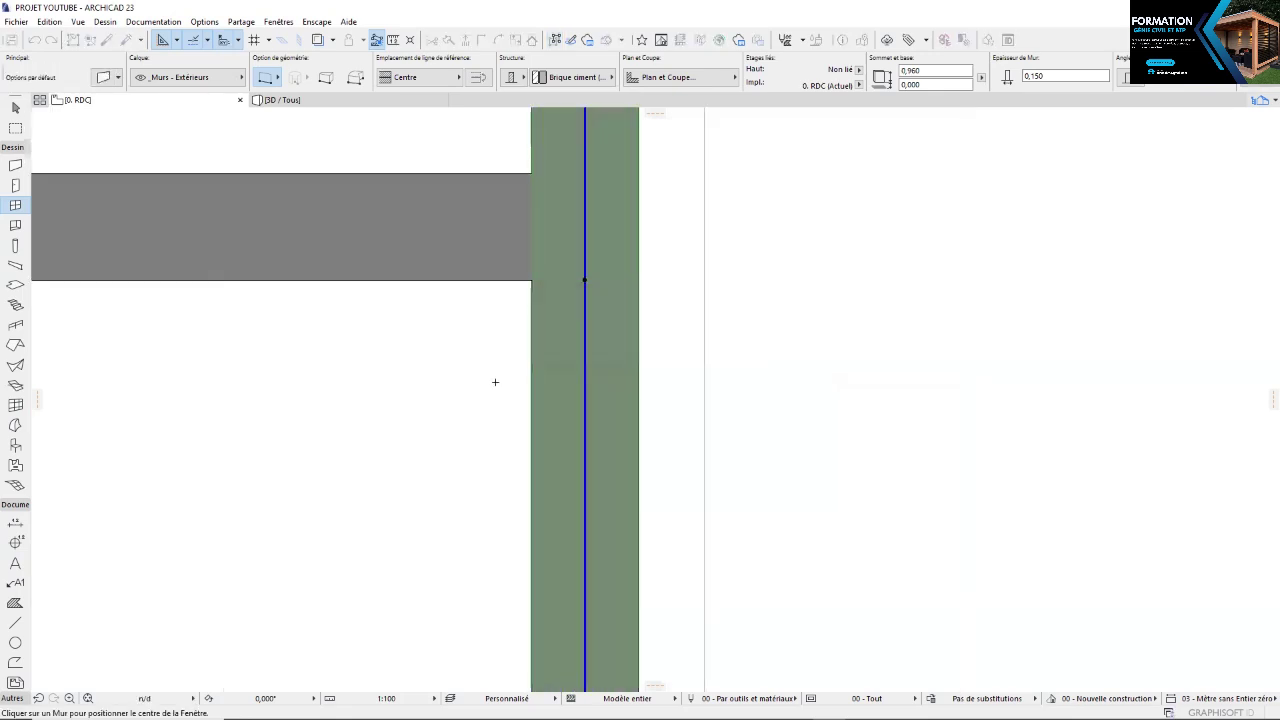
{"action": "key", "text": "Escape"}
{"action": "scroll", "coordinate": [446, 500], "scroll_direction": "down", "scroll_amount": 5}
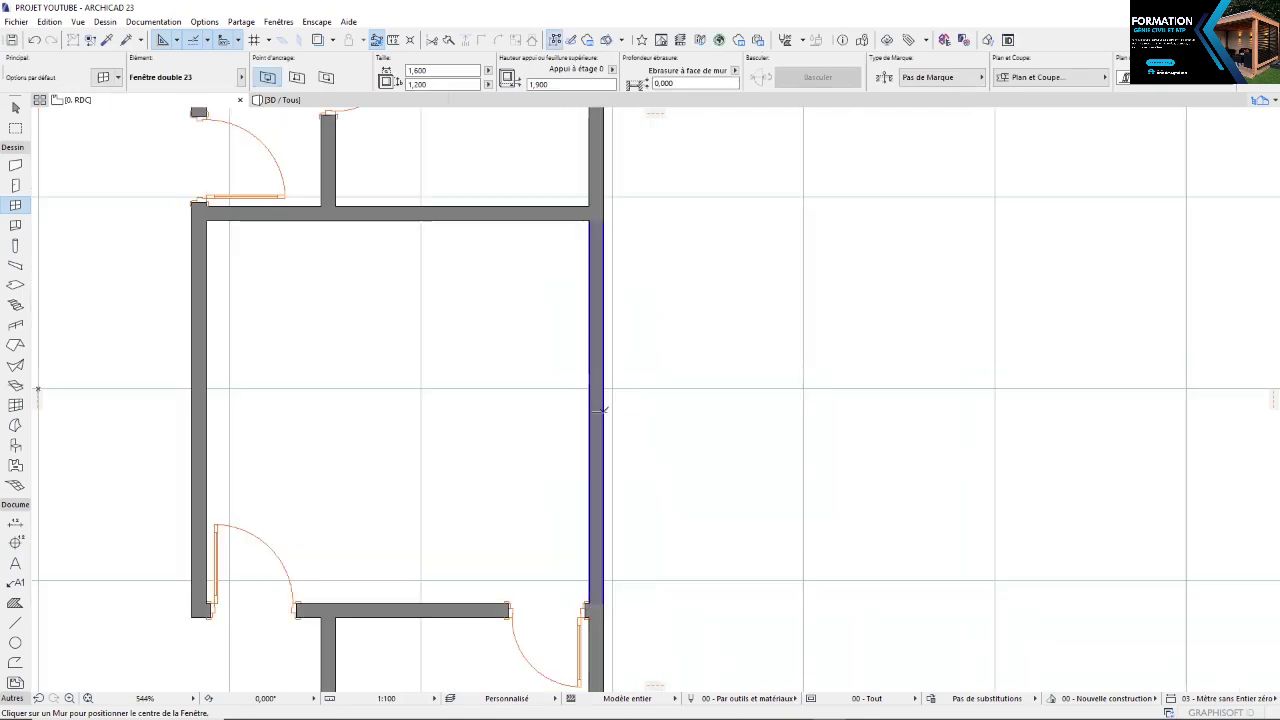
{"action": "left_click", "coordinate": [725, 421]}
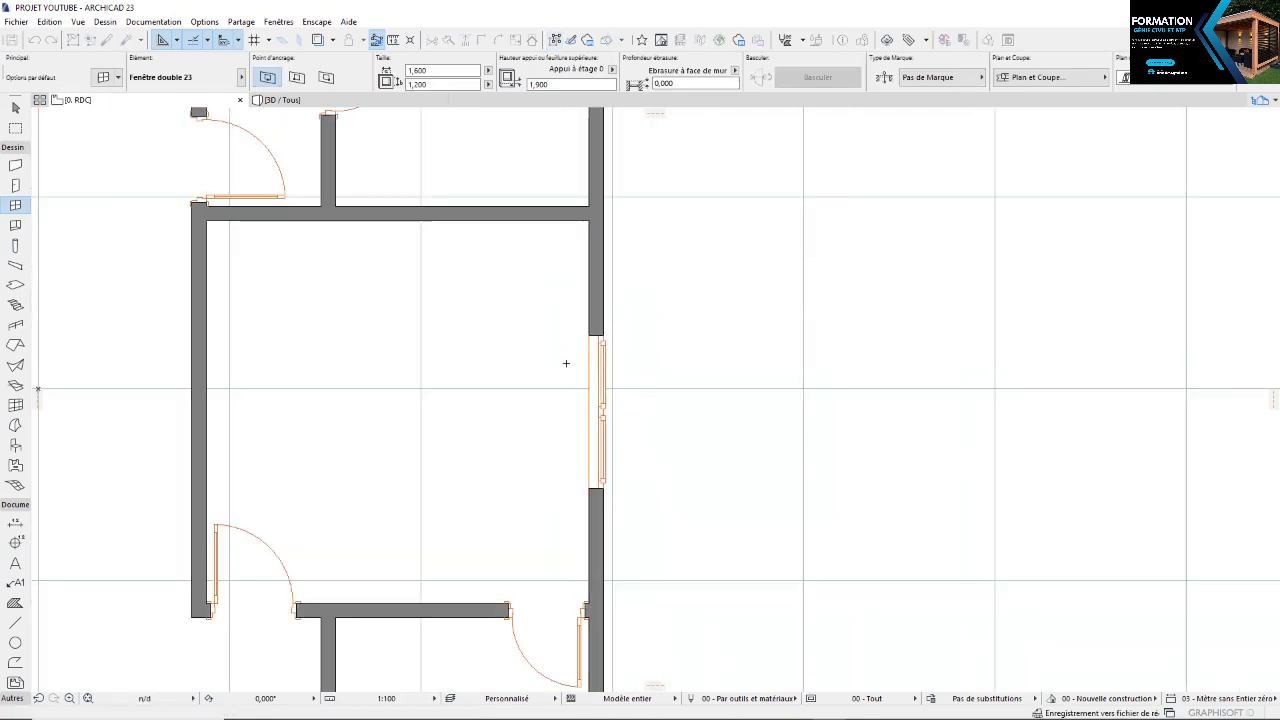
Split the exterior wall of the end bedroom by inserting a point where the small bathroom's partition meets it
{"action": "scroll", "coordinate": [565, 363], "scroll_direction": "down", "scroll_amount": 5}
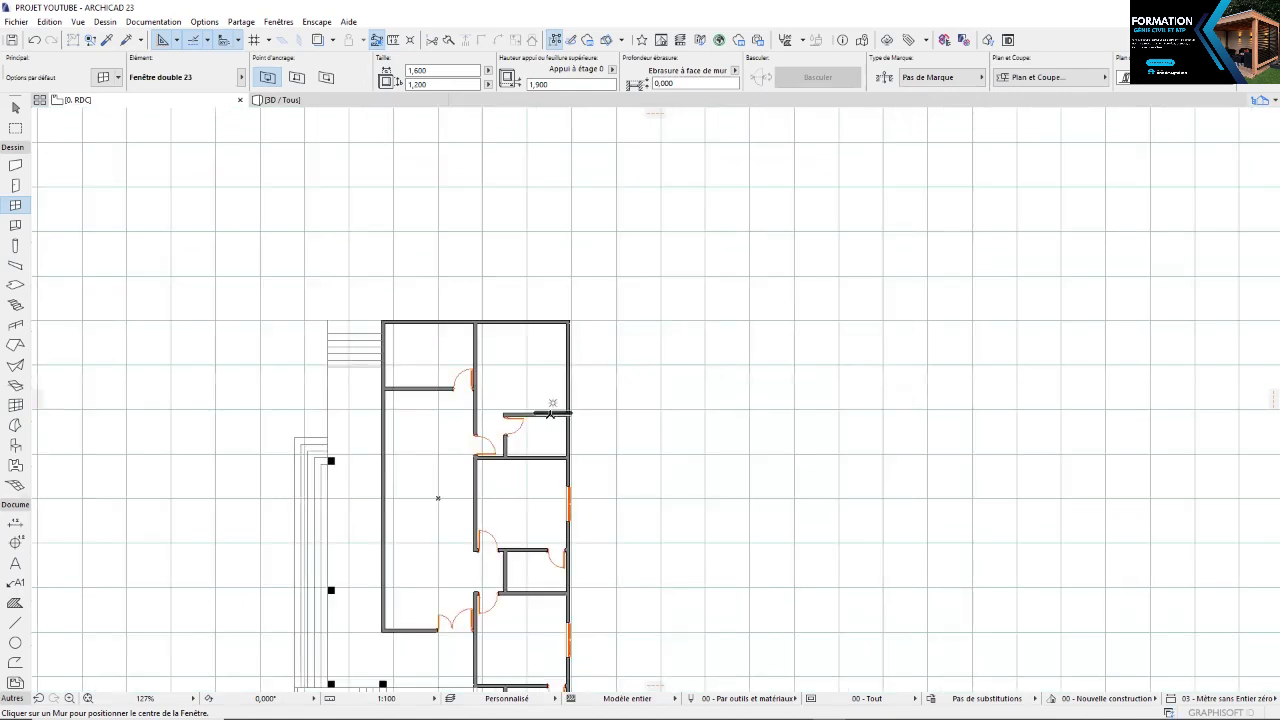
{"action": "scroll", "coordinate": [551, 413], "scroll_direction": "up", "scroll_amount": 4}
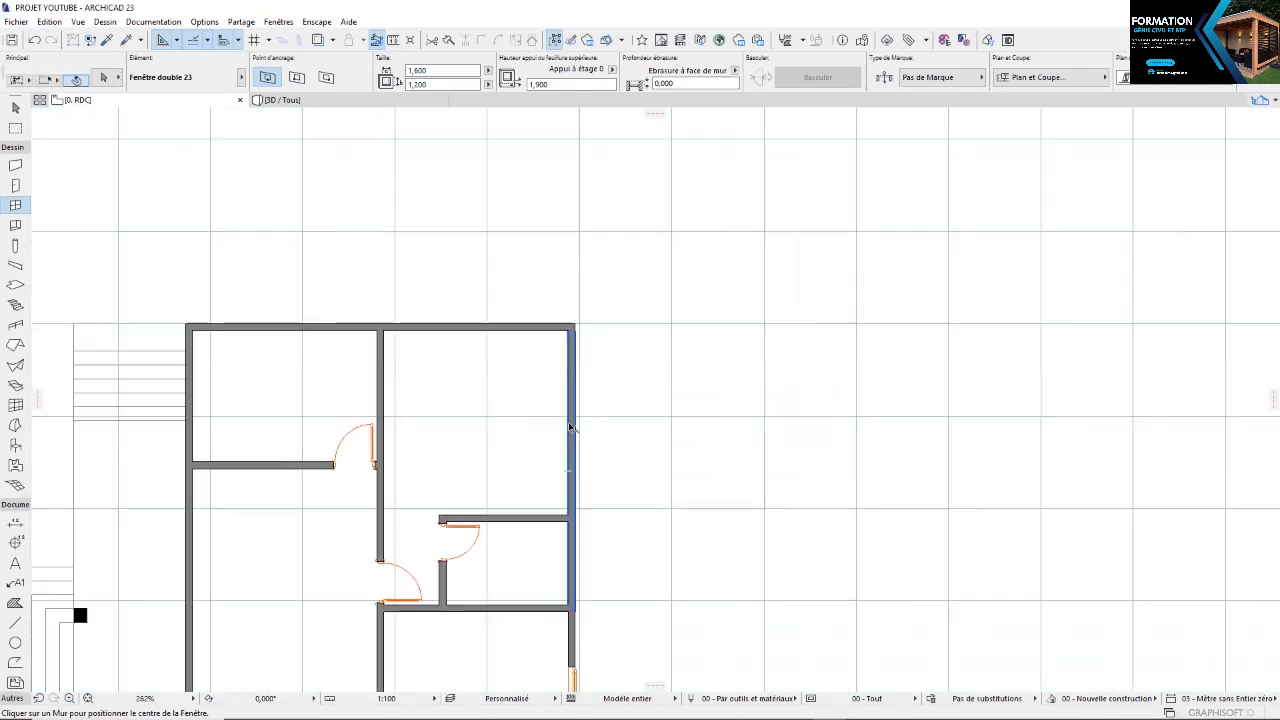
{"action": "left_click", "coordinate": [571, 429]}
{"action": "left_click", "coordinate": [571, 490]}
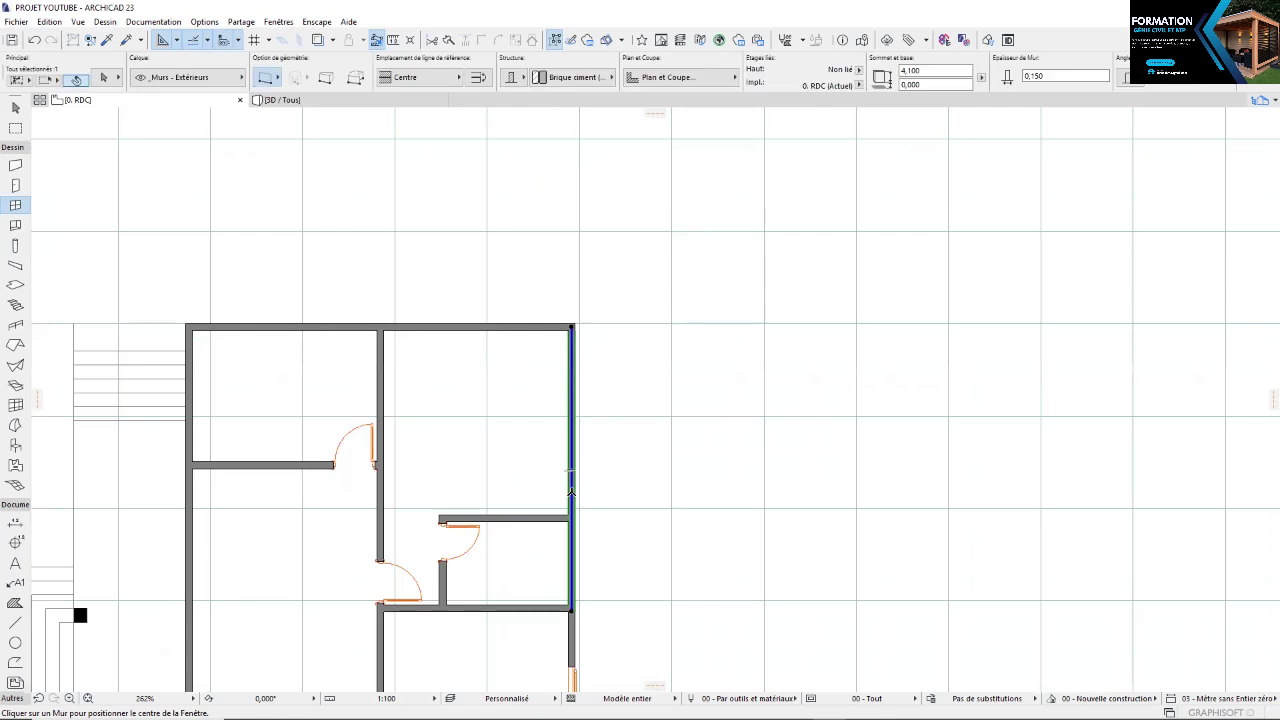
{"action": "scroll", "coordinate": [571, 490], "scroll_direction": "up", "scroll_amount": 3}
{"action": "left_click", "coordinate": [568, 552]}
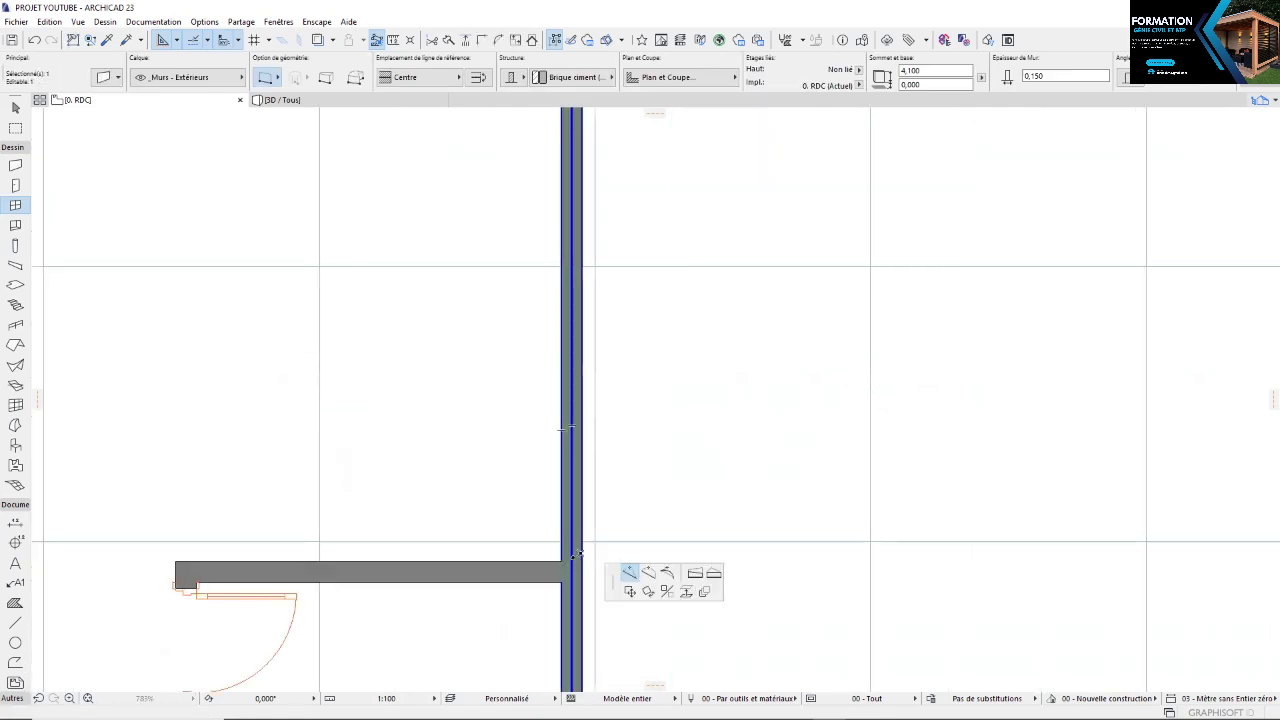
{"action": "left_click", "coordinate": [571, 554]}
Place a 1,600 x 1,200 double window at the centre of the end bedroom's exterior wall segment
{"action": "key", "text": "Escape"}
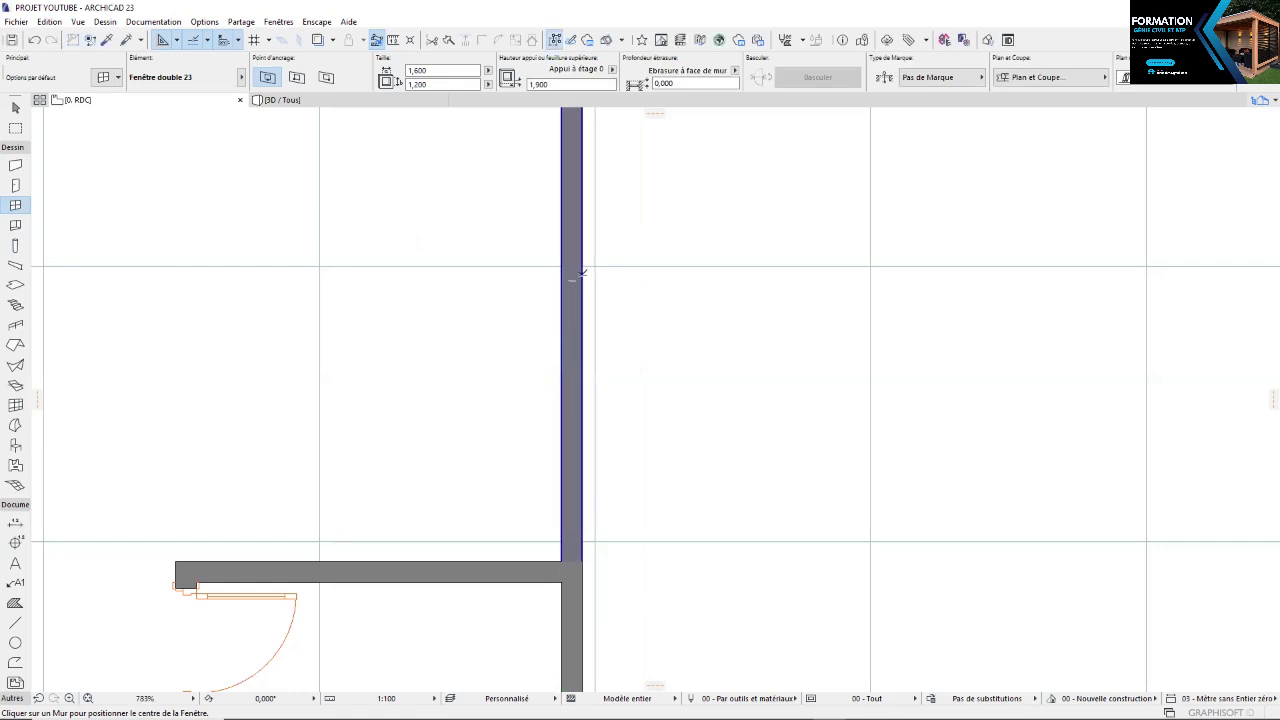
{"action": "scroll", "coordinate": [581, 271], "scroll_direction": "down", "scroll_amount": 3}
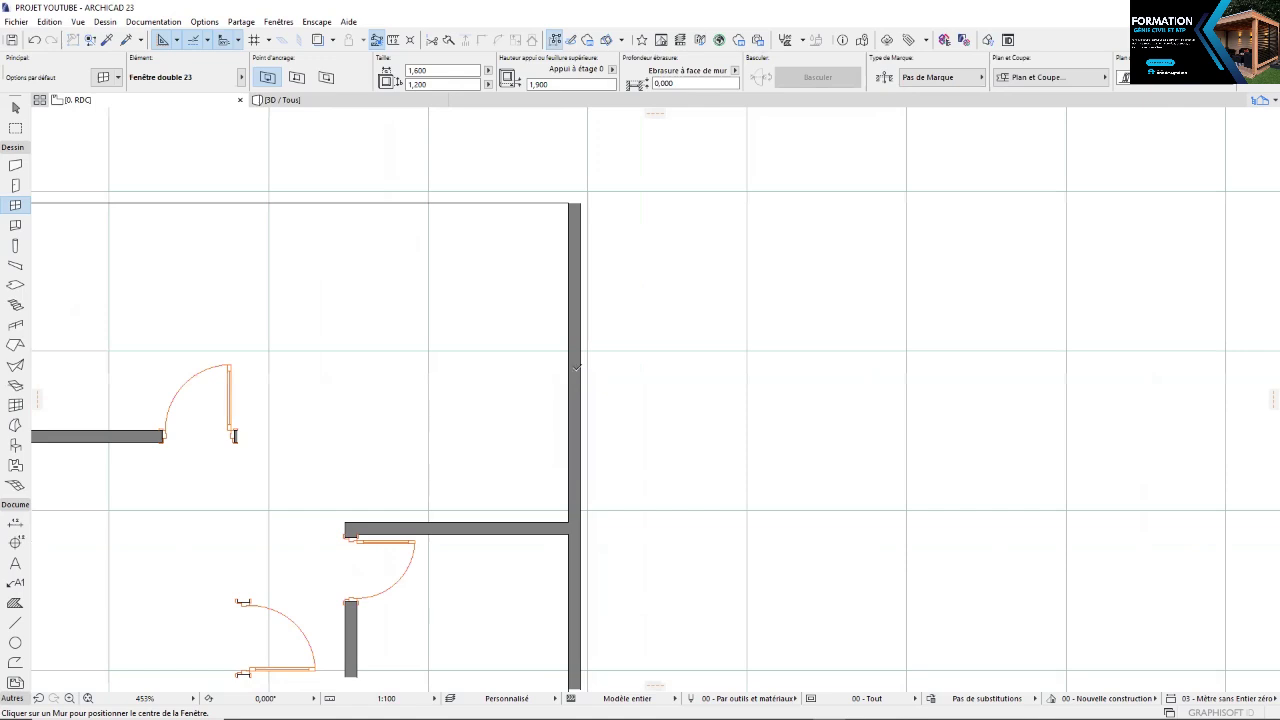
{"action": "left_click", "coordinate": [578, 368]}
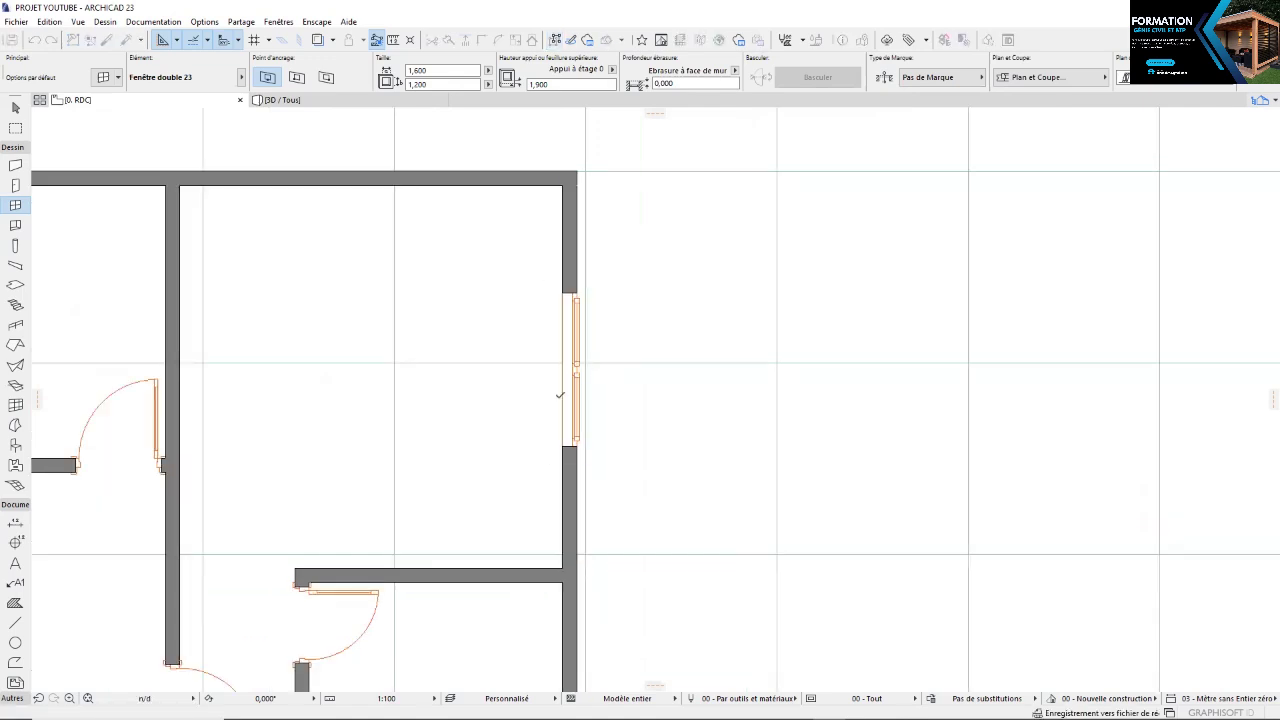
Place a 1,600 x 1,200 double window in the short exterior wall beside the double door, opening outward
{"action": "scroll", "coordinate": [551, 418], "scroll_direction": "down", "scroll_amount": 7}
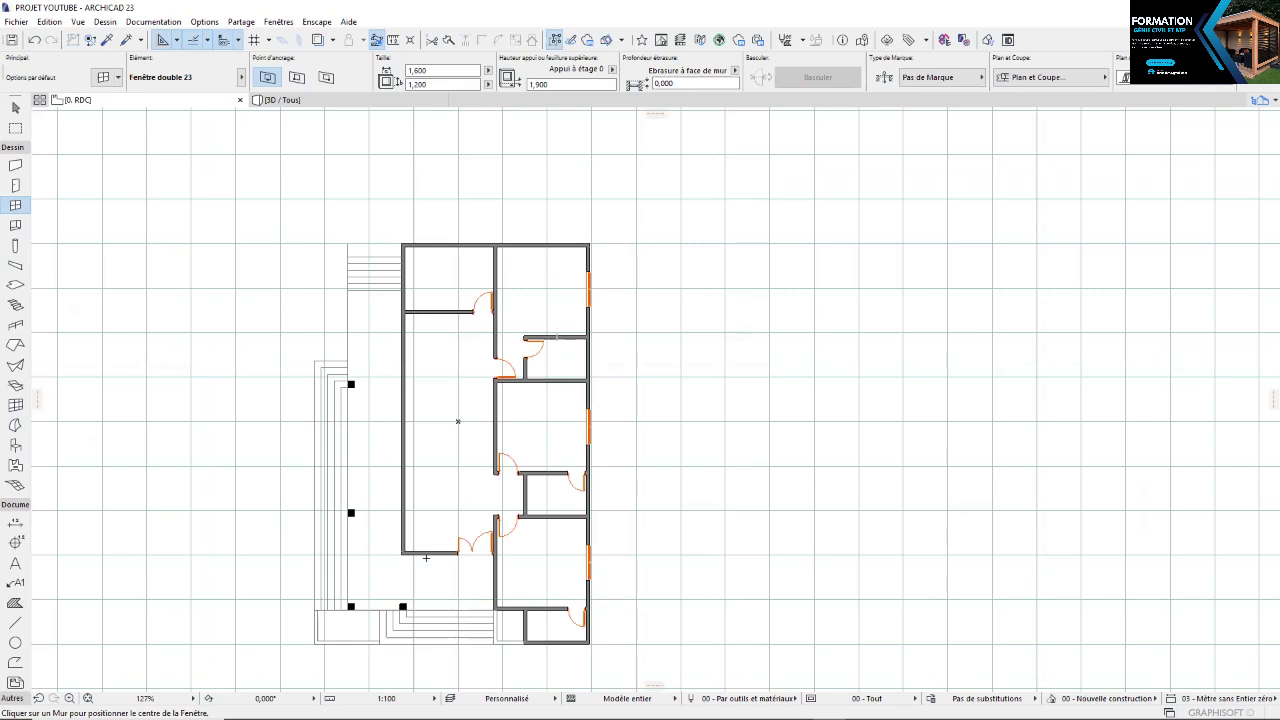
{"action": "scroll", "coordinate": [425, 557], "scroll_direction": "up", "scroll_amount": 5}
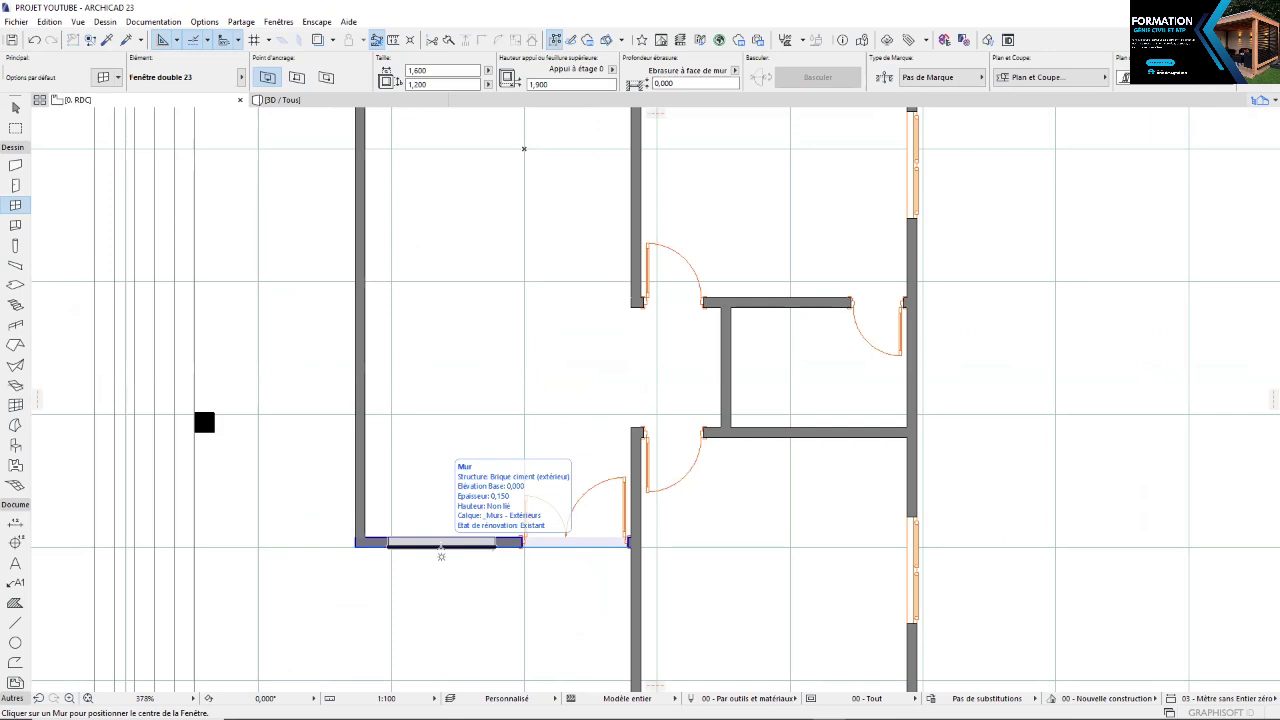
{"action": "left_click", "coordinate": [441, 556]}
{"action": "left_click", "coordinate": [437, 571]}
{"action": "scroll", "coordinate": [456, 483], "scroll_direction": "down", "scroll_amount": 3}
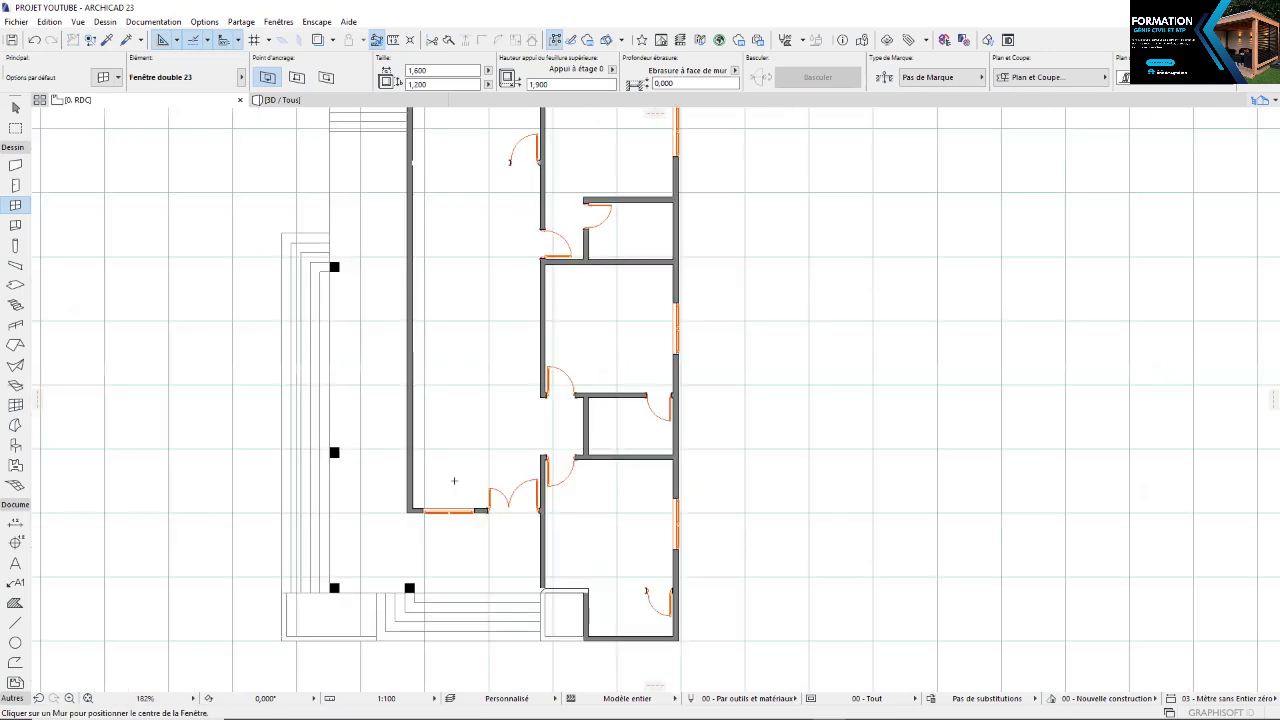
Place a 1,600 x 1,200 double window in the large room's long exterior wall, between the two terrace columns, opening toward the terrace
{"action": "scroll", "coordinate": [453, 481], "scroll_direction": "down", "scroll_amount": 2}
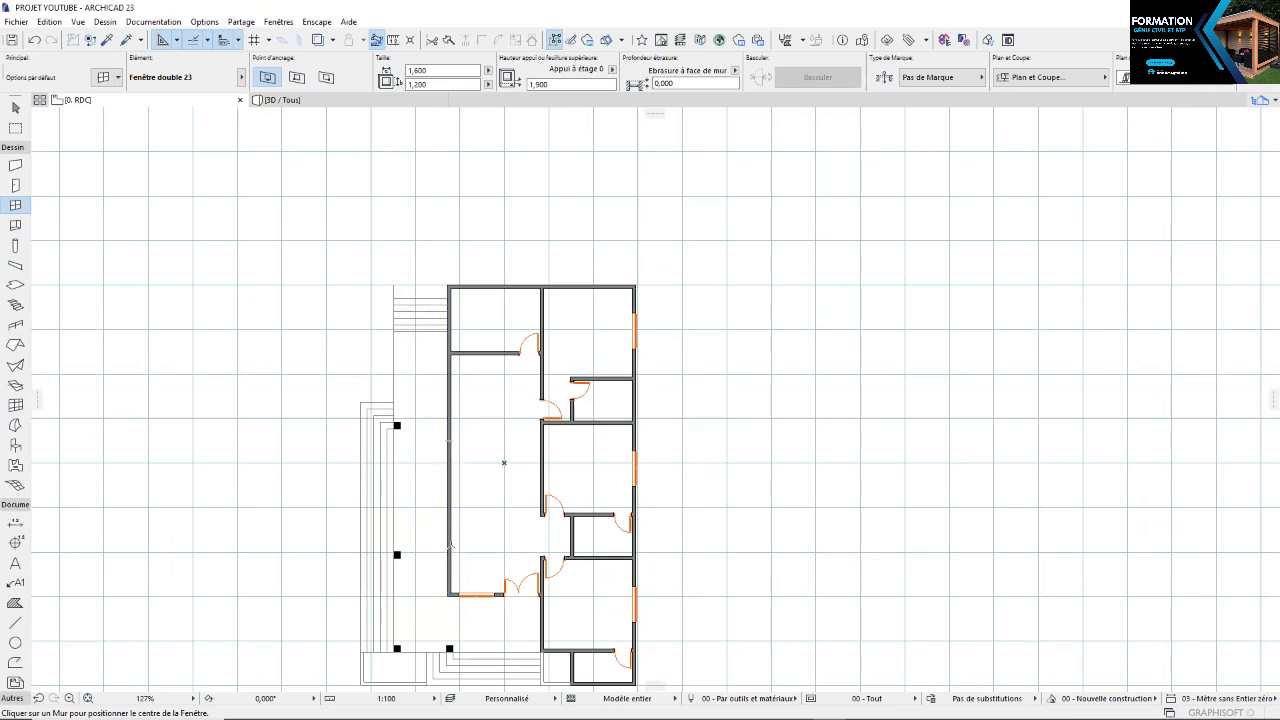
{"action": "scroll", "coordinate": [450, 545], "scroll_direction": "up", "scroll_amount": 3}
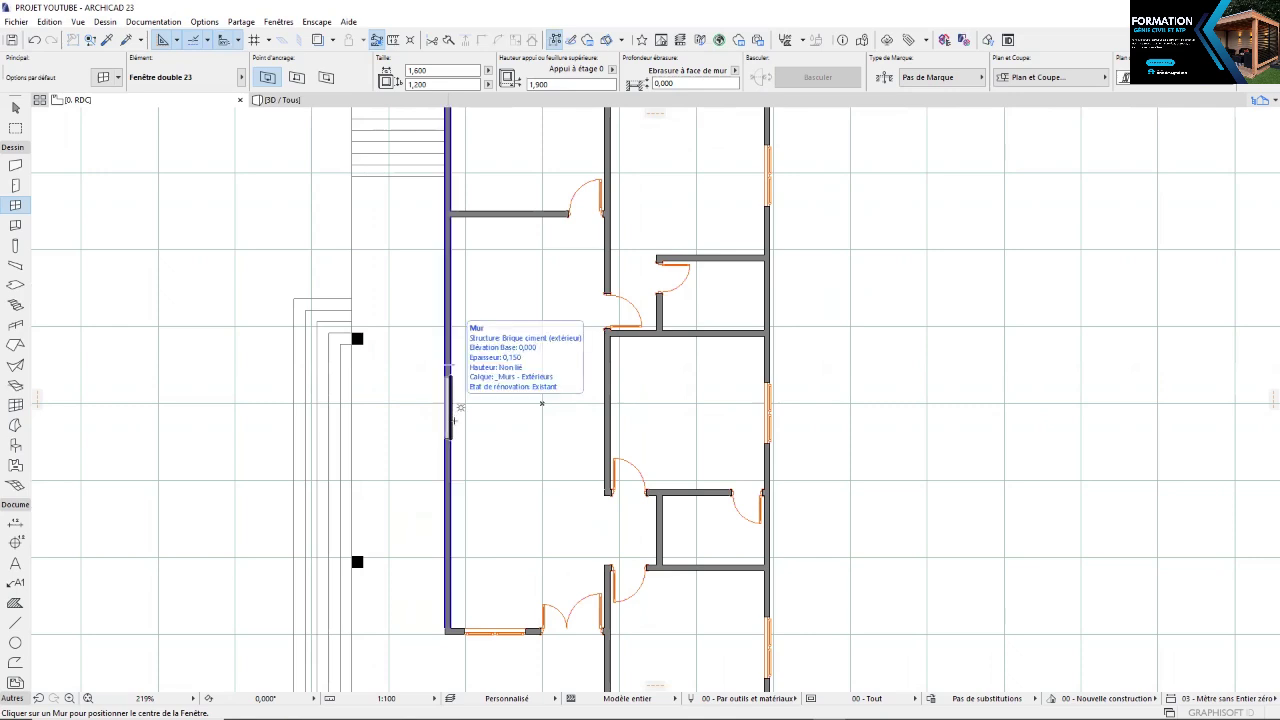
{"action": "scroll", "coordinate": [448, 450], "scroll_direction": "up", "scroll_amount": 3}
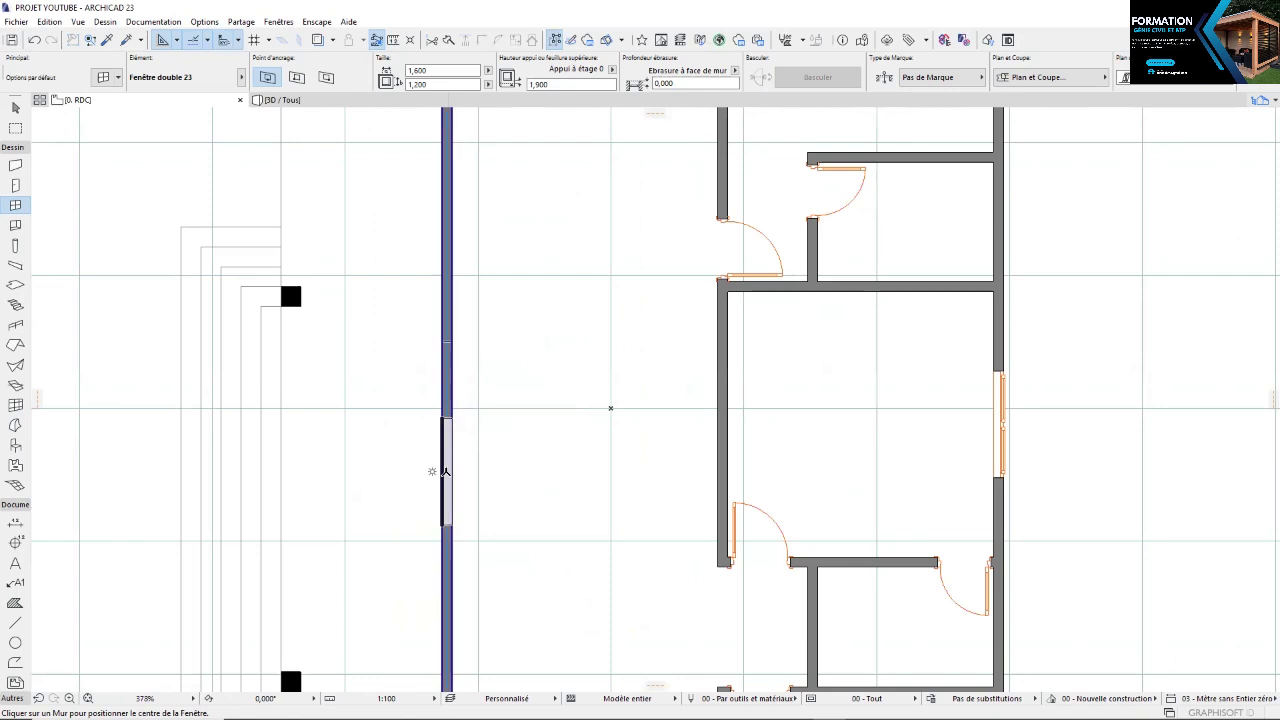
{"action": "scroll", "coordinate": [446, 470], "scroll_direction": "down", "scroll_amount": 2}
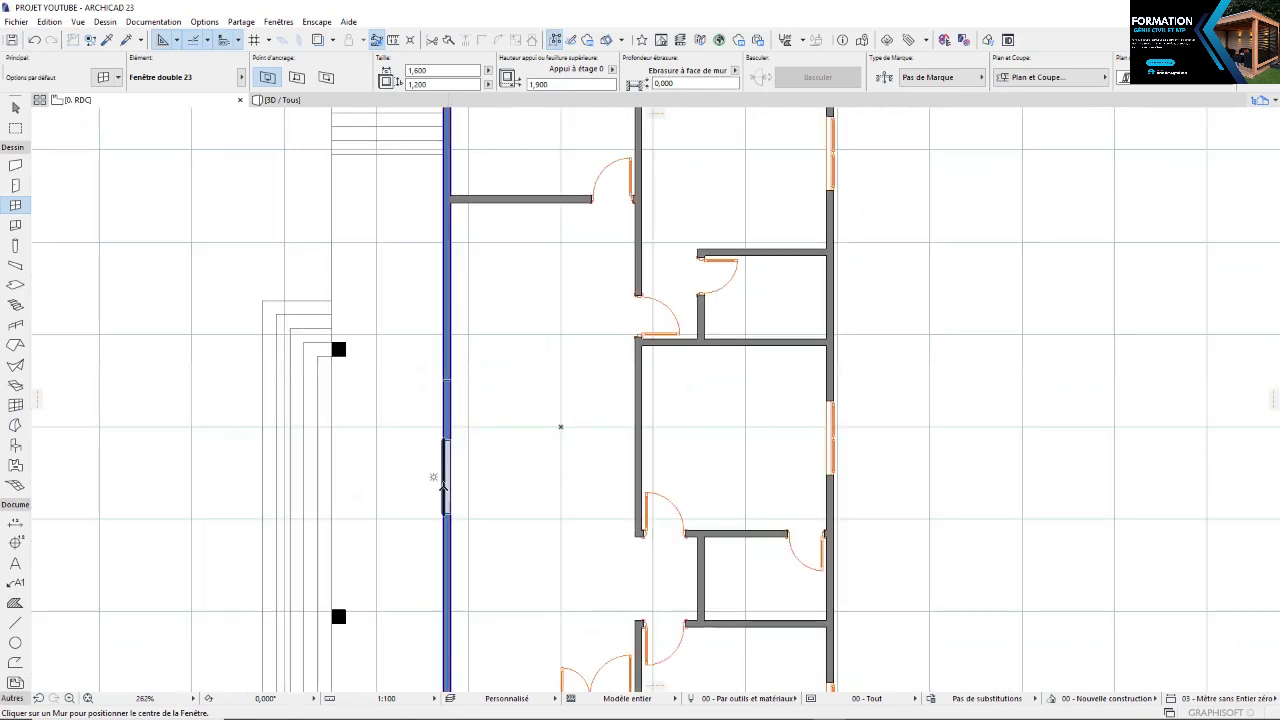
{"action": "left_click", "coordinate": [447, 489]}
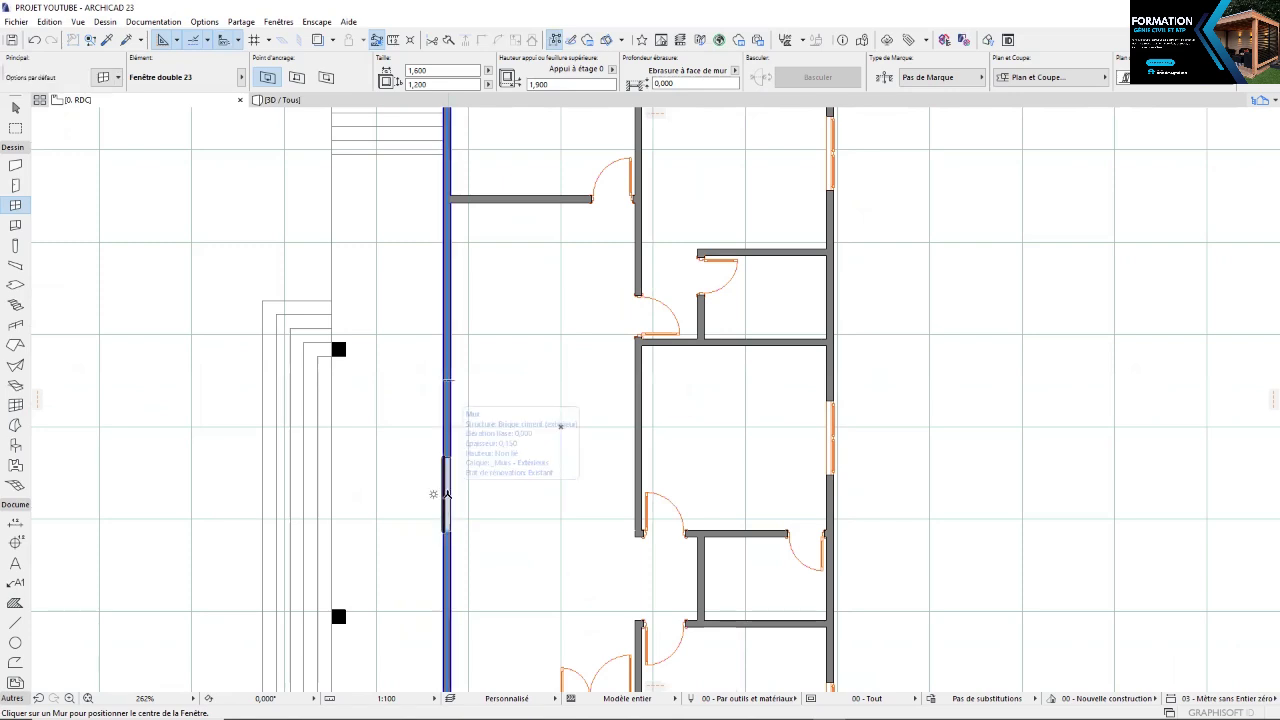
{"action": "left_click", "coordinate": [446, 494]}
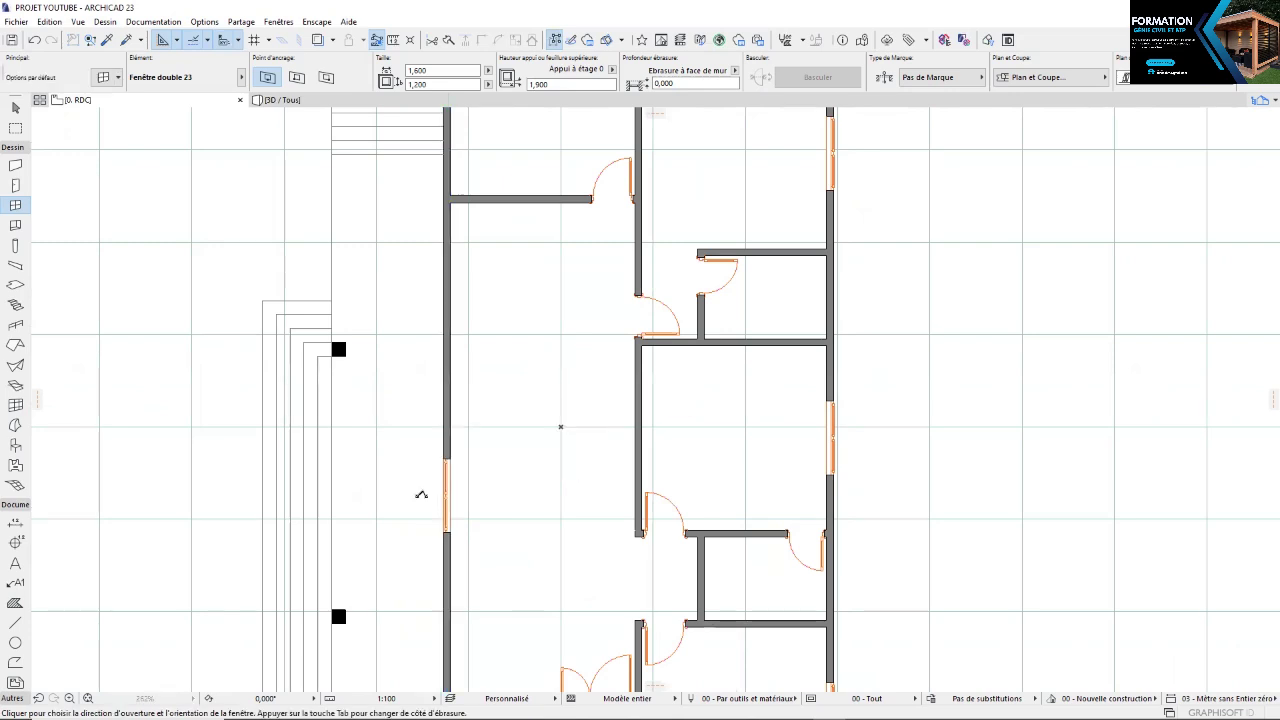
{"action": "left_click", "coordinate": [421, 494]}
Move the terrace-side window along its wall so its lower edge aligns with the end of the partition across the large room
{"action": "scroll", "coordinate": [437, 537], "scroll_direction": "up", "scroll_amount": 1}
{"action": "scroll", "coordinate": [457, 520], "scroll_direction": "up", "scroll_amount": 2}
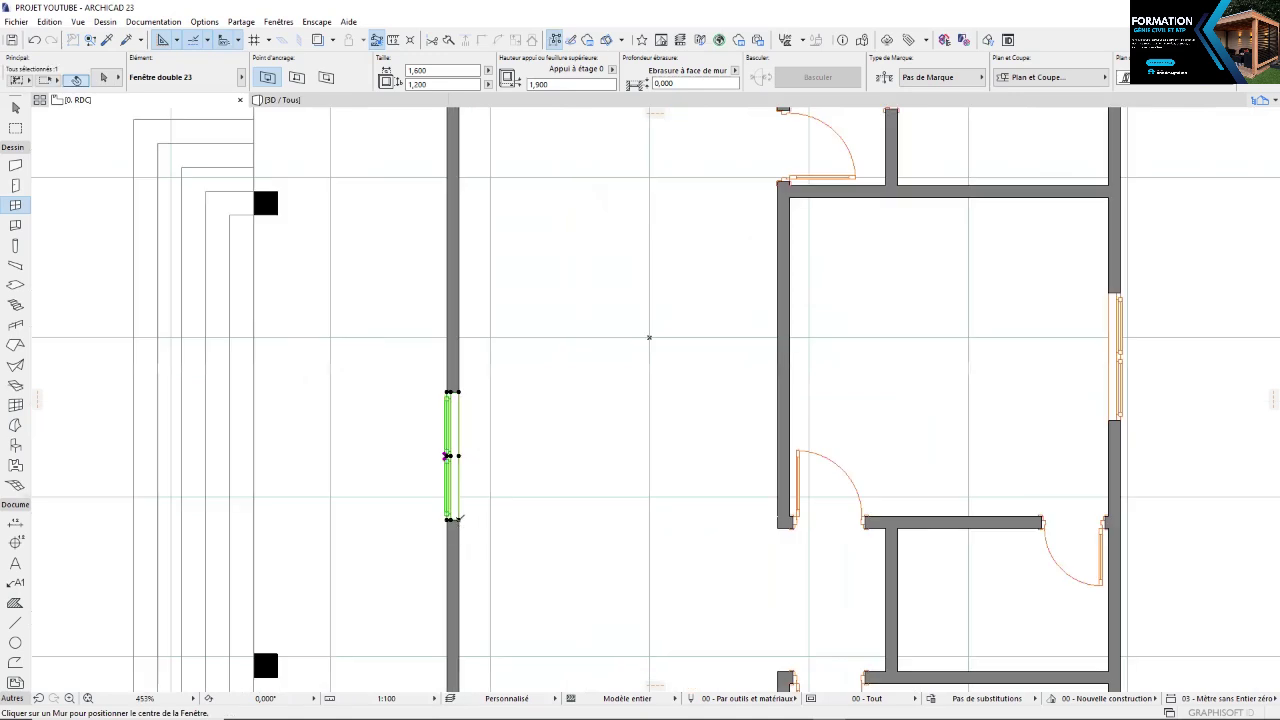
{"action": "key", "text": "ctrl+d"}
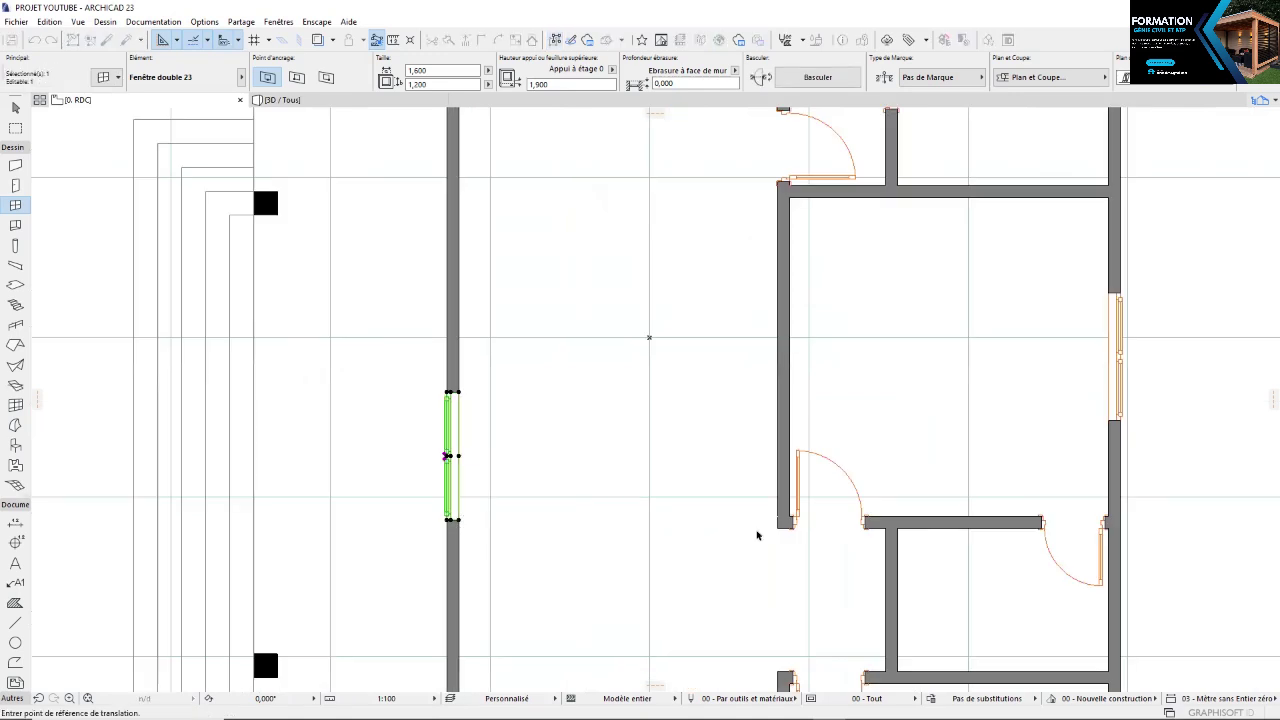
{"action": "left_click", "coordinate": [782, 528]}
{"action": "left_click", "coordinate": [783, 535]}
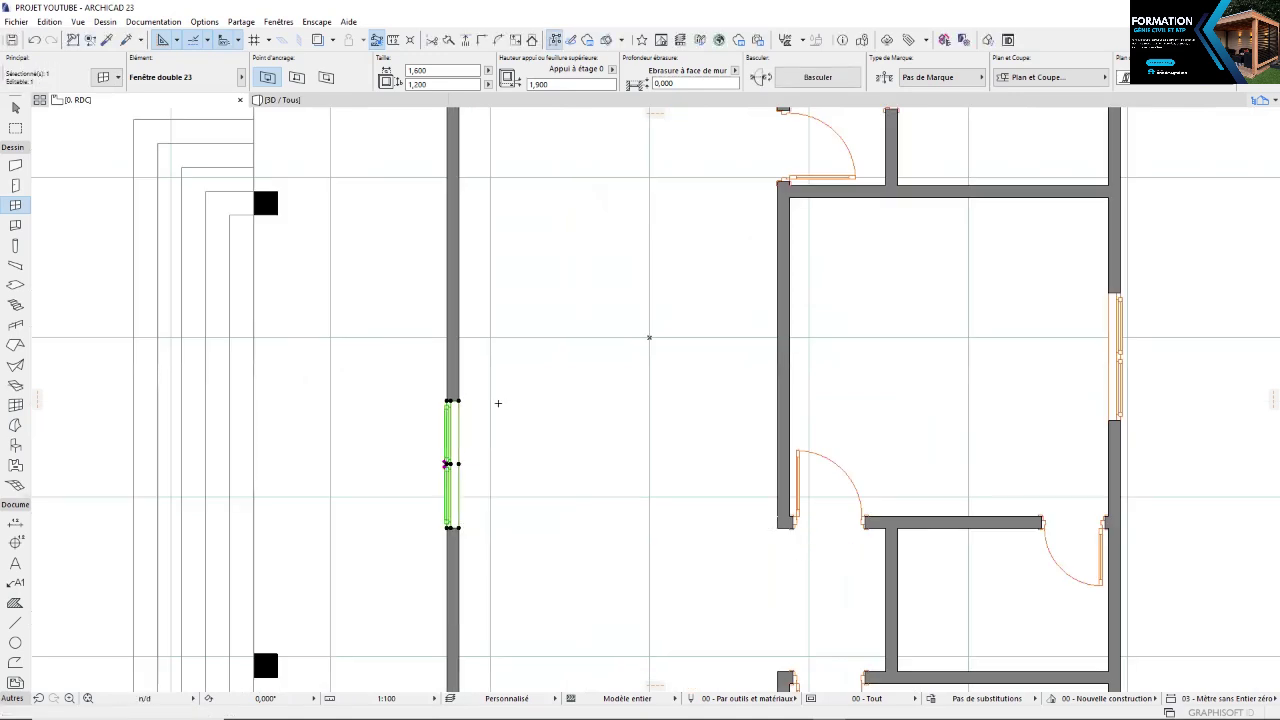
{"action": "key", "text": "Escape"}
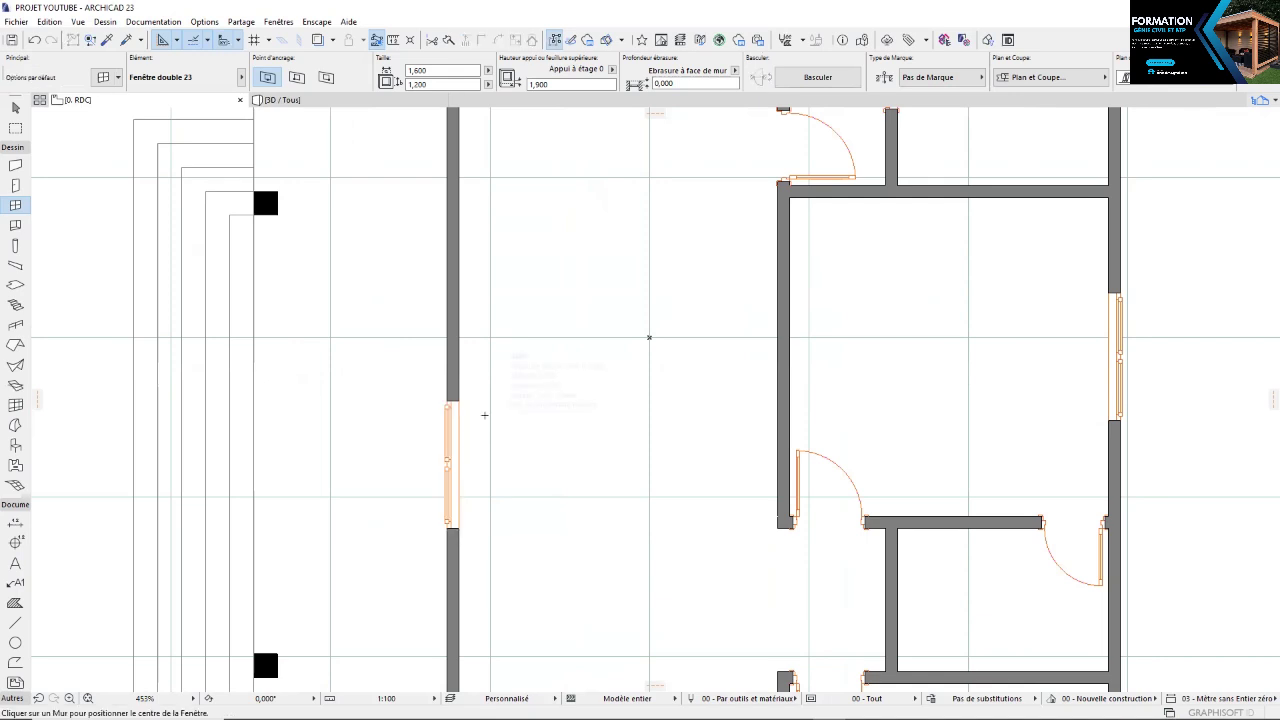
{"action": "scroll", "coordinate": [468, 300], "scroll_direction": "down", "scroll_amount": 3}
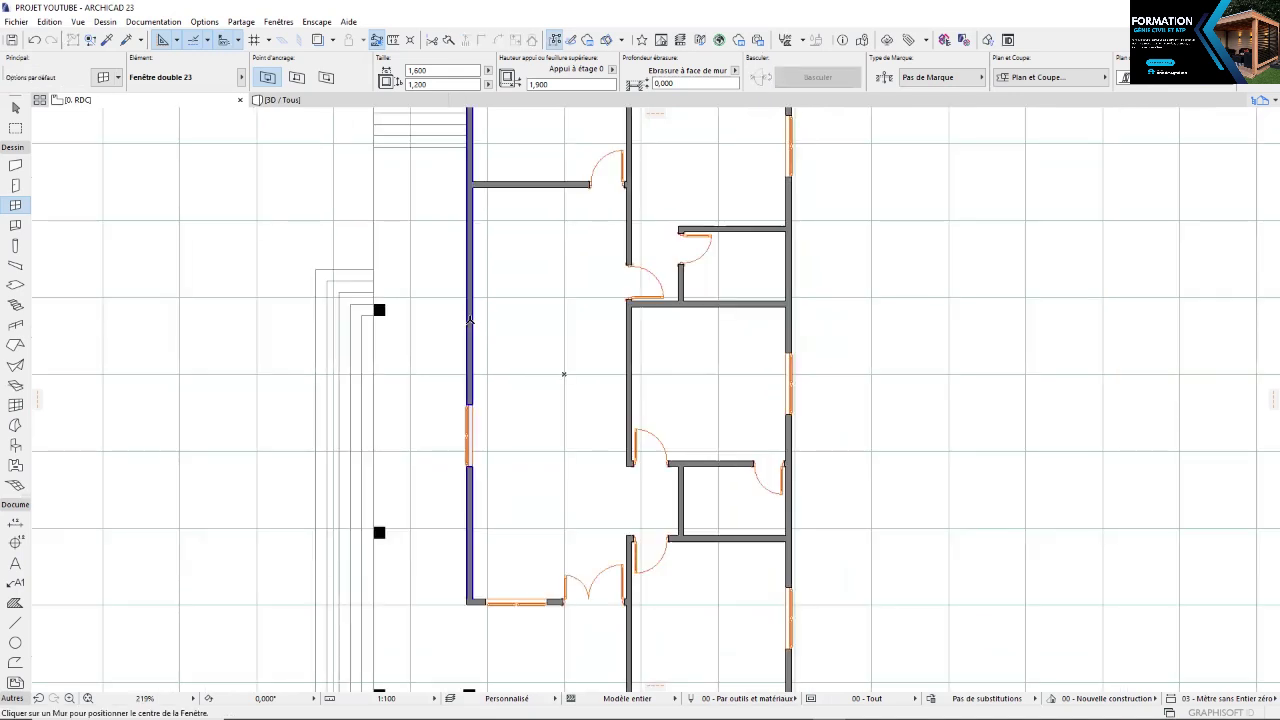
Place a second 1,600 x 1,200 double window in the large room's long terrace-side wall, beyond the first one and opening toward the terrace
{"action": "left_click", "coordinate": [468, 319]}
{"action": "left_click", "coordinate": [467, 311]}
{"action": "middle_click_drag", "start_coordinate": [644, 279], "coordinate": [650, 373]}
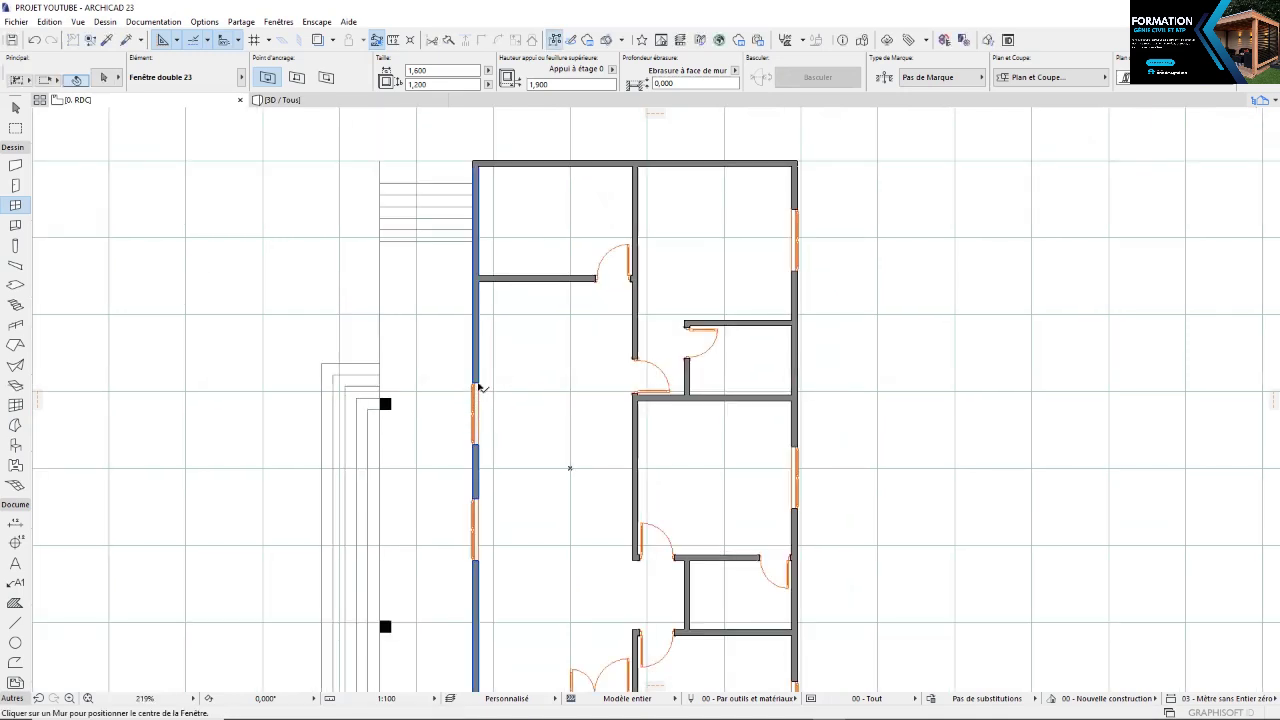
Move the second terrace-side window about 0.9 m along its wall, away from the first window
{"action": "left_click", "coordinate": [478, 420], "text": "shift"}
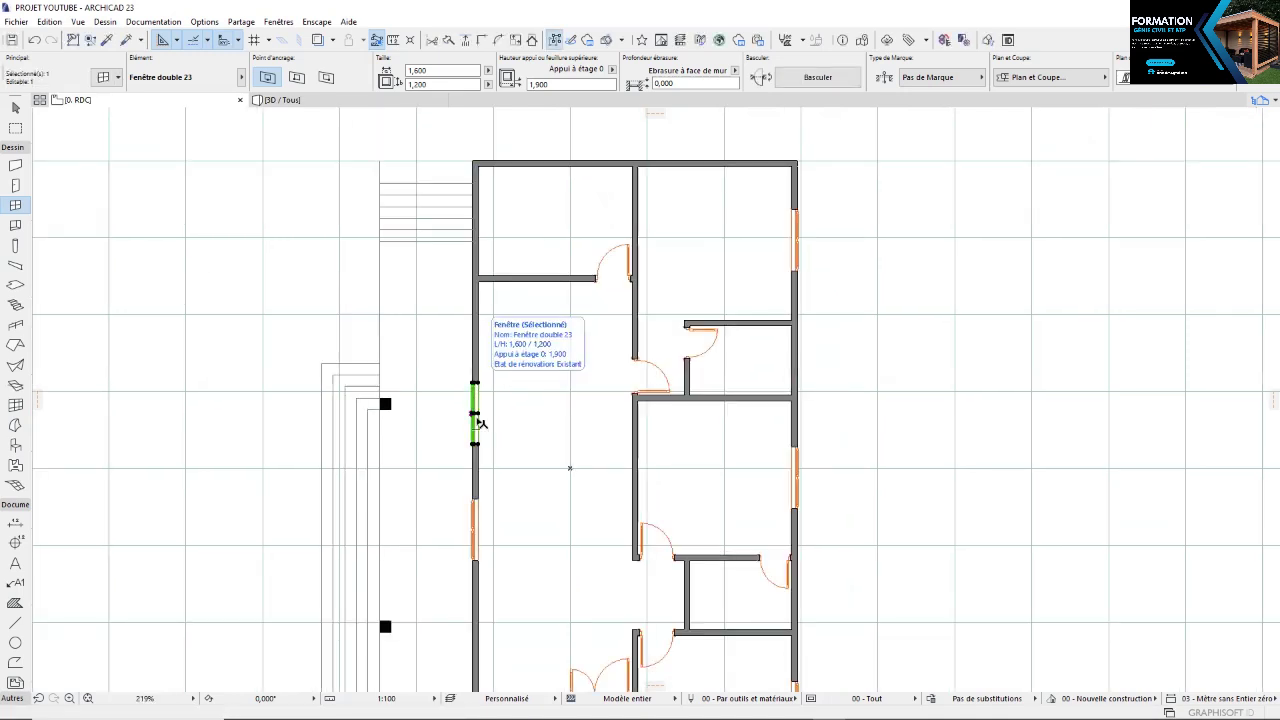
{"action": "scroll", "coordinate": [478, 420], "scroll_direction": "up", "scroll_amount": 3}
{"action": "key", "text": "ctrl+d"}
{"action": "scroll", "coordinate": [482, 375], "scroll_direction": "down", "scroll_amount": 3}
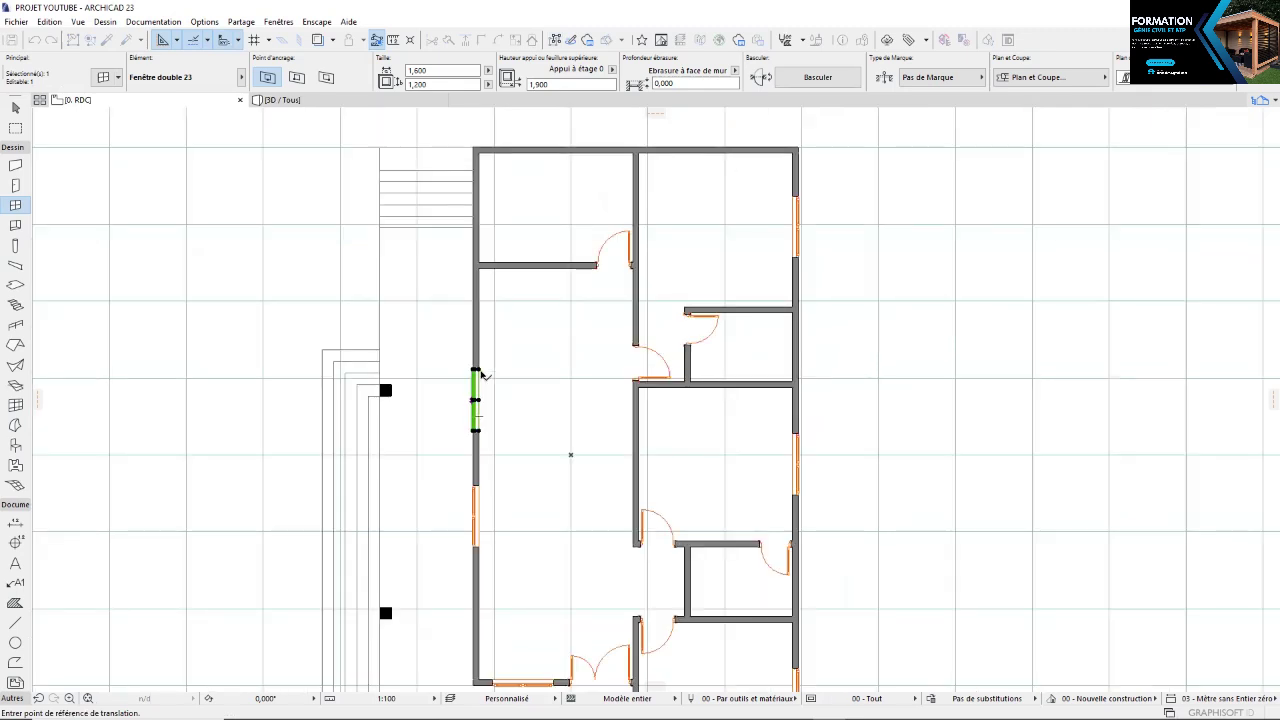
{"action": "scroll", "coordinate": [480, 372], "scroll_direction": "up", "scroll_amount": 2}
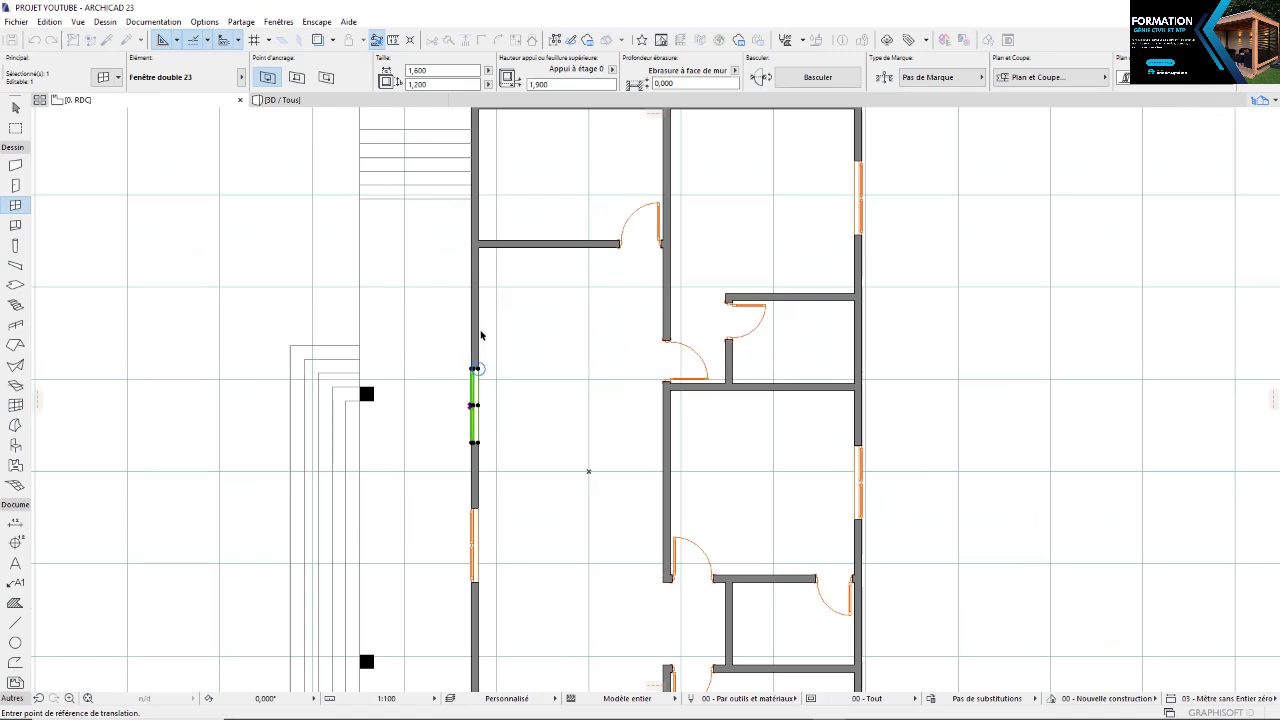
{"action": "left_click", "coordinate": [476, 369]}
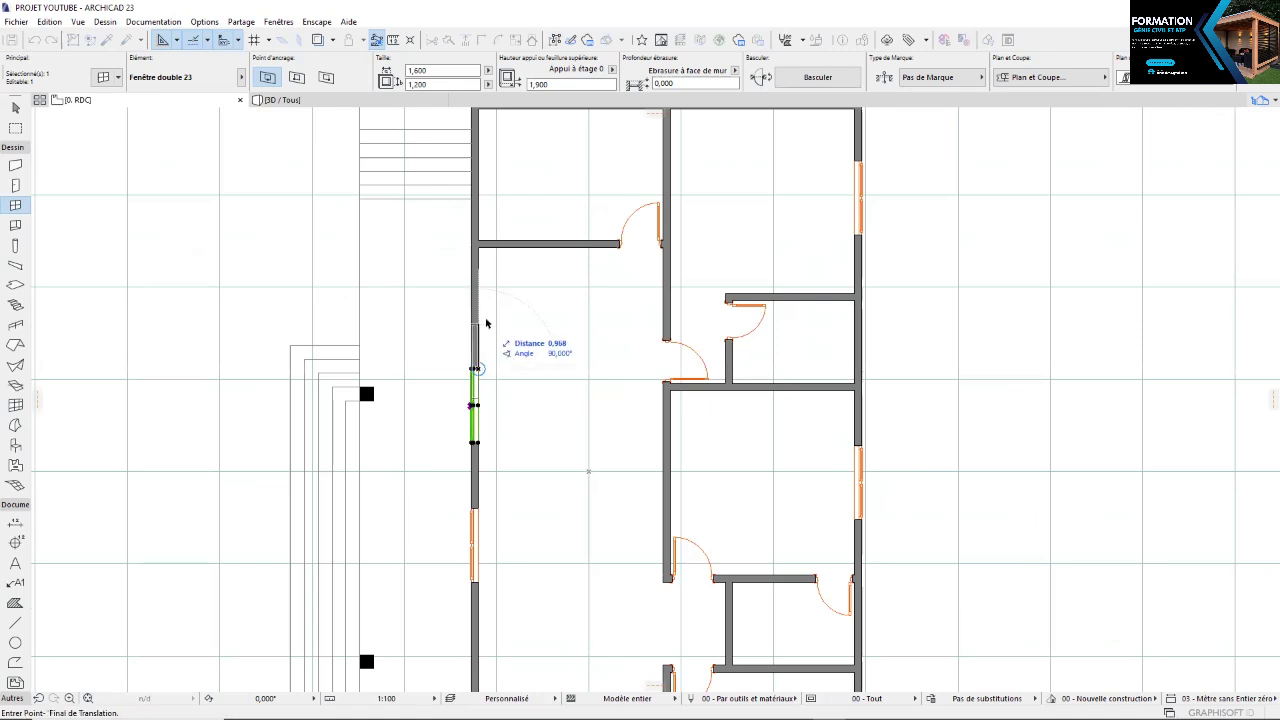
{"action": "left_click", "coordinate": [485, 329]}
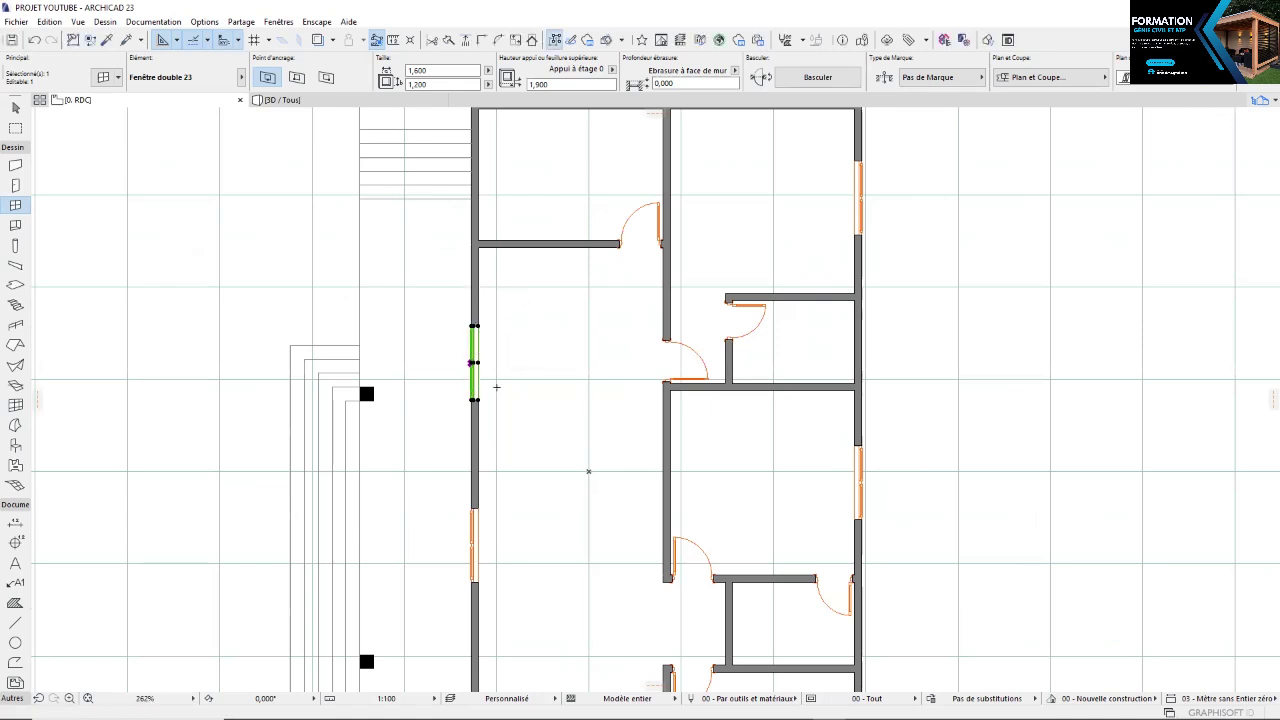
Select the large room's three double windows together and set their width to 2,000
{"action": "scroll", "coordinate": [496, 385], "scroll_direction": "up", "scroll_amount": 1}
{"action": "scroll", "coordinate": [538, 545], "scroll_direction": "down", "scroll_amount": 4}
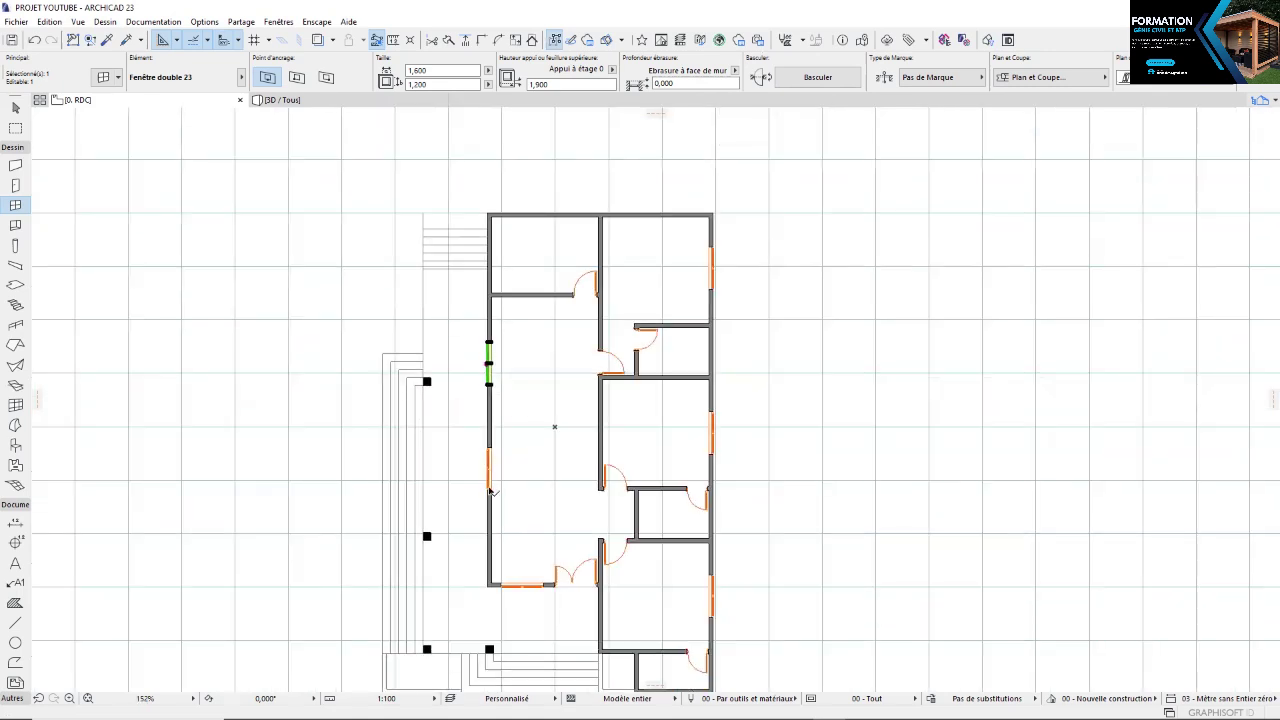
{"action": "left_click", "coordinate": [490, 489], "text": "shift"}
{"action": "left_click", "coordinate": [504, 588], "text": "shift"}
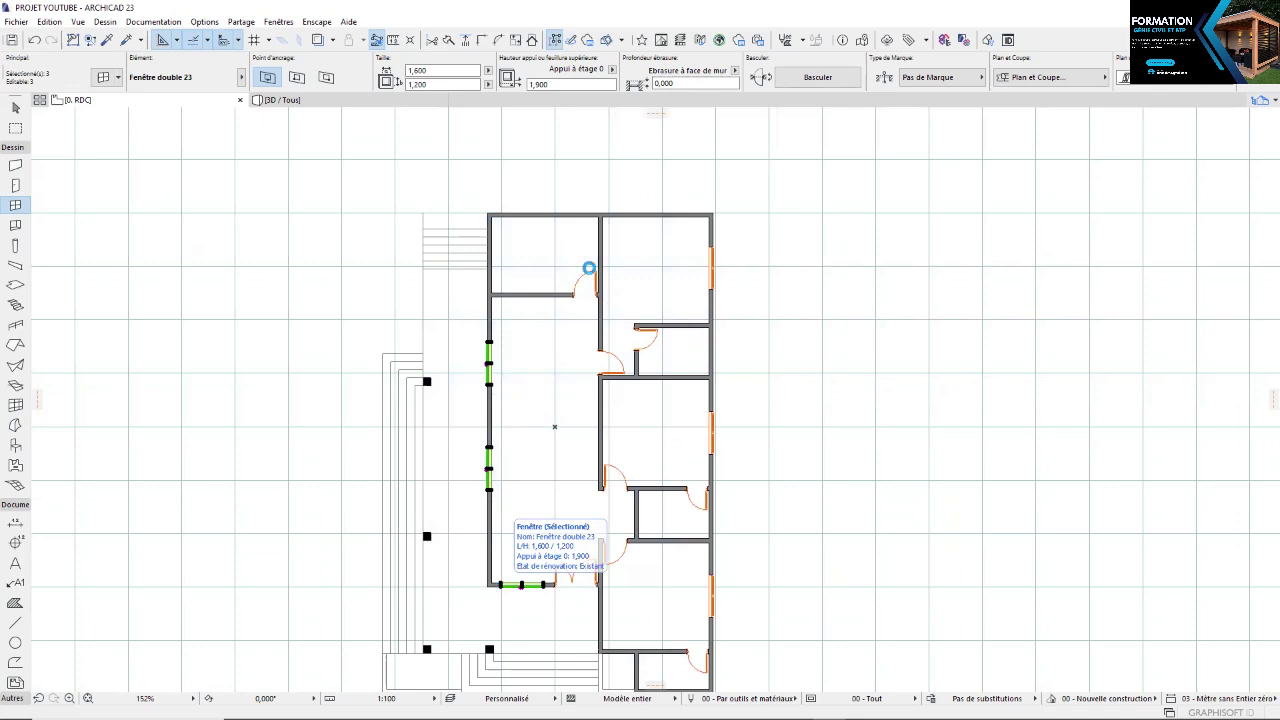
{"action": "key", "text": "ctrl+t"}
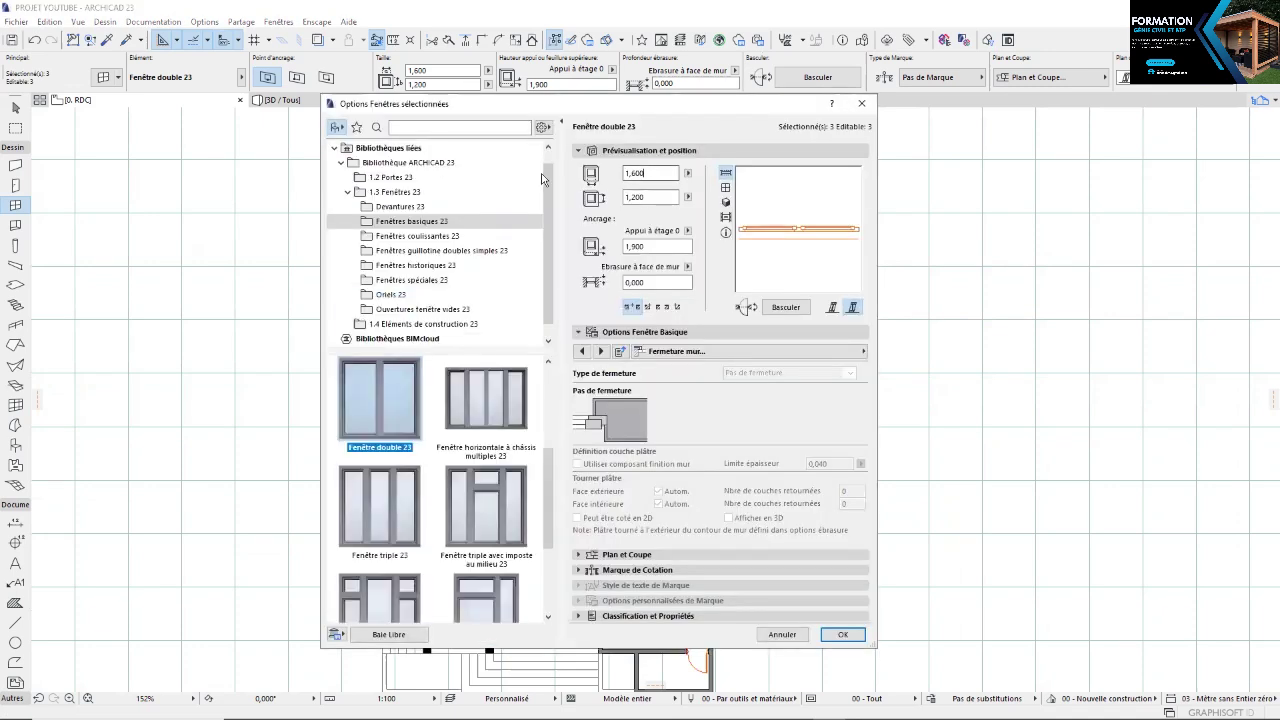
{"action": "type", "text": "2"}
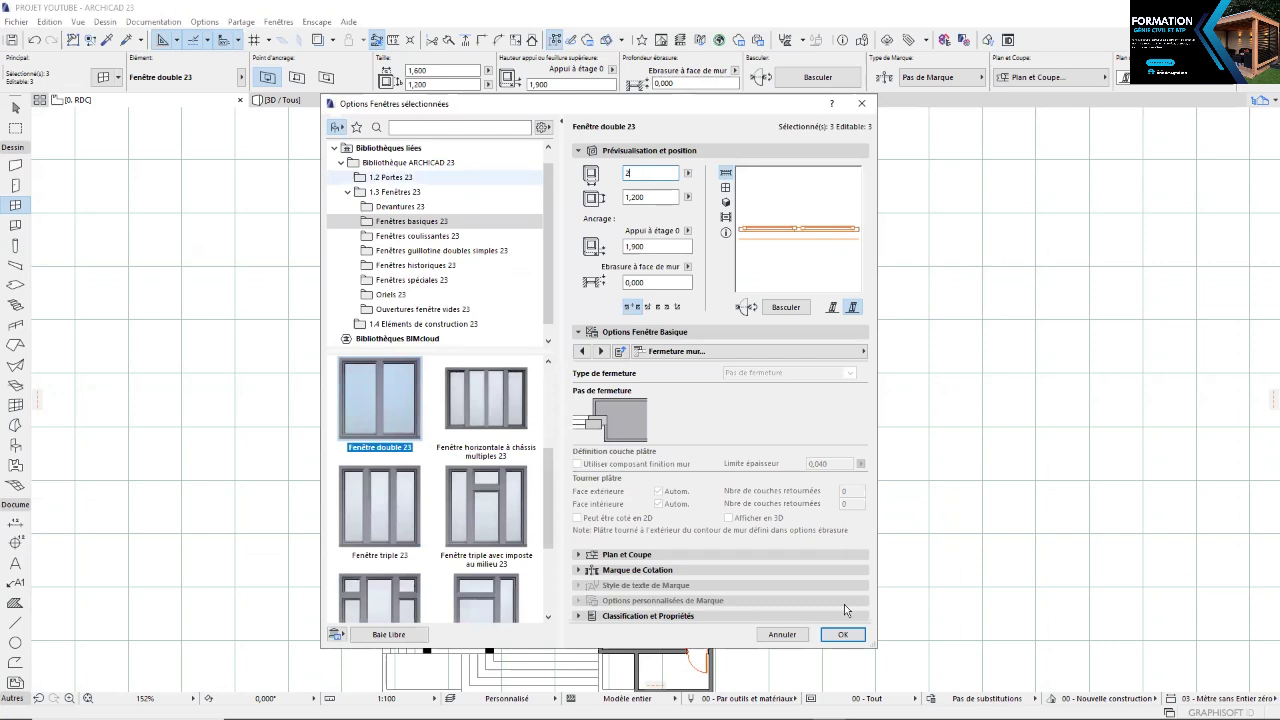
{"action": "left_click", "coordinate": [845, 634]}
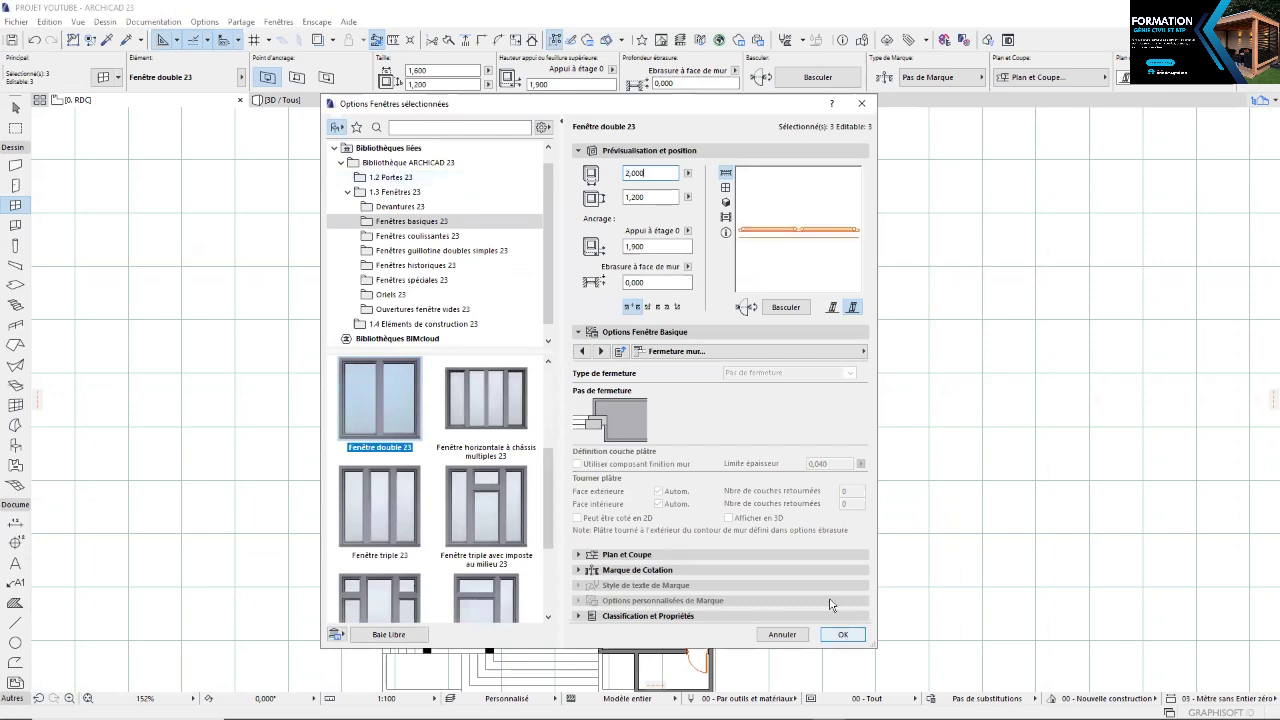
Set the three selected windows' height to 1,700 and their sill height relative to storey 0 to 1,500, and apply the settings
{"action": "left_click", "coordinate": [637, 197]}
{"action": "key", "text": "BackSpace"}
{"action": "type", "text": "5"}
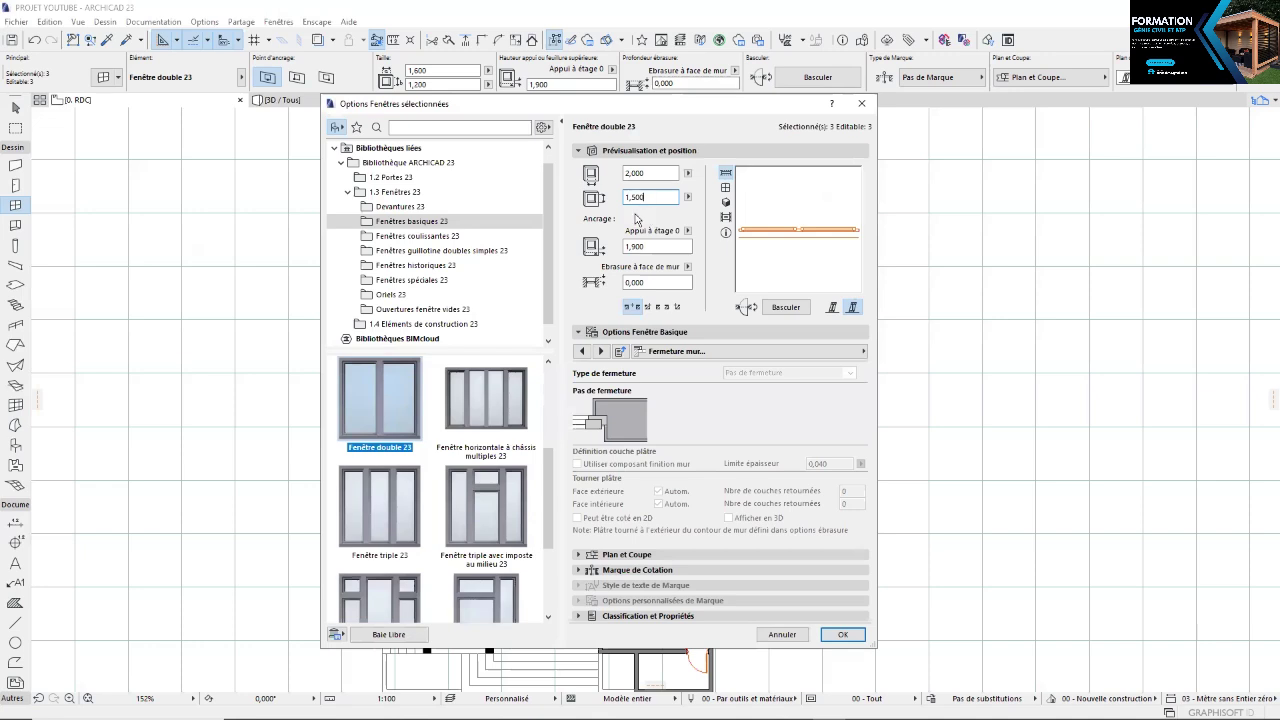
{"action": "left_click", "coordinate": [638, 246]}
{"action": "left_click", "coordinate": [636, 197]}
{"action": "key", "text": "BackSpace"}
{"action": "type", "text": "7"}
{"action": "left_click", "coordinate": [636, 246]}
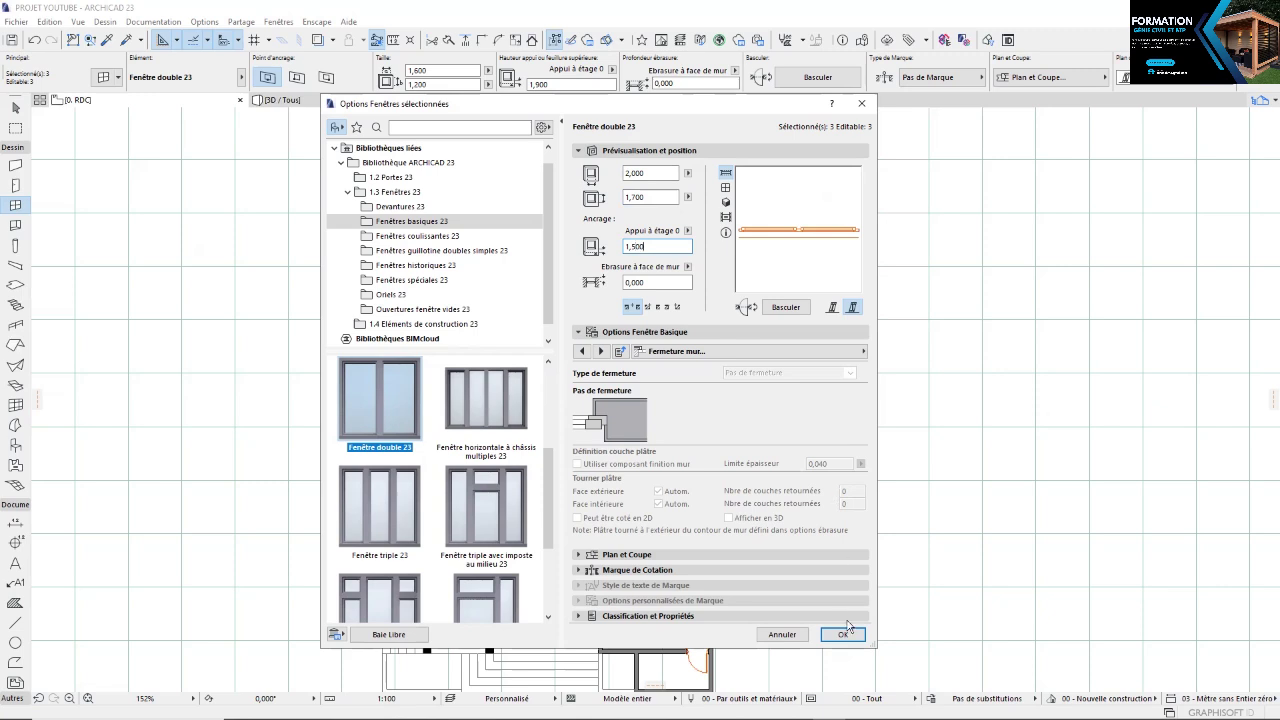
{"action": "left_click", "coordinate": [782, 634]}
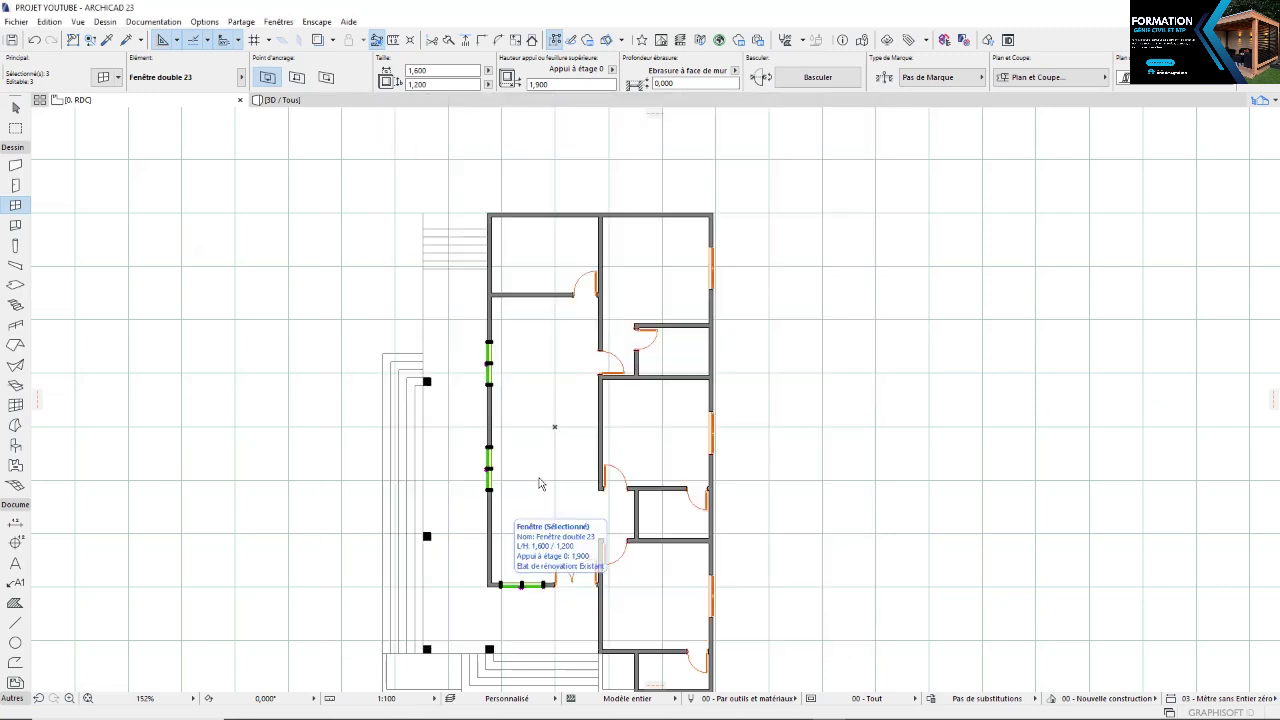
{"action": "key", "text": "Escape"}
Move the widened terrace-side window nearer the double door along its wall so its lower edge aligns with the opposite partition's end
{"action": "scroll", "coordinate": [538, 599], "scroll_direction": "up", "scroll_amount": 4}
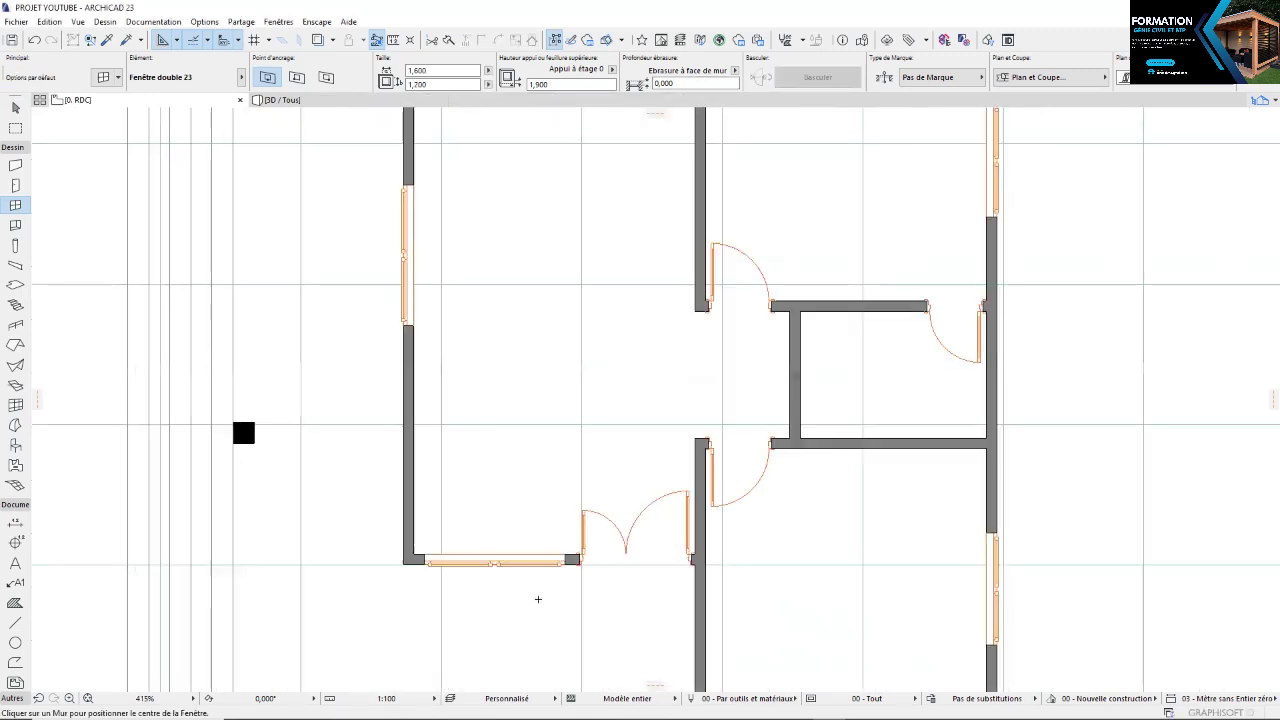
{"action": "scroll", "coordinate": [538, 599], "scroll_direction": "up", "scroll_amount": 1}
{"action": "scroll", "coordinate": [431, 315], "scroll_direction": "down", "scroll_amount": 3}
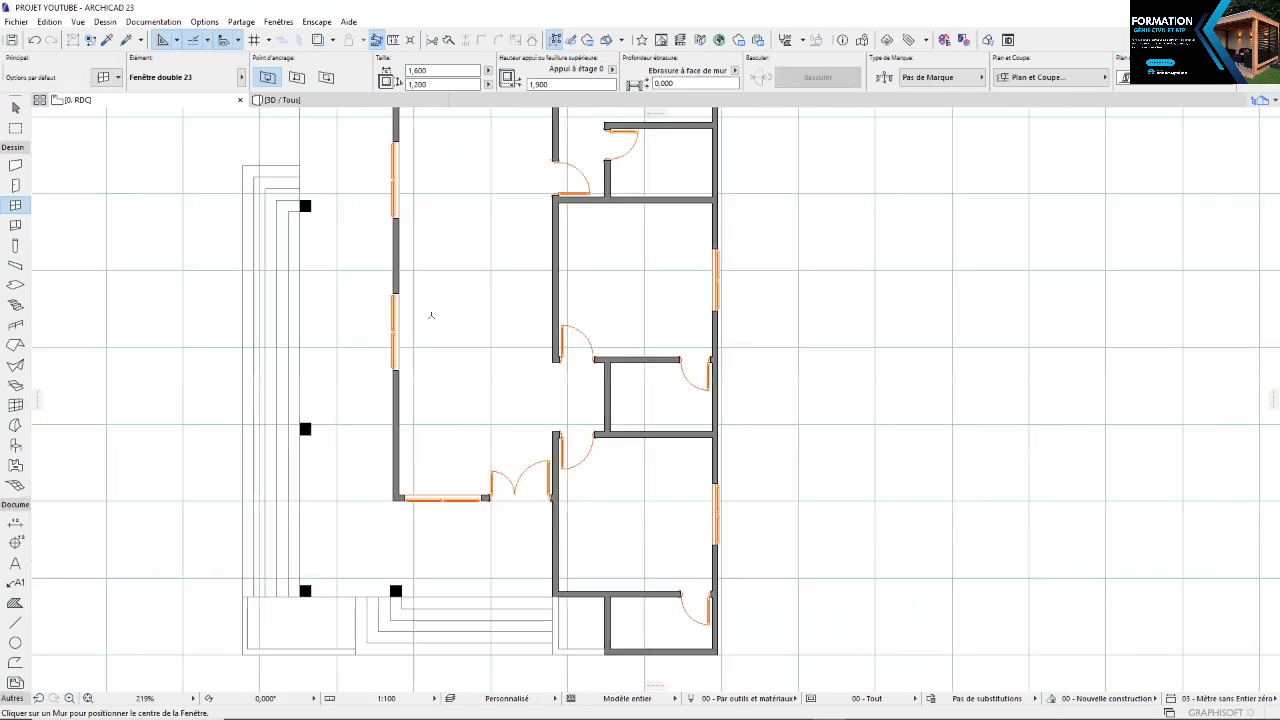
{"action": "scroll", "coordinate": [431, 500], "scroll_direction": "down", "scroll_amount": 3}
{"action": "scroll", "coordinate": [418, 424], "scroll_direction": "up", "scroll_amount": 3}
{"action": "left_click", "coordinate": [411, 461], "text": "shift"}
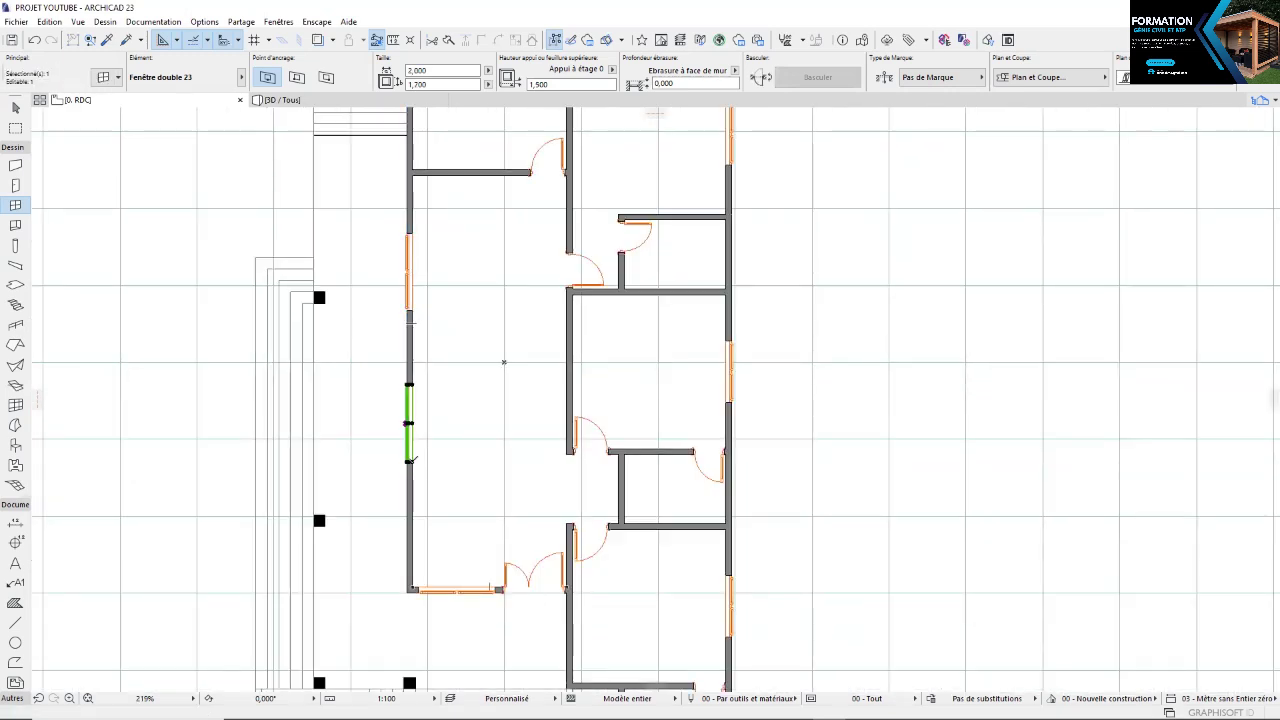
{"action": "key", "text": "ctrl+d"}
{"action": "left_click", "coordinate": [411, 461]}
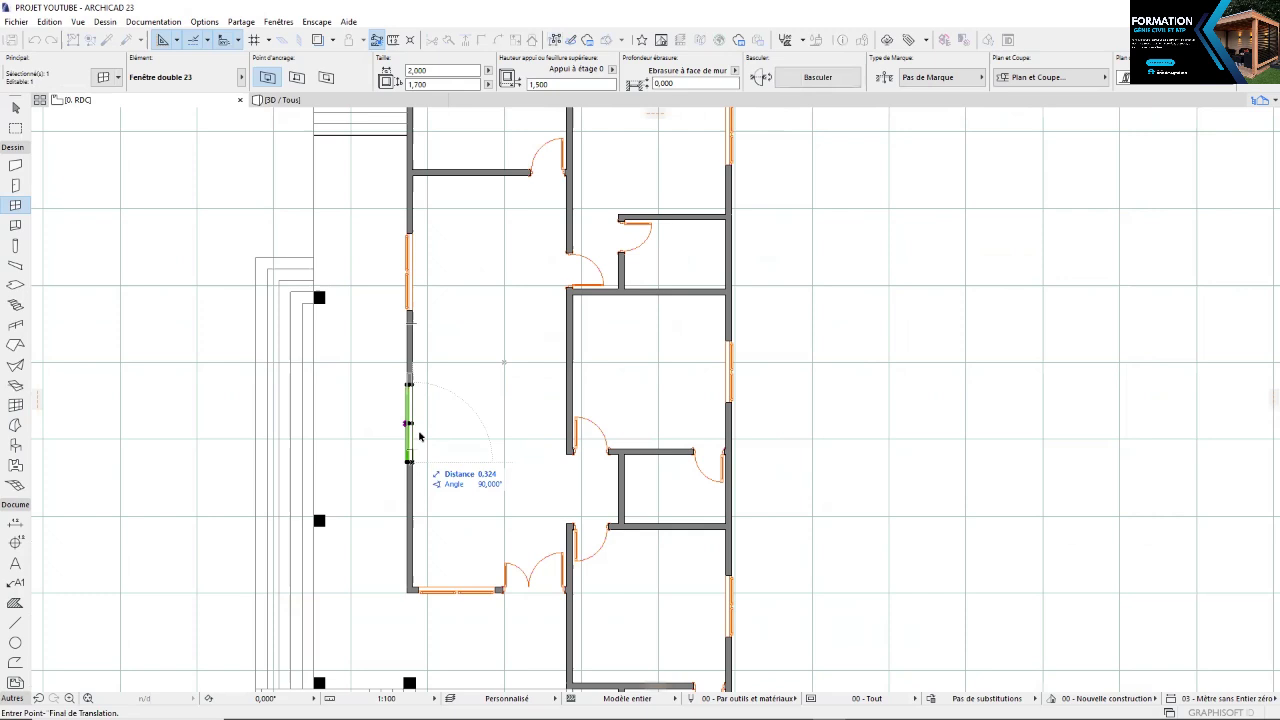
{"action": "left_click", "coordinate": [571, 458]}
{"action": "key", "text": "Escape"}
{"action": "scroll", "coordinate": [446, 499], "scroll_direction": "down", "scroll_amount": 2}
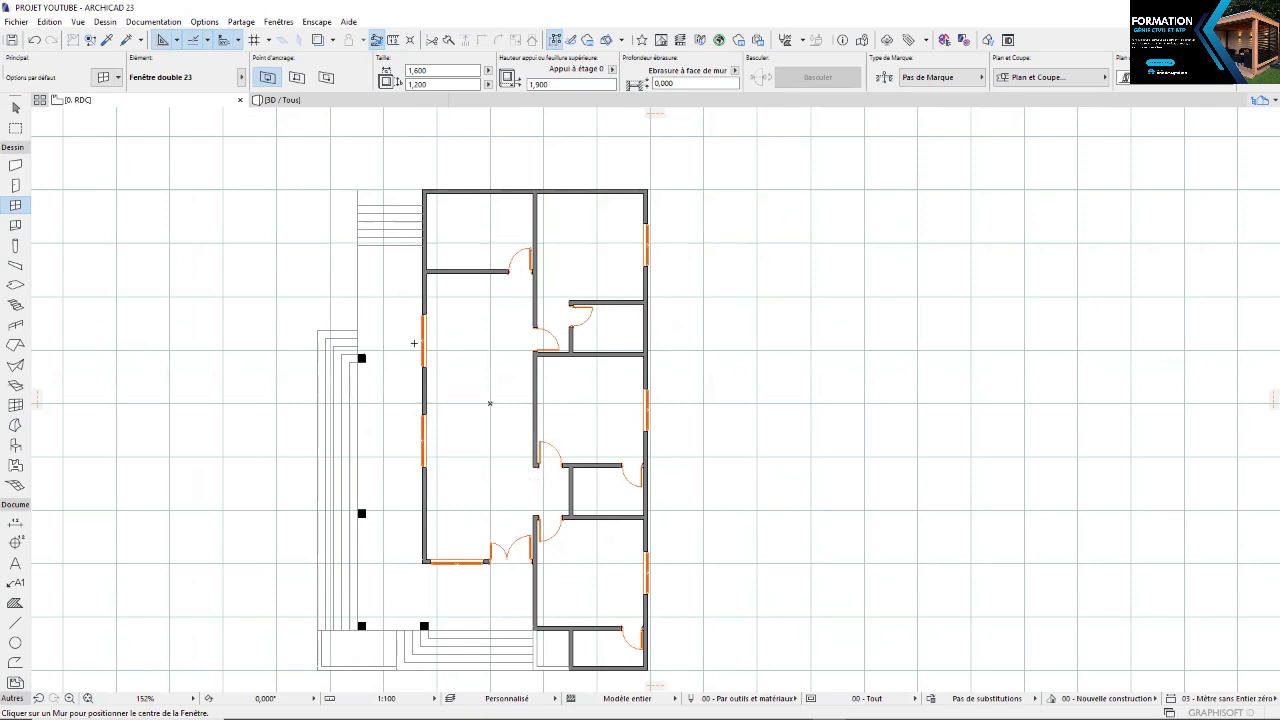
Move the terrace-side window nearer the double door level with the middle bedroom's window, and delete the other window in that wall
{"action": "scroll", "coordinate": [425, 440], "scroll_direction": "up", "scroll_amount": 1}
{"action": "scroll", "coordinate": [400, 455], "scroll_direction": "up", "scroll_amount": 2}
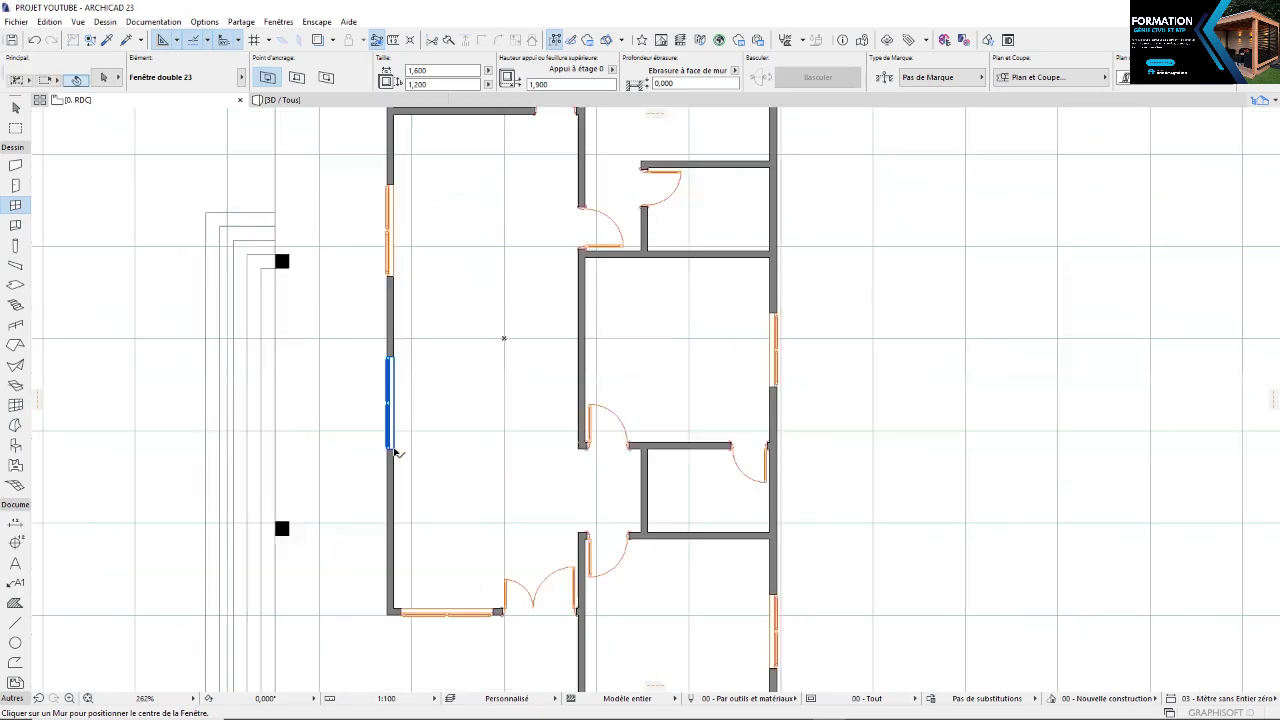
{"action": "left_click", "coordinate": [390, 403]}
{"action": "left_click", "coordinate": [393, 403]}
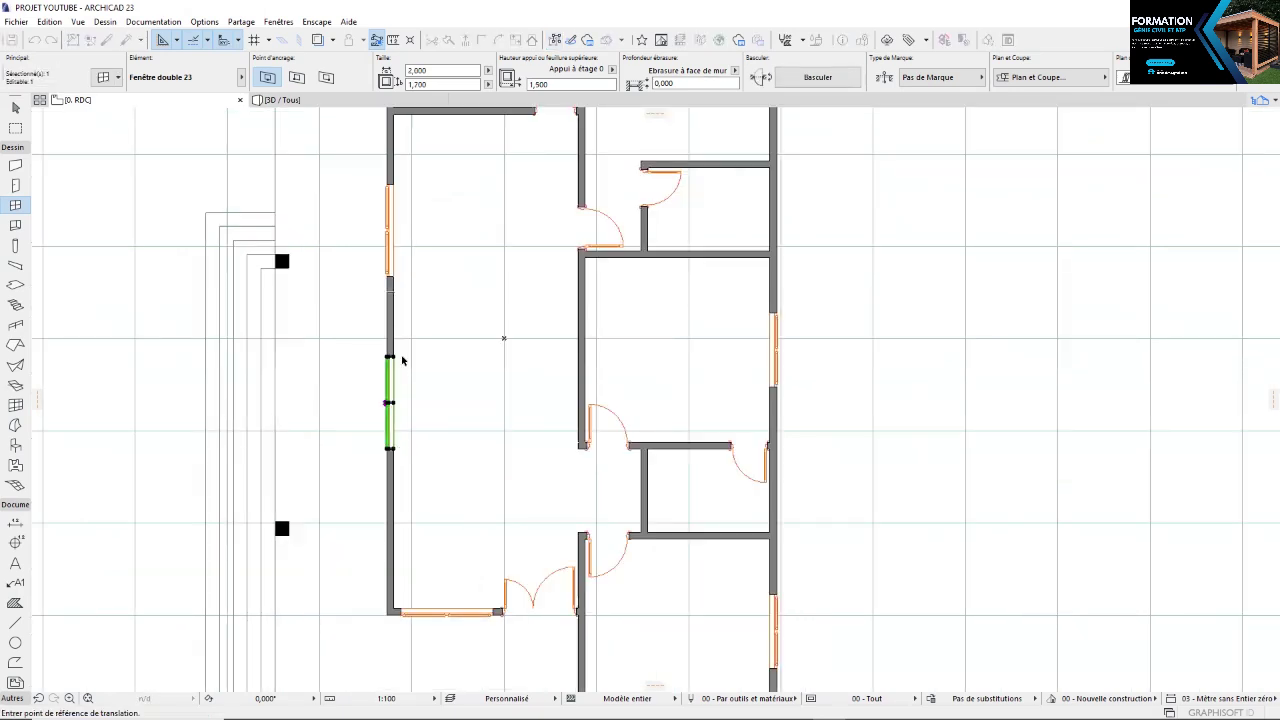
{"action": "left_click", "coordinate": [608, 351]}
{"action": "key", "text": "Escape"}
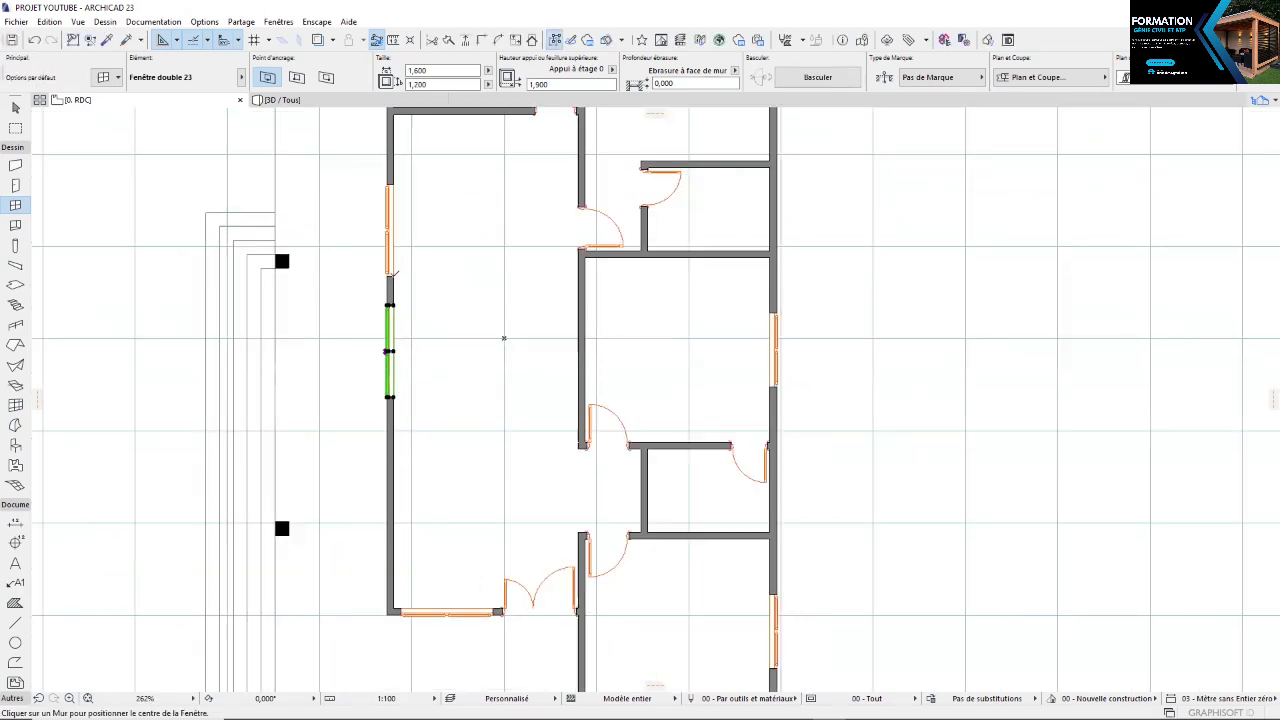
{"action": "left_click", "coordinate": [393, 275], "text": "shift"}
{"action": "key", "text": "Delete"}
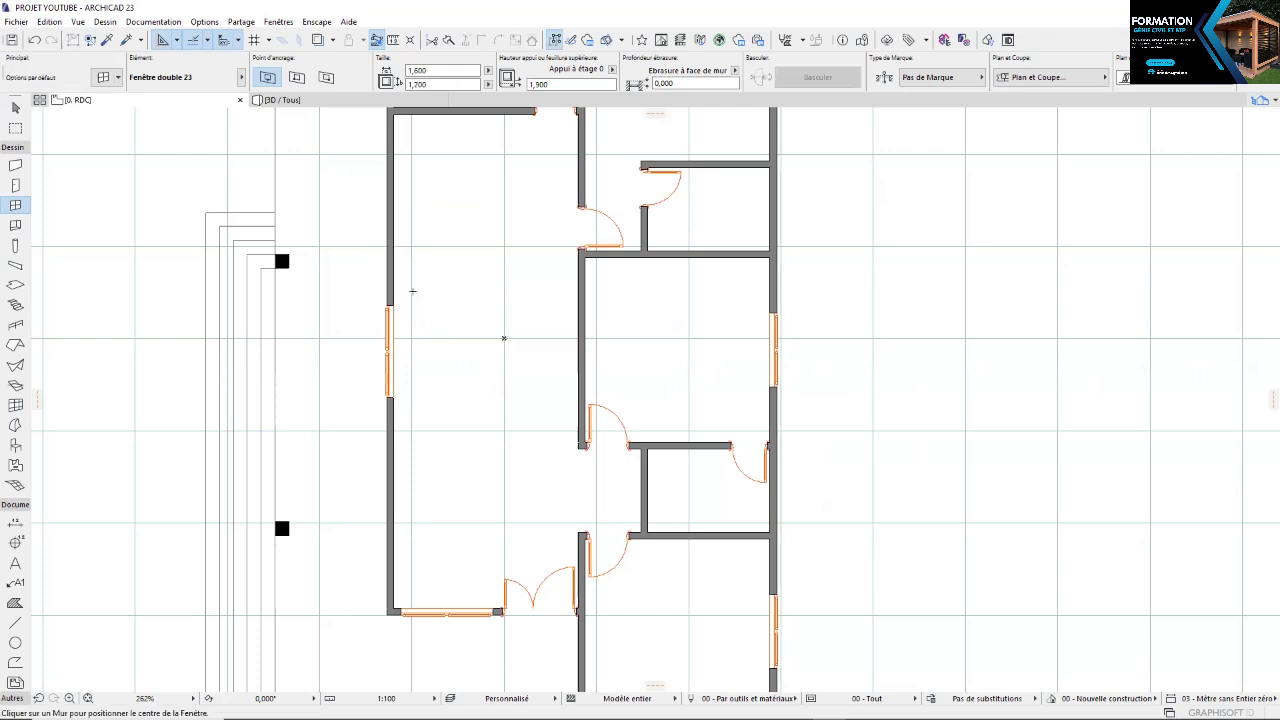
Copy the 0,900 x 2,200 metal door's settings and place one in the terrace-side wall beside the small room's partition, opening inward
{"action": "scroll", "coordinate": [410, 285], "scroll_direction": "down", "scroll_amount": 4}
{"action": "scroll", "coordinate": [405, 207], "scroll_direction": "up", "scroll_amount": 3}
{"action": "scroll", "coordinate": [407, 207], "scroll_direction": "up", "scroll_amount": 1}
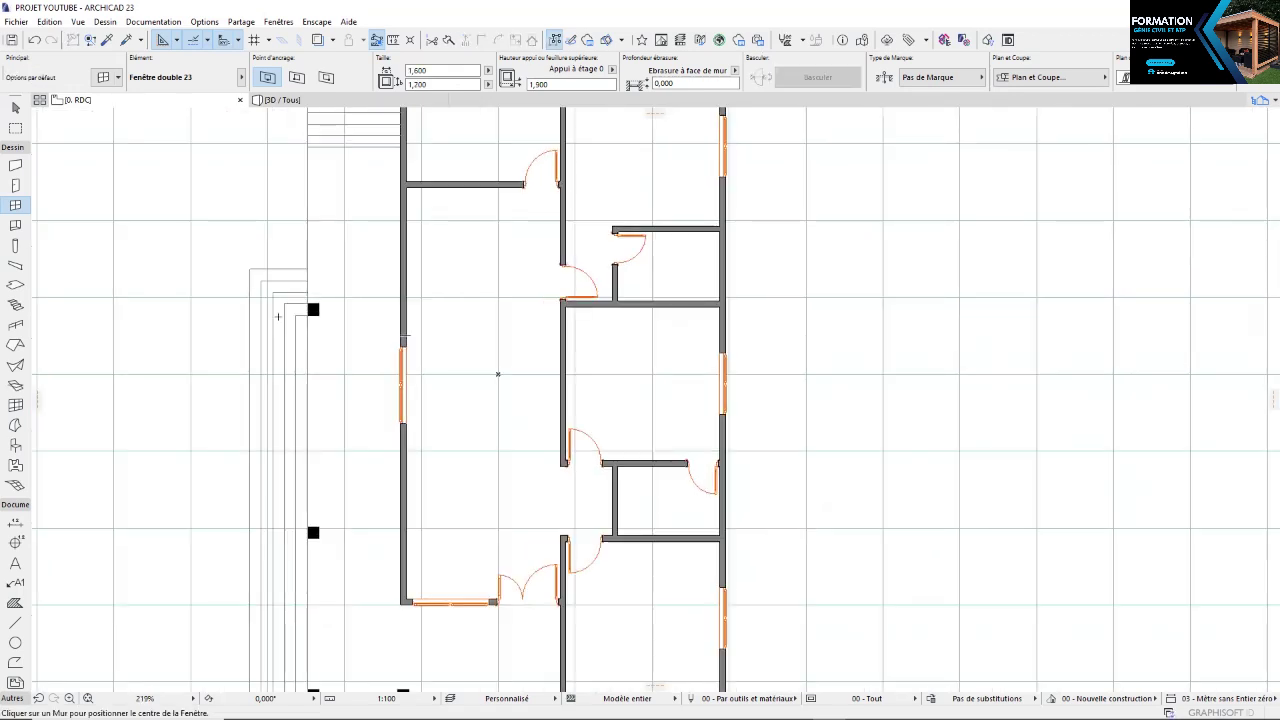
{"action": "key", "text": "alt"}
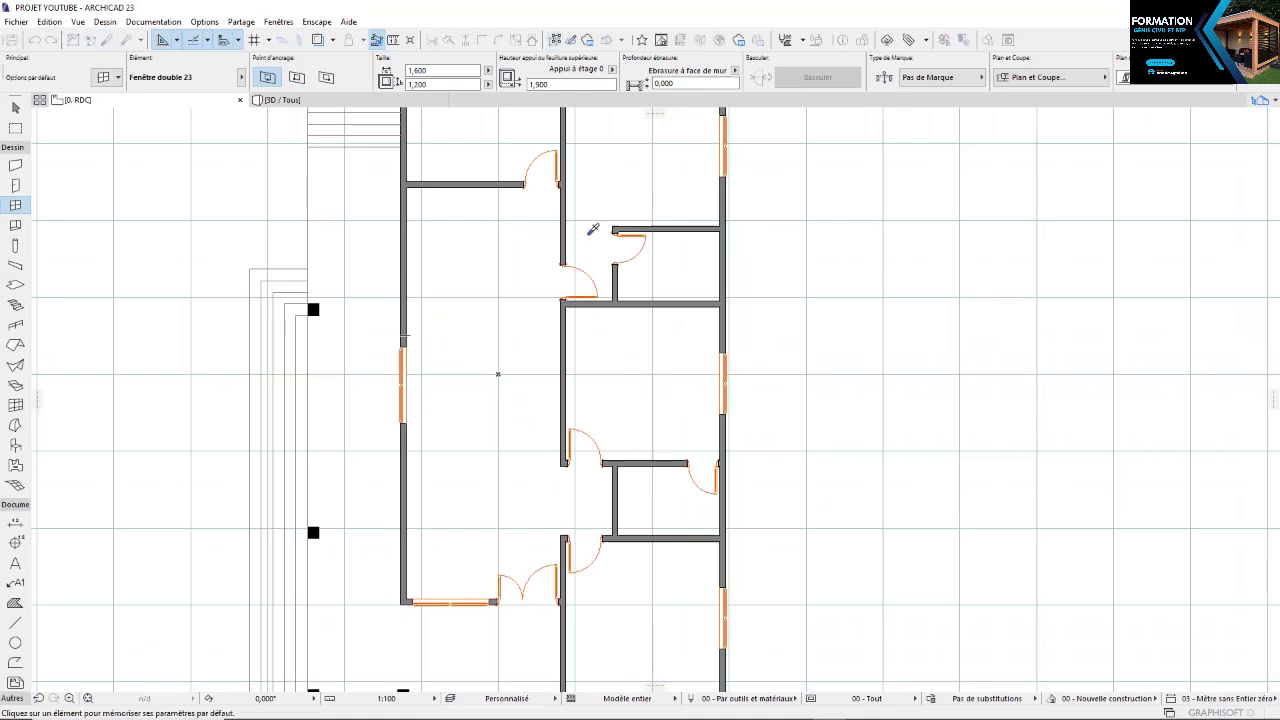
{"action": "left_click", "coordinate": [598, 295], "text": "alt"}
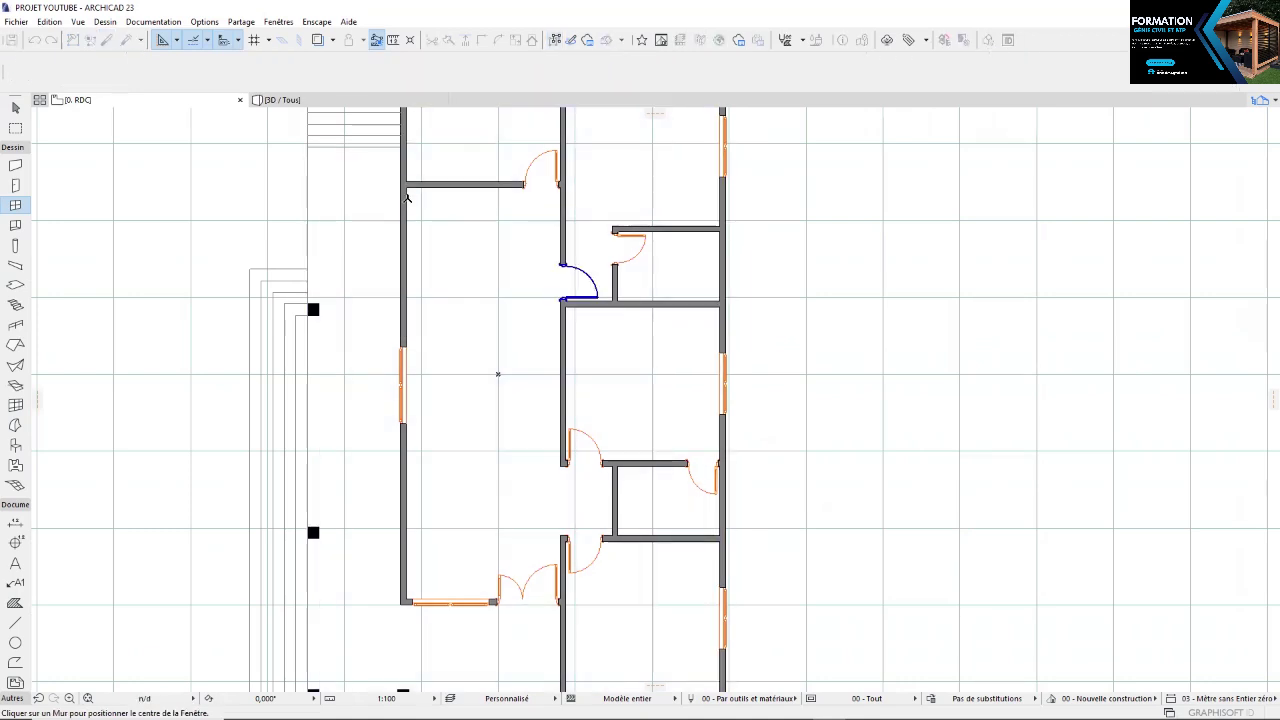
{"action": "scroll", "coordinate": [408, 320], "scroll_direction": "up", "scroll_amount": 3}
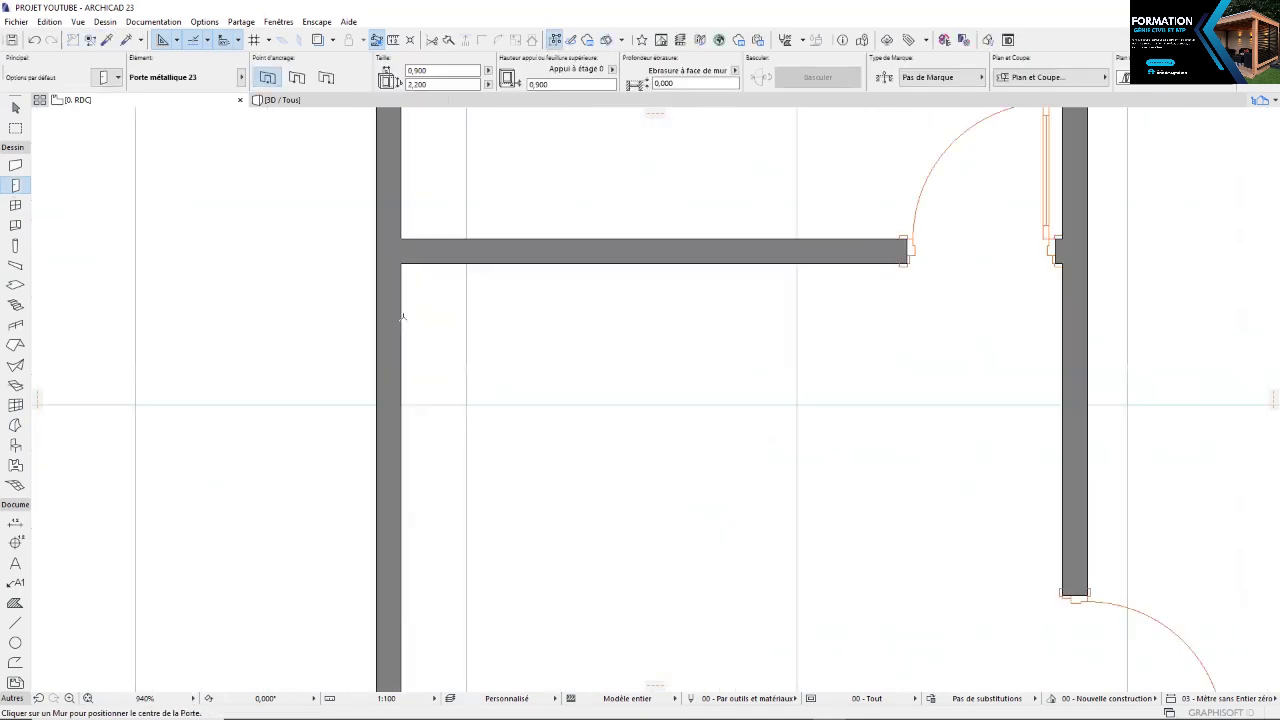
{"action": "scroll", "coordinate": [406, 320], "scroll_direction": "up", "scroll_amount": 3}
{"action": "left_click", "coordinate": [404, 341]}
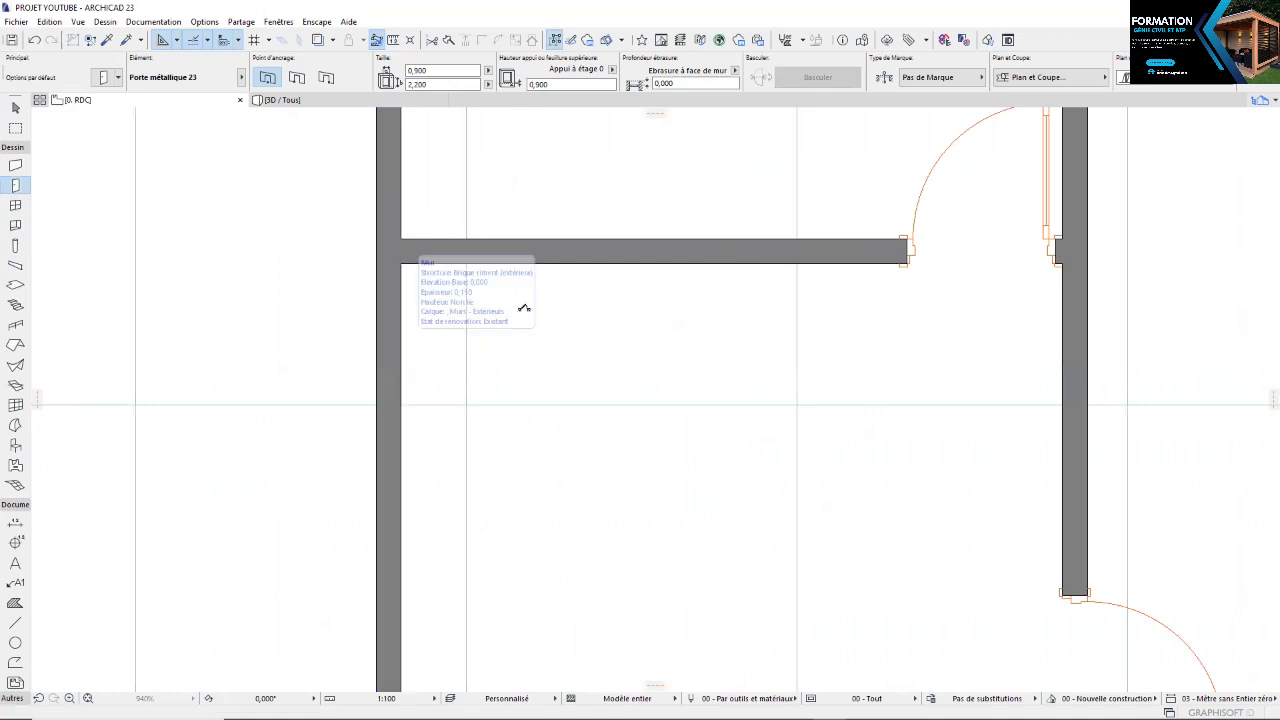
{"action": "scroll", "coordinate": [372, 268], "scroll_direction": "up", "scroll_amount": 2}
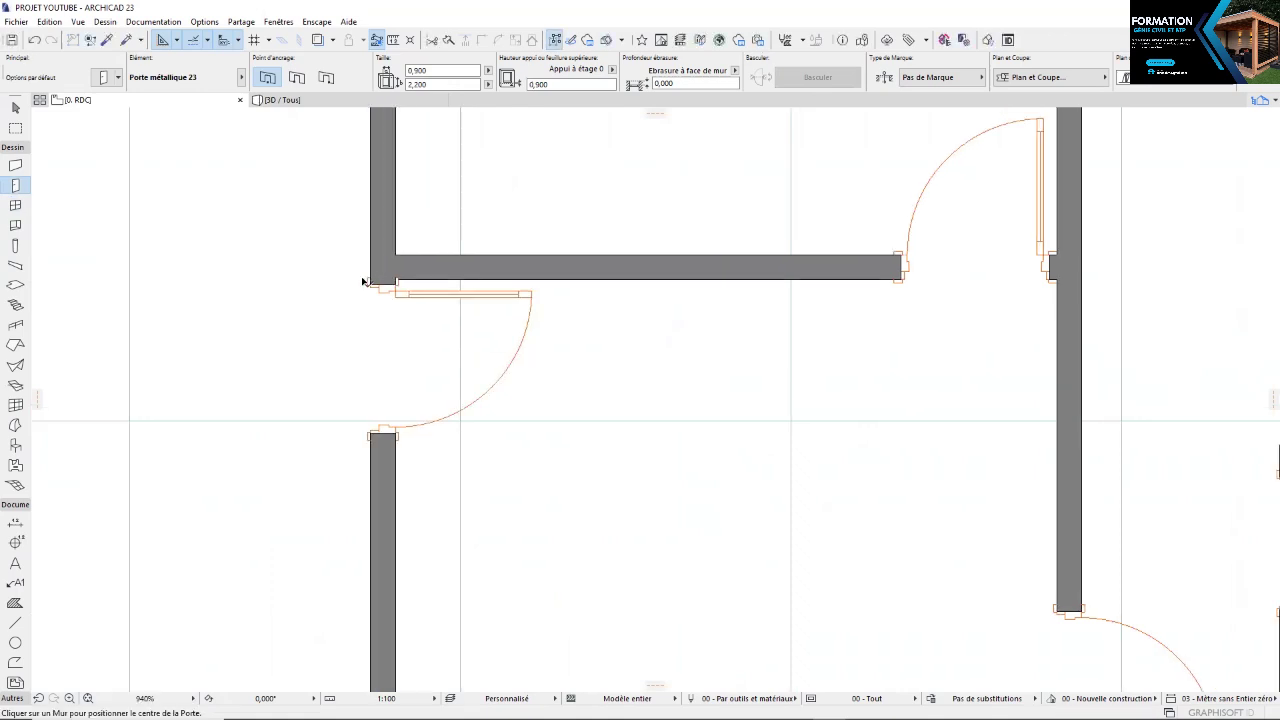
Move the new terrace-side door along its wall so the outer edge of its frame is flush with the small room's partition face
{"action": "left_click", "coordinate": [370, 270], "text": "shift"}
{"action": "scroll", "coordinate": [367, 277], "scroll_direction": "up", "scroll_amount": 2}
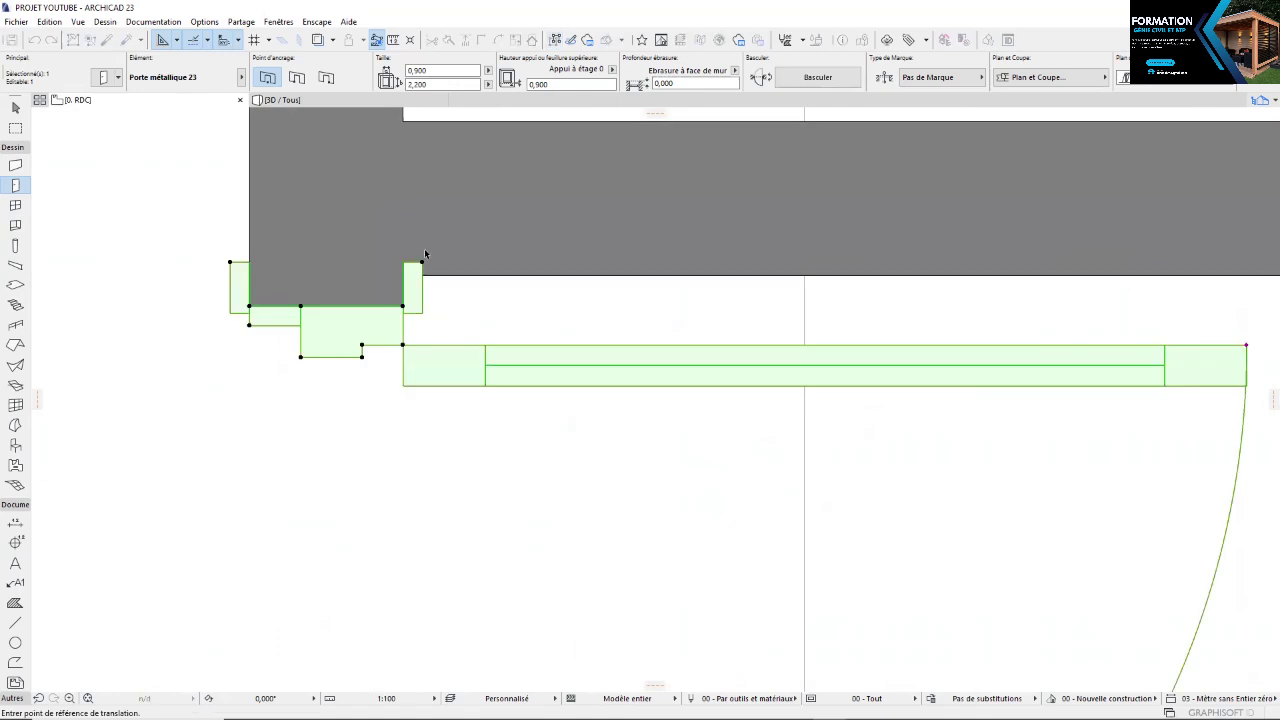
{"action": "scroll", "coordinate": [421, 270], "scroll_direction": "up", "scroll_amount": 2}
{"action": "left_click", "coordinate": [435, 270]}
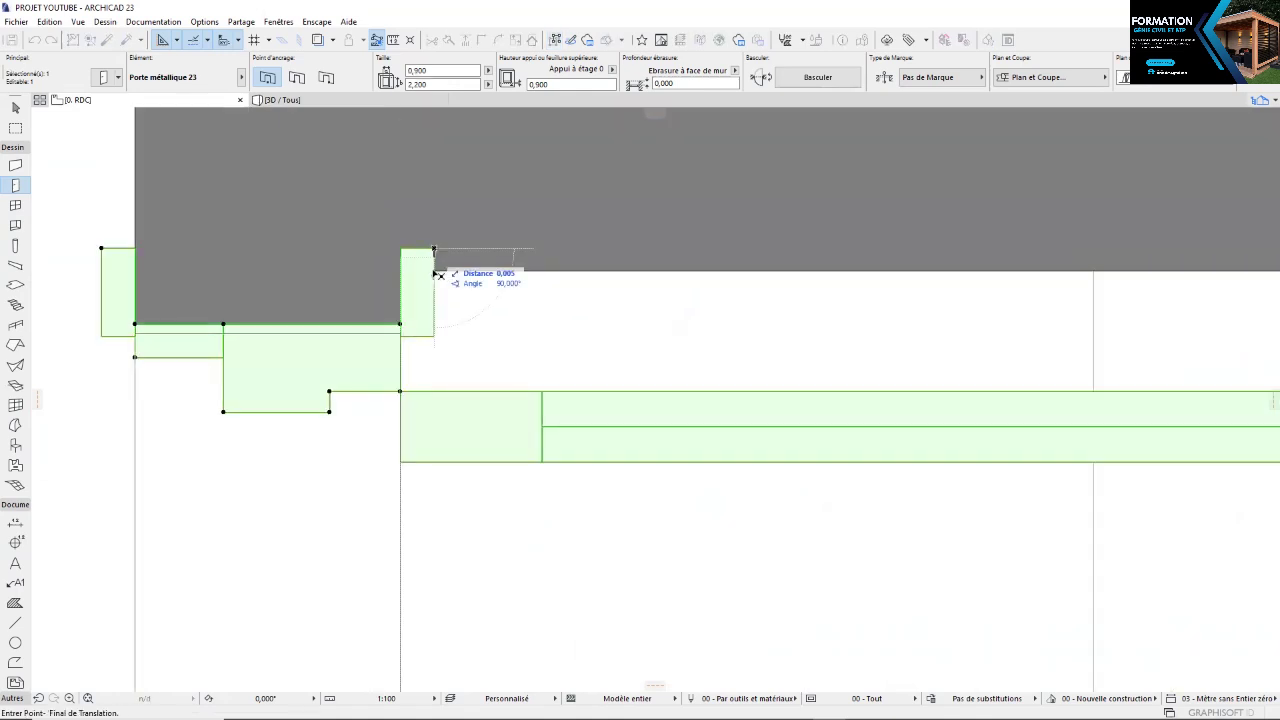
{"action": "left_click", "coordinate": [437, 272]}
{"action": "key", "text": "Escape"}
{"action": "scroll", "coordinate": [483, 310], "scroll_direction": "down", "scroll_amount": 2}
{"action": "scroll", "coordinate": [483, 310], "scroll_direction": "down", "scroll_amount": 5}
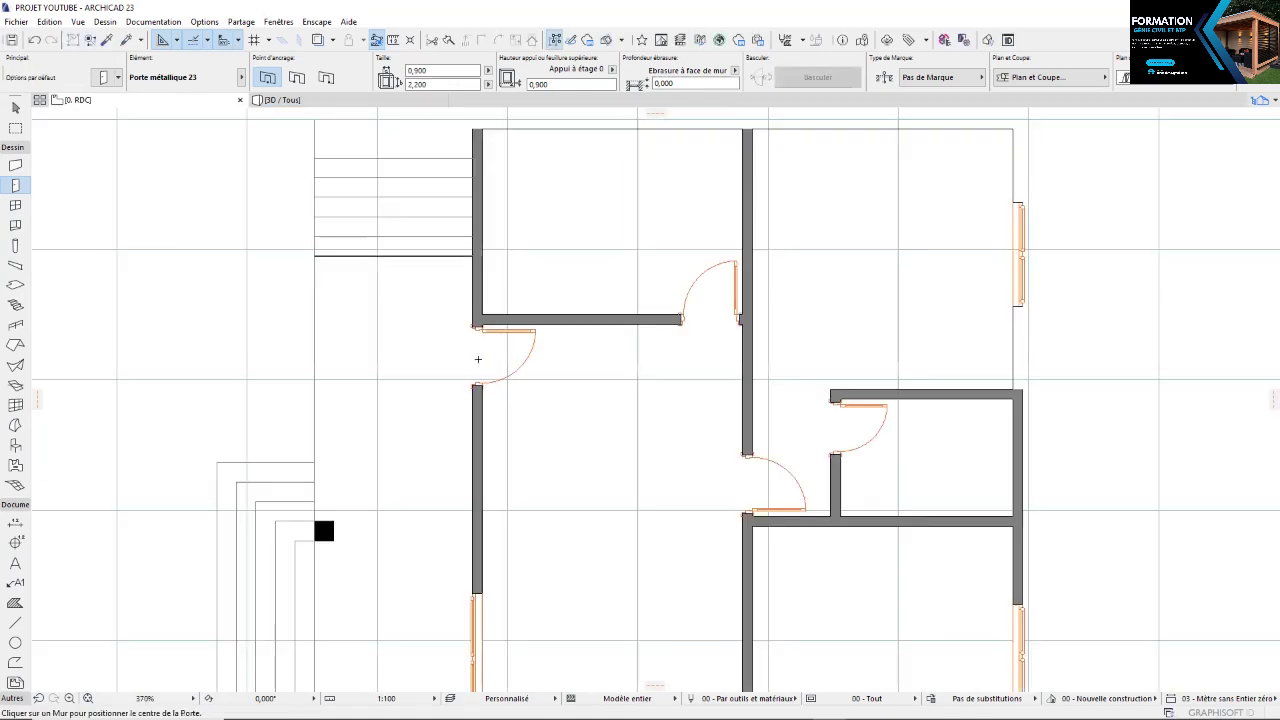
{"action": "scroll", "coordinate": [578, 343], "scroll_direction": "down", "scroll_amount": 3}
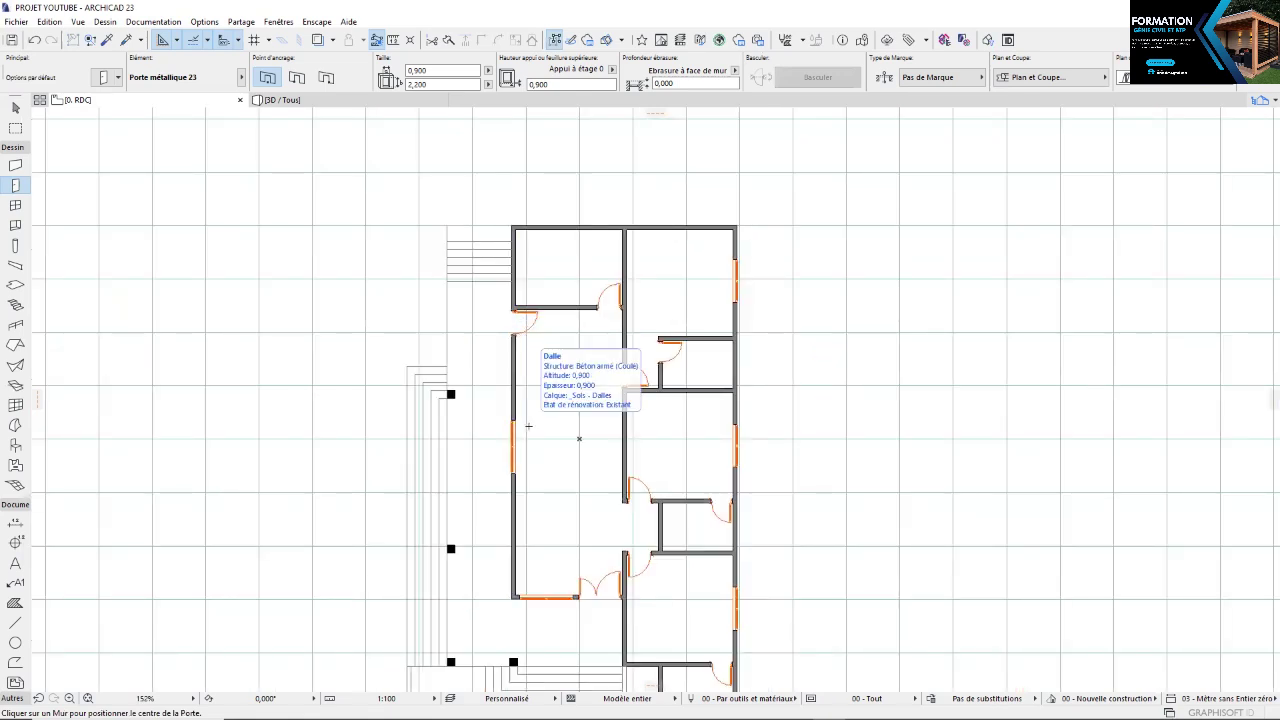
{"action": "scroll", "coordinate": [534, 242], "scroll_direction": "up", "scroll_amount": 5}
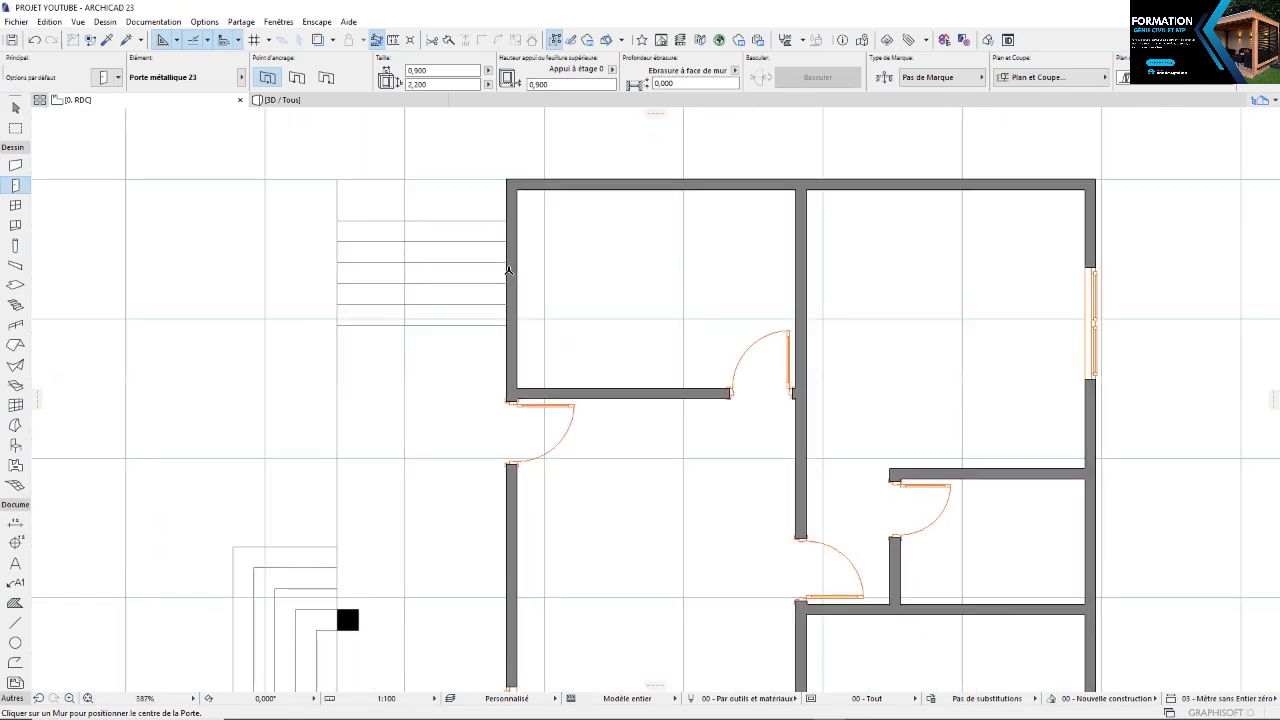
{"action": "scroll", "coordinate": [508, 270], "scroll_direction": "up", "scroll_amount": 2}
{"action": "scroll", "coordinate": [508, 270], "scroll_direction": "down", "scroll_amount": 2}
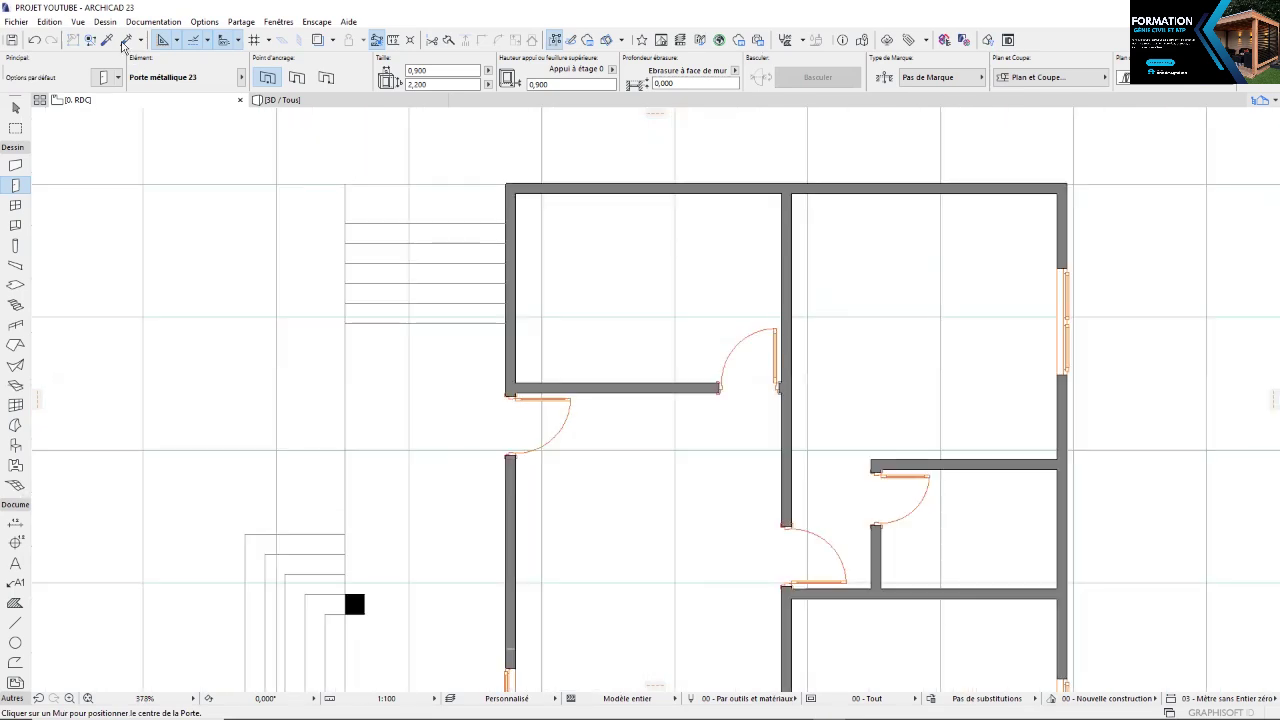
Copy the 1,600 x 1,200 double window's settings and place one in the small corner room's wall facing the terrace steps
{"action": "left_click", "coordinate": [1066, 260], "text": "alt"}
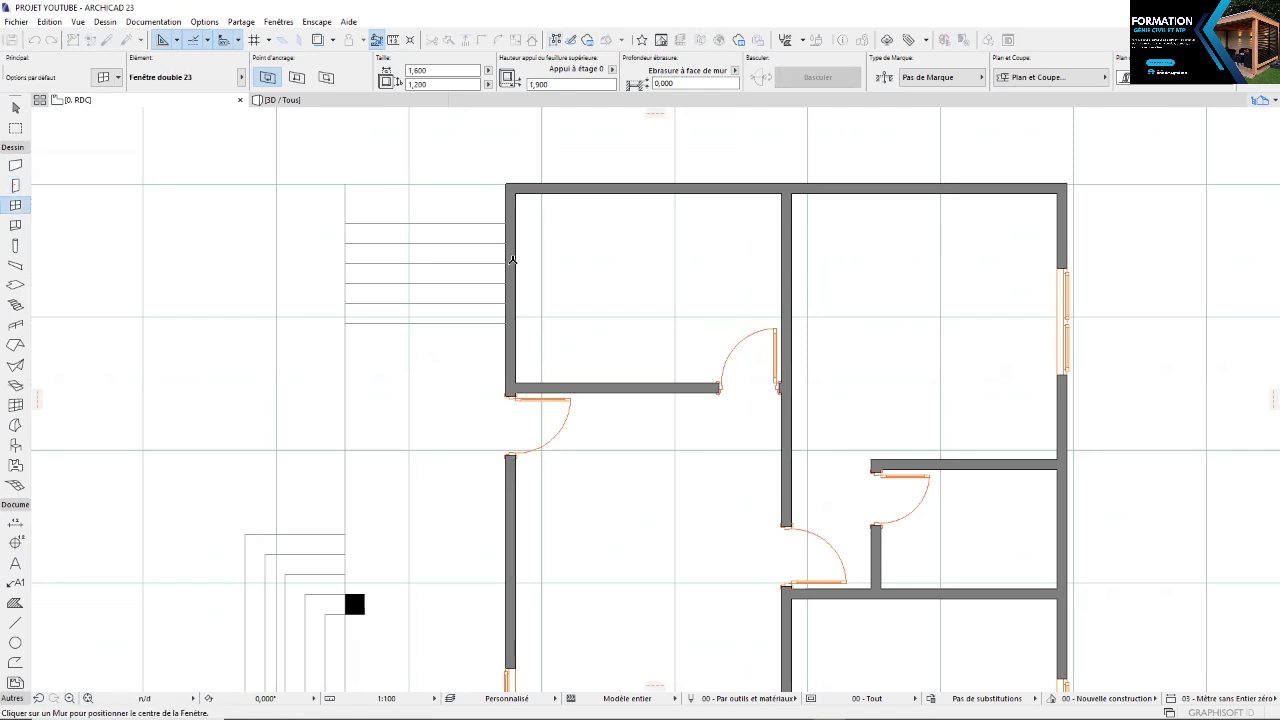
{"action": "left_click", "coordinate": [512, 260]}
{"action": "left_click", "coordinate": [594, 217]}
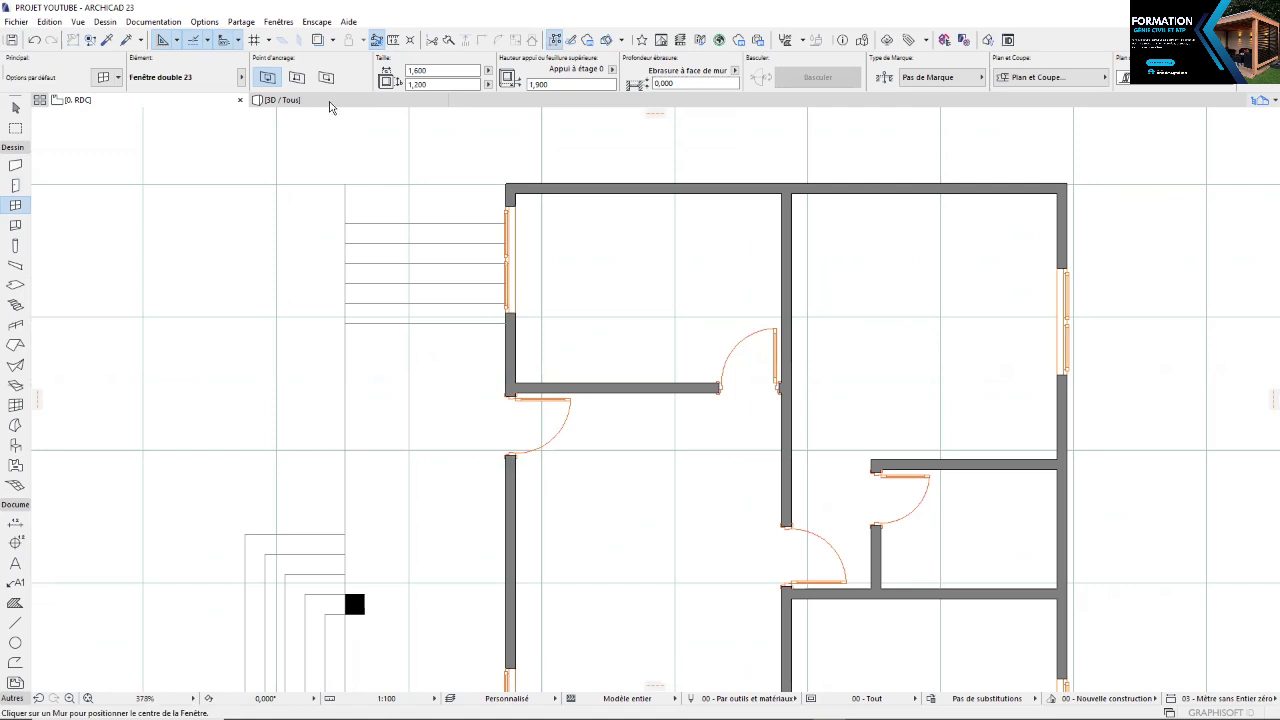
Examine the window and double door on the terrace façade and the row of bedroom windows in the 3D model
{"action": "key", "text": "F3"}
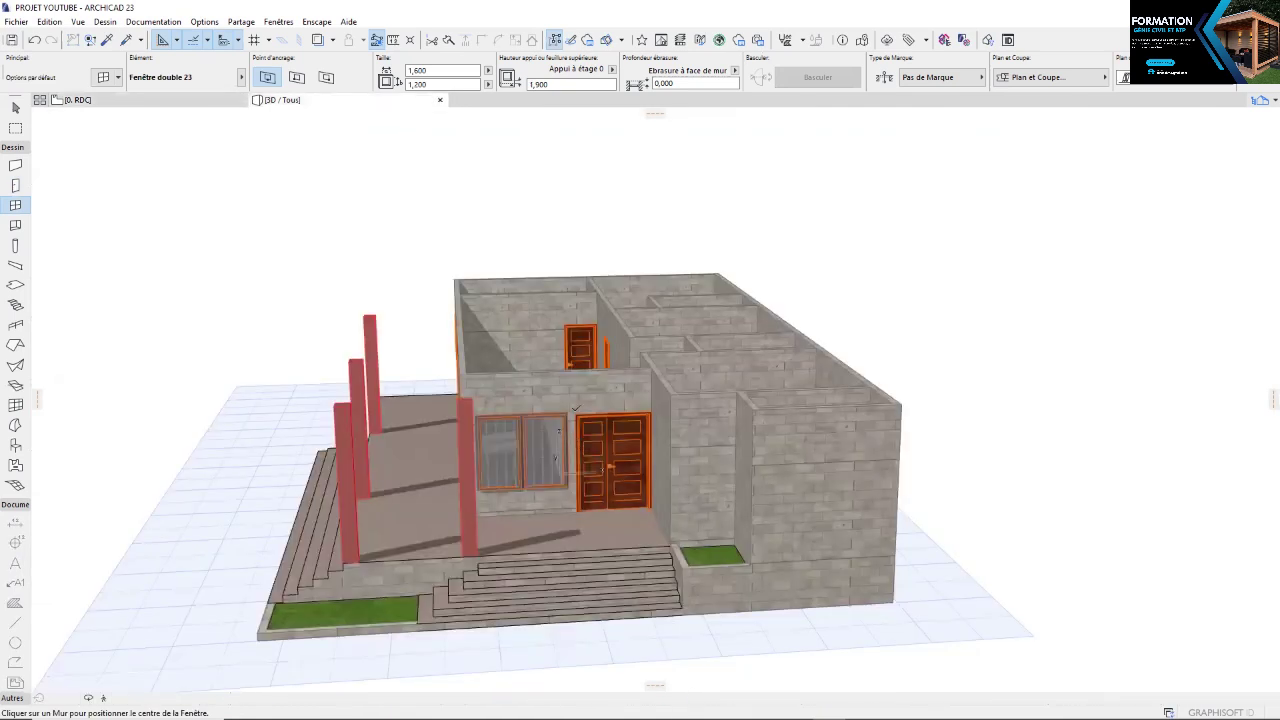
{"action": "middle_click_drag", "start_coordinate": [318, 566], "coordinate": [549, 399], "text": "shift"}
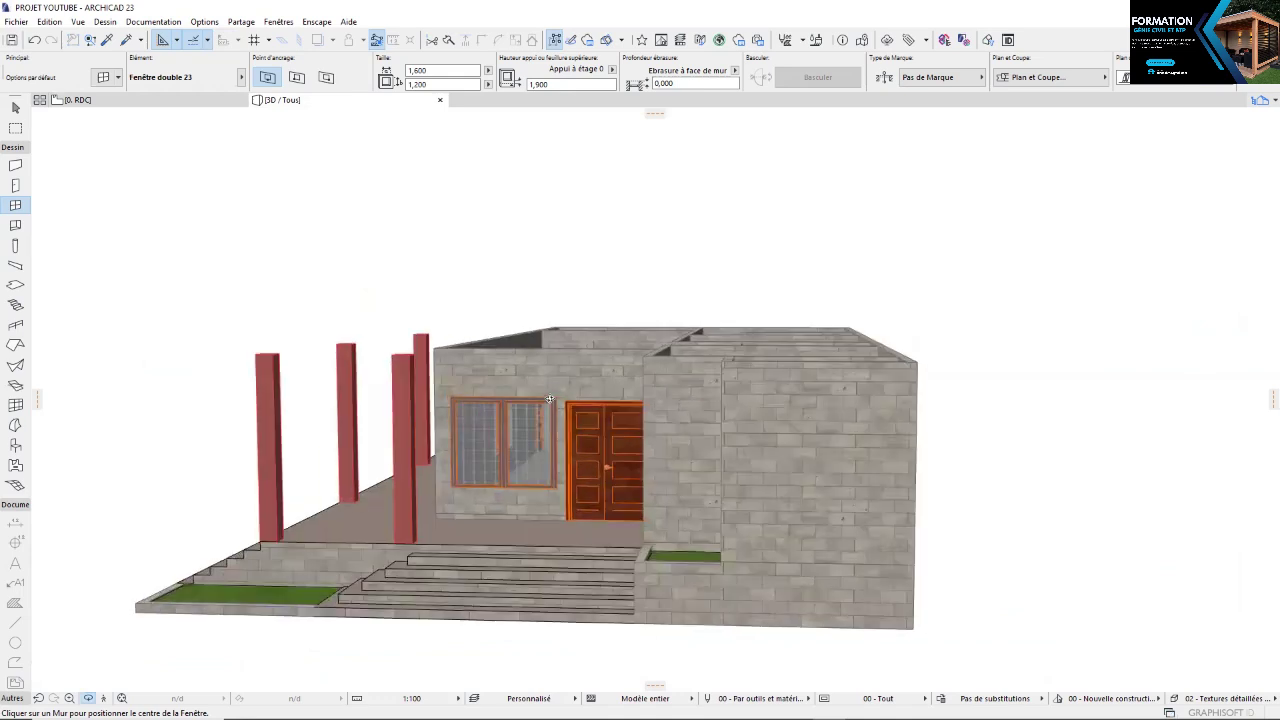
{"action": "scroll", "coordinate": [549, 399], "scroll_direction": "up", "scroll_amount": 4}
{"action": "scroll", "coordinate": [549, 396], "scroll_direction": "down", "scroll_amount": 4}
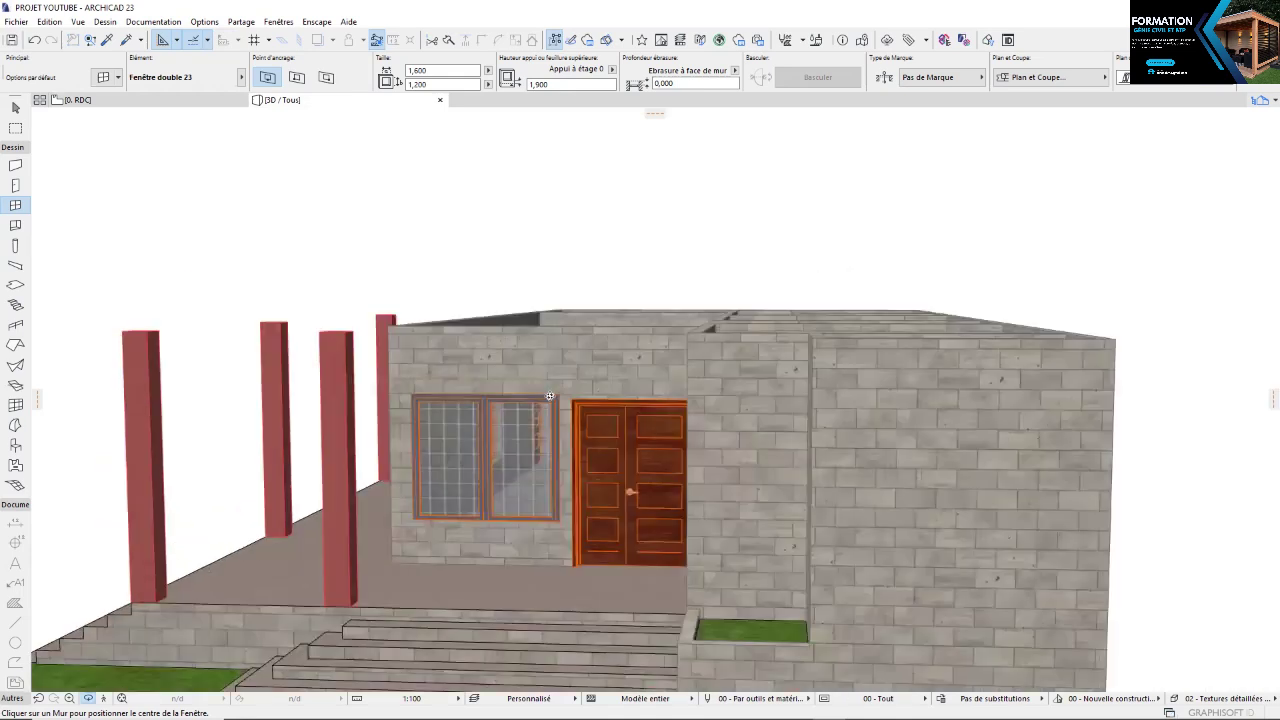
{"action": "scroll", "coordinate": [500, 415], "scroll_direction": "down", "scroll_amount": 2}
{"action": "scroll", "coordinate": [493, 415], "scroll_direction": "up", "scroll_amount": 3}
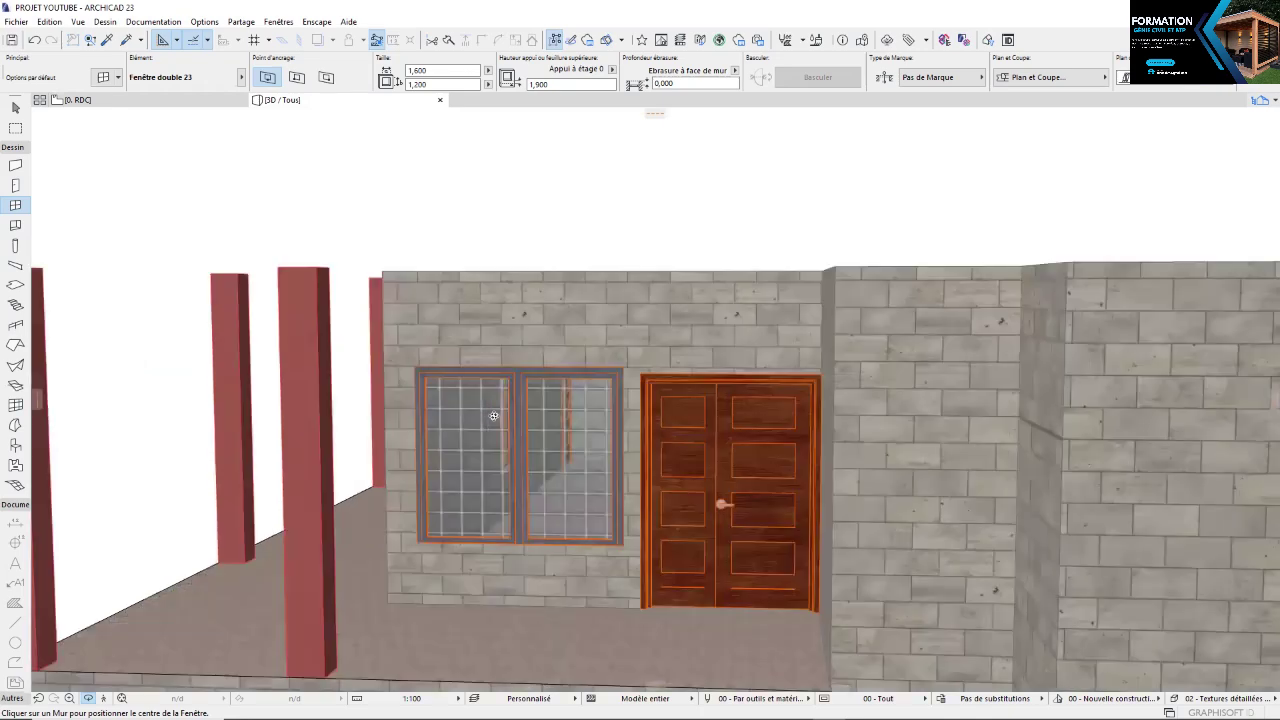
{"action": "scroll", "coordinate": [493, 415], "scroll_direction": "up", "scroll_amount": 2}
{"action": "scroll", "coordinate": [493, 415], "scroll_direction": "down", "scroll_amount": 1}
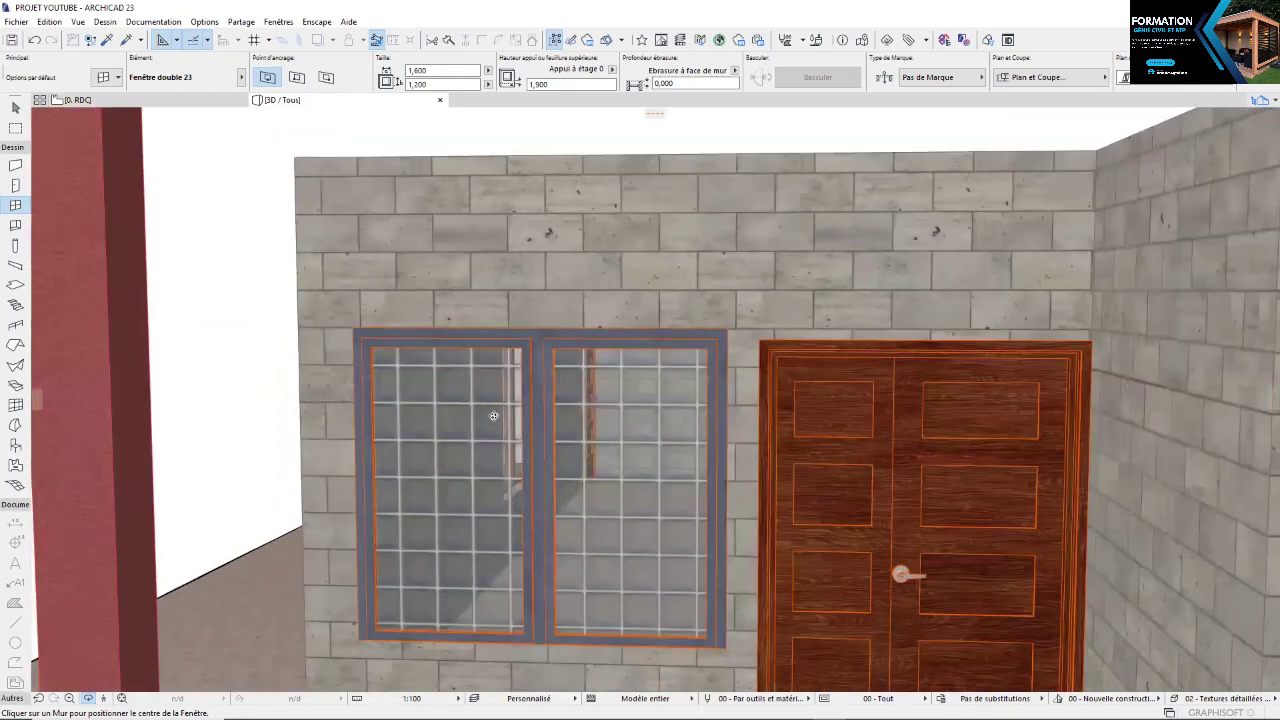
{"action": "scroll", "coordinate": [493, 415], "scroll_direction": "down", "scroll_amount": 5}
{"action": "scroll", "coordinate": [928, 423], "scroll_direction": "down", "scroll_amount": 2}
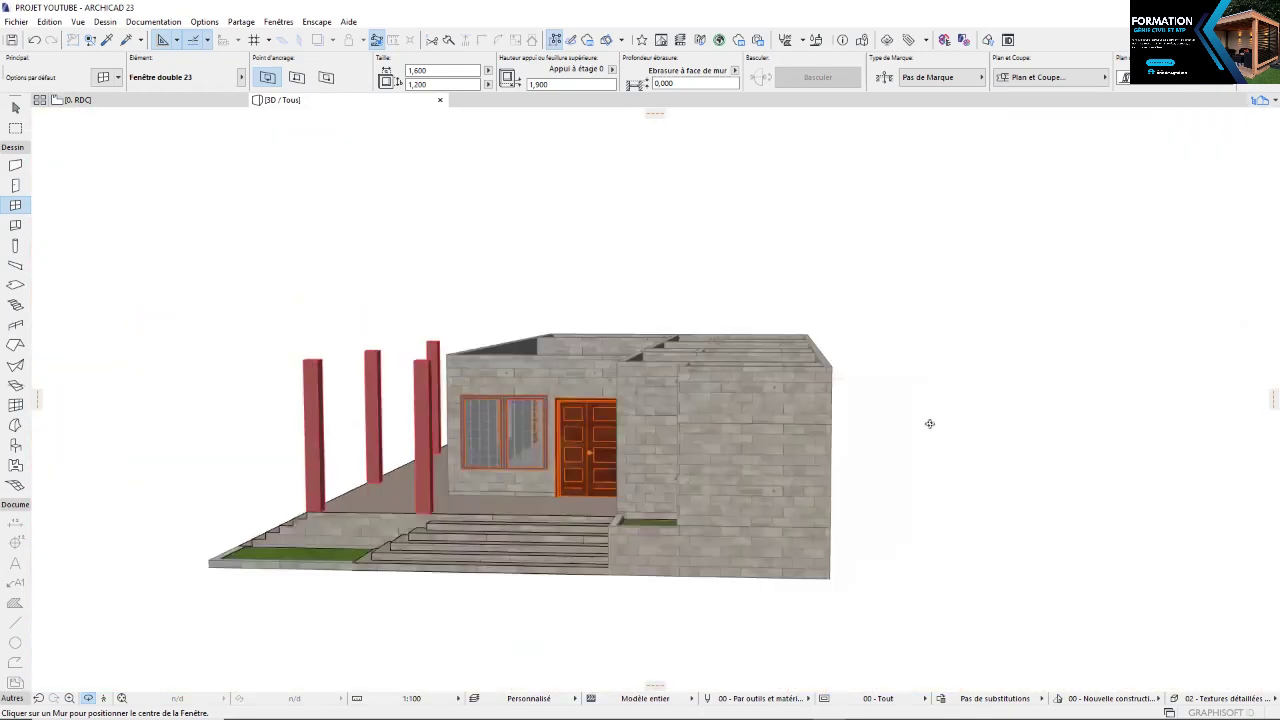
{"action": "middle_click_drag", "start_coordinate": [928, 423], "coordinate": [1092, 416], "text": "shift"}
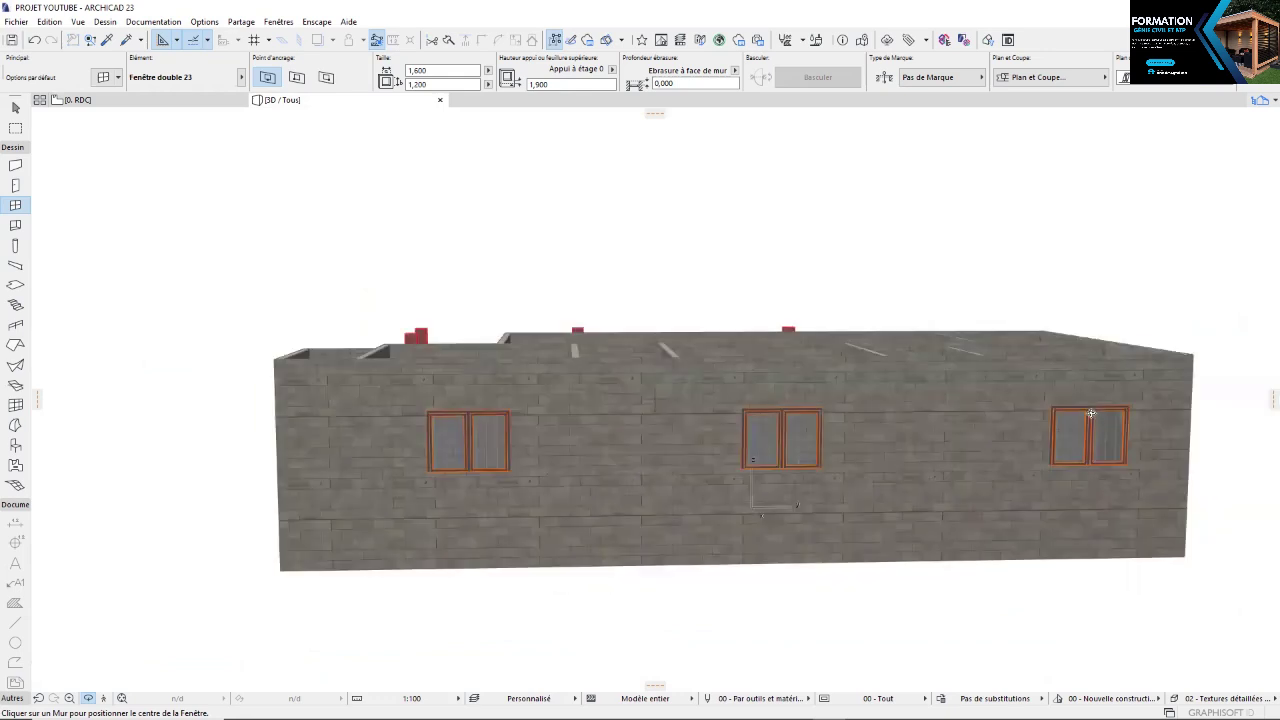
{"action": "scroll", "coordinate": [793, 437], "scroll_direction": "up", "scroll_amount": 2}
{"action": "scroll", "coordinate": [757, 437], "scroll_direction": "down", "scroll_amount": 4}
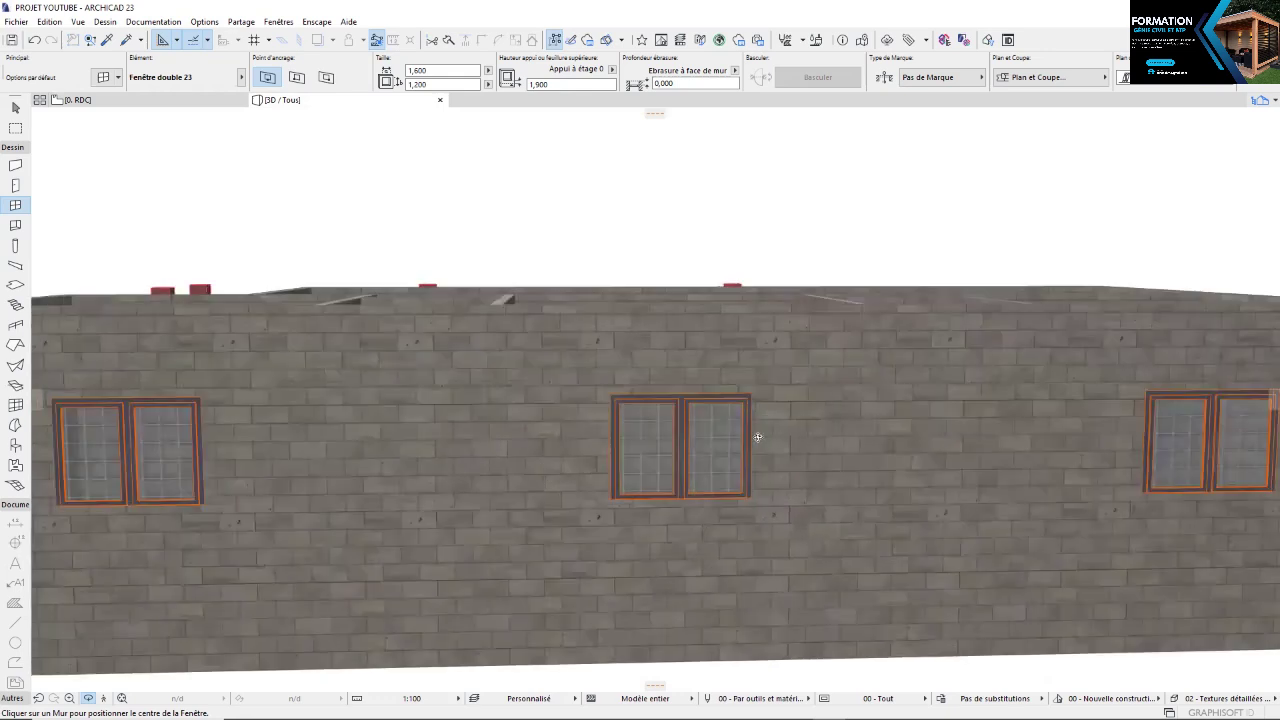
{"action": "middle_click_drag", "start_coordinate": [757, 437], "coordinate": [697, 451], "text": "shift"}
{"action": "left_click_drag", "start_coordinate": [620, 440], "coordinate": [1264, 354]}
{"action": "left_click_drag", "start_coordinate": [504, 478], "coordinate": [674, 453]}
Compare the top edge of the front window's frame with the top of the adjacent double door in 3D
{"action": "scroll", "coordinate": [674, 453], "scroll_direction": "up", "scroll_amount": 3}
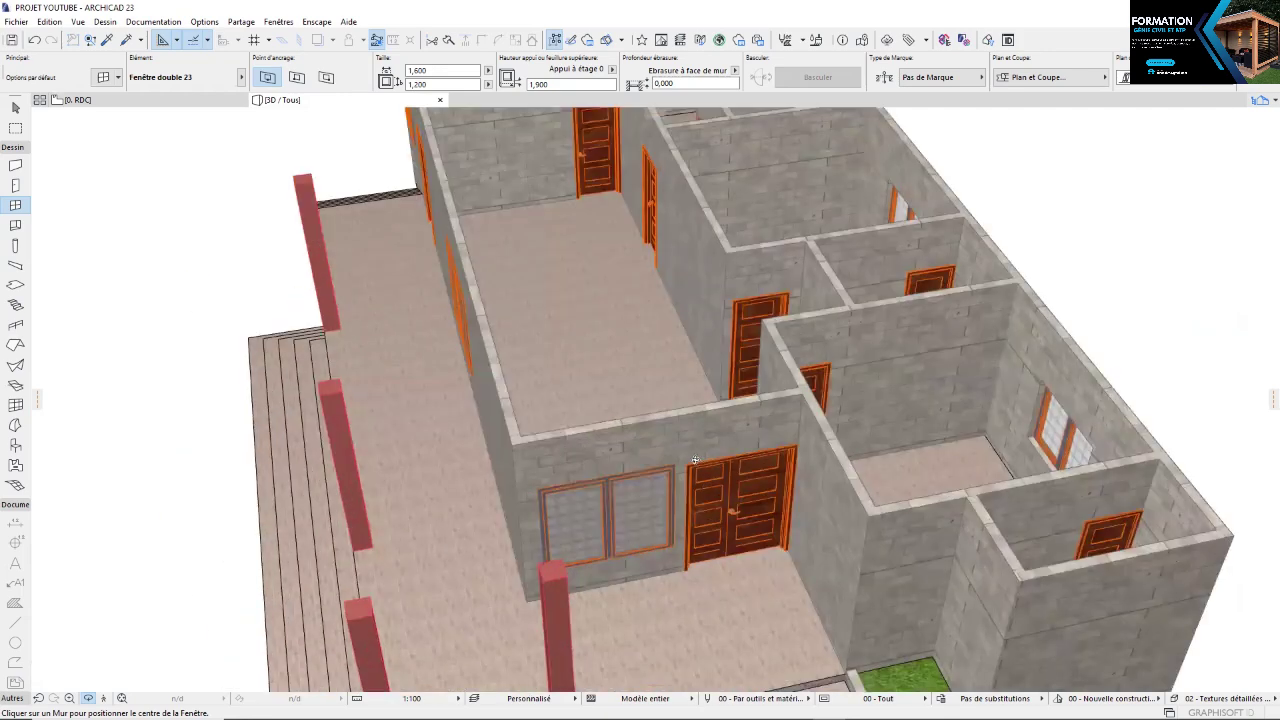
{"action": "scroll", "coordinate": [689, 452], "scroll_direction": "up", "scroll_amount": 6}
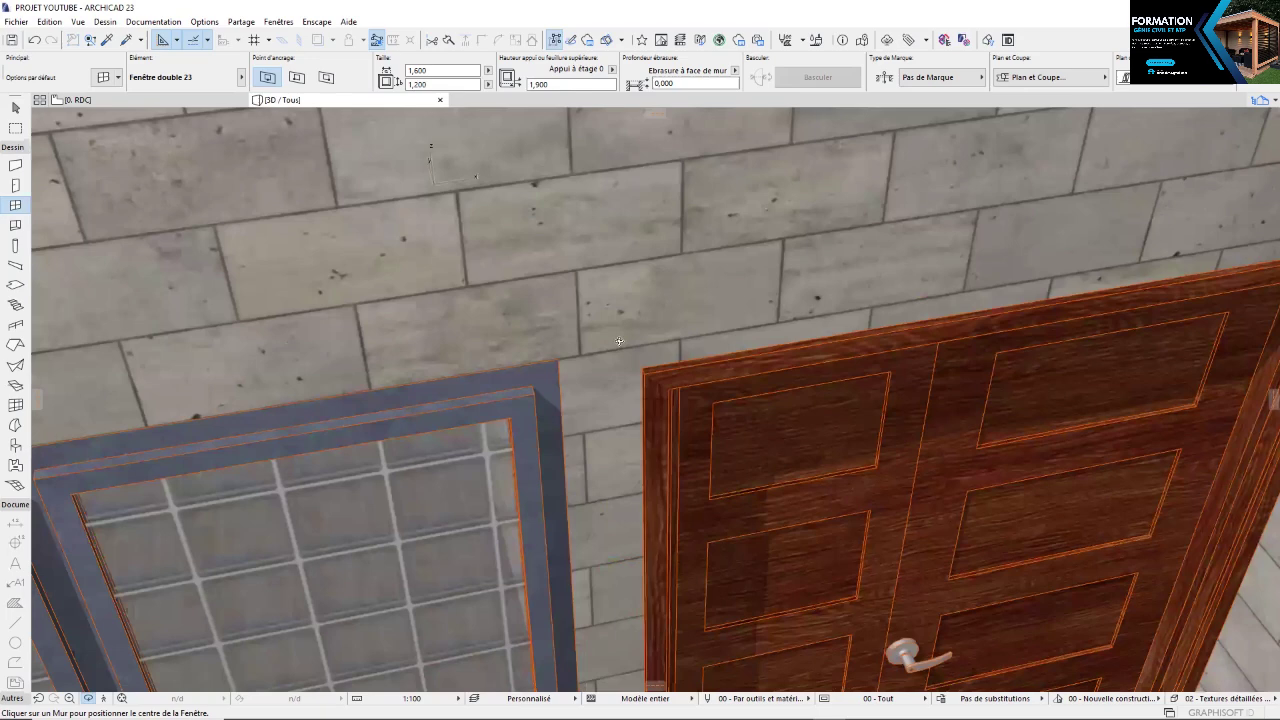
{"action": "left_click_drag", "start_coordinate": [619, 341], "coordinate": [664, 367]}
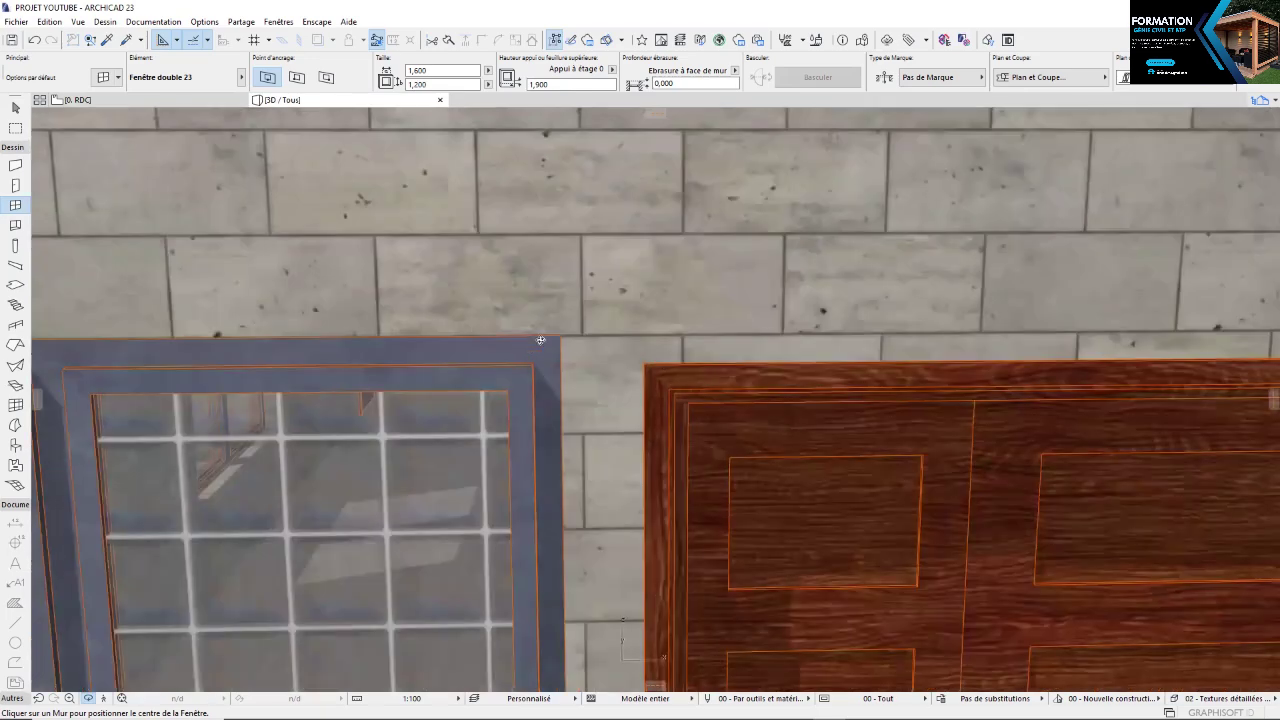
{"action": "scroll", "coordinate": [650, 360], "scroll_direction": "up", "scroll_amount": 1}
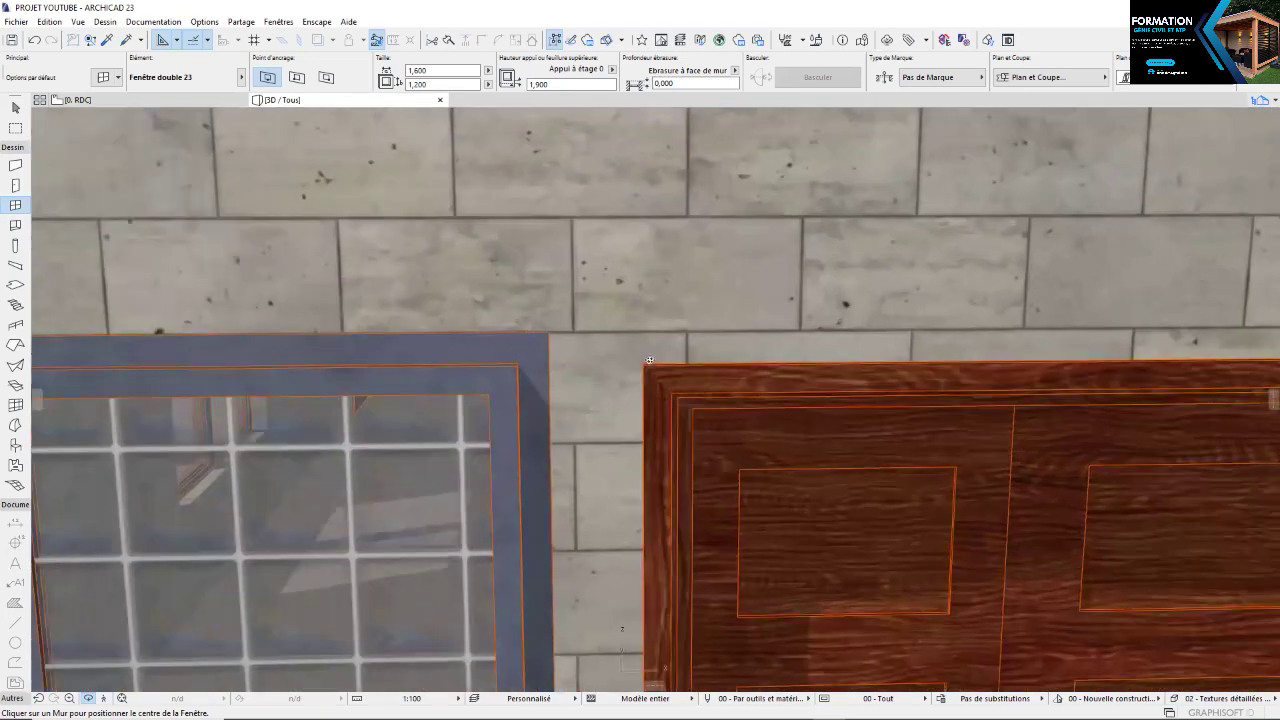
{"action": "scroll", "coordinate": [650, 361], "scroll_direction": "down", "scroll_amount": 1}
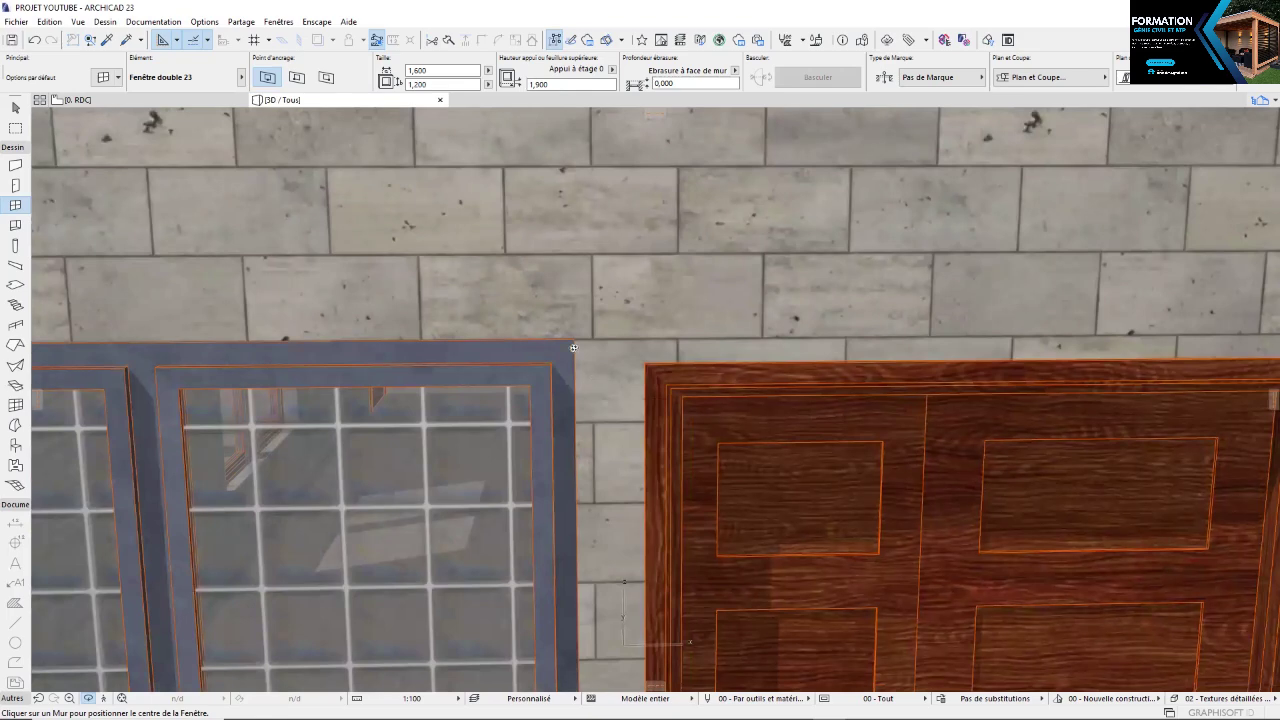
{"action": "scroll", "coordinate": [549, 357], "scroll_direction": "down", "scroll_amount": 1}
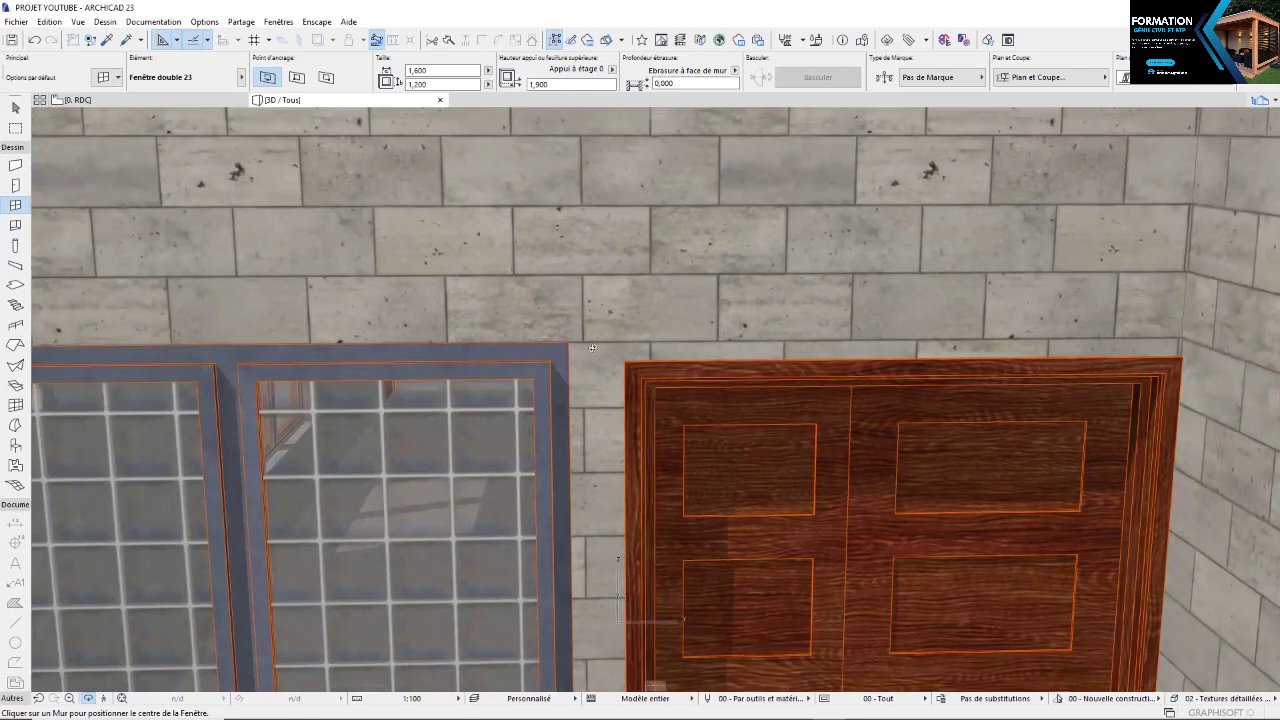
{"action": "scroll", "coordinate": [592, 347], "scroll_direction": "down", "scroll_amount": 5}
For all doors on the ground-floor plan, turn off uniform frame width and set both side frame widths to 0,050
{"action": "key", "text": "F2"}
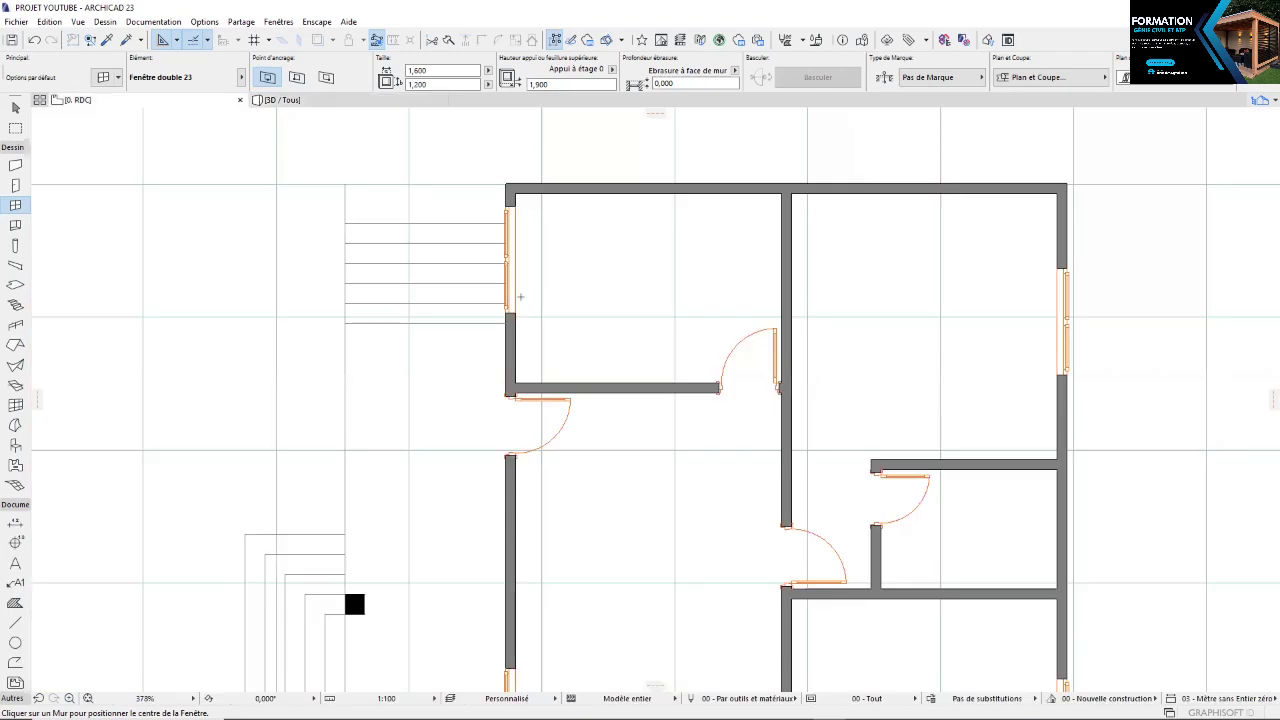
{"action": "scroll", "coordinate": [520, 297], "scroll_direction": "down", "scroll_amount": 7}
{"action": "scroll", "coordinate": [529, 297], "scroll_direction": "up", "scroll_amount": 6}
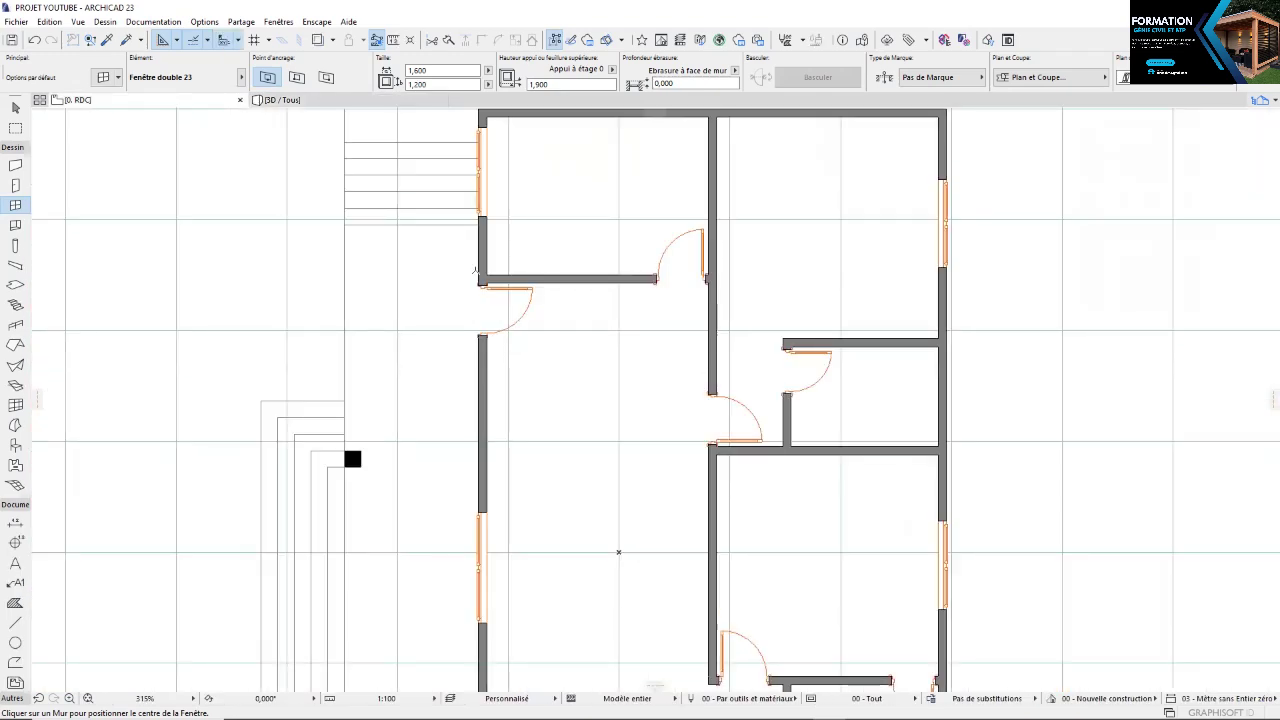
{"action": "scroll", "coordinate": [507, 320], "scroll_direction": "down", "scroll_amount": 4}
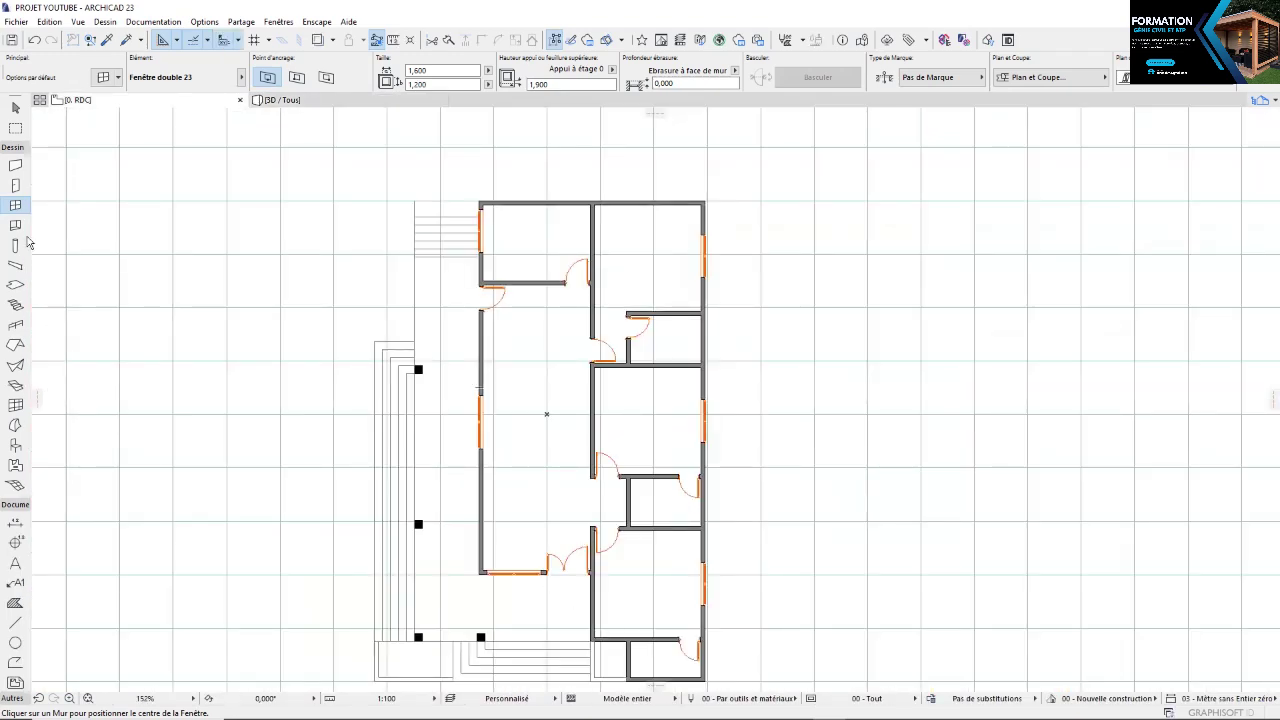
{"action": "left_click", "coordinate": [16, 187]}
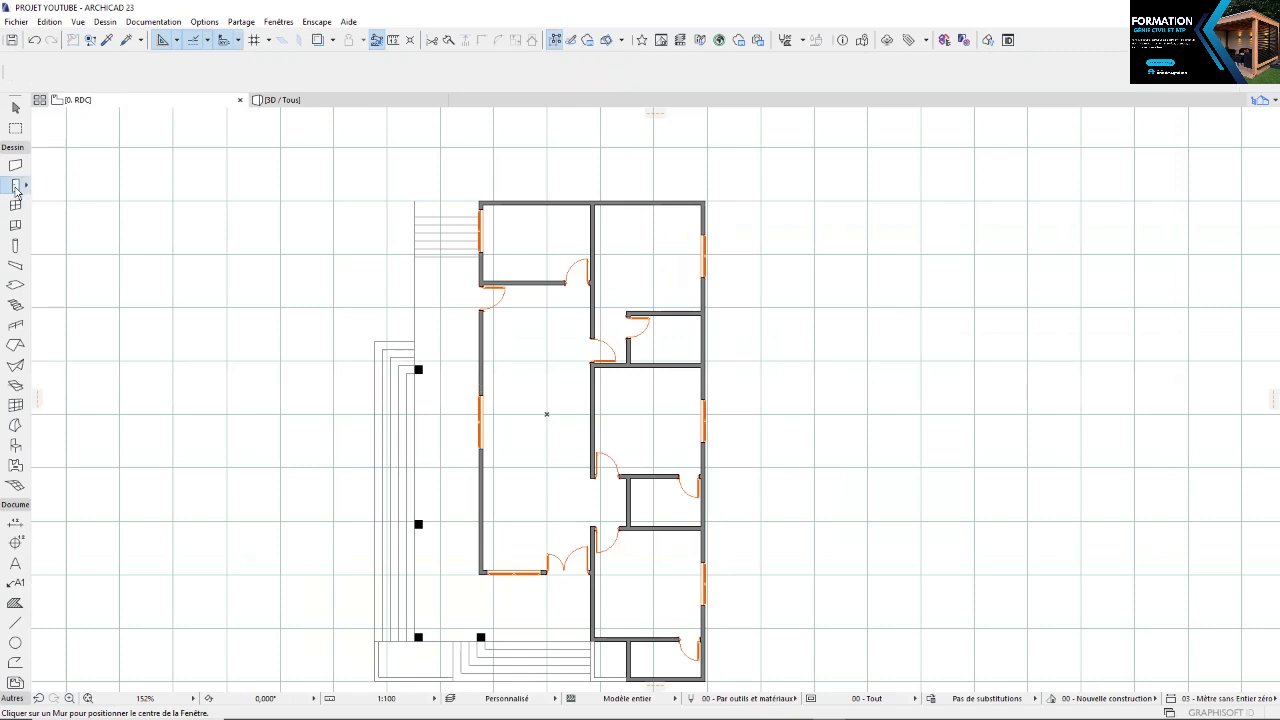
{"action": "key", "text": "ctrl+a"}
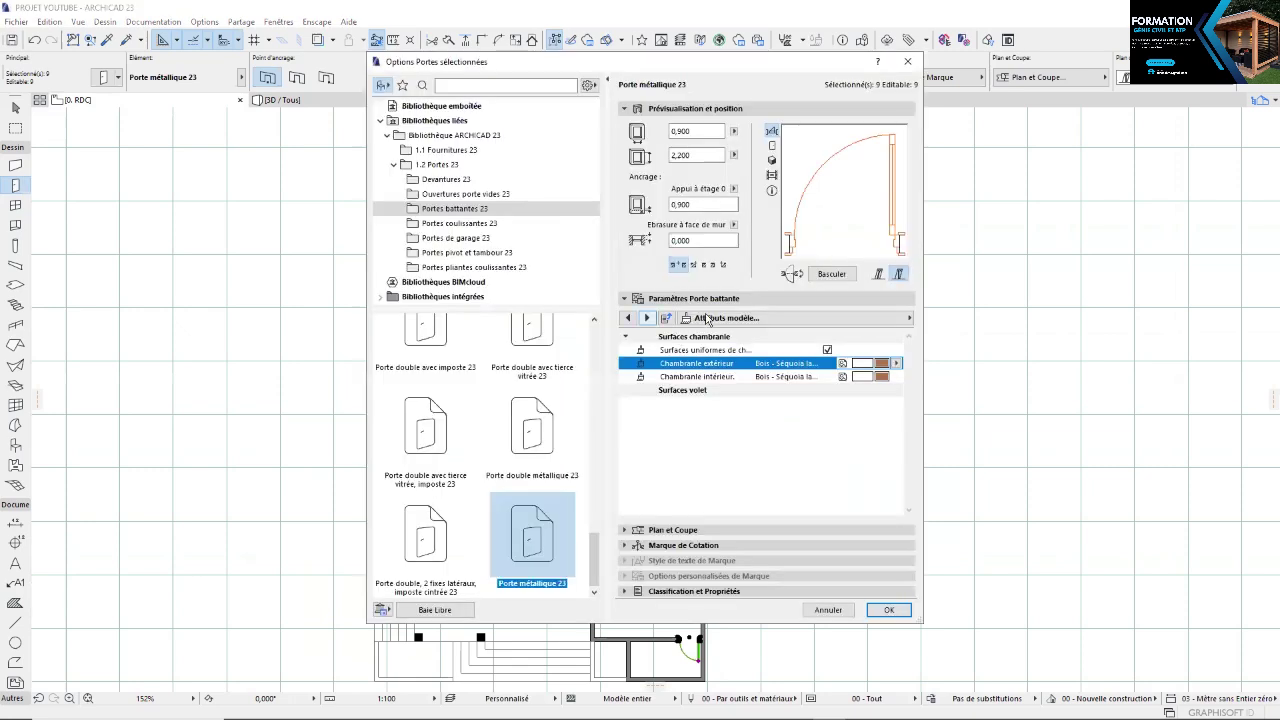
{"action": "left_click", "coordinate": [707, 318]}
{"action": "scroll", "coordinate": [945, 328], "scroll_direction": "up", "scroll_amount": 1}
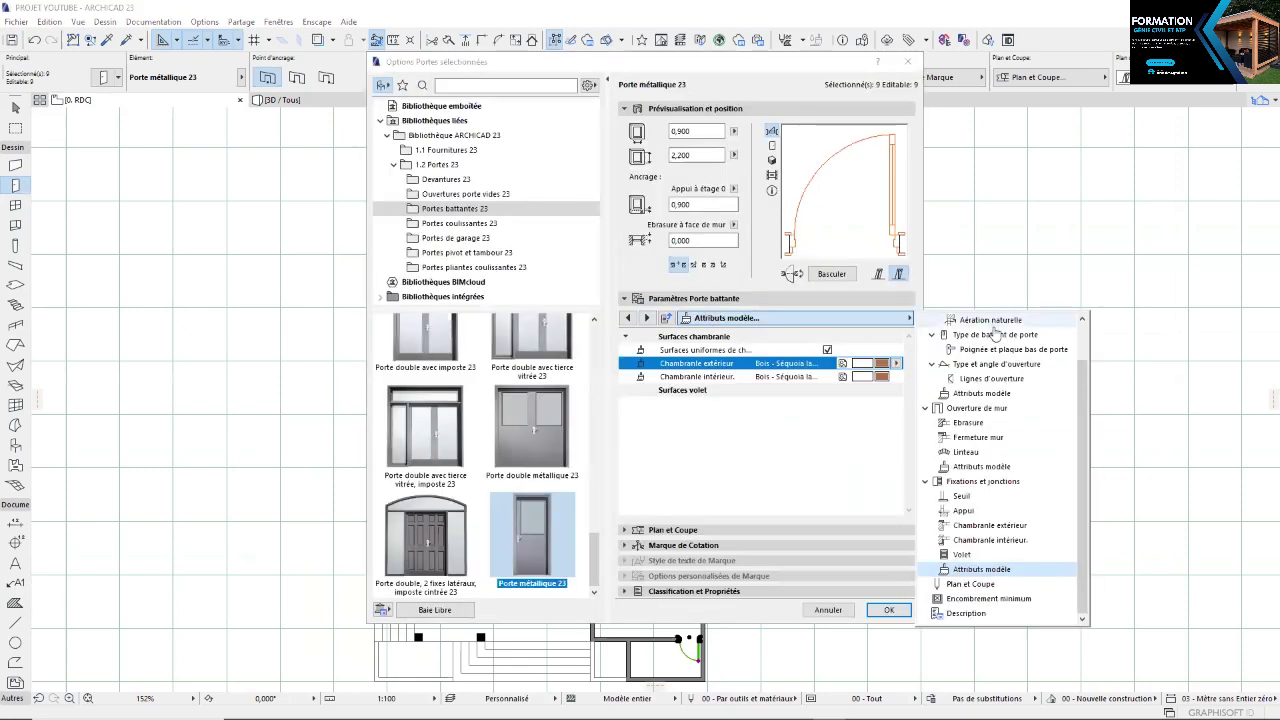
{"action": "left_click", "coordinate": [993, 322]}
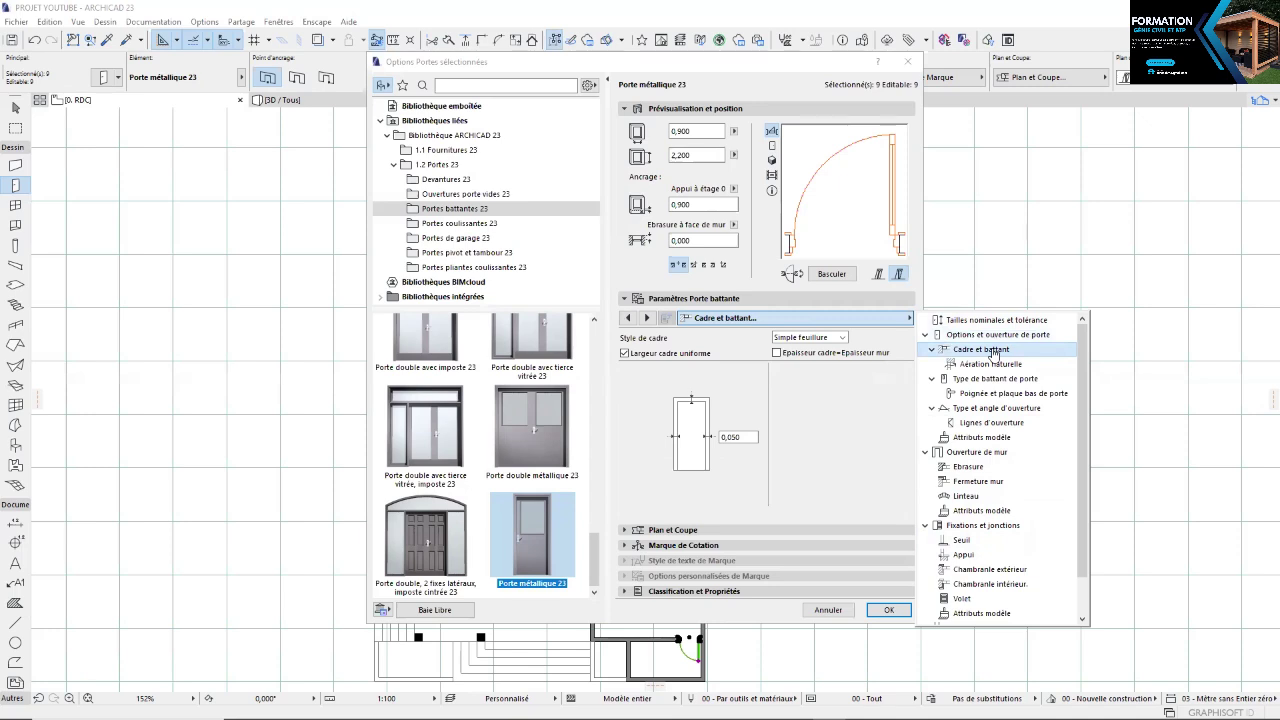
{"action": "left_click", "coordinate": [623, 354]}
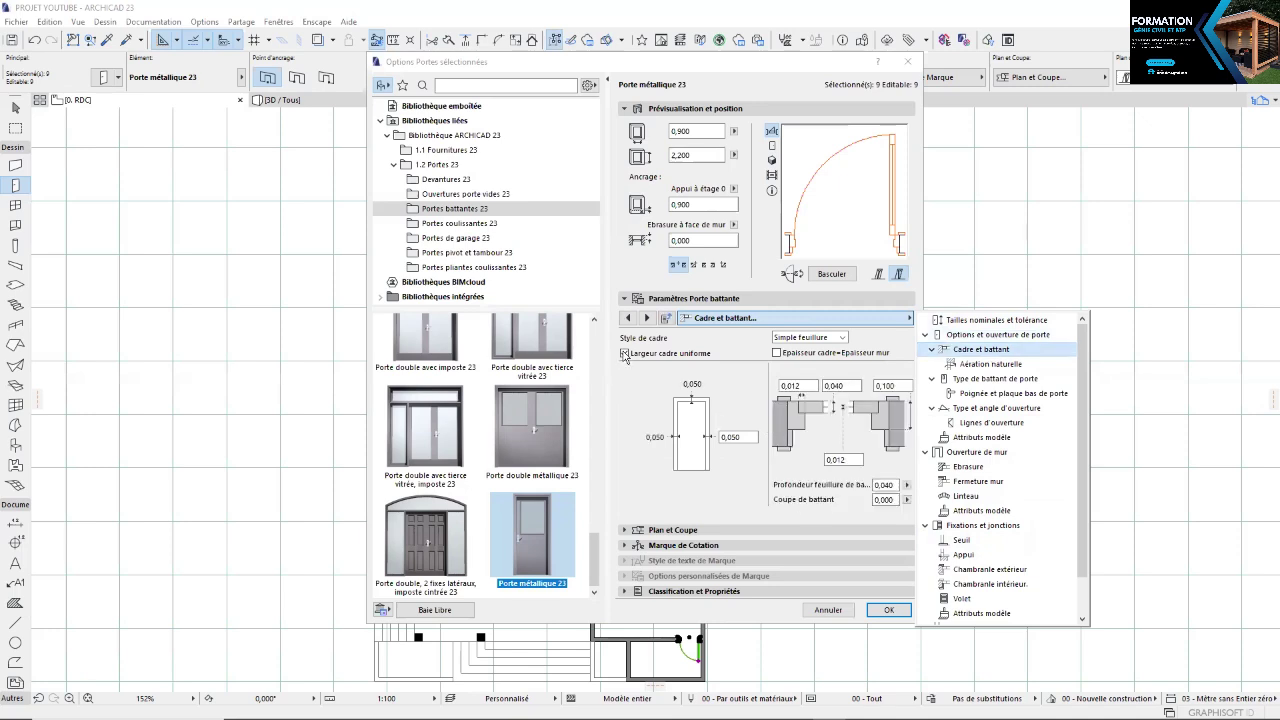
{"action": "left_click", "coordinate": [623, 354]}
{"action": "left_click", "coordinate": [623, 354]}
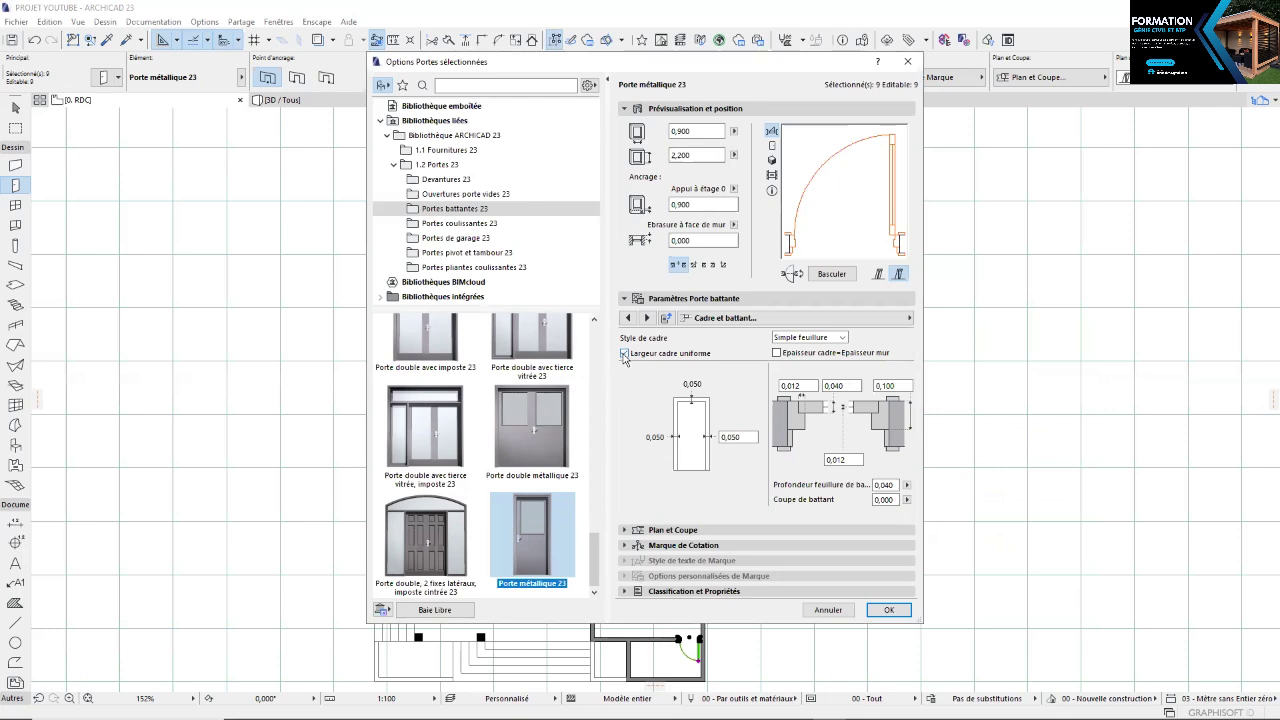
{"action": "left_click", "coordinate": [624, 355]}
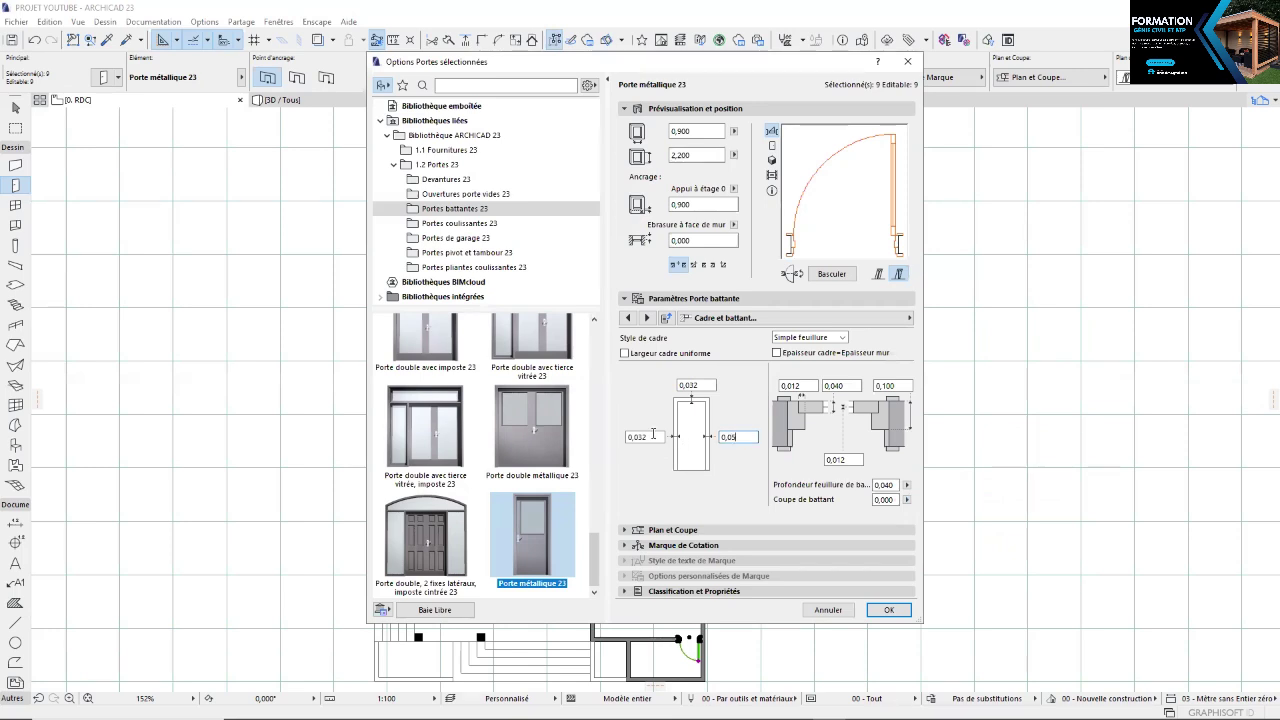
{"action": "left_click", "coordinate": [648, 437]}
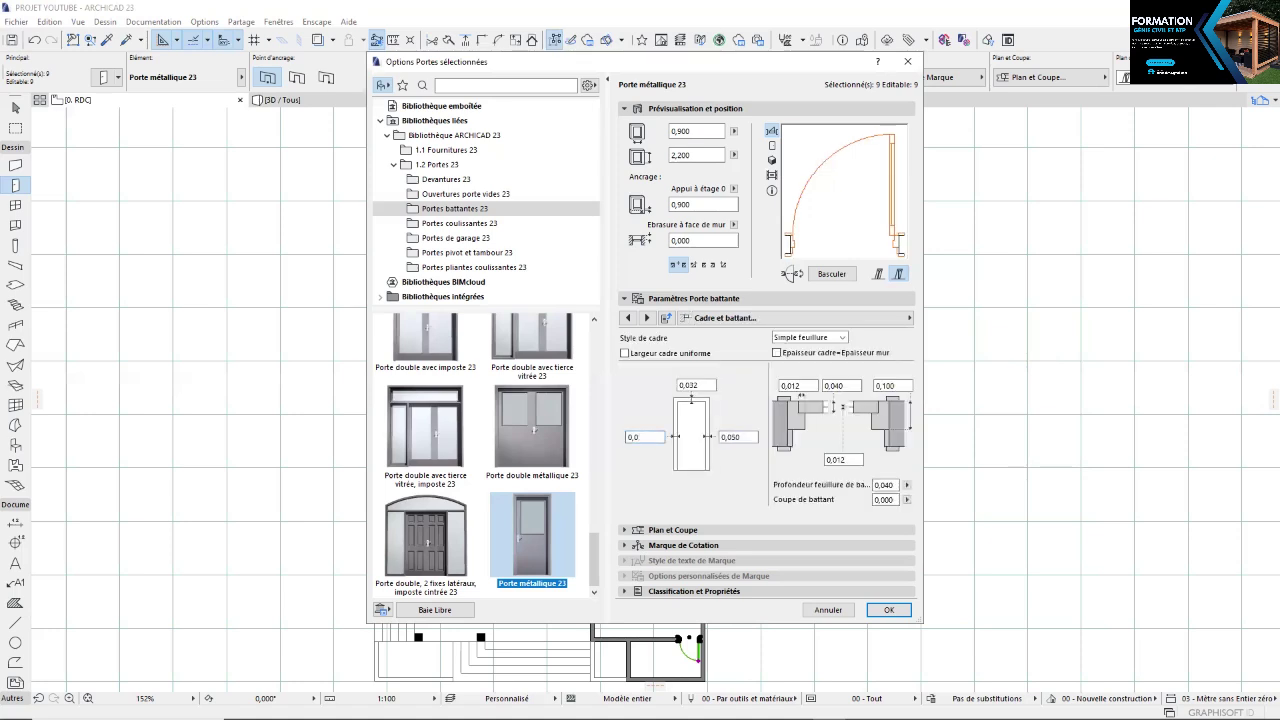
{"action": "type", "text": "0,05"}
Set the upper frame width of all selected doors to 0,1 and apply the door settings
{"action": "left_click", "coordinate": [700, 385]}
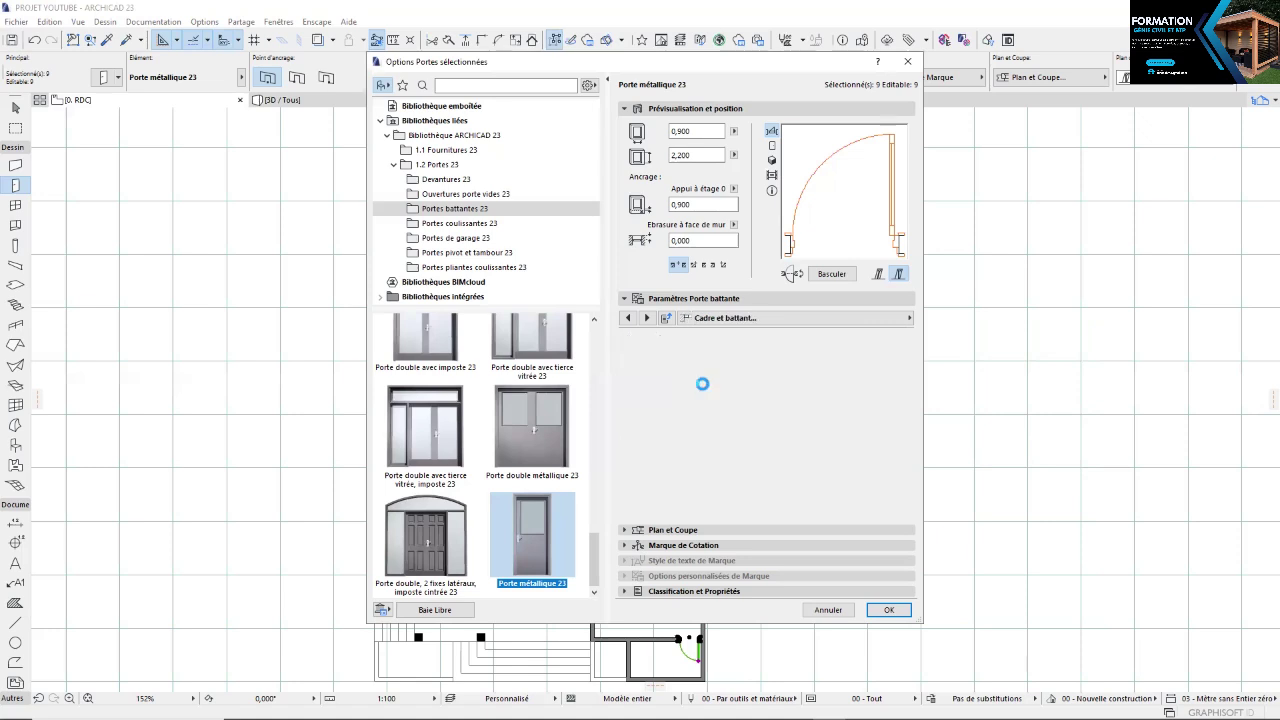
{"action": "key", "text": "BackSpace"}
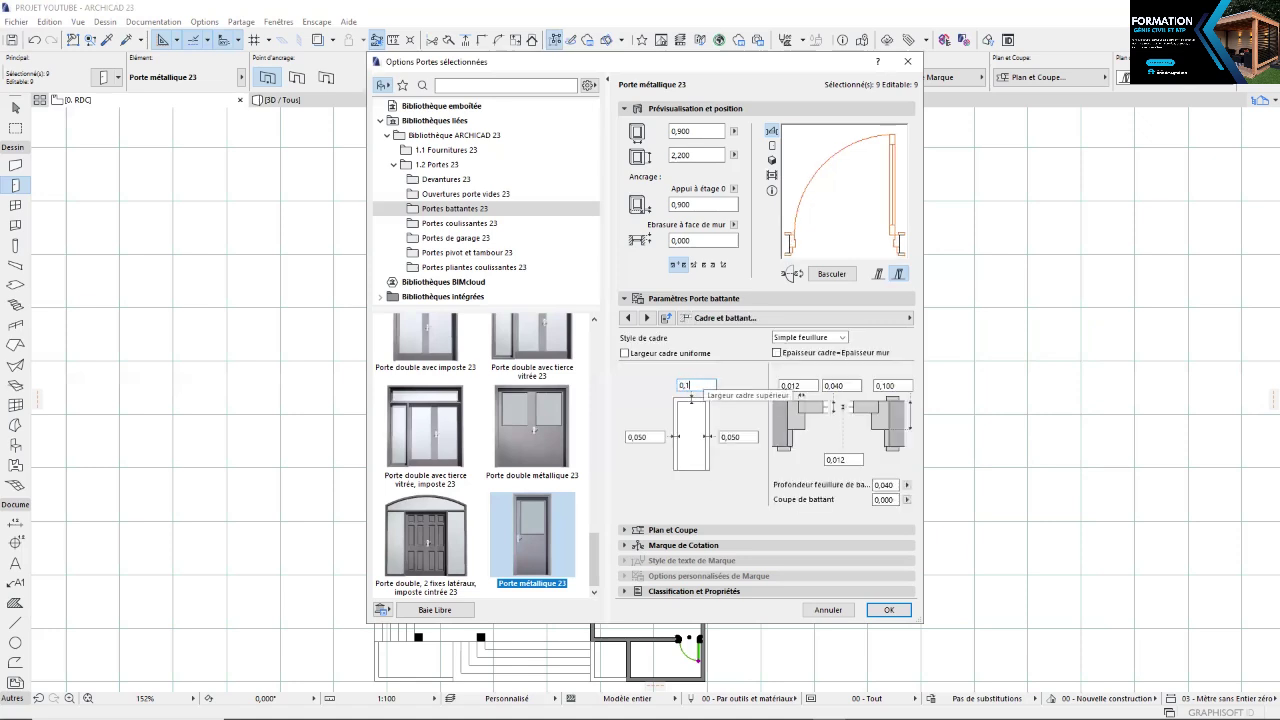
{"action": "left_click", "coordinate": [892, 609]}
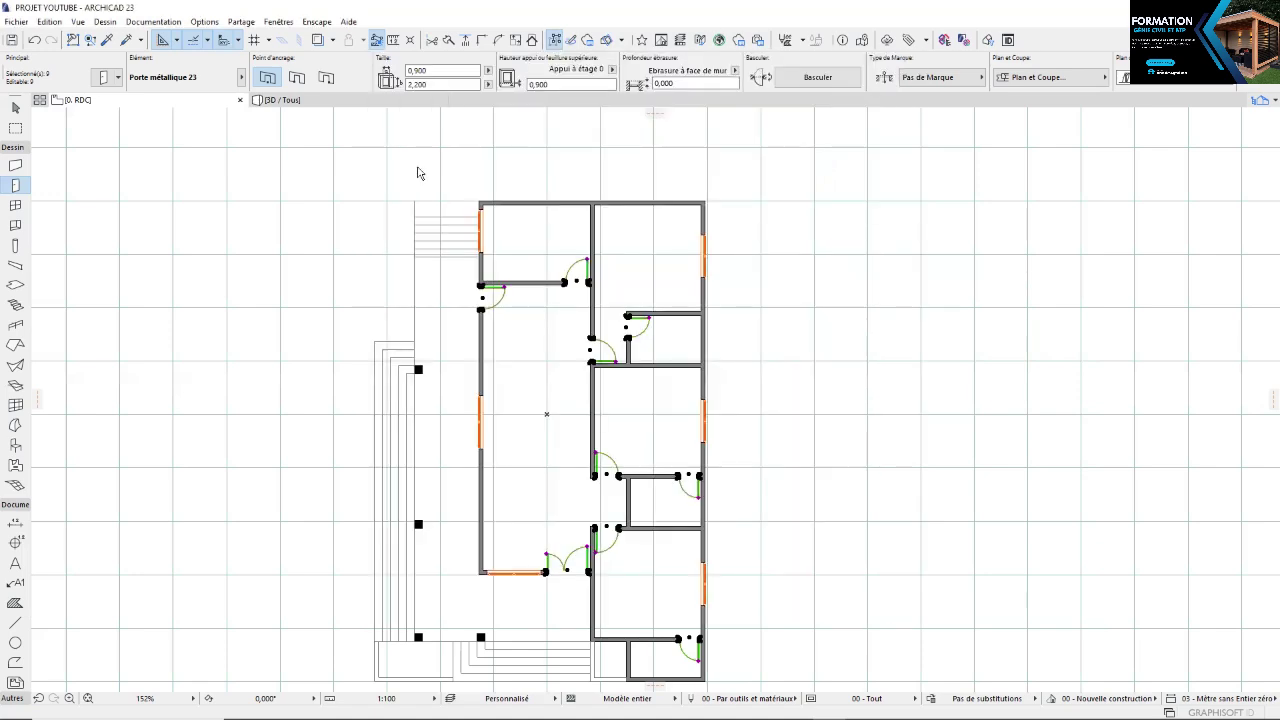
Check the double door's frame against the neighbouring window in 3D and undo the last door settings change
{"action": "left_click", "coordinate": [340, 103]}
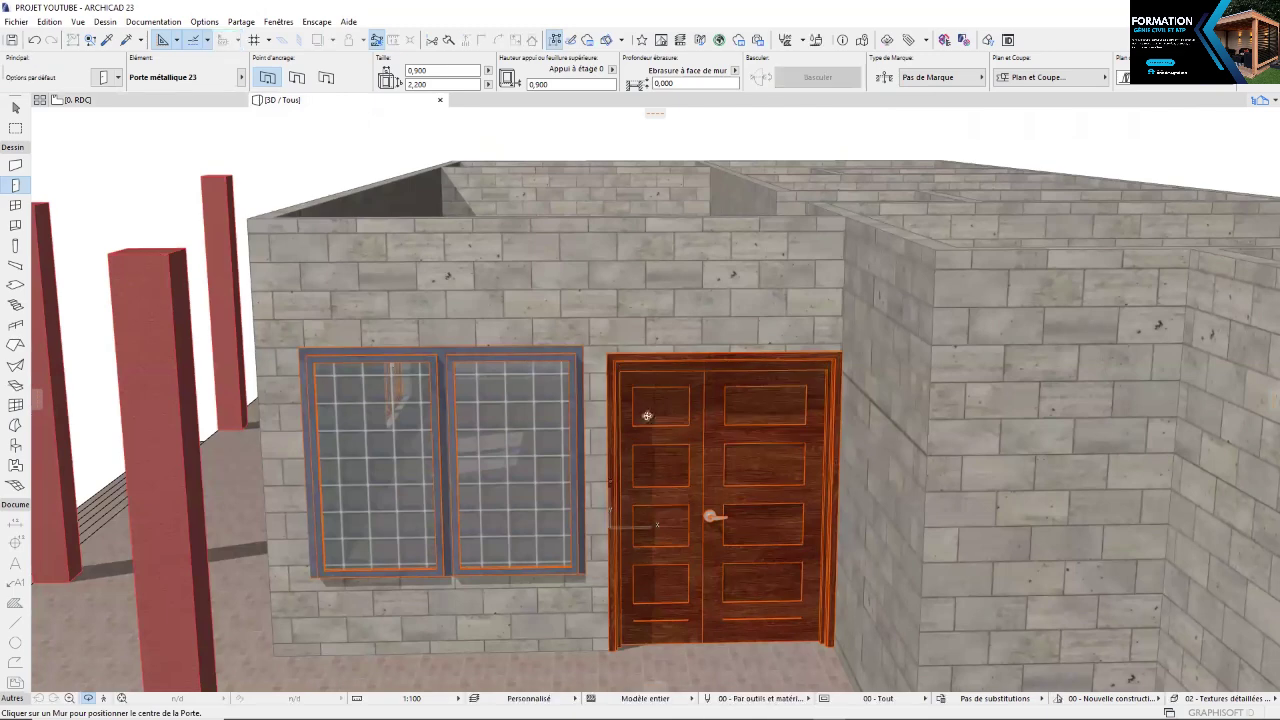
{"action": "scroll", "coordinate": [645, 415], "scroll_direction": "up", "scroll_amount": 2}
{"action": "scroll", "coordinate": [640, 310], "scroll_direction": "up", "scroll_amount": 2}
{"action": "middle_click_drag", "start_coordinate": [534, 216], "coordinate": [342, 178], "text": "shift"}
{"action": "scroll", "coordinate": [387, 311], "scroll_direction": "down", "scroll_amount": 2}
{"action": "key", "text": "F2"}
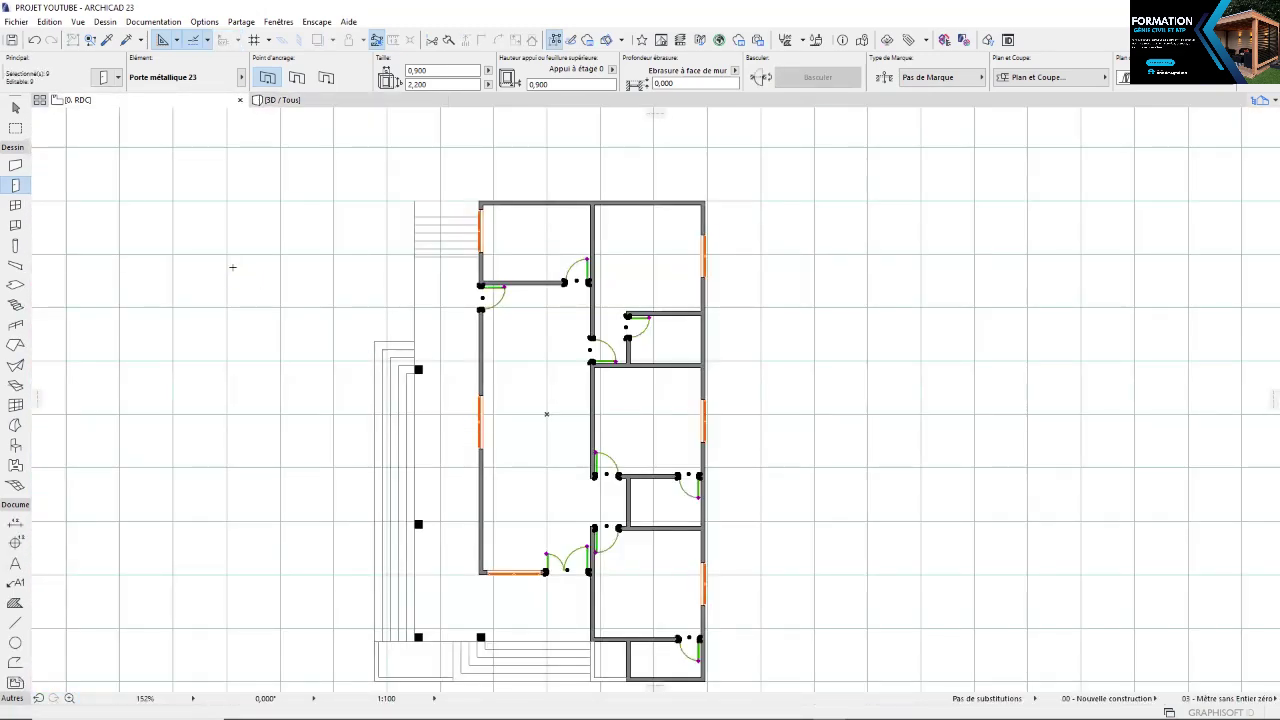
{"action": "key", "text": "ctrl+z"}
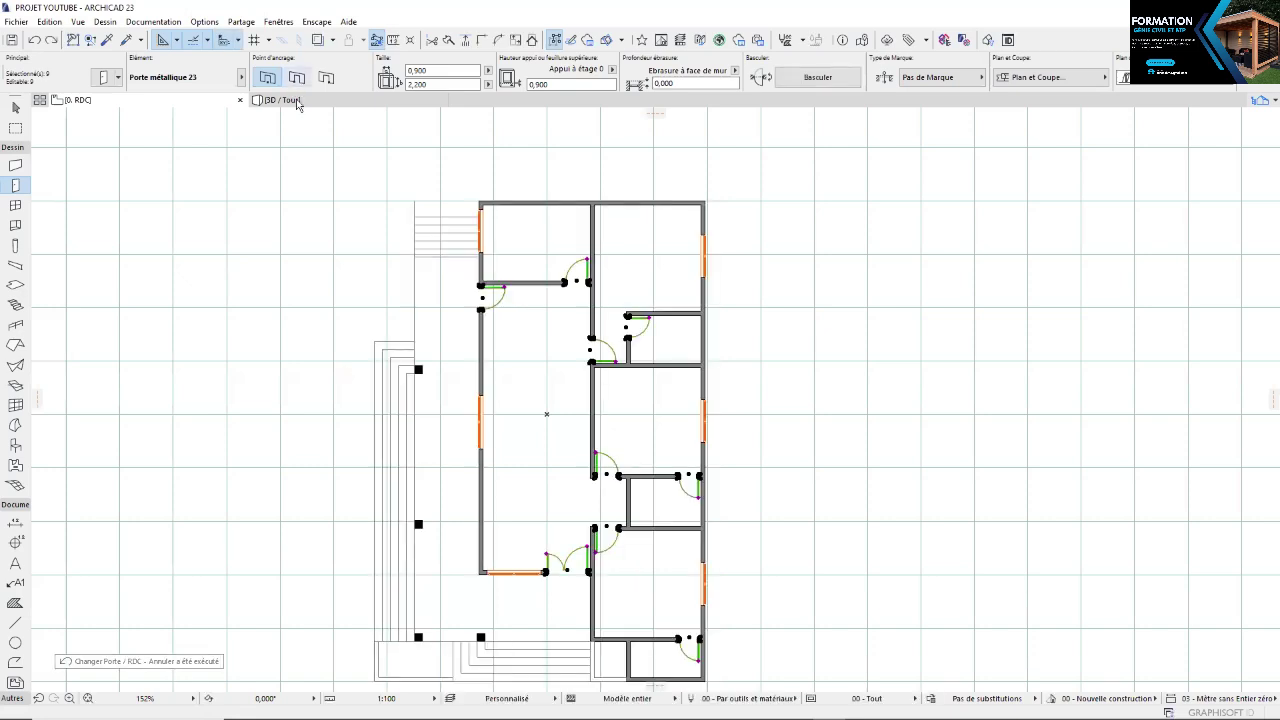
Examine the double door's upper frame against the top of the adjacent front window in 3D
{"action": "left_click", "coordinate": [290, 101]}
{"action": "scroll", "coordinate": [586, 361], "scroll_direction": "up", "scroll_amount": 3}
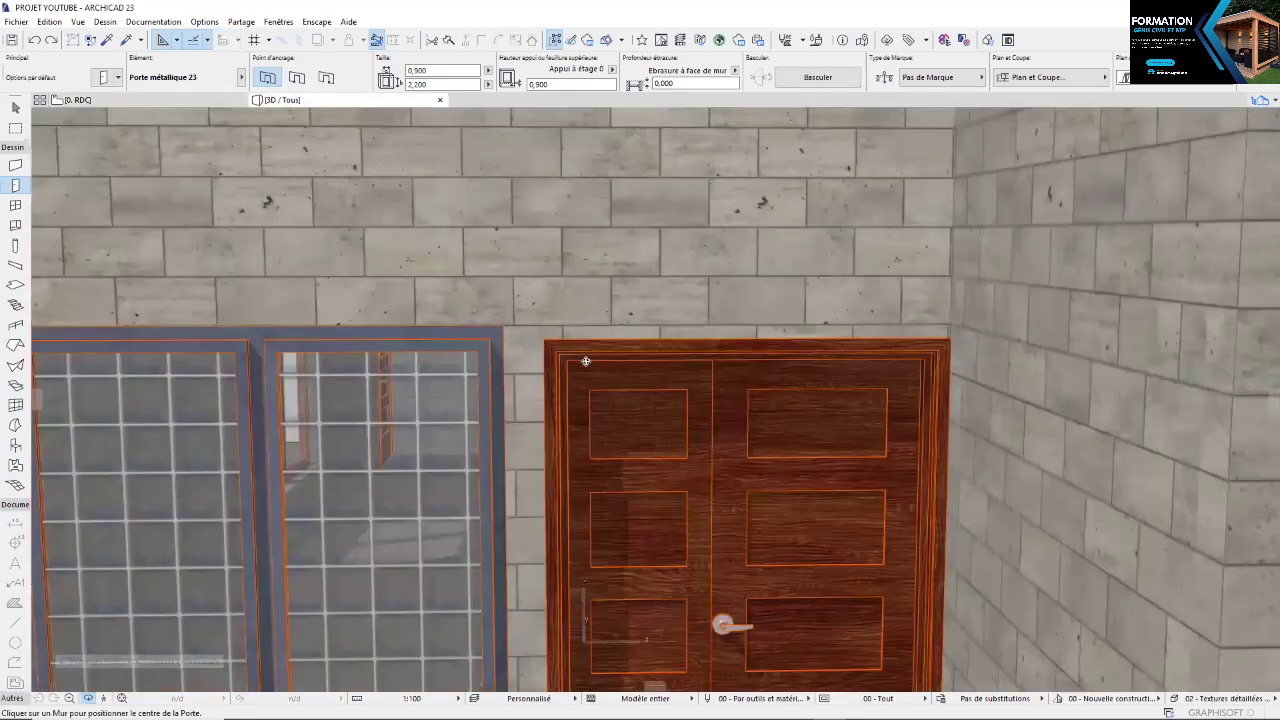
{"action": "scroll", "coordinate": [580, 352], "scroll_direction": "up", "scroll_amount": 3}
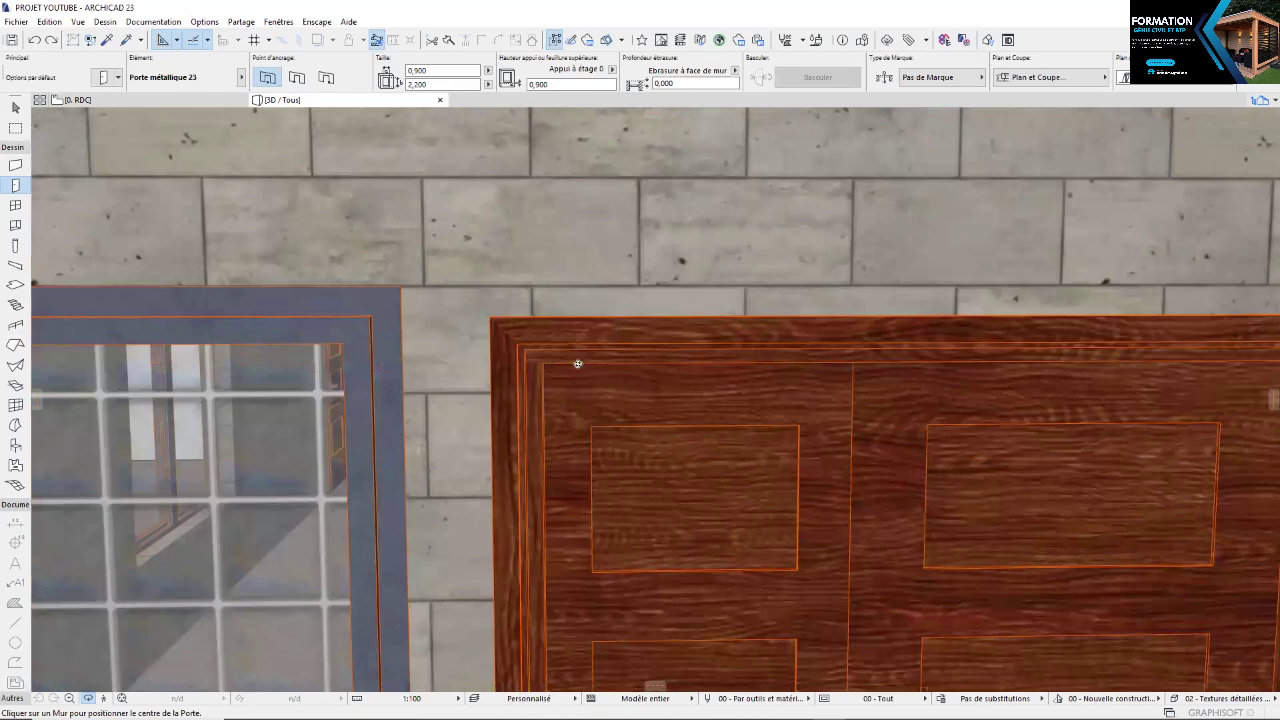
{"action": "middle_click_drag", "start_coordinate": [578, 364], "coordinate": [693, 243], "text": "shift"}
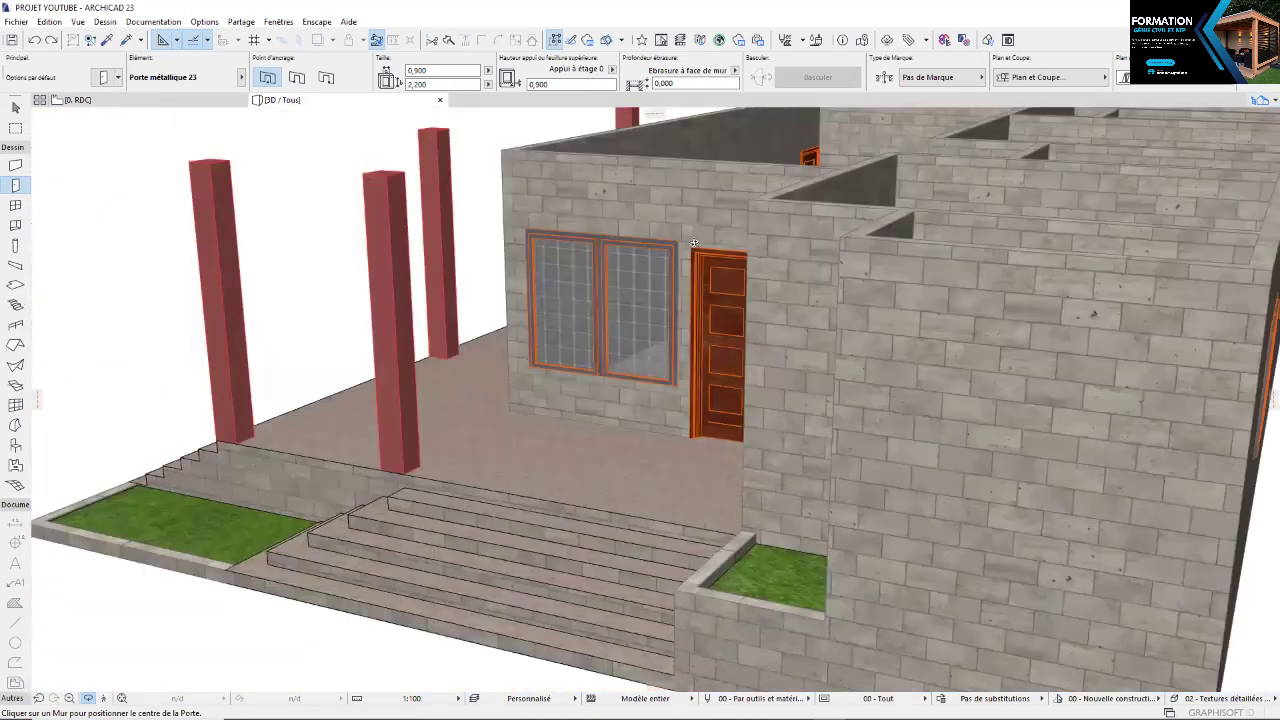
{"action": "scroll", "coordinate": [696, 358], "scroll_direction": "down", "scroll_amount": 4}
Select the four 1,600-wide windows on the ground-floor plan, excluding the two wider living-room ones, and set their sill height to 1,850
{"action": "key", "text": "F2"}
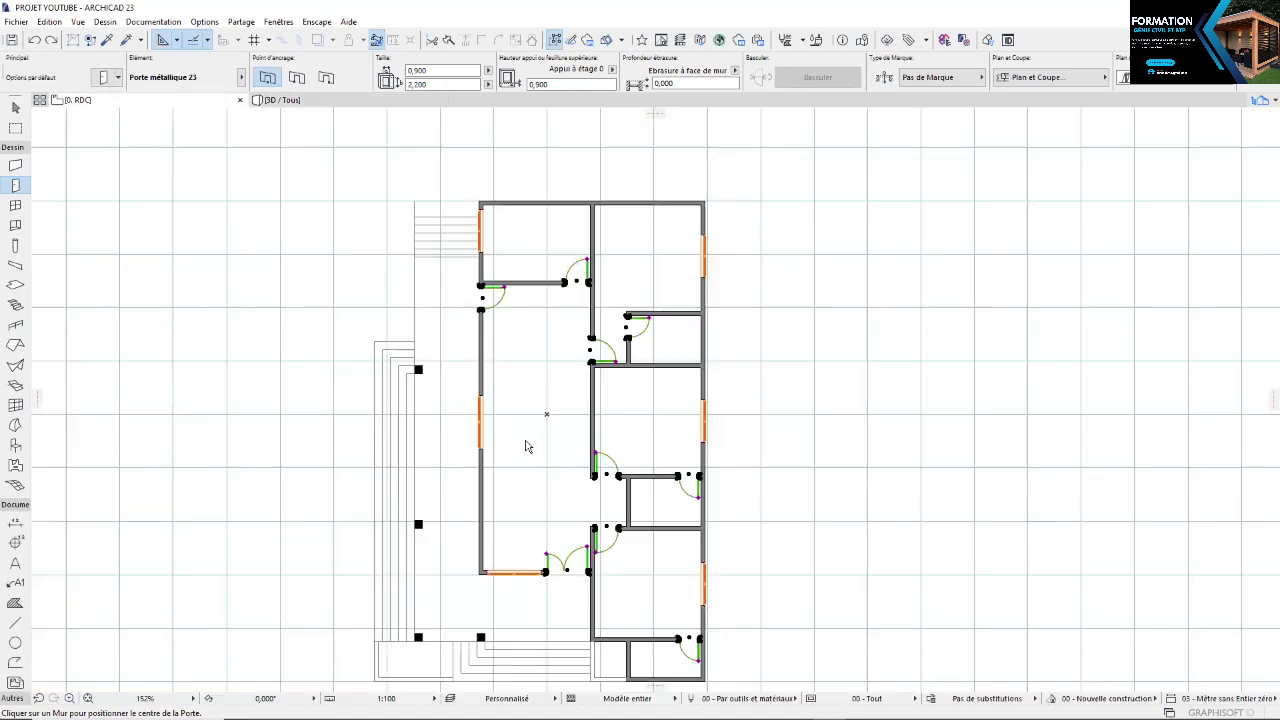
{"action": "left_click", "coordinate": [15, 205]}
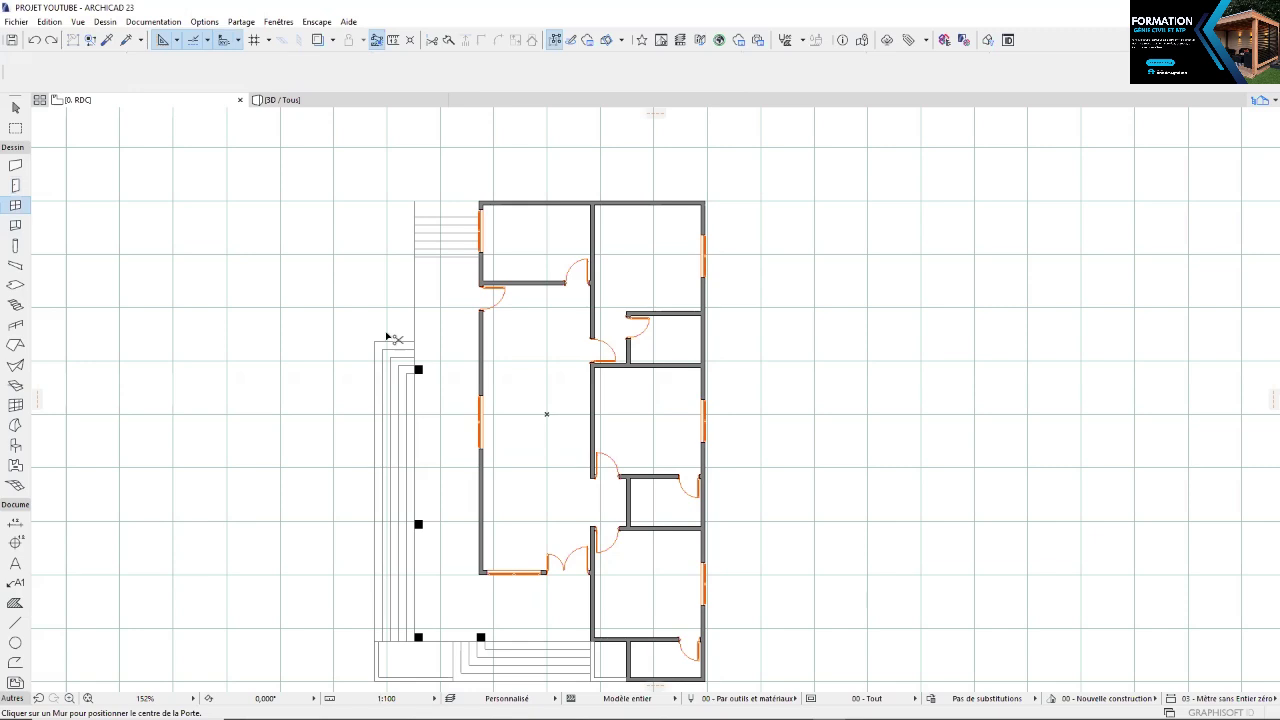
{"action": "key", "text": "ctrl+a"}
{"action": "left_click", "coordinate": [482, 423], "text": "shift"}
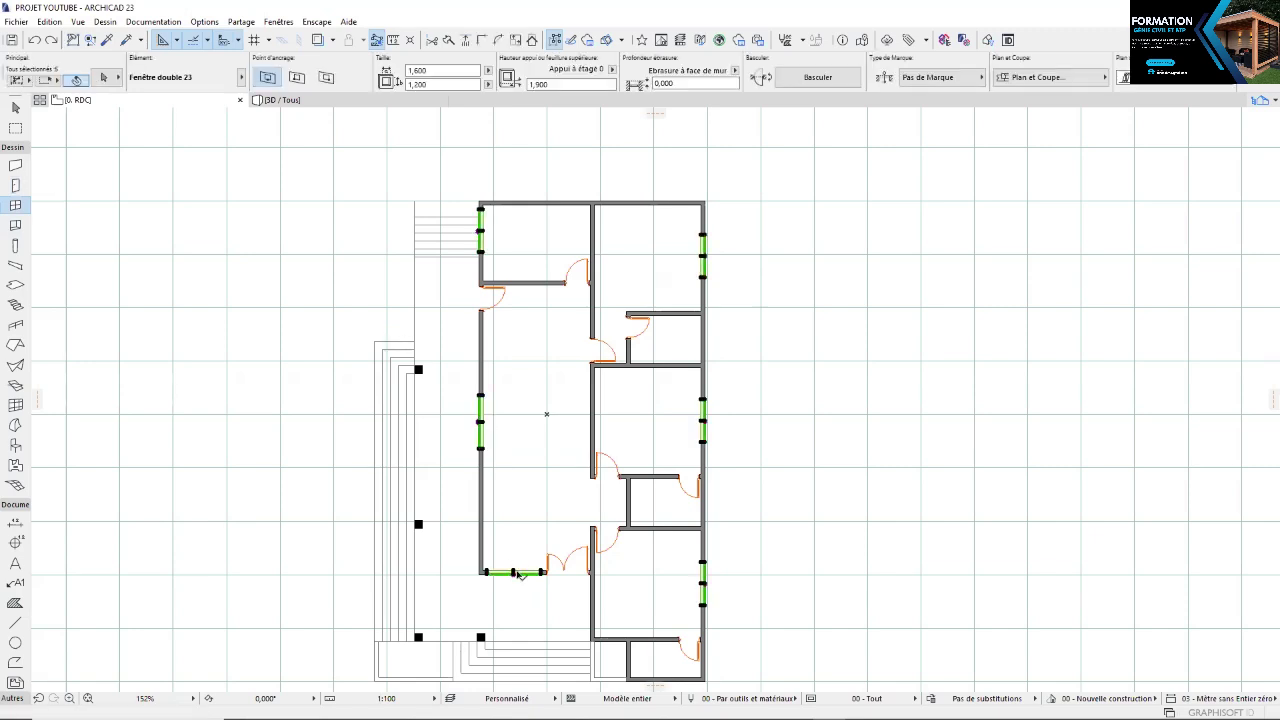
{"action": "left_click", "coordinate": [519, 574], "text": "shift"}
{"action": "middle_click_drag", "start_coordinate": [697, 450], "coordinate": [638, 380]}
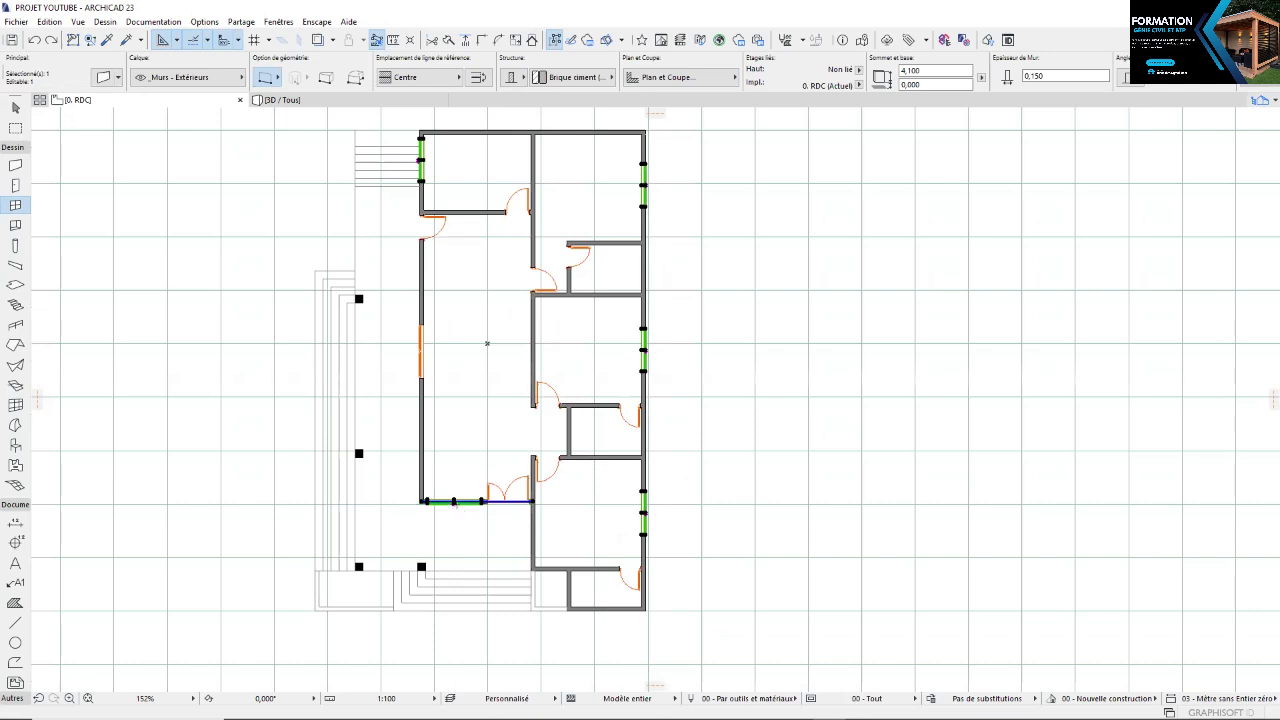
{"action": "scroll", "coordinate": [453, 497], "scroll_direction": "up", "scroll_amount": 3}
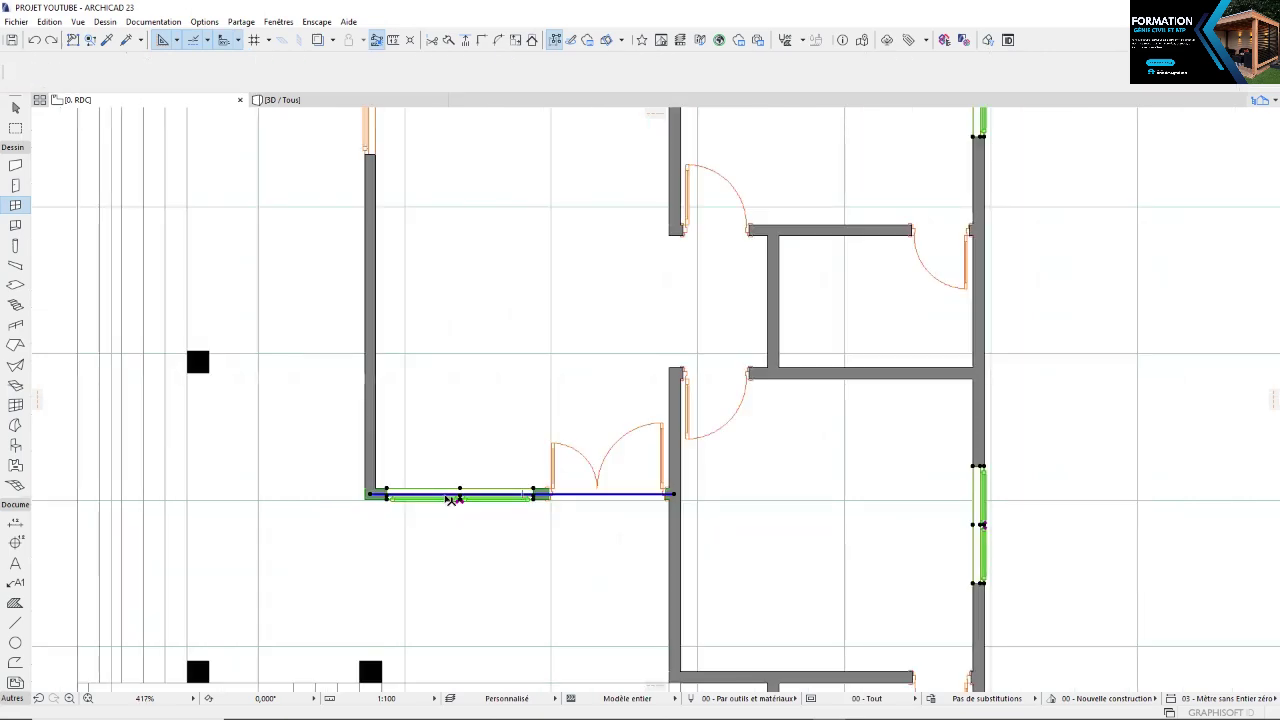
{"action": "left_click", "coordinate": [534, 493]}
{"action": "left_click", "coordinate": [479, 515]}
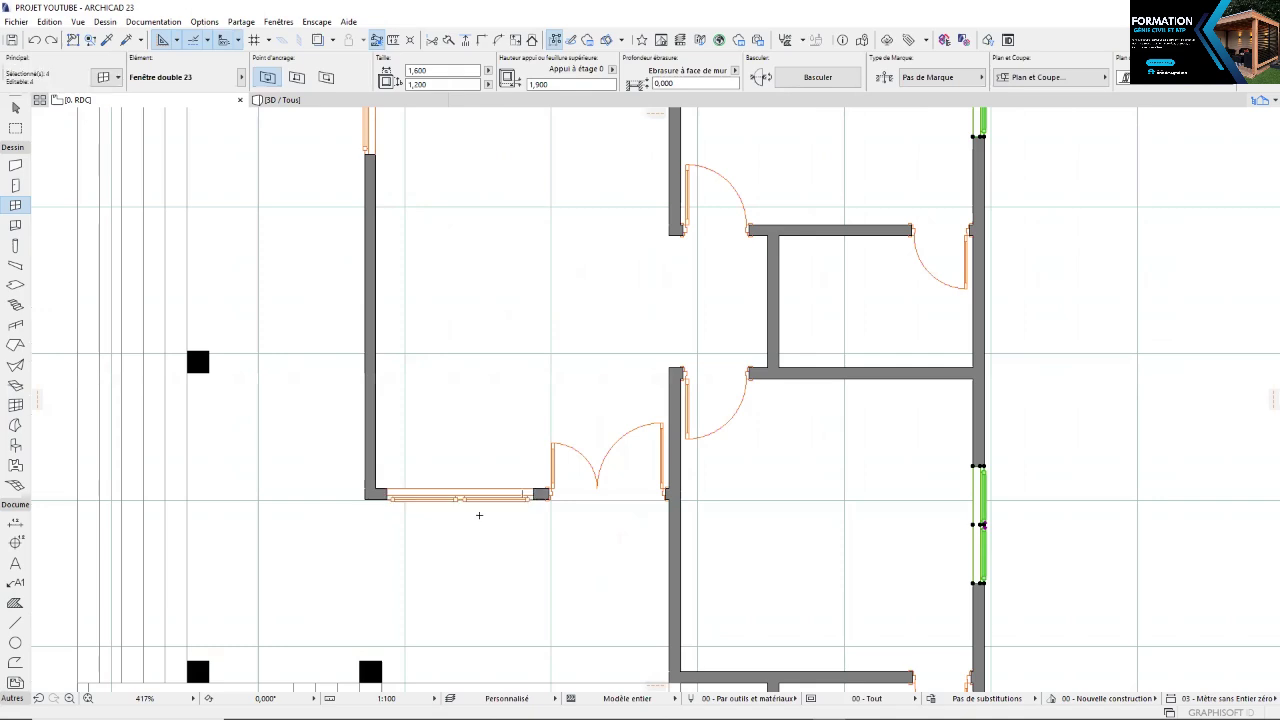
{"action": "scroll", "coordinate": [478, 515], "scroll_direction": "down", "scroll_amount": 3}
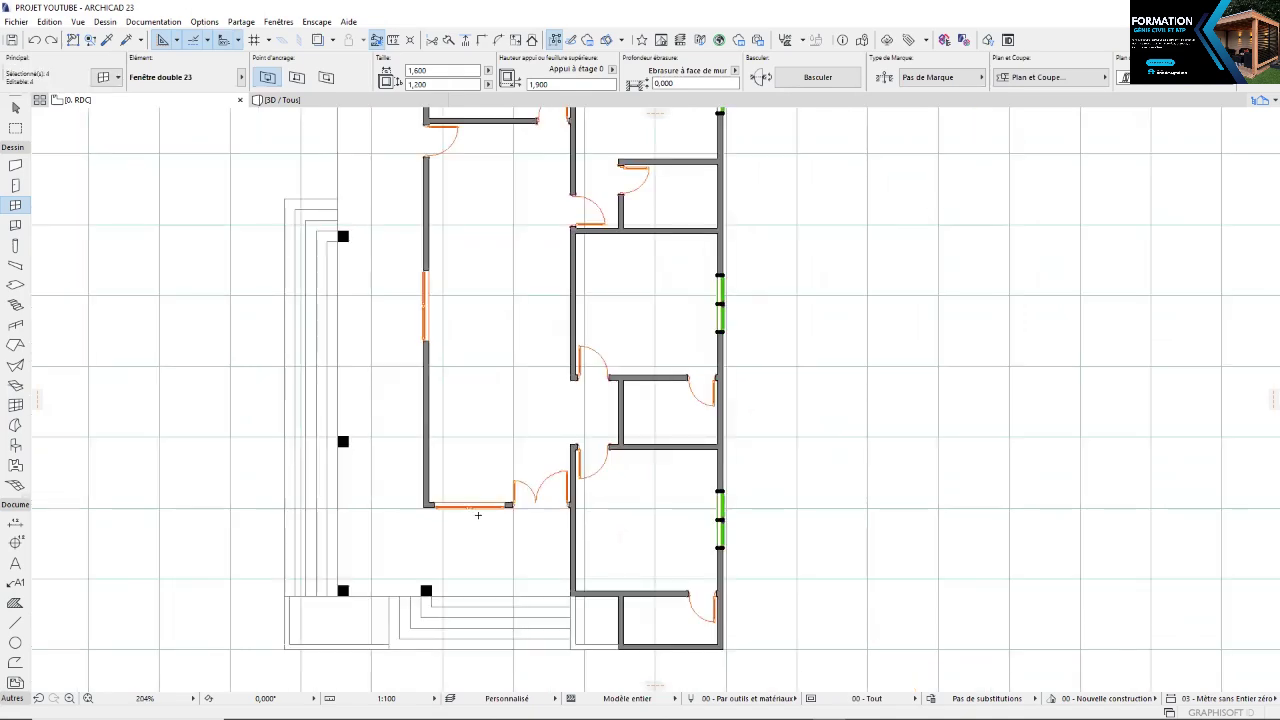
{"action": "scroll", "coordinate": [494, 398], "scroll_direction": "down", "scroll_amount": 3}
{"action": "scroll", "coordinate": [478, 434], "scroll_direction": "up", "scroll_amount": 2}
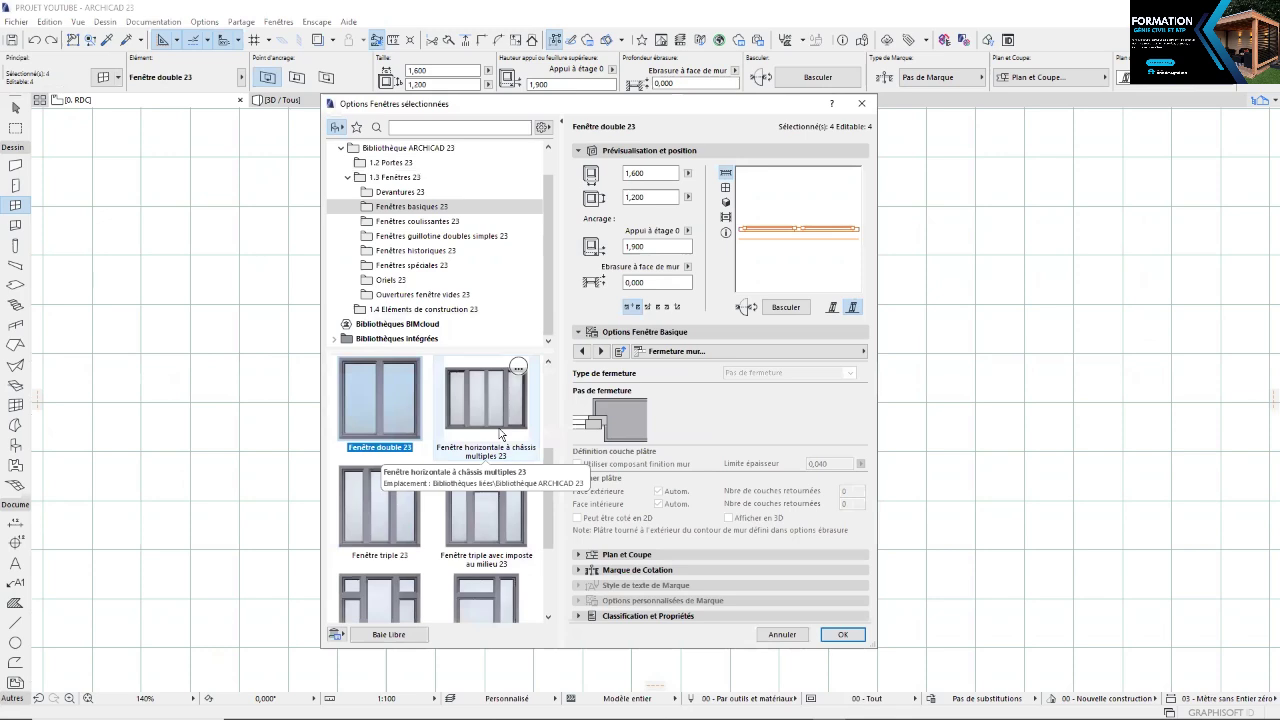
{"action": "left_click", "coordinate": [636, 246]}
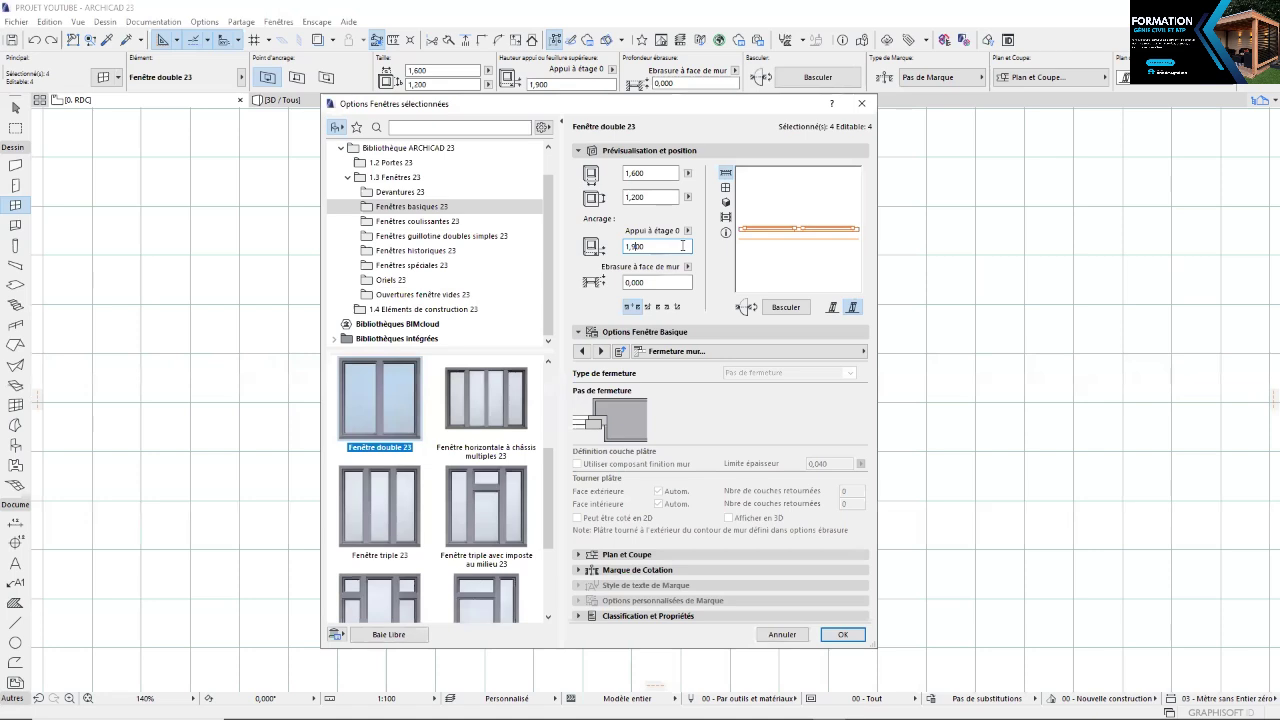
{"action": "key", "text": "BackSpace"}
{"action": "type", "text": "85"}
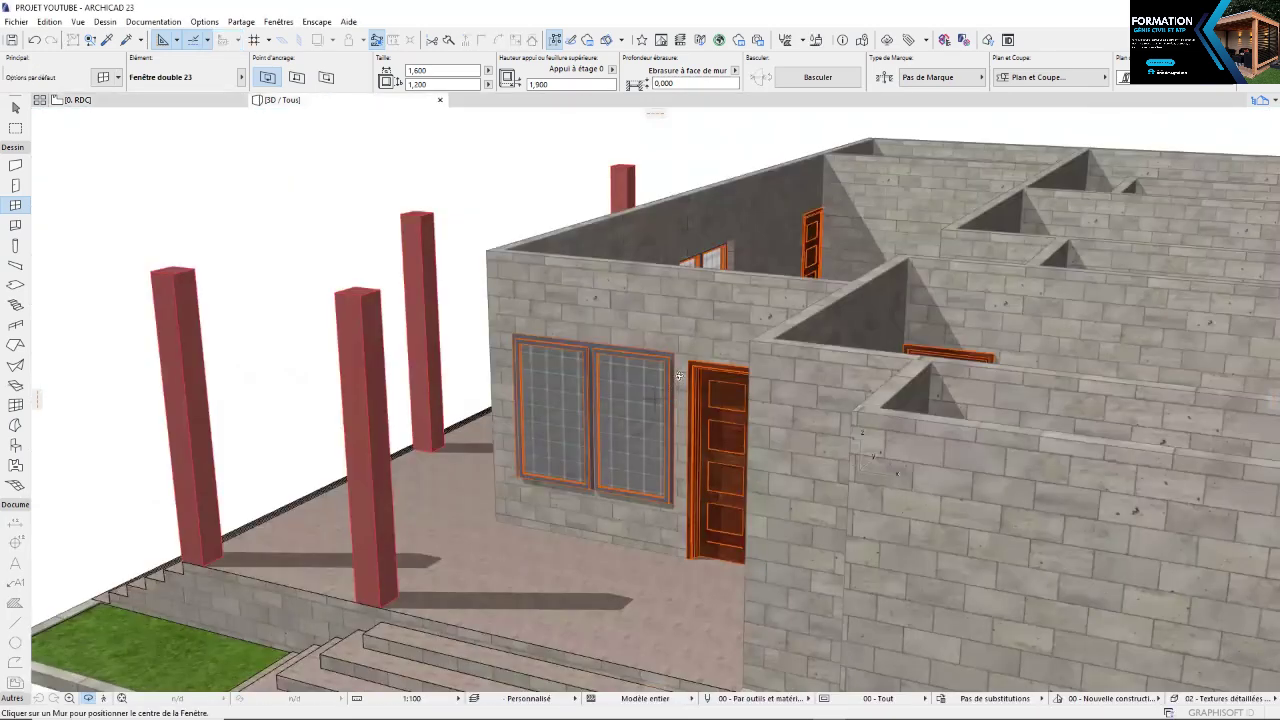
Compare the tops of the front and terrace-side windows with the neighbouring doors in 3D
{"action": "scroll", "coordinate": [679, 375], "scroll_direction": "up", "scroll_amount": 2}
{"action": "scroll", "coordinate": [684, 361], "scroll_direction": "up", "scroll_amount": 2}
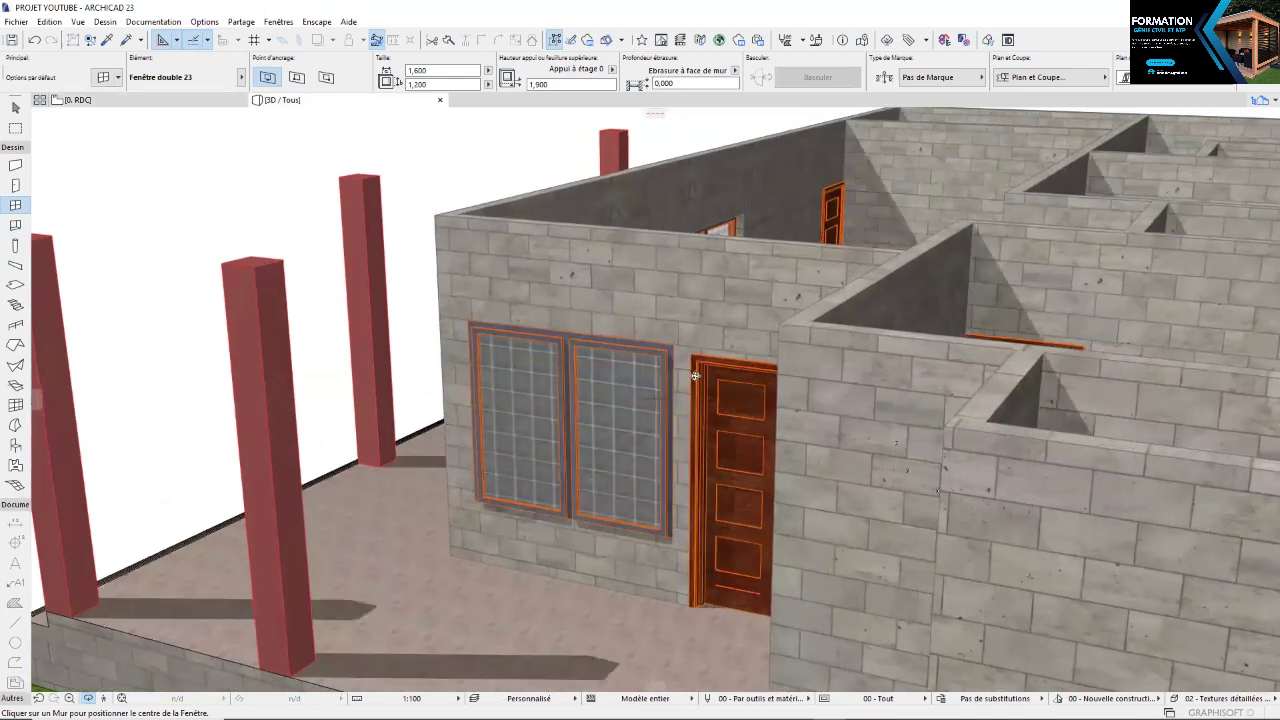
{"action": "scroll", "coordinate": [695, 376], "scroll_direction": "down", "scroll_amount": 5}
{"action": "middle_click_drag", "start_coordinate": [695, 376], "coordinate": [444, 288], "text": "shift"}
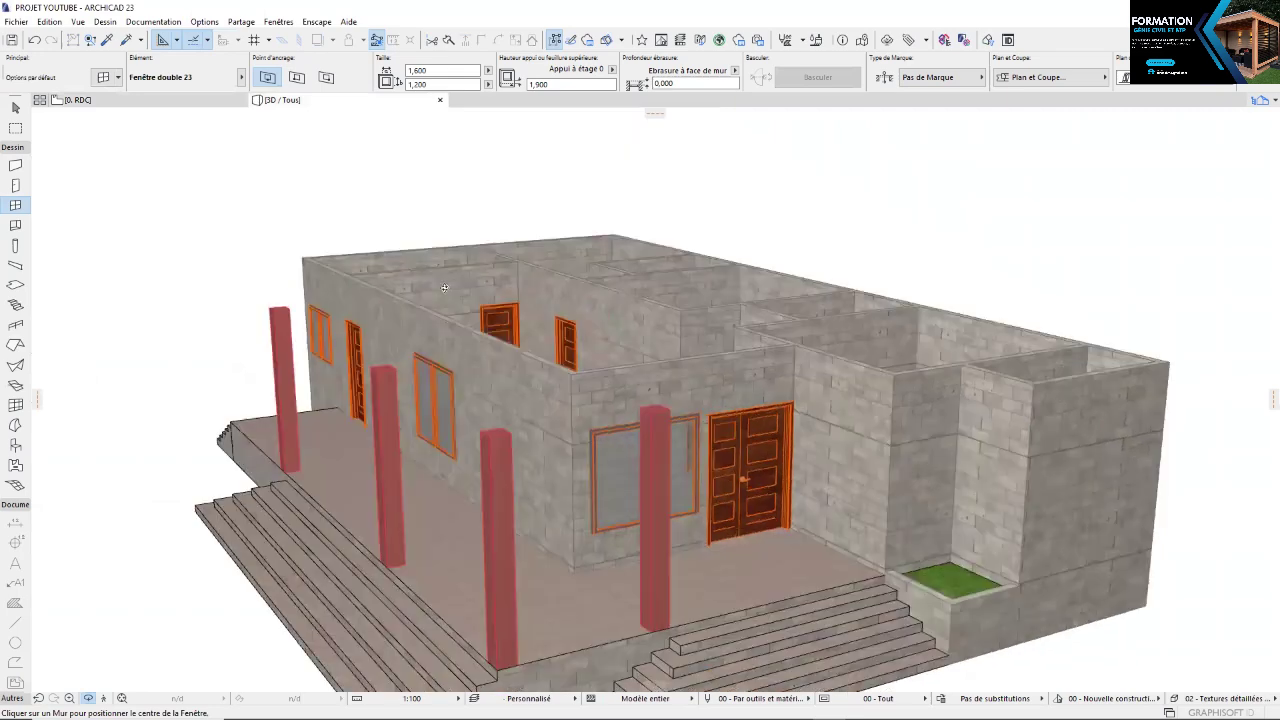
{"action": "scroll", "coordinate": [440, 290], "scroll_direction": "up", "scroll_amount": 6}
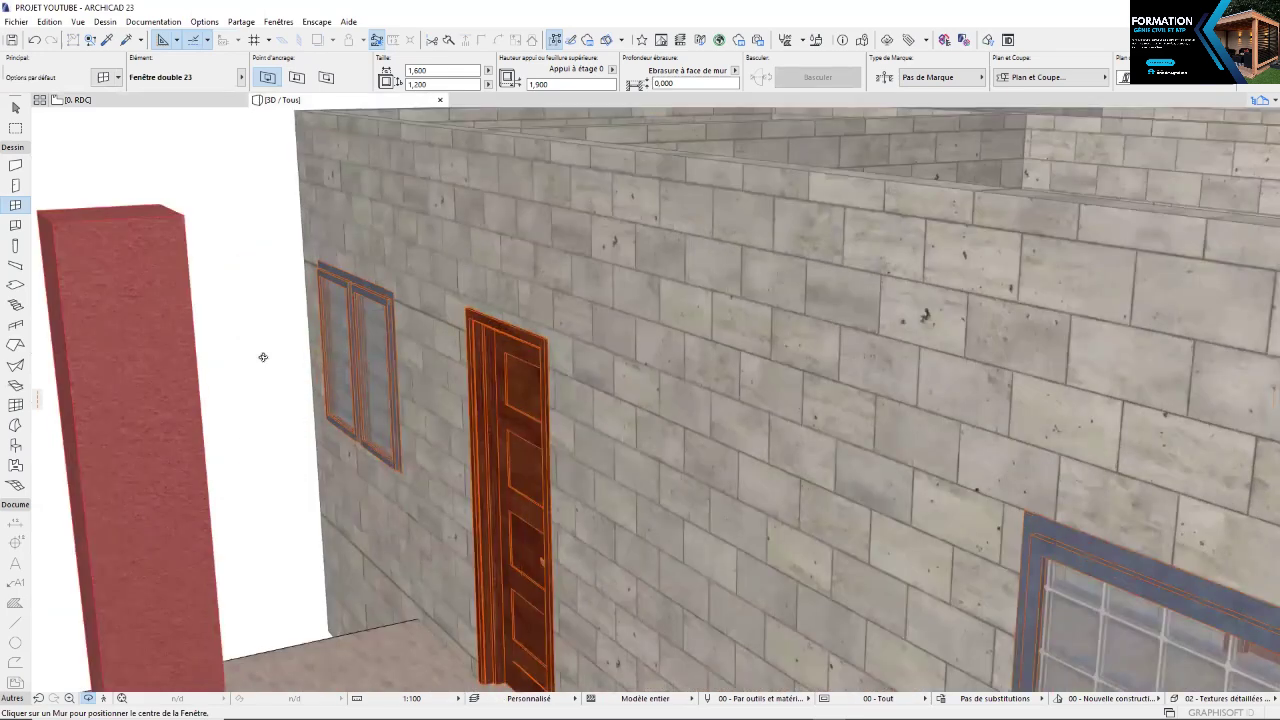
{"action": "middle_click_drag", "start_coordinate": [263, 357], "coordinate": [490, 365], "text": "shift"}
{"action": "scroll", "coordinate": [284, 376], "scroll_direction": "up", "scroll_amount": 3}
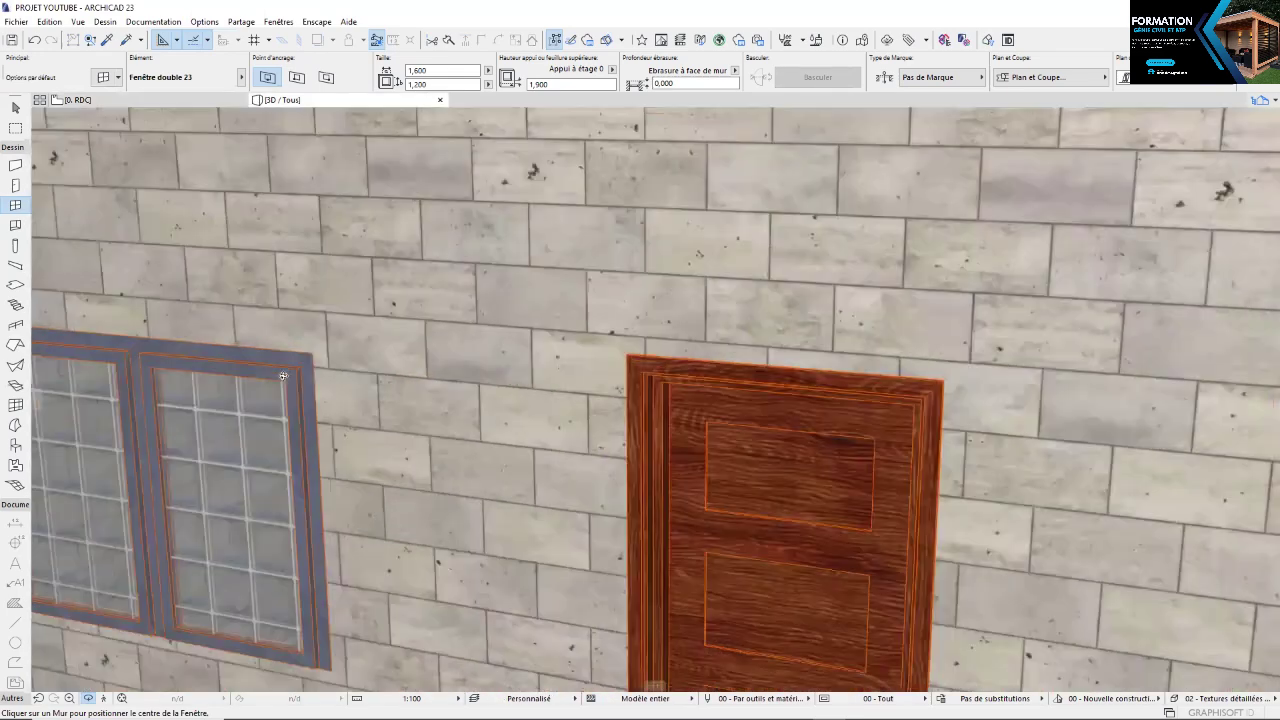
{"action": "scroll", "coordinate": [306, 367], "scroll_direction": "up", "scroll_amount": 3}
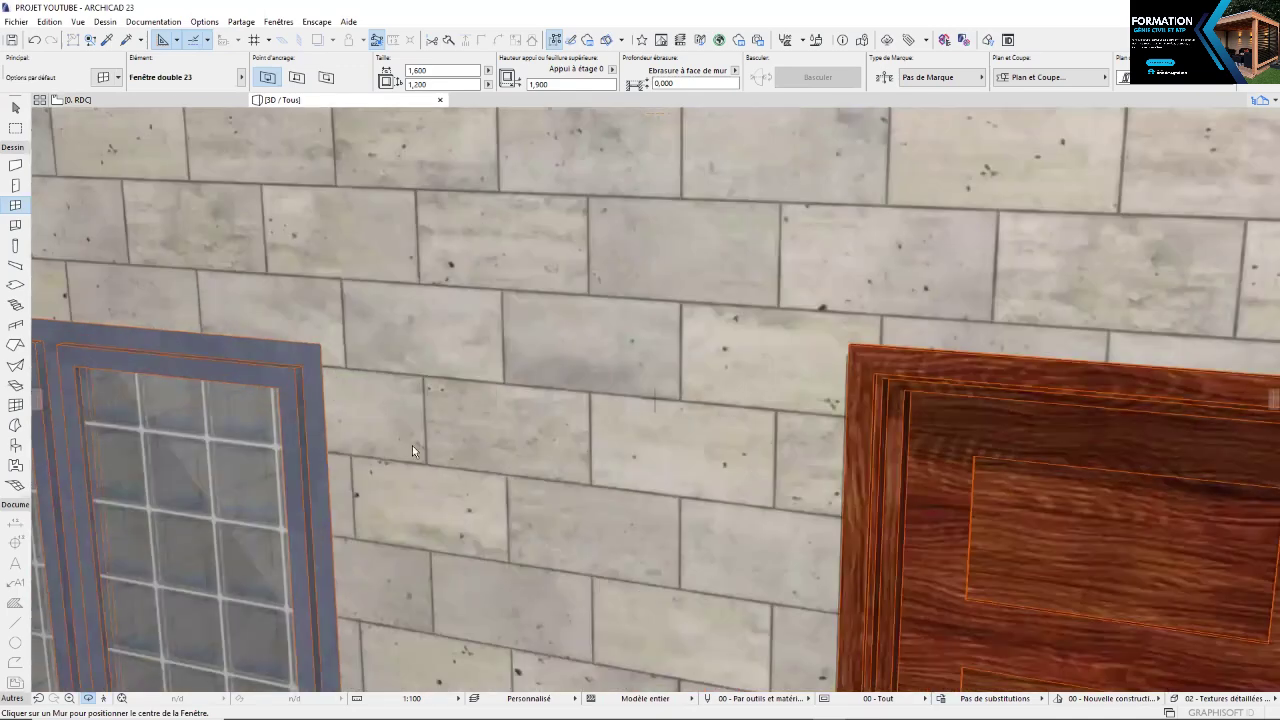
Set the sill height of the four 1,600-wide windows on the ground-floor plan to 1,870
{"action": "key", "text": "F2"}
{"action": "scroll", "coordinate": [412, 464], "scroll_direction": "down", "scroll_amount": 5}
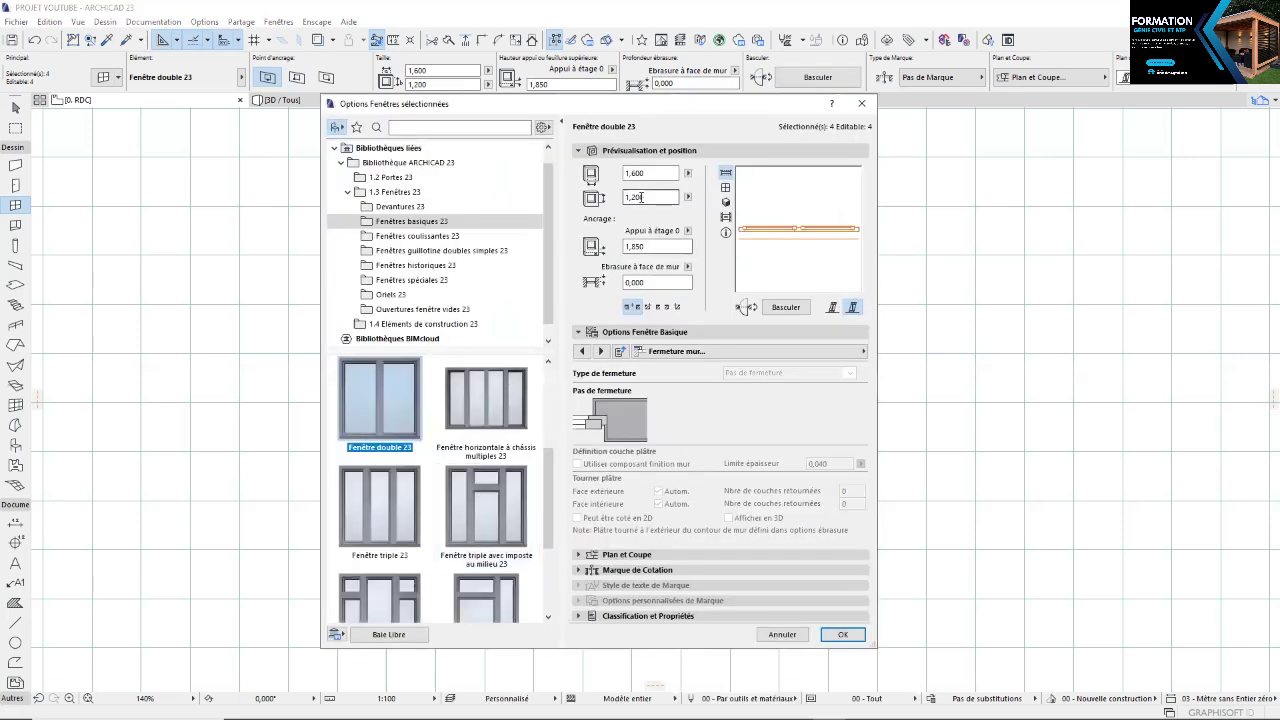
{"action": "left_click", "coordinate": [642, 246]}
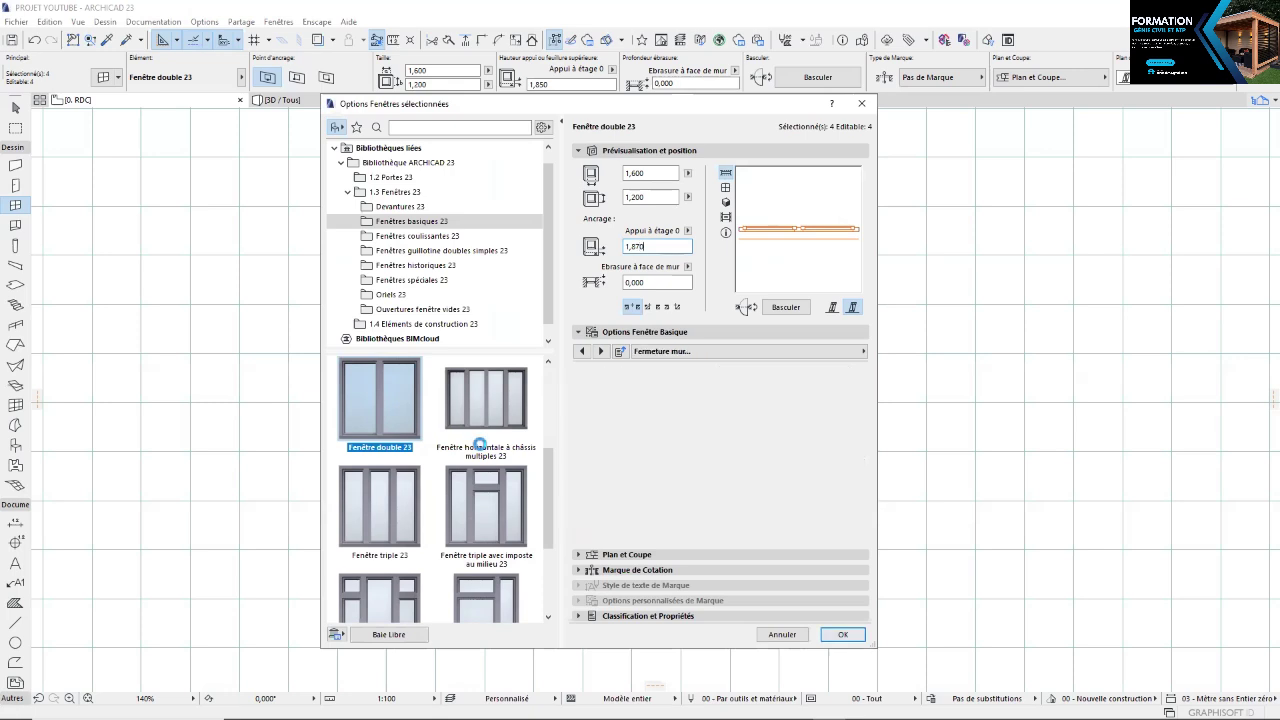
{"action": "key", "text": "Return"}
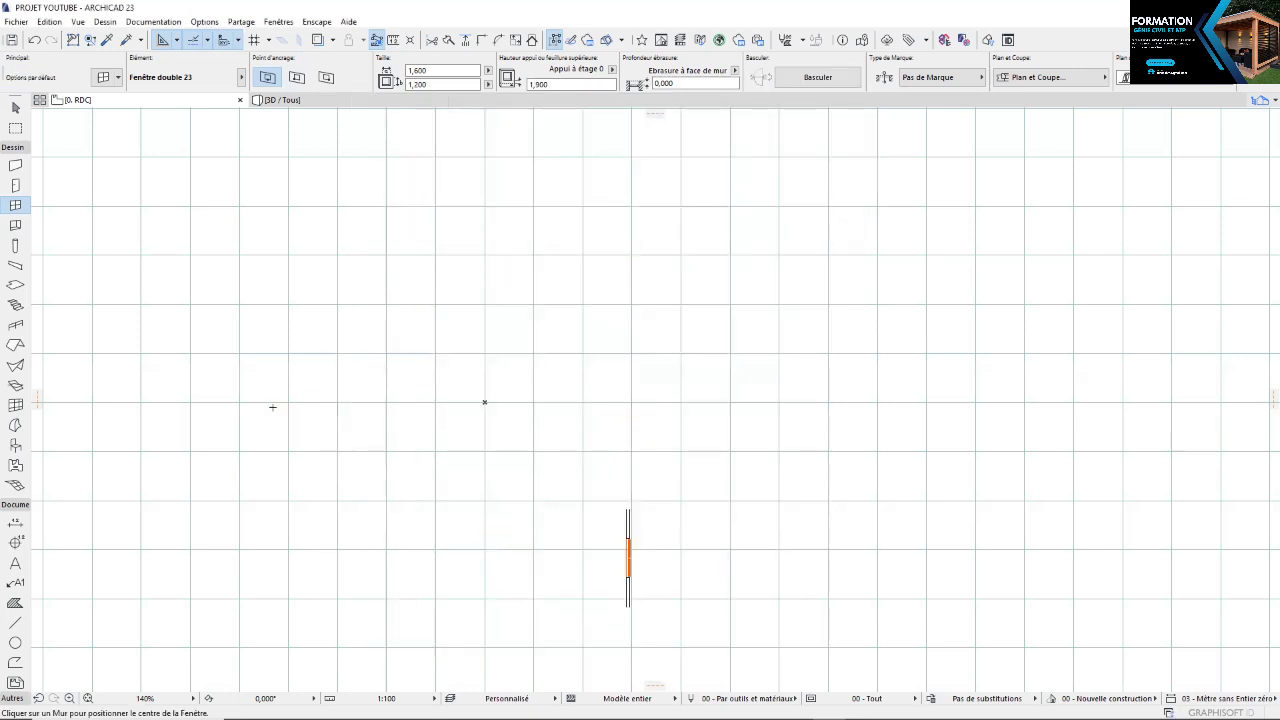
Select the two 2,000-wide living-room windows on the plan and set their sill height to 1,470
{"action": "left_click", "coordinate": [424, 410]}
{"action": "left_click", "coordinate": [482, 548], "text": "shift"}
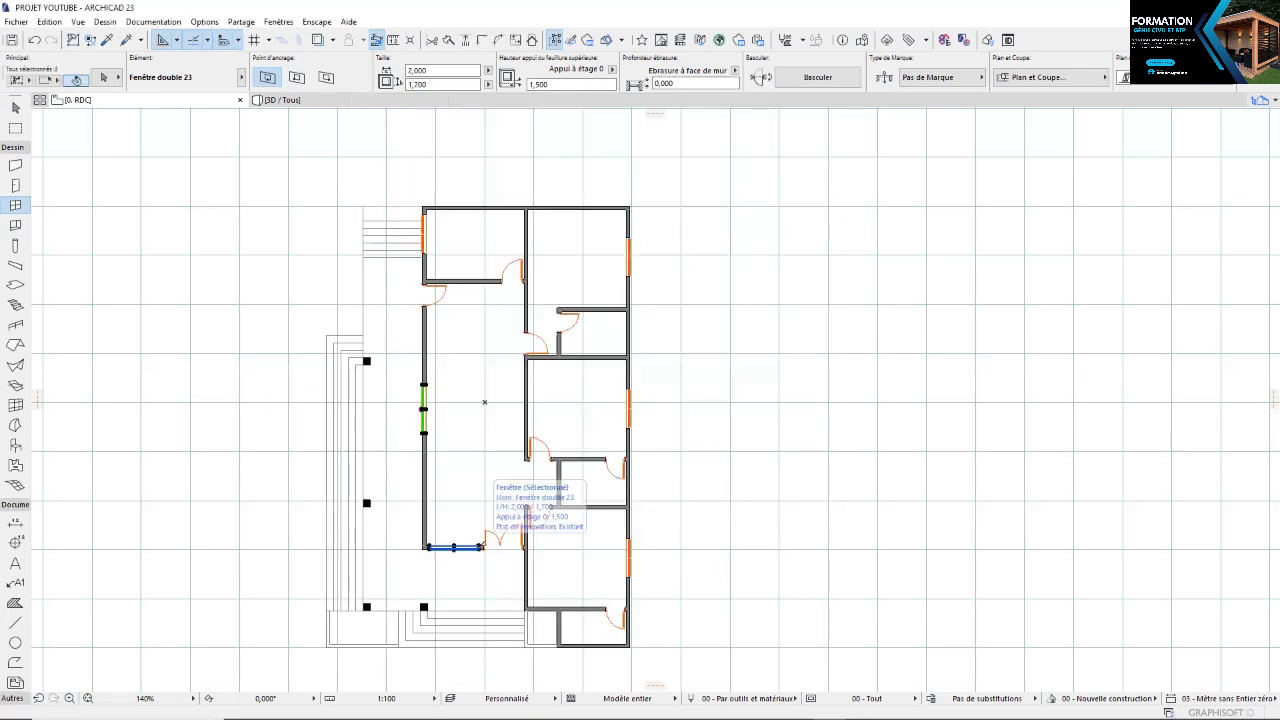
{"action": "double_click", "coordinate": [477, 545]}
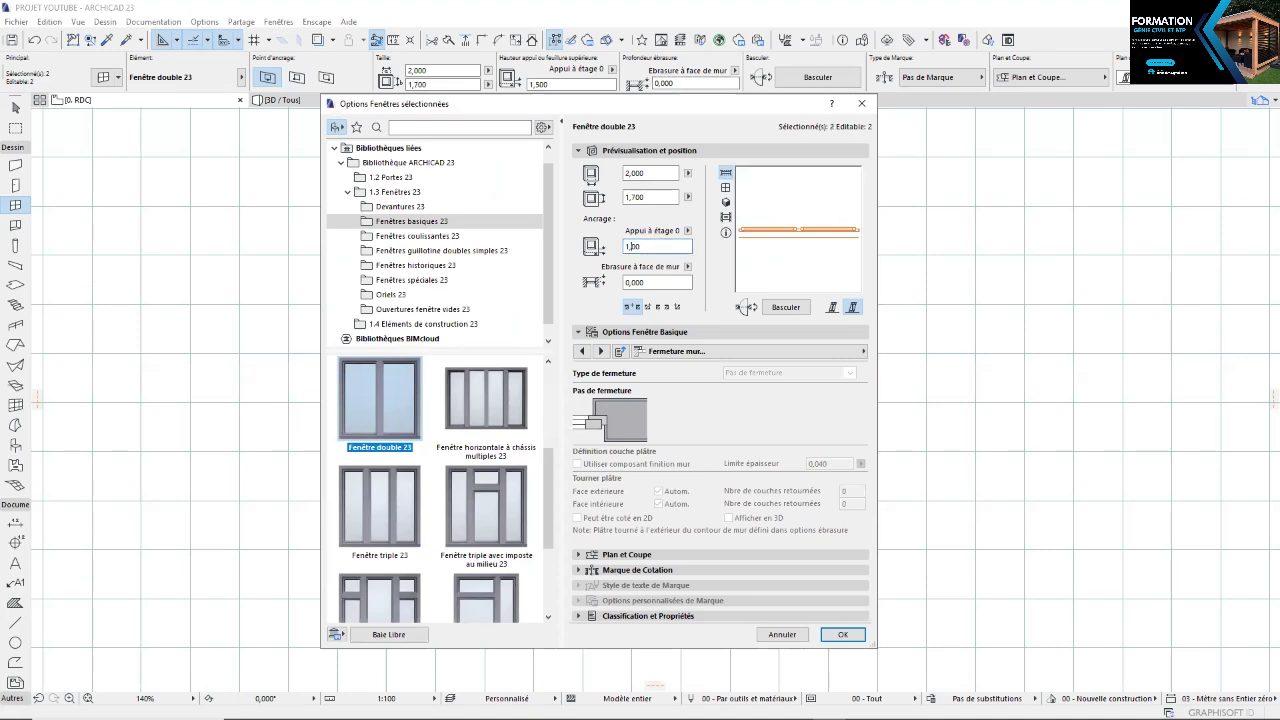
{"action": "type", "text": "47"}
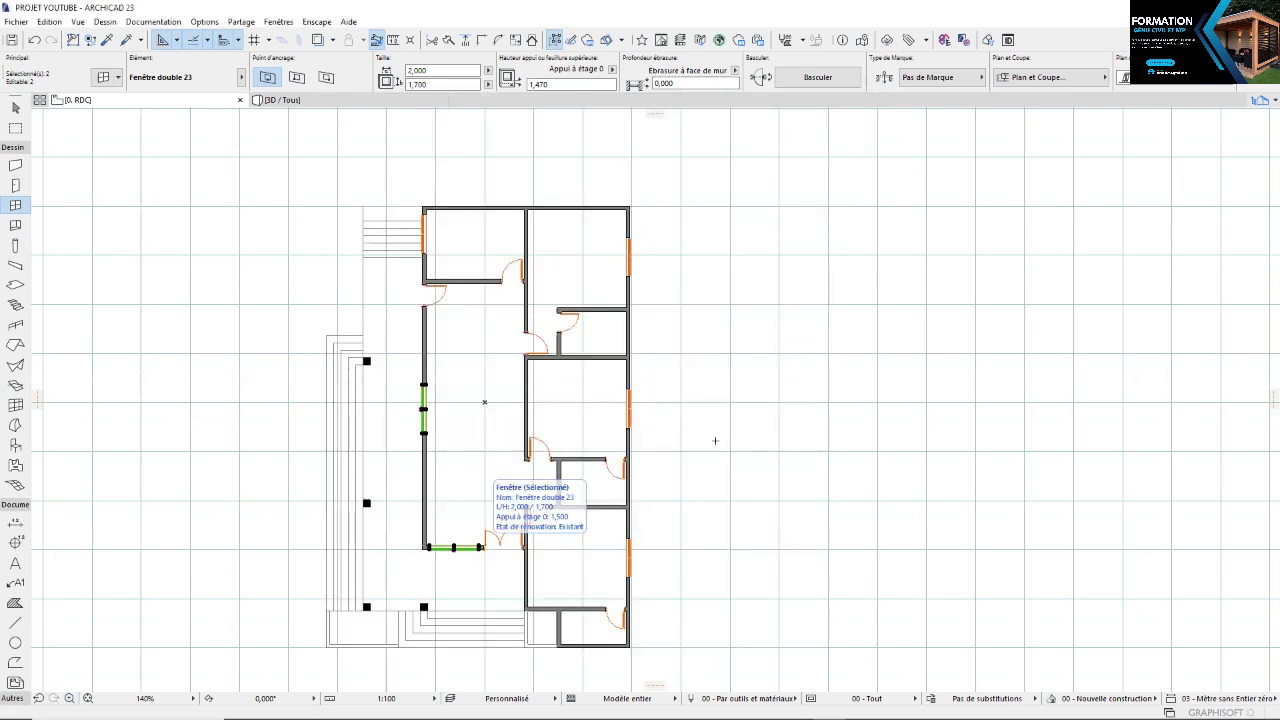
{"action": "key", "text": "Escape"}
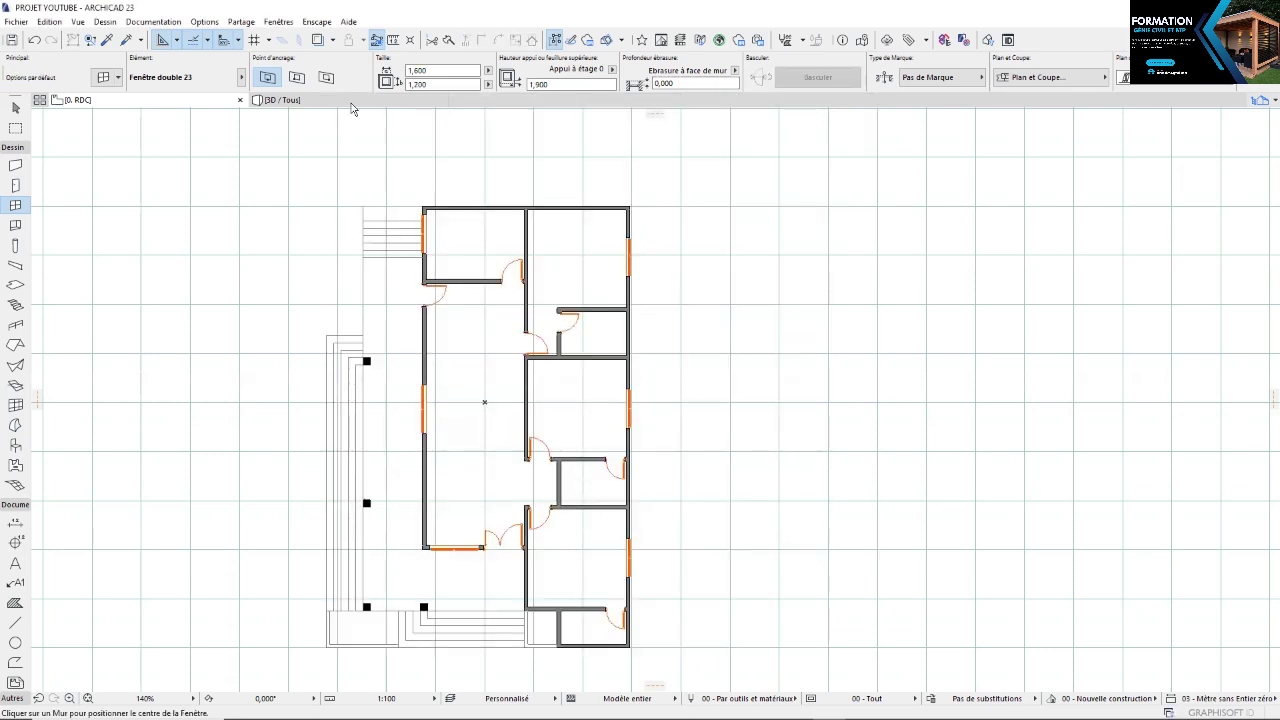
Check in 3D how the tops of the terrace-side and front windows line up with the adjacent doors
{"action": "key", "text": "F3"}
{"action": "scroll", "coordinate": [261, 350], "scroll_direction": "down", "scroll_amount": 4}
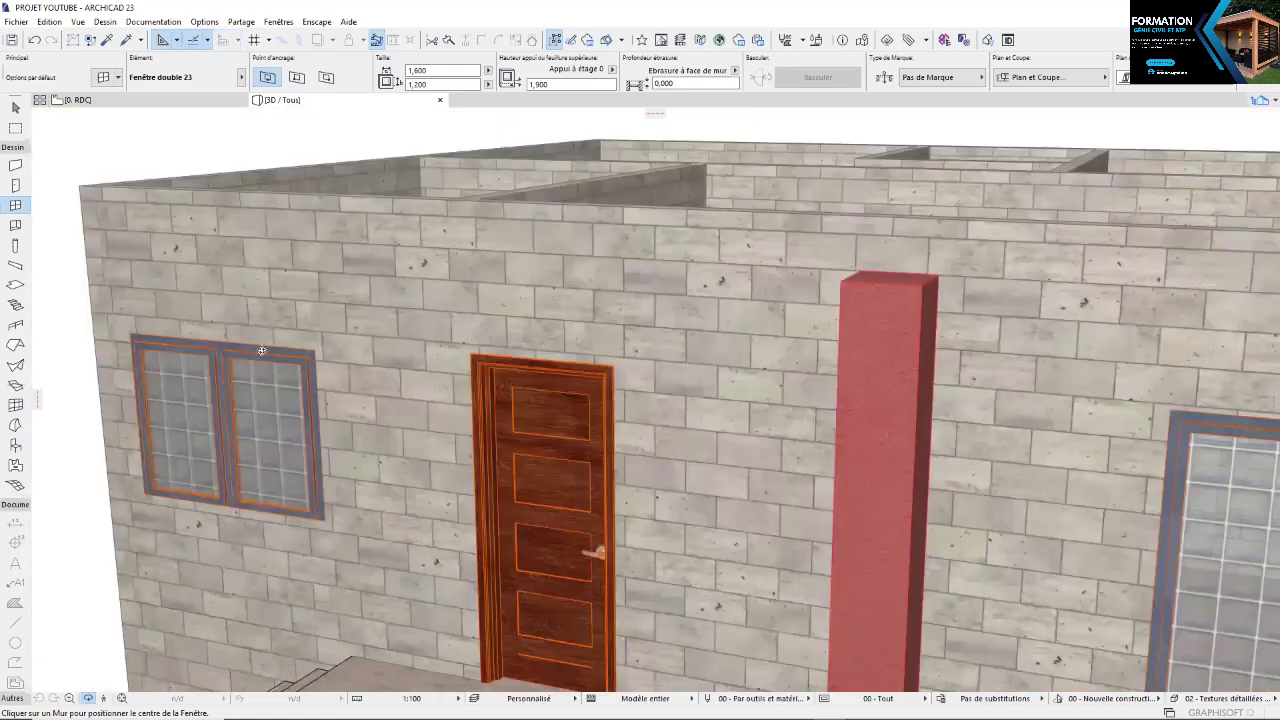
{"action": "scroll", "coordinate": [262, 350], "scroll_direction": "down", "scroll_amount": 4}
{"action": "left_click_drag", "start_coordinate": [739, 420], "coordinate": [756, 364]}
{"action": "scroll", "coordinate": [753, 342], "scroll_direction": "up", "scroll_amount": 4}
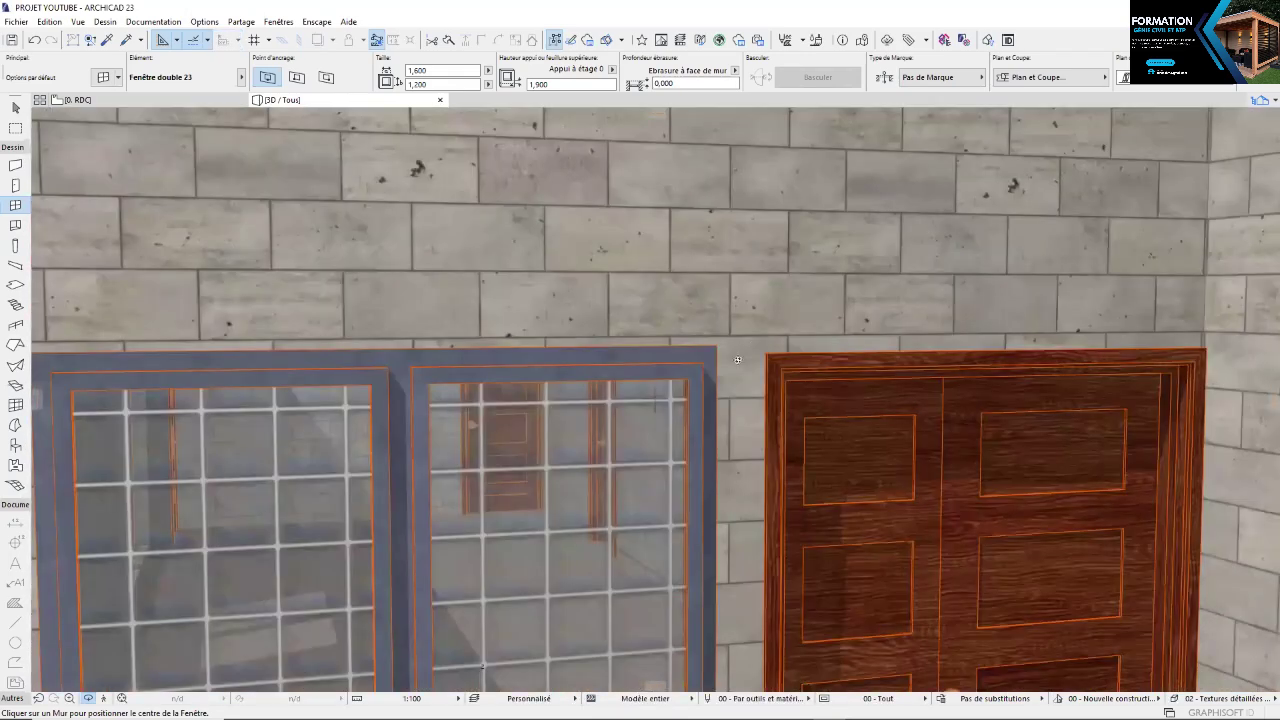
{"action": "scroll", "coordinate": [737, 359], "scroll_direction": "down", "scroll_amount": 7}
{"action": "left_click_drag", "start_coordinate": [737, 359], "coordinate": [553, 462]}
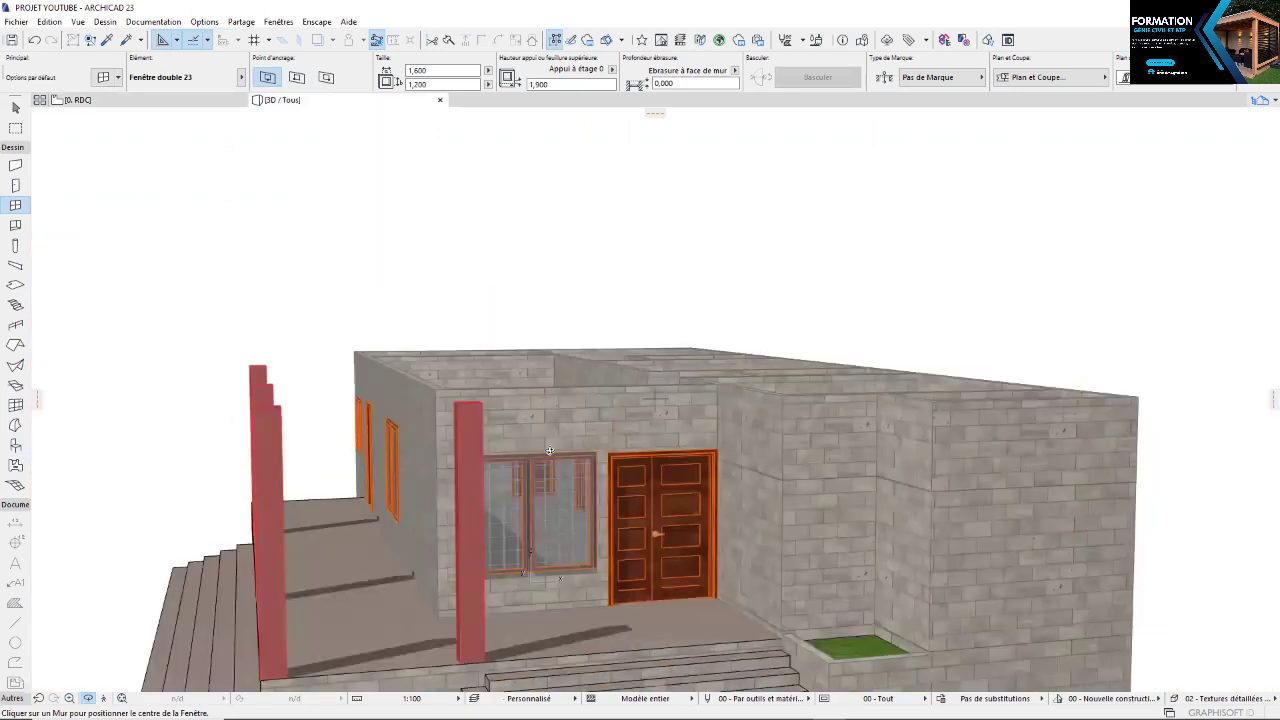
{"action": "scroll", "coordinate": [560, 452], "scroll_direction": "up", "scroll_amount": 3}
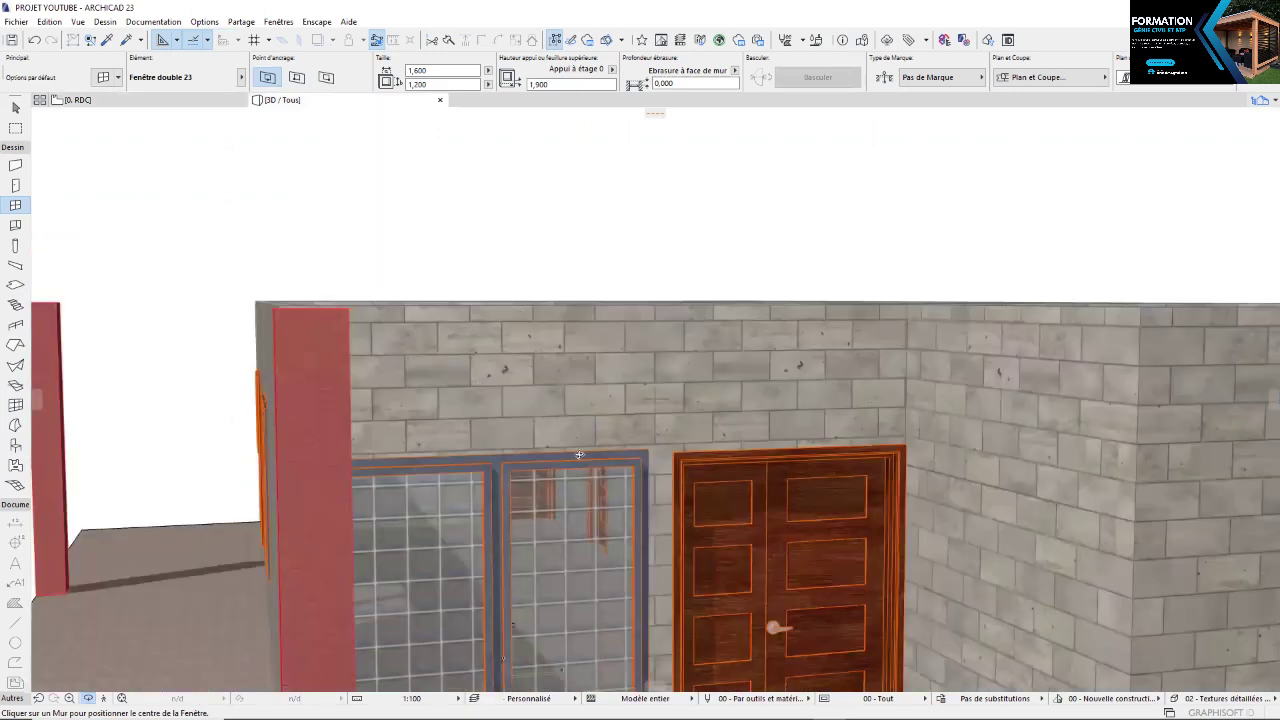
{"action": "scroll", "coordinate": [579, 455], "scroll_direction": "up", "scroll_amount": 3}
{"action": "scroll", "coordinate": [586, 378], "scroll_direction": "down", "scroll_amount": 6}
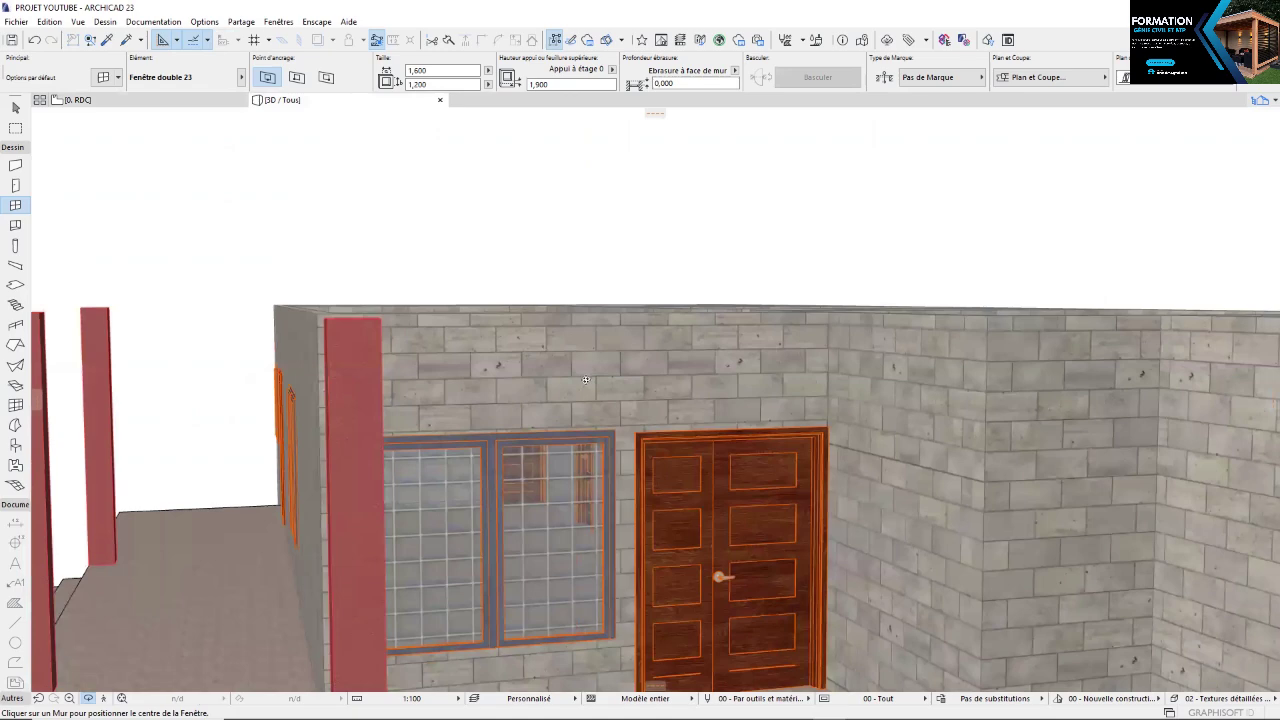
{"action": "middle_click_drag", "start_coordinate": [797, 423], "coordinate": [486, 533], "text": "shift"}
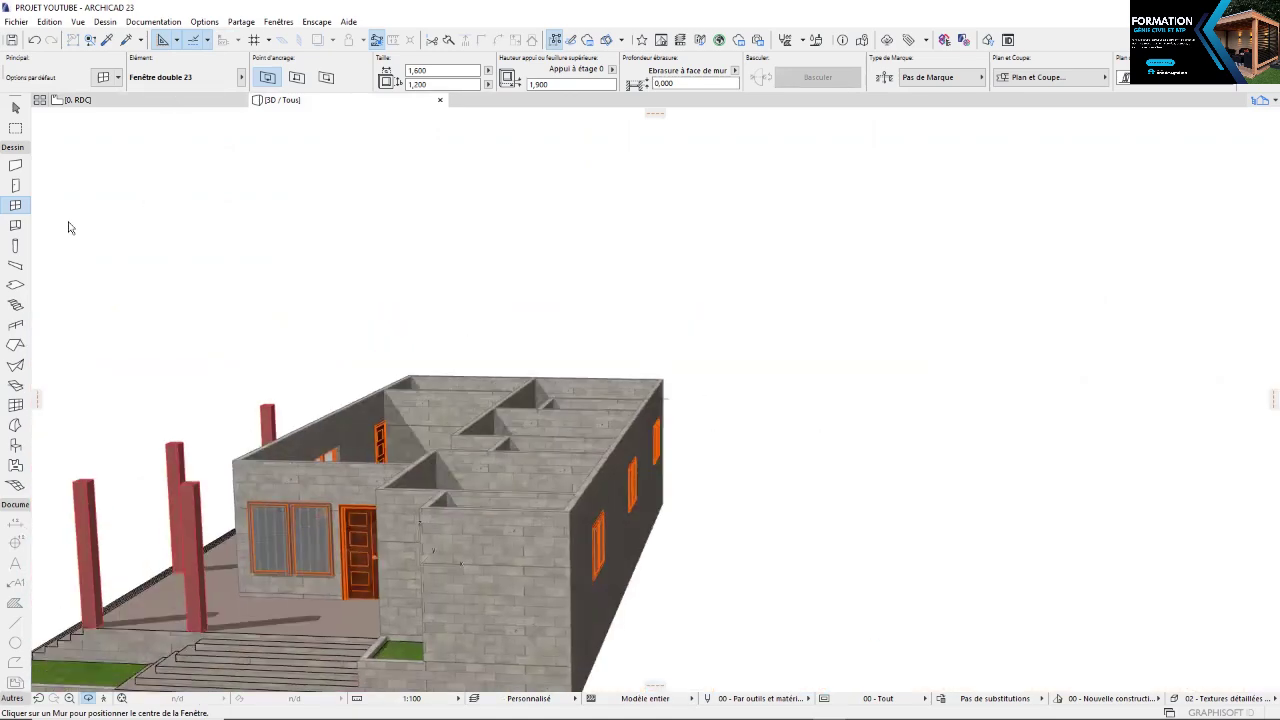
On the ground-floor plan, pick up the settings of a 1,600-wide double window and set the default size to 0,800 wide by 0,800 high
{"action": "key", "text": "F2"}
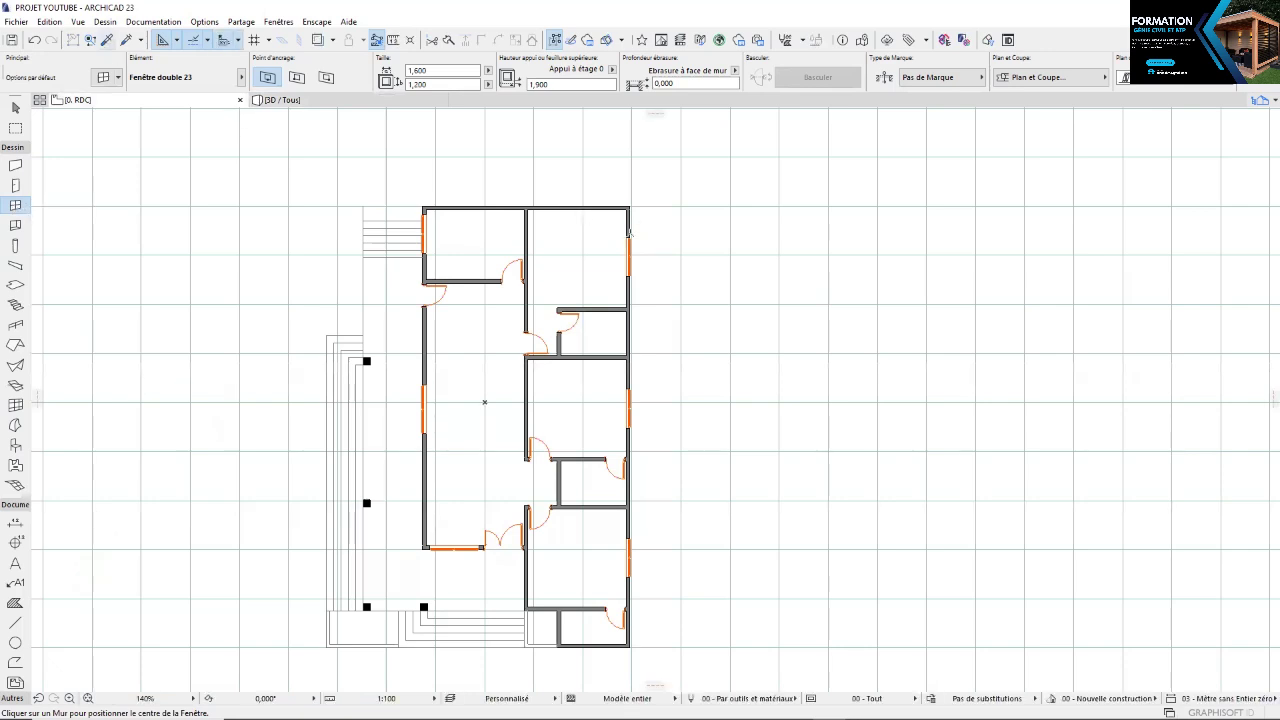
{"action": "left_click", "coordinate": [107, 42]}
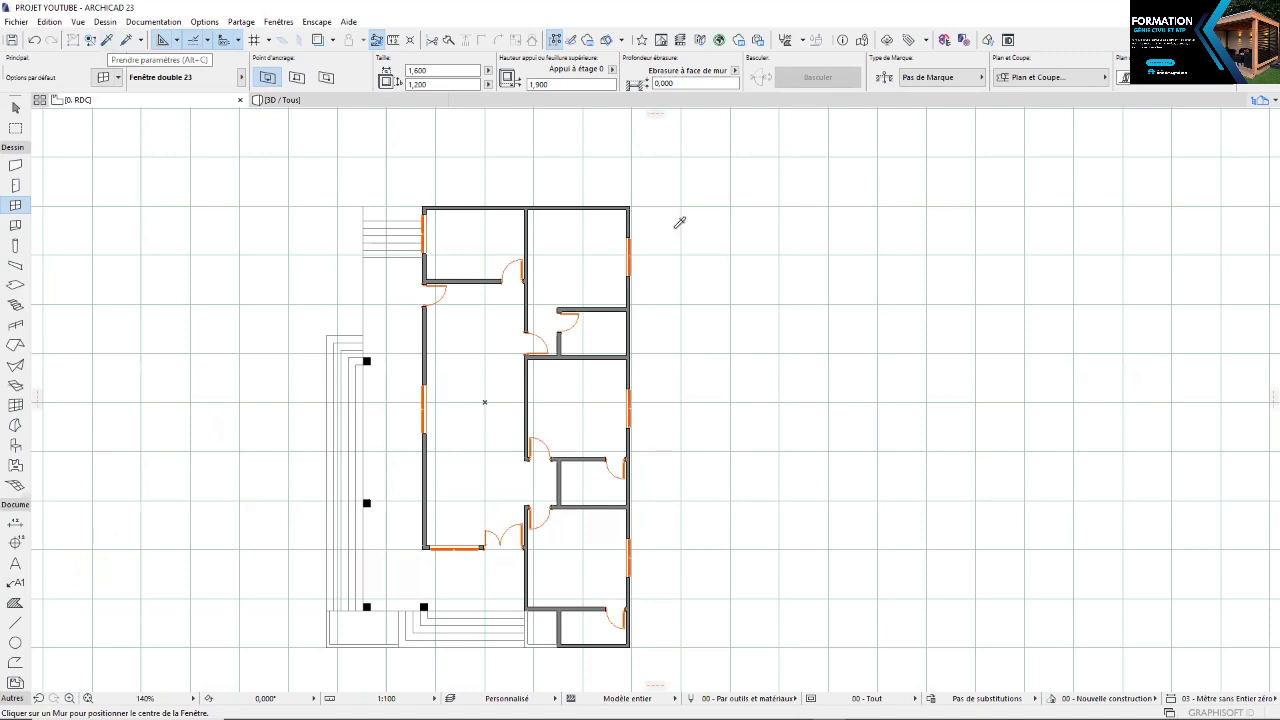
{"action": "left_click", "coordinate": [629, 238]}
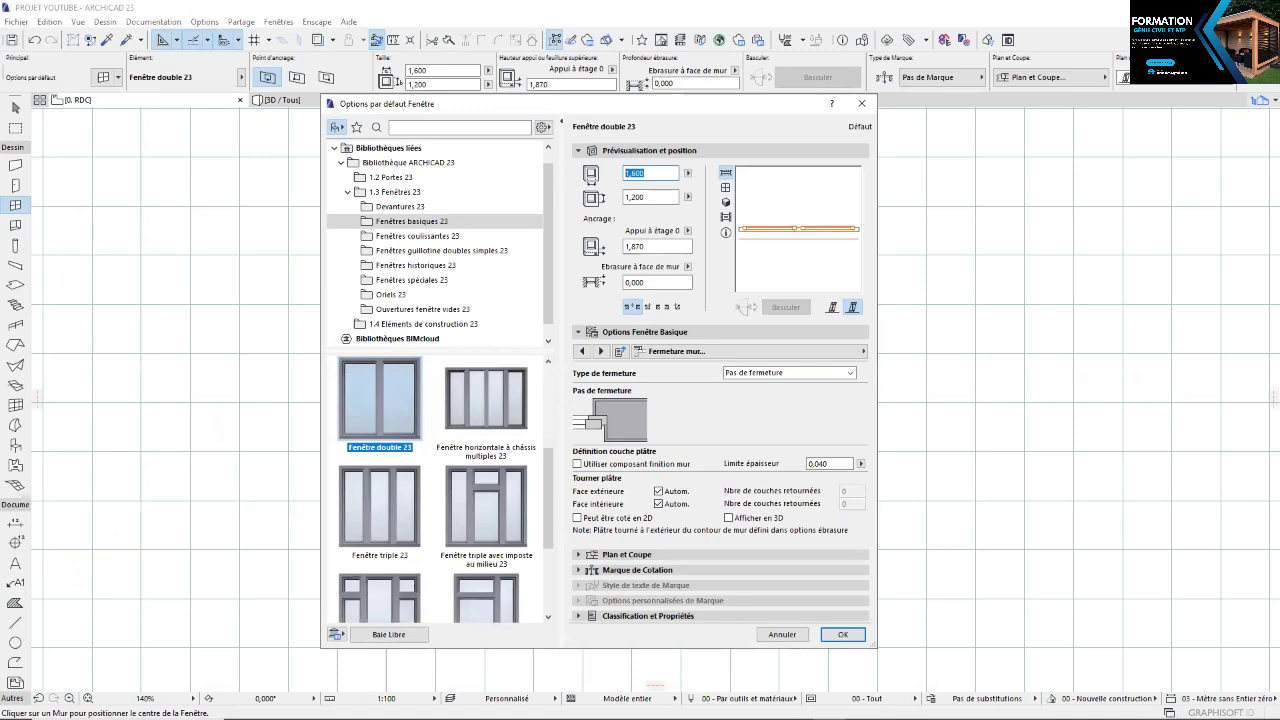
{"action": "type", "text": "0,8"}
{"action": "key", "text": "Tab"}
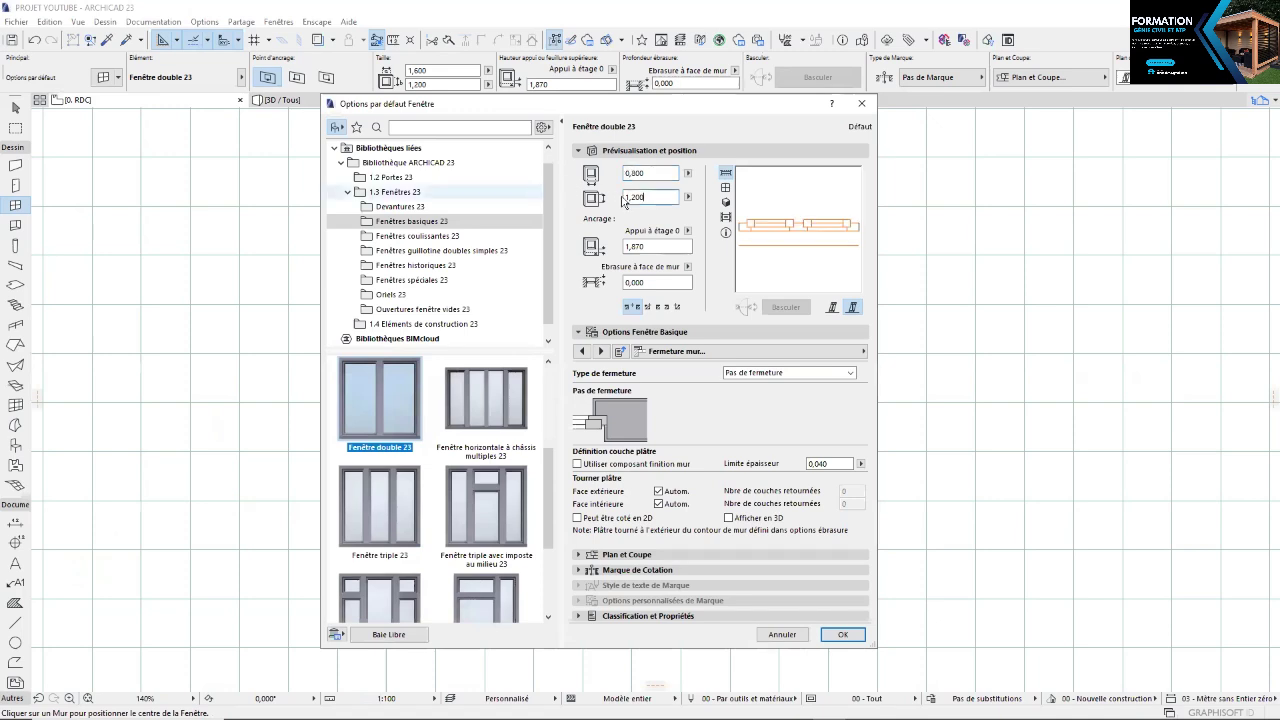
{"action": "type", "text": "0,8"}
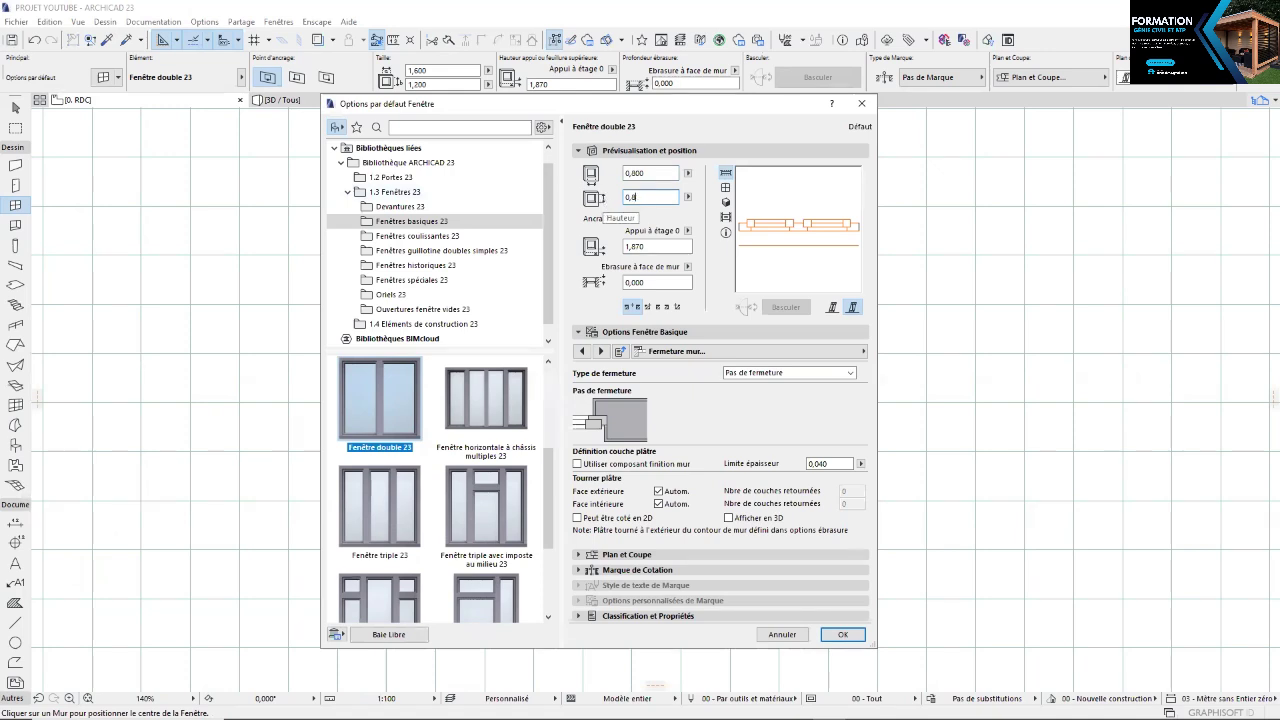
{"action": "left_click", "coordinate": [845, 636]}
Place a 0,800 × 0,800 double window in the long exterior wall of the uppermost small room, opening outward
{"action": "scroll", "coordinate": [626, 330], "scroll_direction": "up", "scroll_amount": 4}
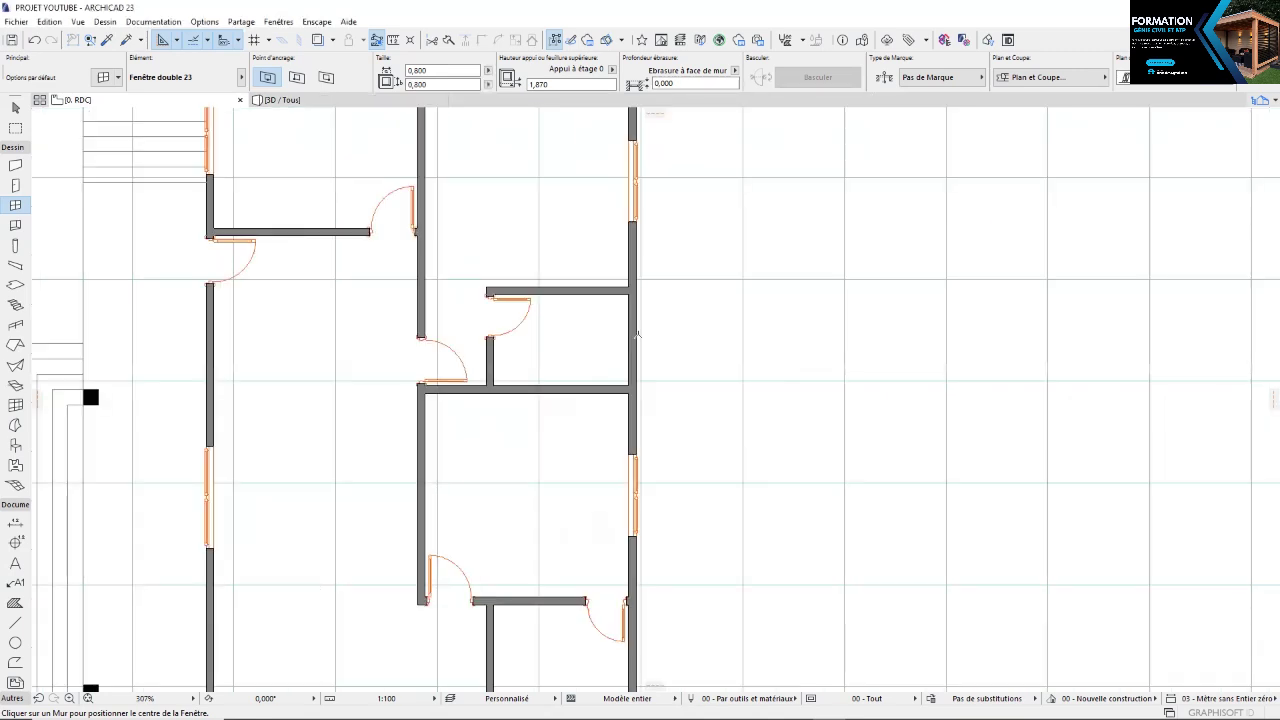
{"action": "scroll", "coordinate": [643, 340], "scroll_direction": "up", "scroll_amount": 4}
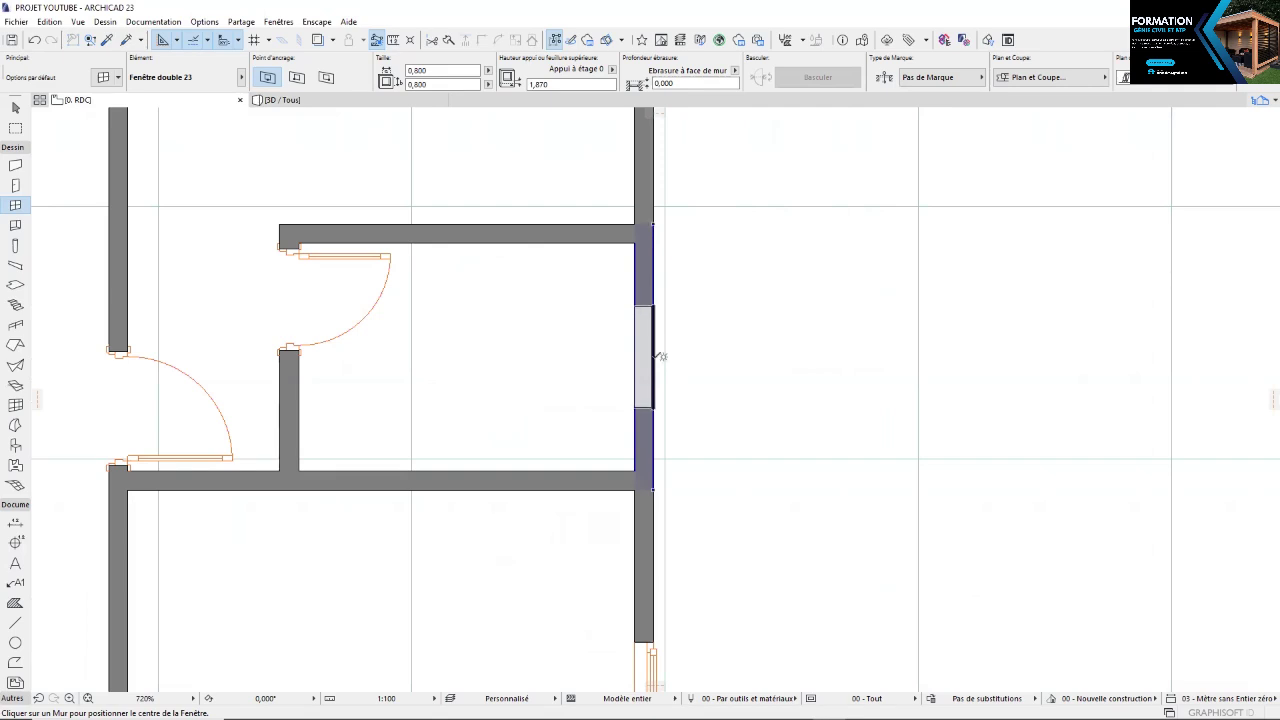
{"action": "left_click", "coordinate": [660, 356]}
{"action": "left_click", "coordinate": [706, 358]}
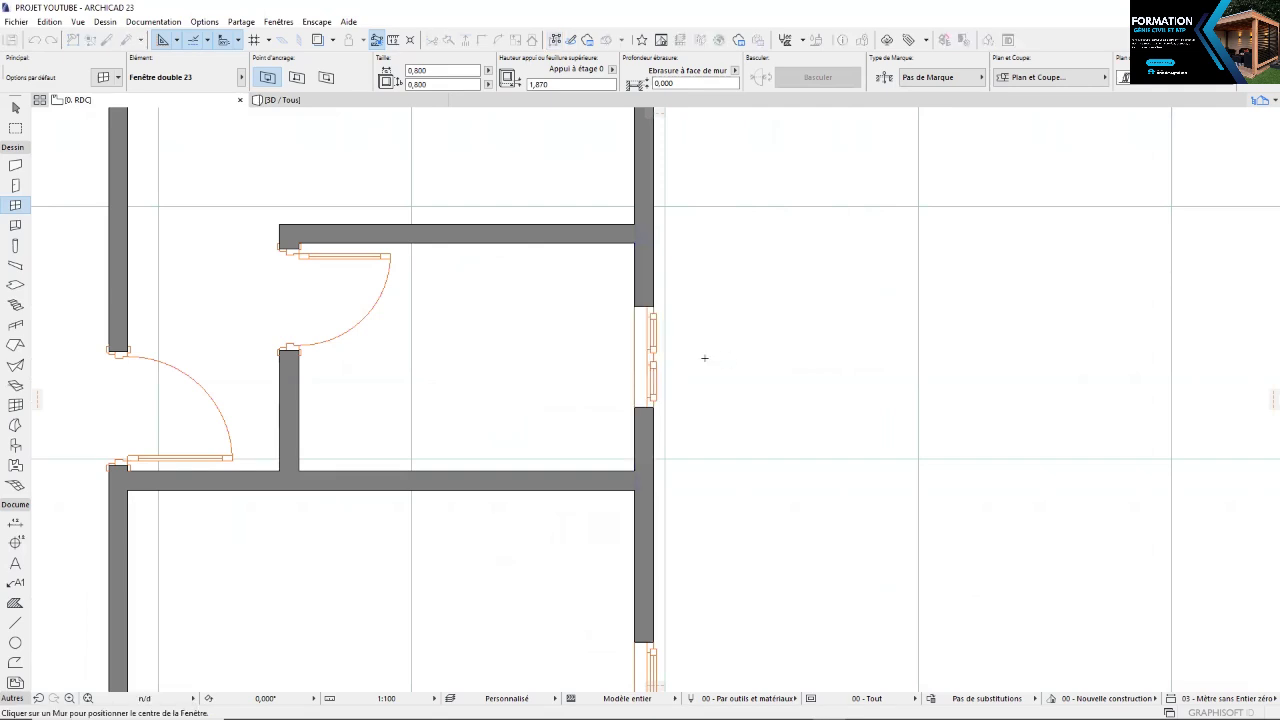
Set the sill height of the new small window to 2,270 and compare its top with the neighbouring windows in 3D
{"action": "scroll", "coordinate": [704, 358], "scroll_direction": "down", "scroll_amount": 3}
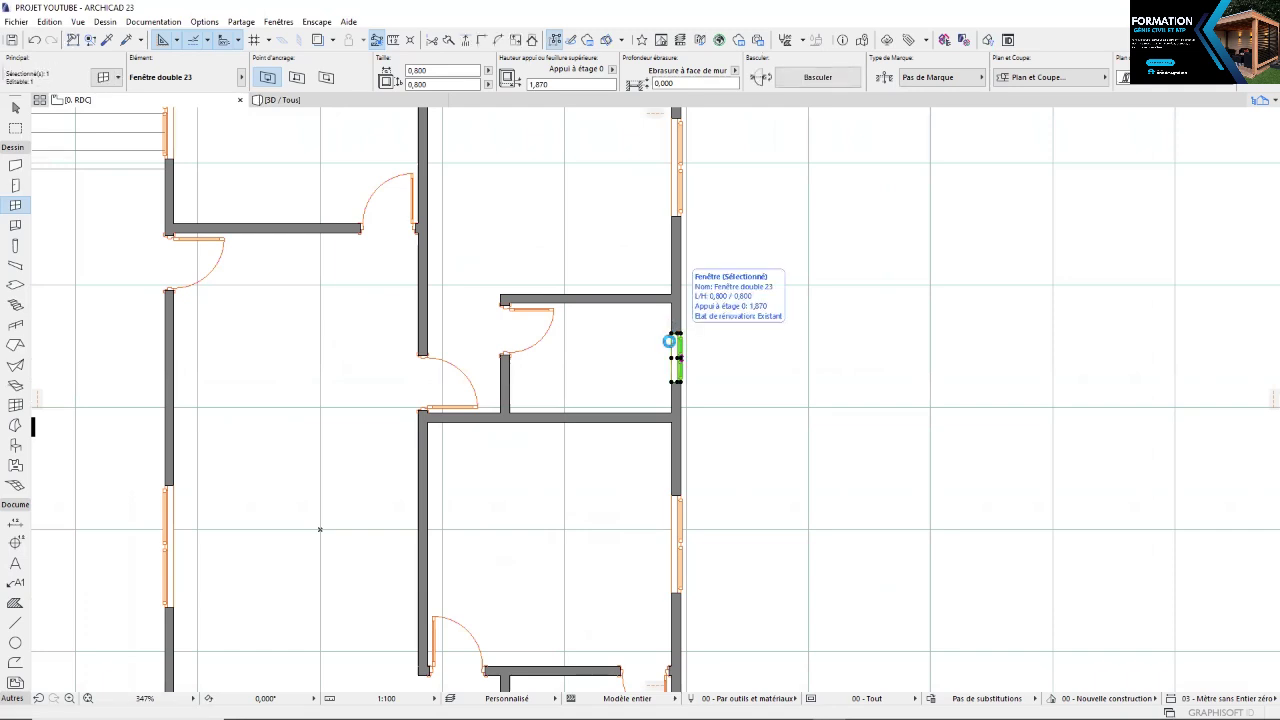
{"action": "double_click", "coordinate": [669, 342]}
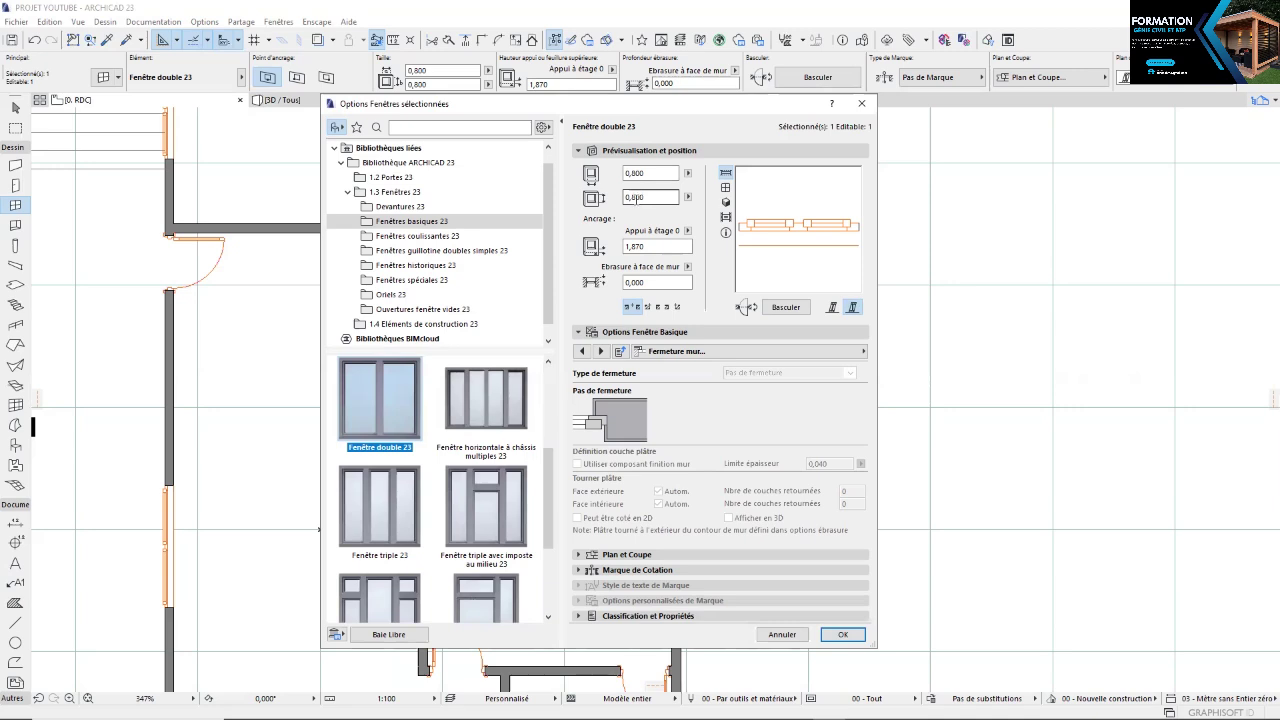
{"action": "left_click", "coordinate": [653, 245]}
{"action": "double_click", "coordinate": [653, 245]}
{"action": "type", "text": "2,270"}
{"action": "left_click", "coordinate": [843, 634]}
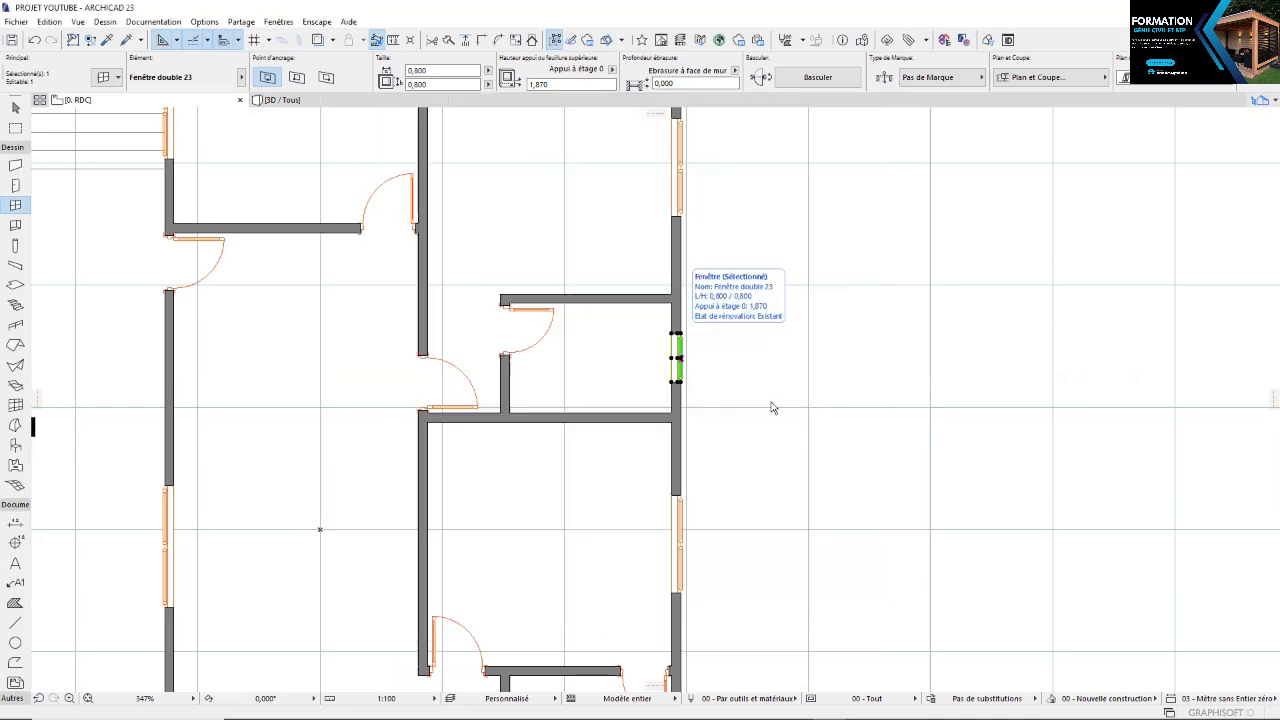
{"action": "left_click", "coordinate": [292, 102]}
{"action": "scroll", "coordinate": [652, 447], "scroll_direction": "up", "scroll_amount": 10}
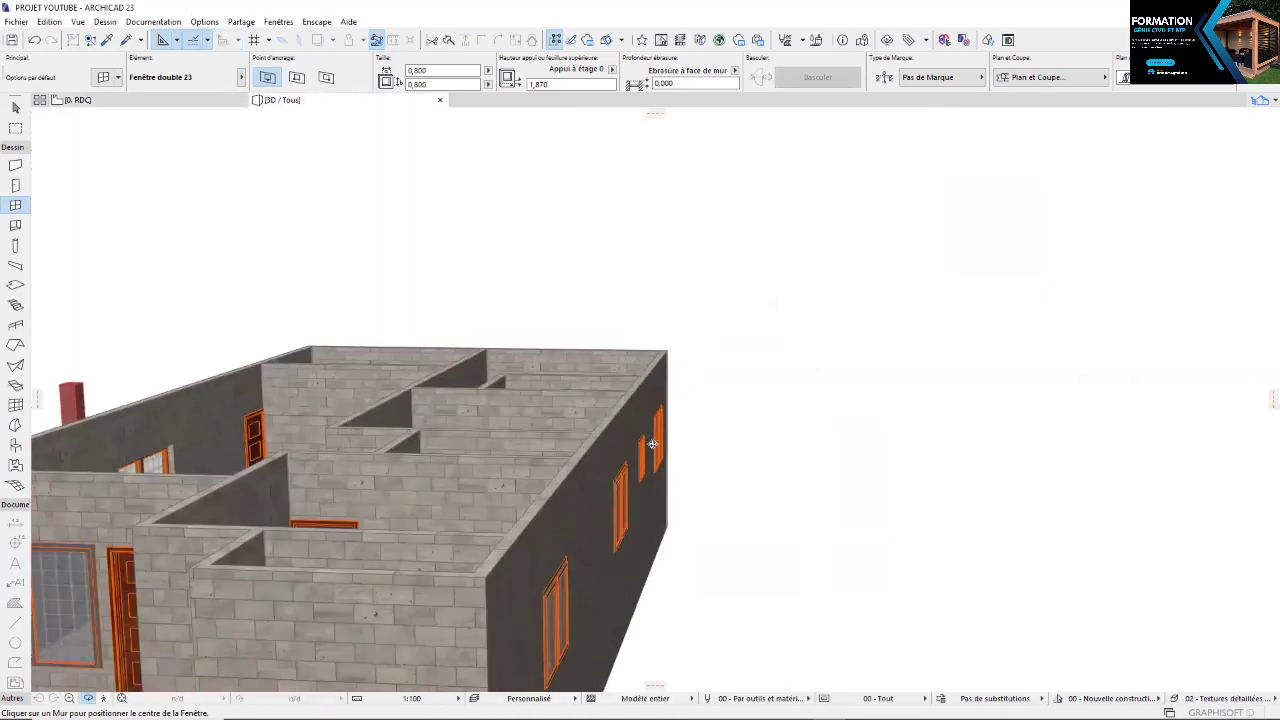
{"action": "middle_click_drag", "start_coordinate": [563, 427], "coordinate": [389, 409], "text": "shift"}
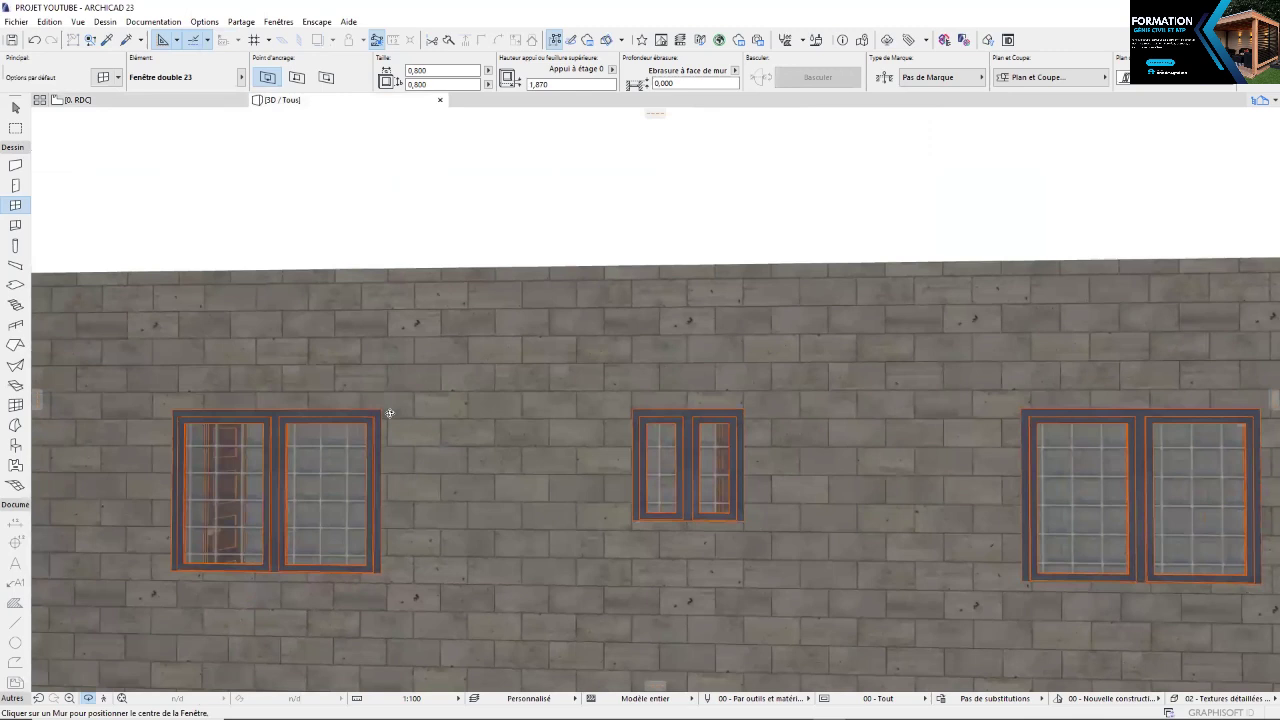
Pick up the small window's settings on the plan and place the same window in the exterior wall of the two other small rooms
{"action": "left_click", "coordinate": [178, 104]}
{"action": "scroll", "coordinate": [473, 365], "scroll_direction": "down", "scroll_amount": 3}
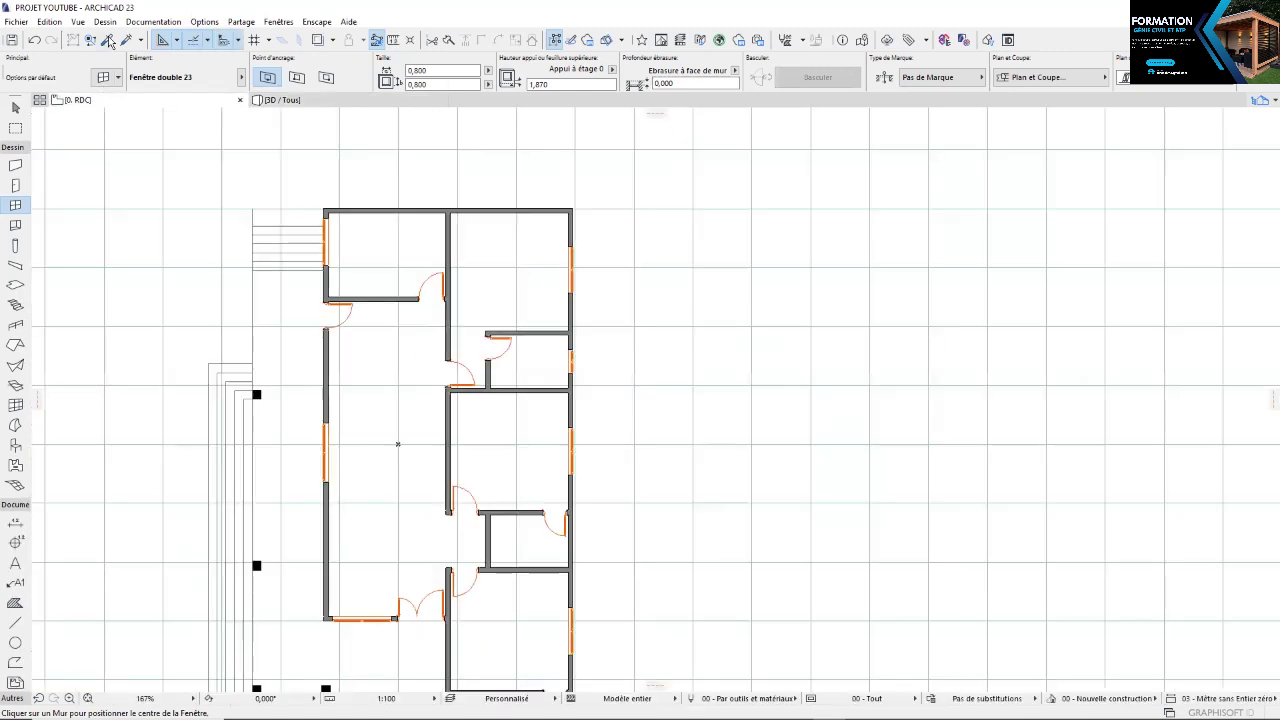
{"action": "left_click", "coordinate": [570, 361]}
{"action": "scroll", "coordinate": [449, 450], "scroll_direction": "down", "scroll_amount": 2}
{"action": "scroll", "coordinate": [523, 300], "scroll_direction": "up", "scroll_amount": 5}
{"action": "scroll", "coordinate": [519, 292], "scroll_direction": "up", "scroll_amount": 2}
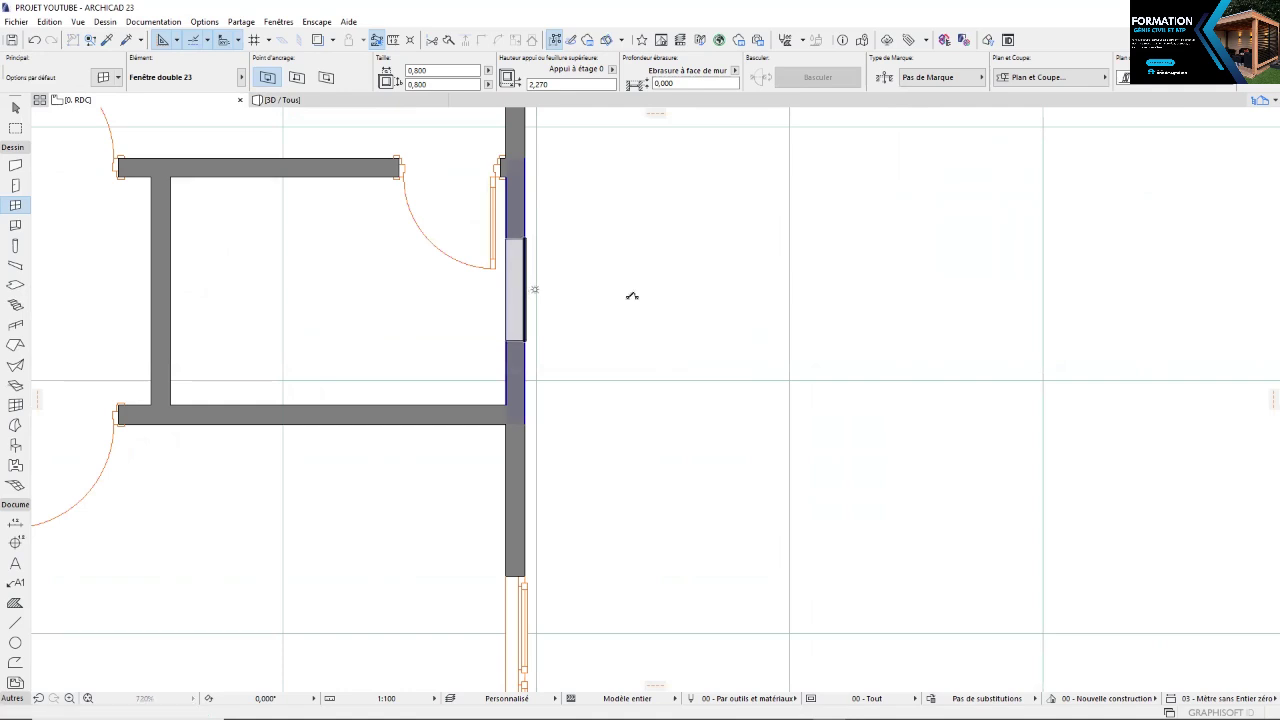
{"action": "left_click", "coordinate": [515, 288]}
{"action": "scroll", "coordinate": [500, 334], "scroll_direction": "down", "scroll_amount": 6}
{"action": "scroll", "coordinate": [503, 538], "scroll_direction": "up", "scroll_amount": 6}
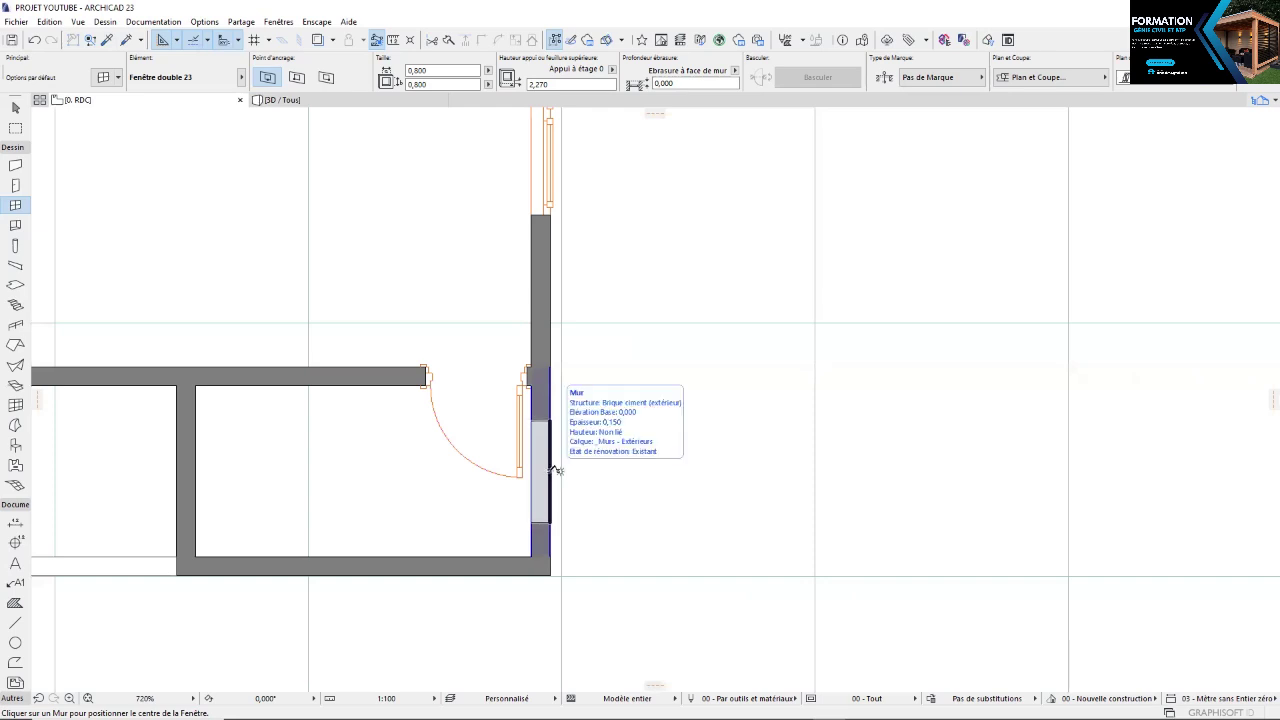
{"action": "left_click", "coordinate": [557, 471]}
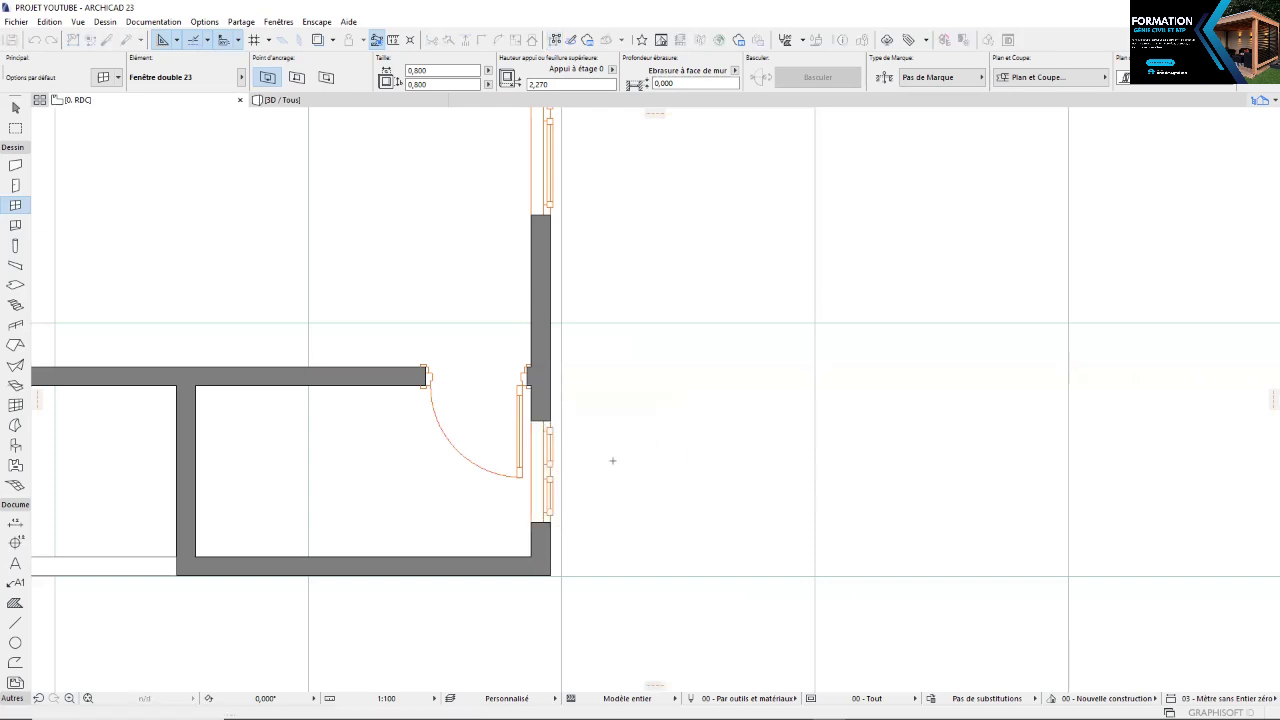
Examine the window alignment along the long exterior wall, the terrace side and the front entrance in 3D
{"action": "scroll", "coordinate": [610, 460], "scroll_direction": "down", "scroll_amount": 6}
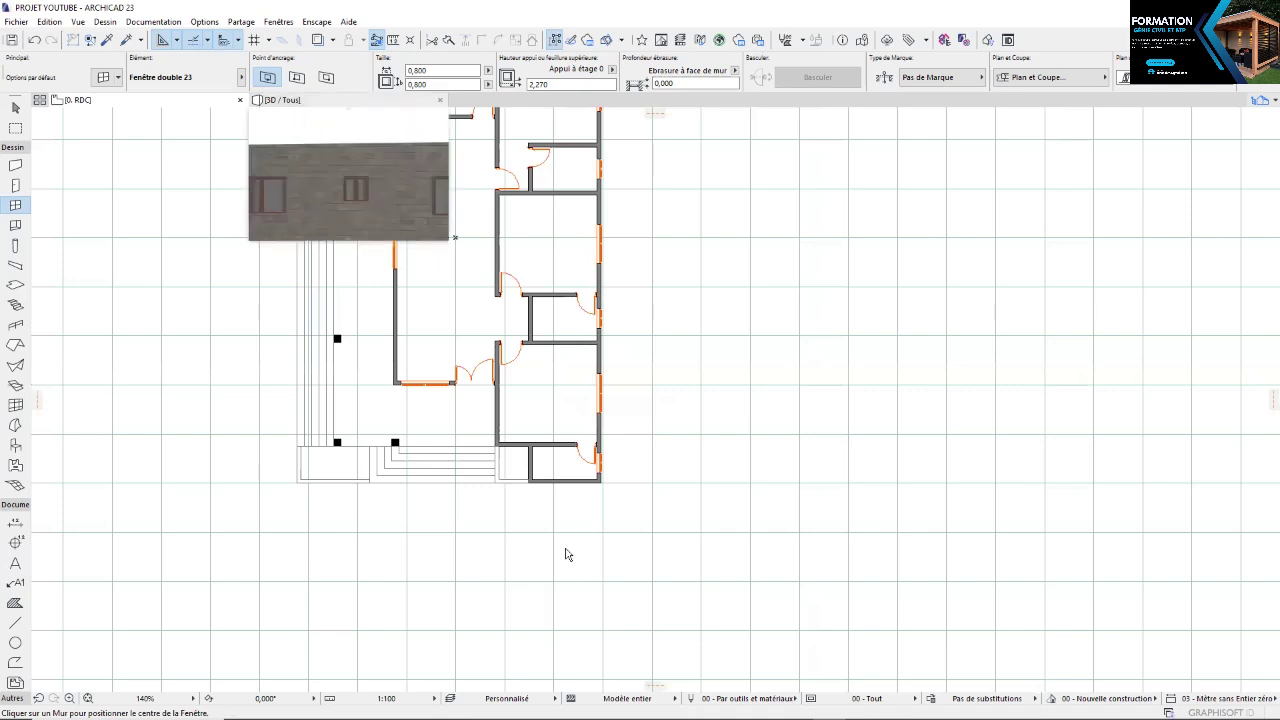
{"action": "key", "text": "F3"}
{"action": "scroll", "coordinate": [545, 517], "scroll_direction": "down", "scroll_amount": 8}
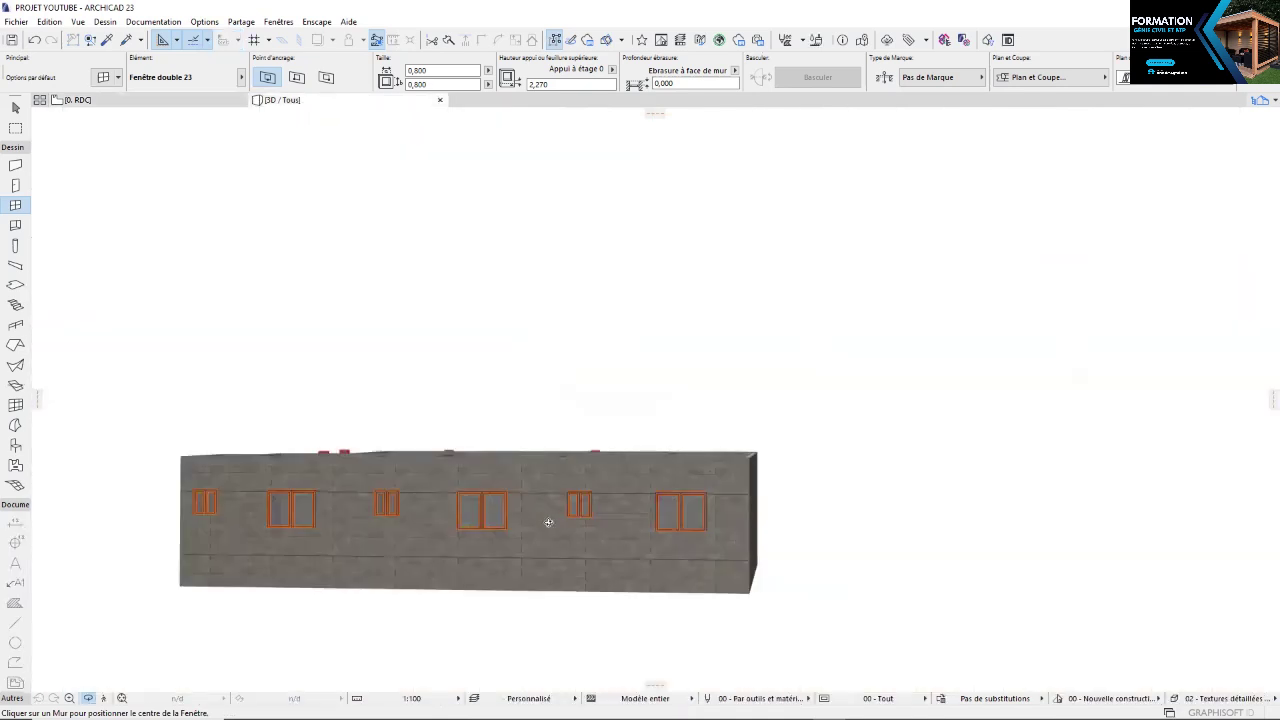
{"action": "middle_click_drag", "start_coordinate": [462, 502], "coordinate": [185, 487], "text": "shift"}
{"action": "middle_click_drag", "start_coordinate": [596, 511], "coordinate": [517, 538], "text": "shift"}
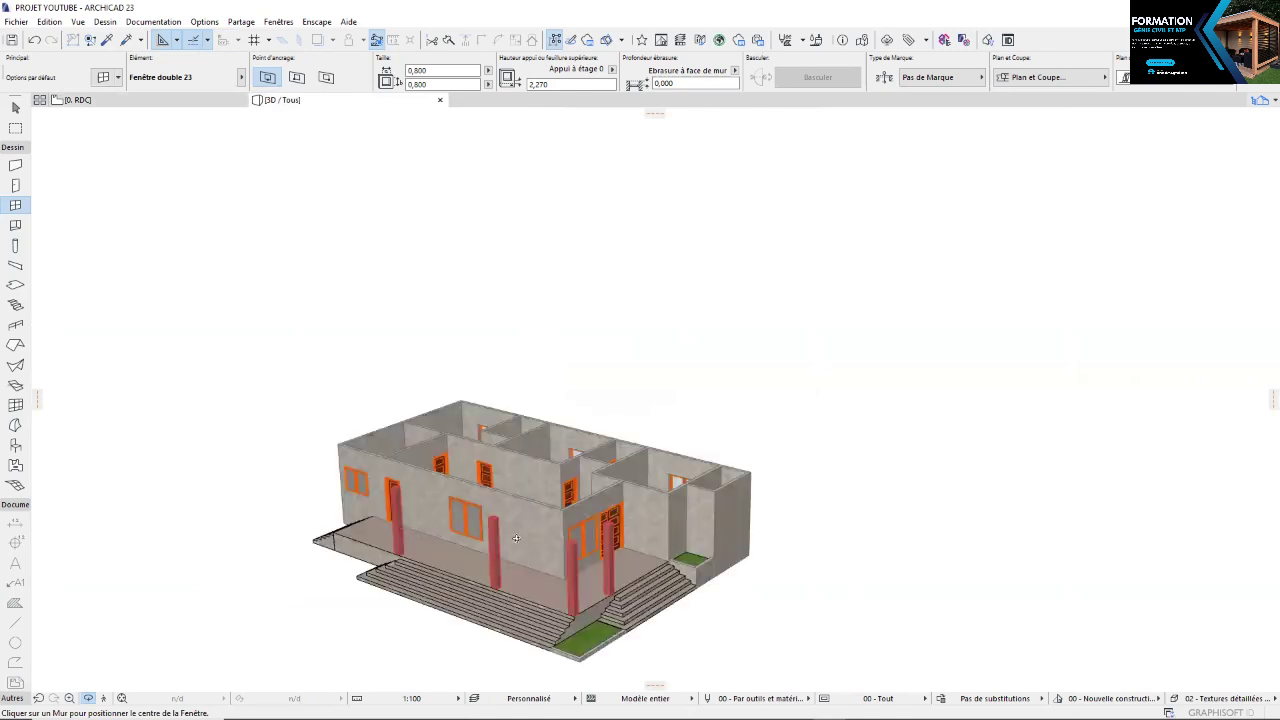
{"action": "middle_click_drag", "start_coordinate": [524, 582], "coordinate": [647, 532], "text": "shift"}
{"action": "scroll", "coordinate": [621, 524], "scroll_direction": "up", "scroll_amount": 2}
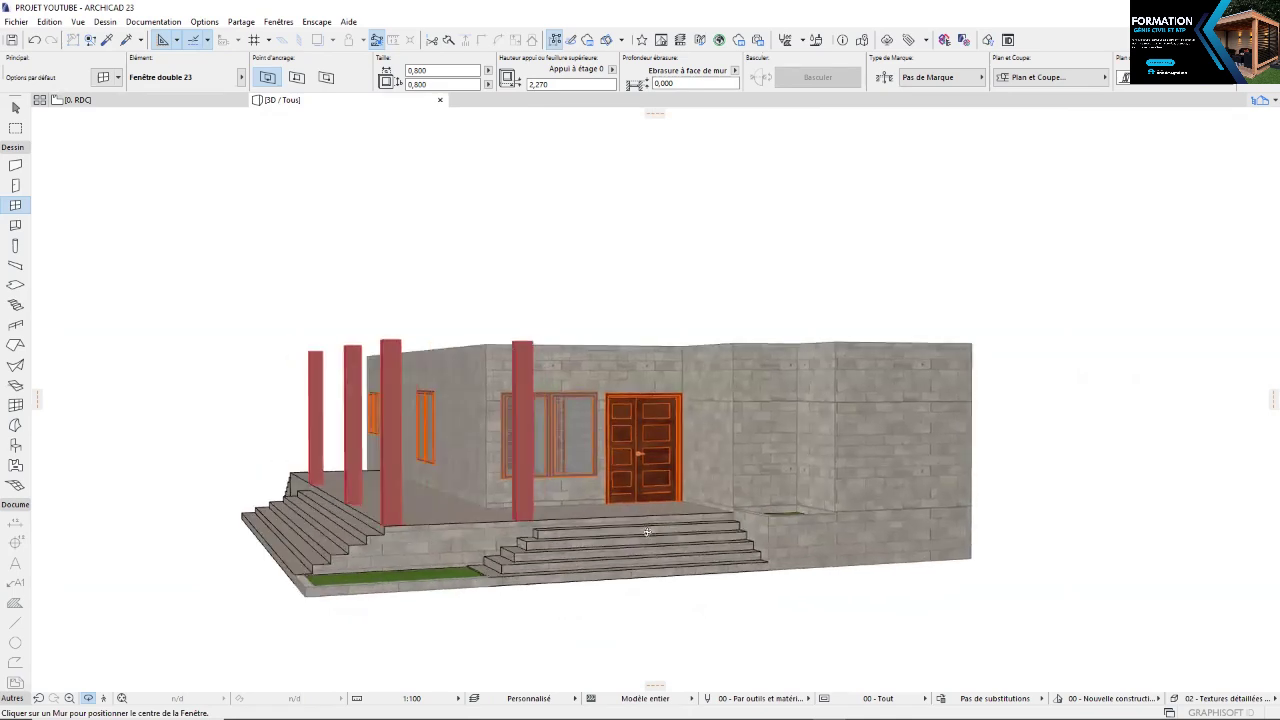
{"action": "scroll", "coordinate": [647, 532], "scroll_direction": "up", "scroll_amount": 1}
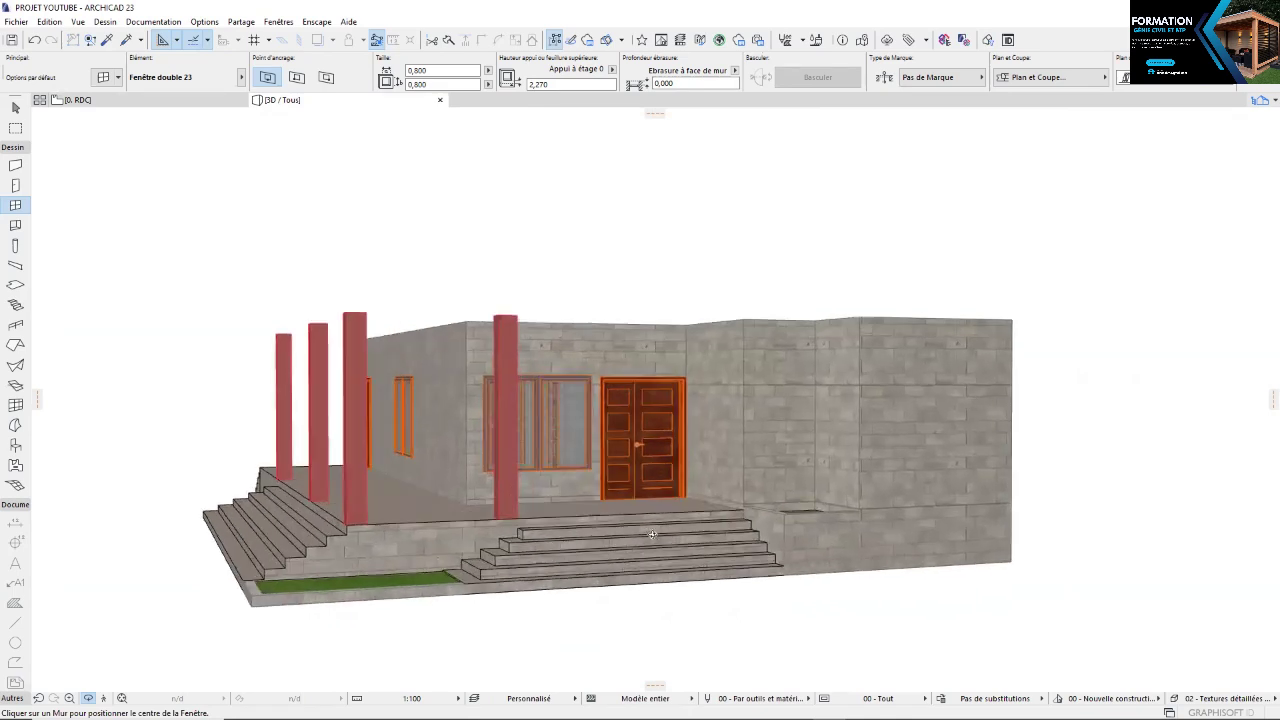
{"action": "scroll", "coordinate": [650, 532], "scroll_direction": "up", "scroll_amount": 1}
{"action": "middle_click_drag", "start_coordinate": [652, 532], "coordinate": [676, 508]}
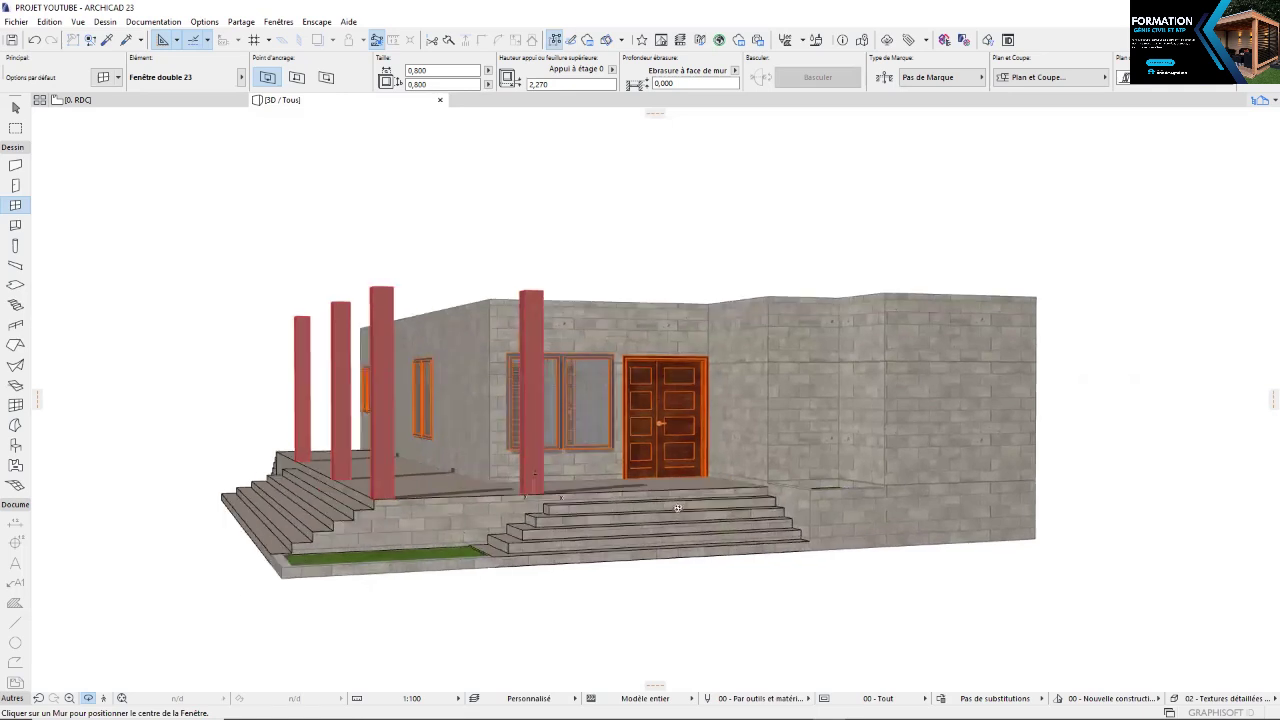